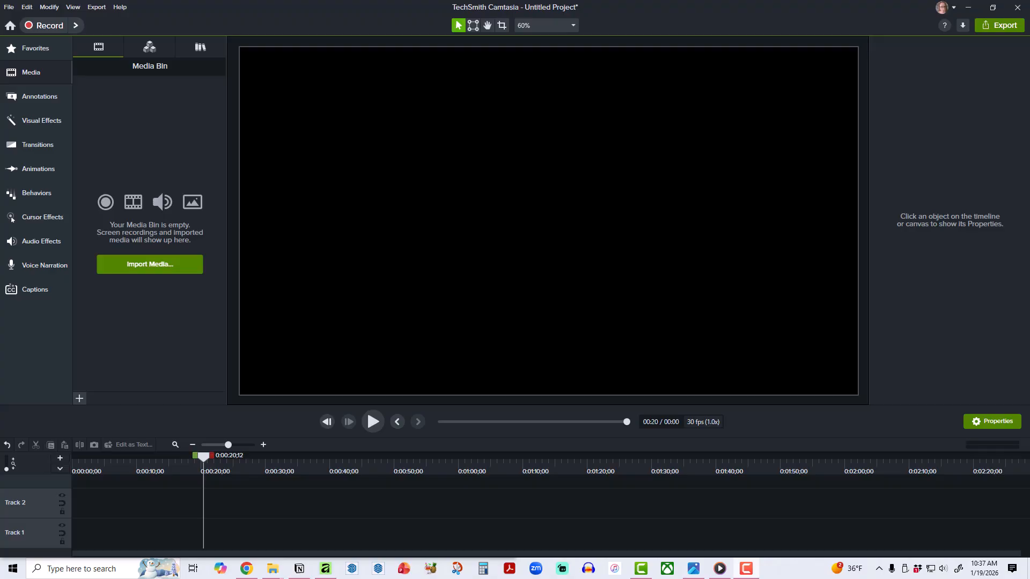
Place the October planner image and the screen recording side by side and skim ahead through the recording.
drag(1029, 110, 418, 70)
drag(1029, 74, 761, 113)
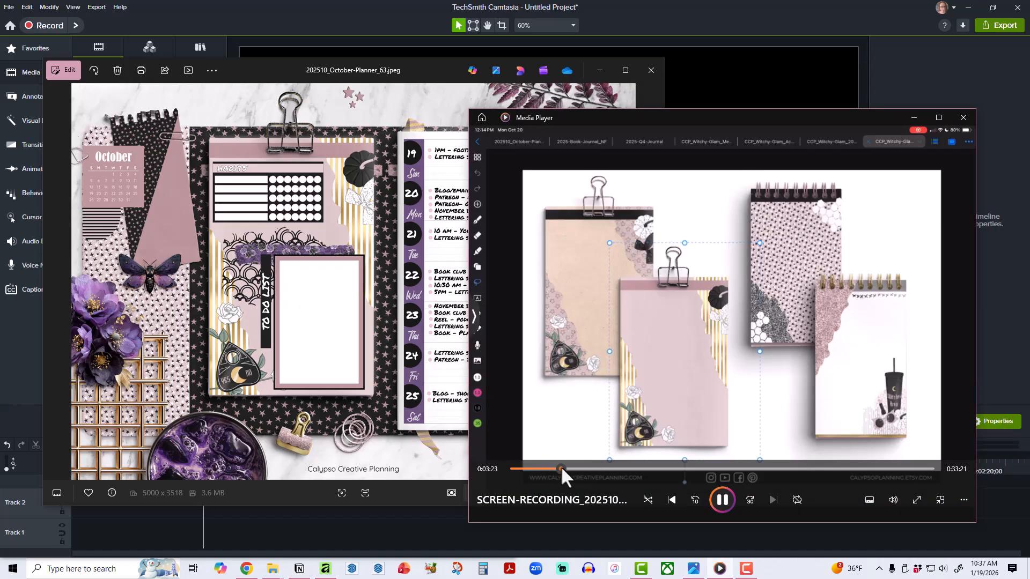
drag(561, 467, 592, 469)
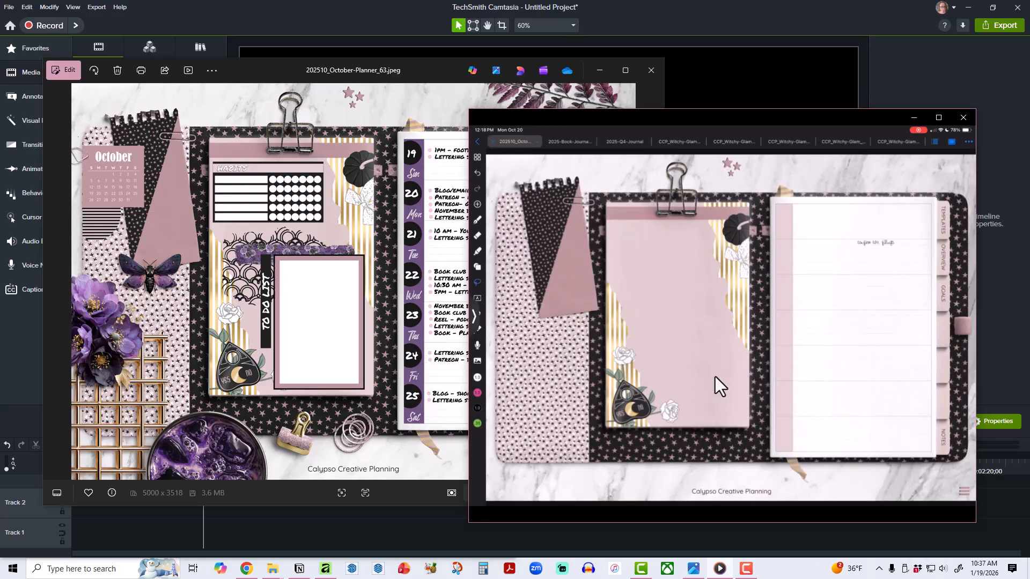
mouse_move(697, 380)
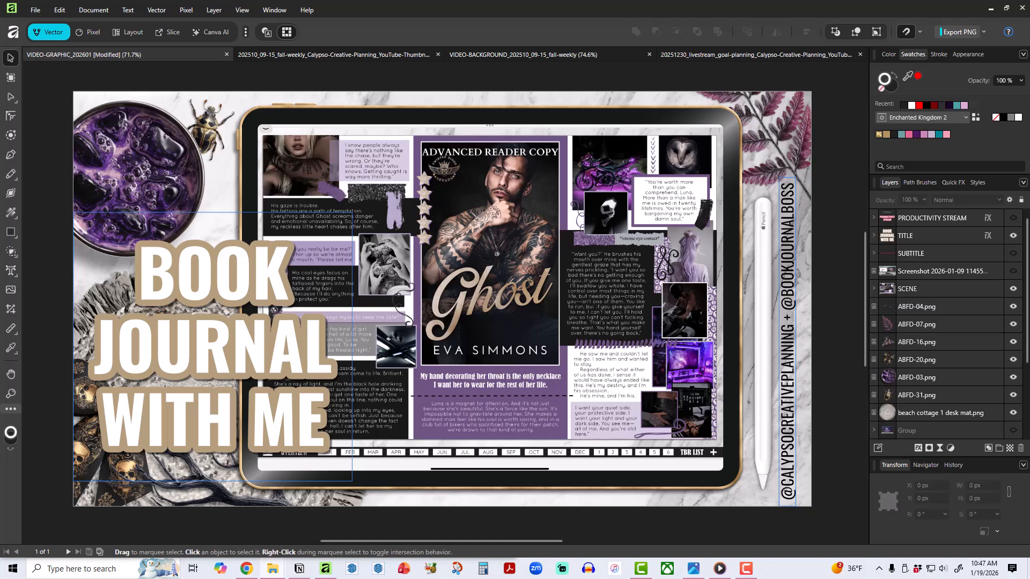
Show the Calypso Creative Planning project folder in File Explorer, then move its window off the design.
click(272, 568)
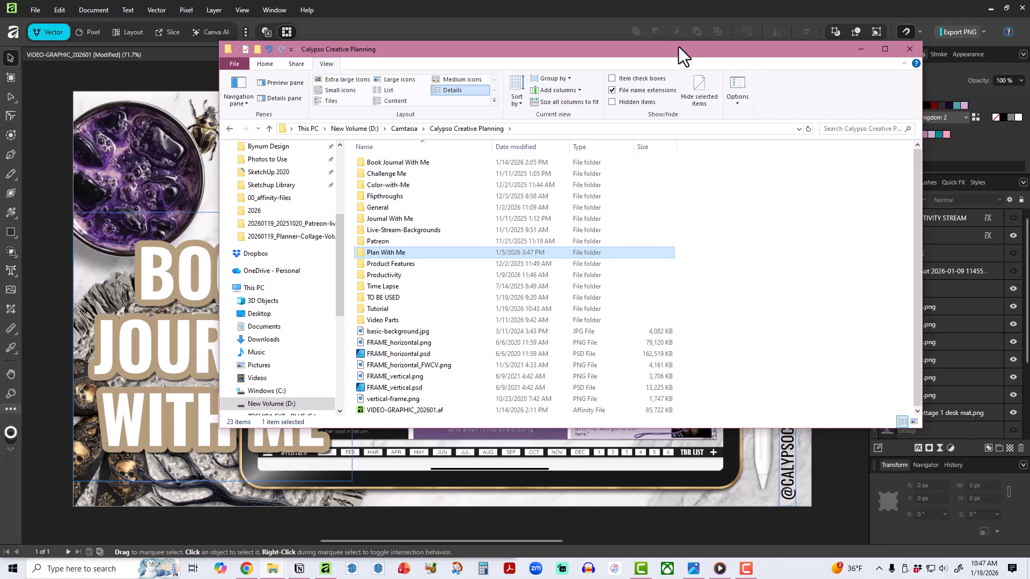
drag(678, 47, 1029, 134)
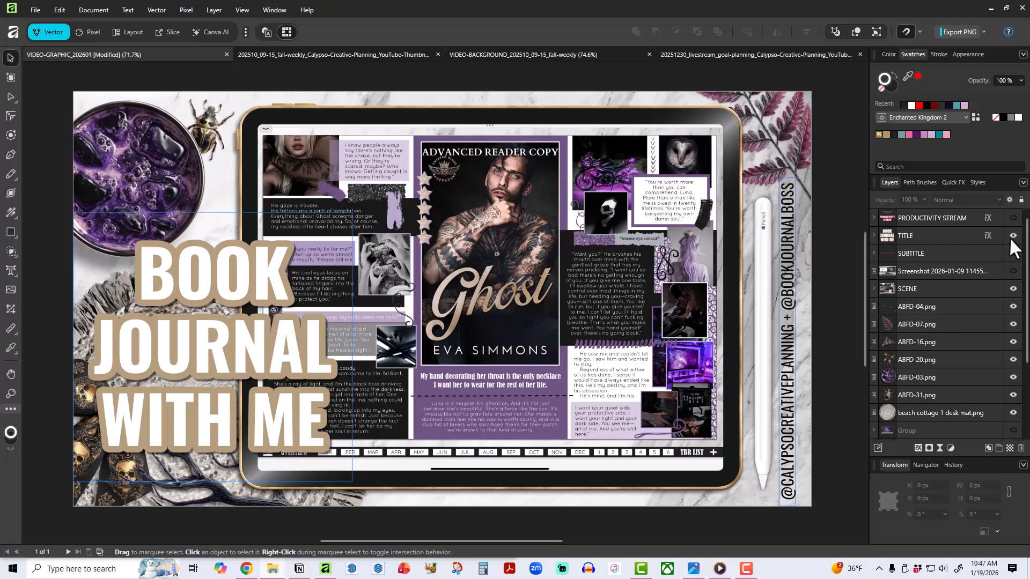
Preview the title variants in the TITLE group, leave only Spirit City Lofi Session enabled, and hide and collapse the group.
click(873, 235)
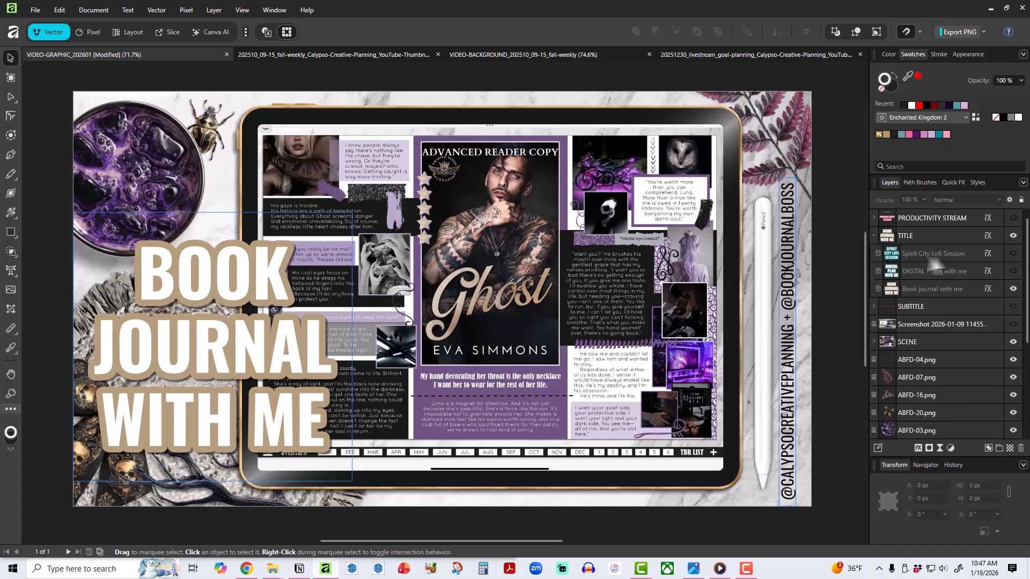
click(1010, 287)
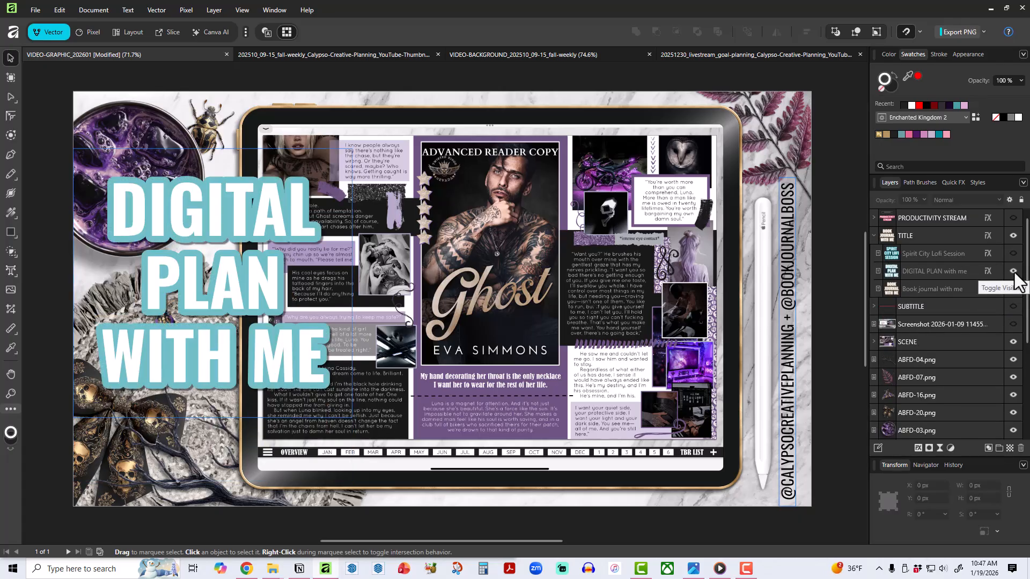
click(1013, 272)
click(1011, 253)
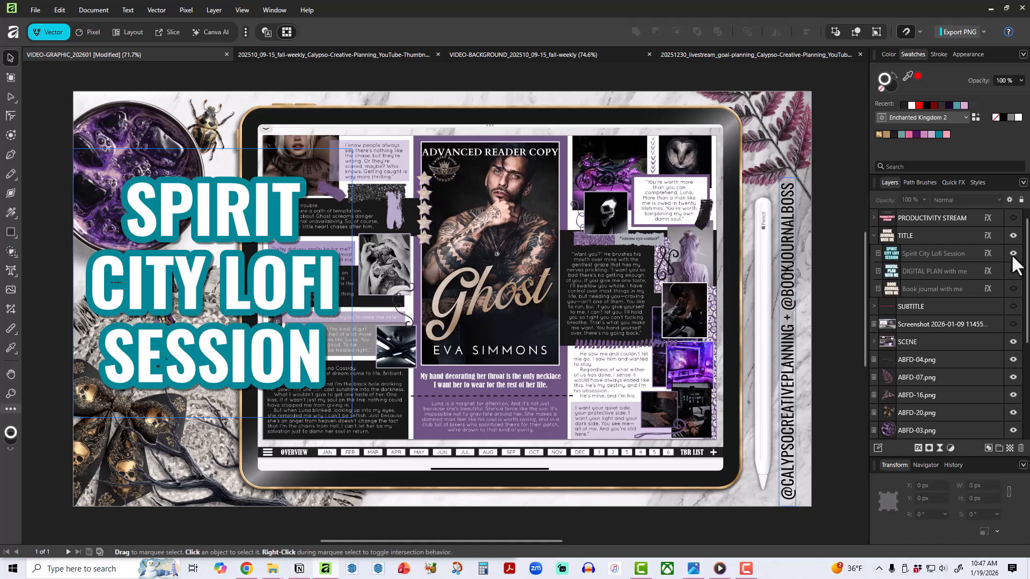
click(1012, 254)
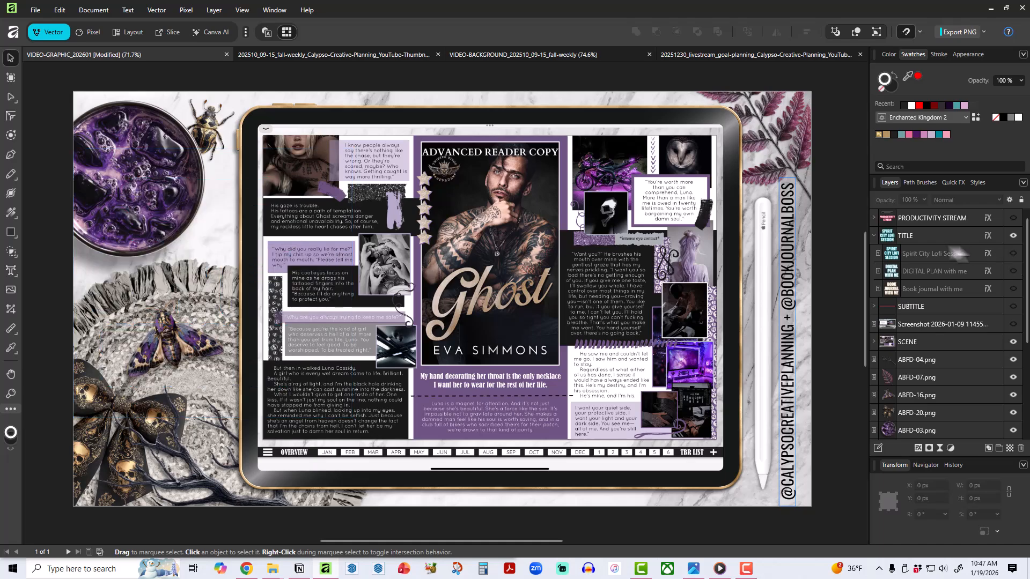
click(1013, 251)
click(1013, 234)
click(874, 235)
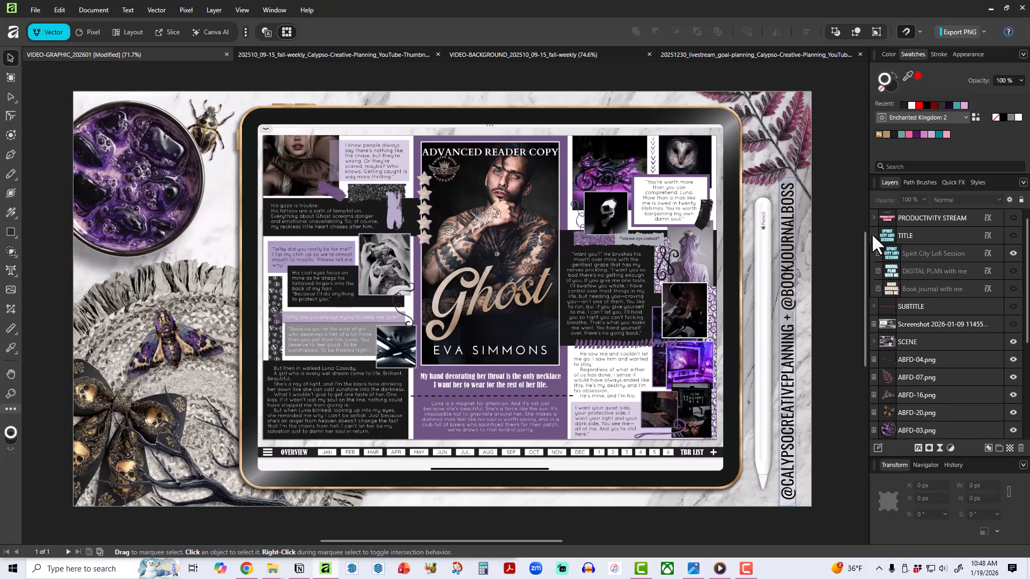
Preview the PRODUCTIVITY STREAM and TITLE groups one at a time, hiding each again.
click(1013, 218)
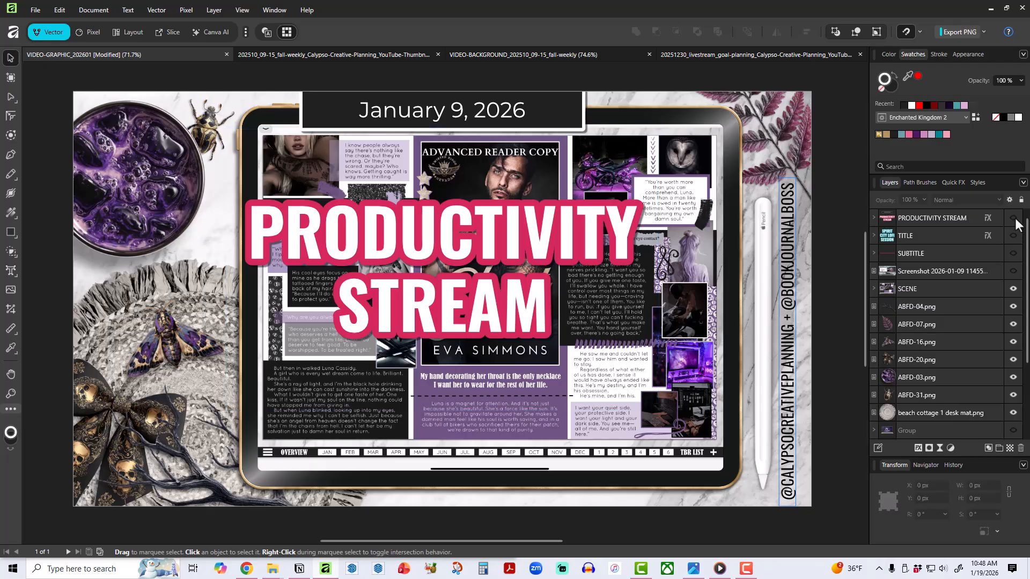
click(1013, 217)
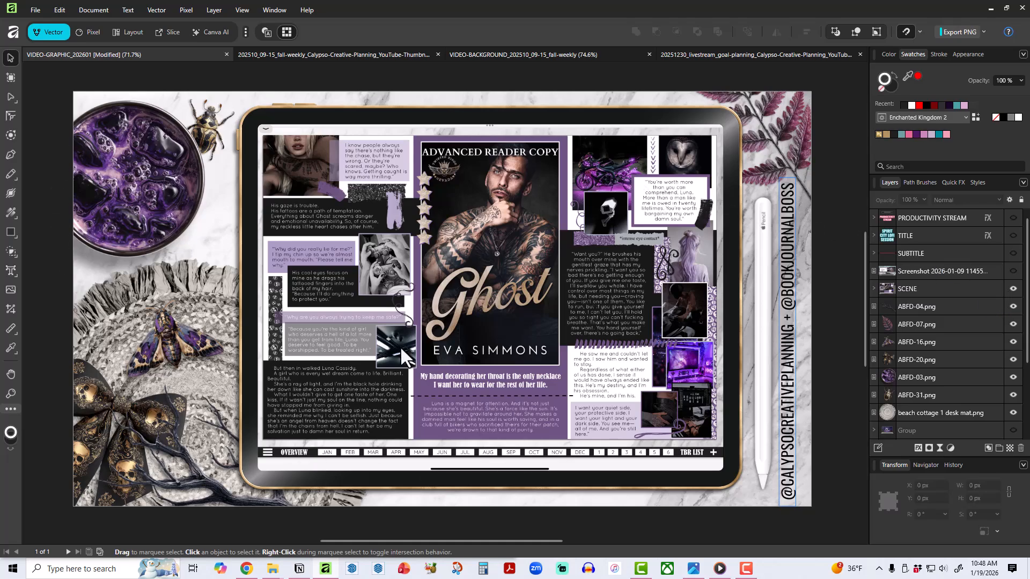
click(1012, 236)
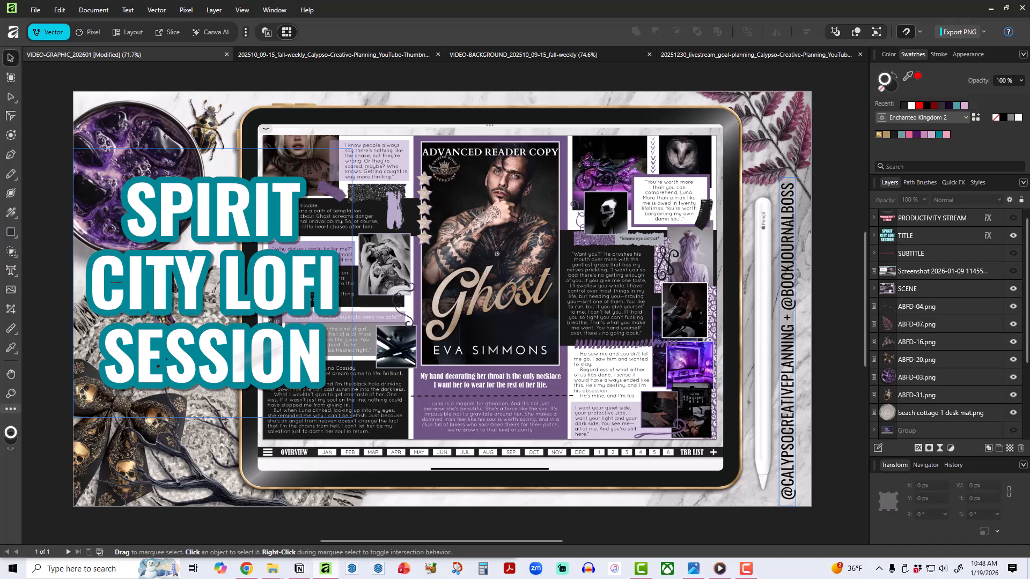
click(1013, 236)
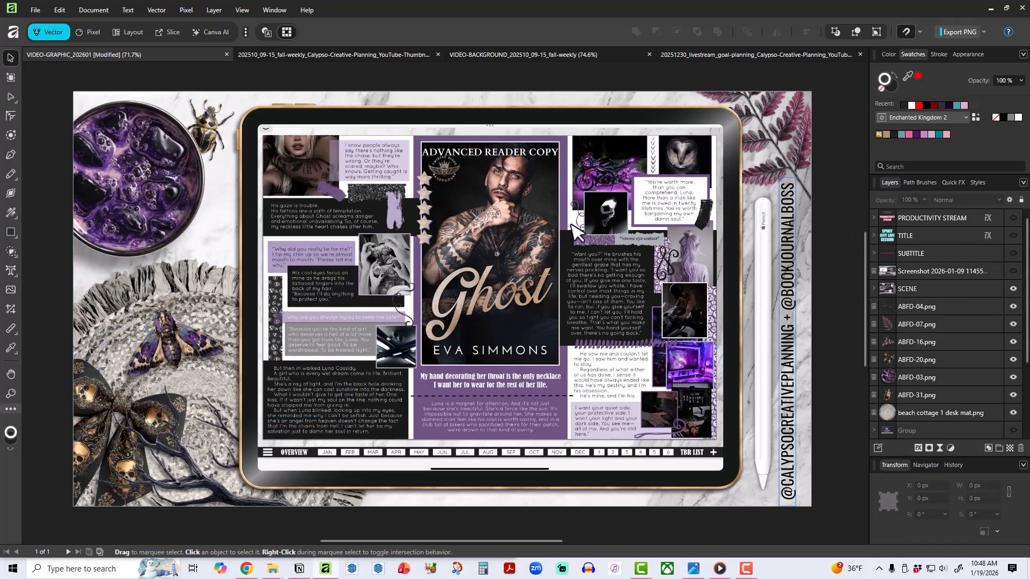
Review the fall weekly video background and its thumbnail, checking the thumbnail's background image, title text and black rectangle.
click(562, 52)
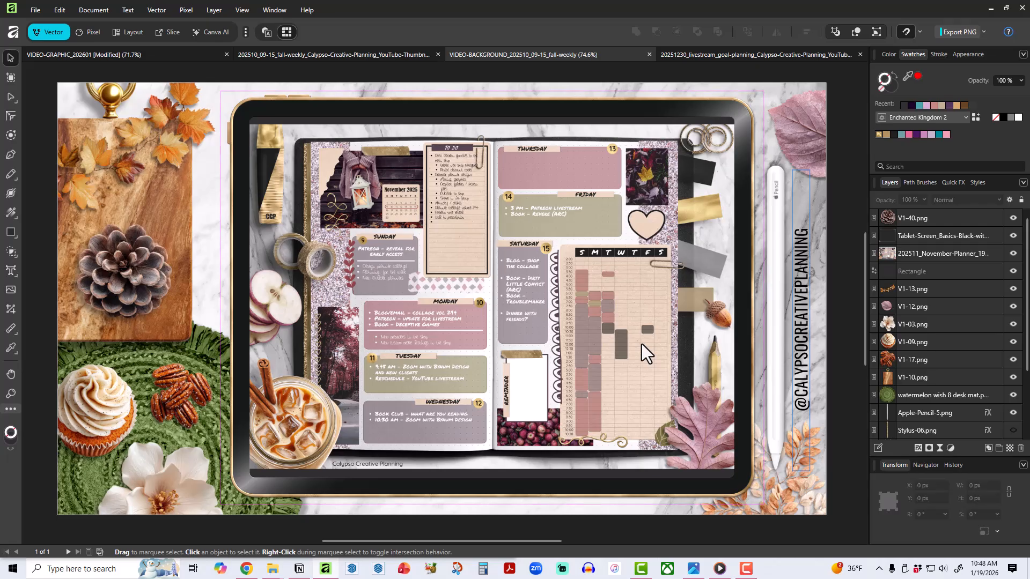
click(339, 55)
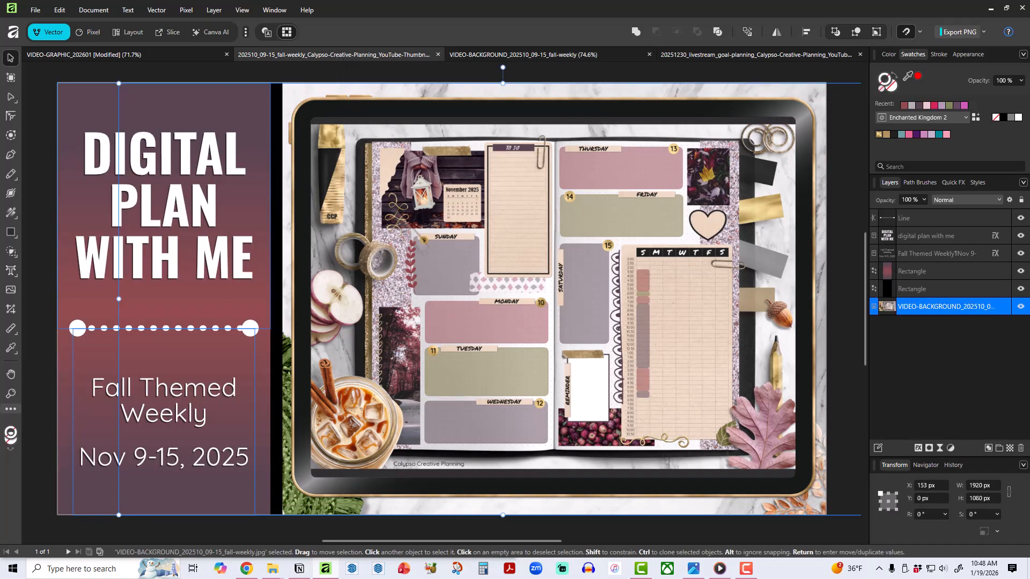
click(1020, 307)
click(1020, 306)
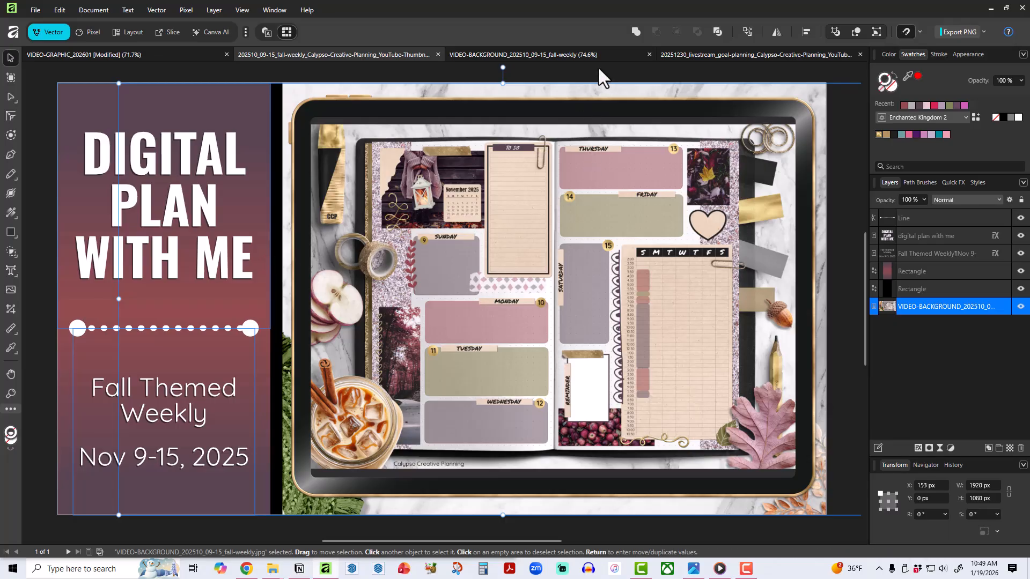
click(129, 208)
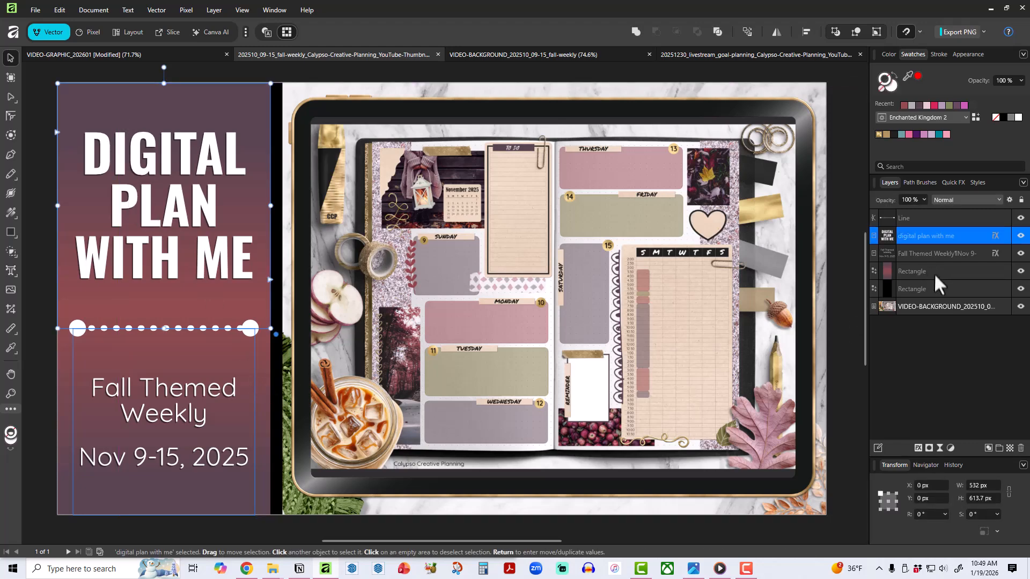
click(935, 288)
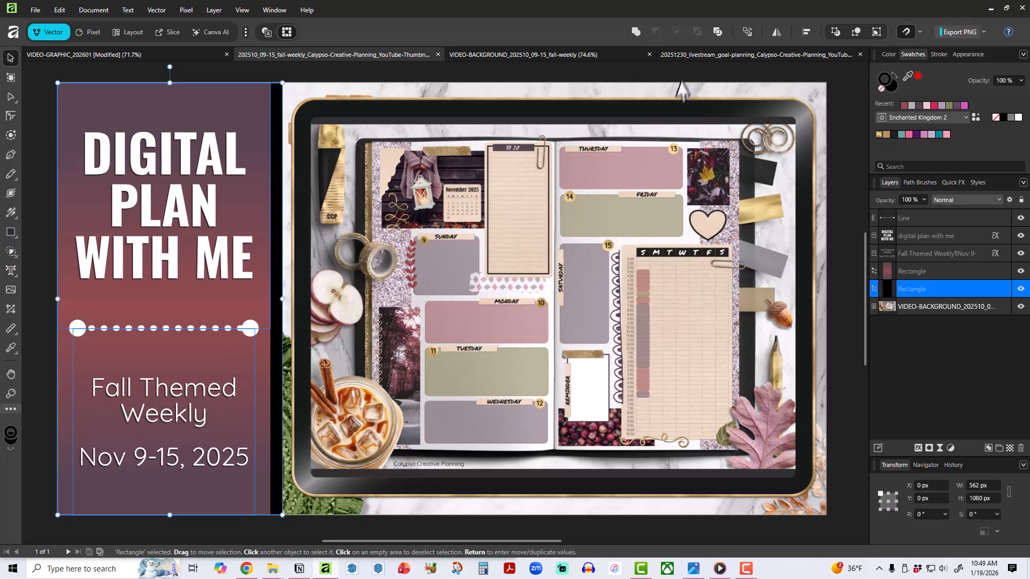
Inspect the goal planning livestream thumbnail by selecting its livestream text and toggling the gradient background rectangle off and on.
click(699, 57)
click(234, 165)
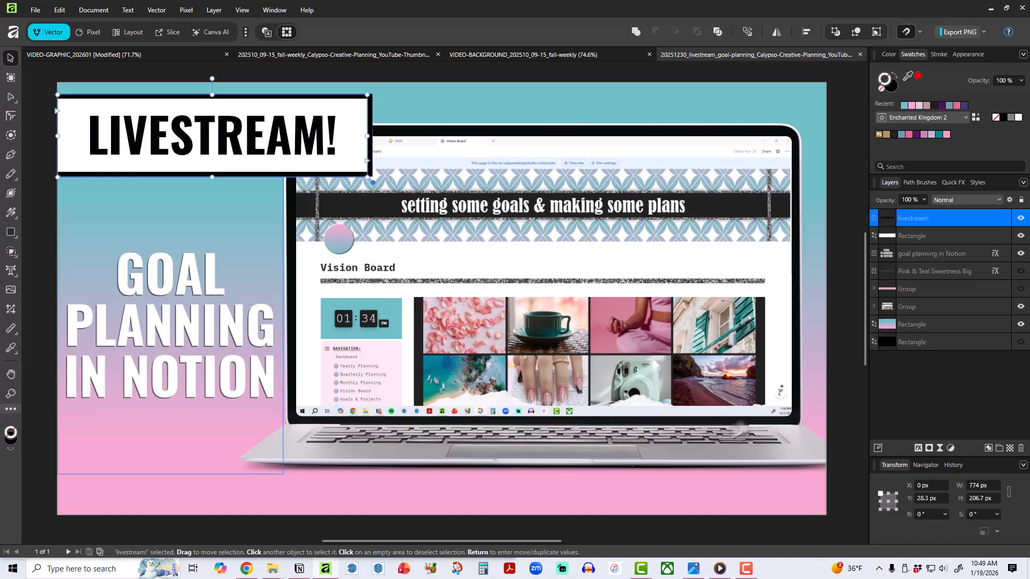
click(1021, 324)
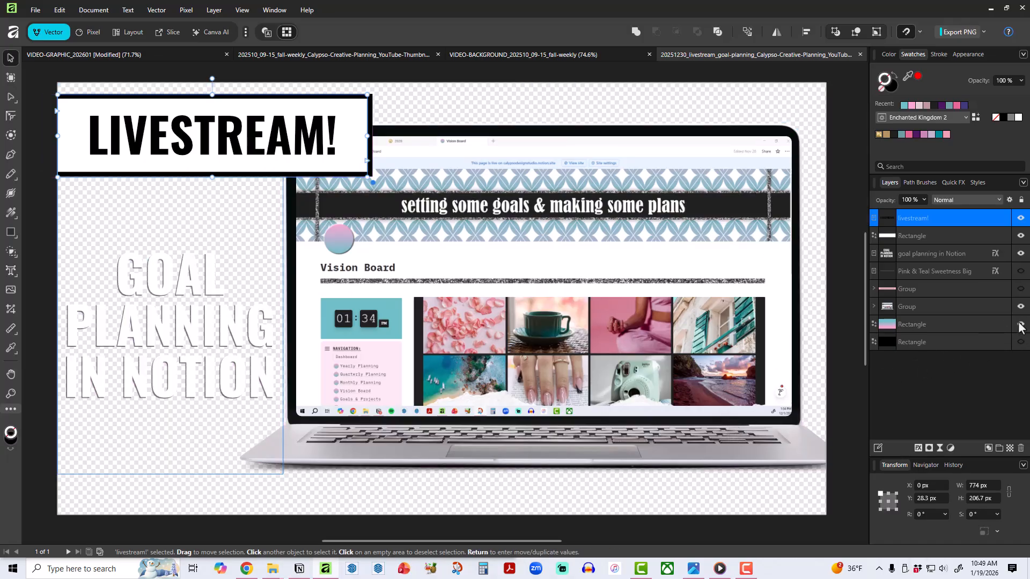
click(1020, 324)
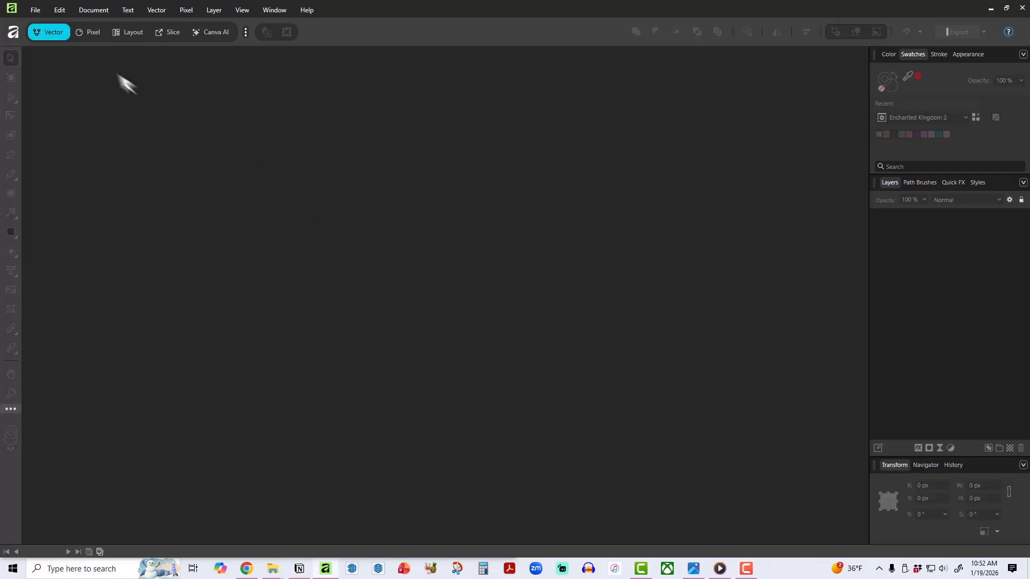
Start a new document and browse the available page presets.
click(34, 11)
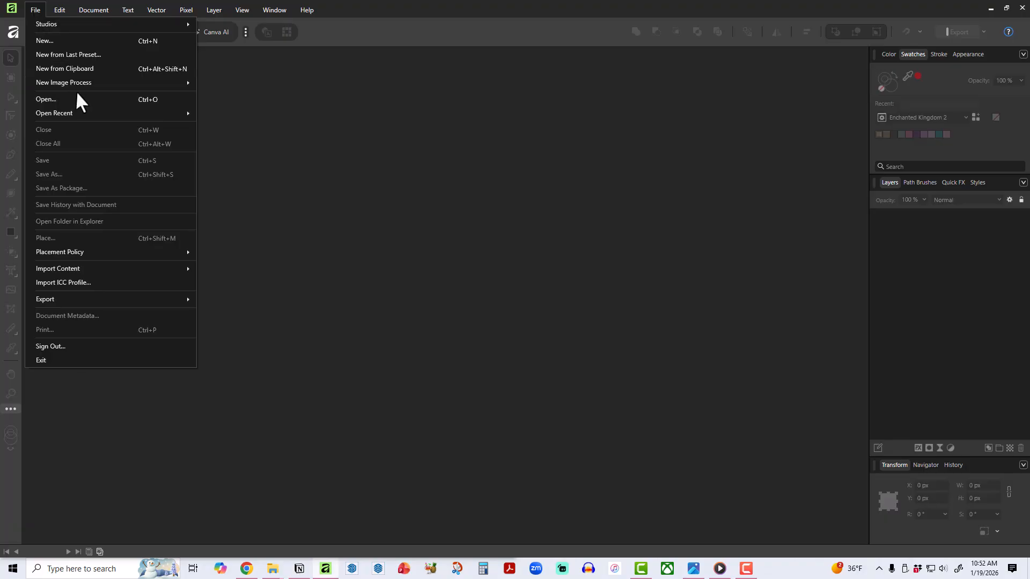
click(59, 36)
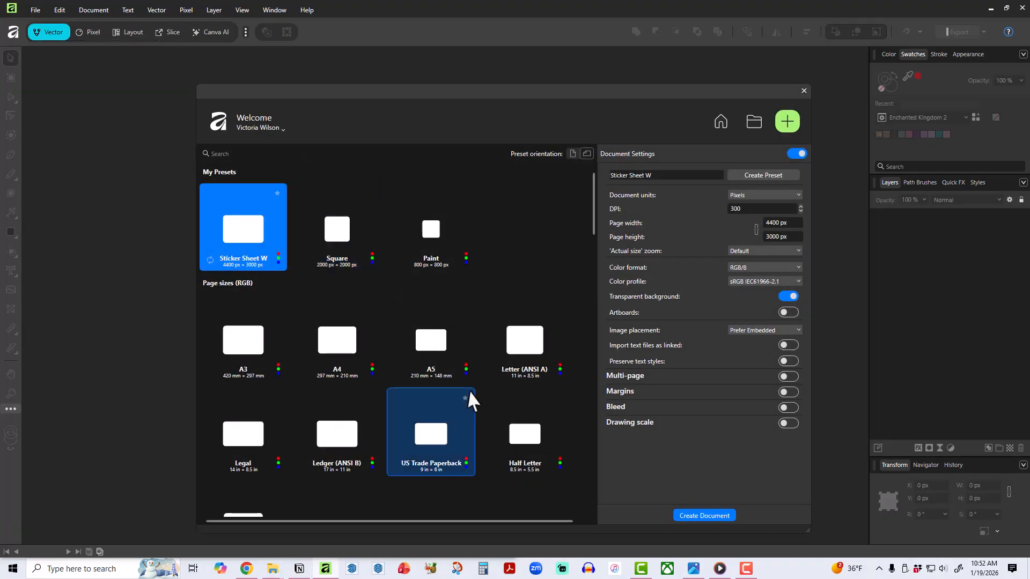
scroll(398, 294, down, 5)
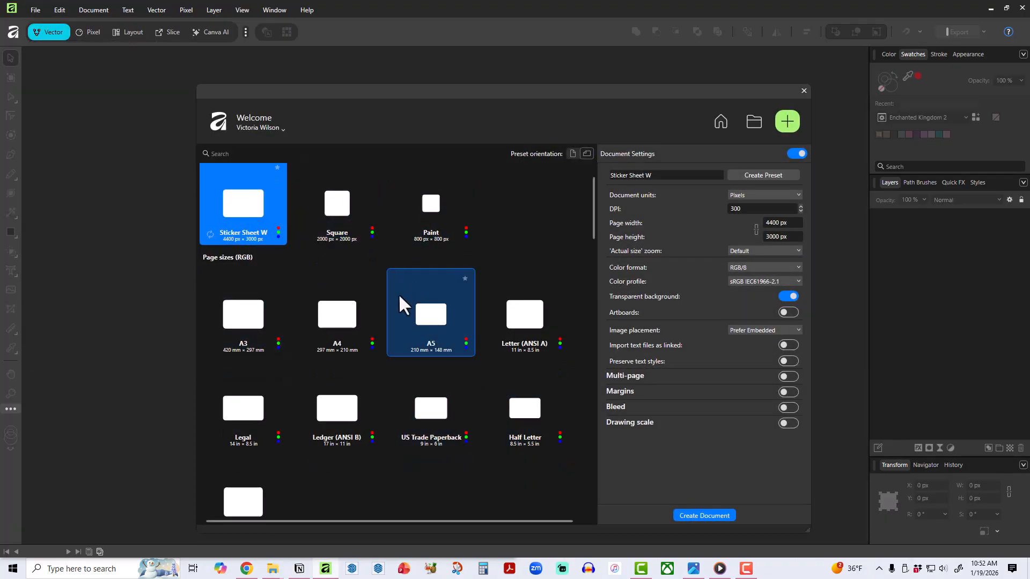
scroll(400, 335, down, 1)
scroll(400, 335, up, 4)
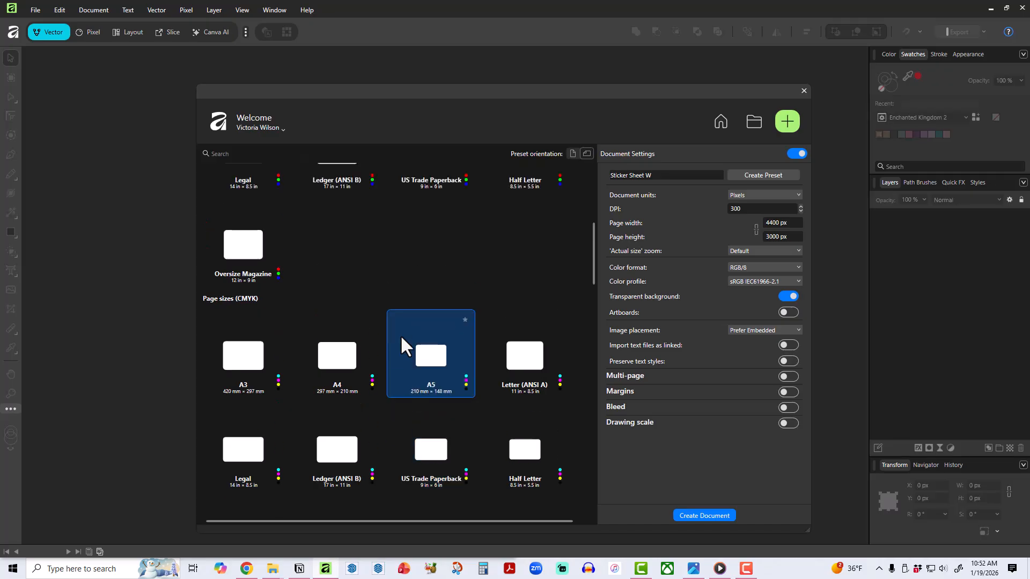
scroll(400, 334, up, 3)
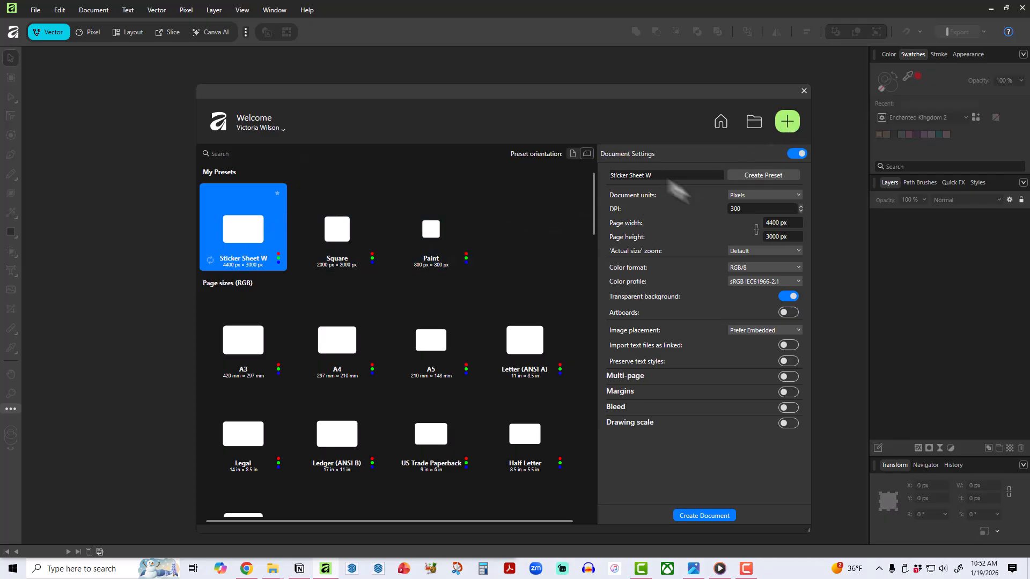
Set the new document's page size to 1920 px wide by 1080 px high.
click(775, 224)
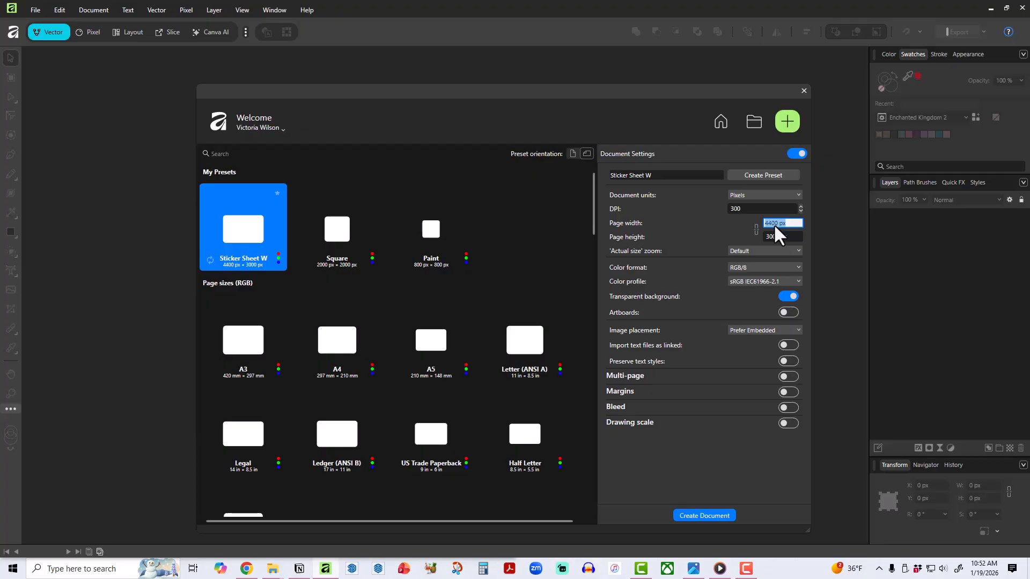
text(1920)
key(Tab)
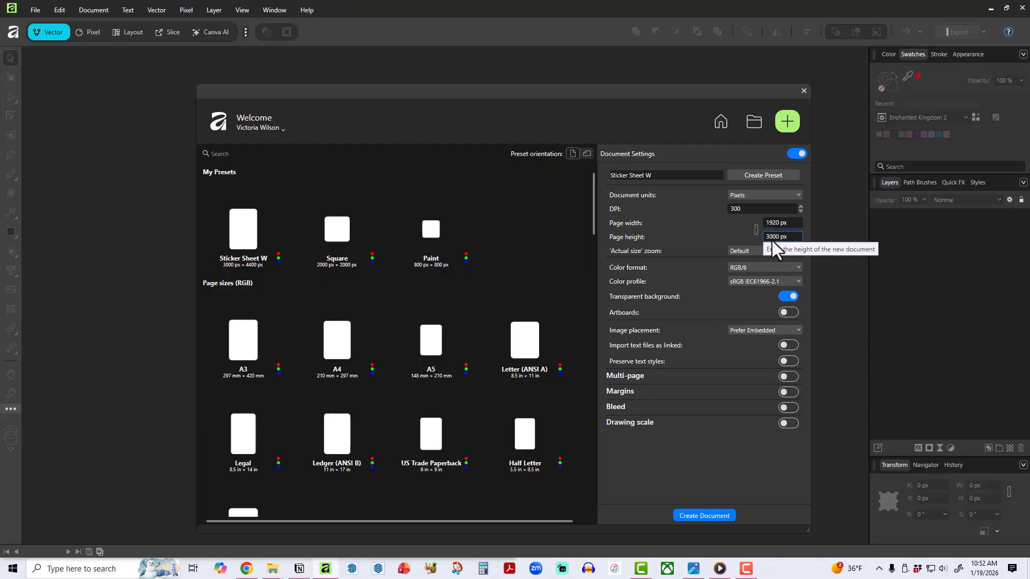
click(772, 240)
text(1080)
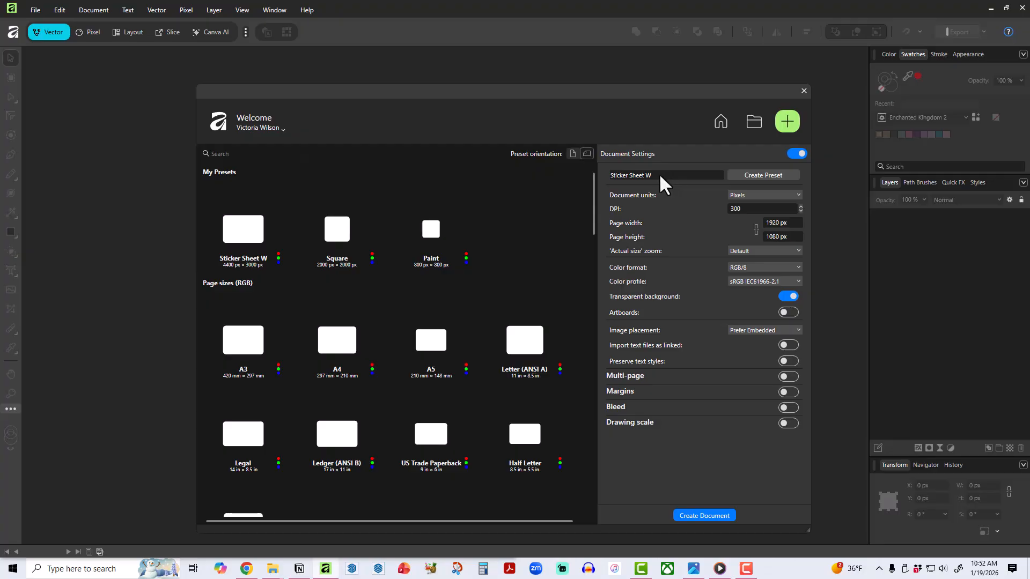
Name the document settings Video Background and save them as a preset.
click(629, 178)
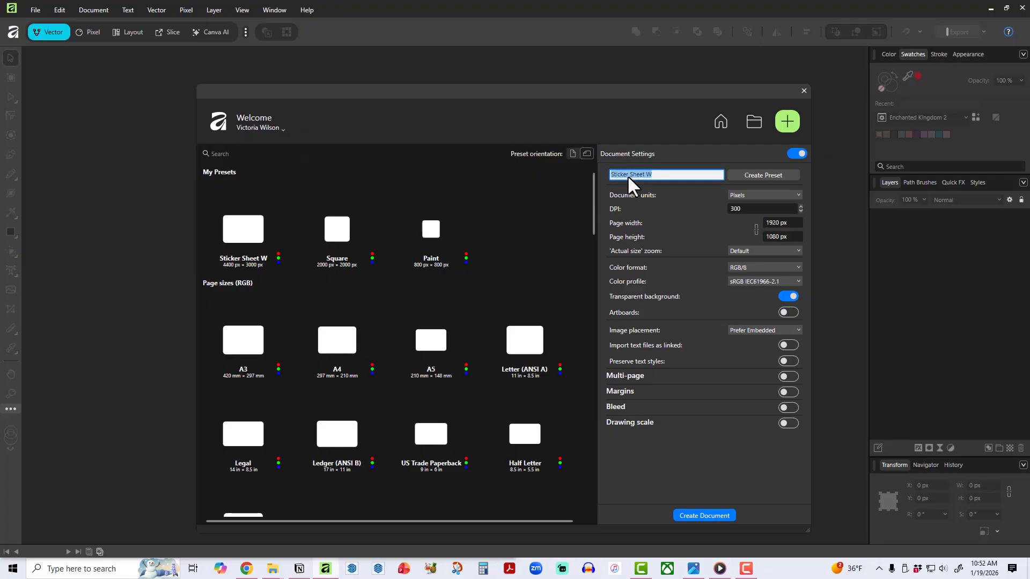
text(Video Background)
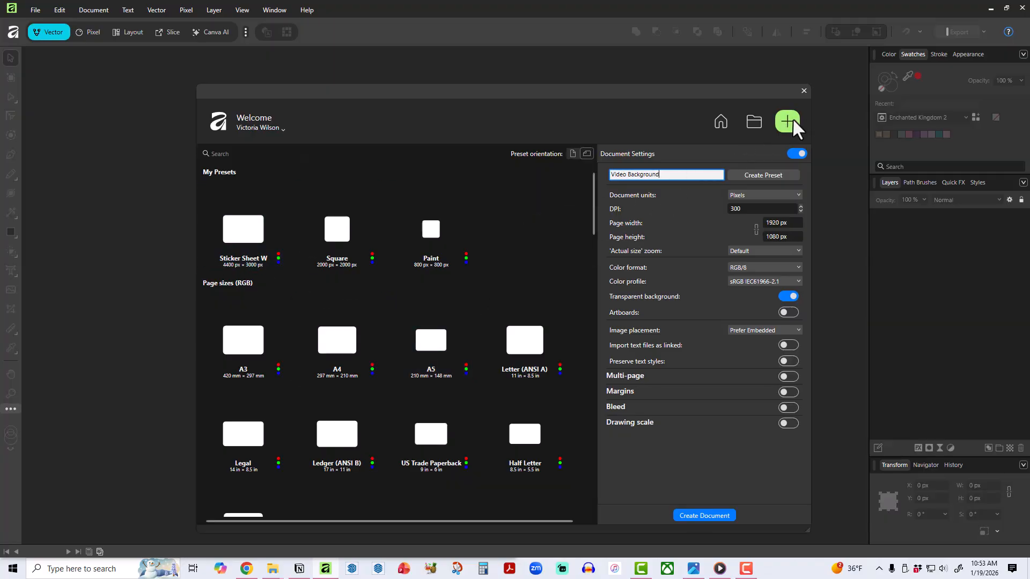
click(776, 178)
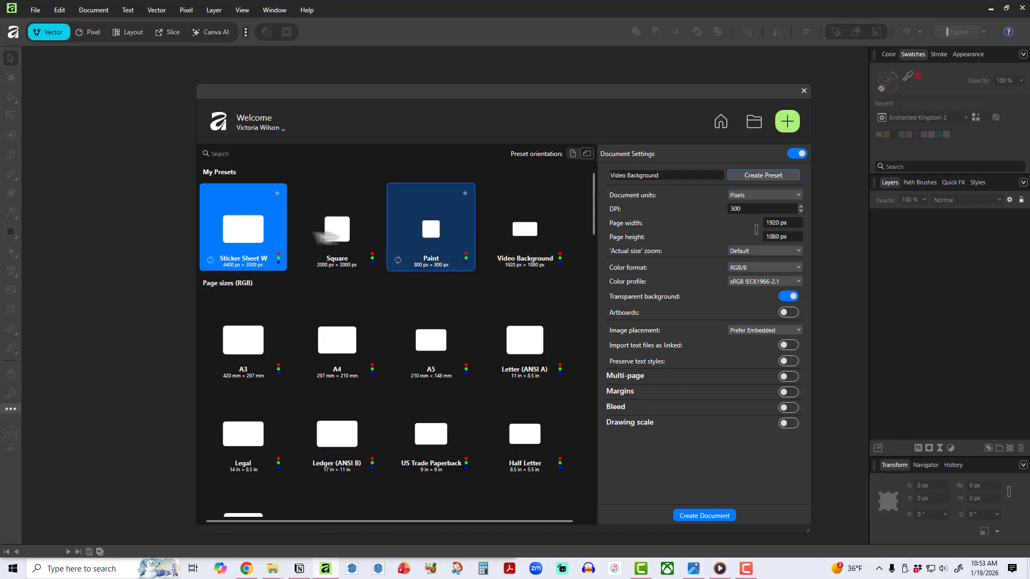
Compare the Square, Paint and Sticker Sheet W presets, then select the Video Background preset.
click(339, 247)
click(417, 250)
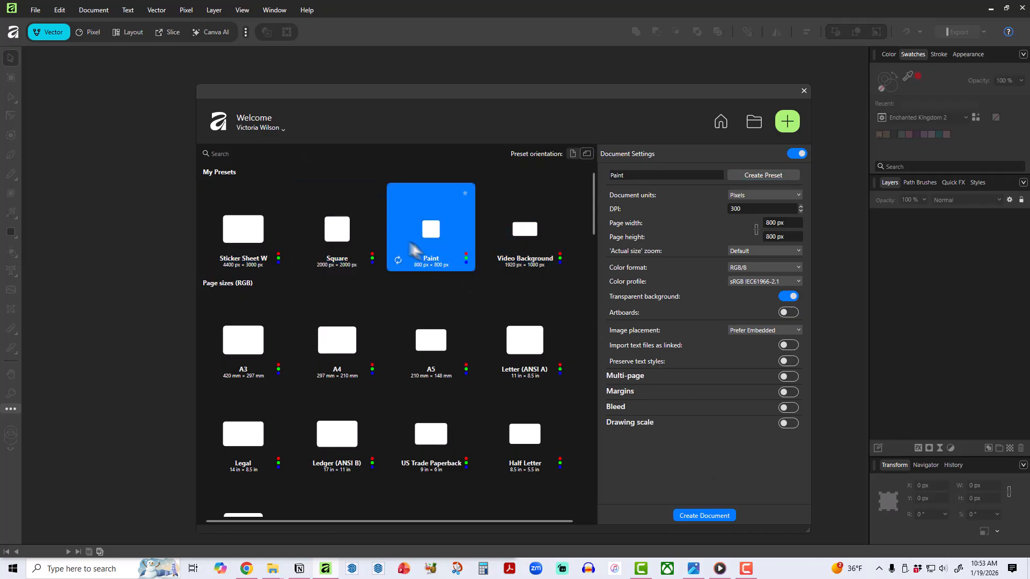
click(252, 231)
click(541, 240)
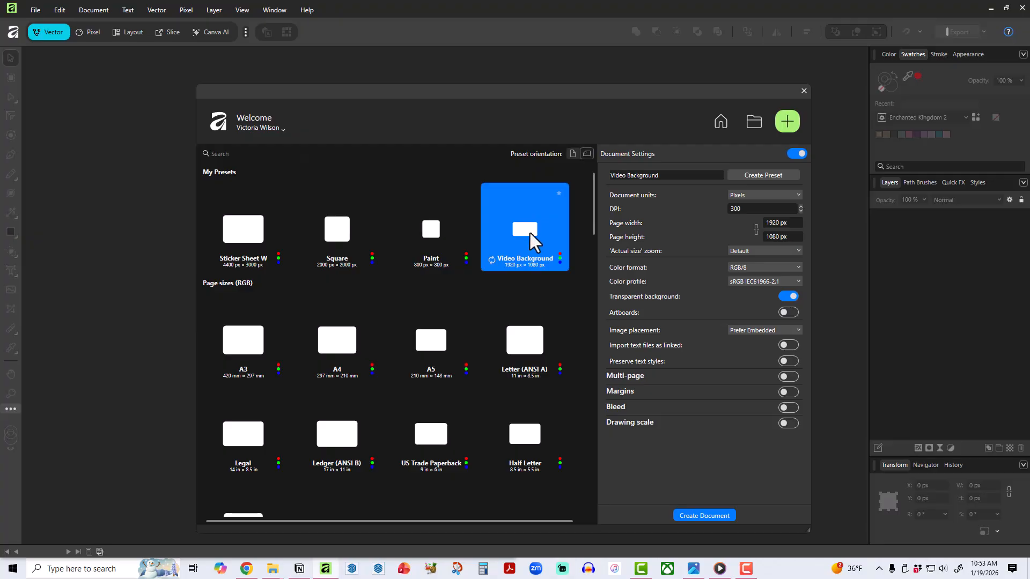
Create the document from the preset and cover the whole page with a 1920 × 1080 px rectangle.
click(723, 519)
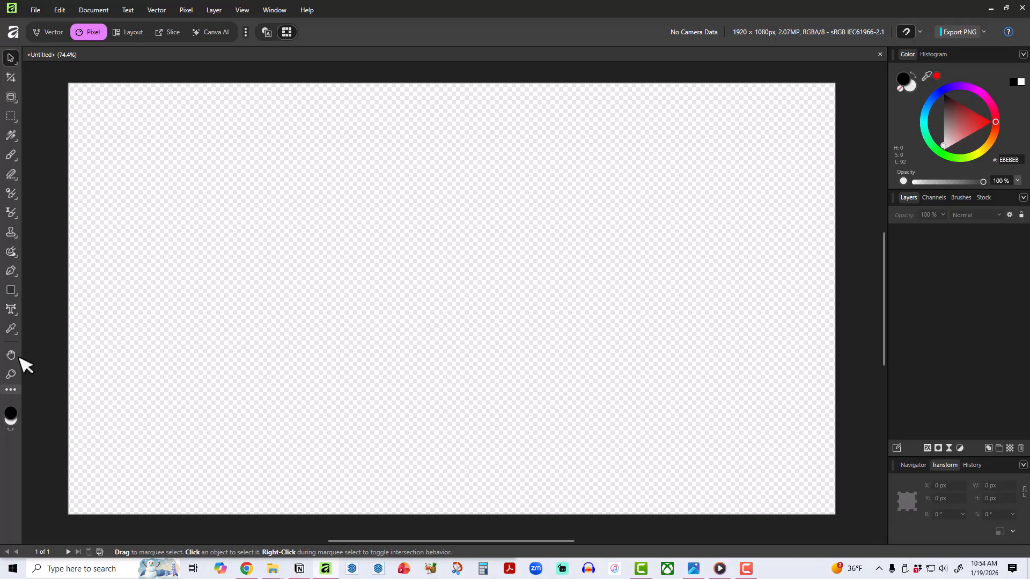
click(11, 290)
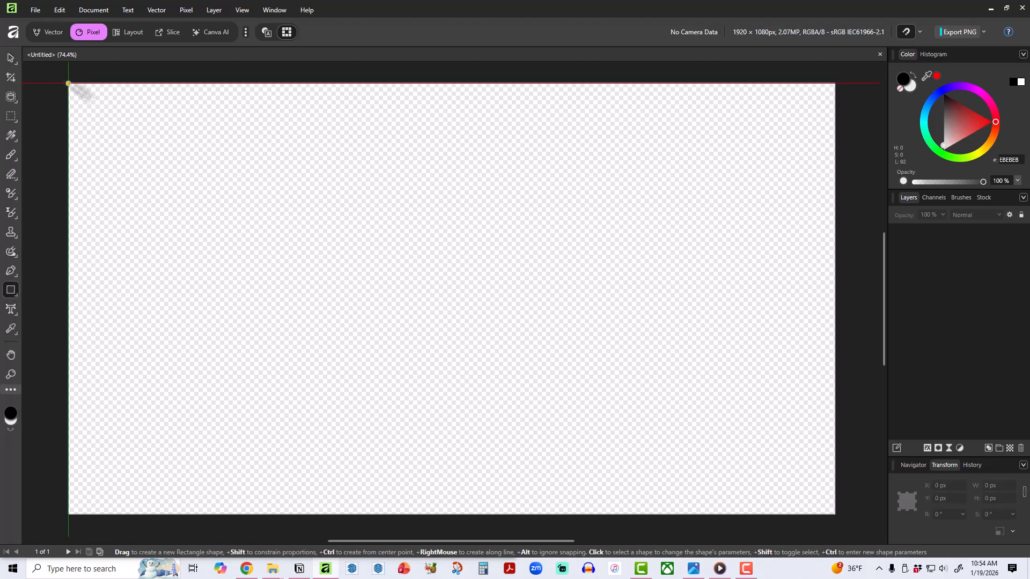
drag(68, 84, 834, 514)
click(4, 54)
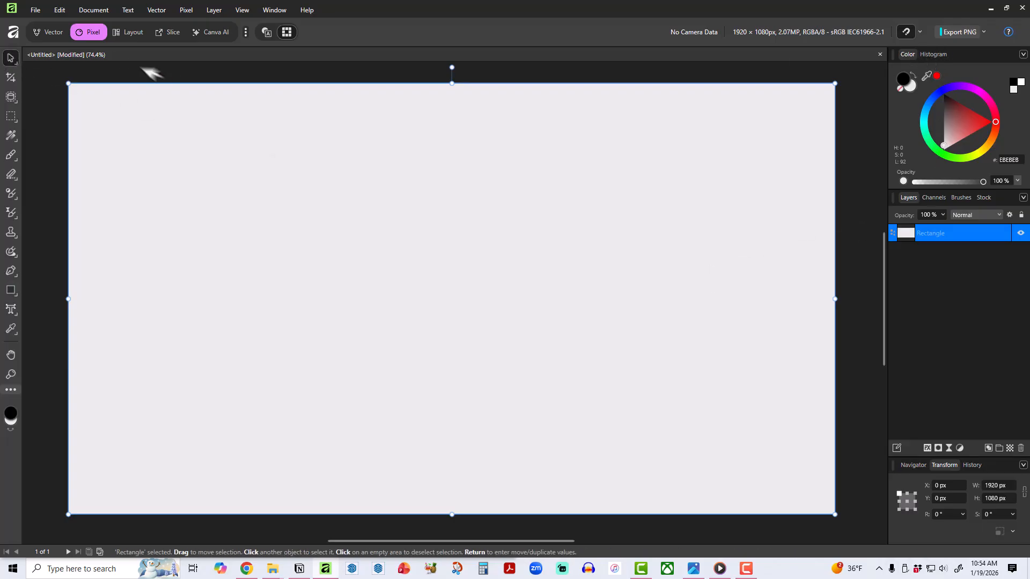
Switch to vector editing, fill the rectangle with the pink swatch from Enchanted Kingdom 2, and activate the Fill Tool.
click(48, 35)
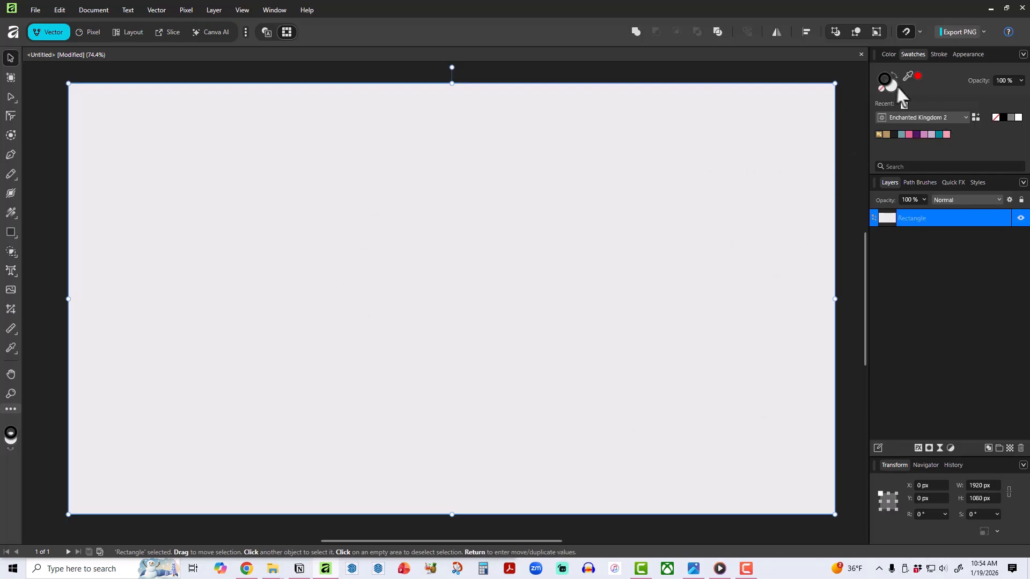
click(908, 134)
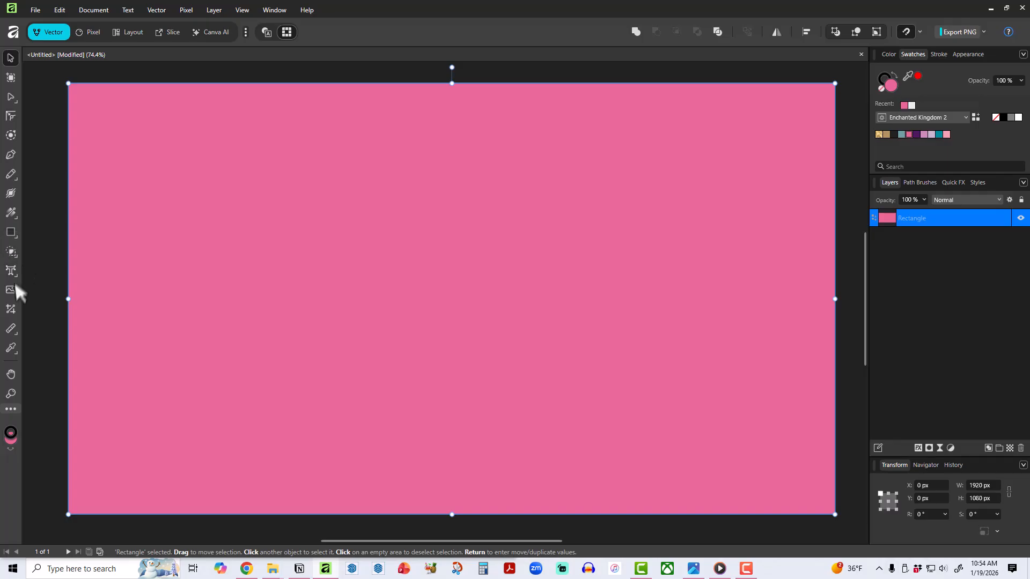
click(10, 213)
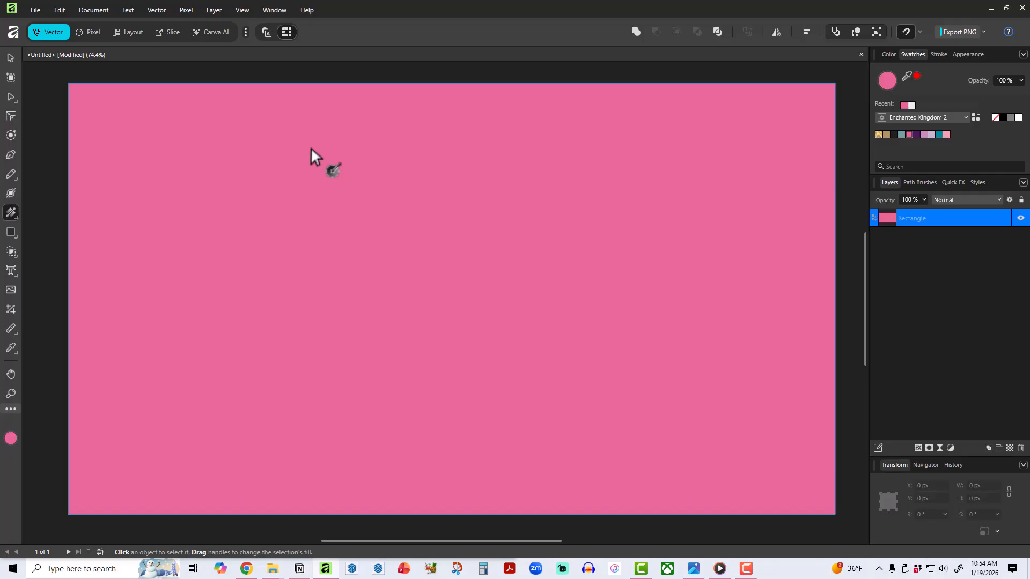
click(10, 233)
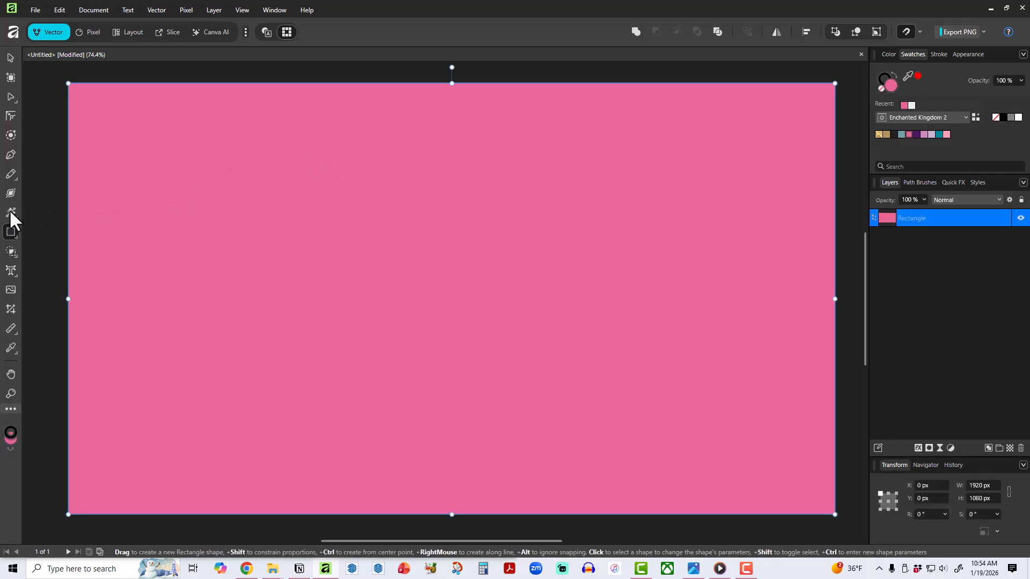
click(9, 209)
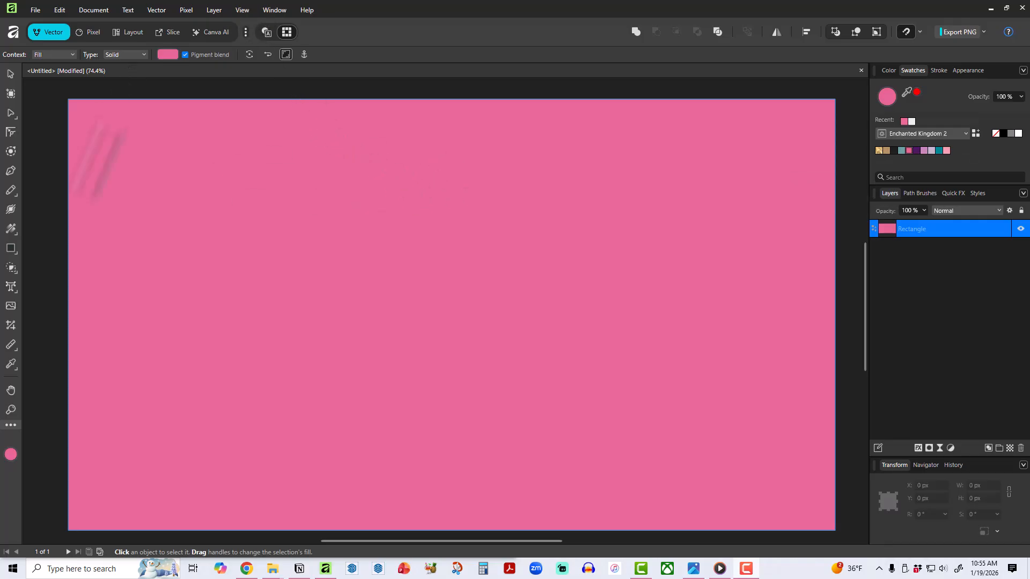
click(11, 230)
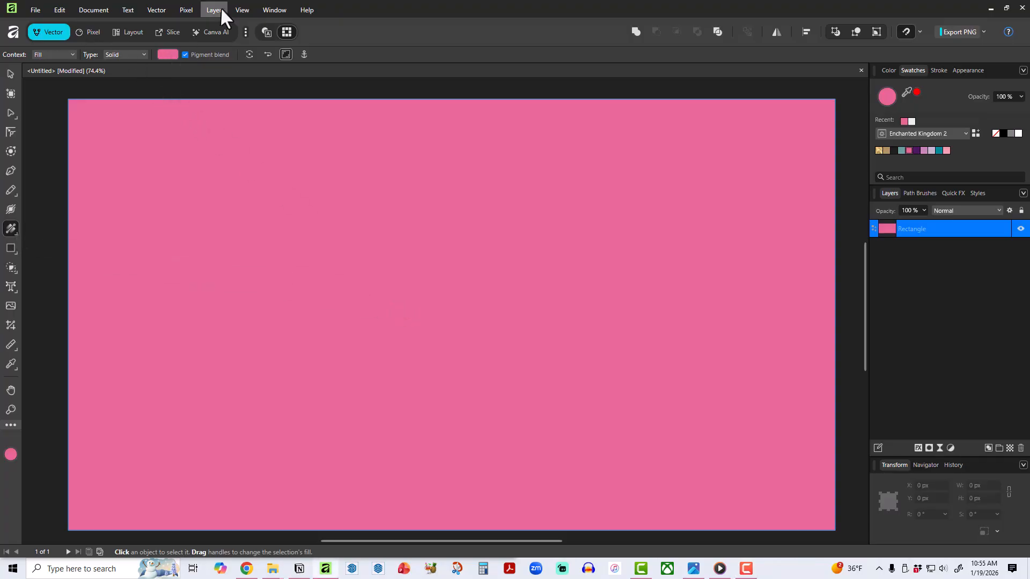
Check the Dock and Show display options of the context toolbar.
click(239, 11)
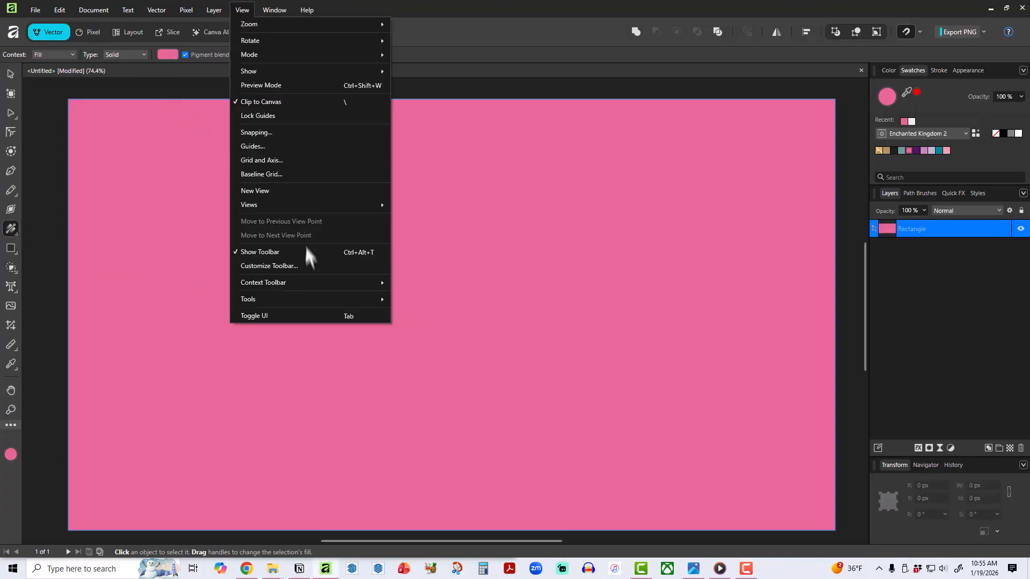
mouse_move(330, 281)
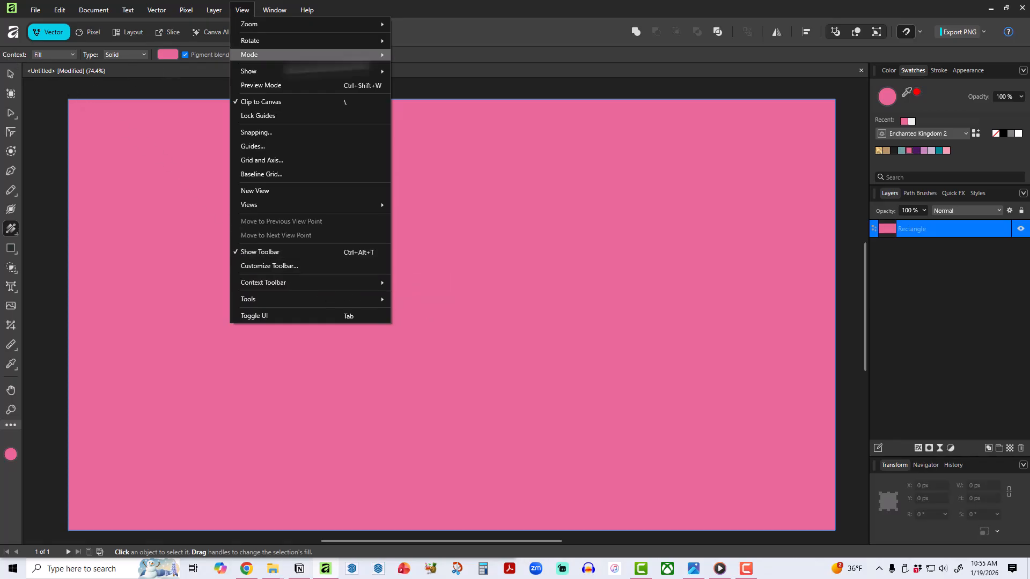
click(435, 53)
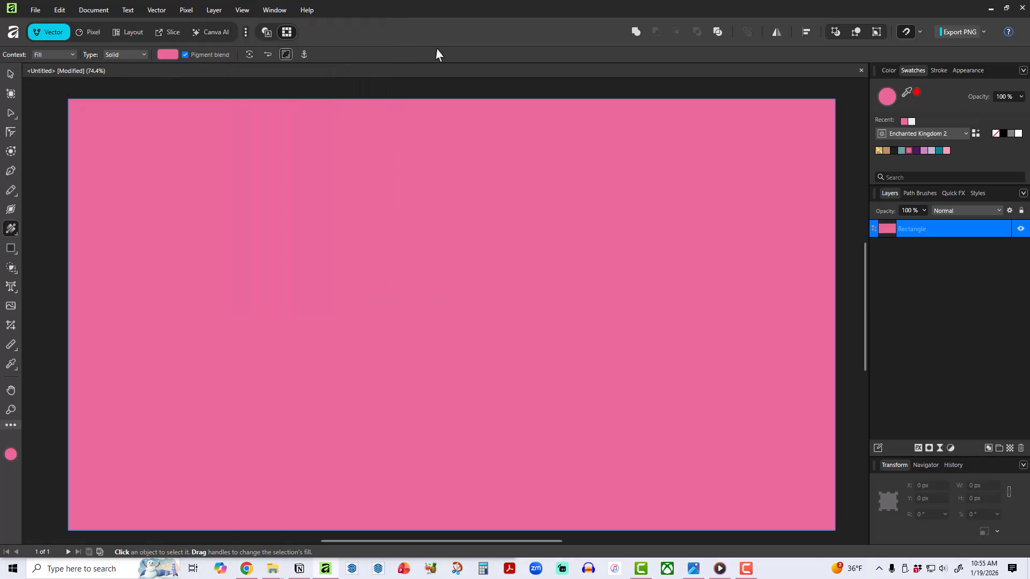
click(243, 11)
mouse_move(327, 293)
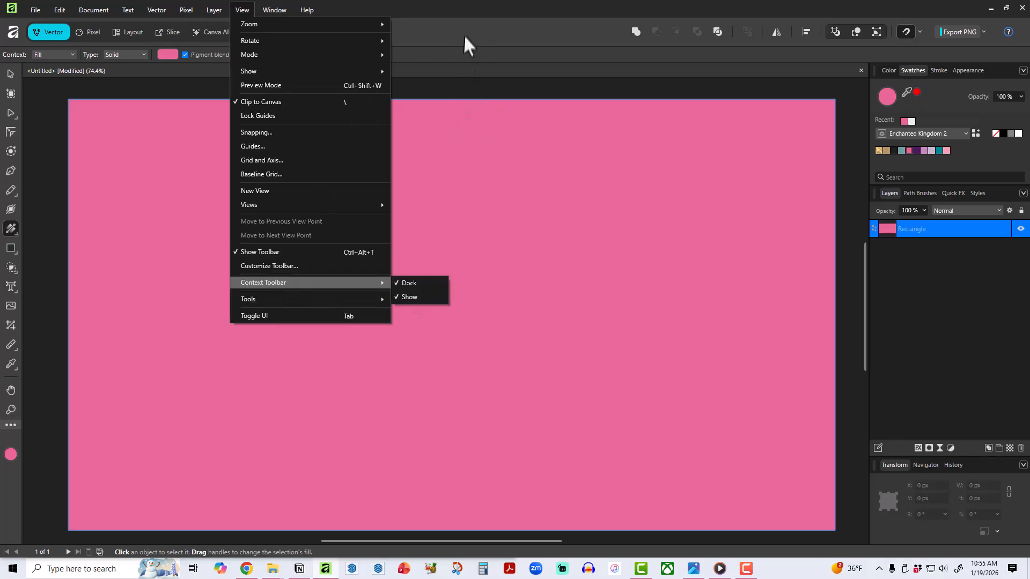
click(454, 6)
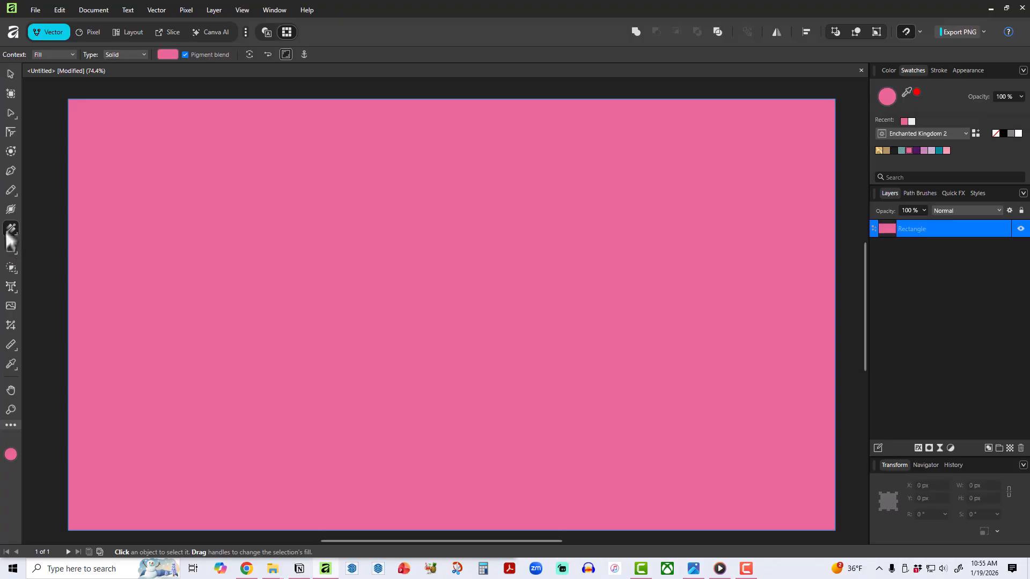
Give the rectangle a linear gradient fill running vertically from the middle of its top edge to its bottom edge.
click(121, 52)
click(127, 90)
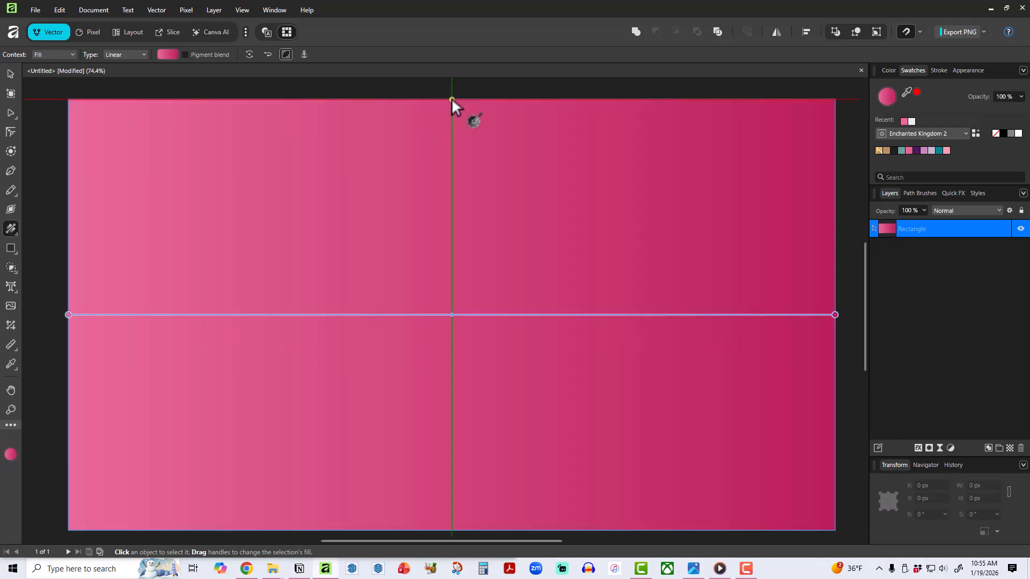
drag(452, 97, 449, 530)
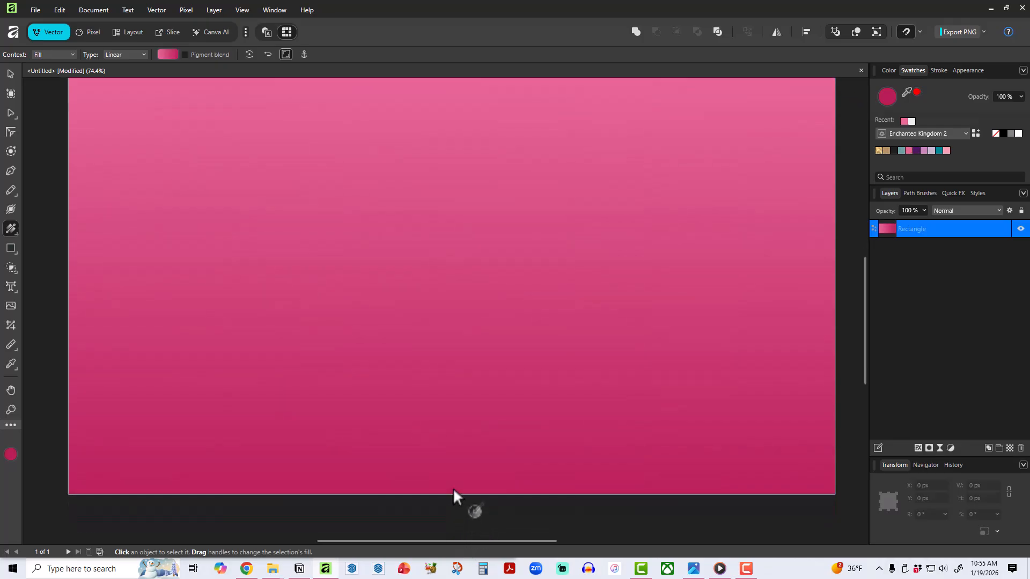
scroll(496, 407, up, 1)
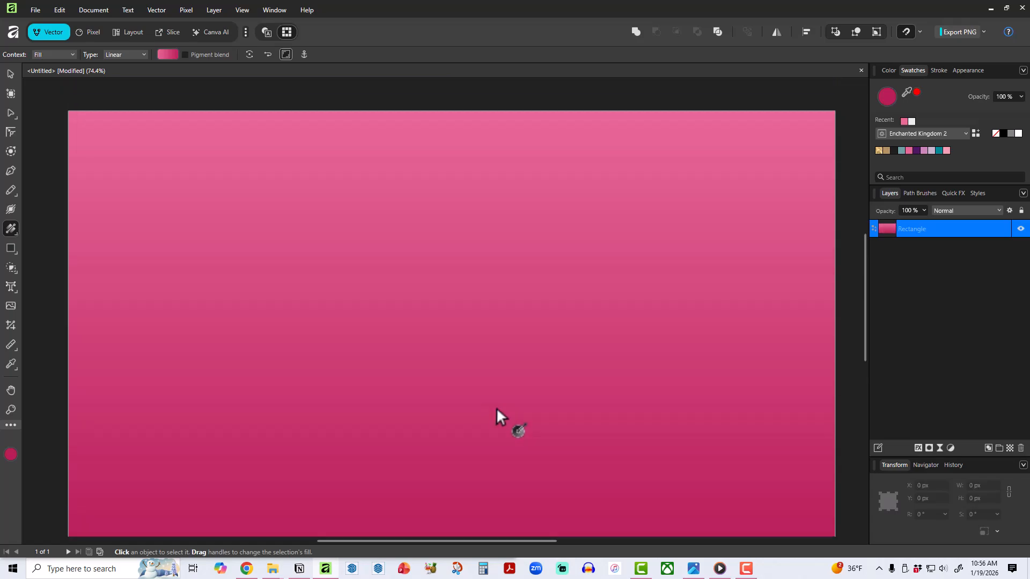
scroll(497, 410, down, 1)
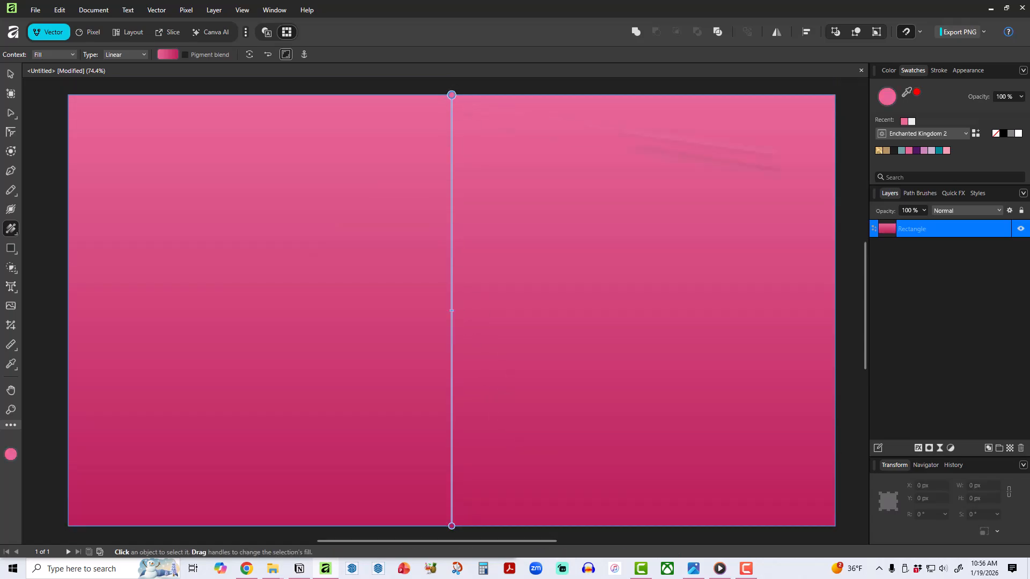
Recolor the gradient from the Pink and Teal Sweetness palette, with light pink at the top stop and light teal at the bottom stop.
click(940, 132)
scroll(931, 226, down, 2)
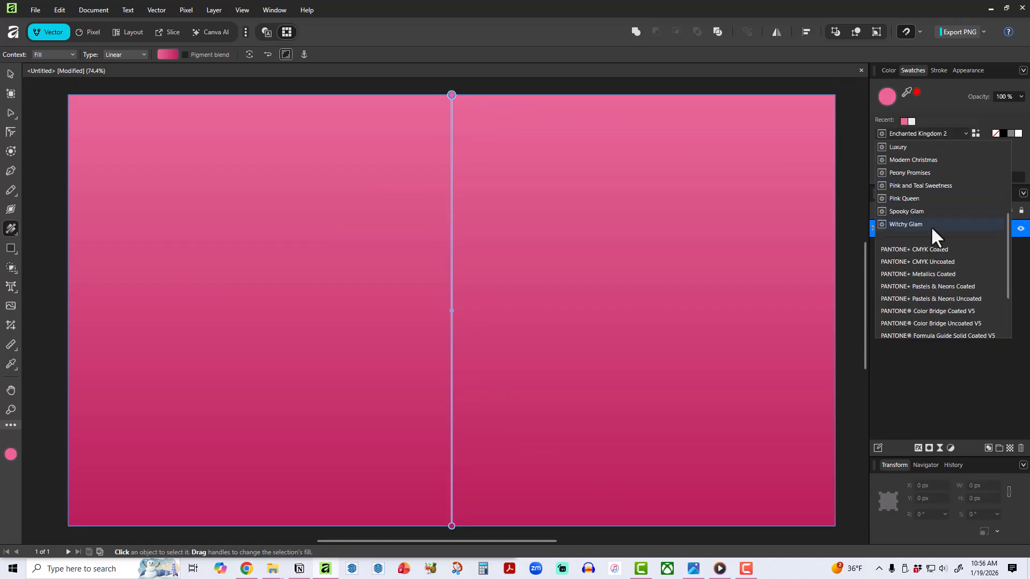
scroll(931, 227, down, 1)
scroll(941, 252, up, 3)
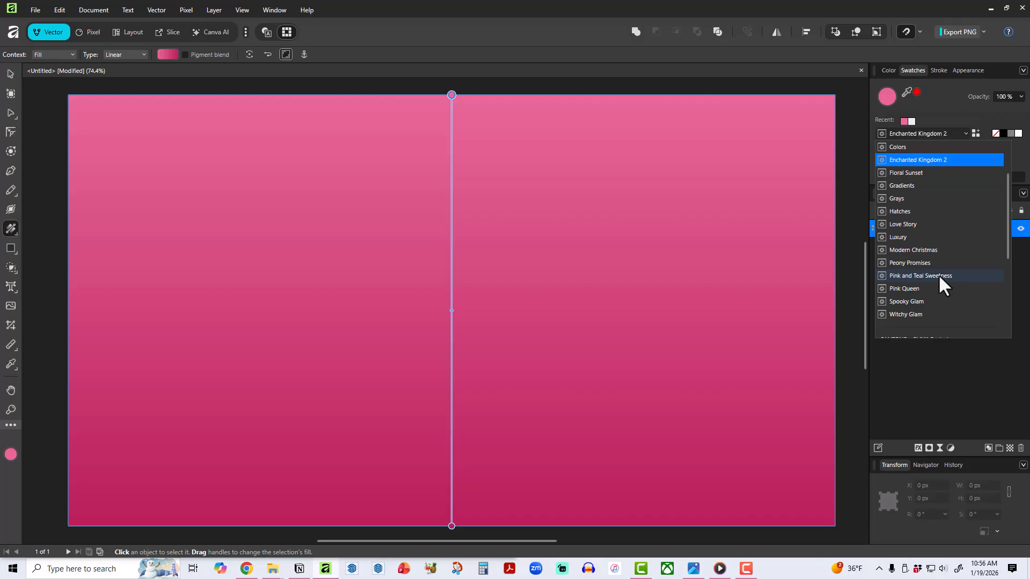
click(886, 122)
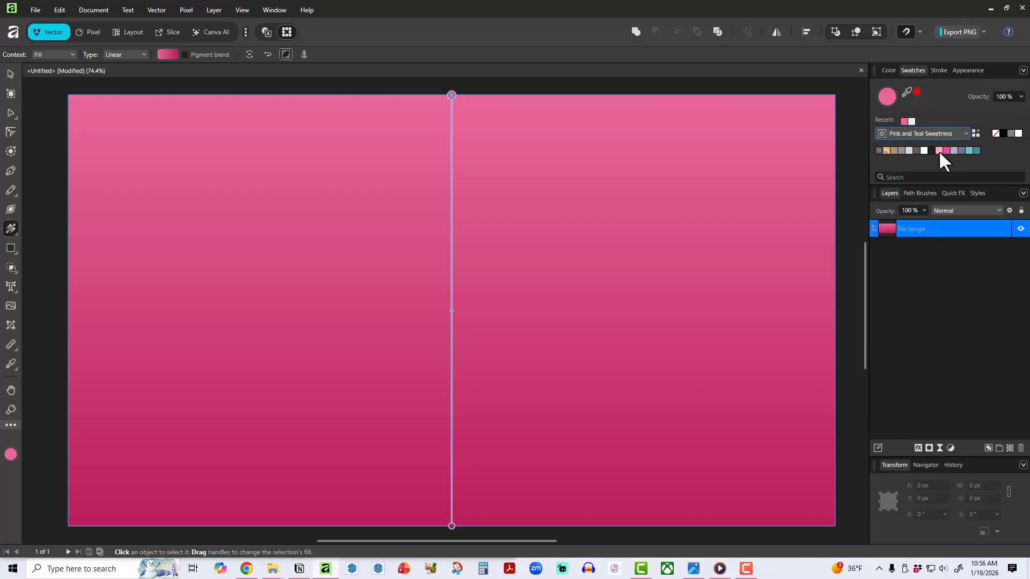
click(939, 150)
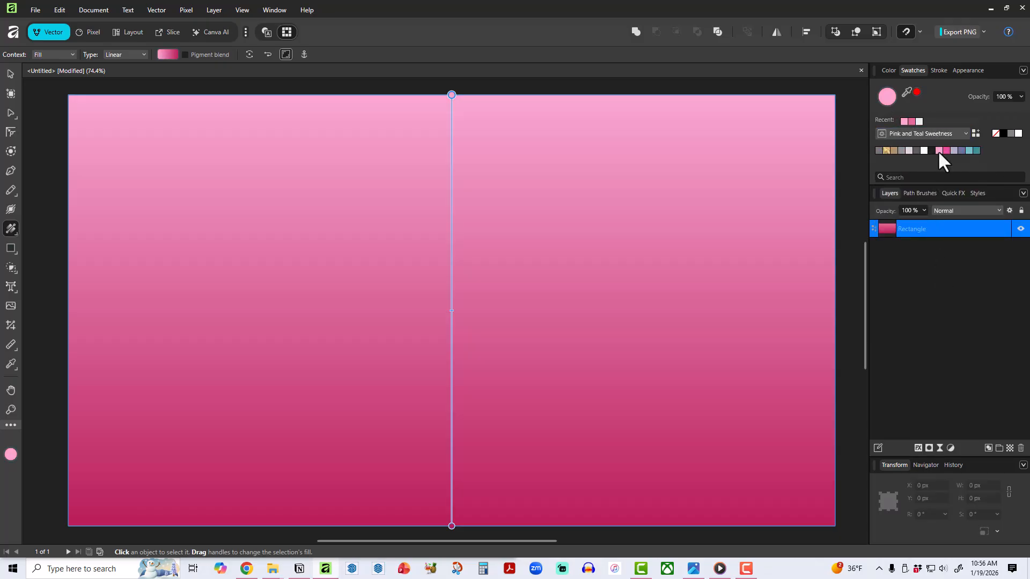
click(452, 526)
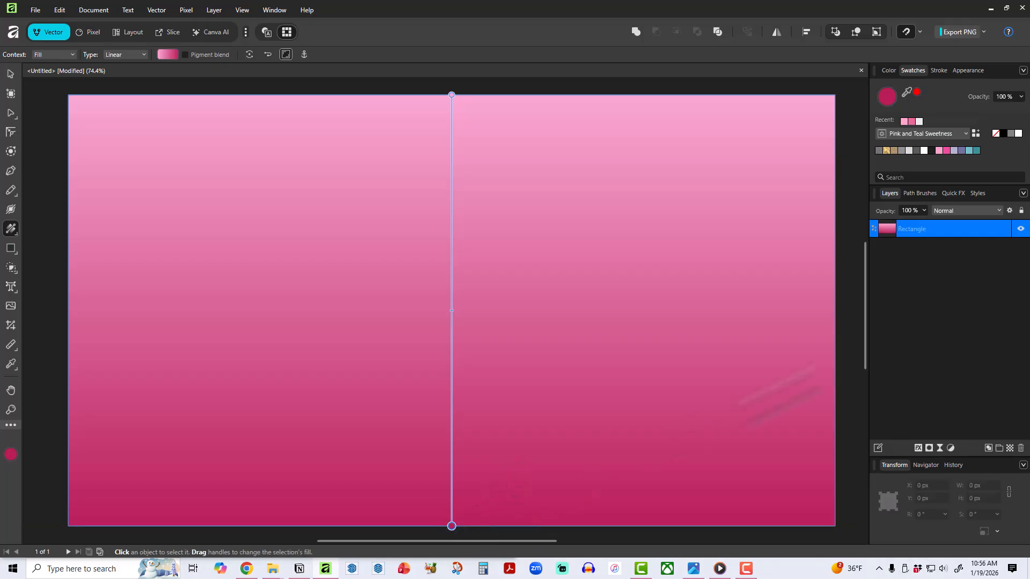
click(968, 150)
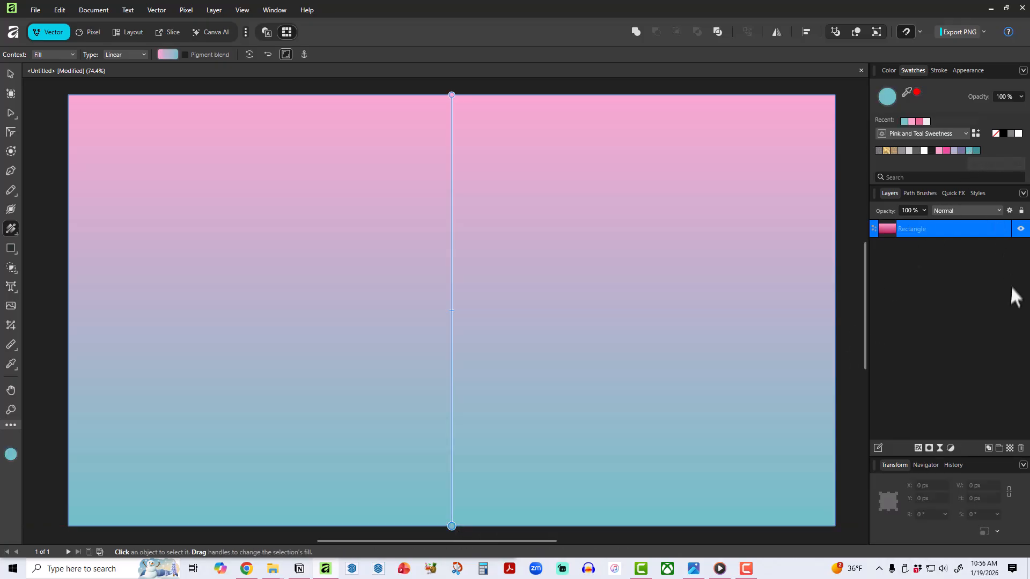
Inspect the color values of the gradient's top pink stop in the Color Chooser.
click(451, 95)
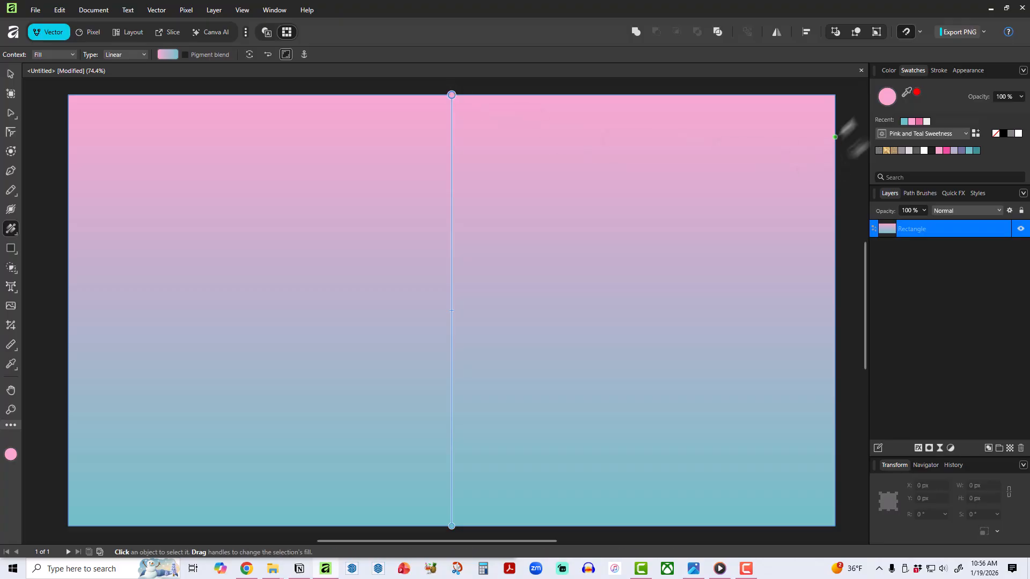
double_click(886, 96)
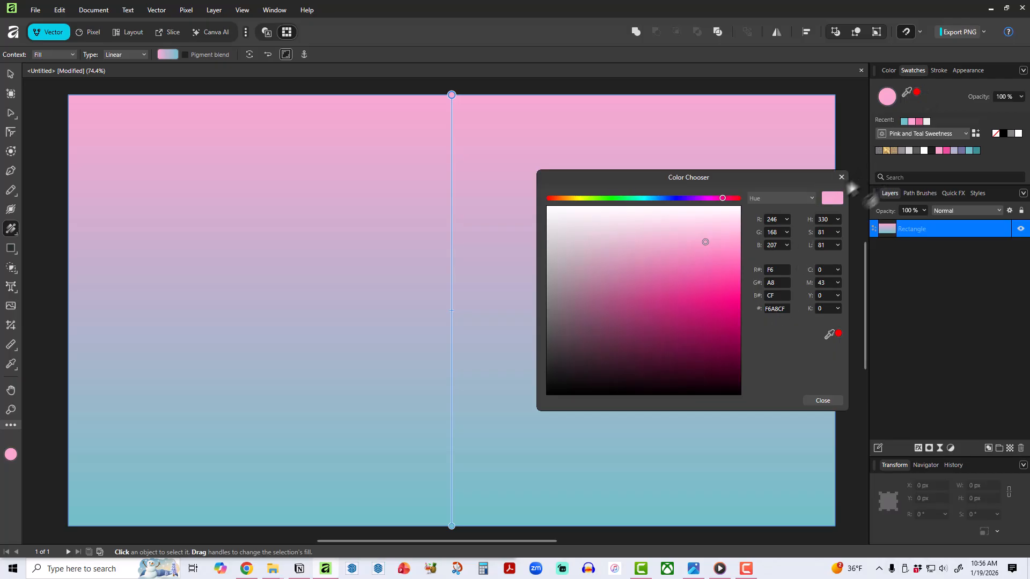
click(838, 180)
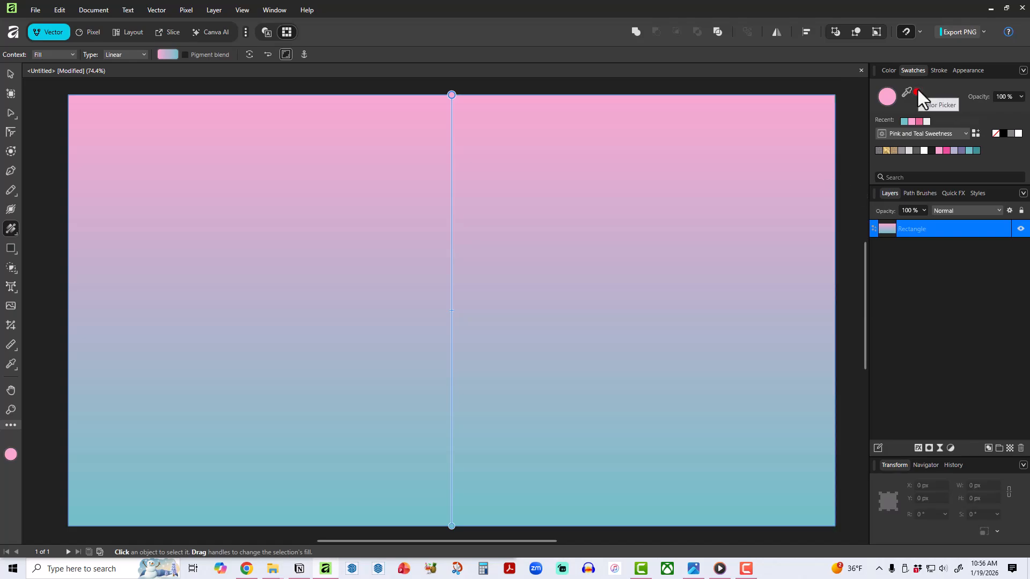
Deselect the rectangle to view the gradient without its handles, and select it again.
click(11, 73)
click(558, 90)
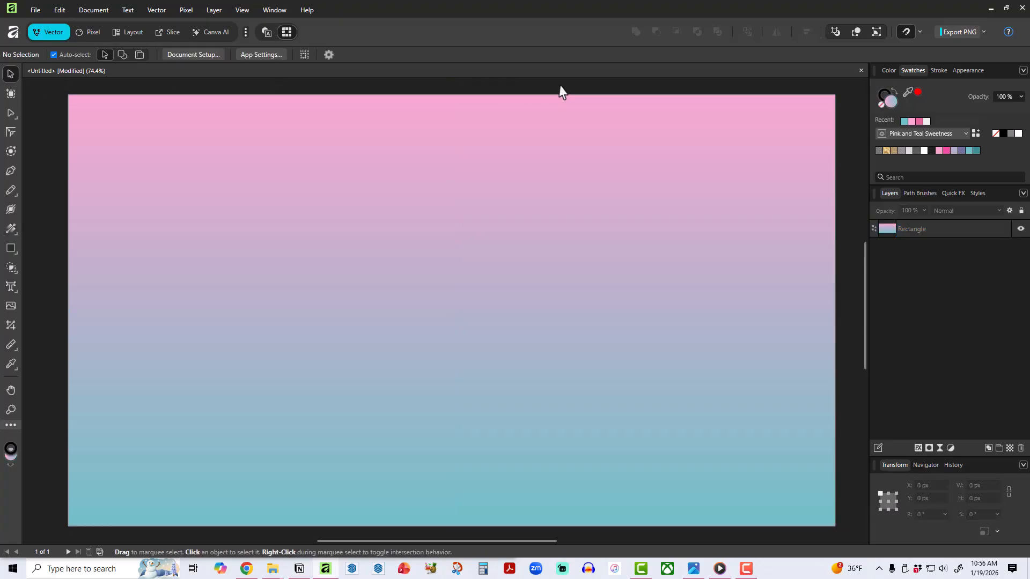
click(644, 293)
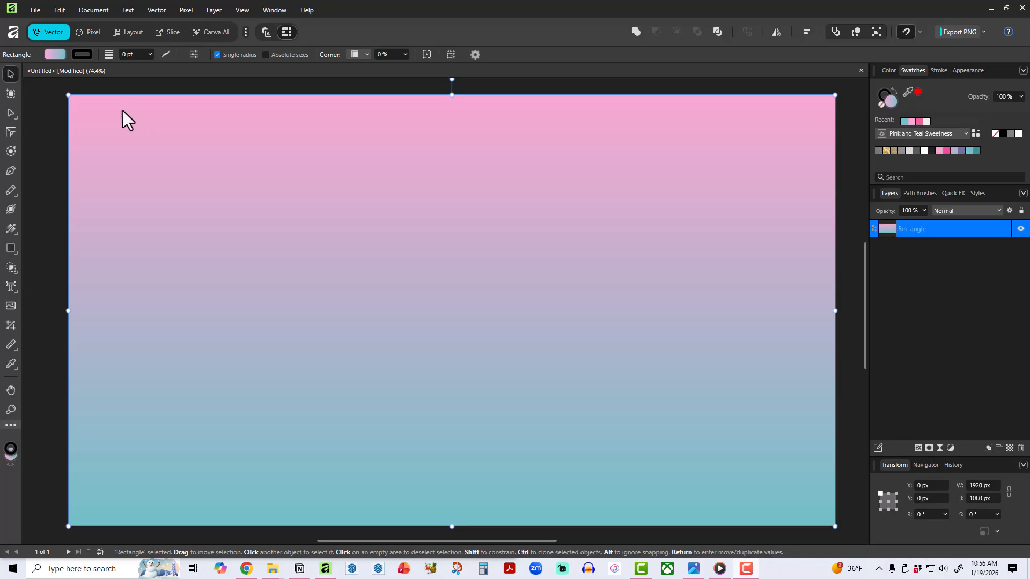
Give the rectangle a bitmap fill using the white wood image texture 3.jpg from Design Resources > Mockups > Backgrounds-And-Textures.
click(9, 225)
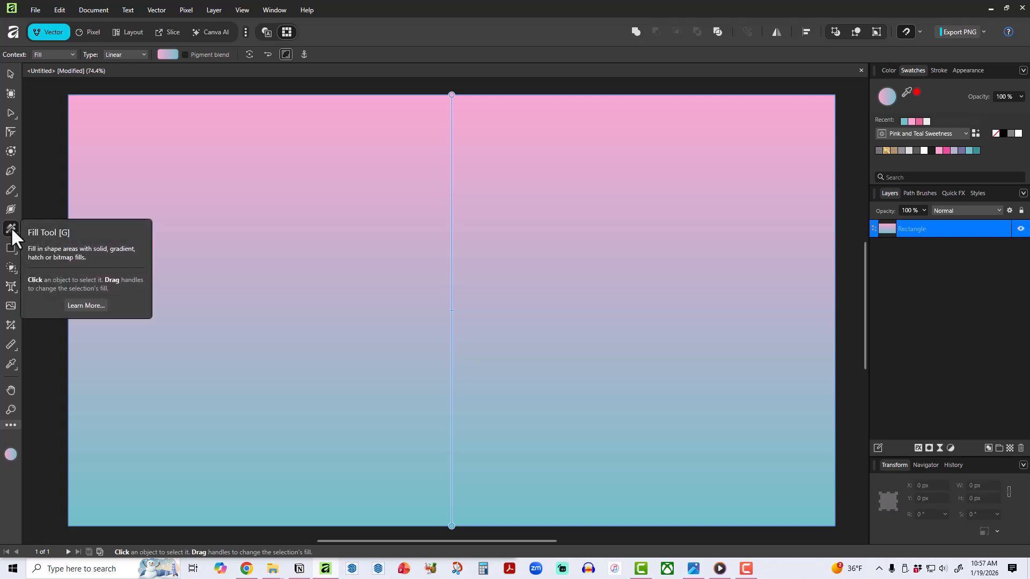
click(110, 54)
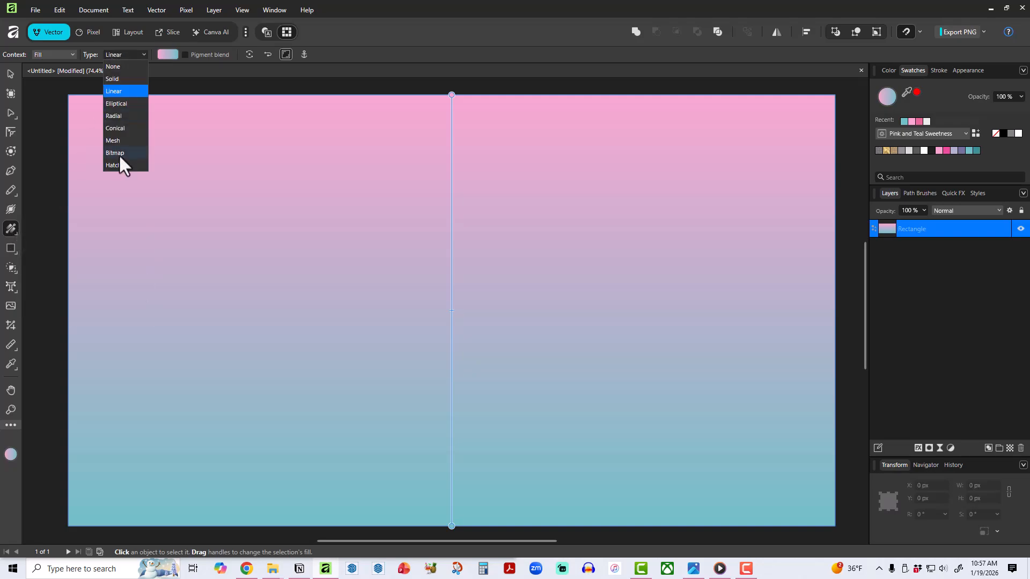
click(118, 154)
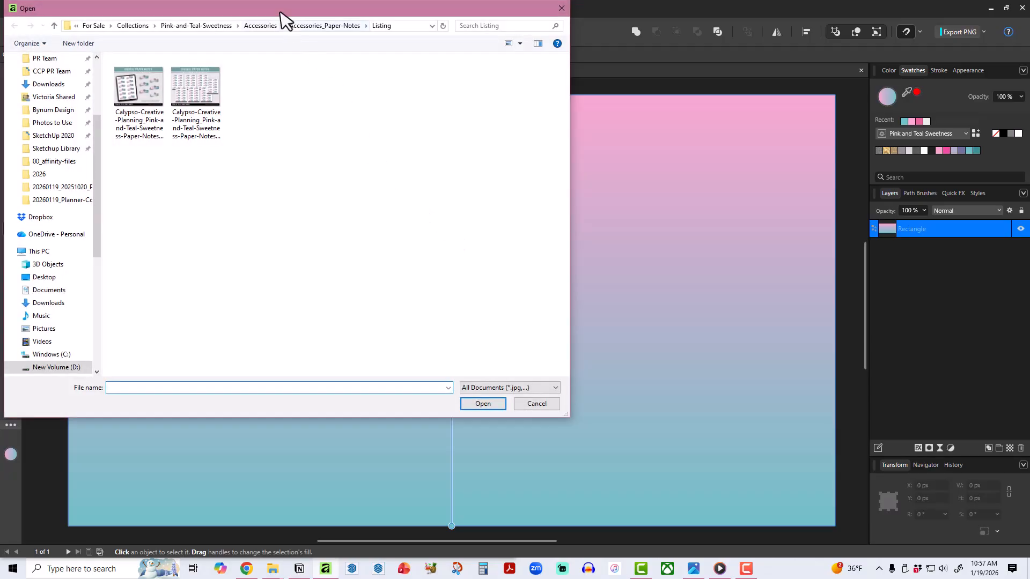
drag(284, 19, 491, 111)
drag(305, 315, 308, 263)
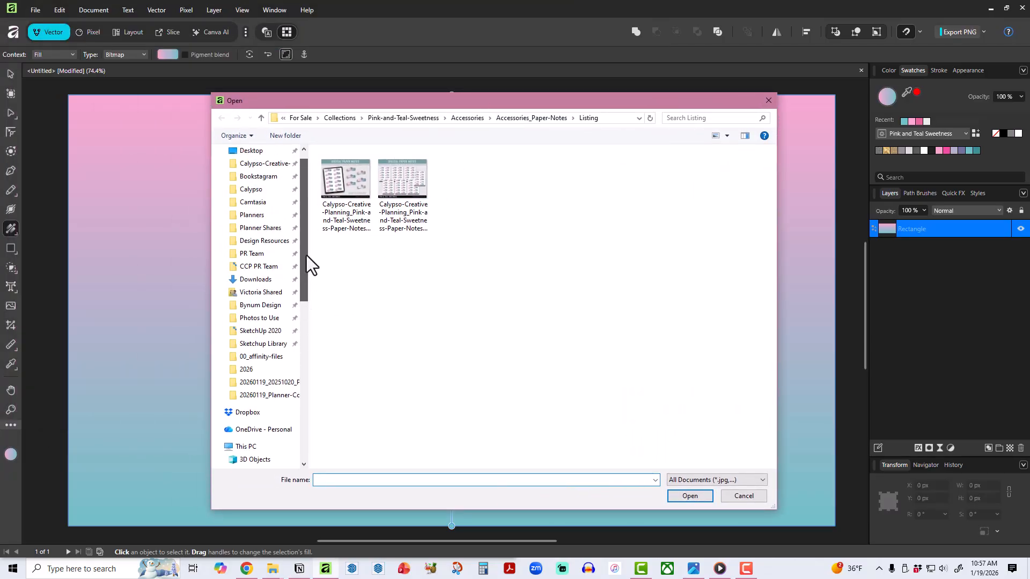
click(264, 241)
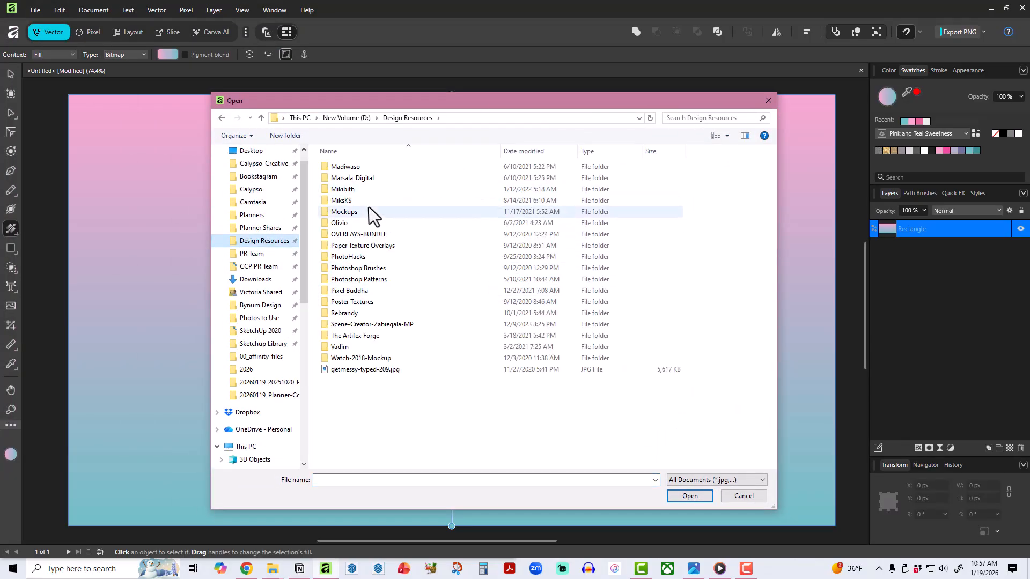
double_click(366, 215)
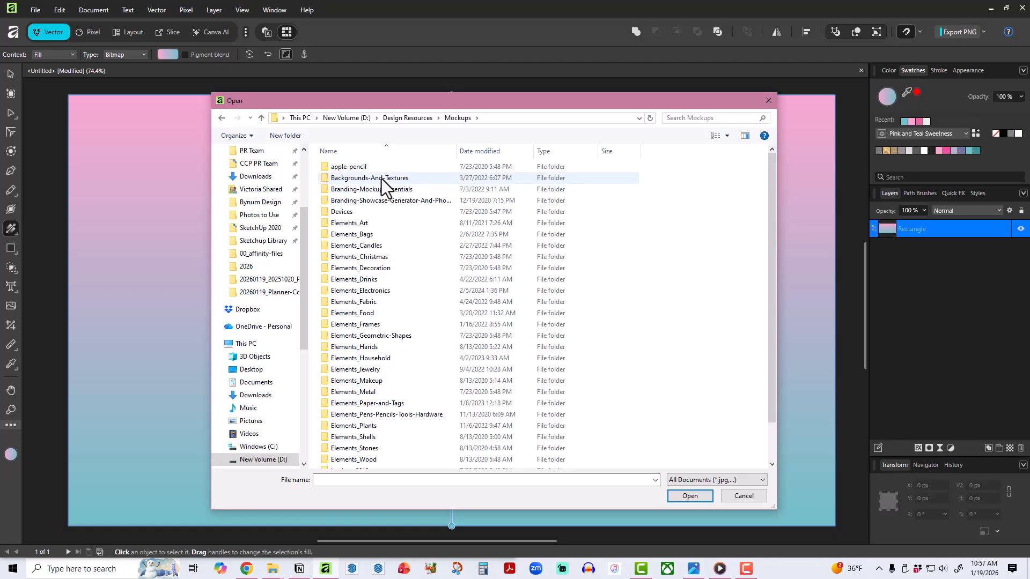
double_click(381, 178)
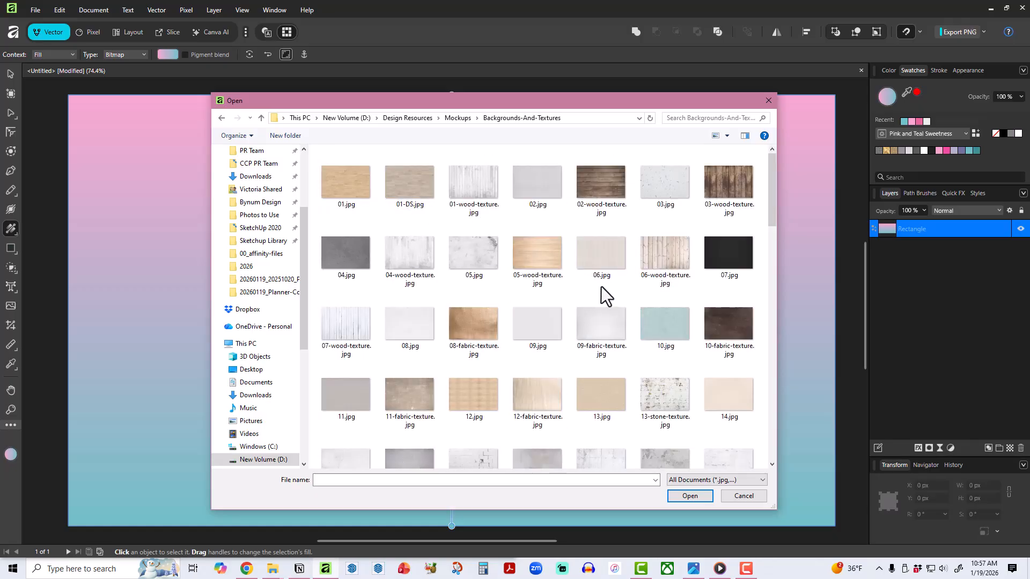
scroll(600, 286, down, 10)
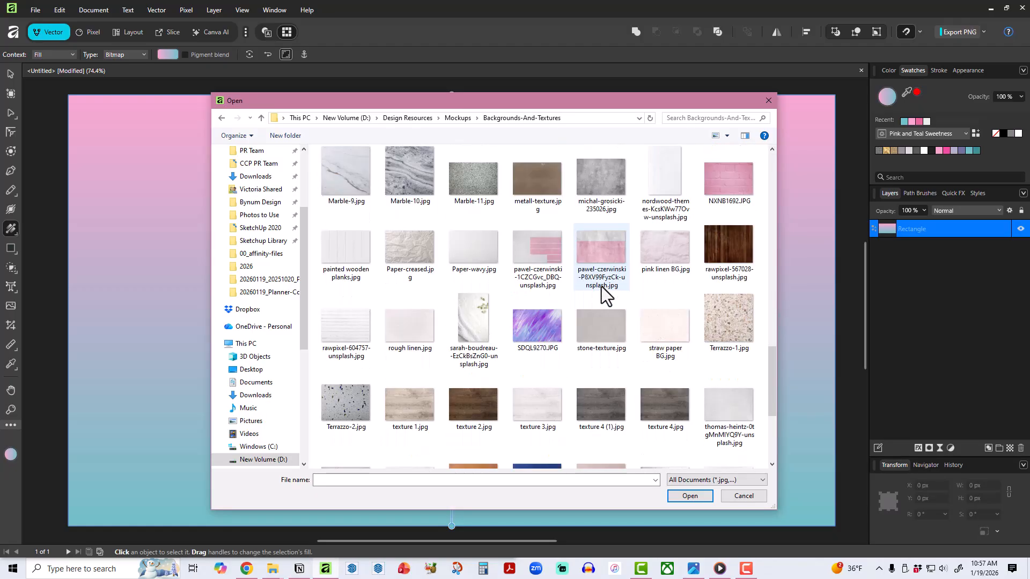
scroll(601, 286, down, 3)
double_click(540, 234)
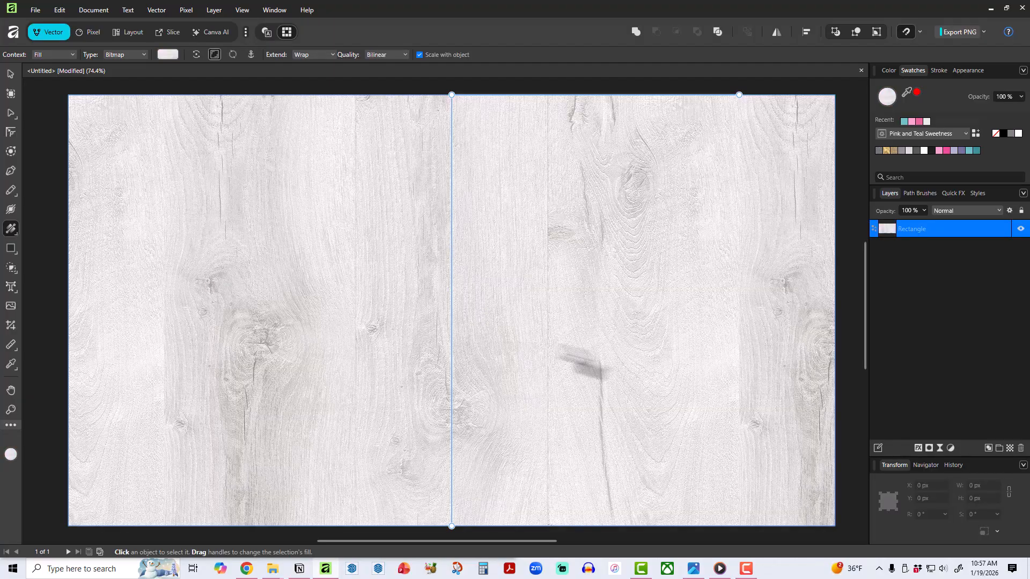
Deselect the rectangle to view the bitmap fill without its handles, and select the rectangle again.
click(10, 73)
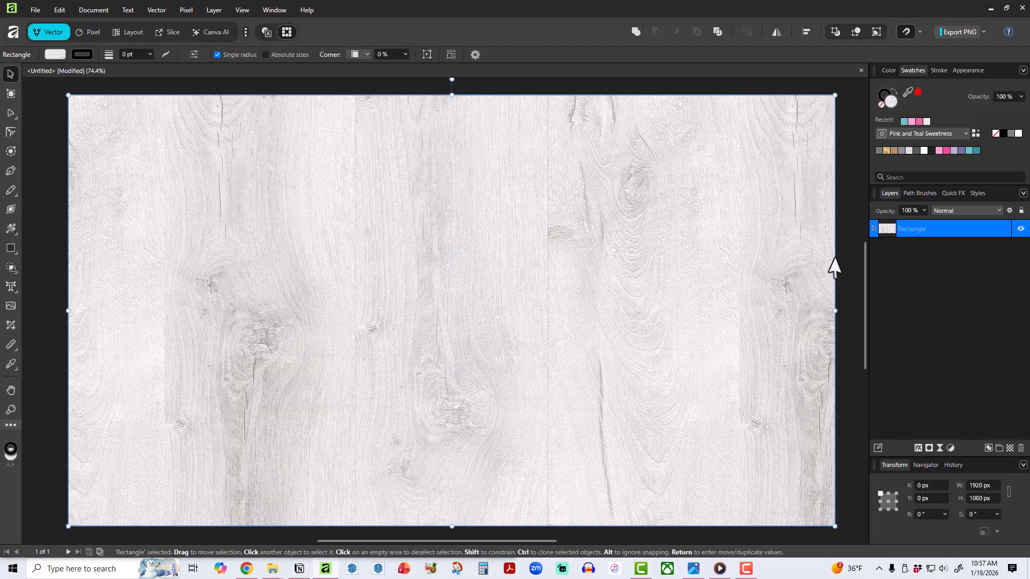
click(854, 261)
click(566, 296)
Move the bitmap fill's origin to the rectangle's center and rotate the fill so the wood planks run horizontally.
key(g)
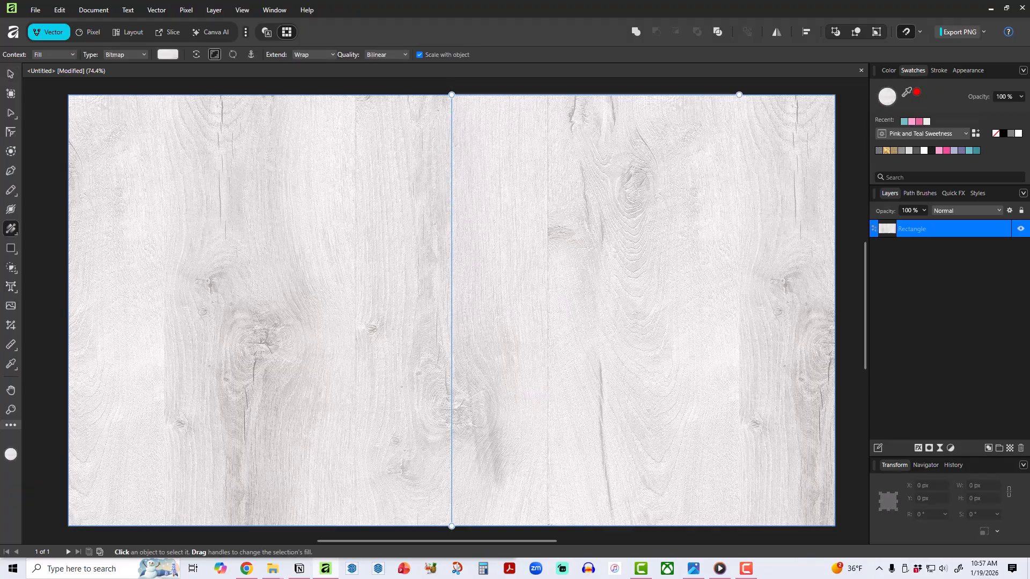
drag(451, 526, 658, 181)
drag(451, 97, 452, 310)
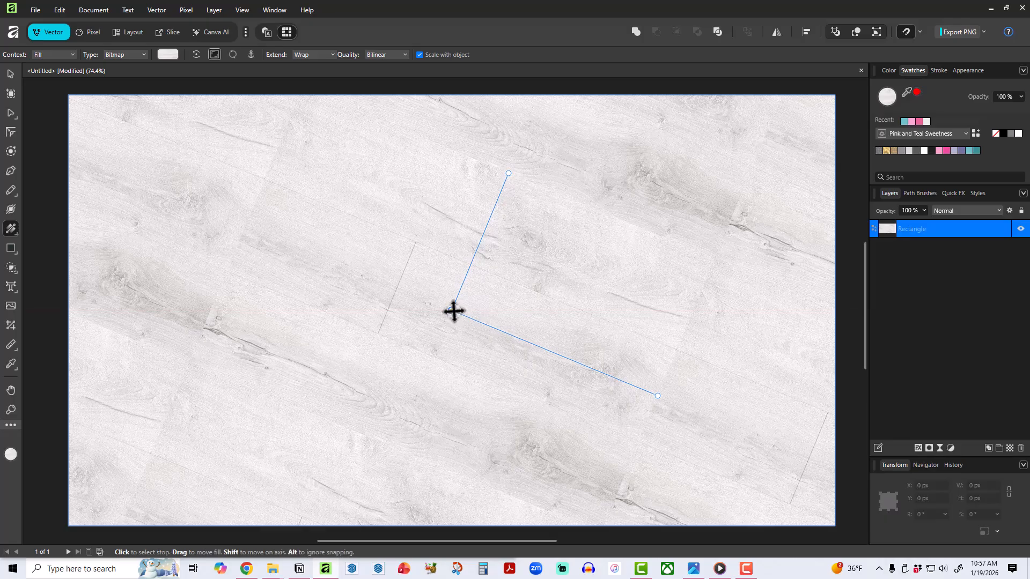
mouse_move(452, 310)
mouse_down()
mouse_move(452, 291)
mouse_move(451, 311)
mouse_up()
drag(509, 173, 451, 95)
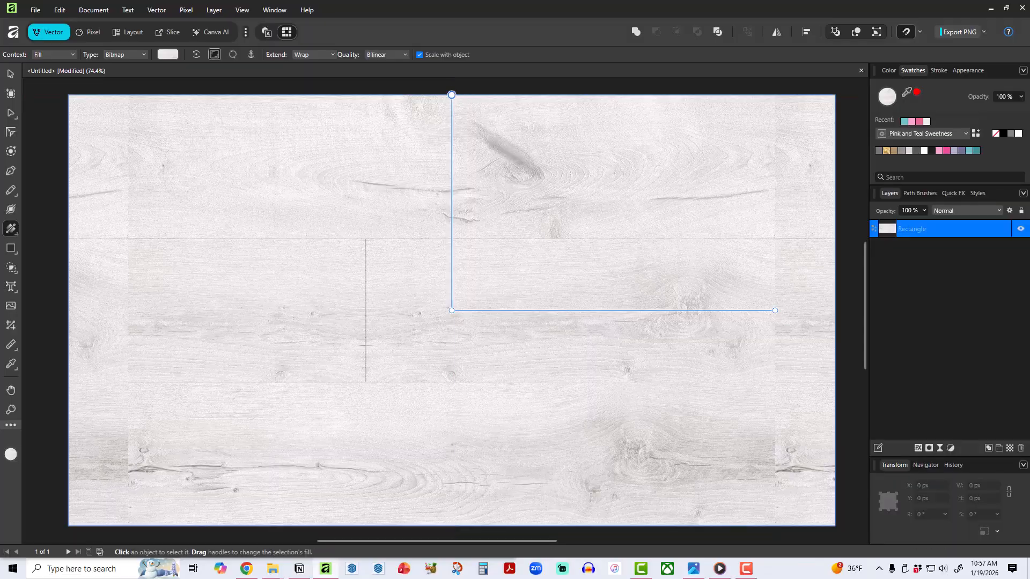
Rotate the bitmap fill so the planks run vertically, with one handle on the bottom edge's midpoint, and deselect the rectangle.
drag(775, 310, 452, 500)
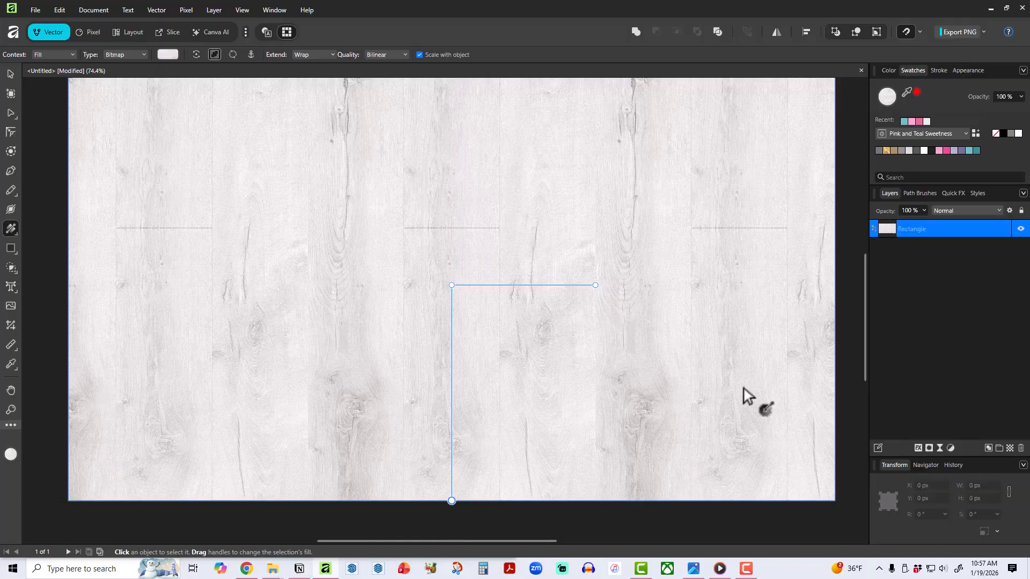
click(850, 321)
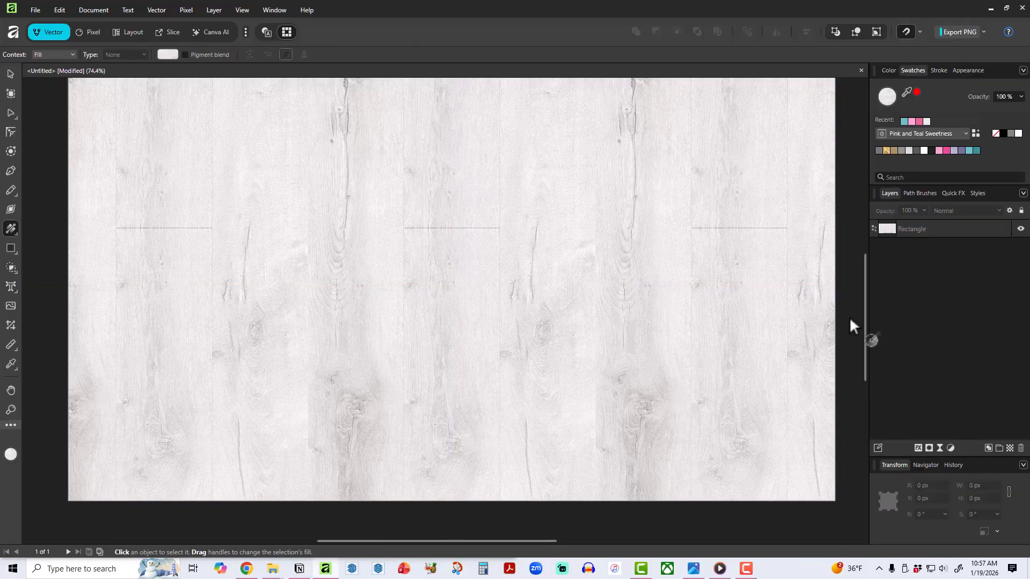
Turn the rectangle's bitmap fill so the planks run horizontally, extend it to the right edge, and deselect the rectangle.
click(509, 296)
drag(595, 283, 451, 110)
scroll(454, 89, up, 1)
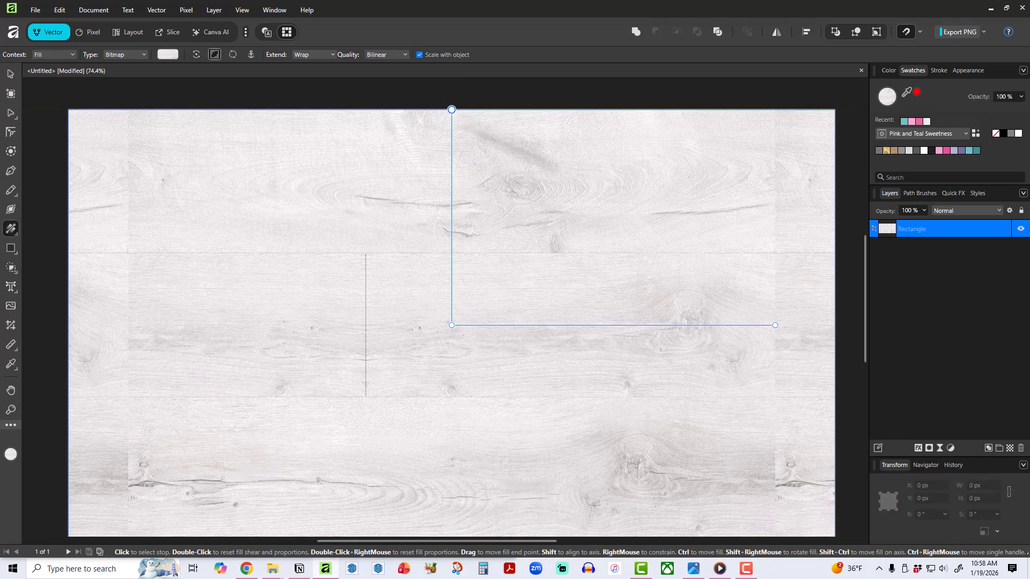
drag(775, 325, 835, 325)
click(45, 131)
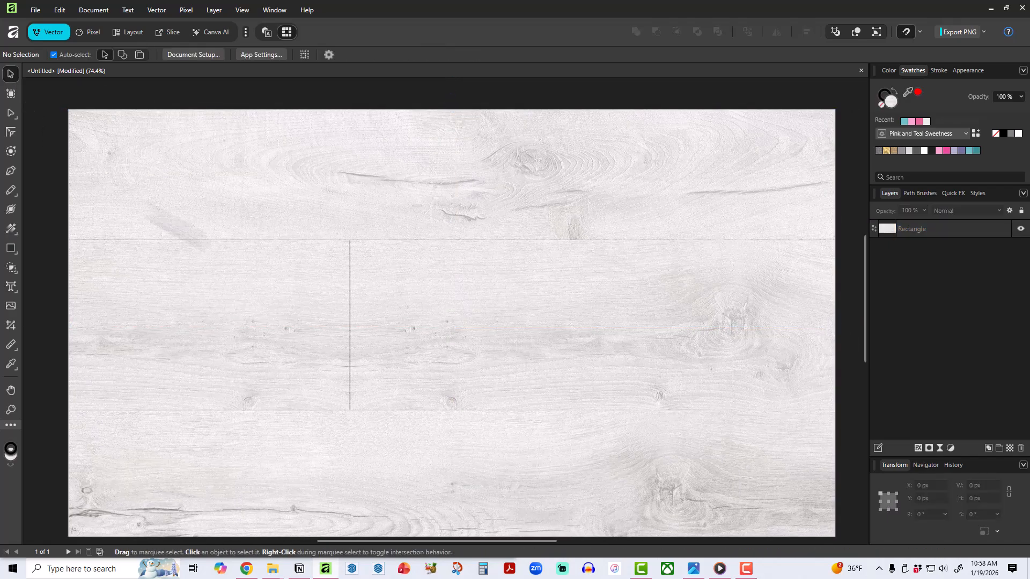
scroll(411, 260, down, 2)
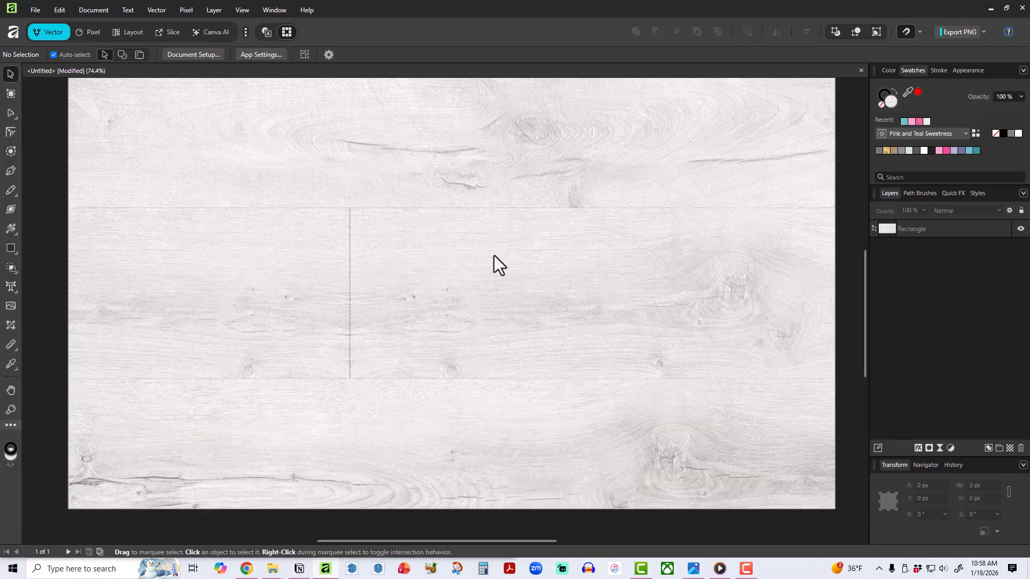
Place texture 1.jpg without linking images, sized 1620 × 1080 px from the page's top-left corner.
click(11, 305)
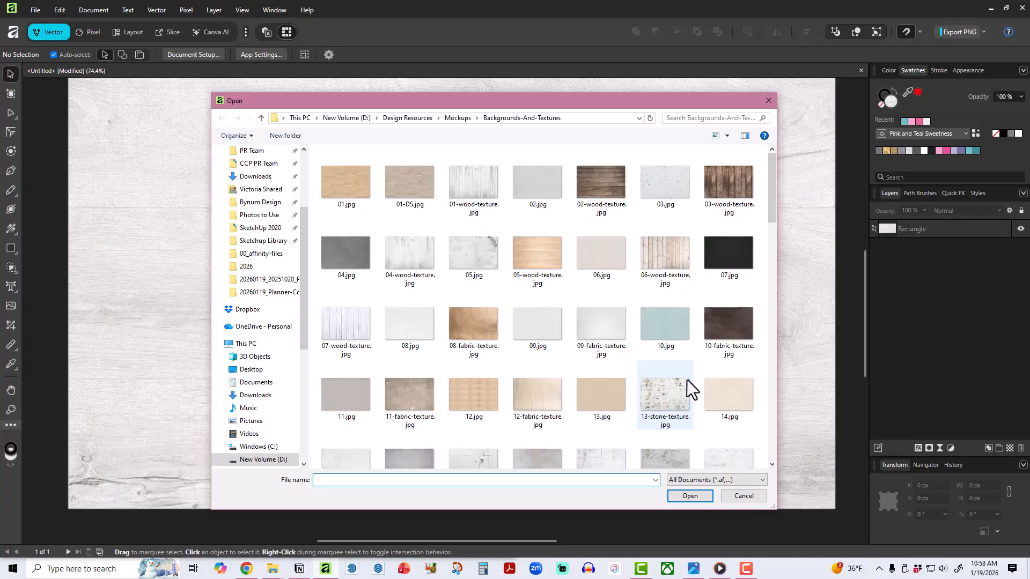
scroll(687, 380, down, 10)
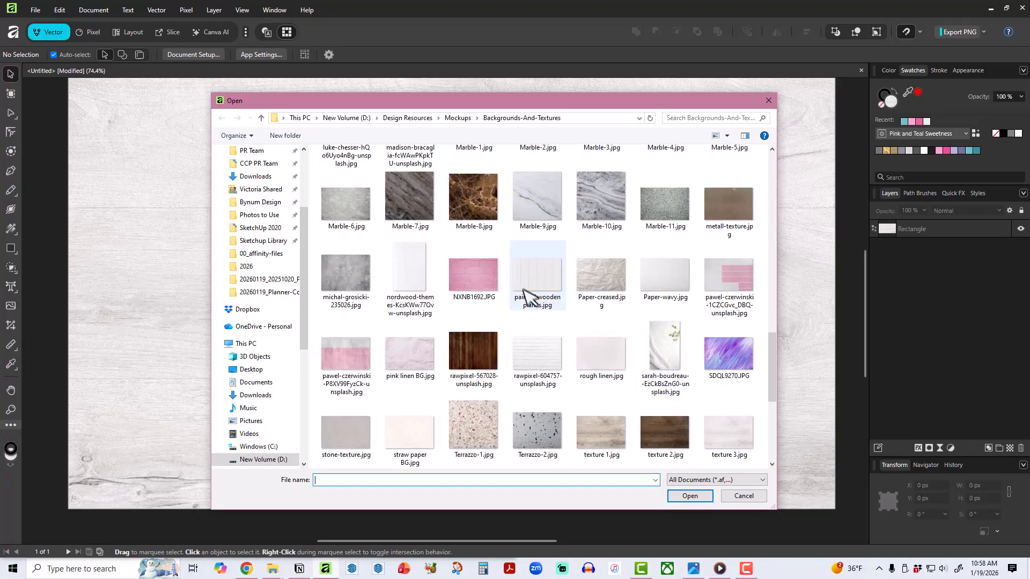
double_click(612, 427)
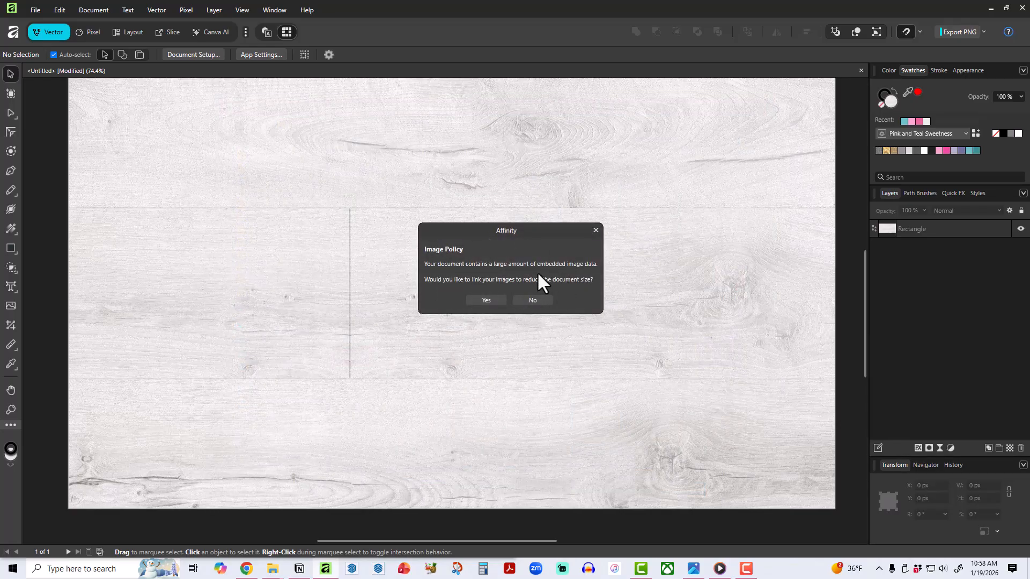
click(539, 302)
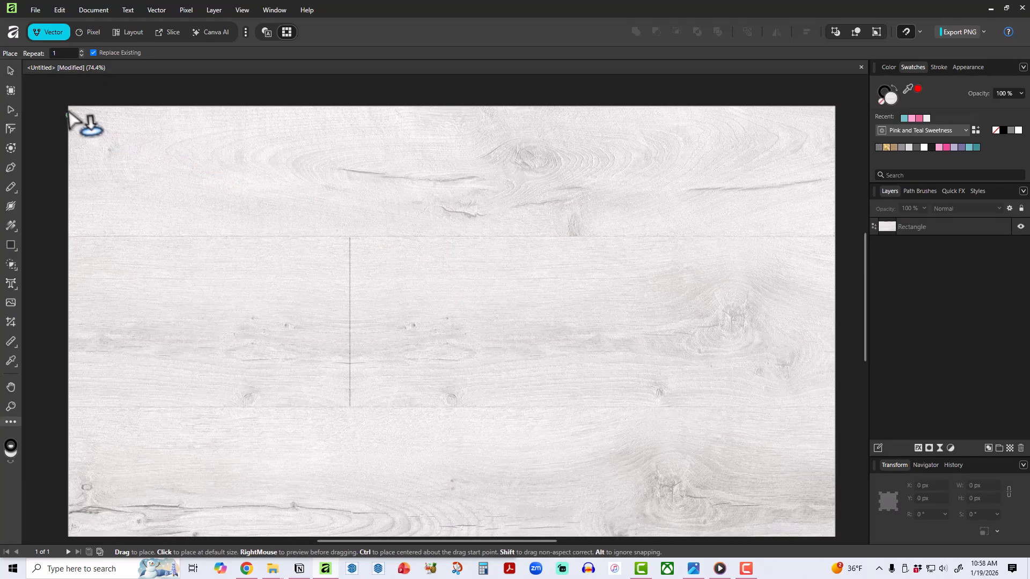
drag(69, 106, 479, 380)
drag(536, 397, 715, 491)
scroll(748, 320, up, 1)
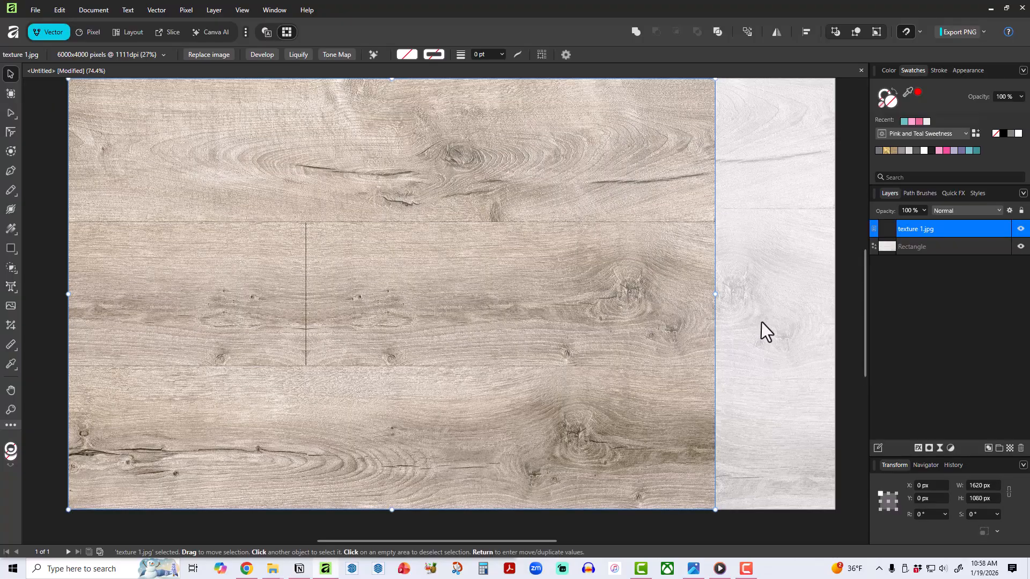
Stretch the placed texture 1.jpg image to the page's full 1920 px width, hide its layer and deselect it.
scroll(761, 321, up, 1)
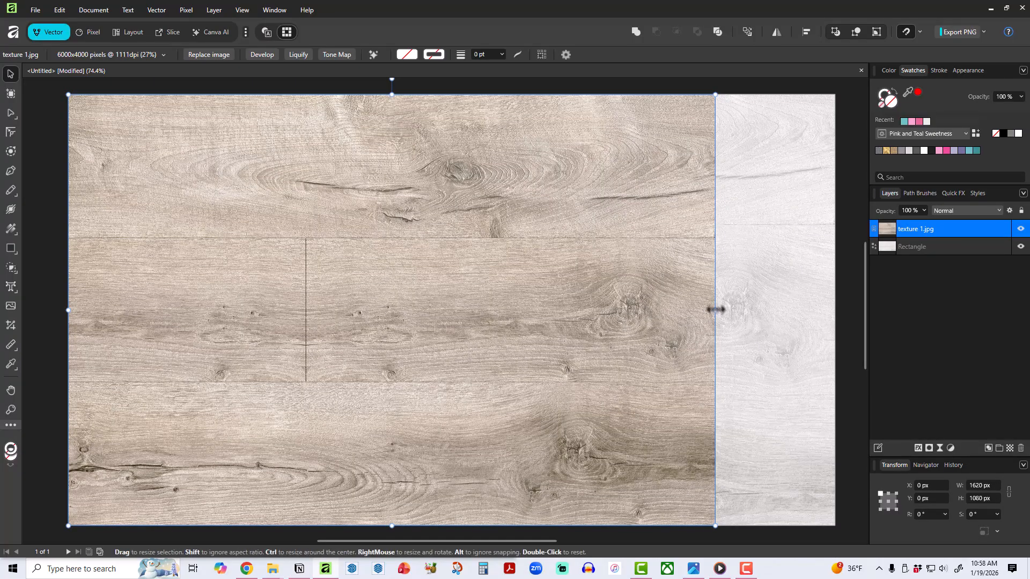
mouse_move(715, 310)
mouse_down()
mouse_move(790, 298)
mouse_move(616, 308)
mouse_move(752, 294)
mouse_move(716, 299)
mouse_up()
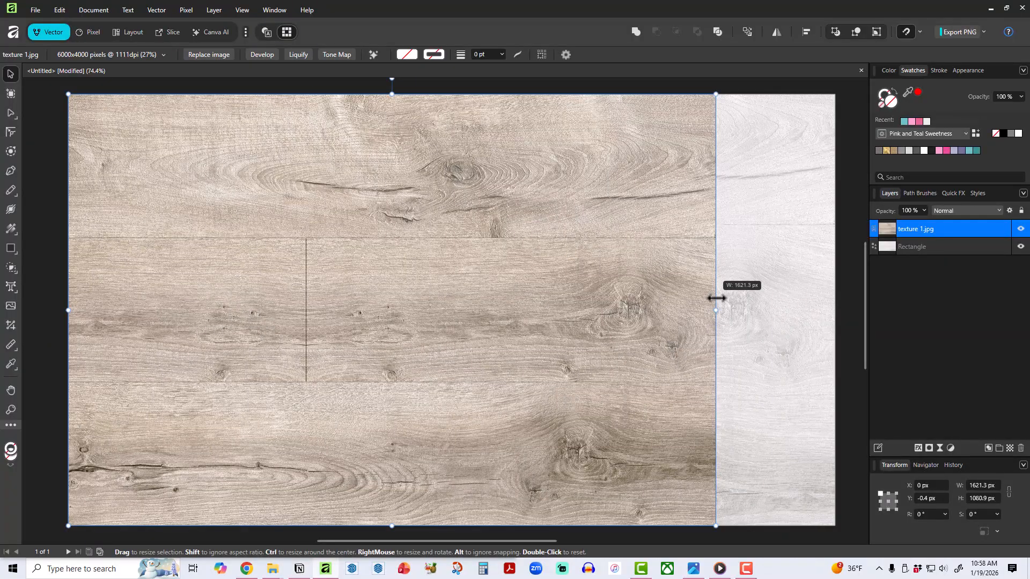
drag(774, 304, 851, 326)
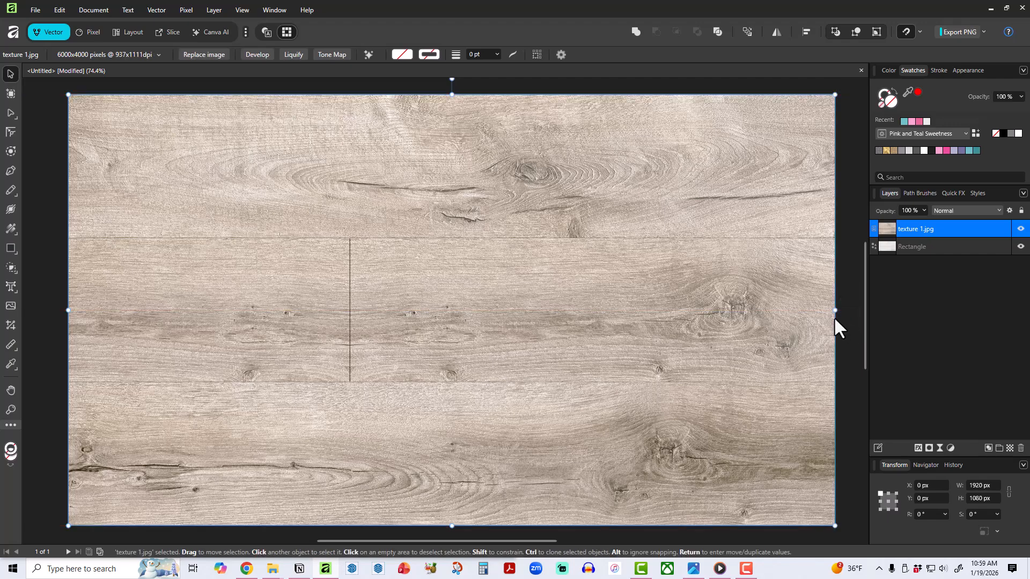
click(1021, 229)
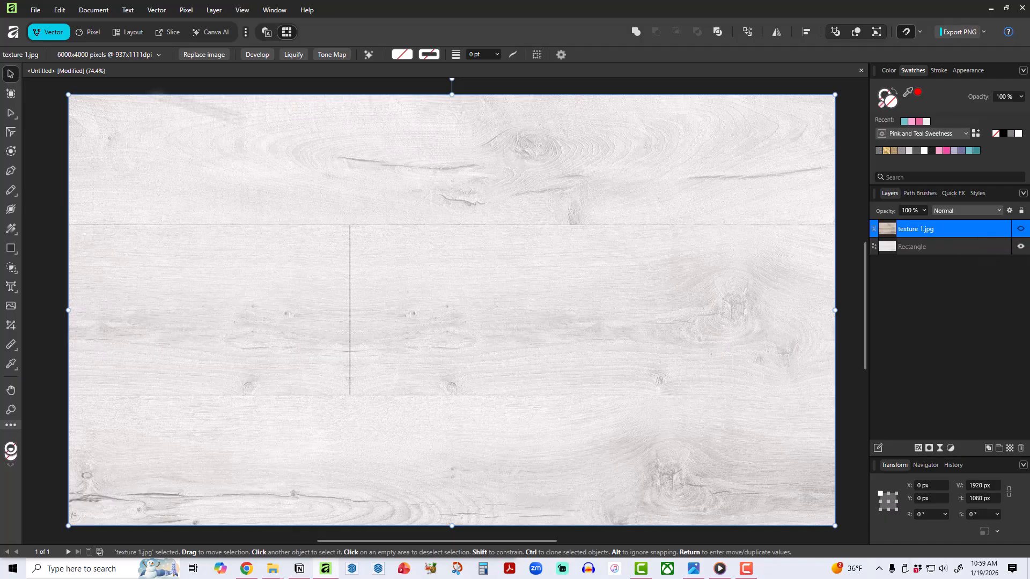
click(47, 134)
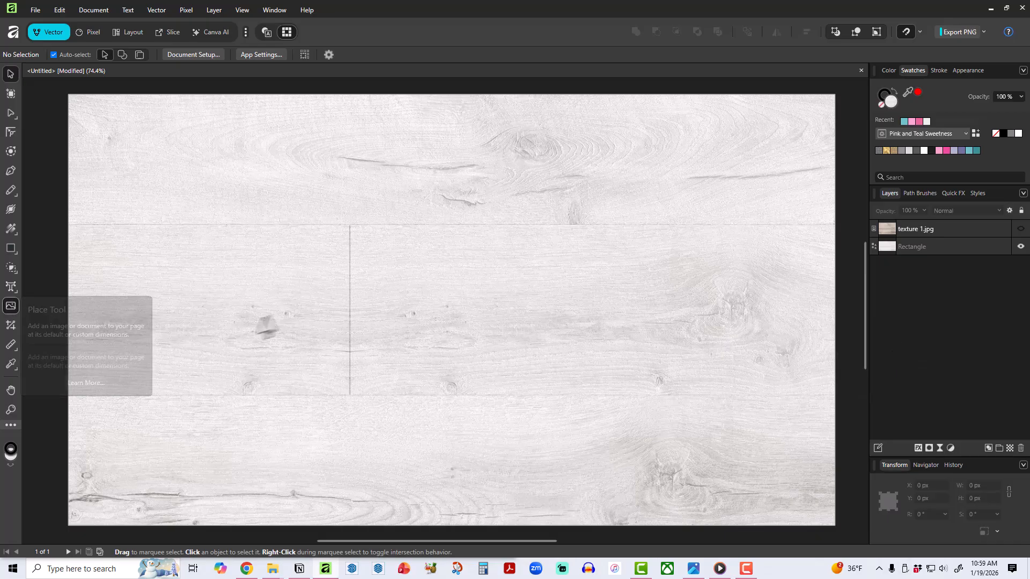
Place Tablet-Screen_Basics-Black-with-Gold-Trim.png from Digital-Accessories > Tablet-Screens > The-Basics > images, about 1332 × 1014 px over the background.
click(10, 306)
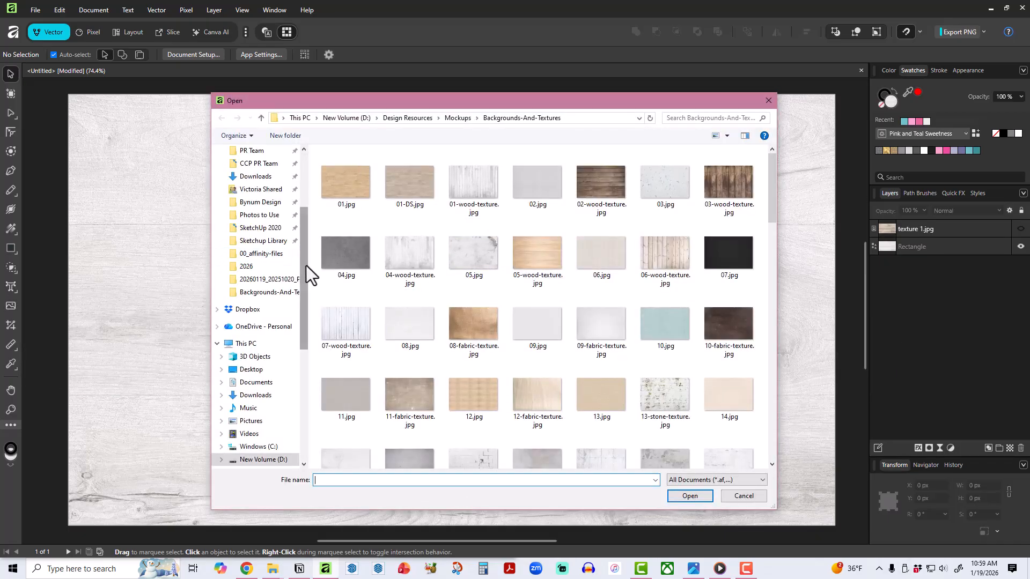
scroll(306, 265, up, 3)
click(268, 185)
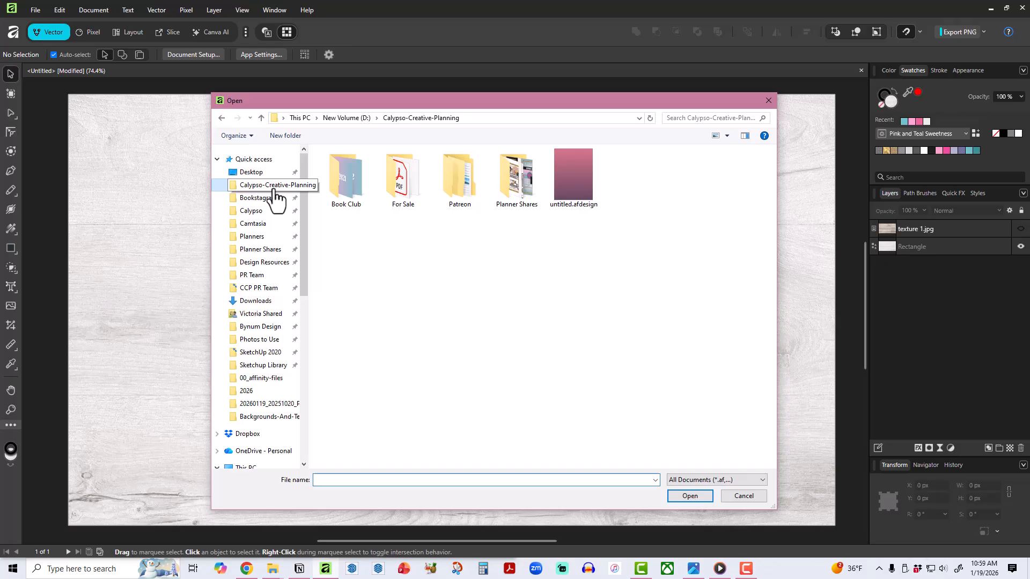
double_click(416, 199)
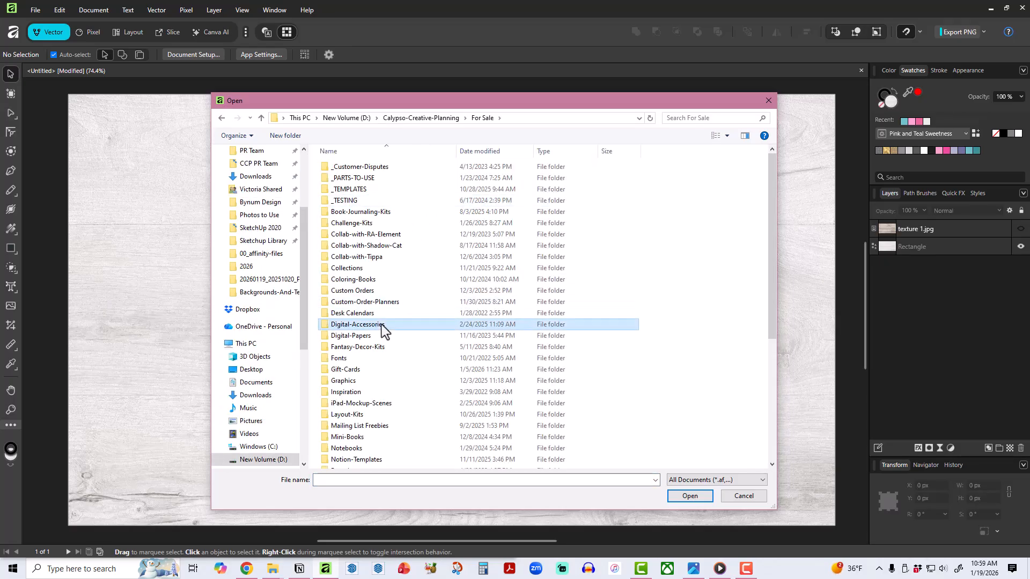
double_click(382, 325)
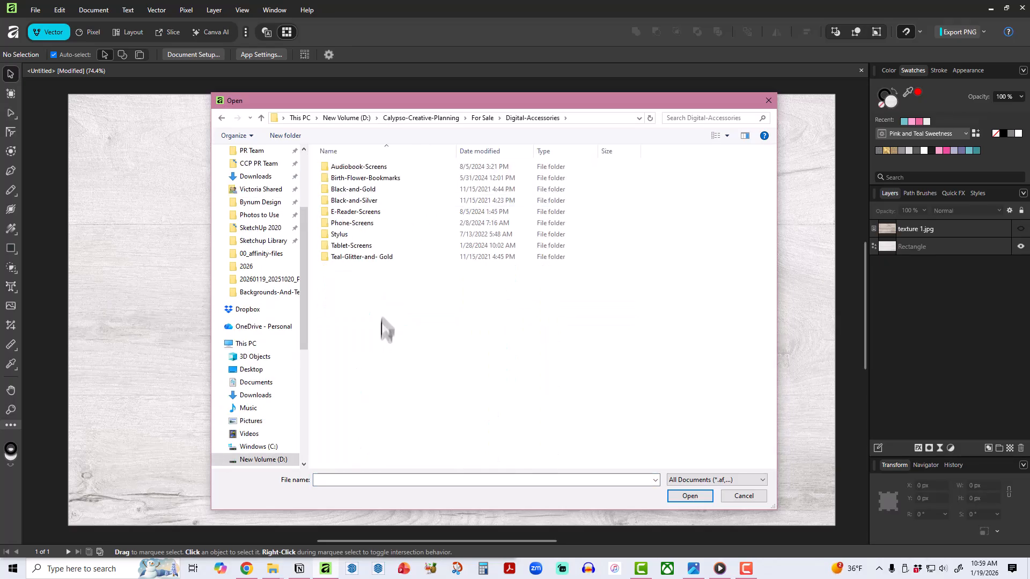
double_click(354, 246)
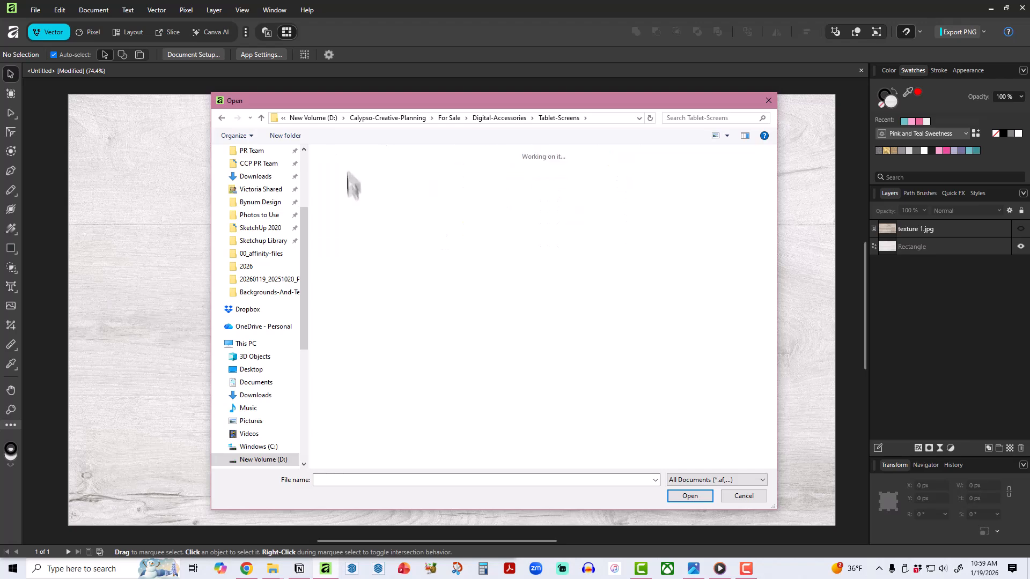
double_click(351, 185)
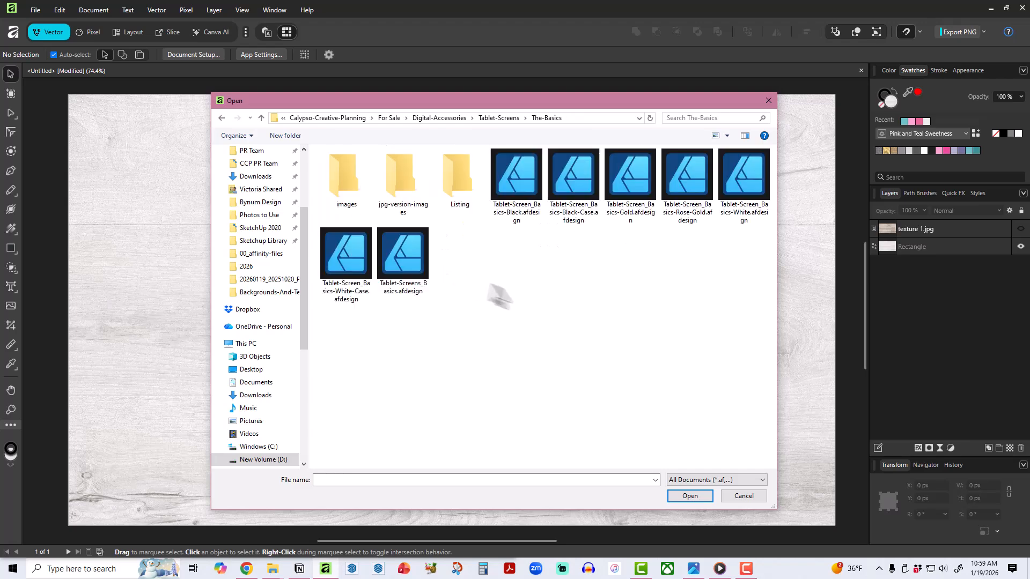
double_click(342, 185)
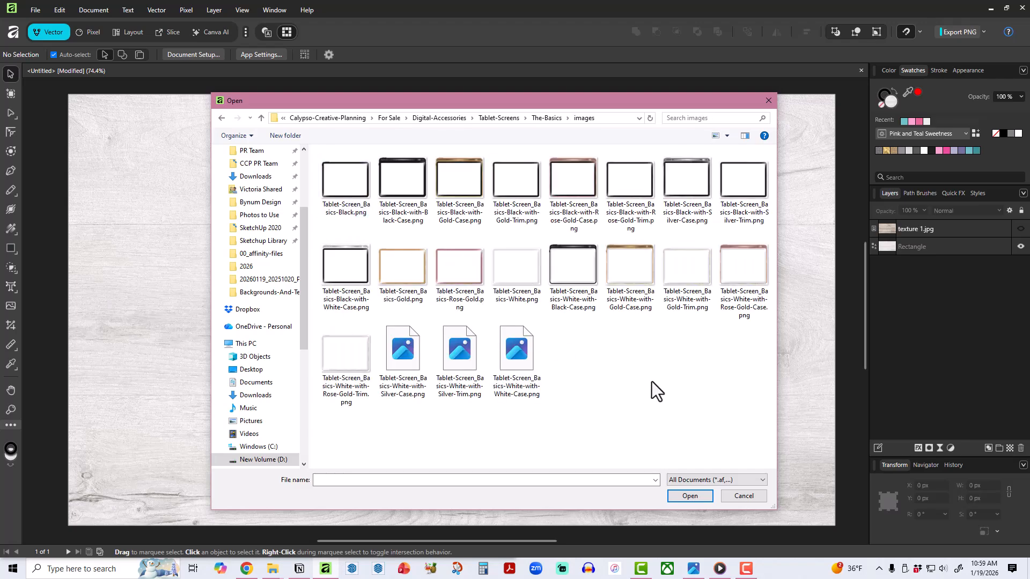
double_click(518, 190)
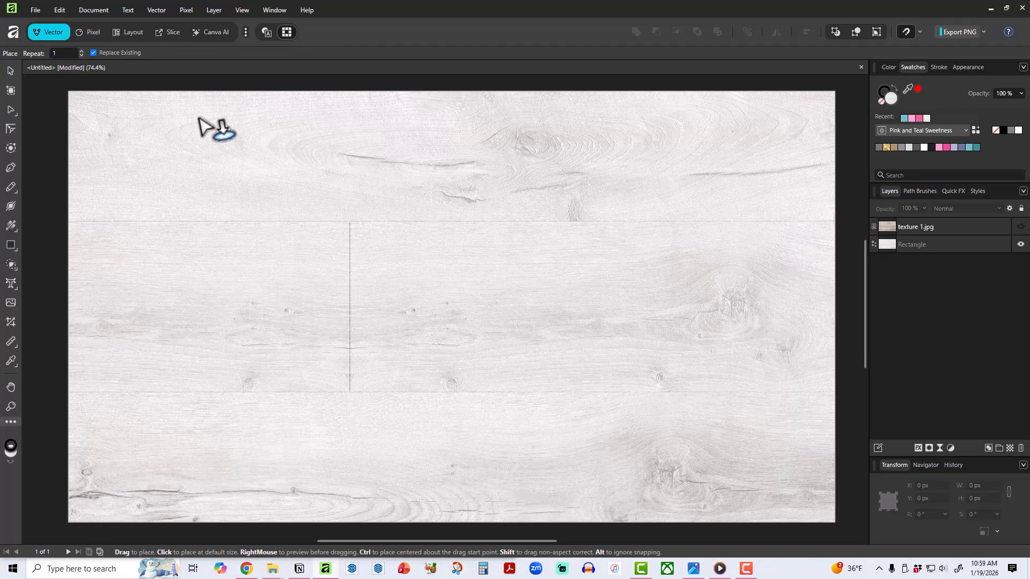
drag(192, 97, 696, 442)
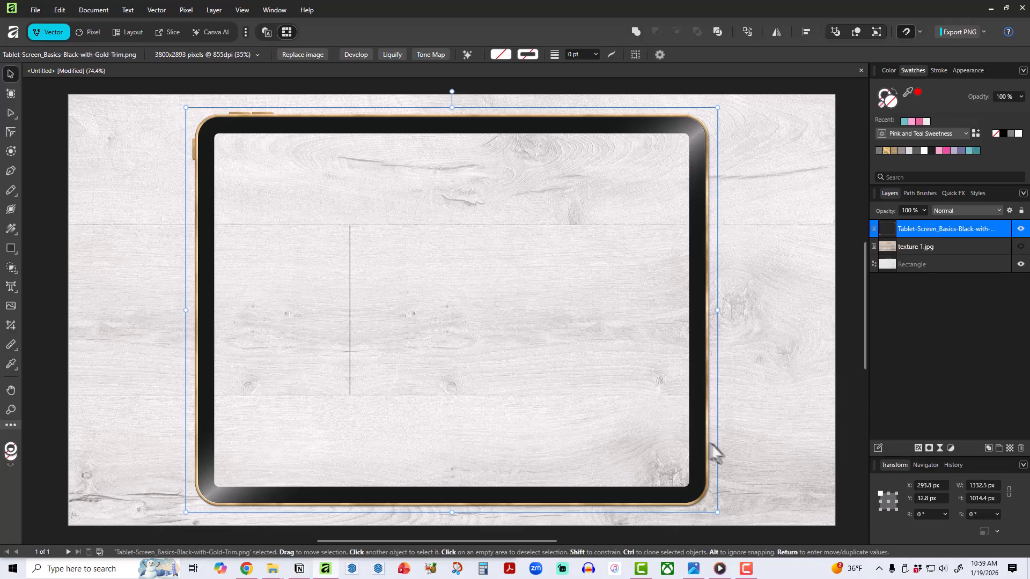
Enlarge the tablet frame to about 1366 × 1040 px and center it on the page.
drag(695, 438, 788, 439)
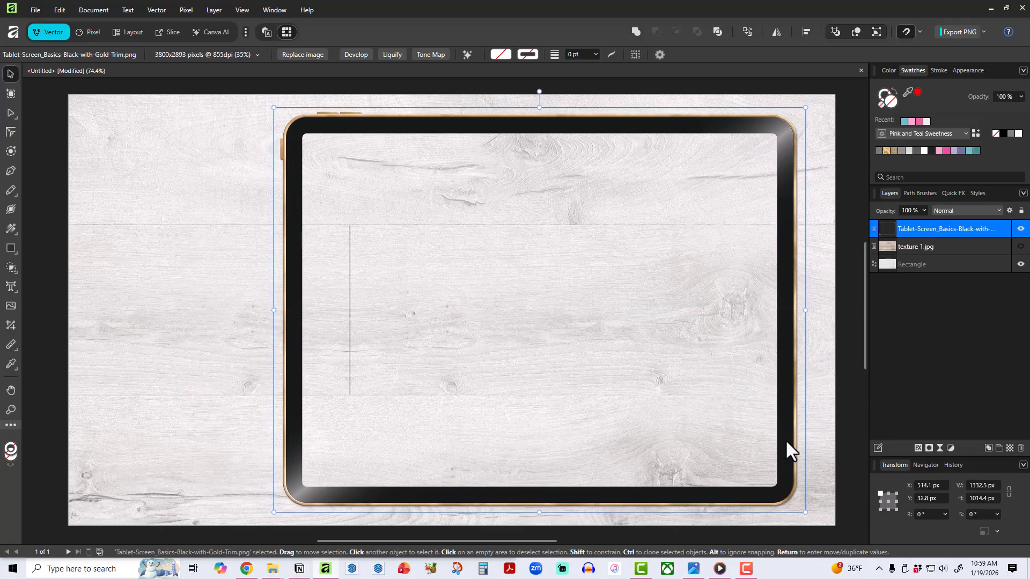
drag(786, 441, 695, 406)
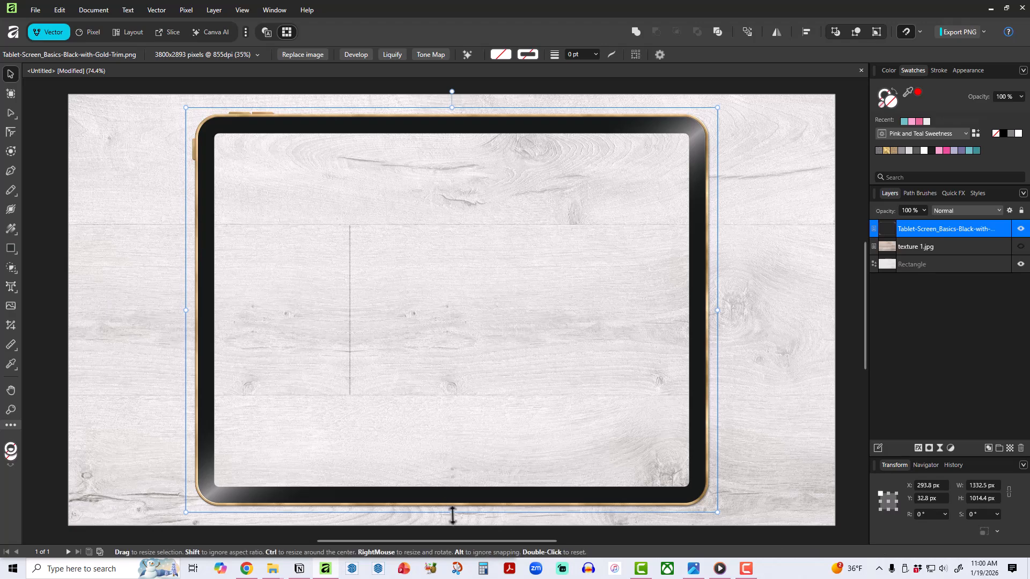
drag(460, 515, 470, 520)
drag(470, 519, 471, 513)
drag(454, 103, 452, 97)
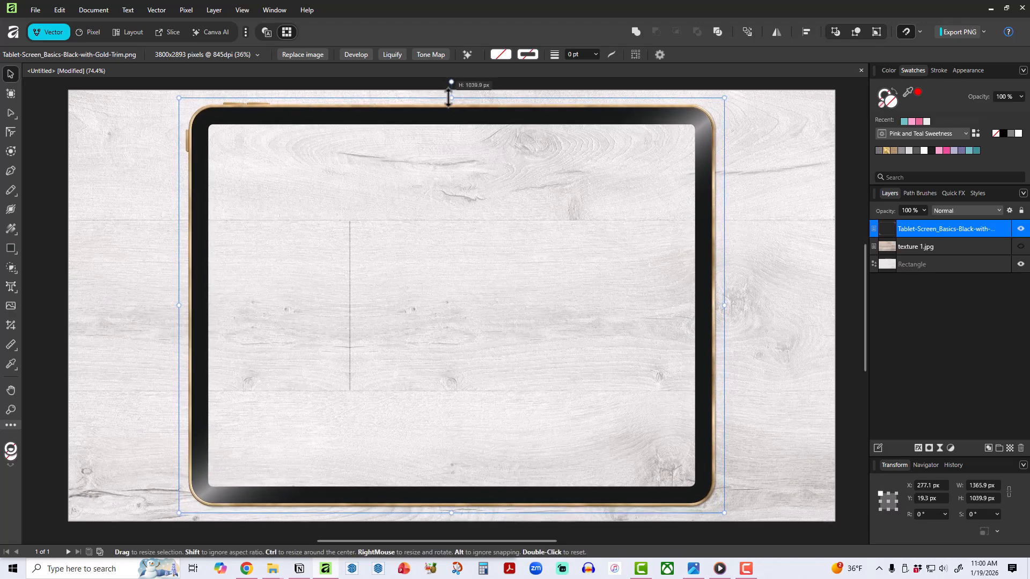
drag(478, 306, 476, 305)
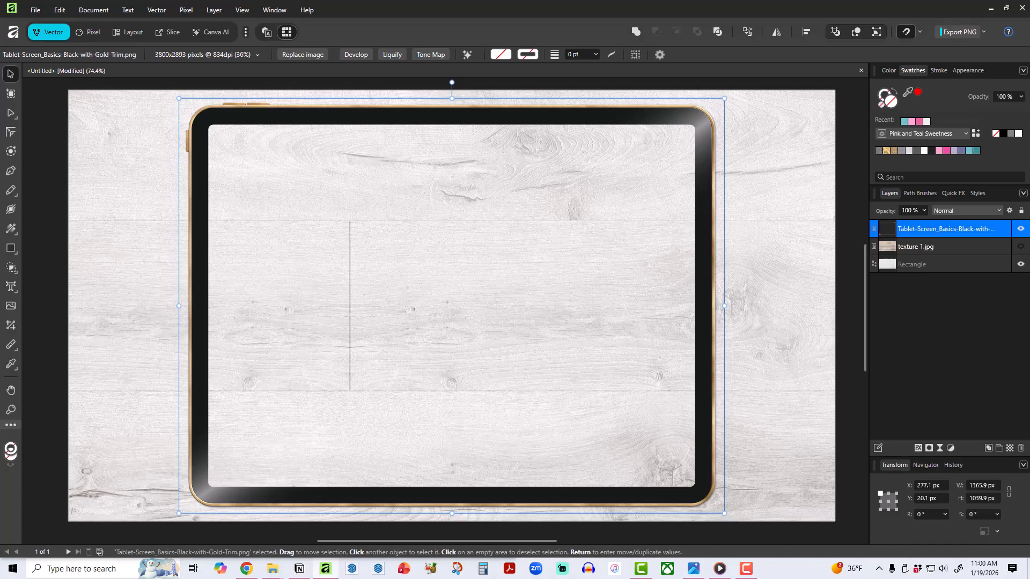
In File Explorer, open the Tutorial subfolder 20260119_20251020_Patreon-live_weekly-plan-with-me_for-tutorial, show extra large icons, and keep the document visible beside it.
drag(1029, 73, 847, 89)
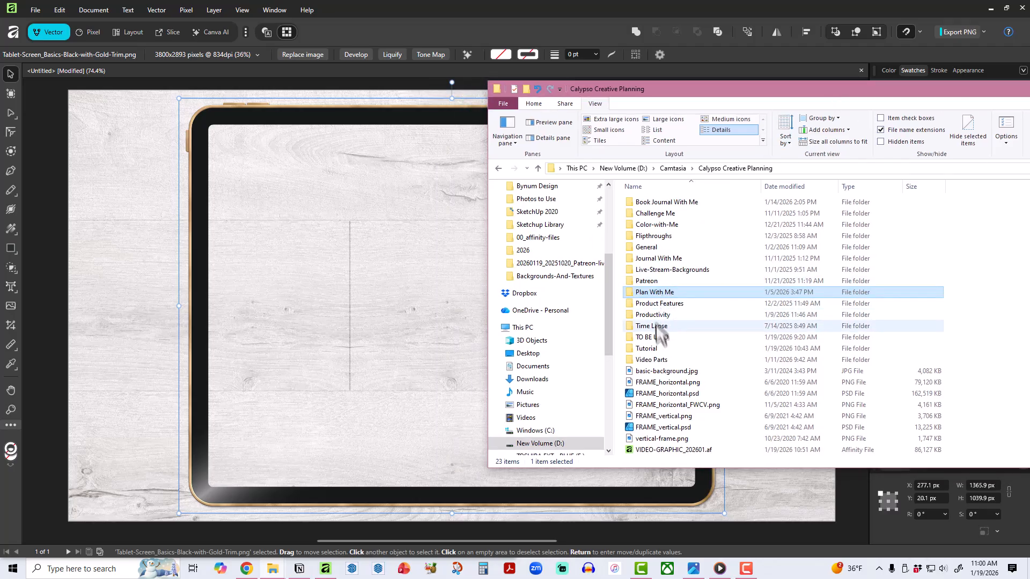
click(650, 349)
double_click(649, 349)
double_click(691, 227)
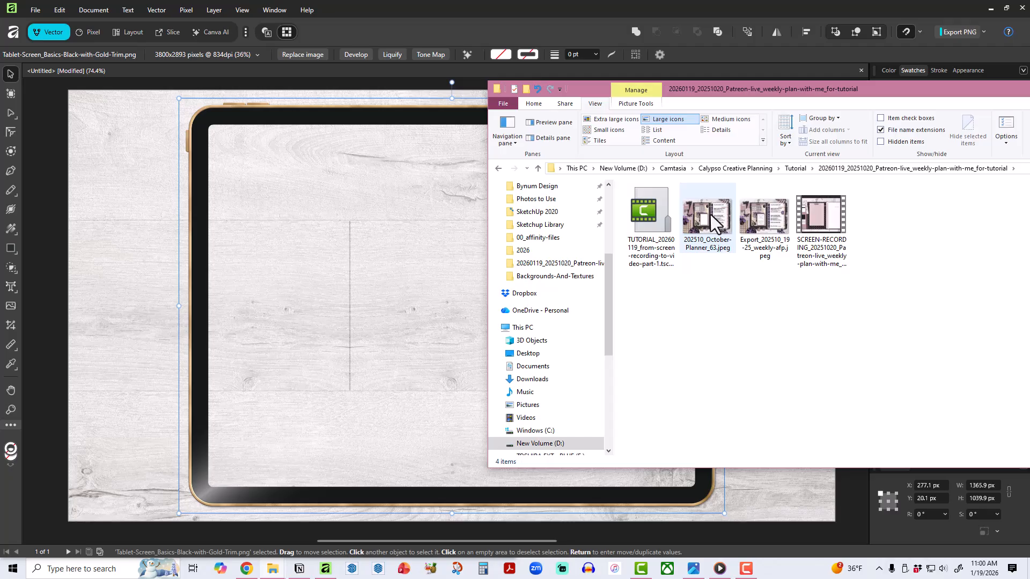
click(711, 214)
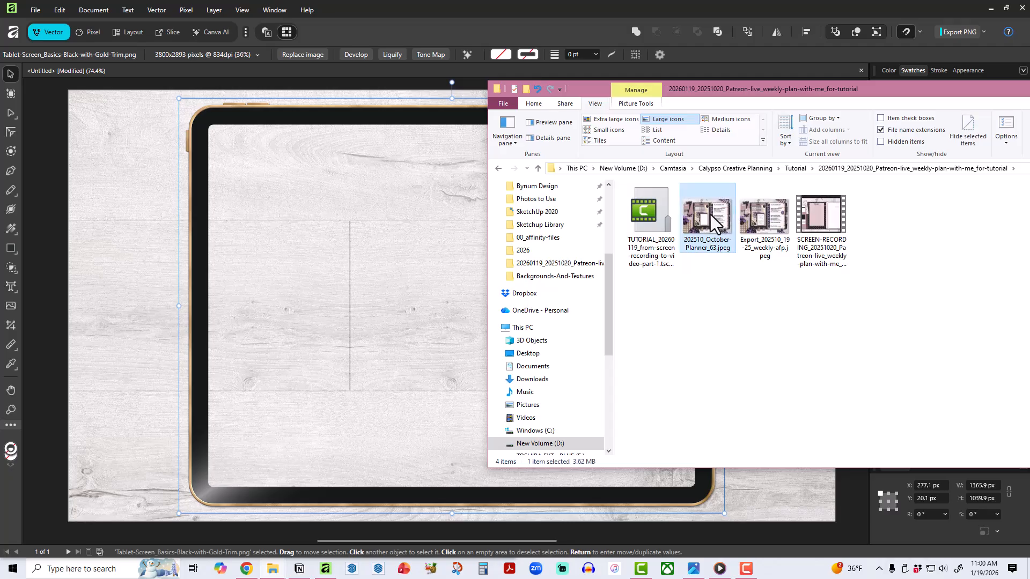
click(616, 119)
drag(849, 95, 580, 102)
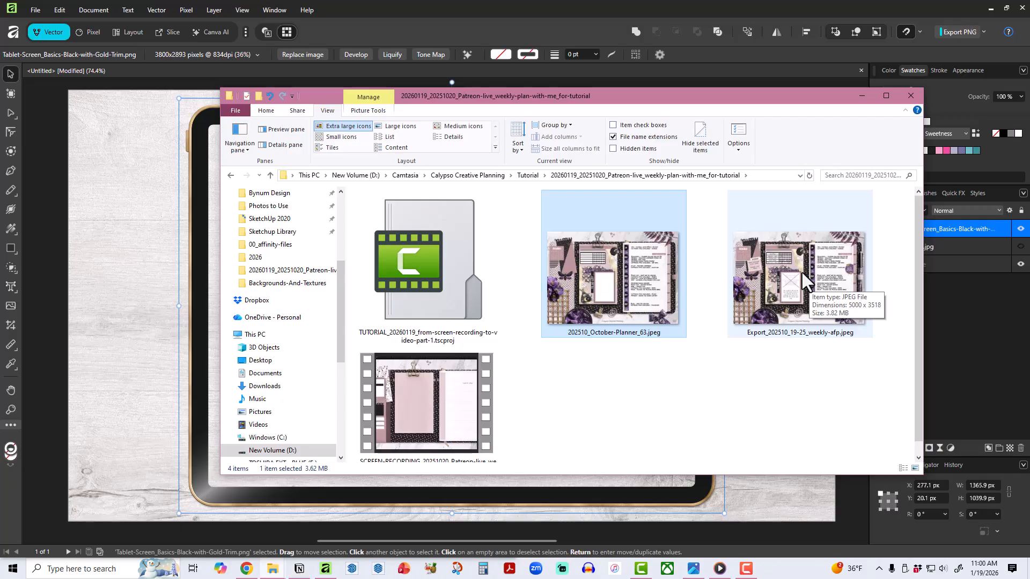
drag(611, 97, 956, 118)
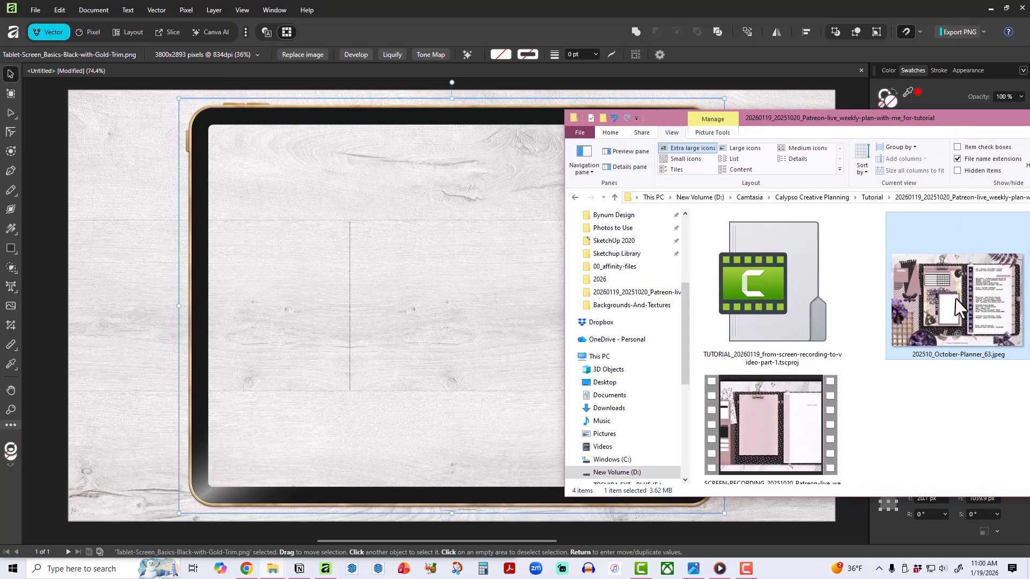
Try adding 202510_October-Planner_63.jpeg to the document straight from File Explorer and scaling it down to about 3120 × 2195 px.
drag(956, 305, 419, 295)
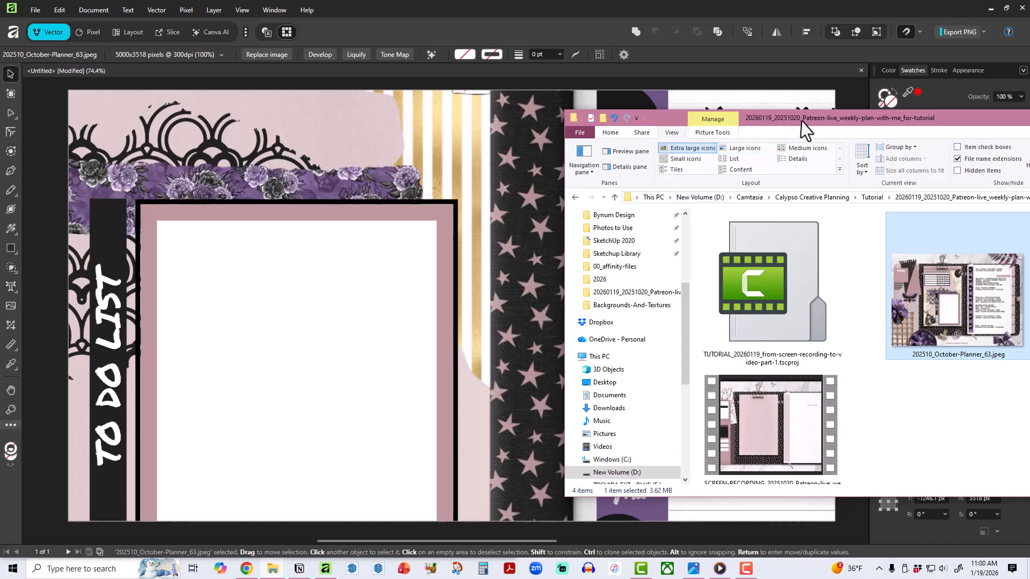
drag(799, 119, 1029, 192)
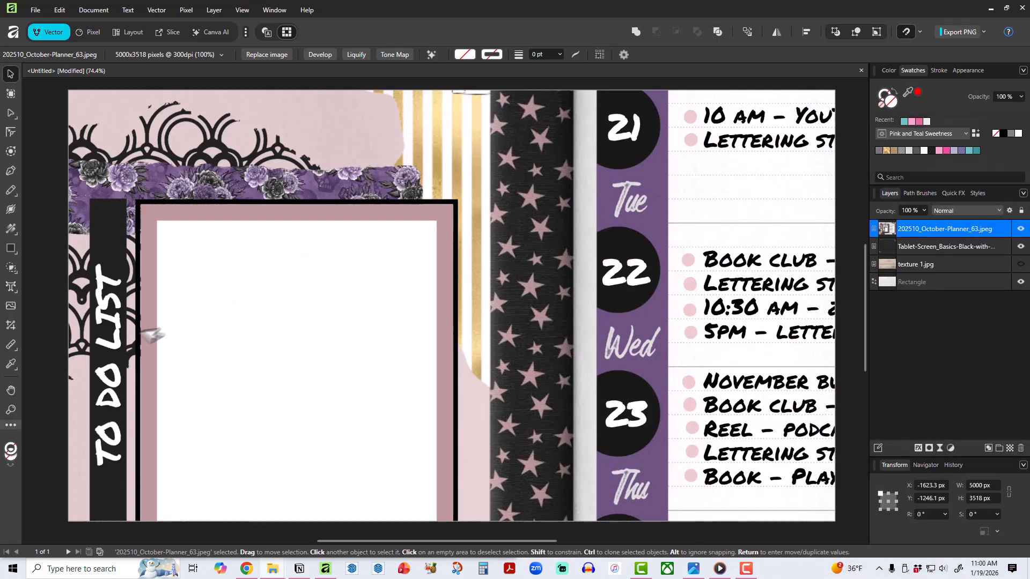
drag(425, 280, 752, 486)
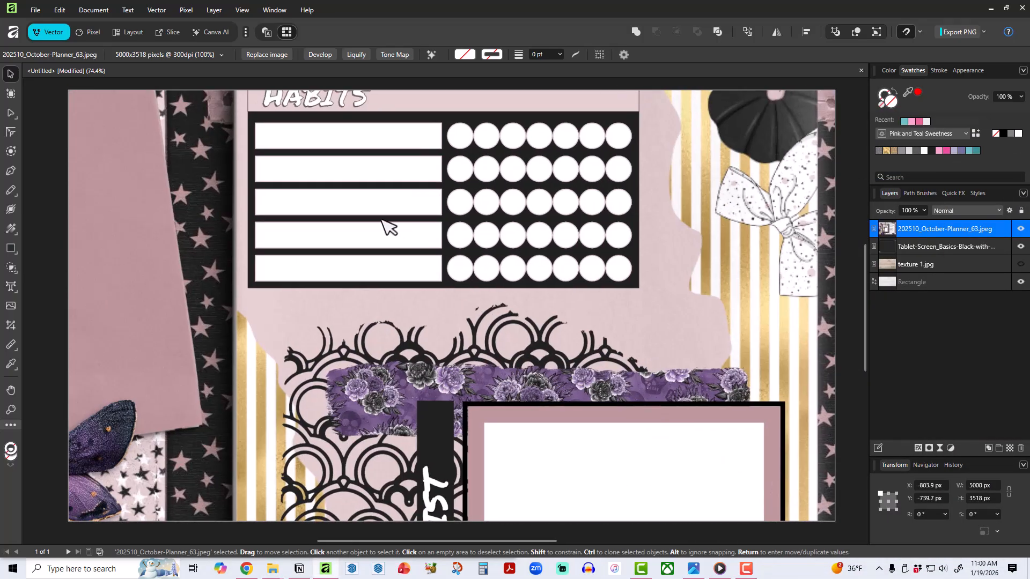
drag(386, 227, 881, 558)
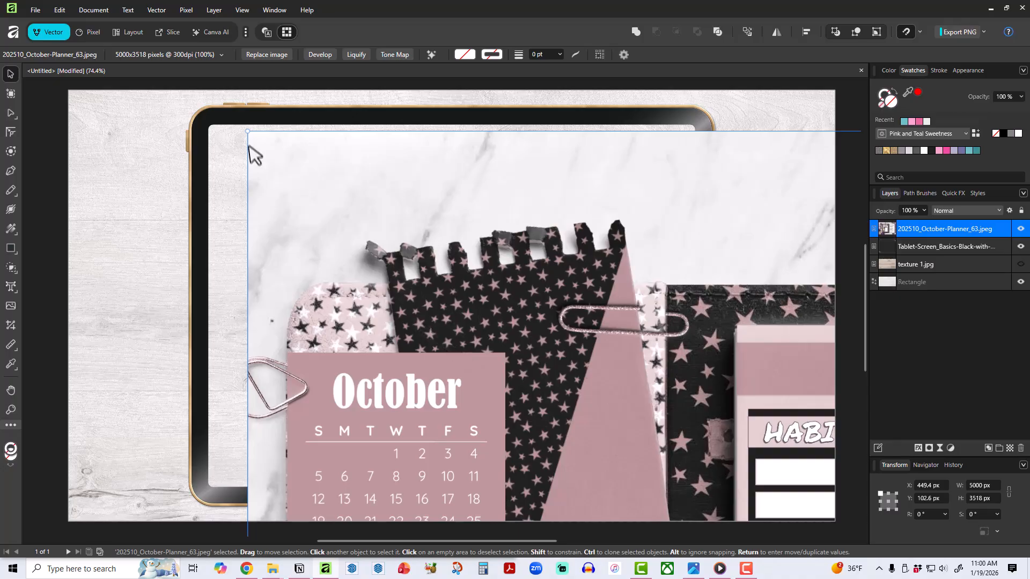
drag(247, 131, 267, 148)
drag(489, 361, 545, 333)
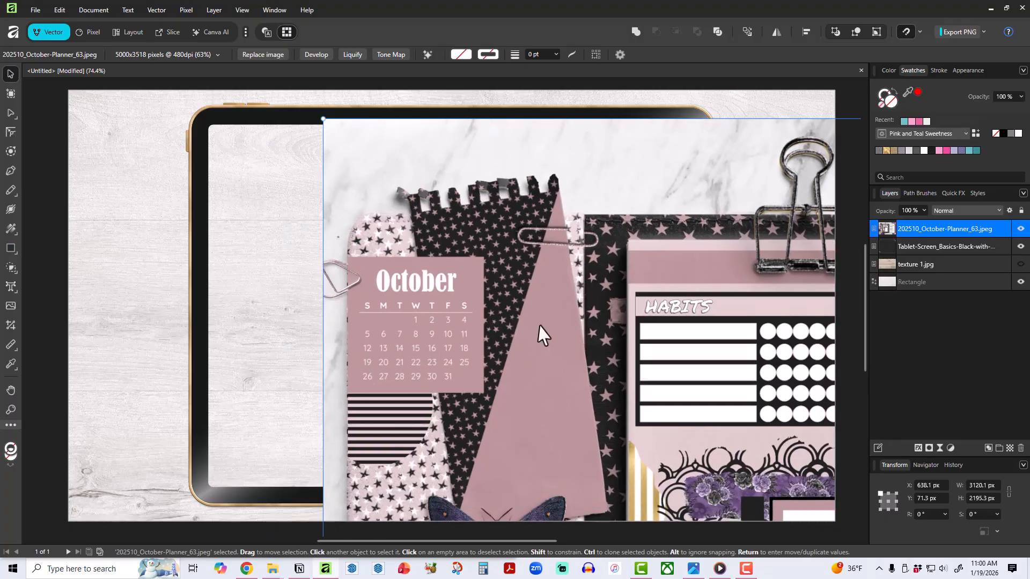
Place 202510_October-Planner_63.jpeg using the folder path copied from File Explorer, about 839 × 591 px from the tablet screen's upper-left corner.
click(12, 307)
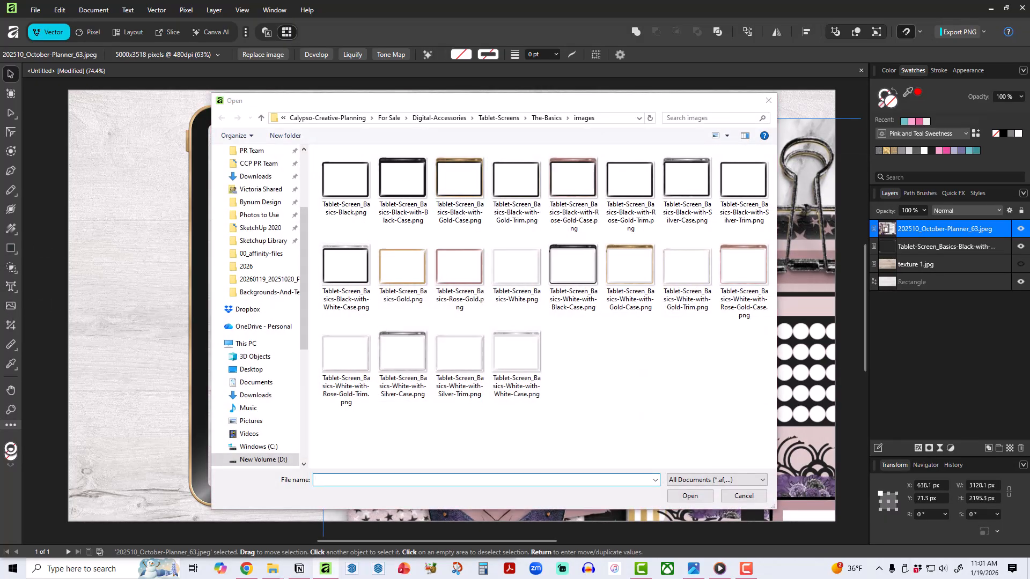
drag(1029, 144, 804, 149)
click(908, 230)
key(ctrl+c)
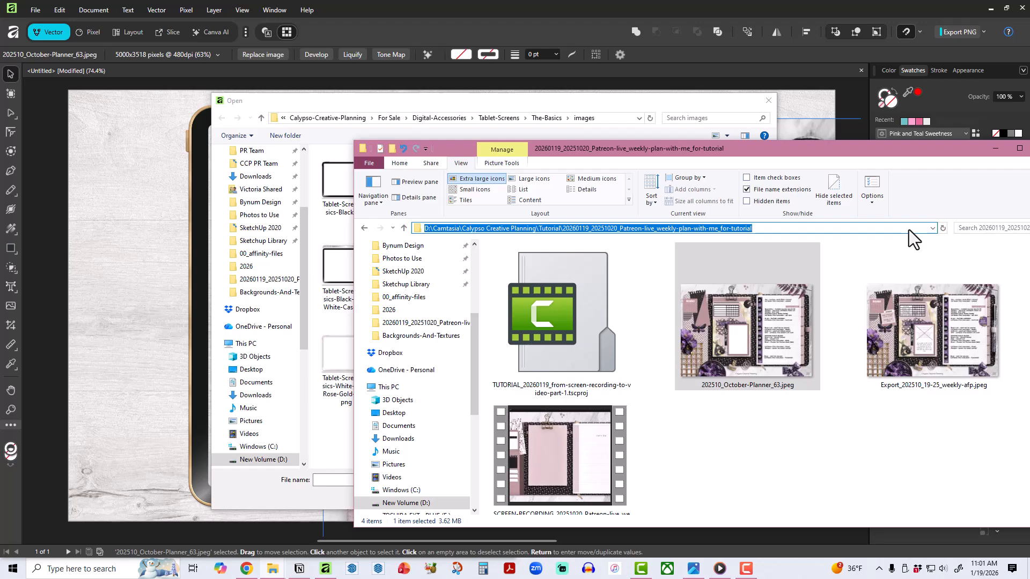
click(615, 115)
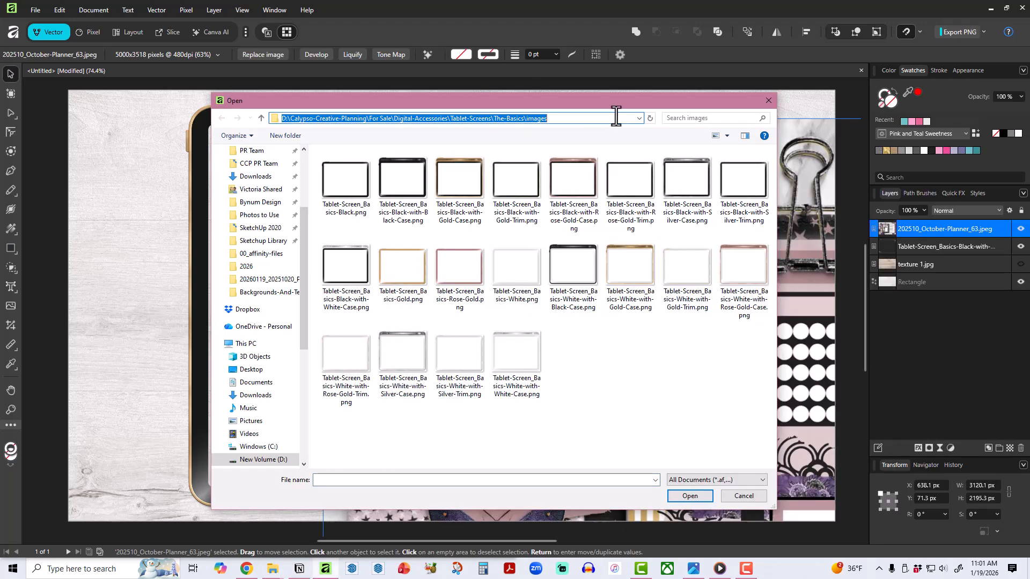
key(ctrl+v)
key(Return)
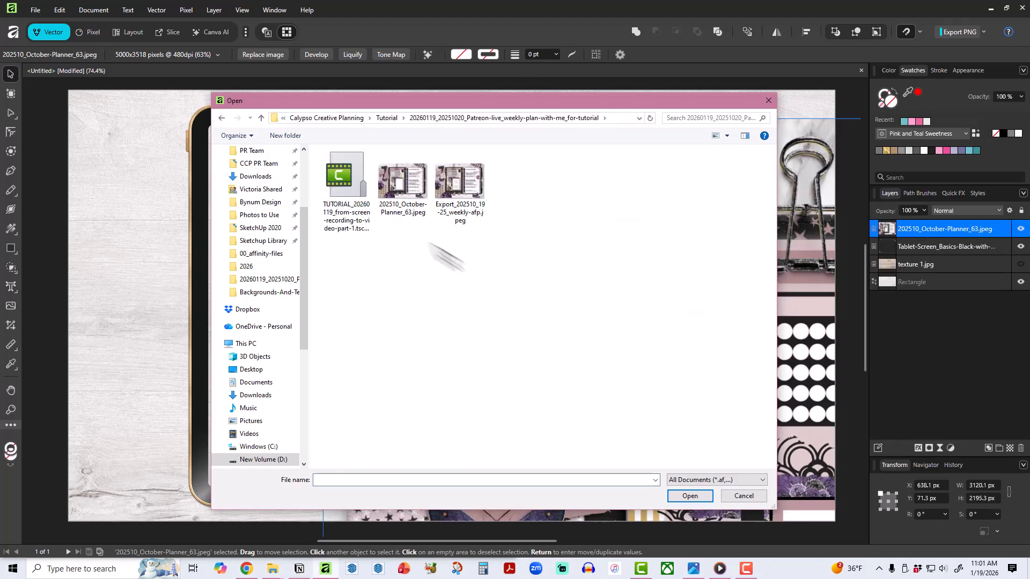
click(410, 185)
double_click(410, 185)
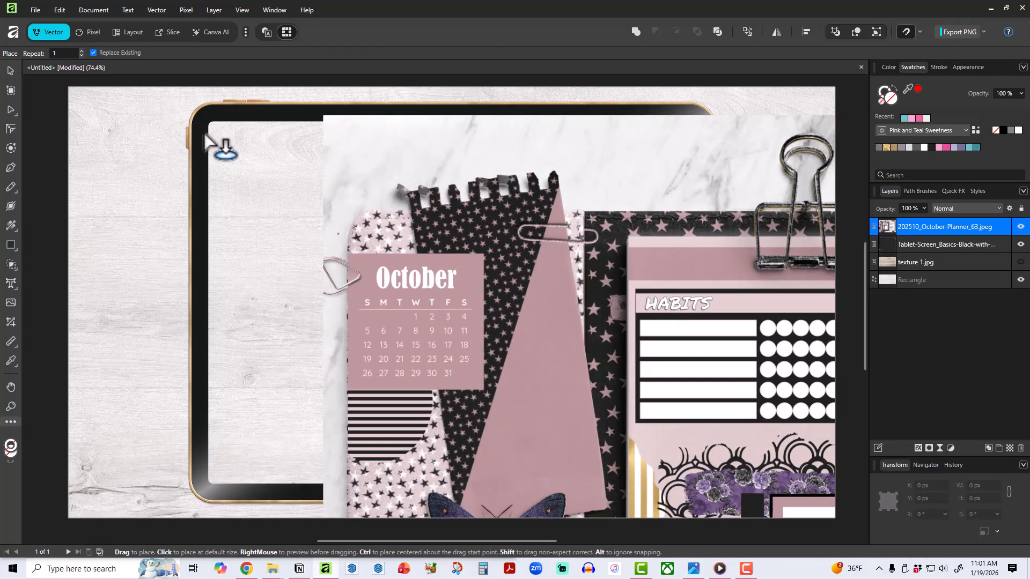
drag(205, 135, 560, 349)
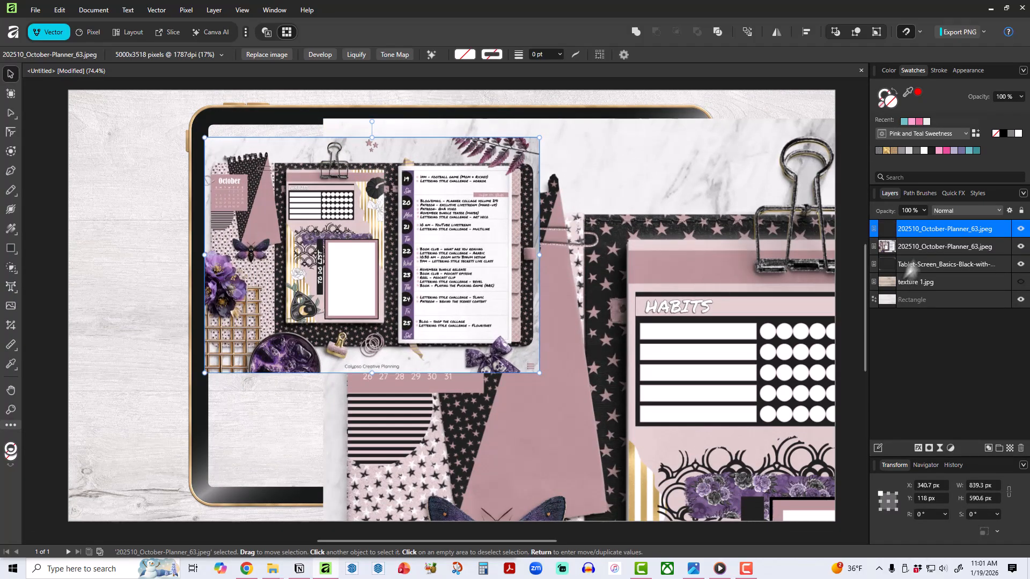
Delete the oversized October planner image and select the smaller copy on the tablet.
click(946, 246)
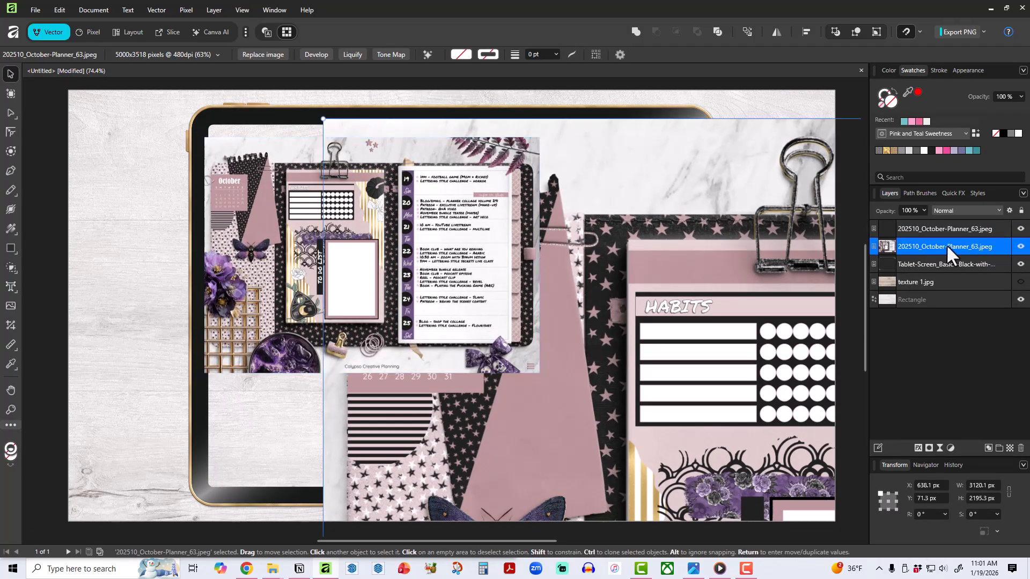
click(1018, 449)
click(436, 325)
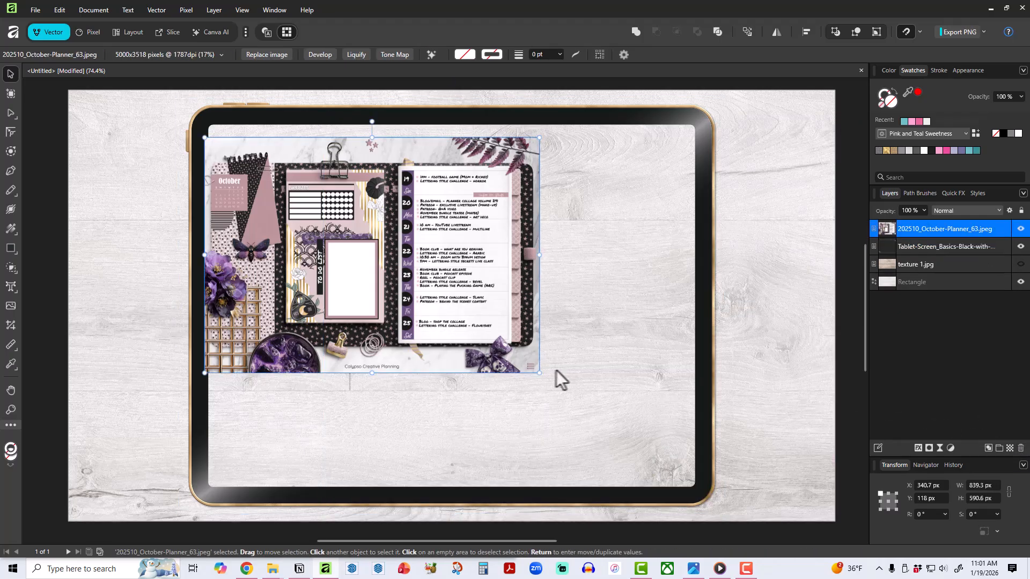
Enlarge the planner image to about 1230 × 866 px, center it over the tablet's screen opening, and select the tablet frame.
drag(538, 372, 698, 476)
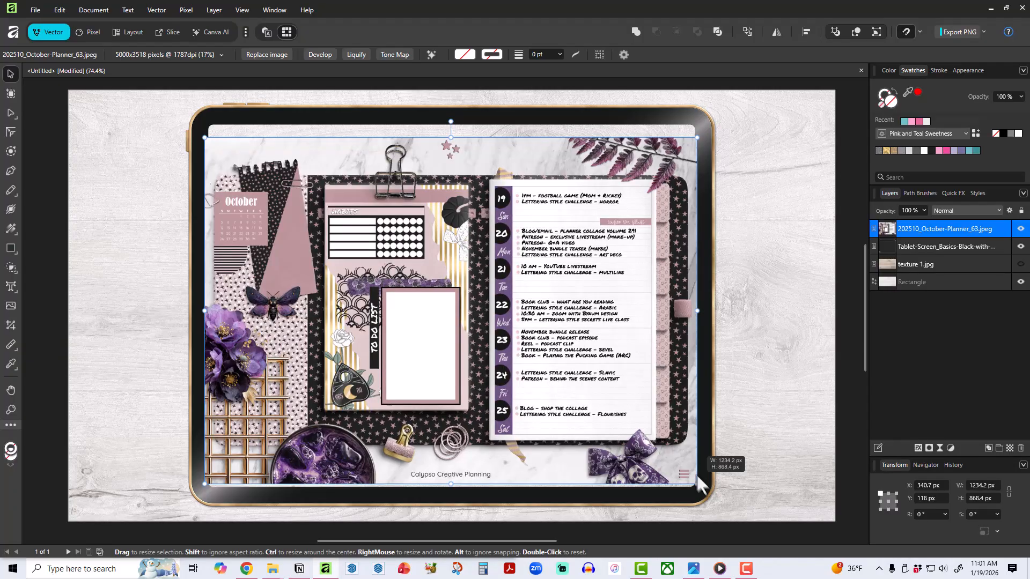
drag(204, 310, 205, 310)
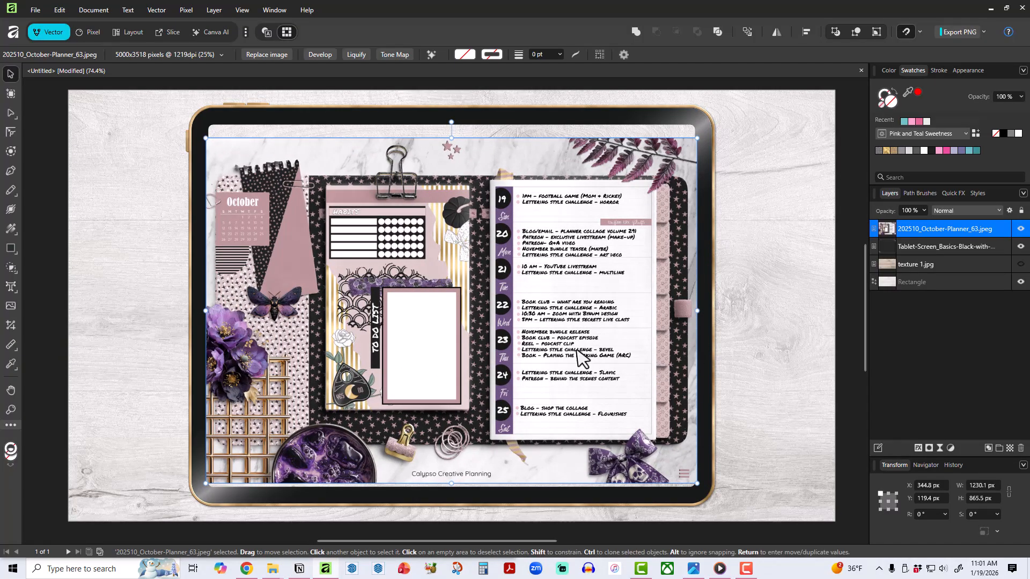
drag(576, 346, 576, 345)
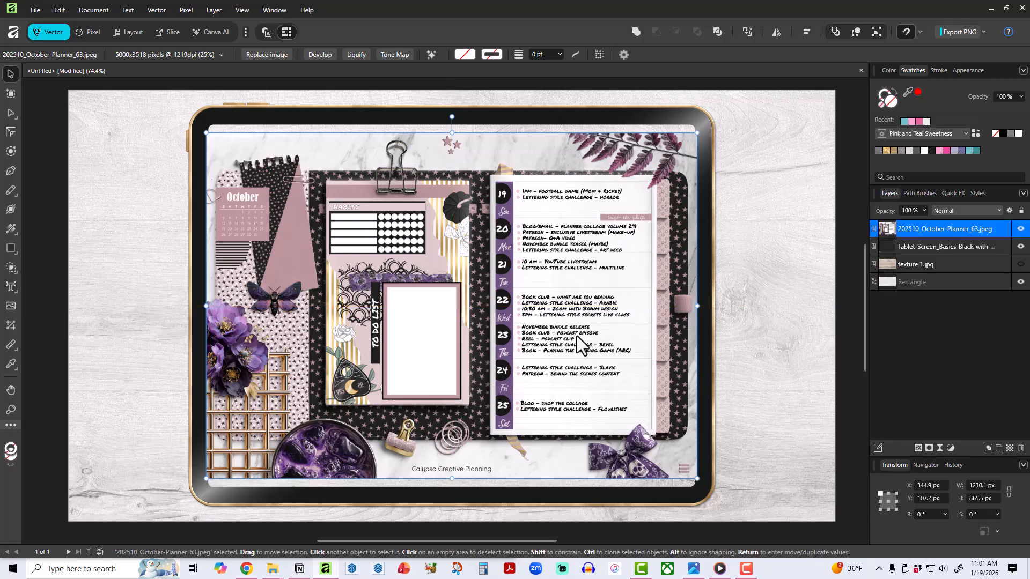
click(699, 112)
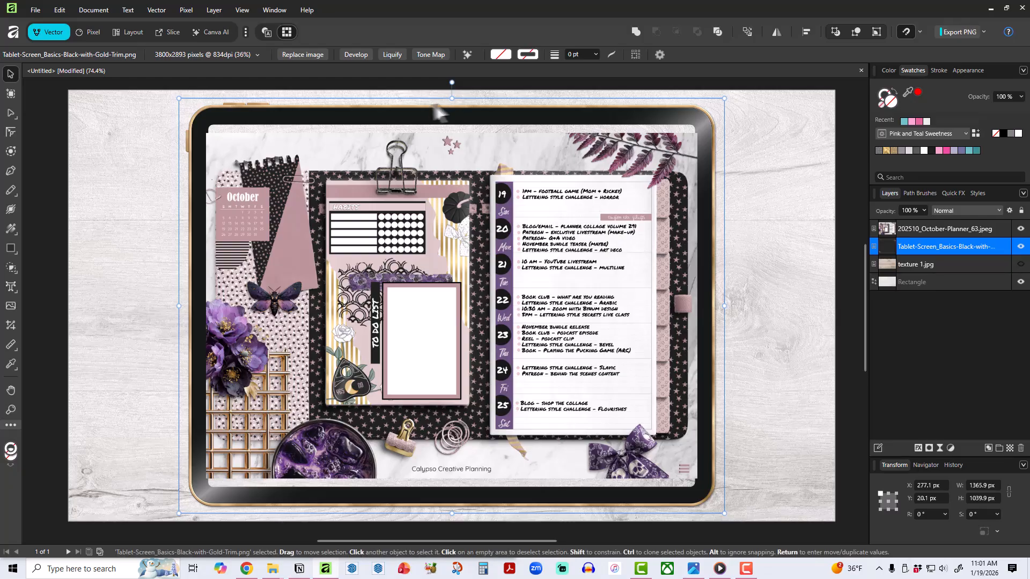
drag(452, 98, 432, 107)
key(ctrl+z)
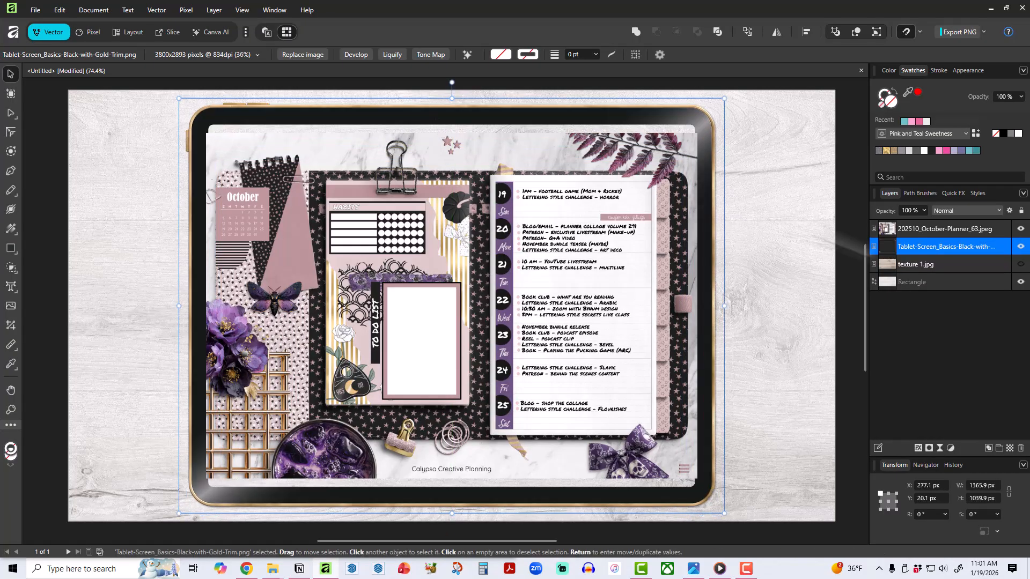
click(1020, 228)
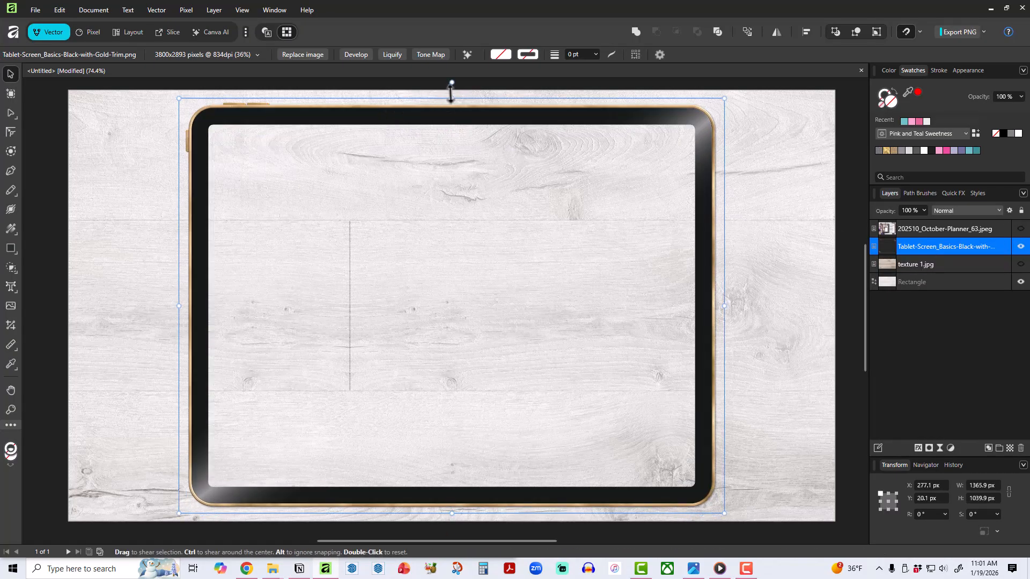
drag(450, 94, 459, 339)
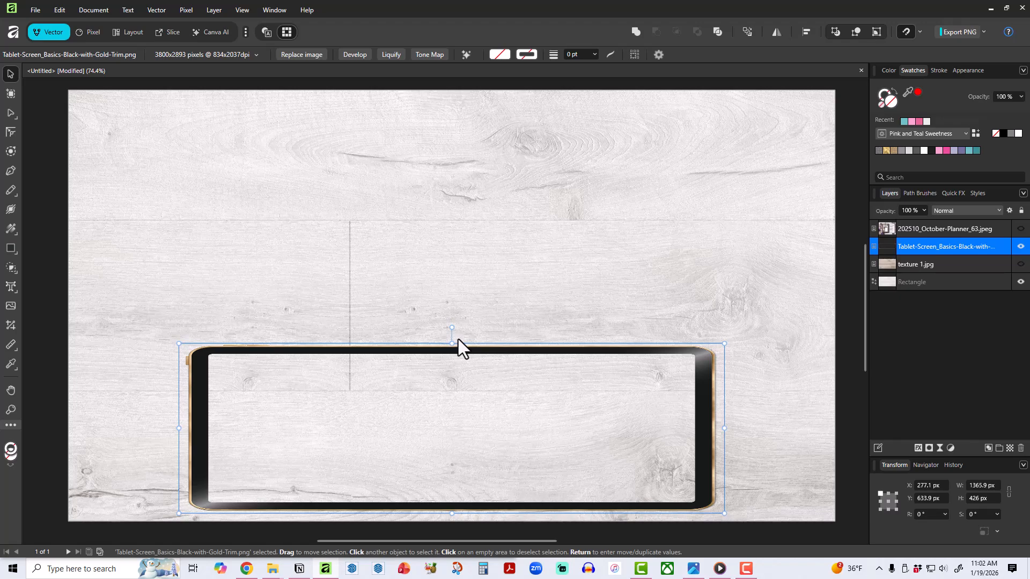
key(ctrl+z)
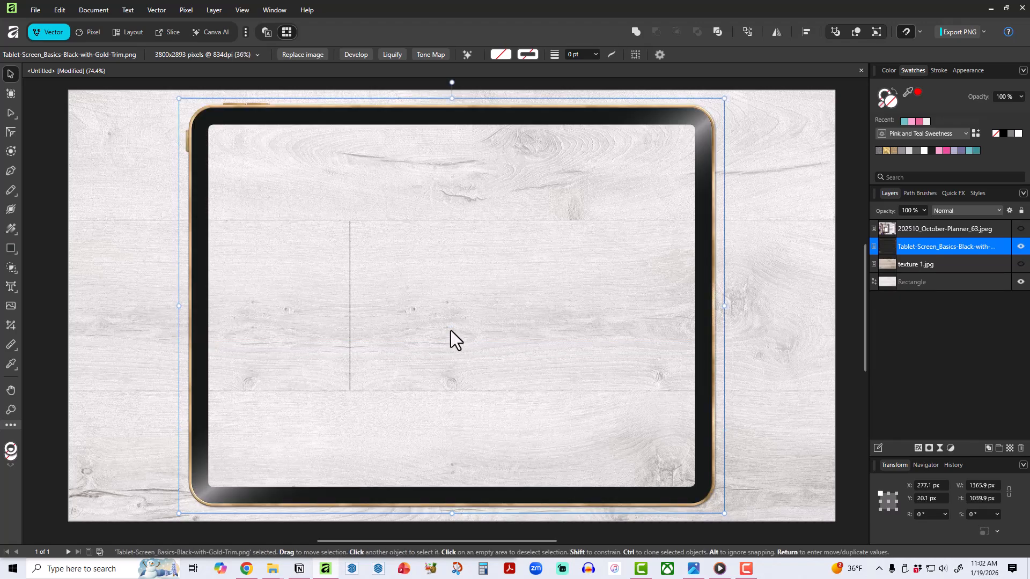
click(62, 8)
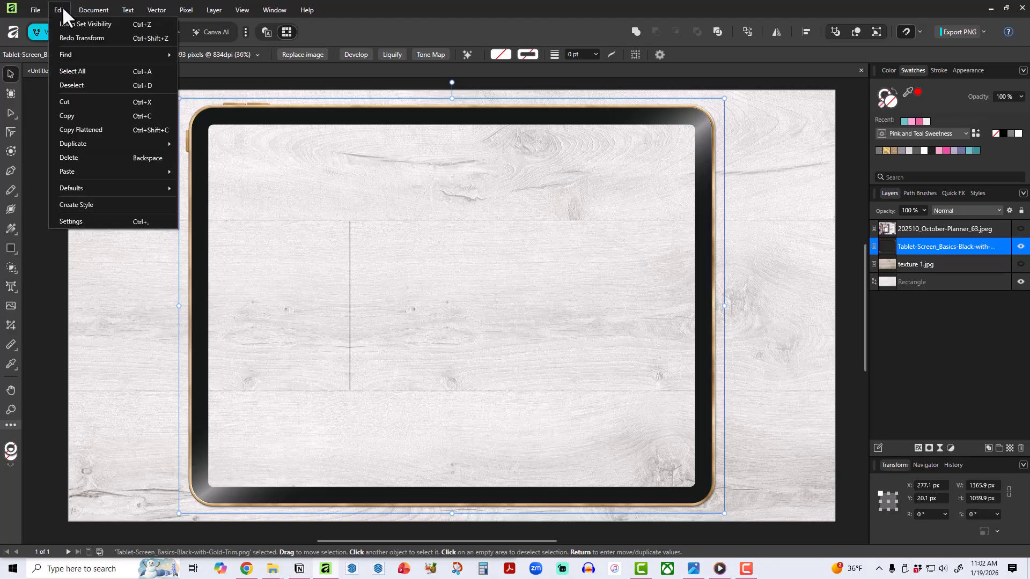
click(34, 193)
click(422, 121)
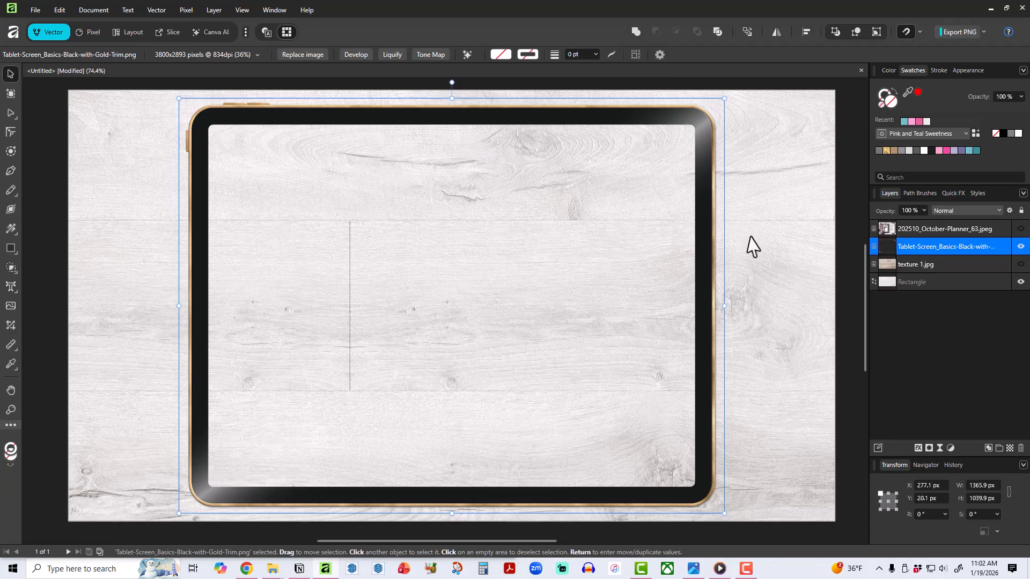
click(1019, 229)
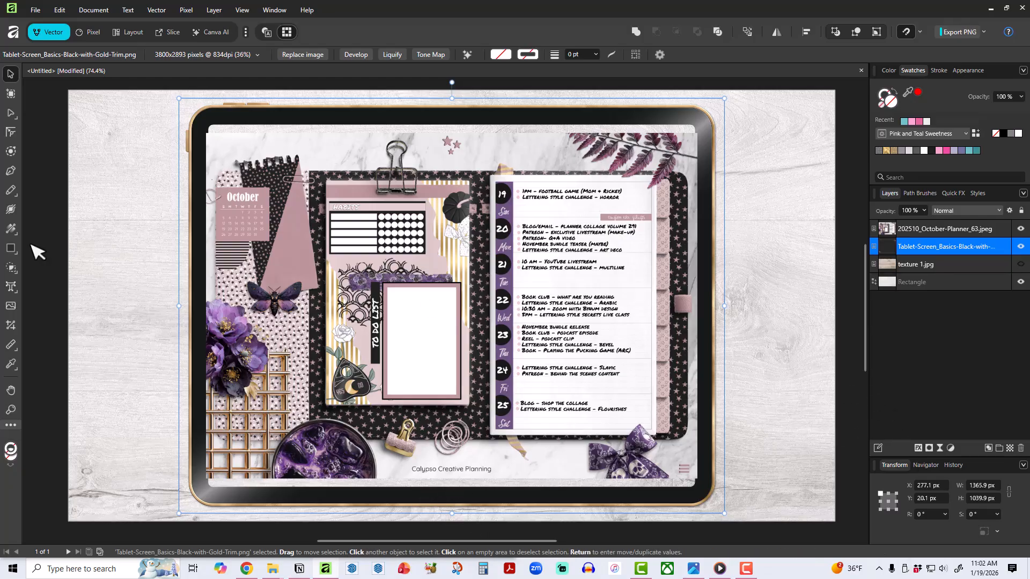
Draw a rectangle about 712 × 605 px over the planner image, bring it above all layers, and fill it dark gray.
click(11, 250)
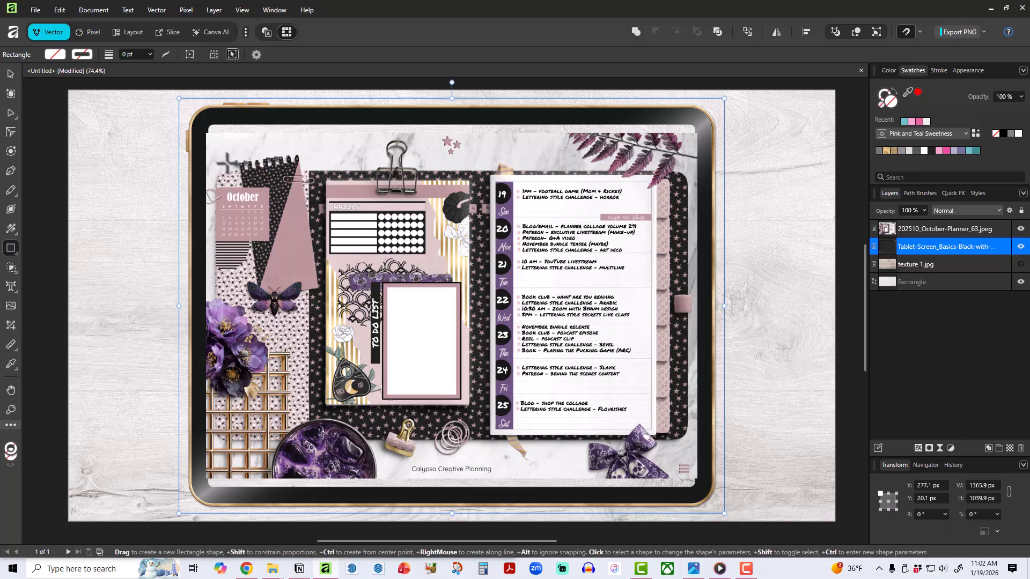
mouse_move(226, 162)
mouse_down()
mouse_move(499, 359)
mouse_move(510, 403)
mouse_up()
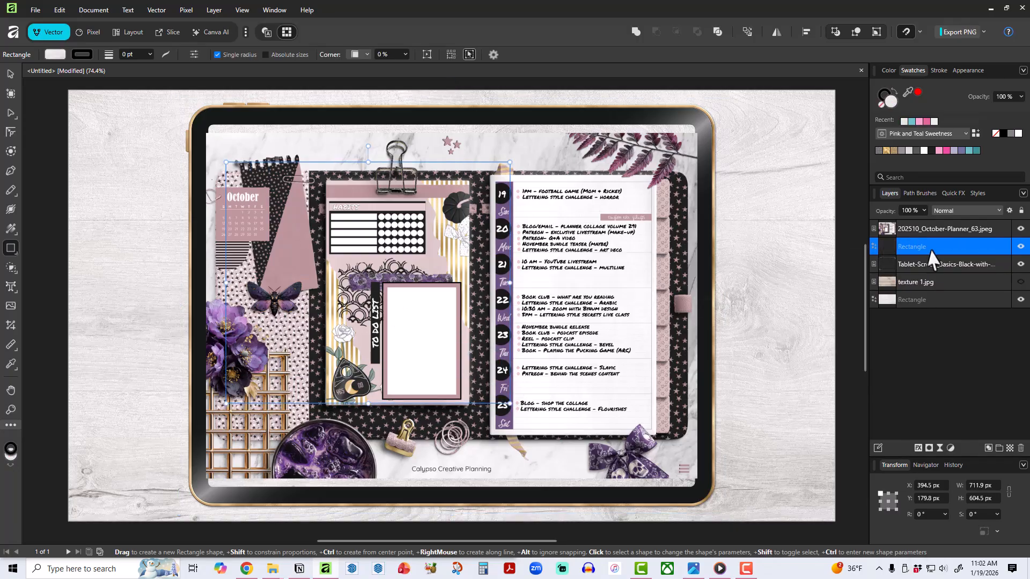
drag(931, 258, 936, 225)
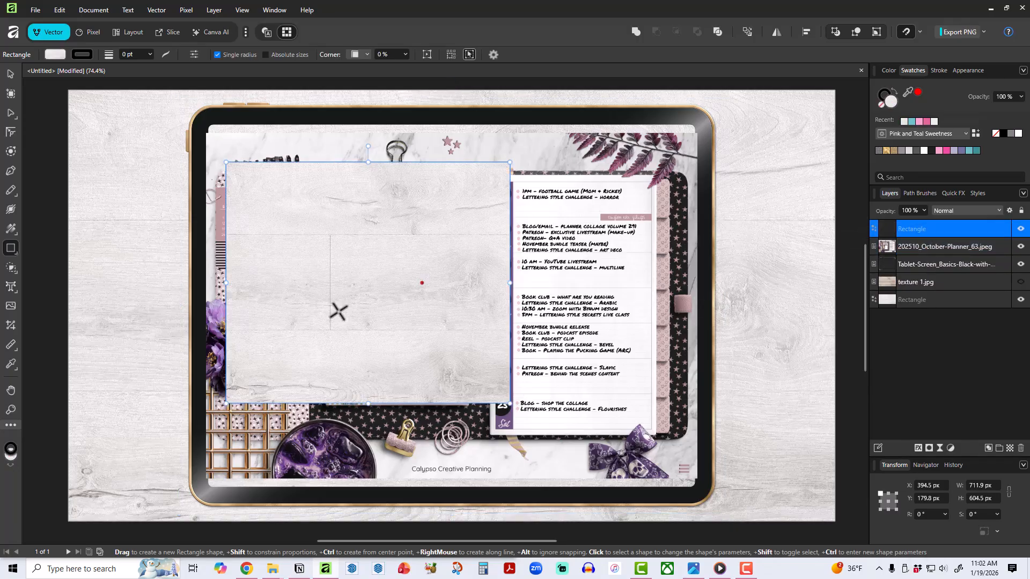
click(916, 150)
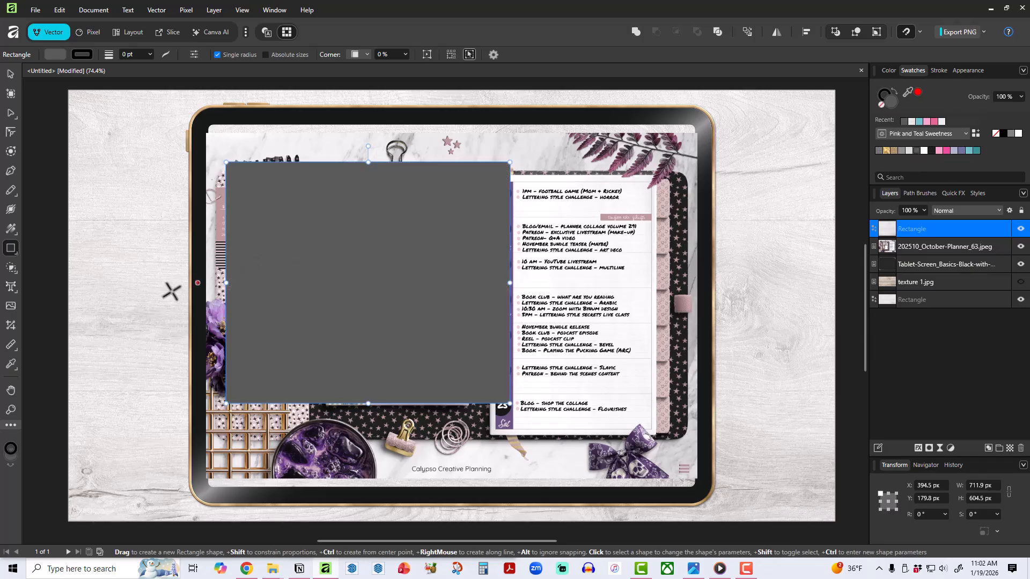
Resize the gray rectangle to about 1230 × 935 px so it covers the tablet's screen opening, and center it on the tablet.
drag(226, 282, 205, 283)
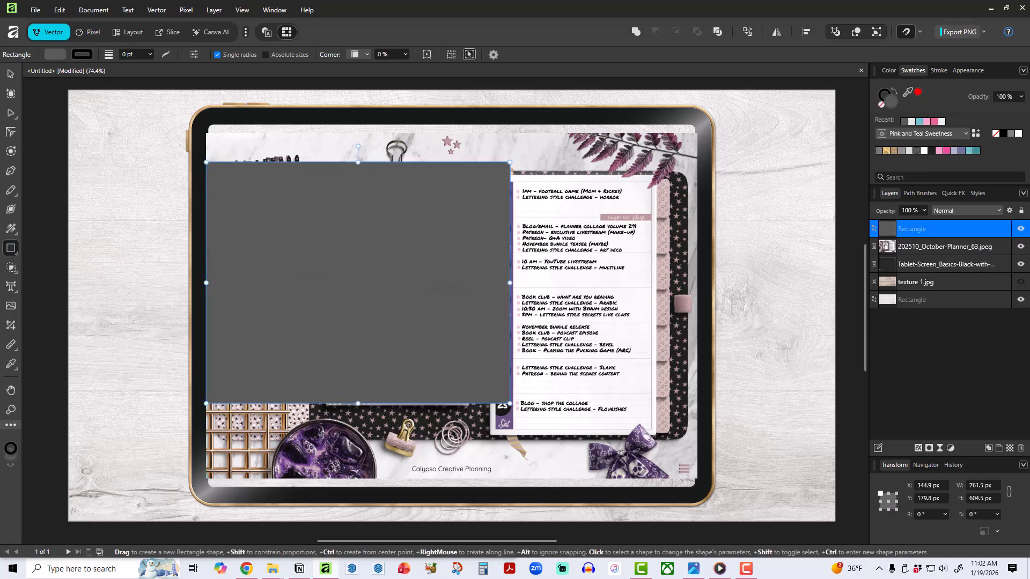
drag(509, 283, 697, 310)
drag(450, 162, 450, 119)
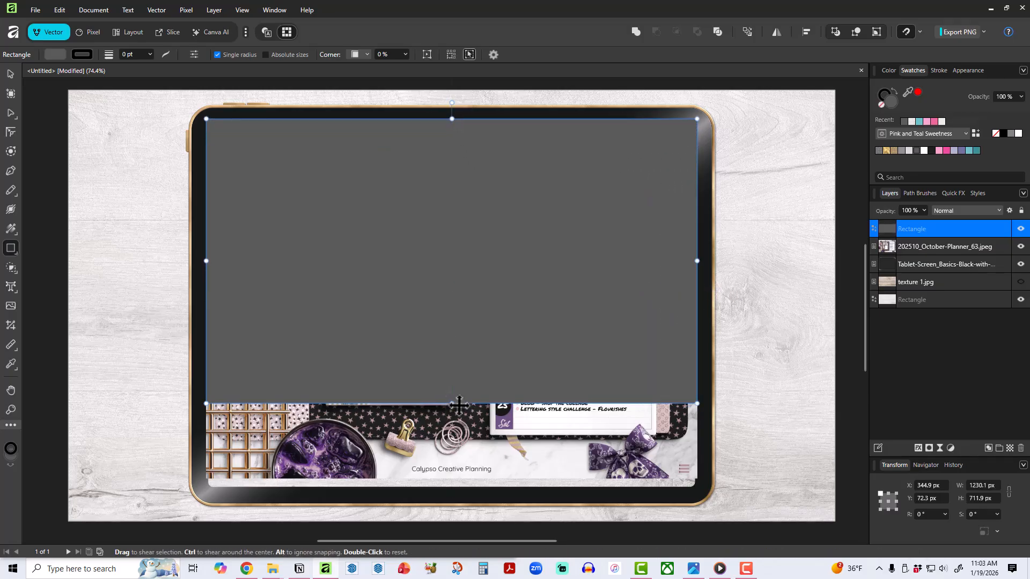
drag(452, 403, 445, 492)
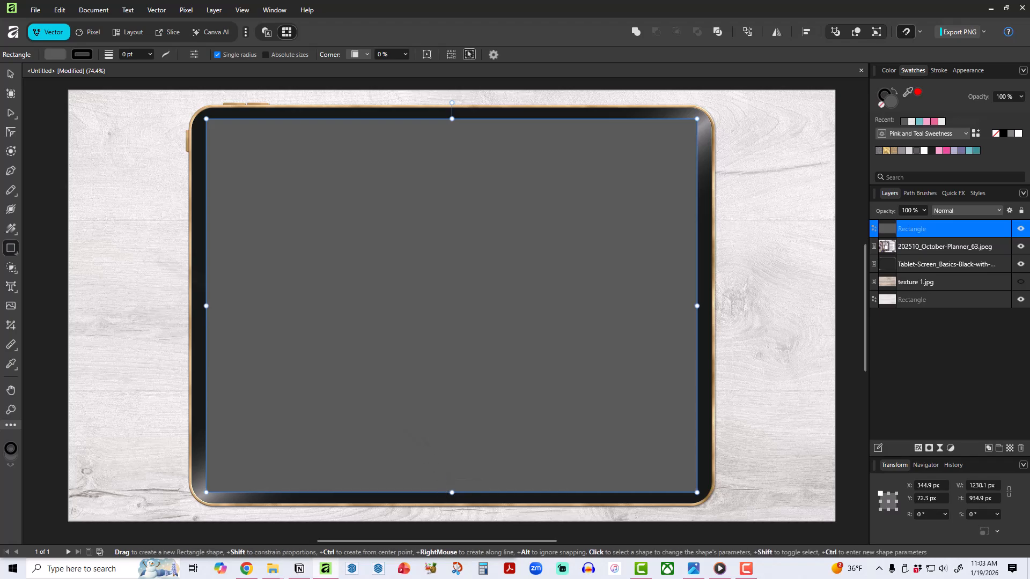
click(10, 74)
drag(496, 310, 498, 311)
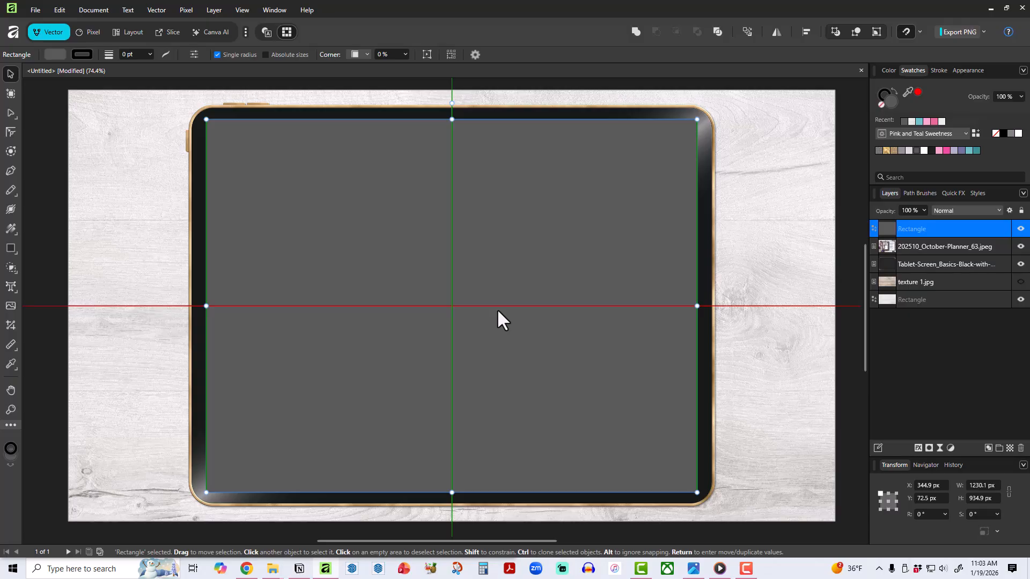
drag(497, 308, 496, 308)
Reorder the layers so the gray rectangle sits behind the planner image and both lie beneath the tablet frame.
mouse_move(911, 234)
mouse_down()
mouse_move(907, 252)
mouse_move(913, 246)
mouse_up()
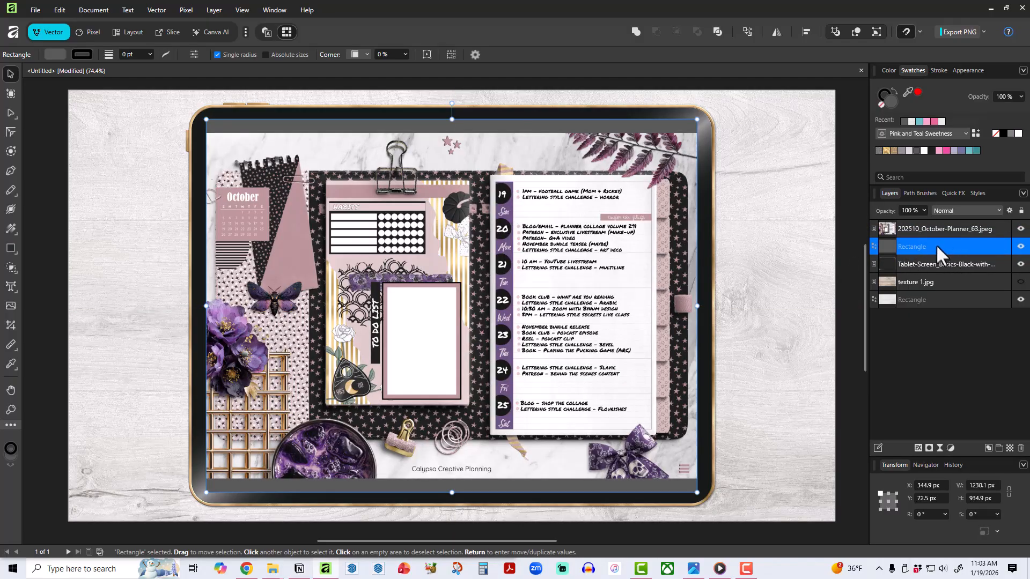
click(928, 228)
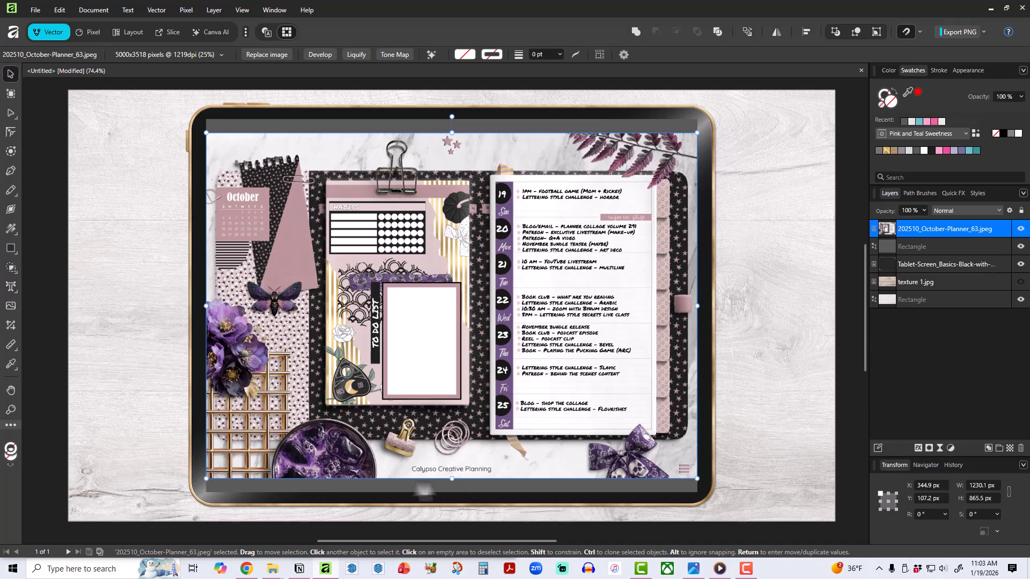
shift+click(928, 247)
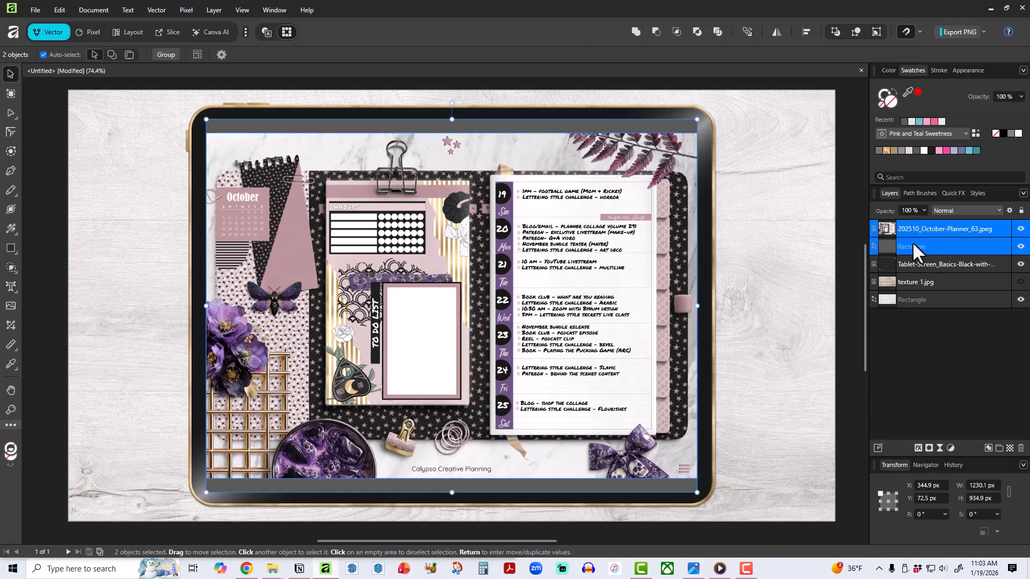
drag(912, 243, 905, 268)
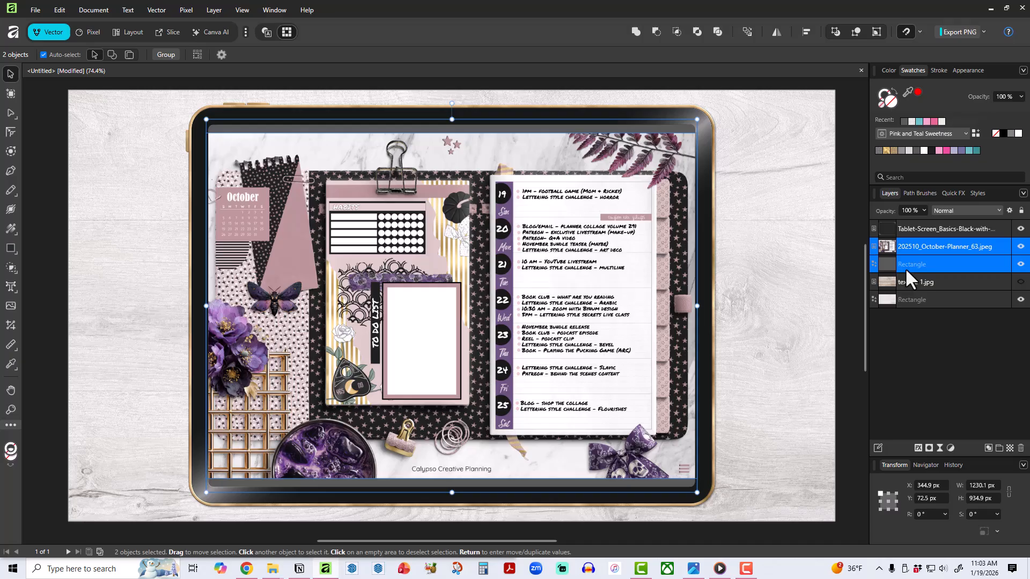
click(929, 388)
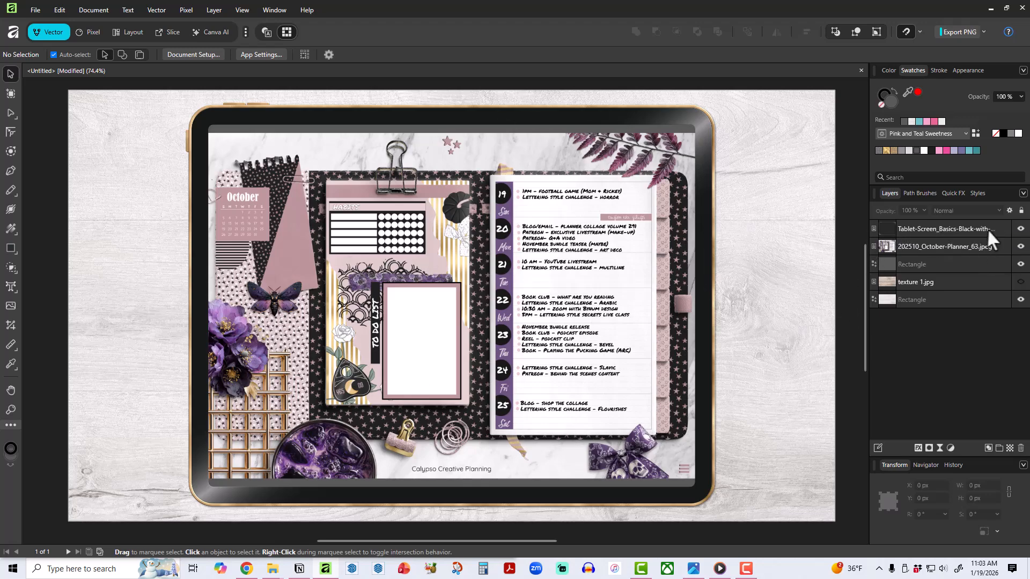
Group the tablet frame, the October planner image and the gray rectangle.
click(961, 228)
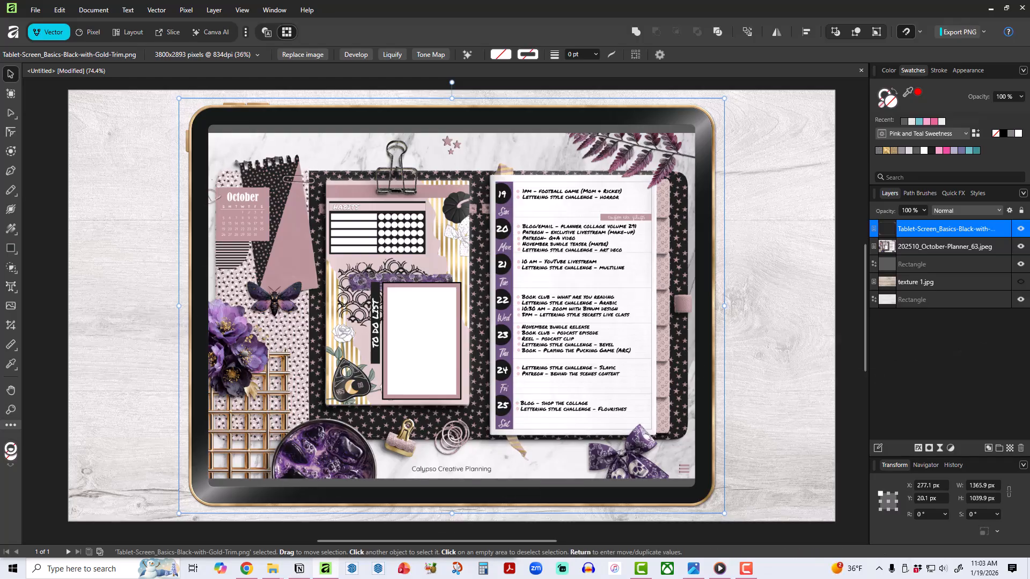
click(920, 262)
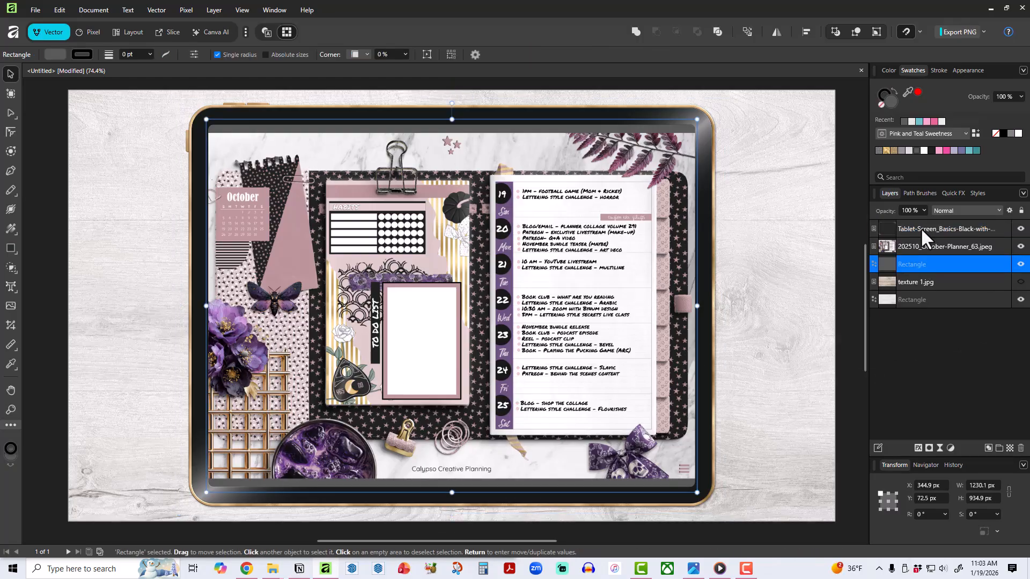
shift+click(920, 227)
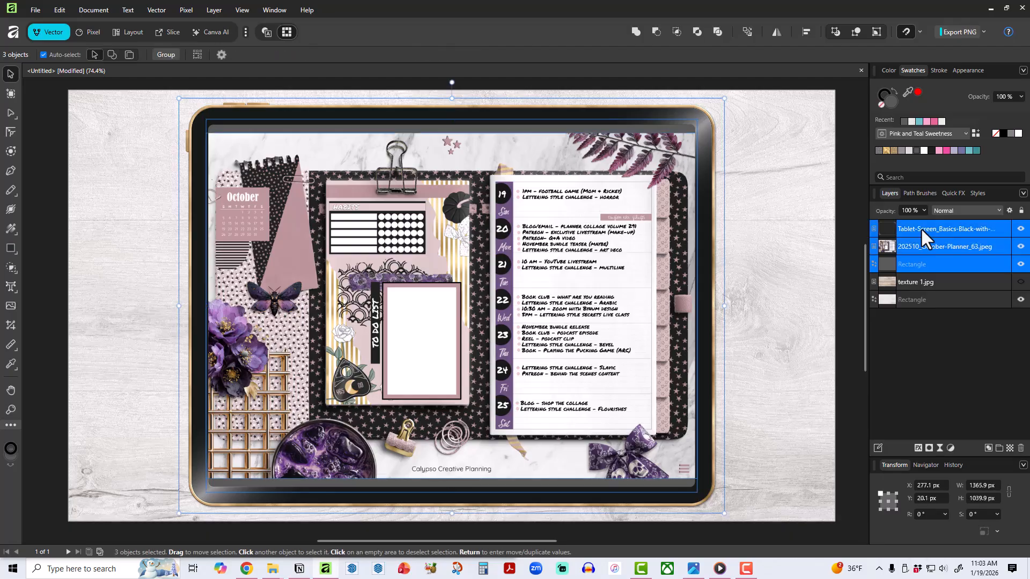
right_click(949, 259)
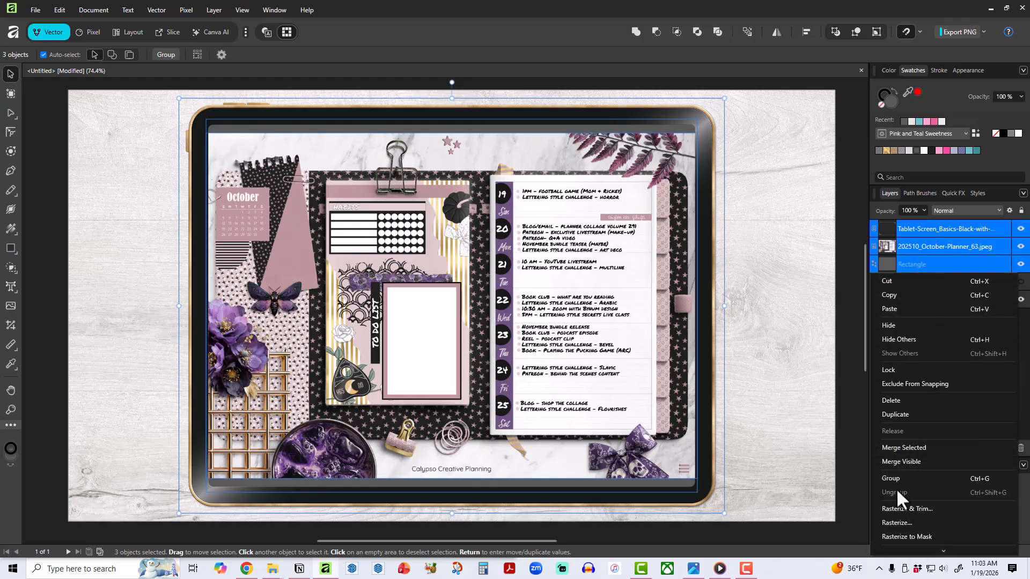
click(916, 476)
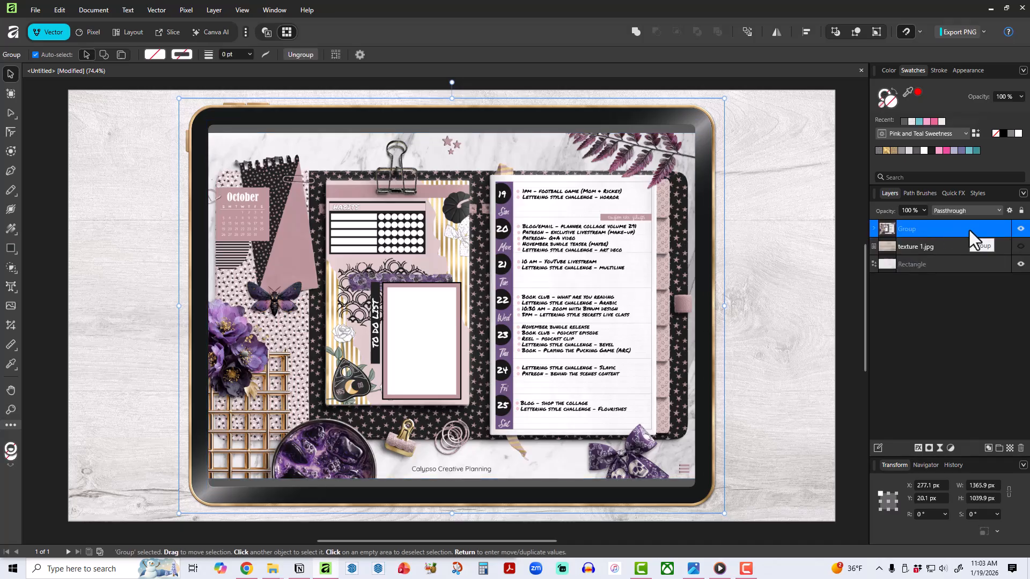
Add an Outer Shadow to the tablet group with a 225° angle, about 8.8 px offset and about 10.8 px radius.
click(952, 192)
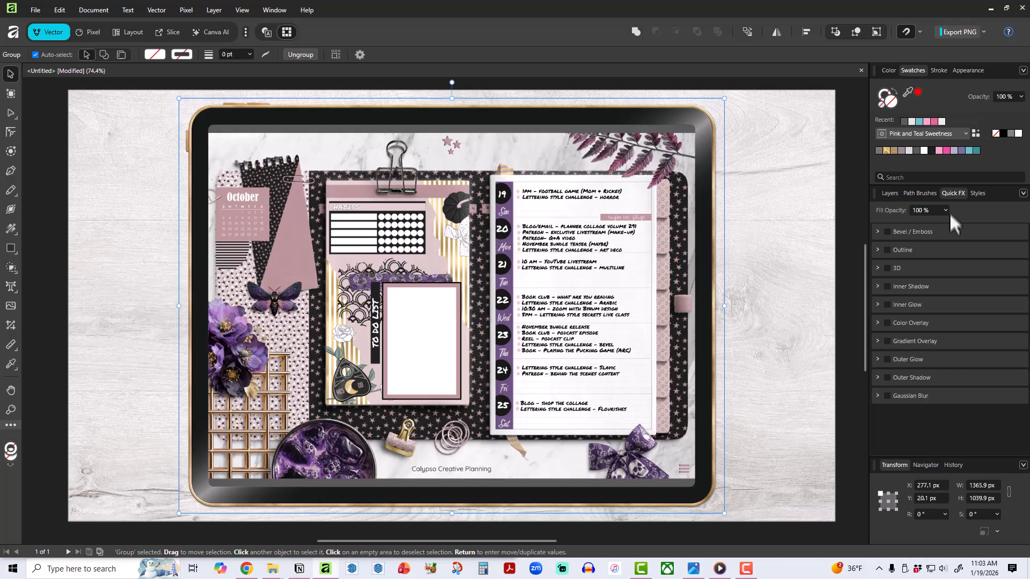
click(887, 377)
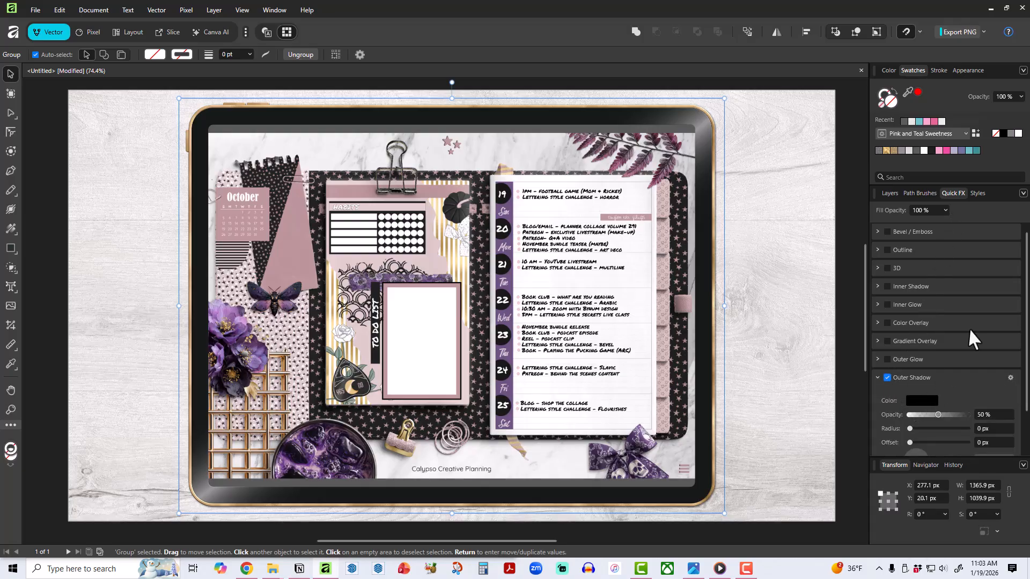
scroll(968, 329, down, 1)
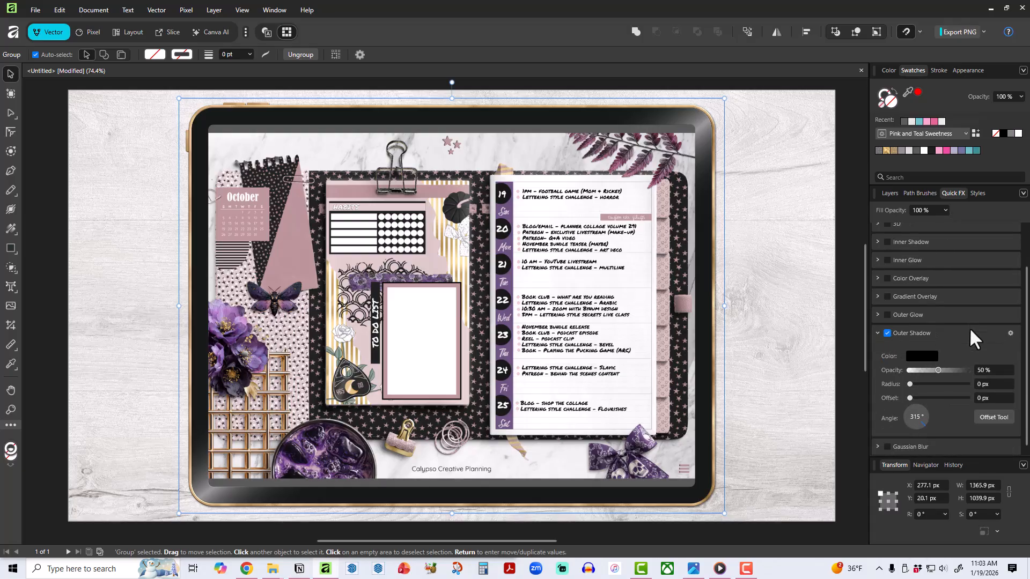
click(912, 429)
drag(910, 398, 933, 402)
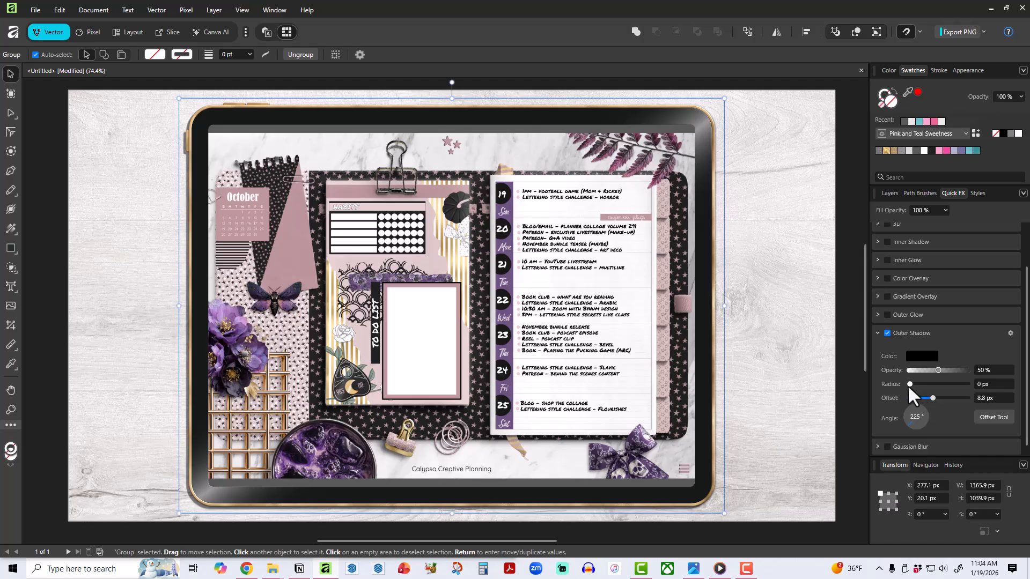
drag(910, 384, 934, 386)
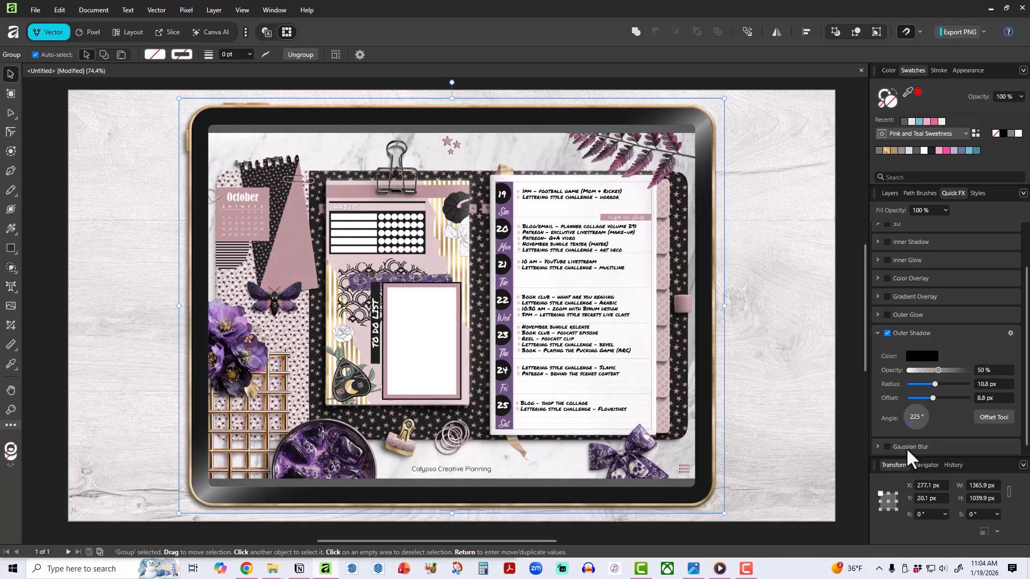
Review the tablet group's Outer Shadow settings and expand the group to examine the layers inside it.
click(877, 332)
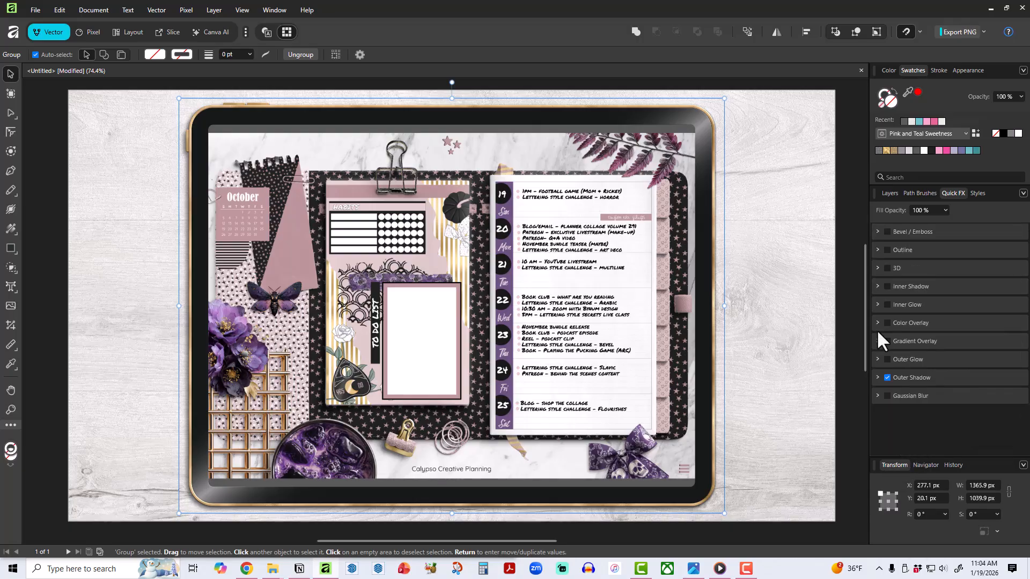
click(878, 378)
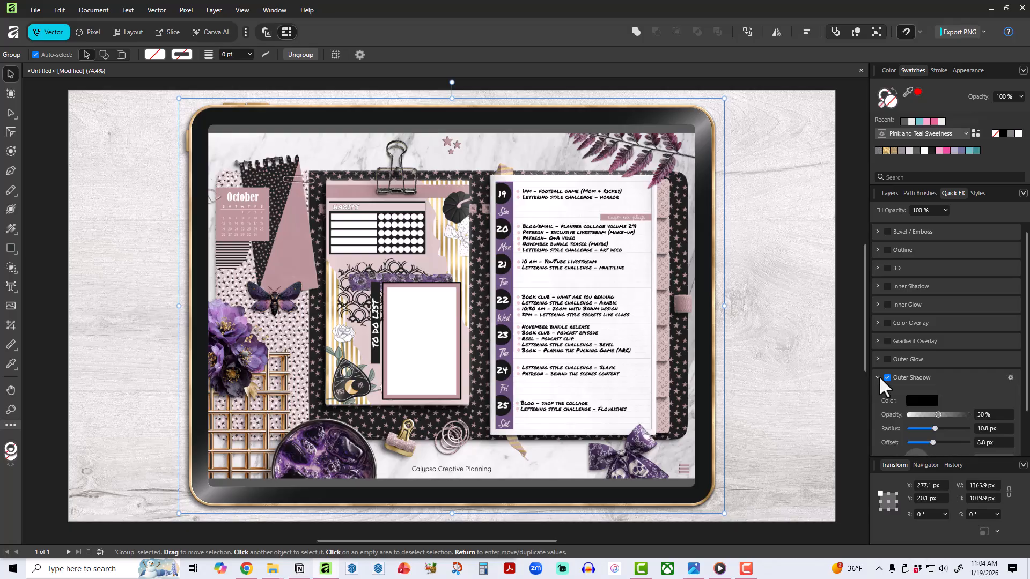
scroll(969, 317, down, 2)
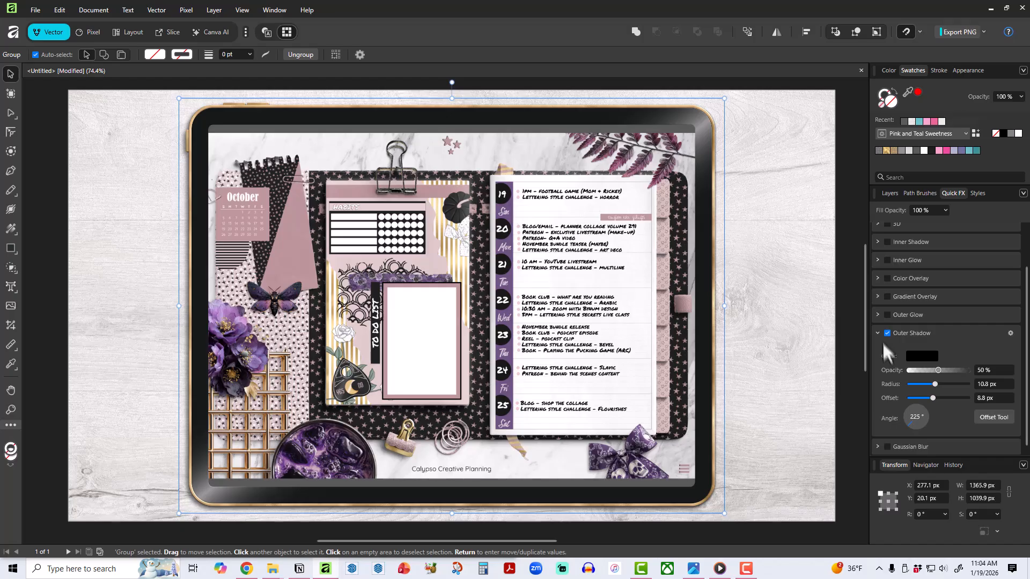
click(890, 193)
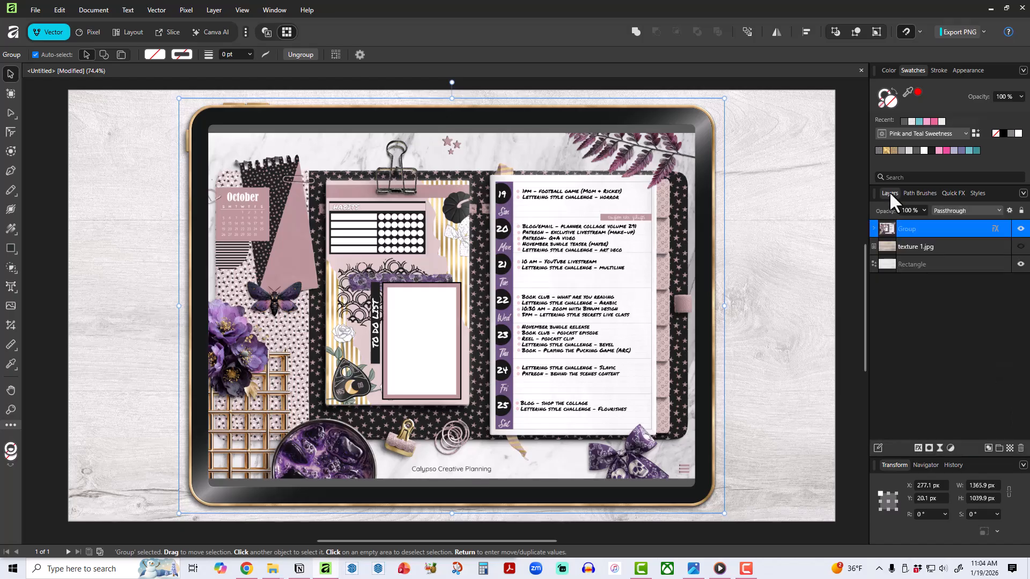
click(874, 228)
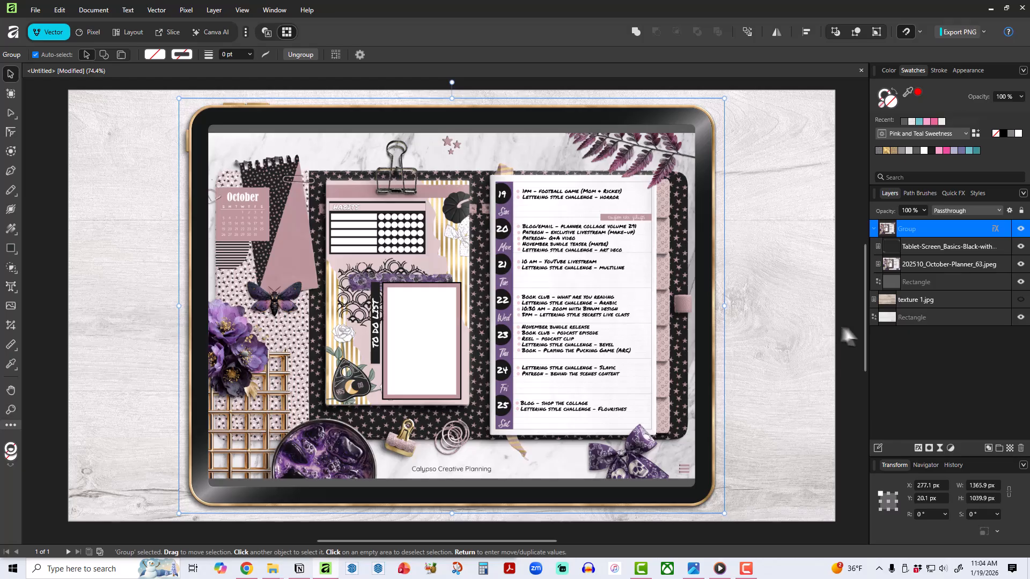
Try light gray, near-black and medium gray fills on the rectangle inside the tablet group, and return it to dark gray.
click(871, 228)
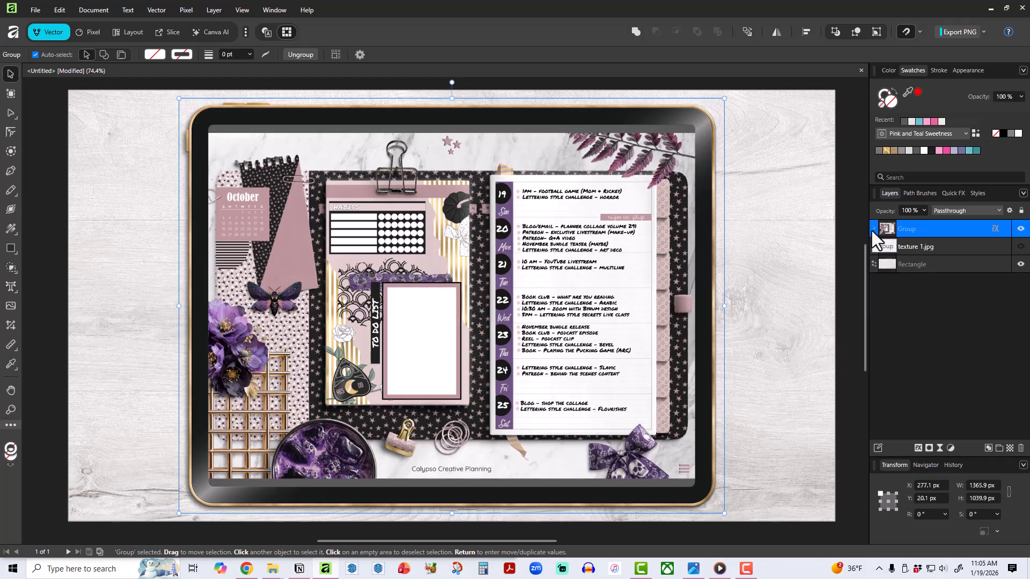
click(871, 229)
click(934, 281)
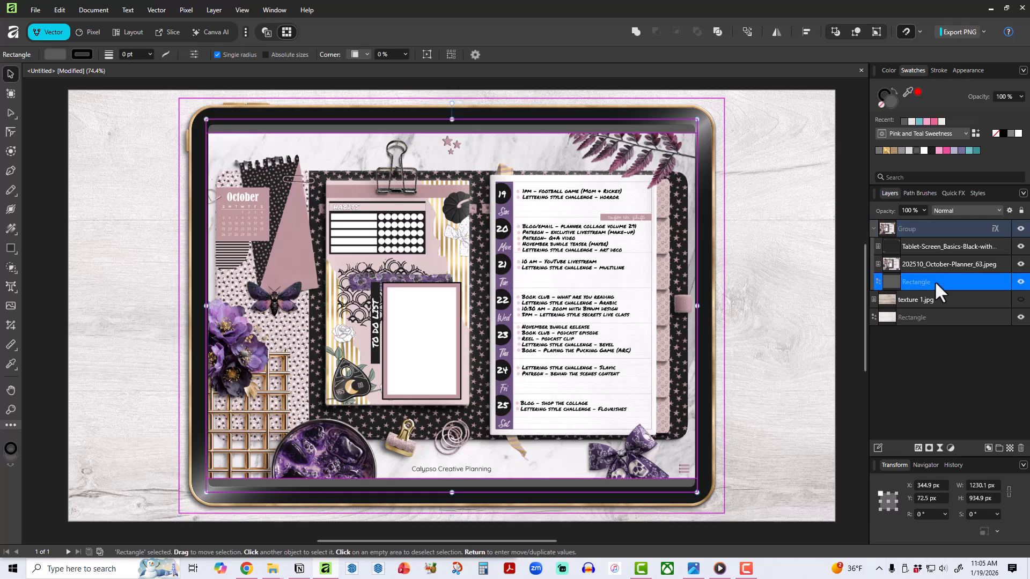
click(910, 150)
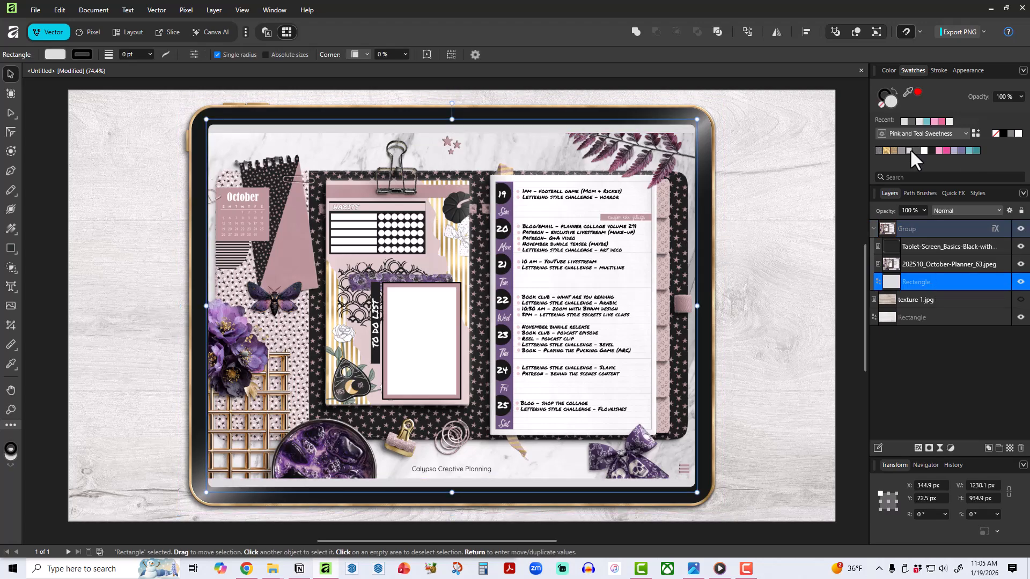
click(929, 150)
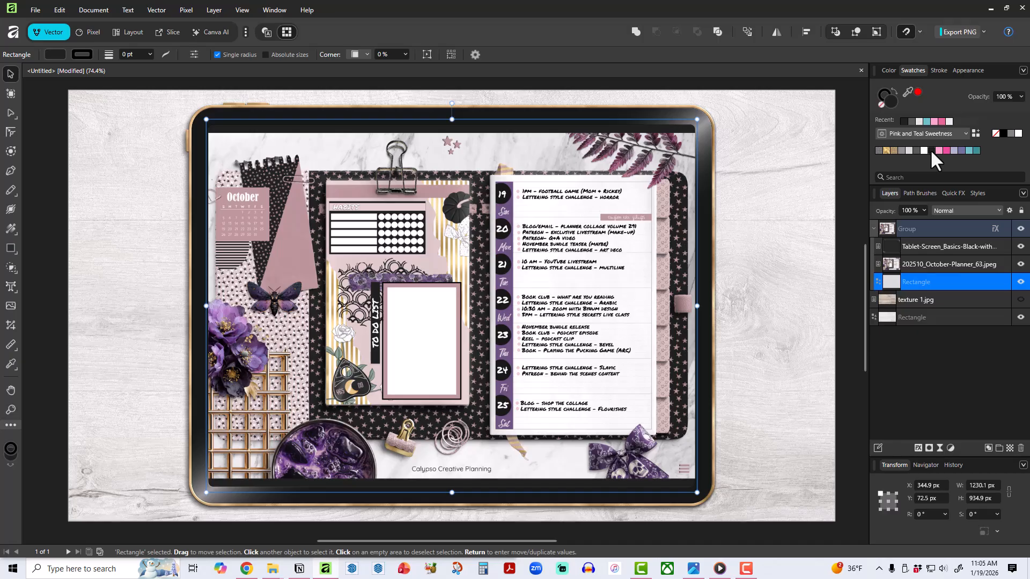
click(902, 151)
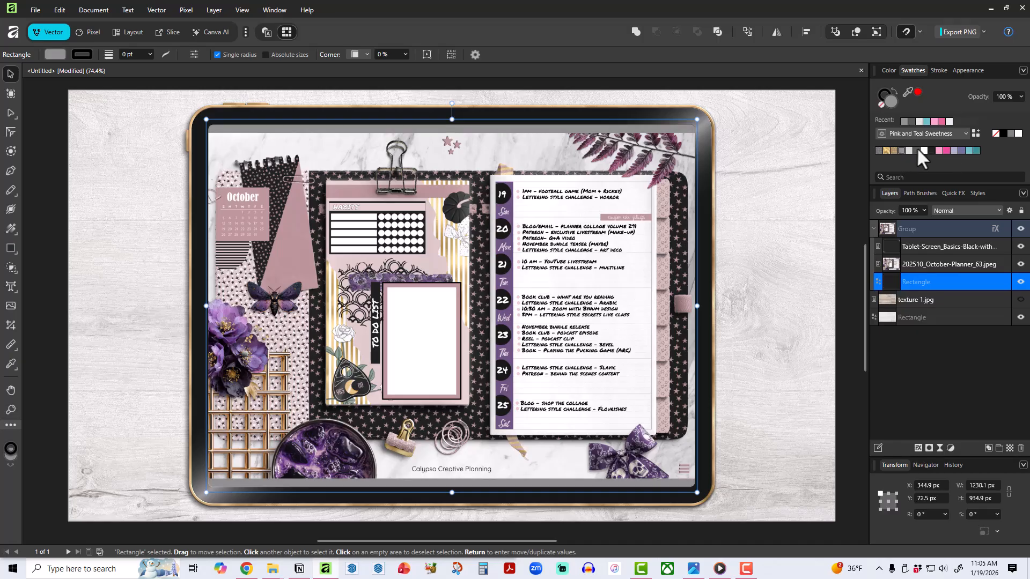
click(915, 150)
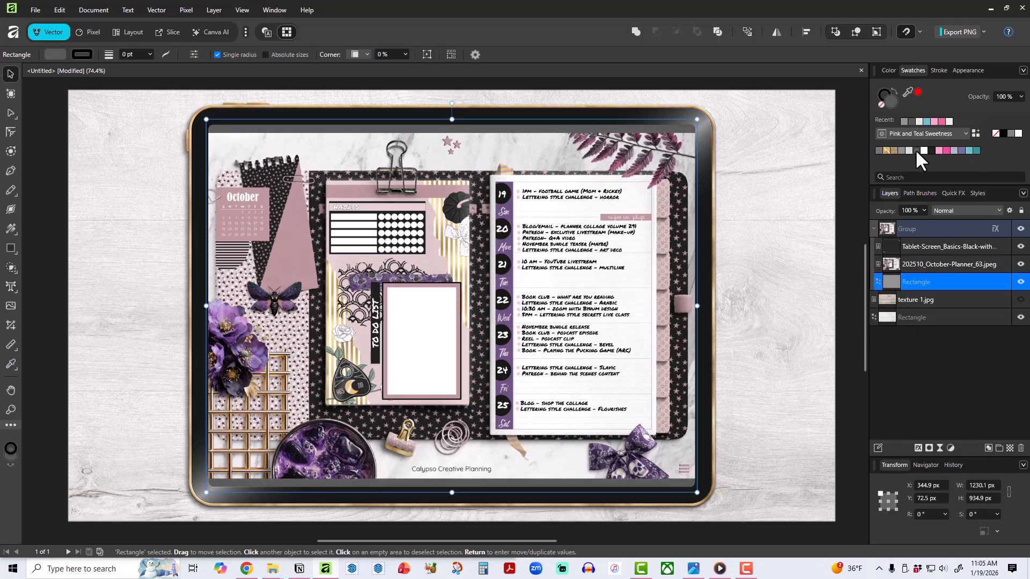
click(846, 227)
click(874, 228)
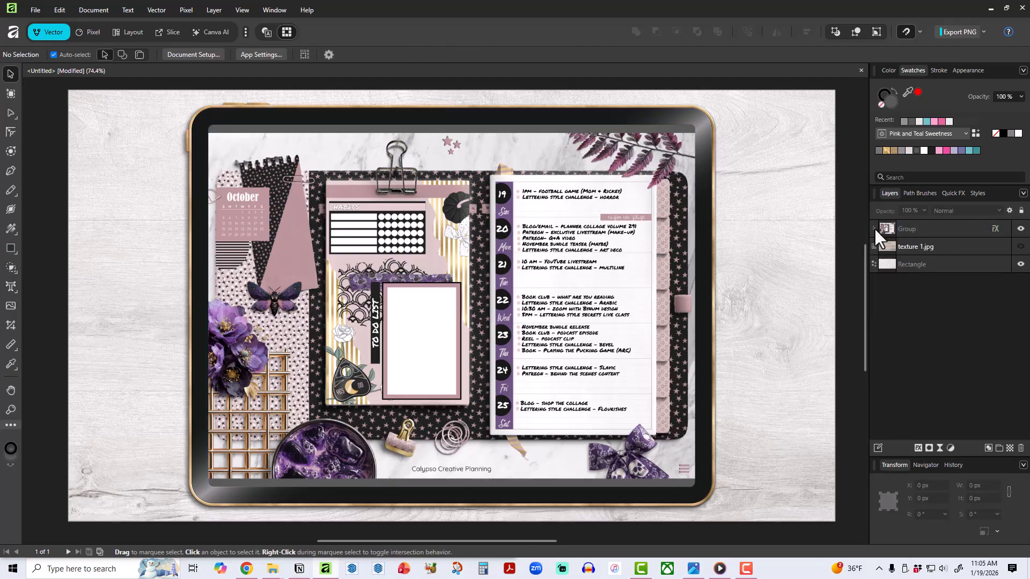
Place Stylus-07.png from the For Sale > Collections > Witchy-Glam > Mockups_Stylus folder across the tablet's upper edge, about 713 px long.
click(12, 306)
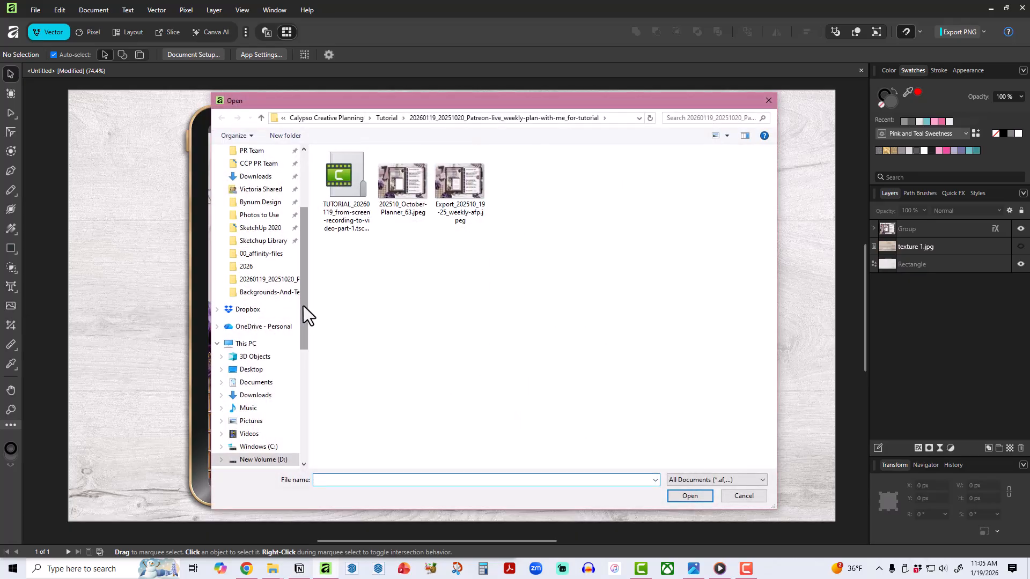
scroll(276, 287, up, 5)
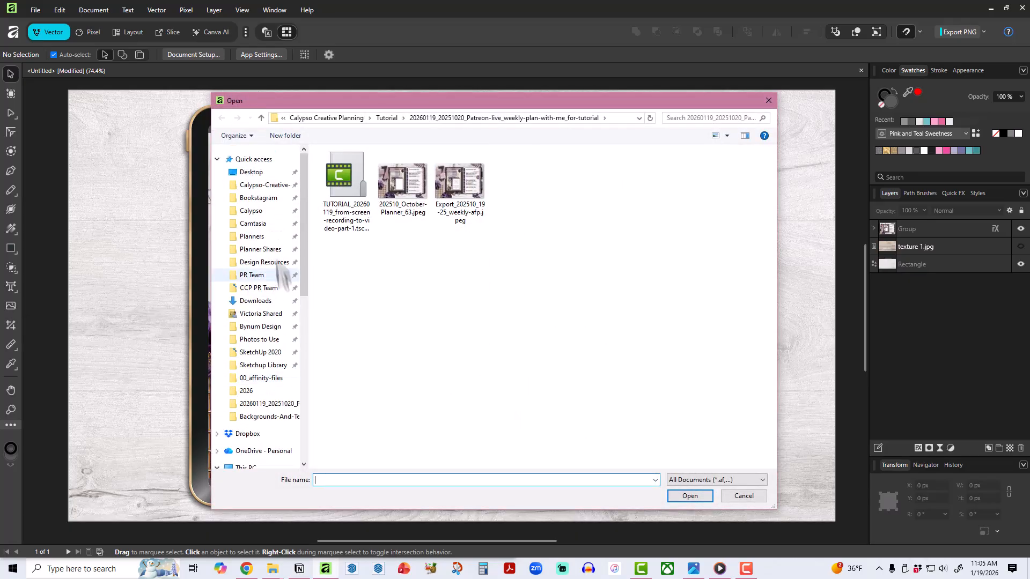
click(261, 185)
double_click(398, 196)
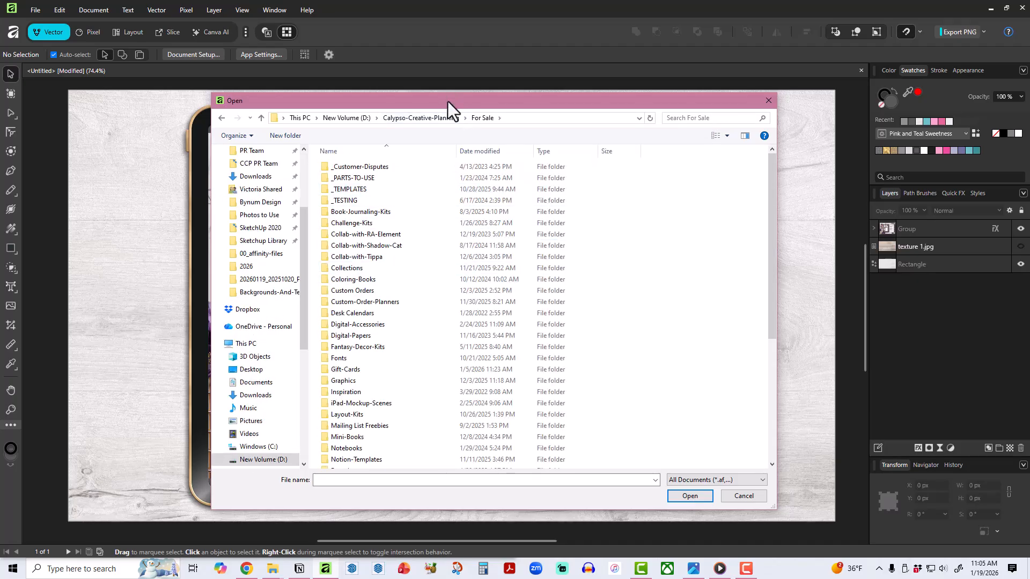
drag(448, 108, 500, 105)
scroll(447, 394, down, 6)
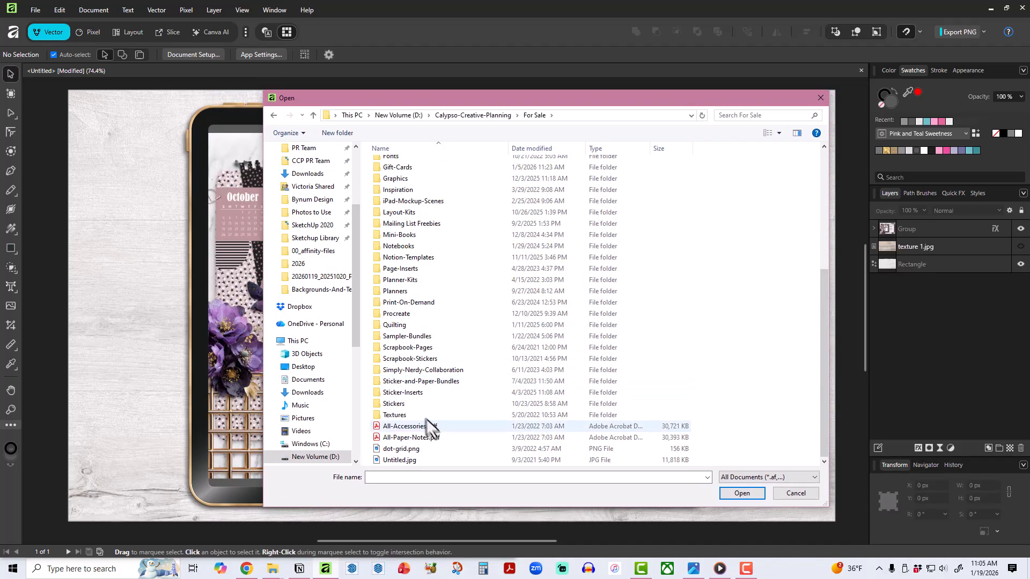
scroll(437, 231, up, 6)
double_click(416, 265)
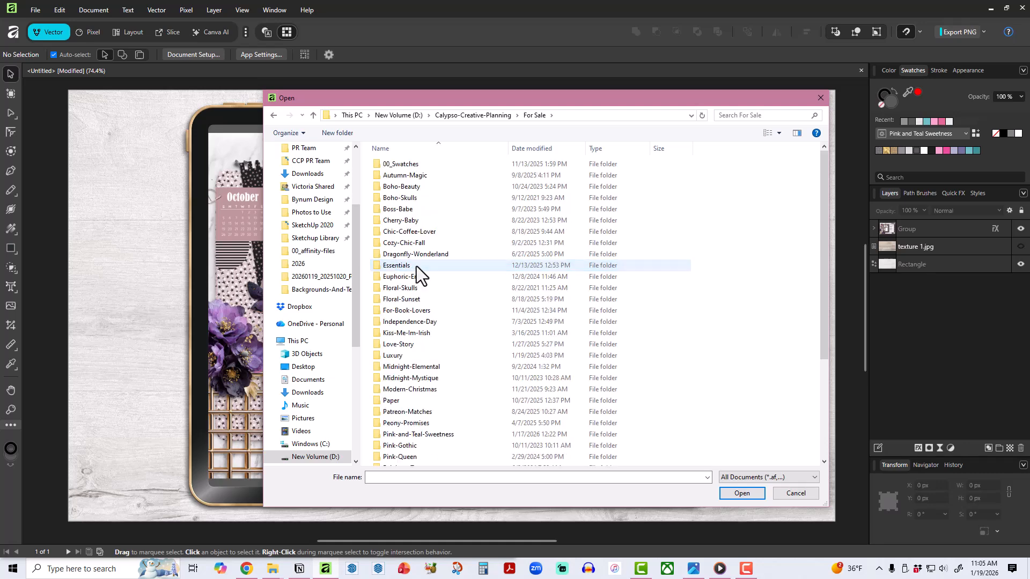
scroll(437, 427, down, 9)
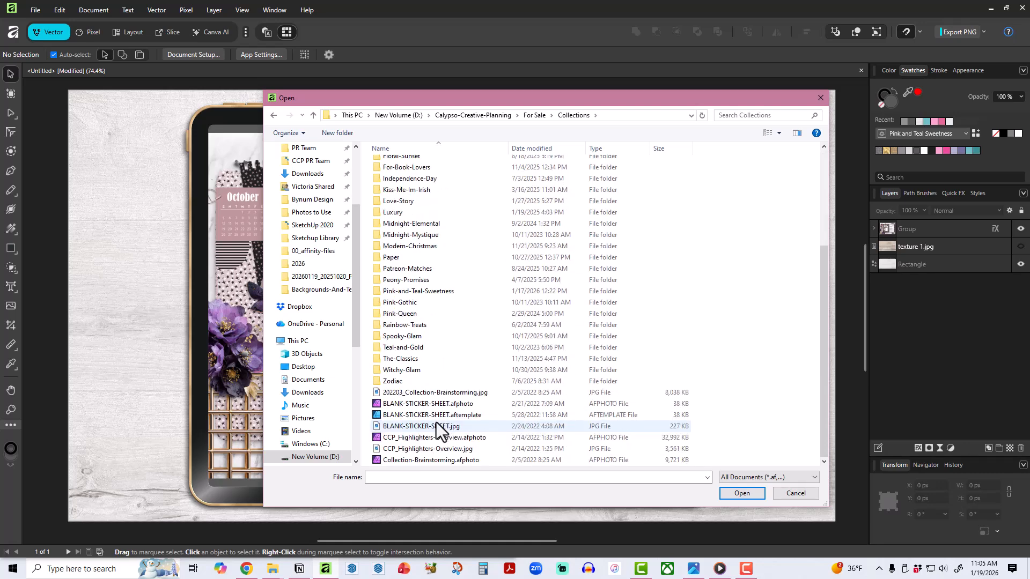
double_click(419, 370)
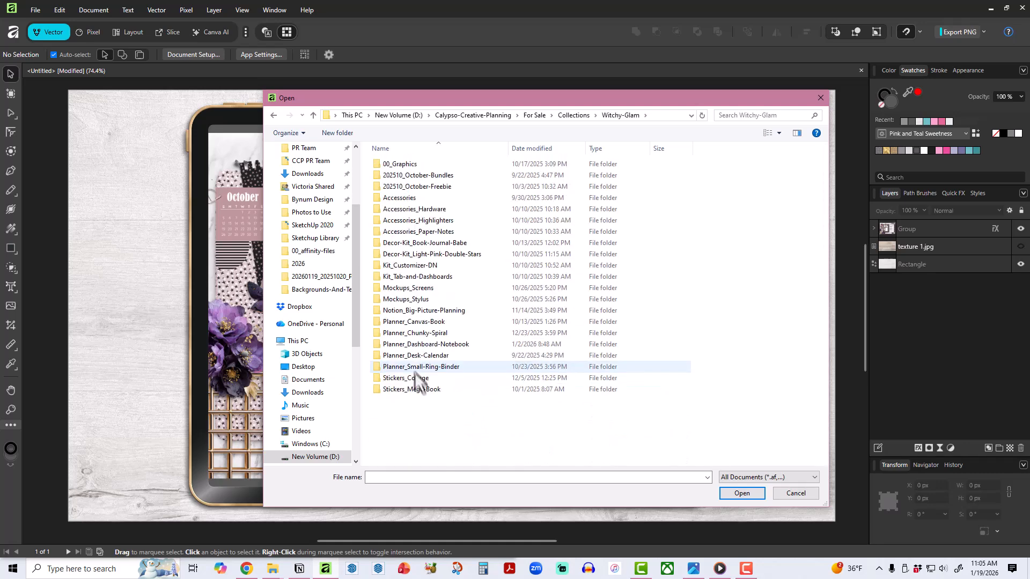
double_click(429, 299)
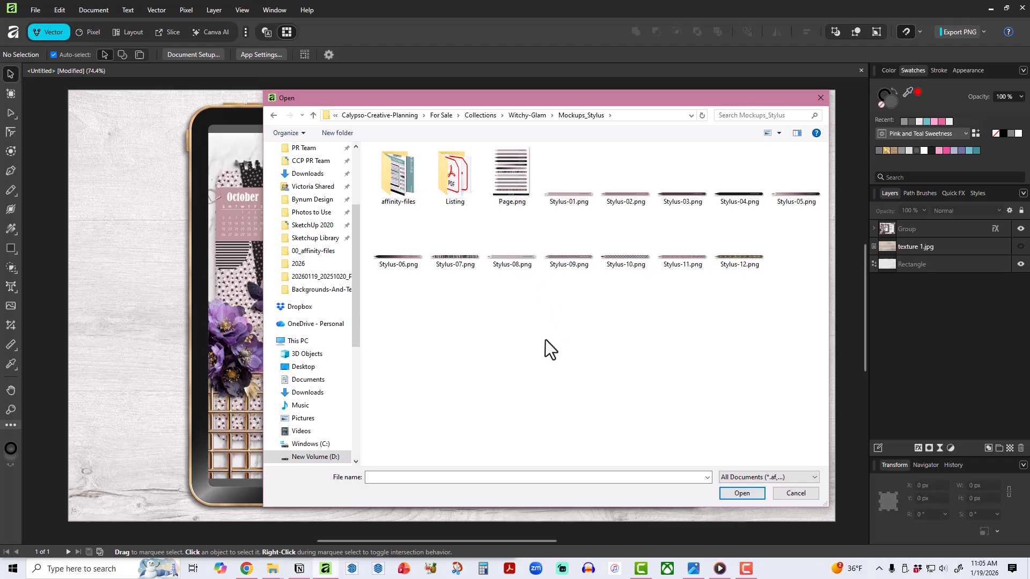
double_click(462, 269)
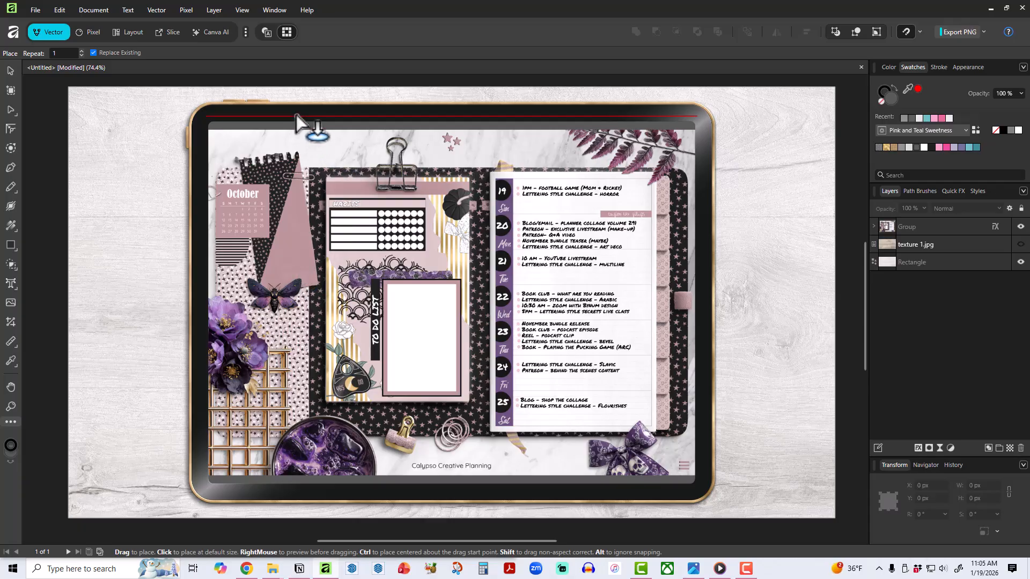
drag(297, 114, 585, 166)
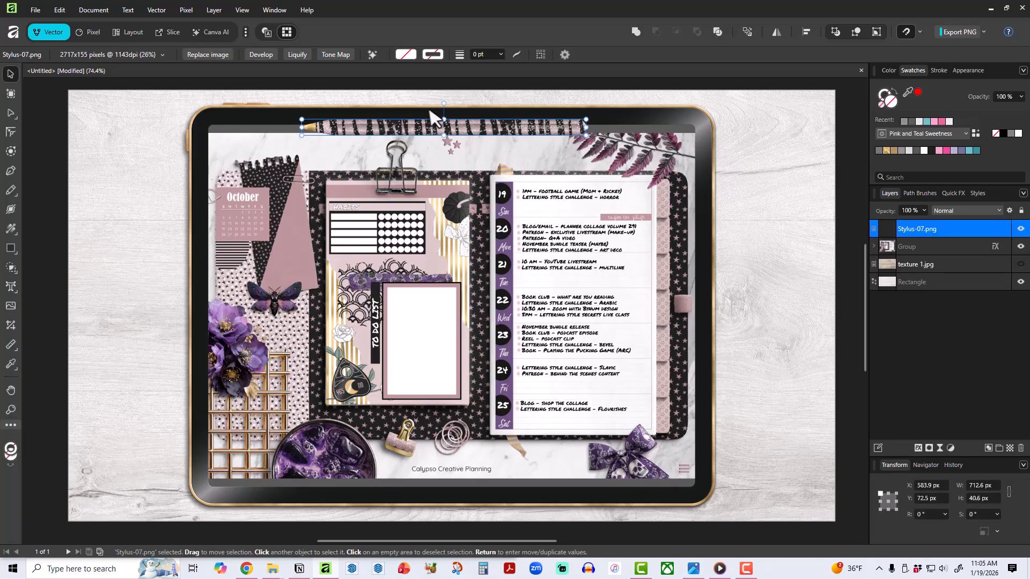
Rotate the stylus 90° so its tip points down and position it on the wood background beside the tablet's right edge.
drag(445, 101, 400, 137)
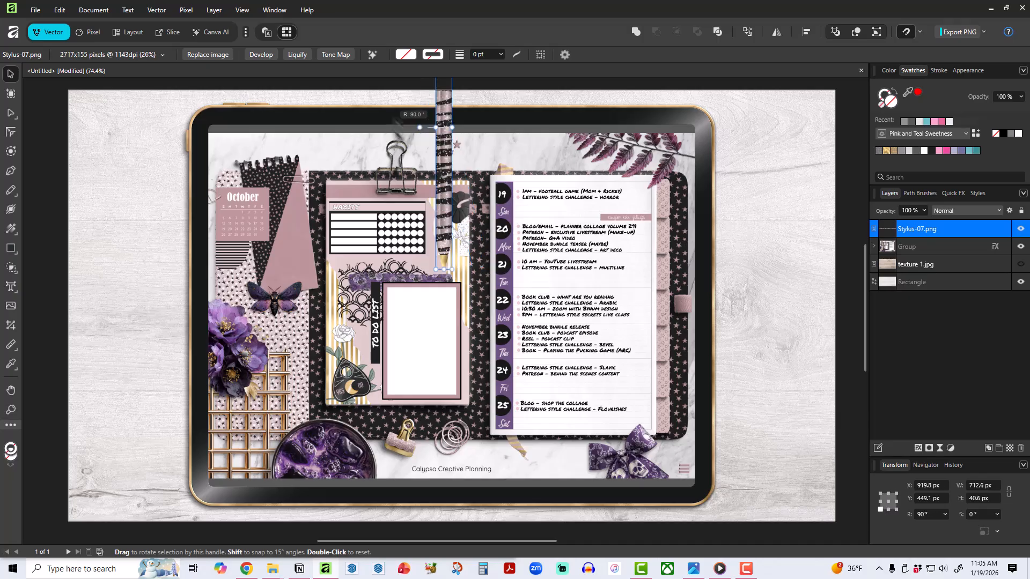
drag(450, 193, 740, 389)
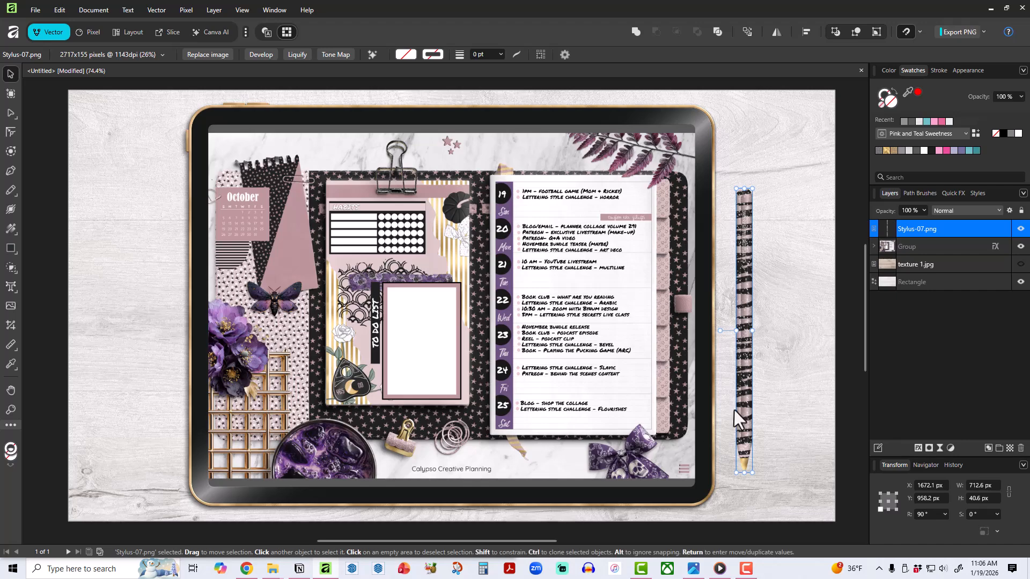
drag(745, 417, 750, 429)
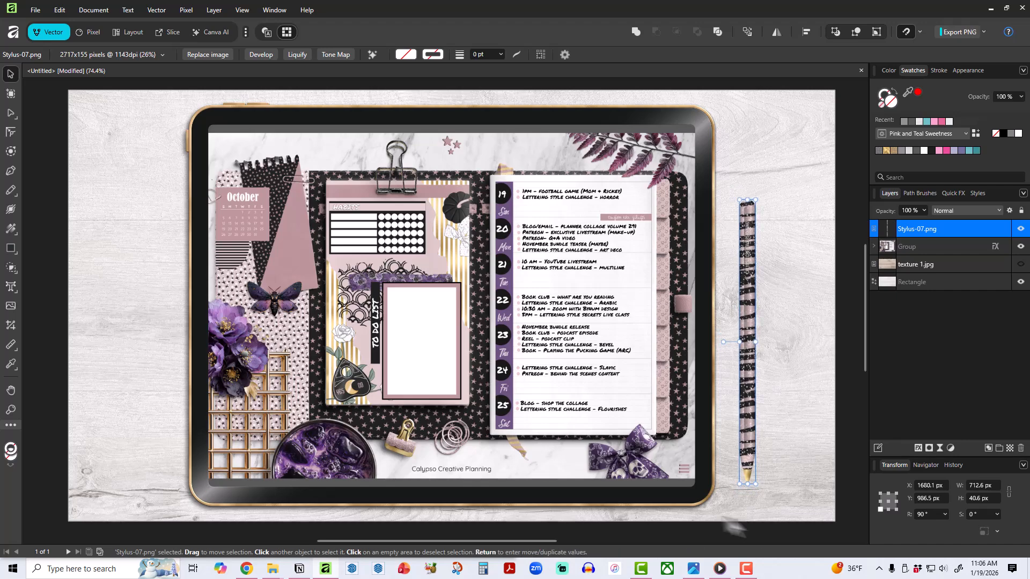
Copy the tablet group's shadow style onto the stylus and move the stylus slightly closer to the tablet, to about X 1663 px.
click(704, 477)
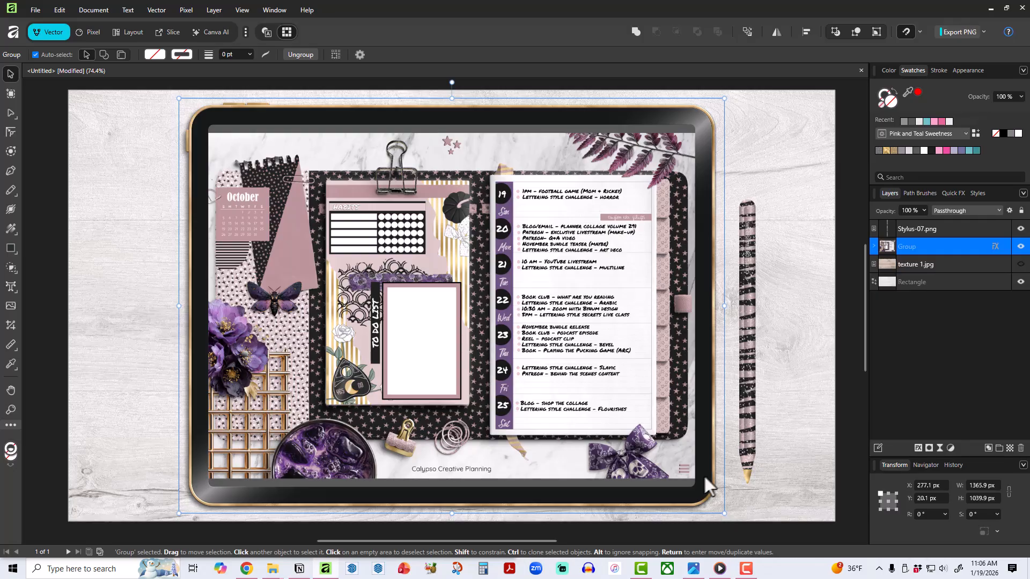
click(746, 431)
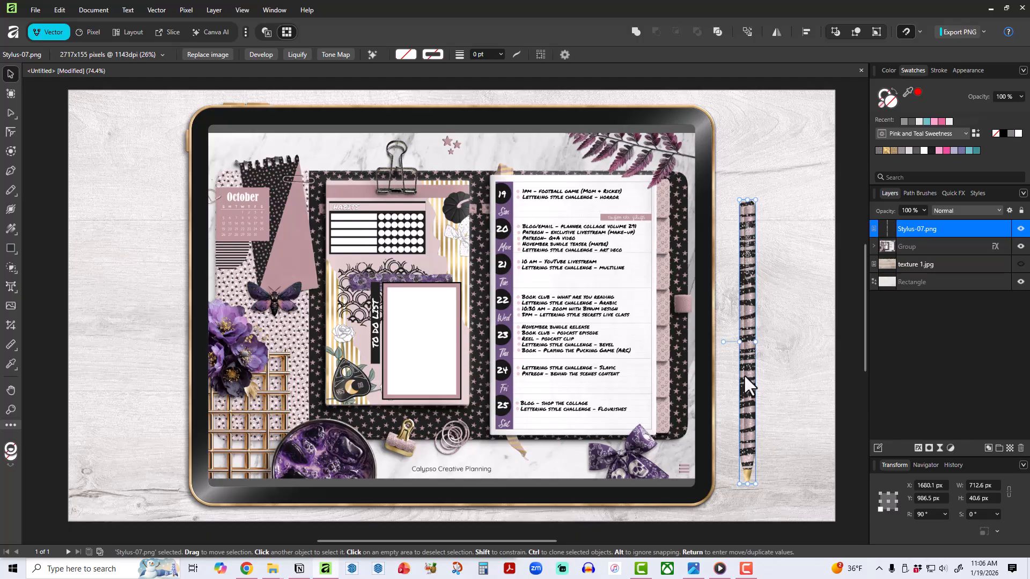
key(ctrl+shift+v)
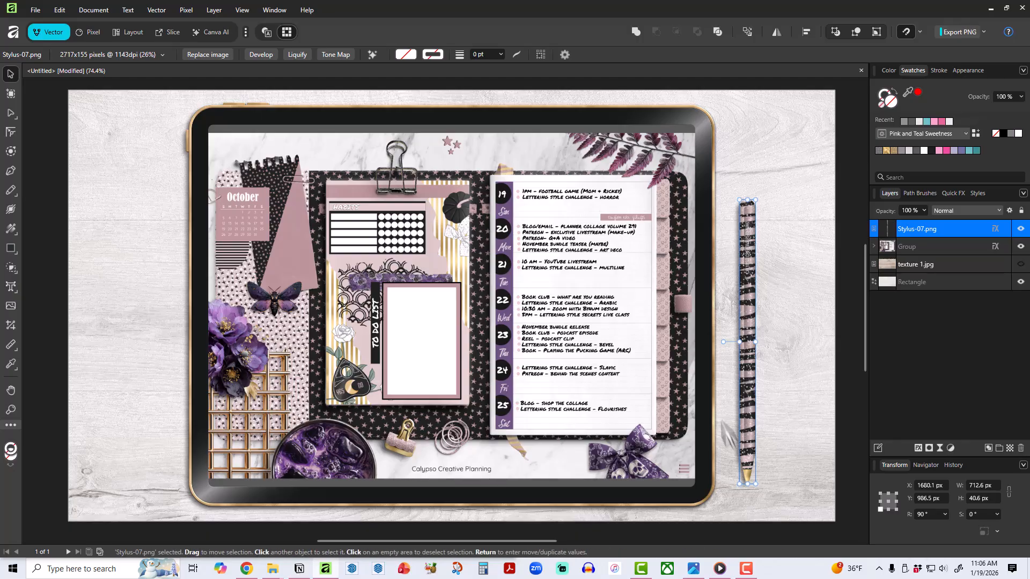
click(835, 312)
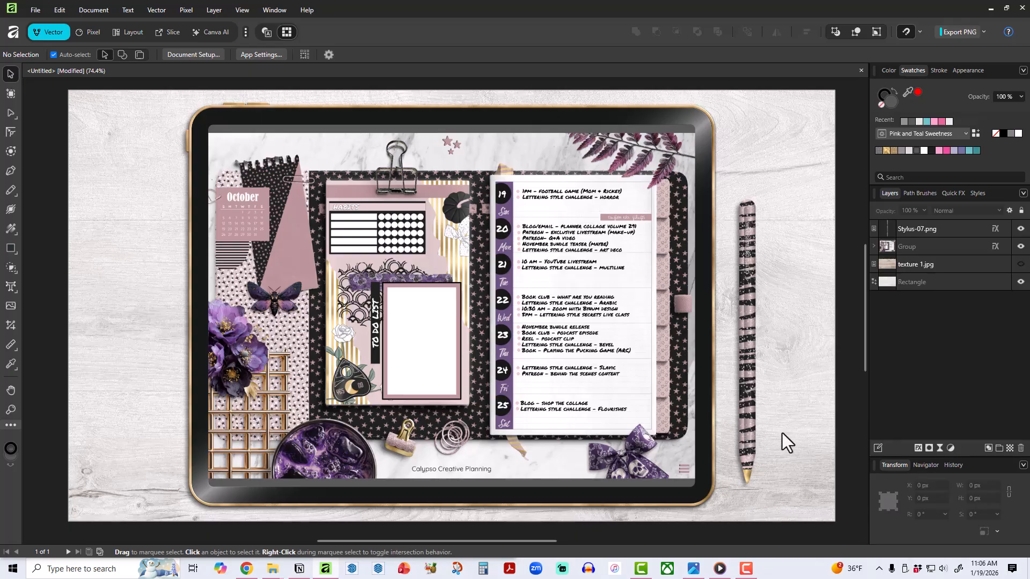
click(750, 348)
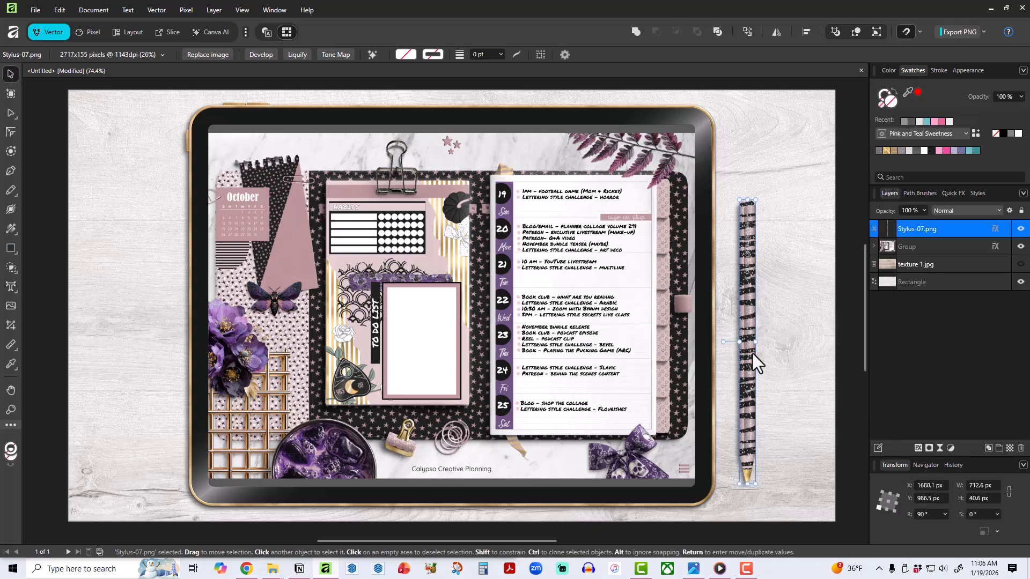
drag(751, 371, 744, 369)
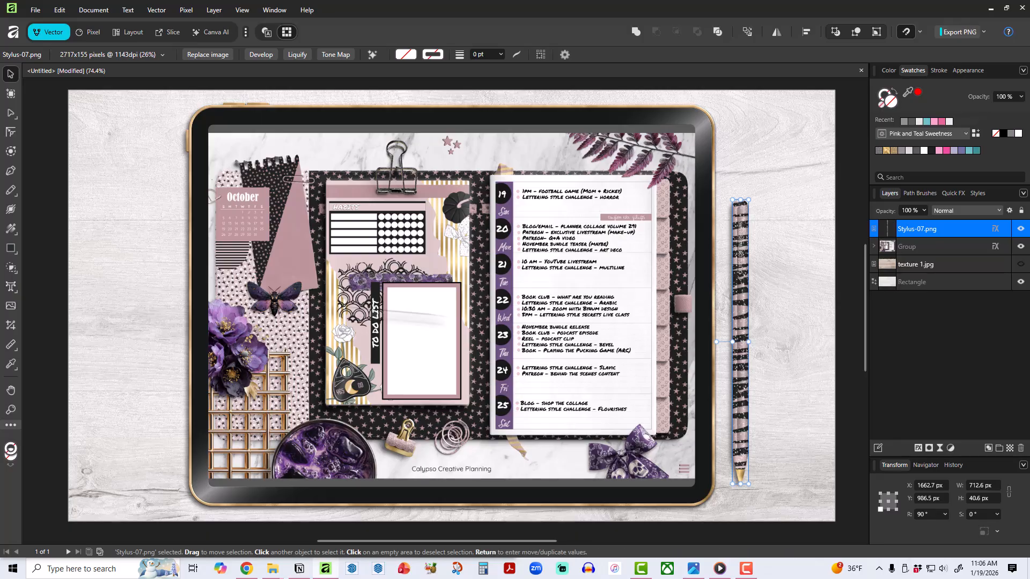
click(10, 287)
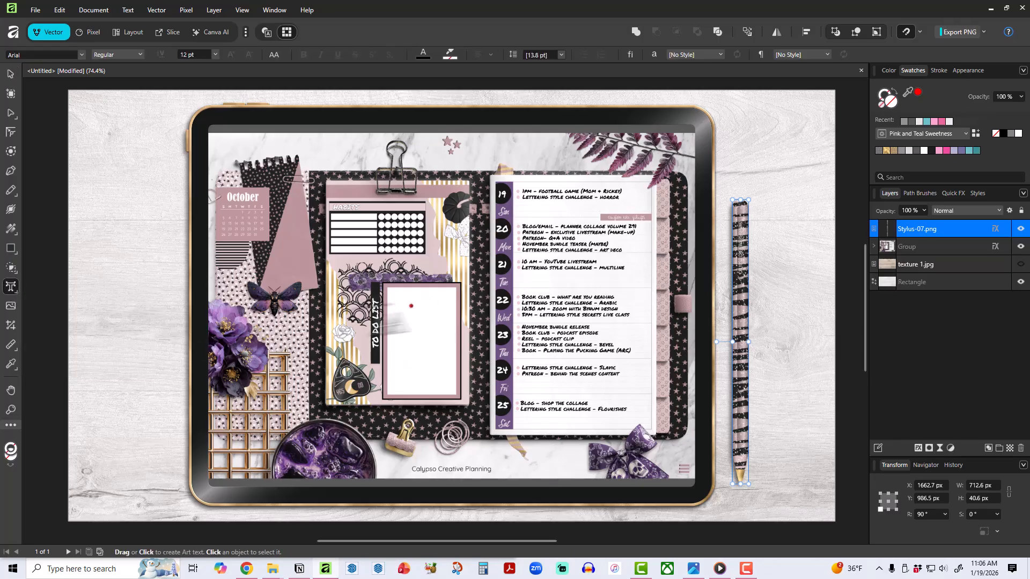
drag(97, 233, 150, 315)
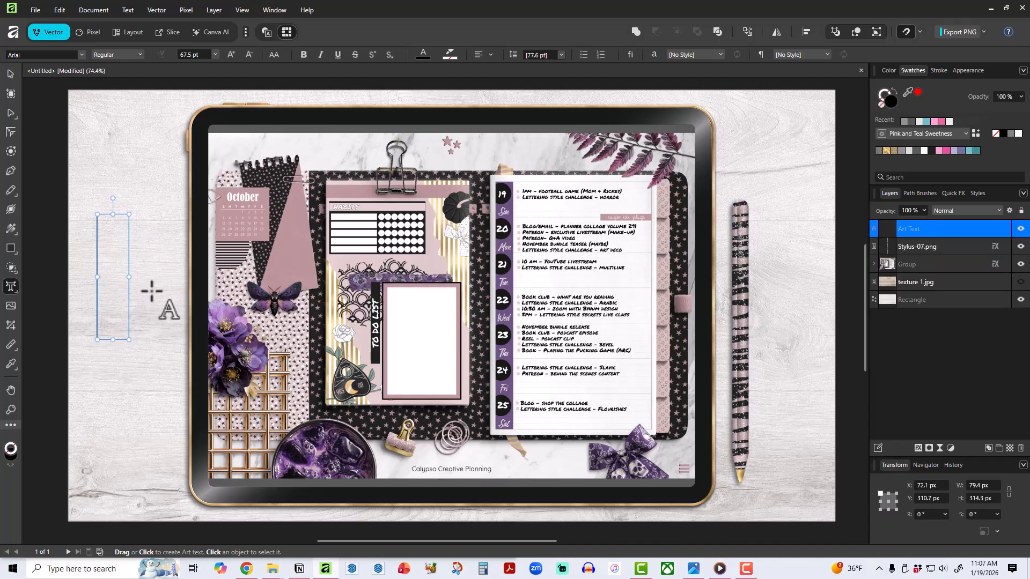
text(@calyps)
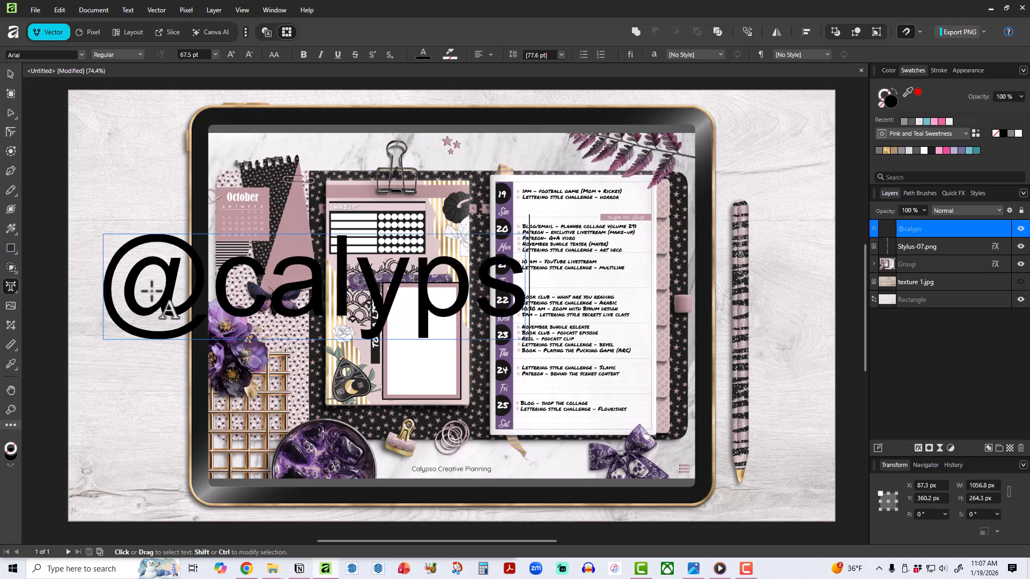
text(ocreativepl)
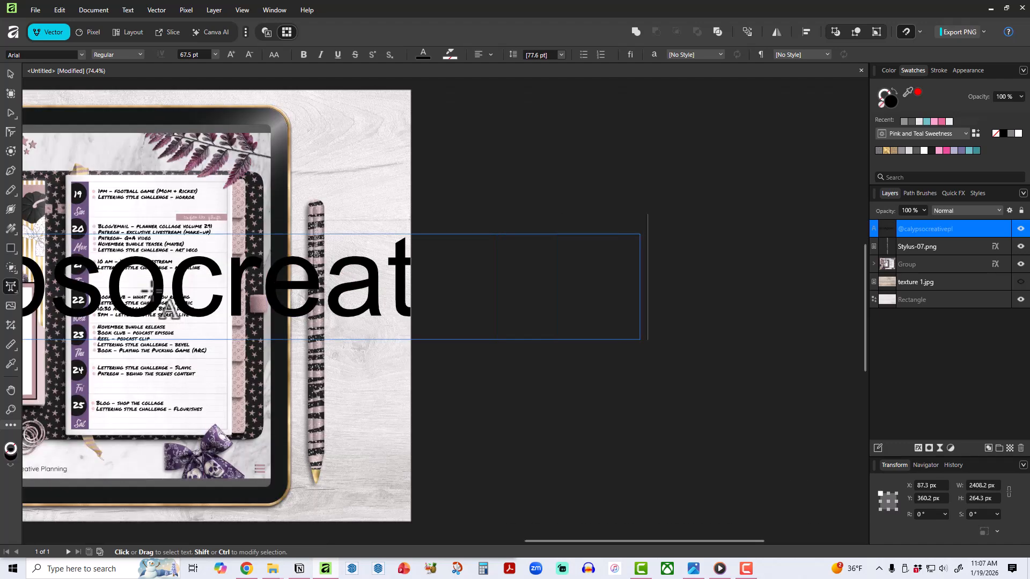
text(anning)
key(Escape)
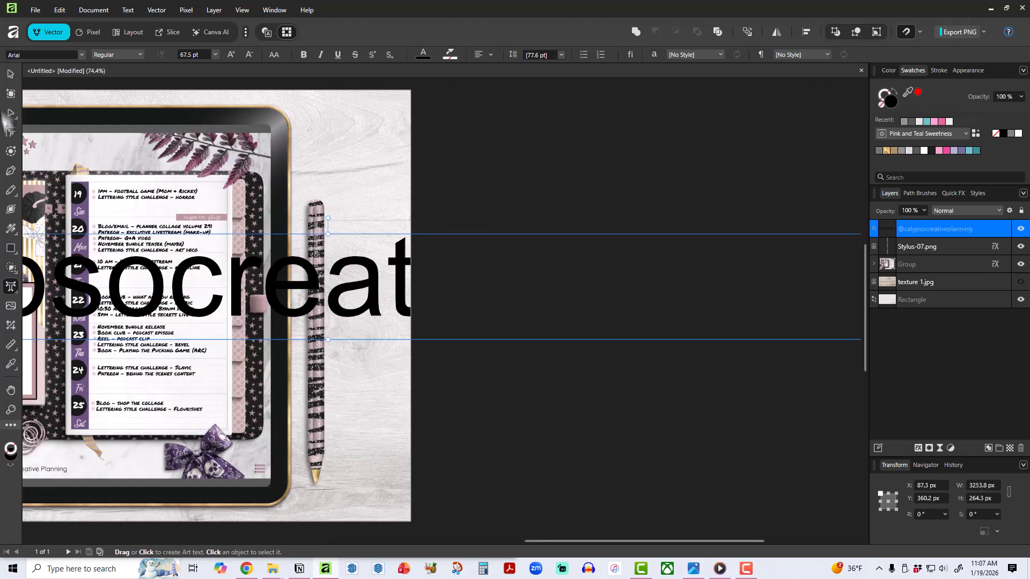
click(10, 74)
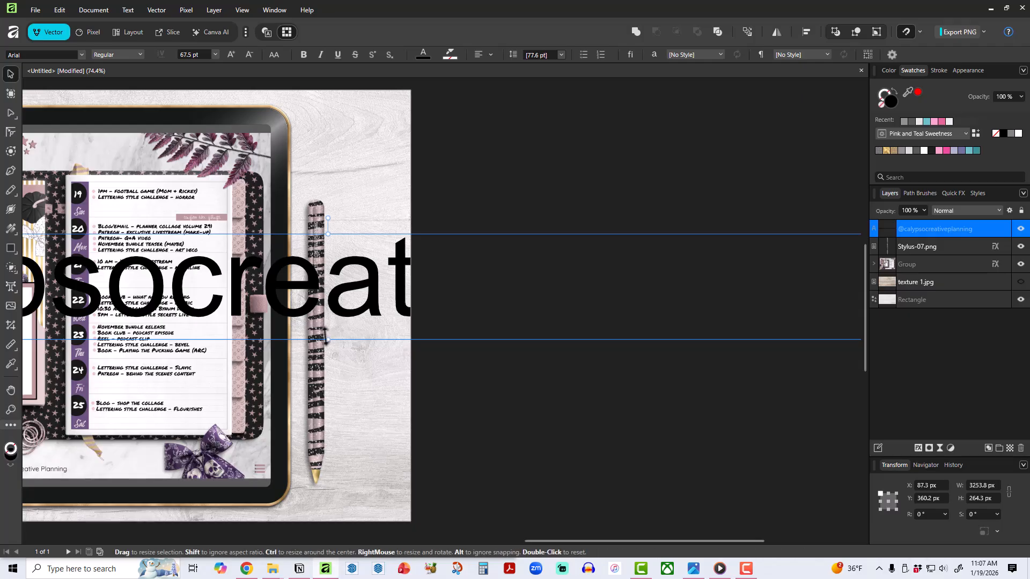
Scale the handle text to about 872 px long, rotate it 90° to read upward, and position it right of the stylus.
drag(327, 339, 328, 263)
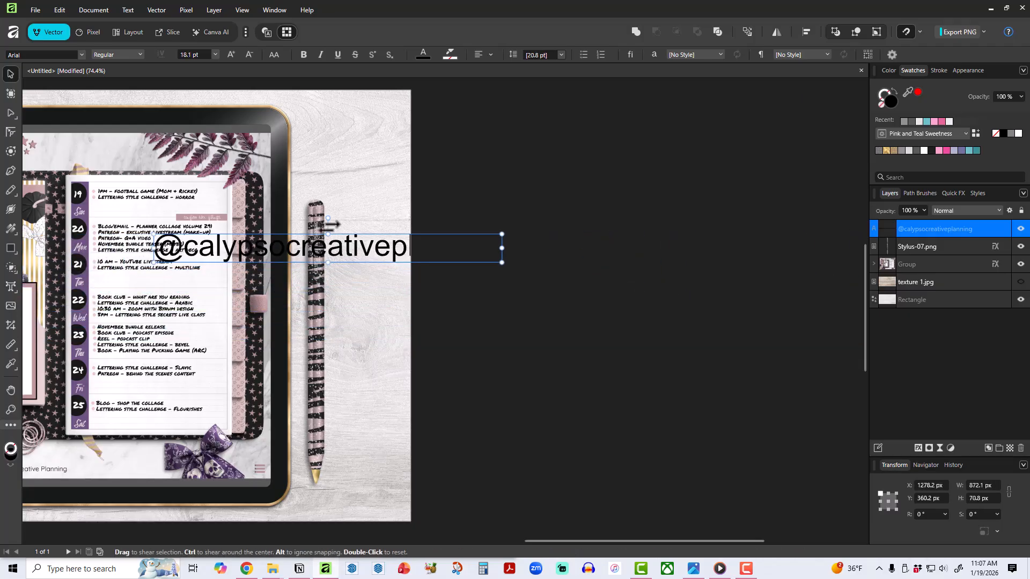
drag(330, 220, 303, 232)
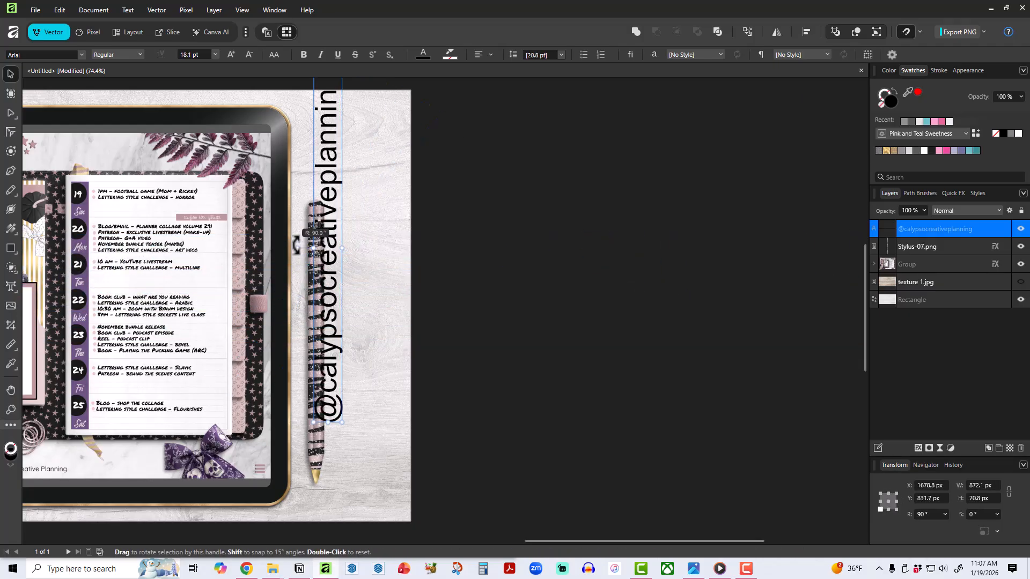
drag(323, 285, 354, 370)
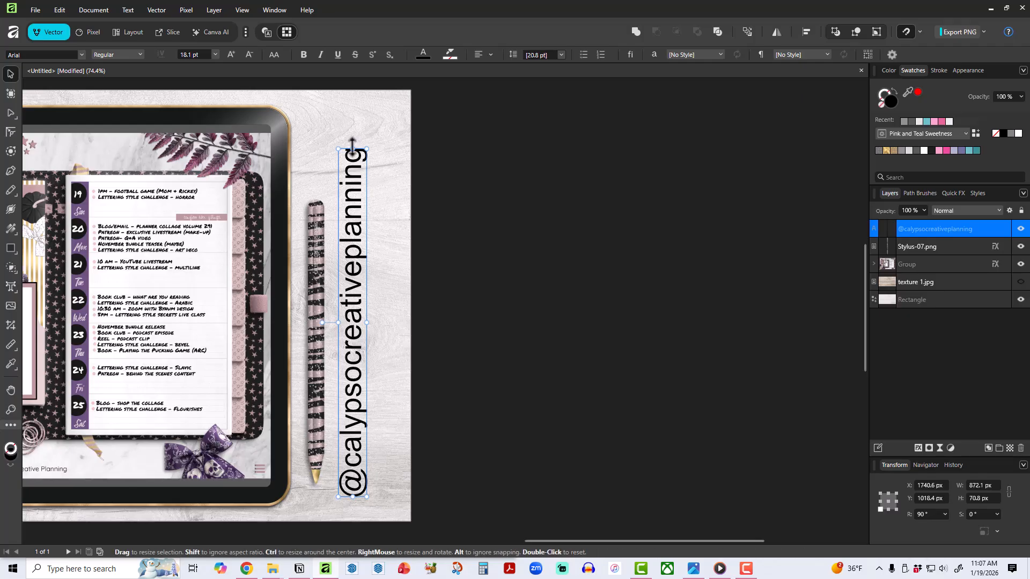
Shrink the vertical handle beside the stylus, convert it to upper case, and resize it to about 581 px long.
mouse_move(358, 159)
mouse_down()
mouse_move(370, 164)
mouse_move(375, 288)
mouse_up()
drag(354, 391, 346, 348)
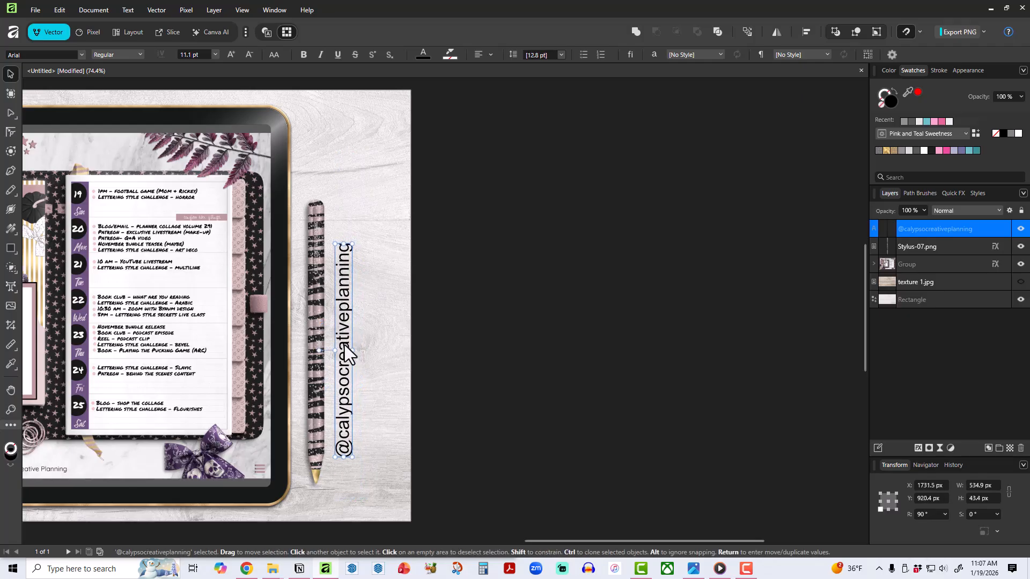
click(274, 54)
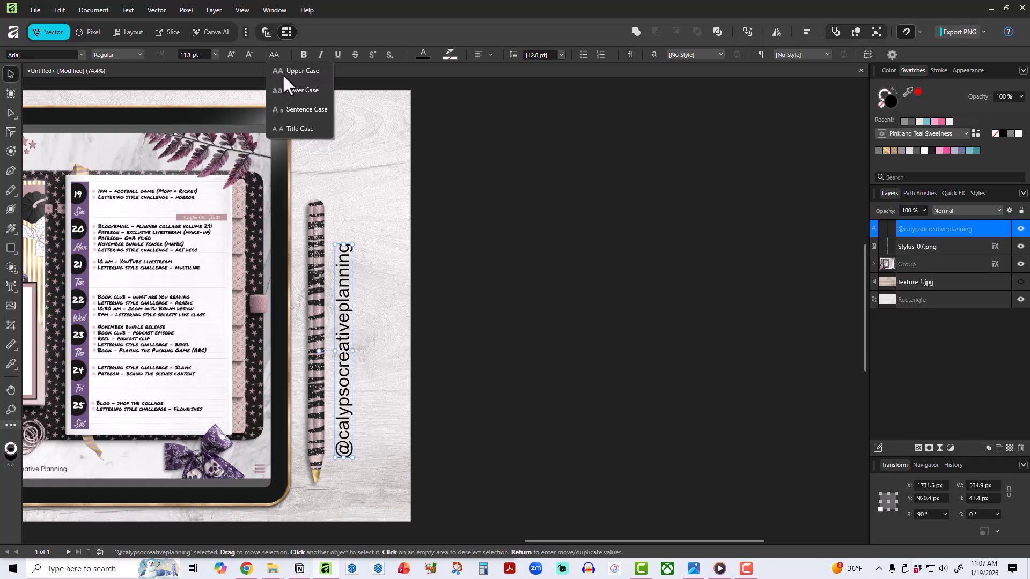
click(282, 73)
drag(343, 169, 344, 225)
drag(345, 289, 344, 293)
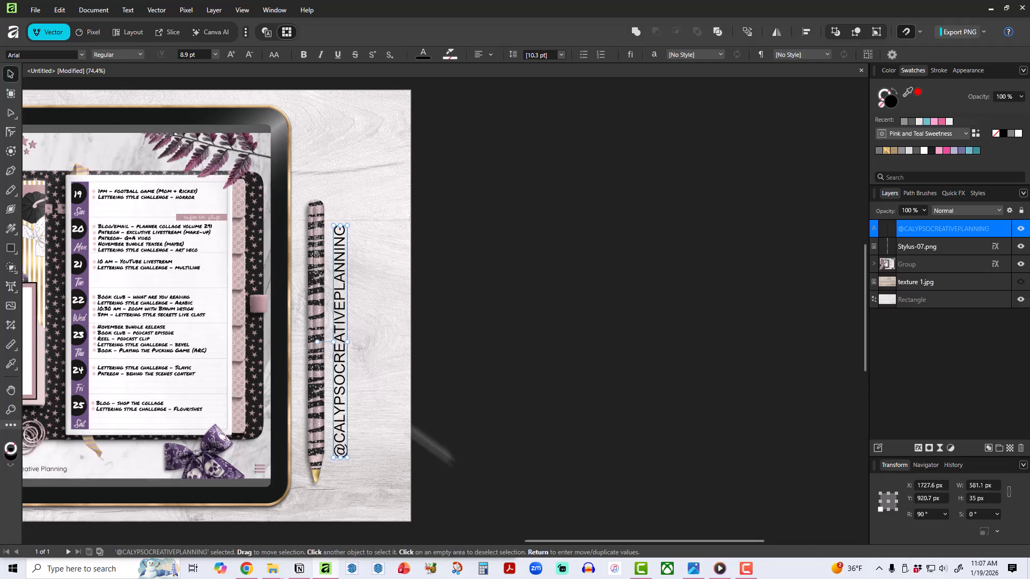
Set the vertical handle in the favourite font Quicksand Bold and nudge it slightly closer to the stylus, to about X 1726 px.
mouse_move(557, 542)
mouse_down()
mouse_move(459, 533)
mouse_move(377, 504)
mouse_up()
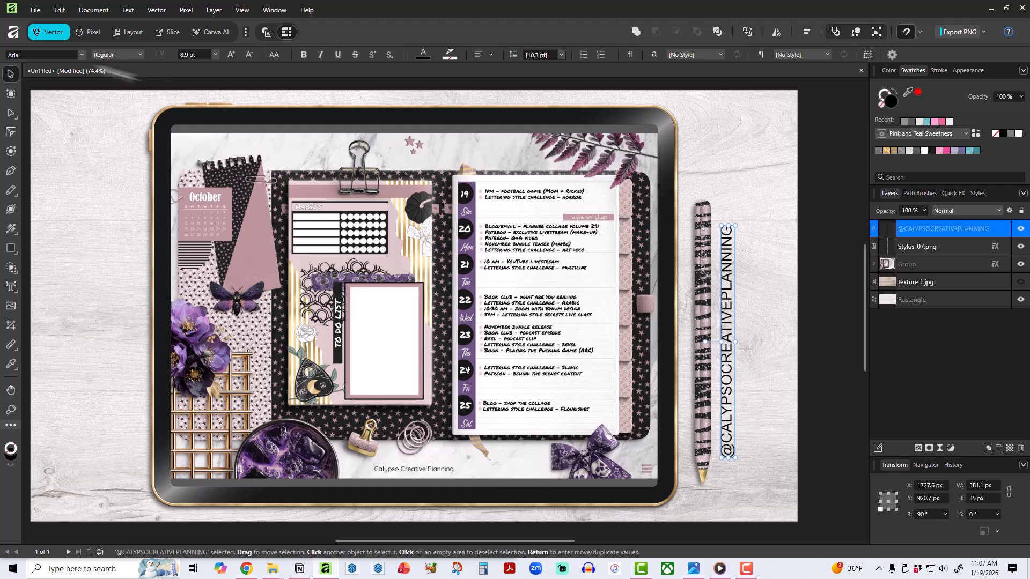
click(82, 55)
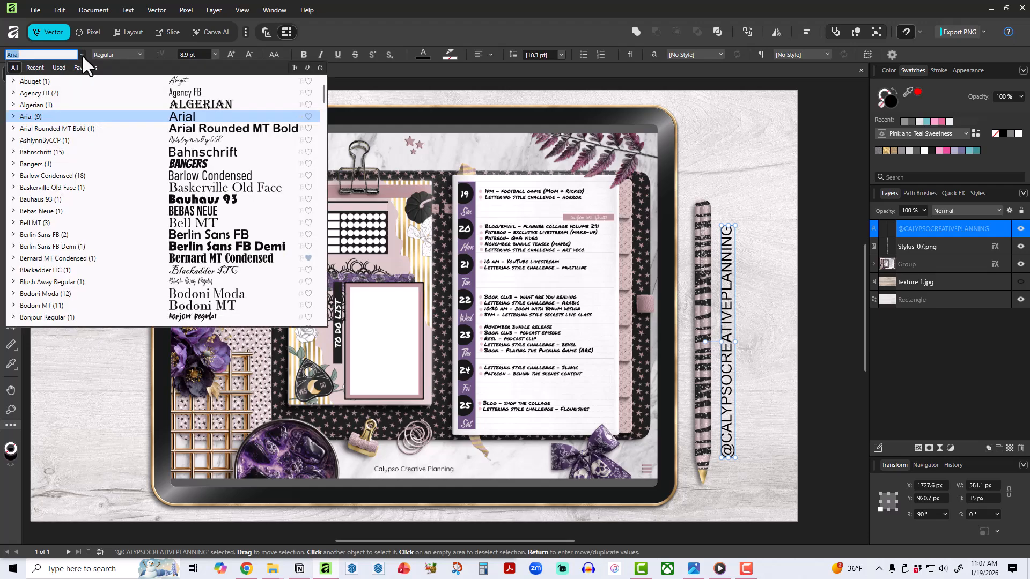
click(84, 67)
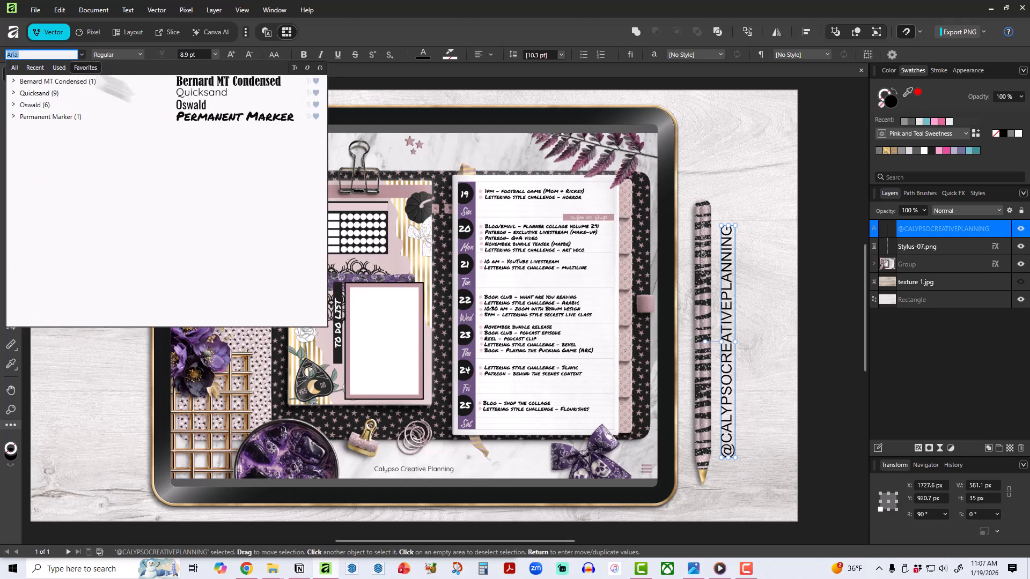
click(204, 94)
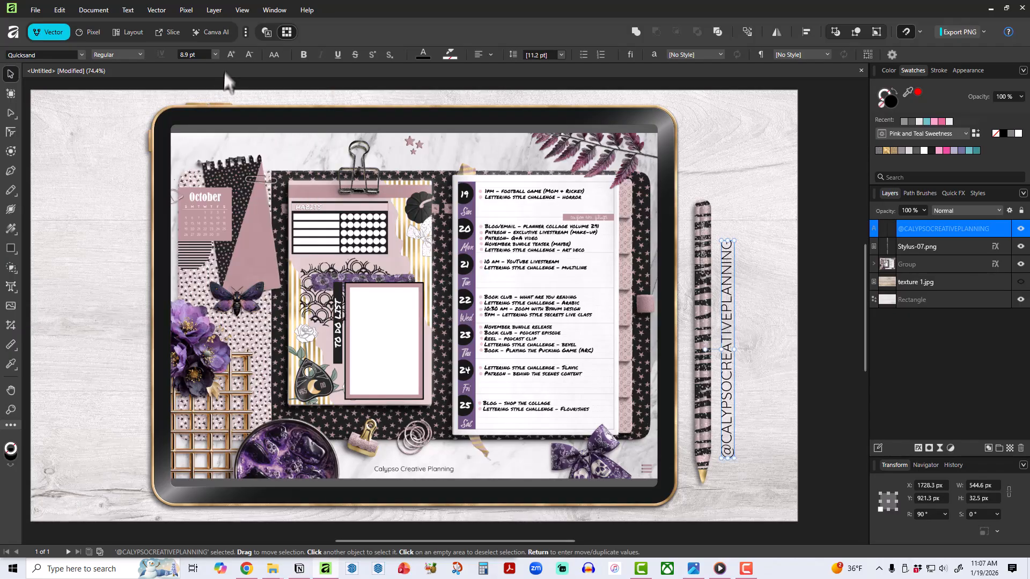
click(303, 55)
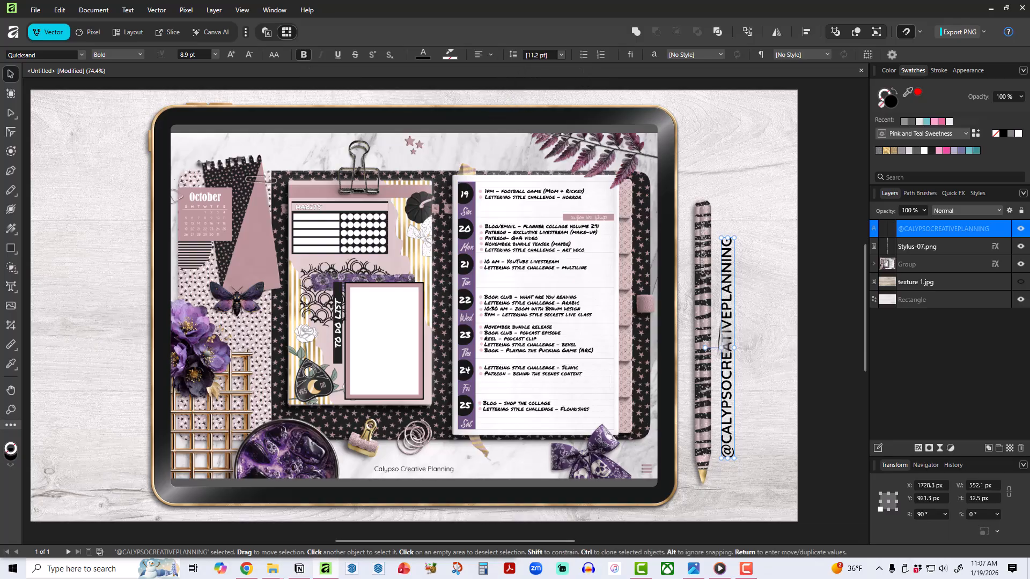
drag(729, 343, 727, 343)
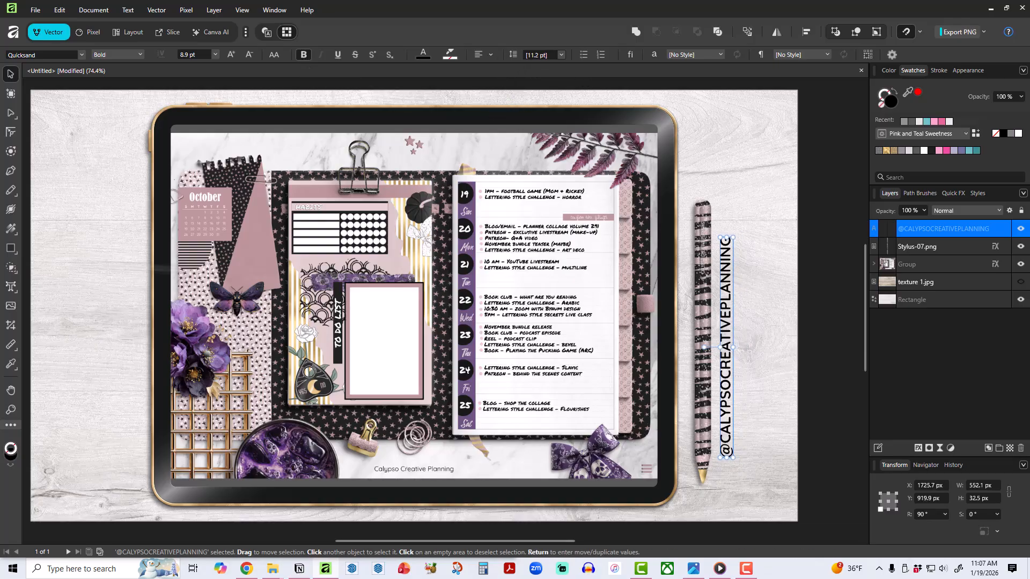
click(9, 288)
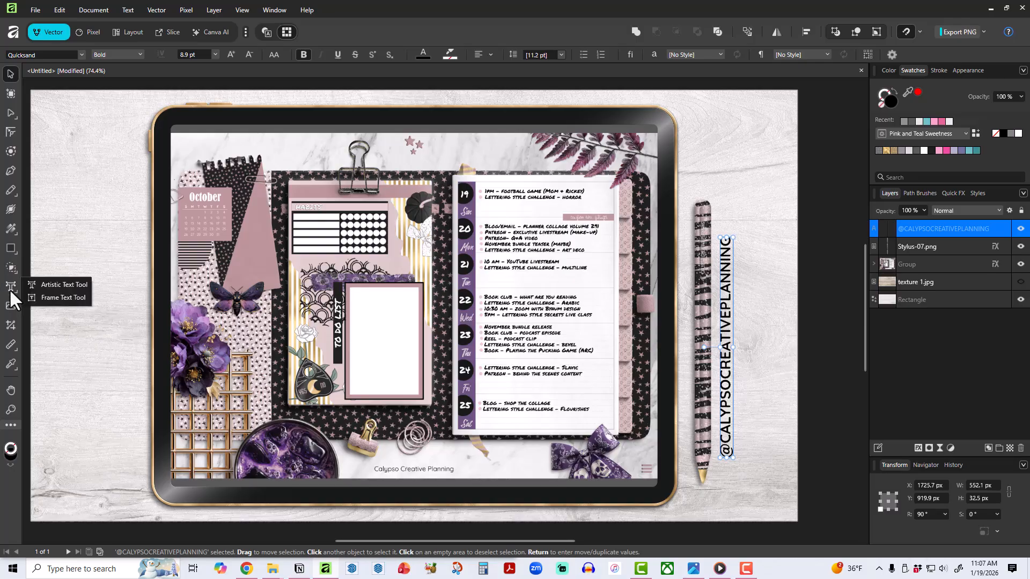
click(45, 298)
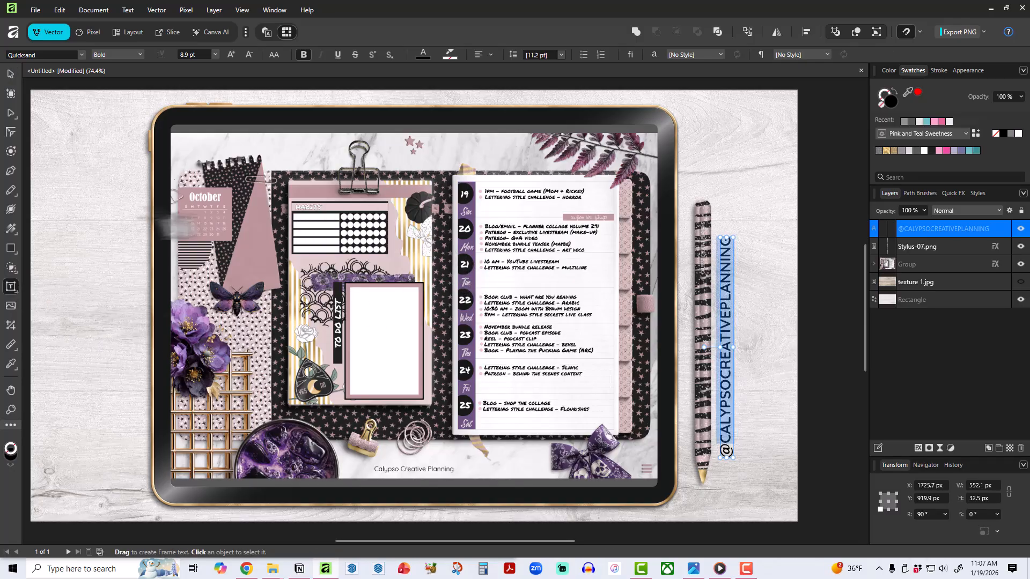
drag(94, 213, 430, 237)
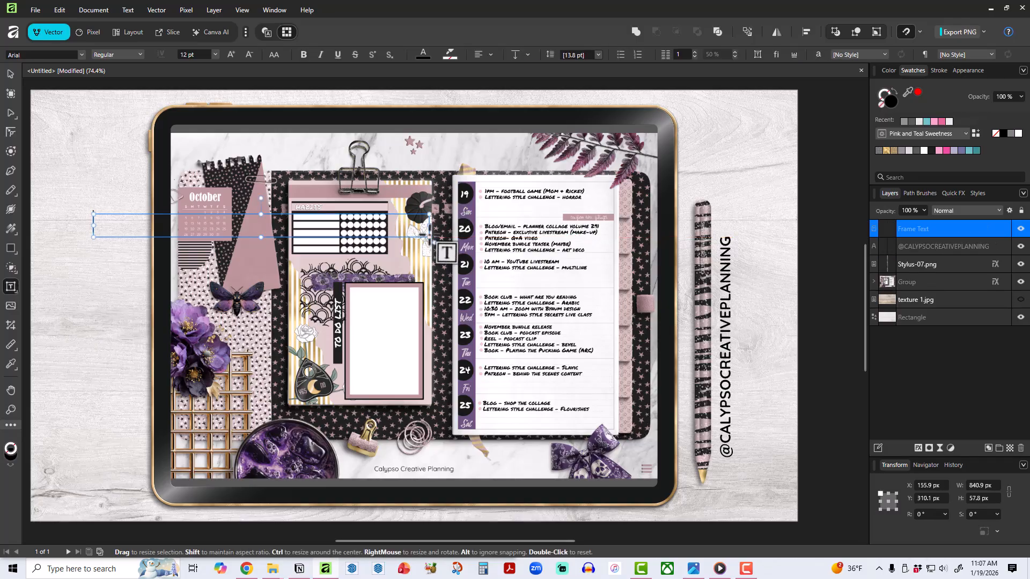
text(@calypsocreativeplanning)
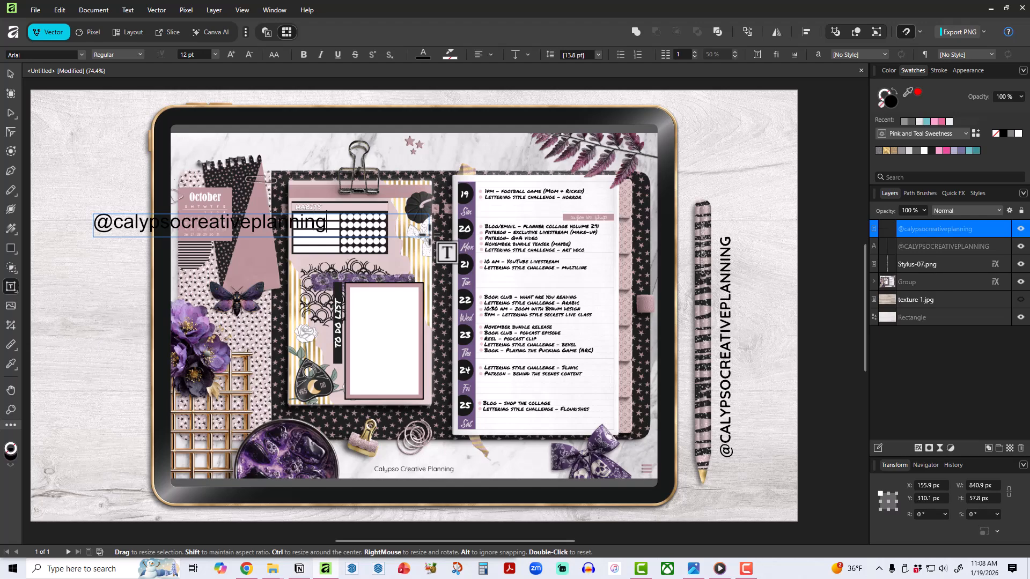
key(Escape)
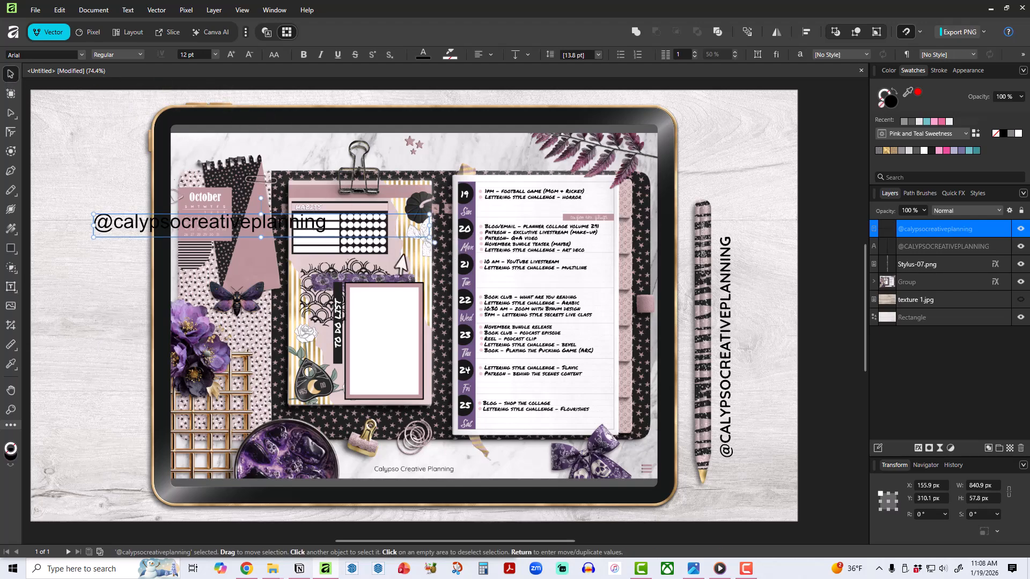
Resize the text frame to about 771 × 77 px, rotate it 90° to read upward, and place it right of the upper-case handle.
drag(428, 237, 401, 240)
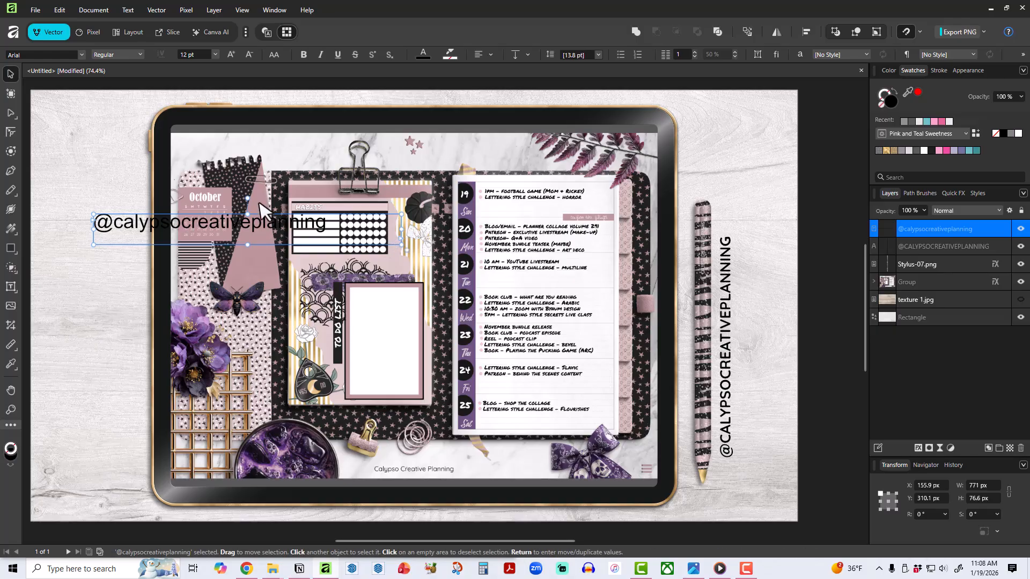
drag(247, 198, 210, 239)
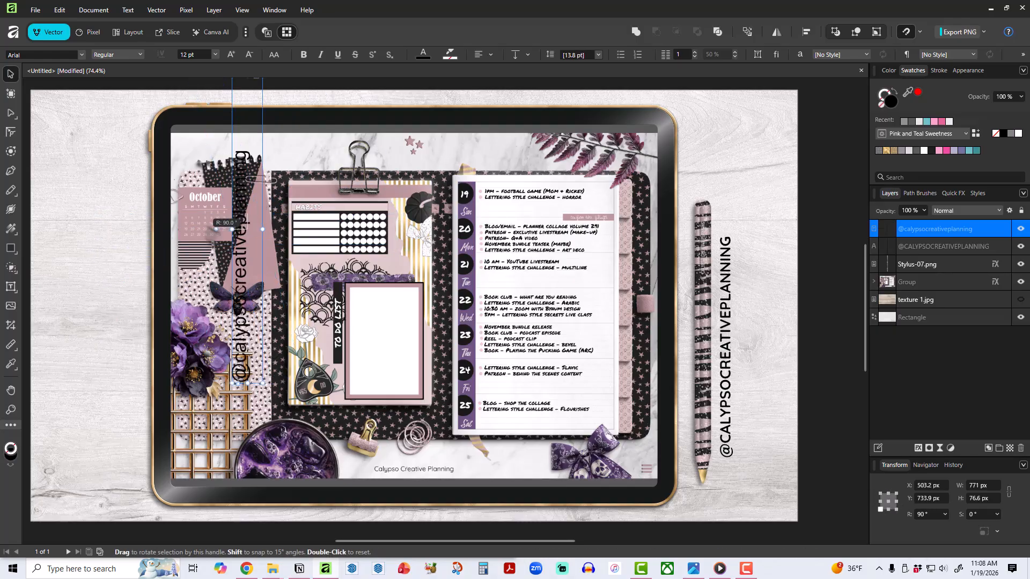
mouse_move(246, 273)
mouse_down()
mouse_move(667, 321)
mouse_move(756, 370)
mouse_up()
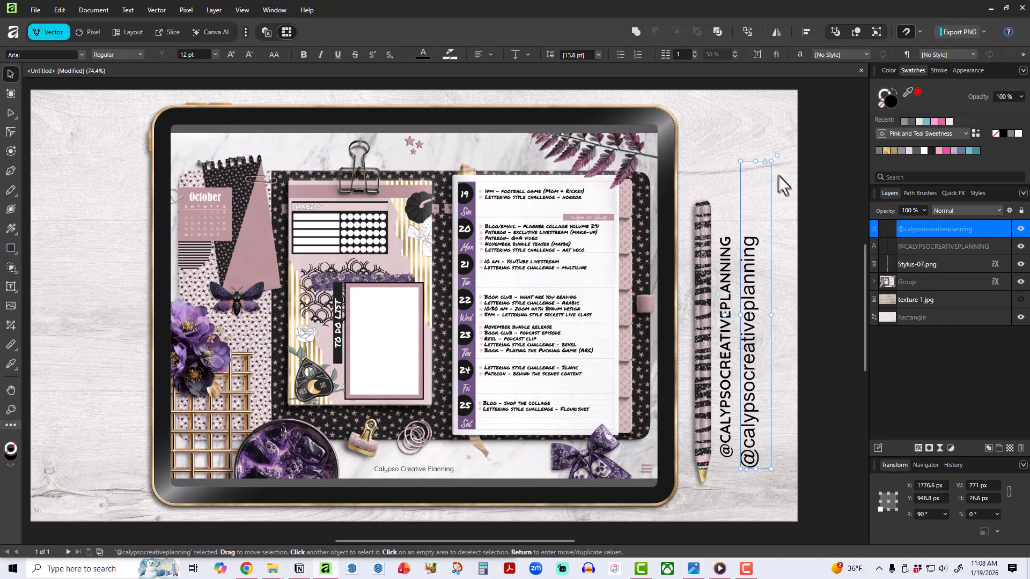
Enlarge the rotated text frame to about 1080 × 194 px, filling the strip right of the stylus, and centre its text both ways.
drag(770, 161, 795, 94)
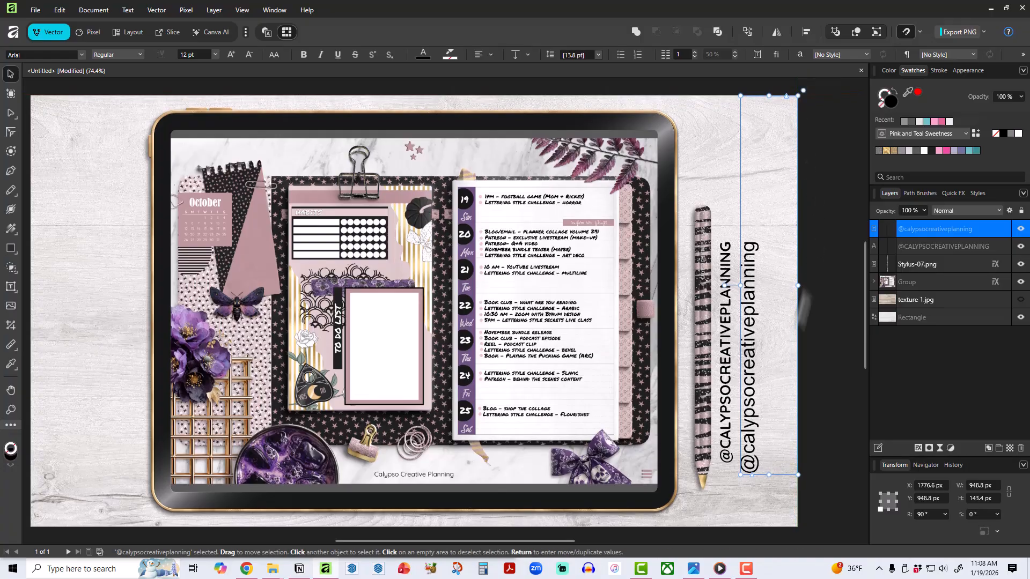
drag(740, 475, 721, 511)
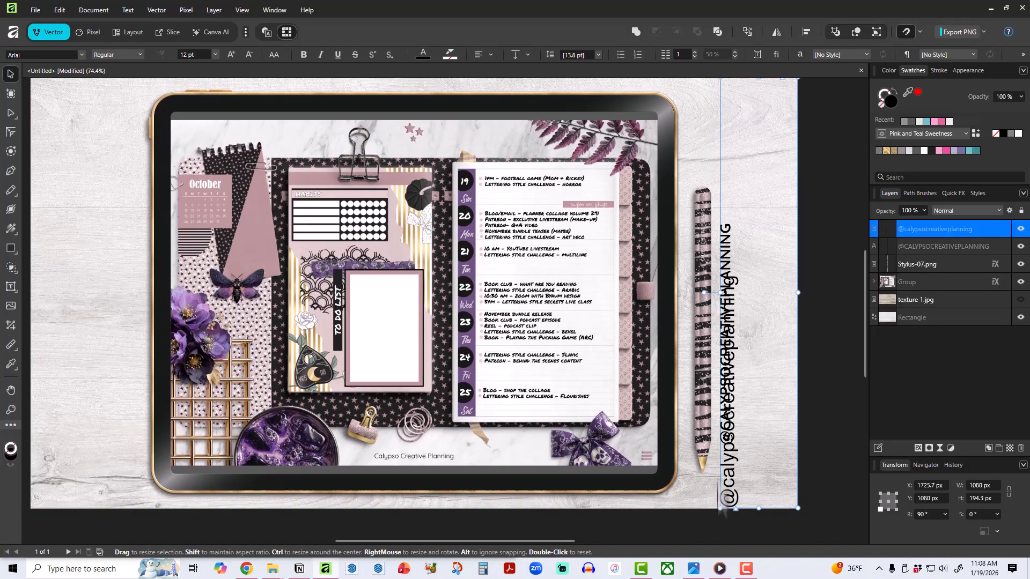
click(516, 53)
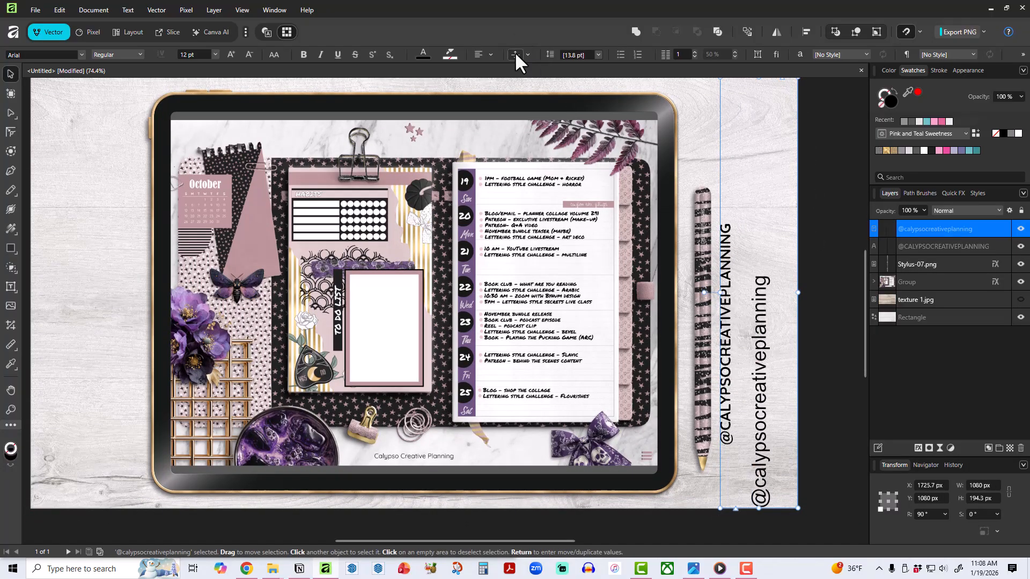
click(477, 54)
scroll(829, 316, up, 1)
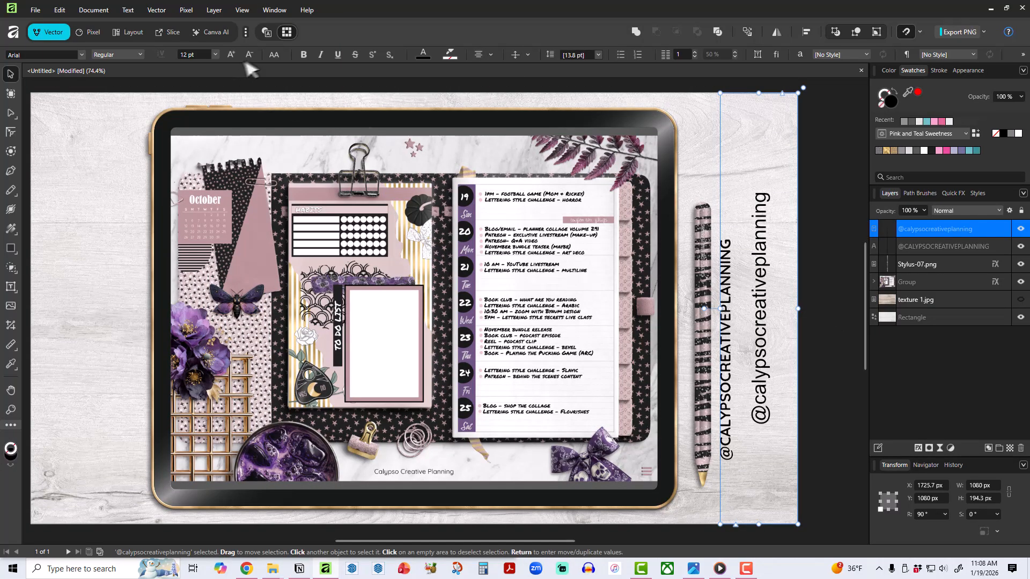
Format the framed handle text as Quicksand Bold in upper case.
click(305, 55)
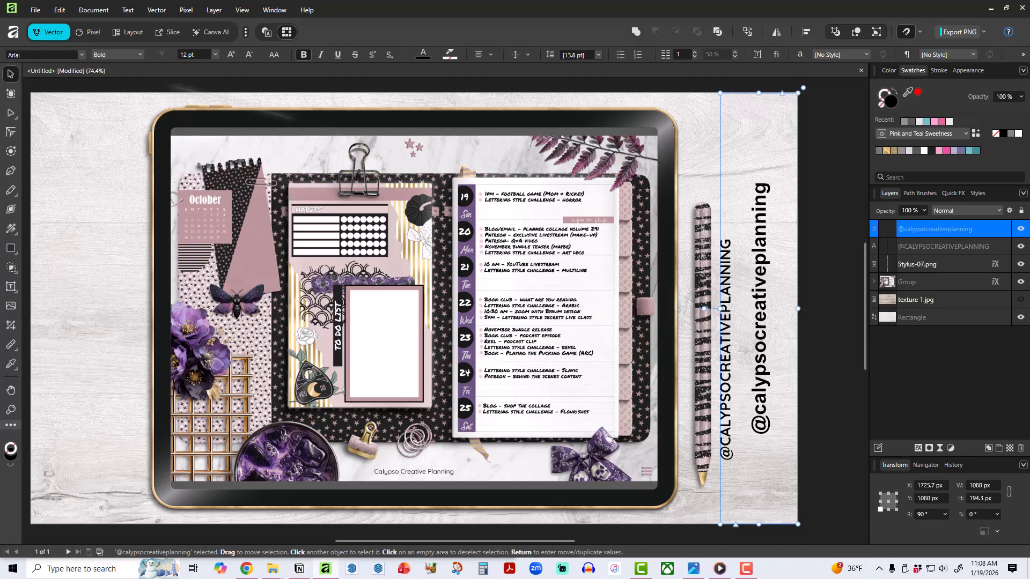
click(81, 55)
click(85, 69)
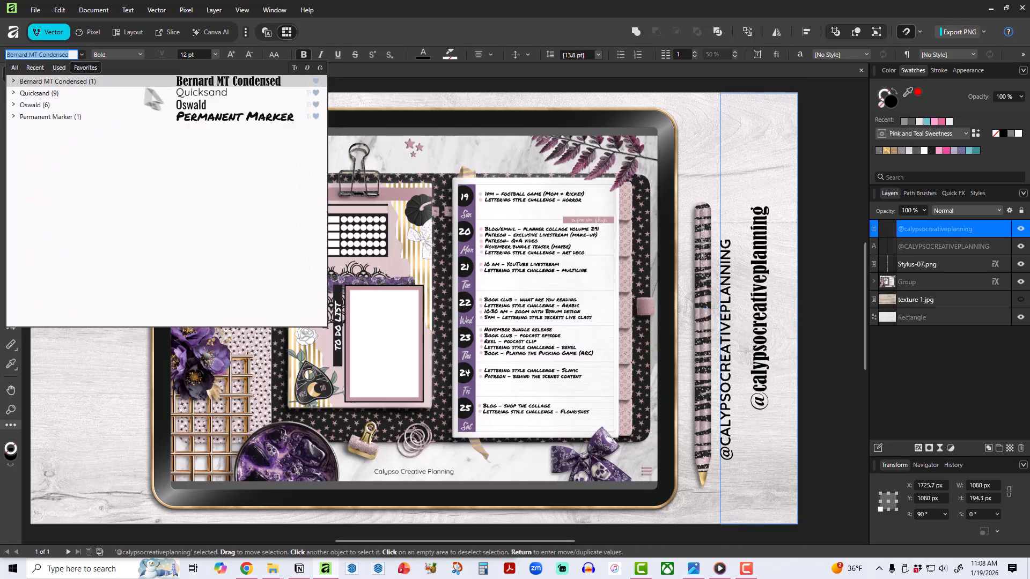
click(160, 91)
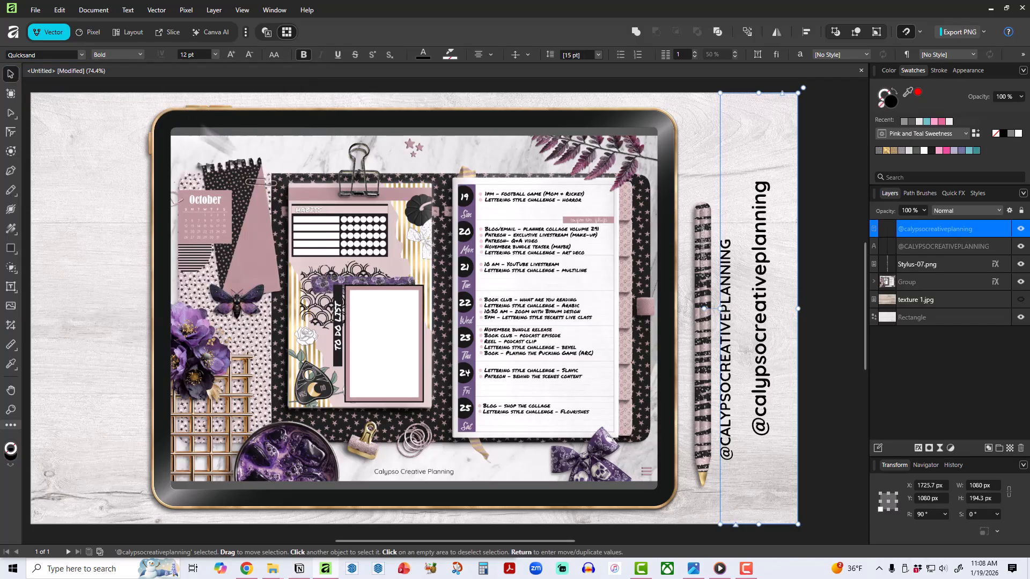
click(276, 54)
click(290, 72)
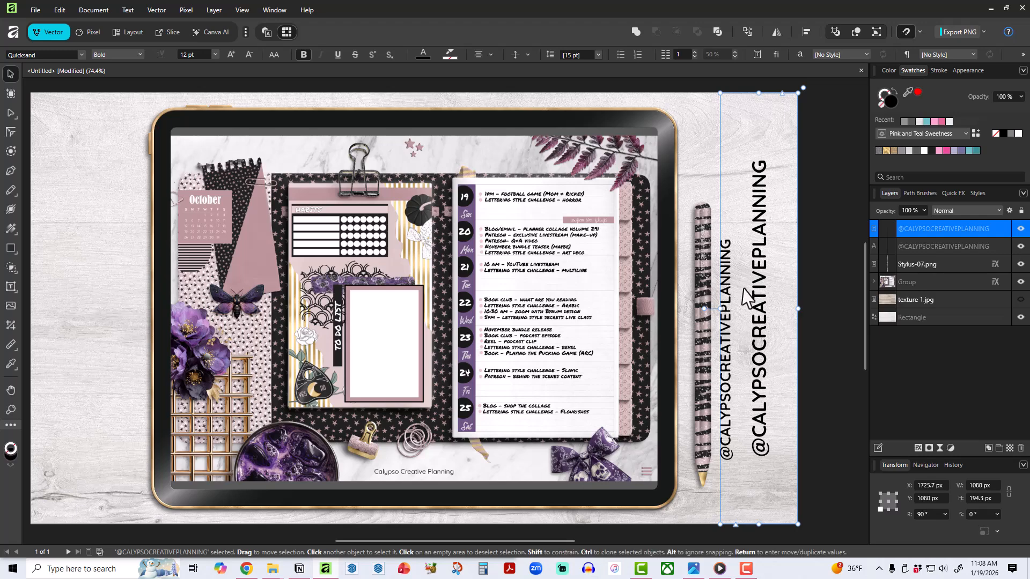
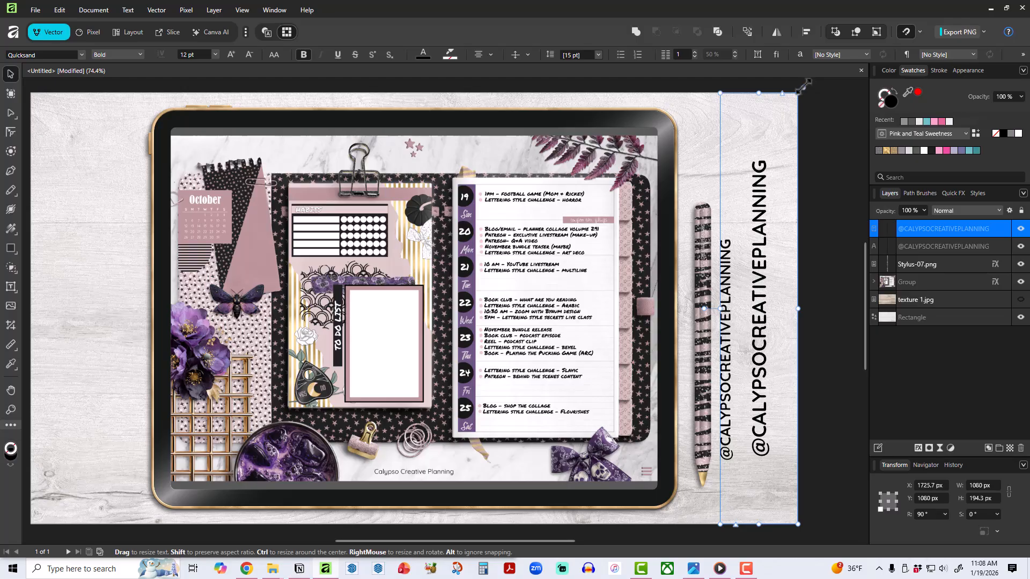
Delete the larger framed handle text in the strip along the canvas's right edge.
drag(797, 93, 794, 126)
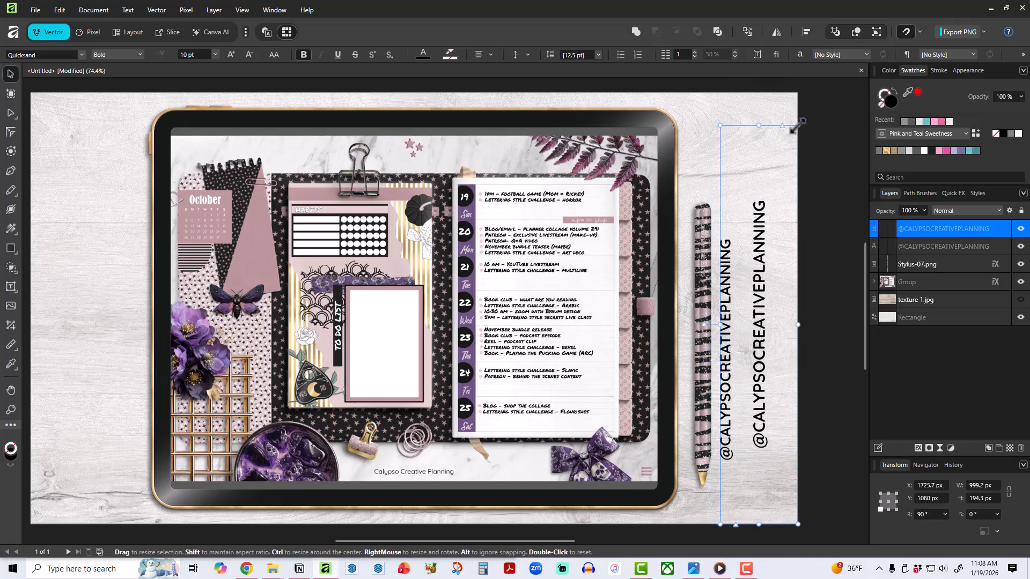
key(Delete)
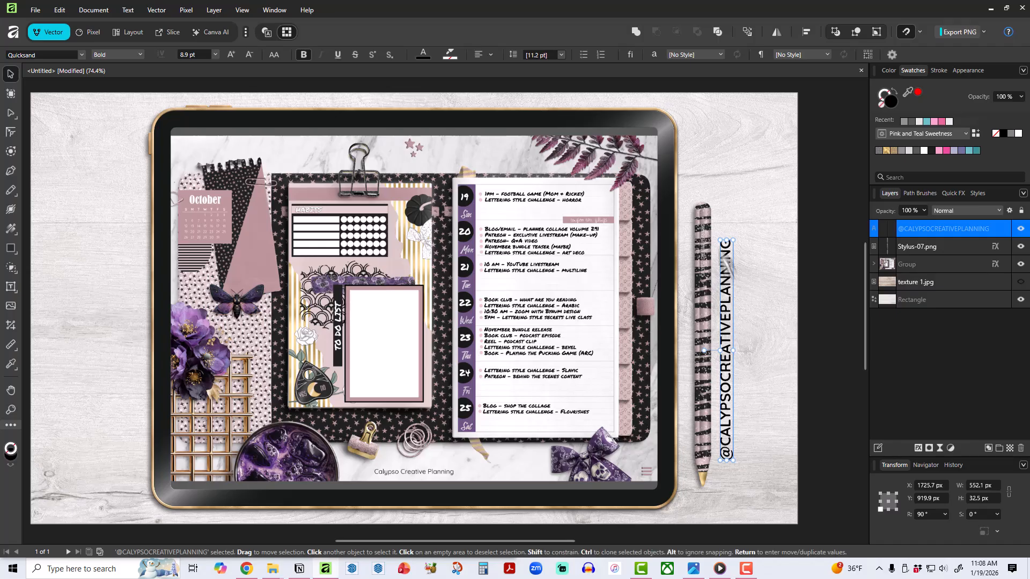
Centre-align the remaining vertical handle text and move it slightly upward beside the stylus.
click(493, 54)
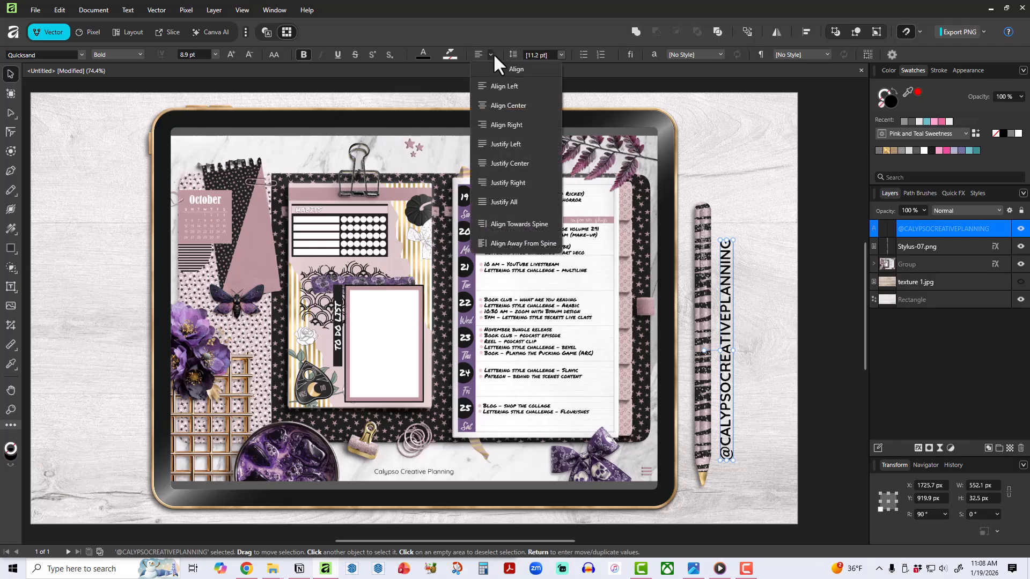
click(498, 105)
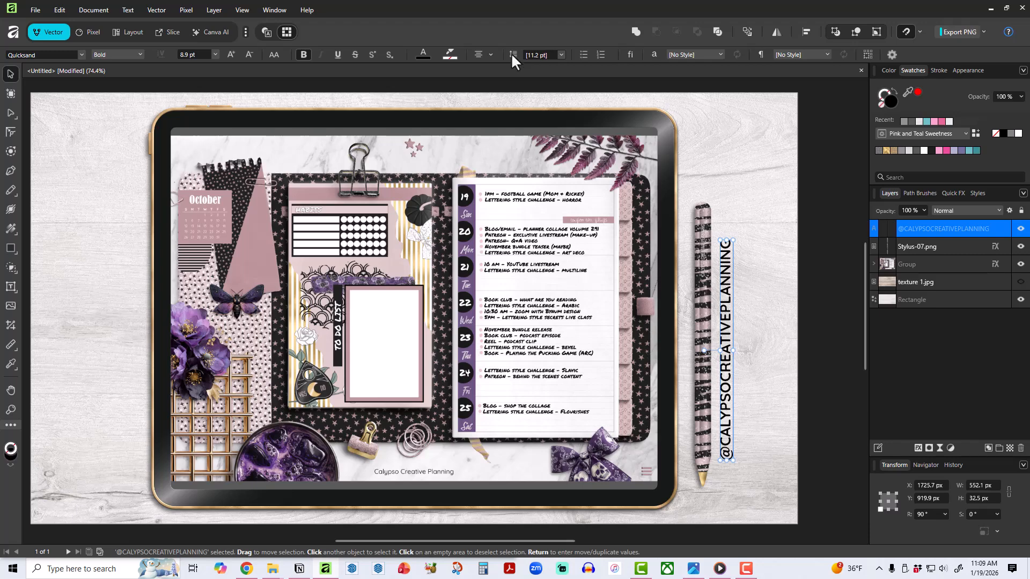
click(560, 55)
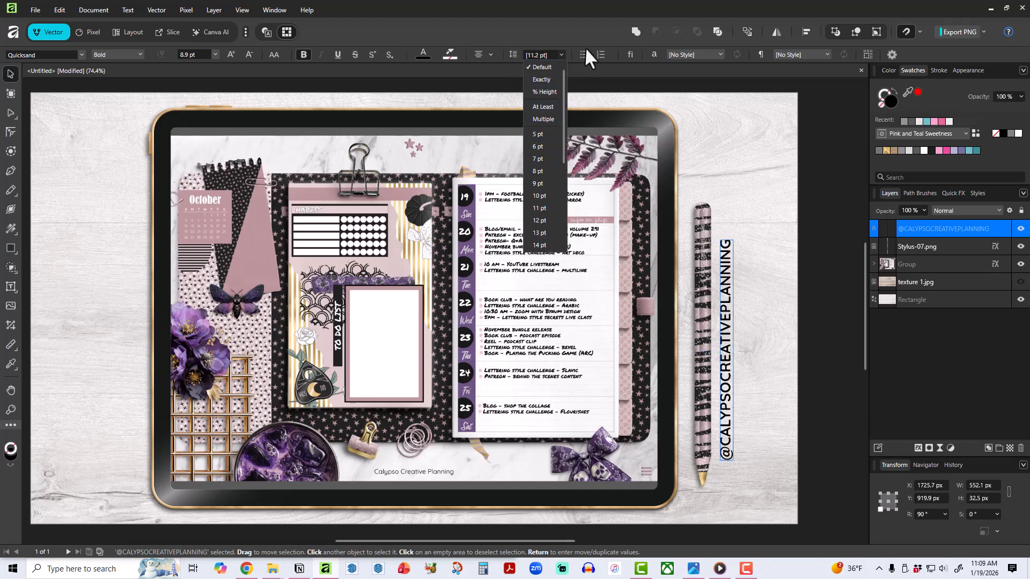
click(586, 29)
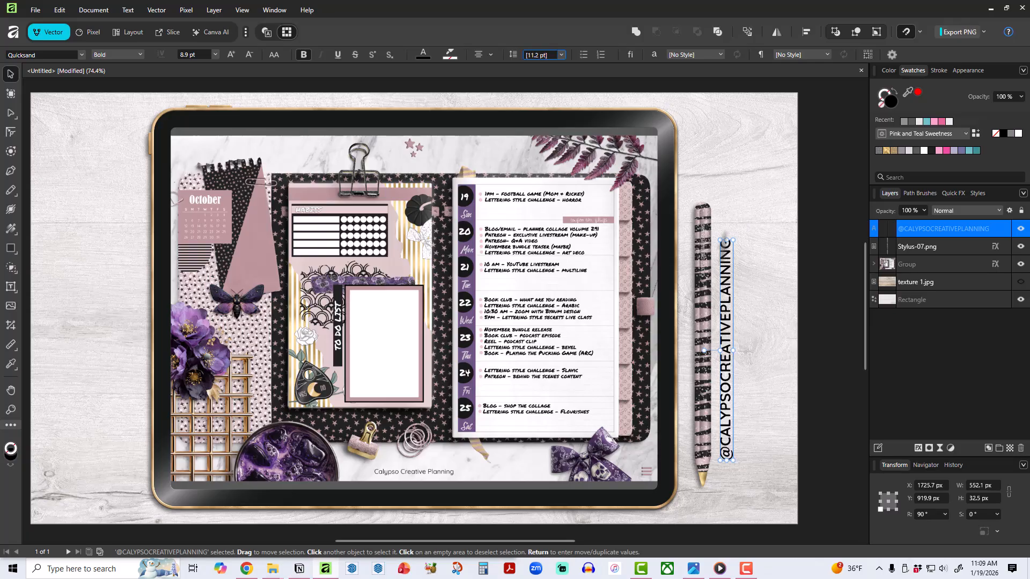
drag(724, 393, 723, 387)
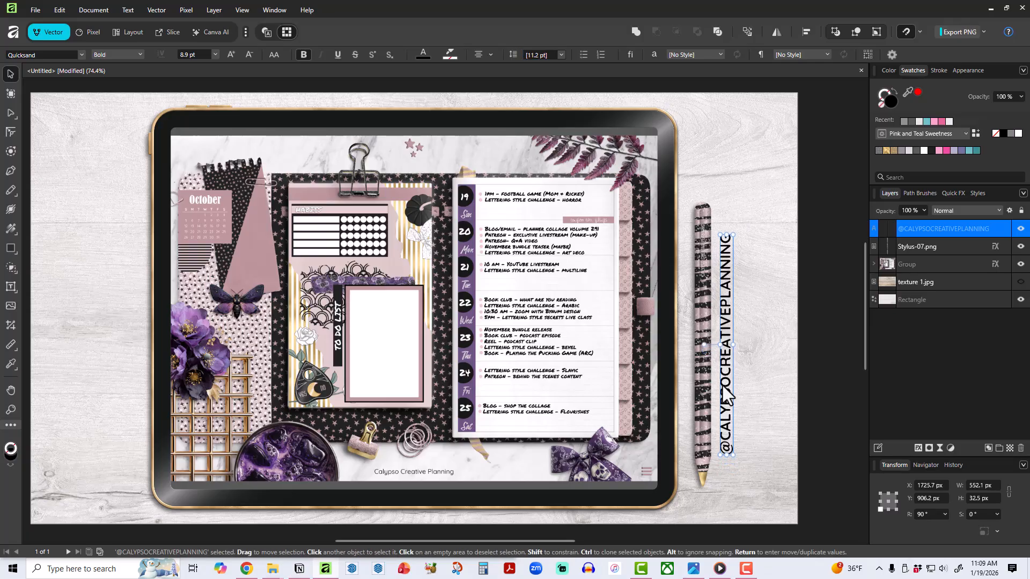
click(822, 322)
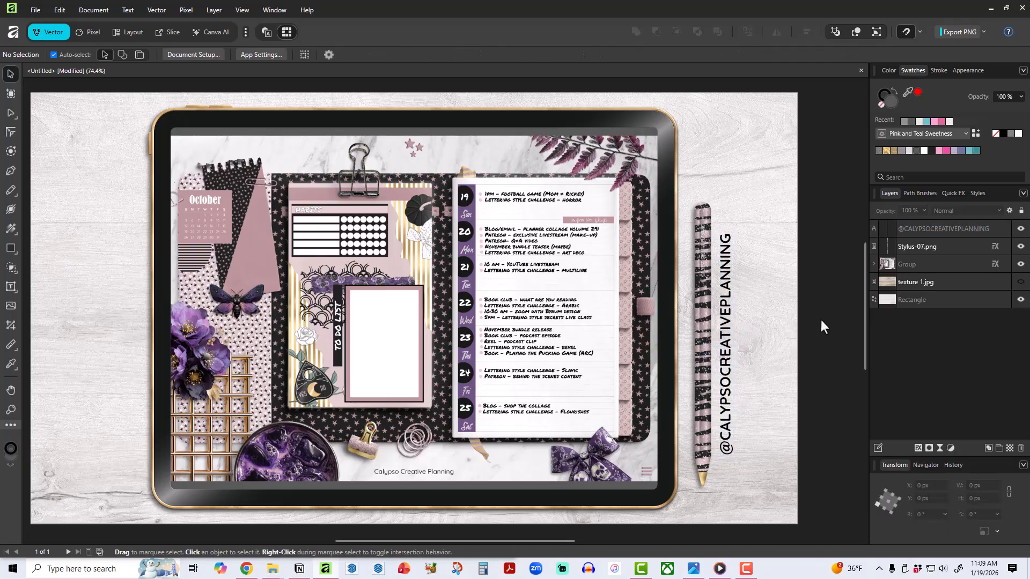
Place Highlighter-1.png from the Accessories_Highlighters folder at about 546 × 286 px, rotated about -65°, at the canvas's lower left beside the tablet.
drag(566, 539, 546, 537)
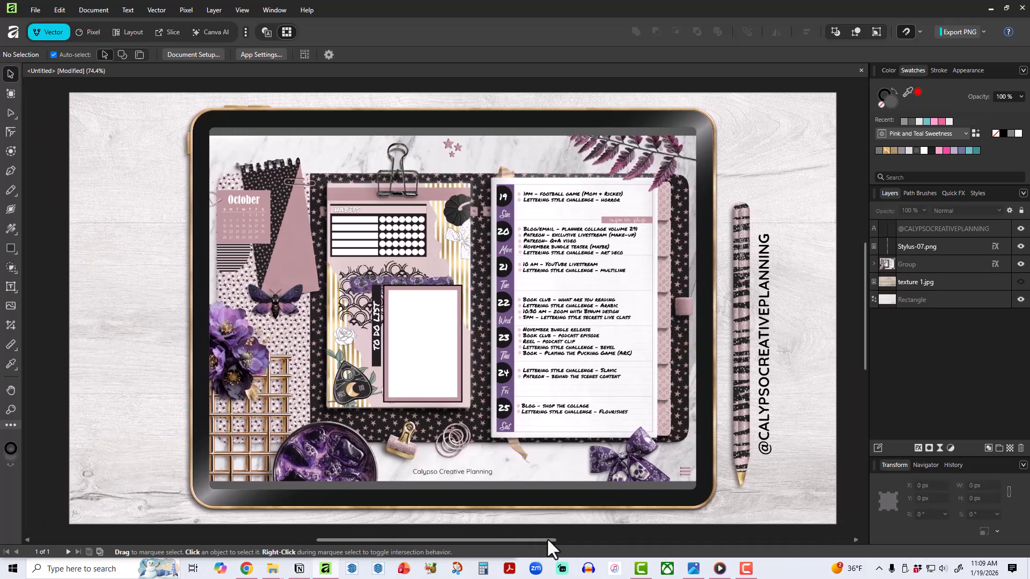
click(10, 309)
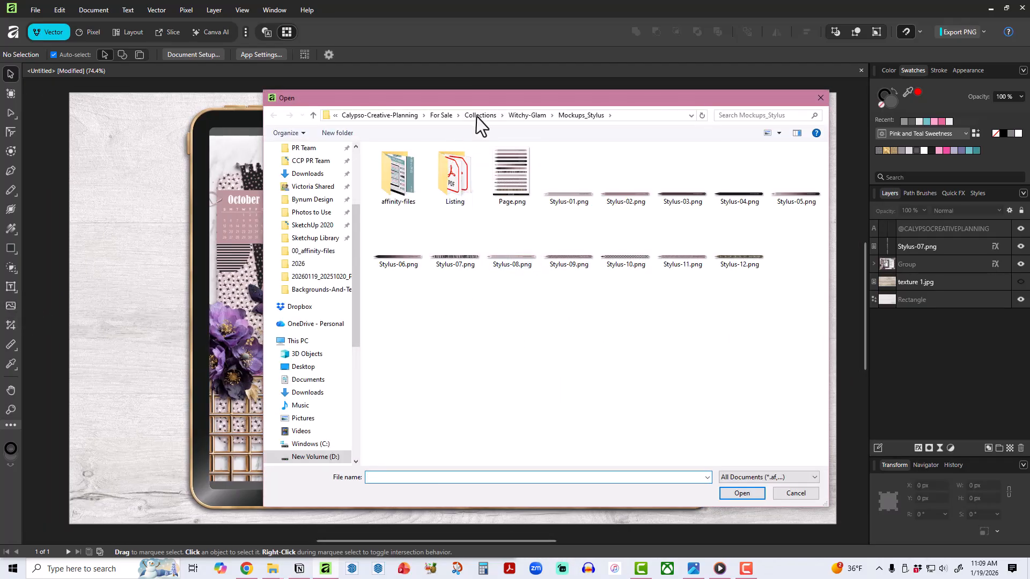
click(513, 114)
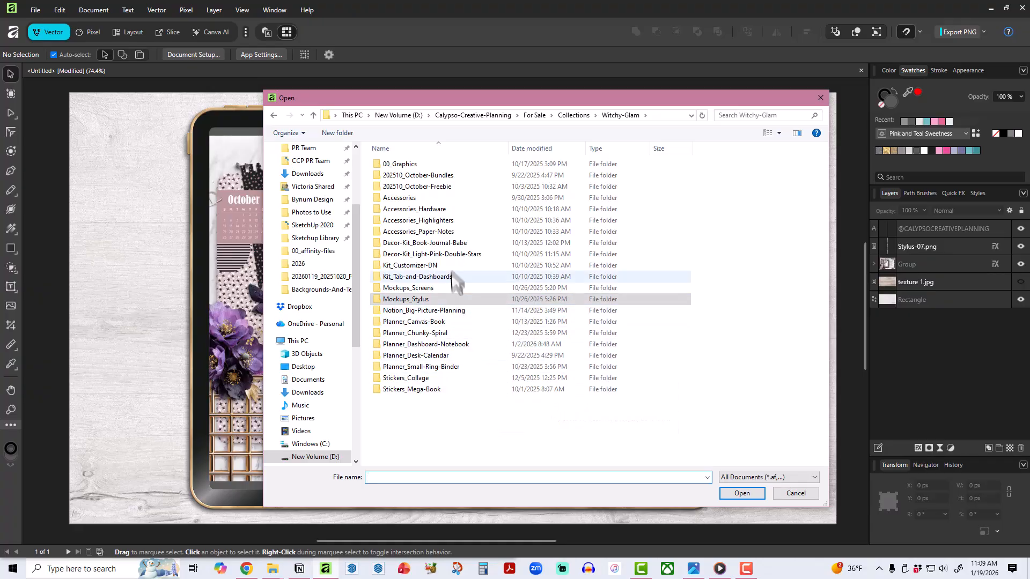
double_click(449, 219)
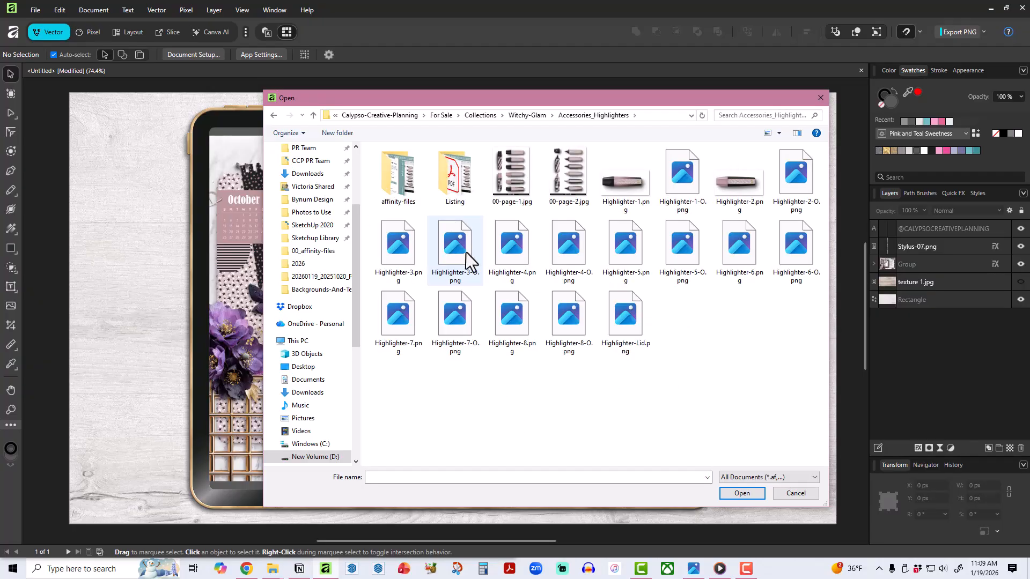
double_click(619, 176)
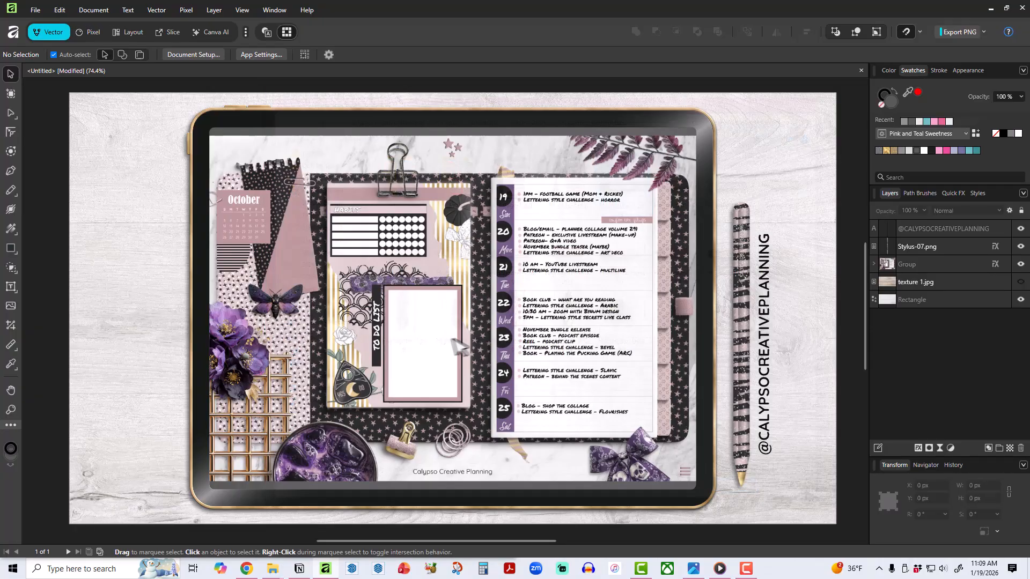
mouse_move(292, 280)
mouse_down()
mouse_move(509, 408)
mouse_move(502, 388)
mouse_up()
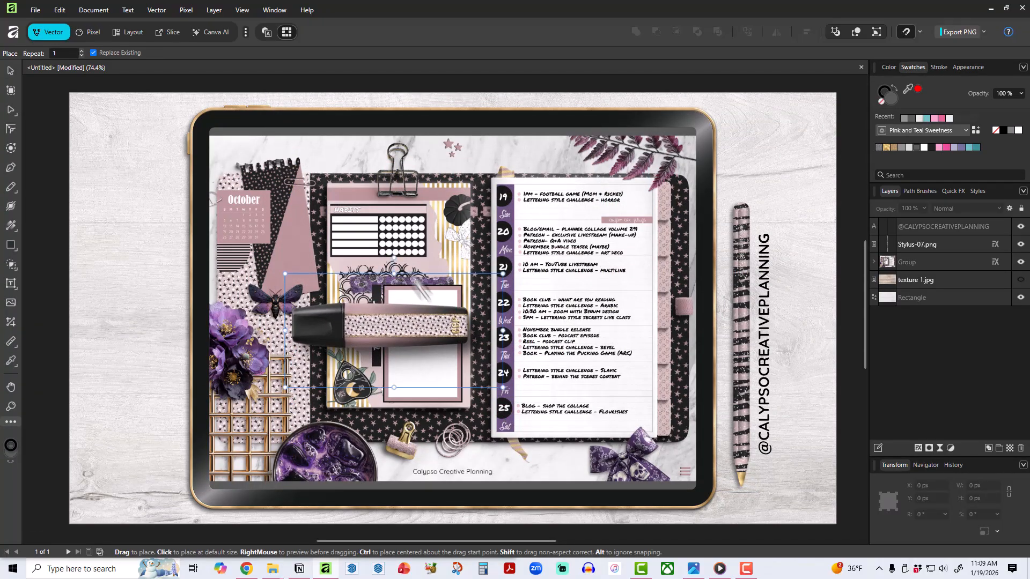
drag(393, 258, 460, 299)
drag(418, 367, 124, 463)
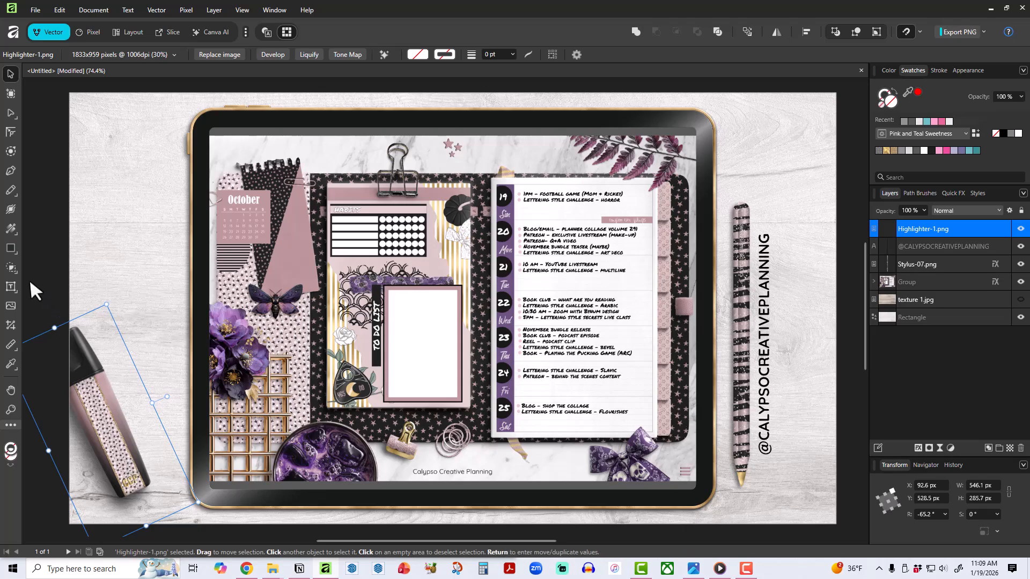
Place Chunky-Clip-8.png from the Accessories_Hardware folder at about 178 × 192 px, rotated about -21°, in the canvas's upper right above the stylus.
click(11, 306)
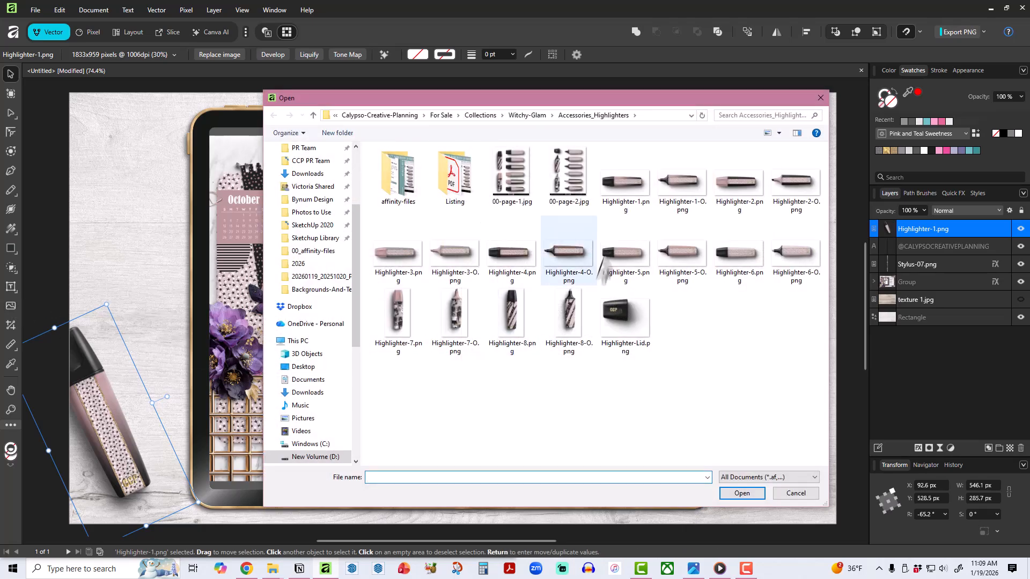
click(522, 113)
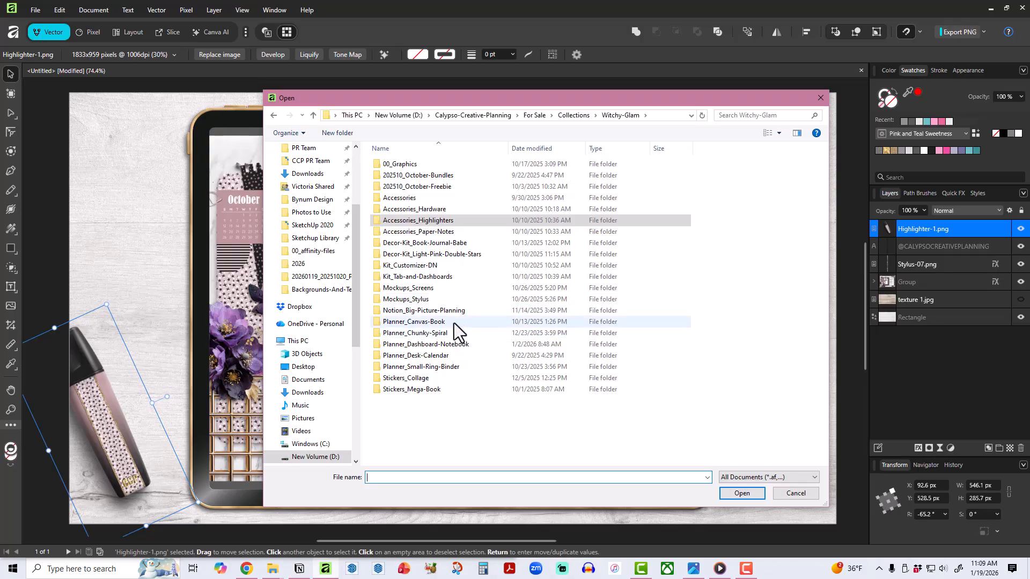
click(436, 210)
double_click(437, 212)
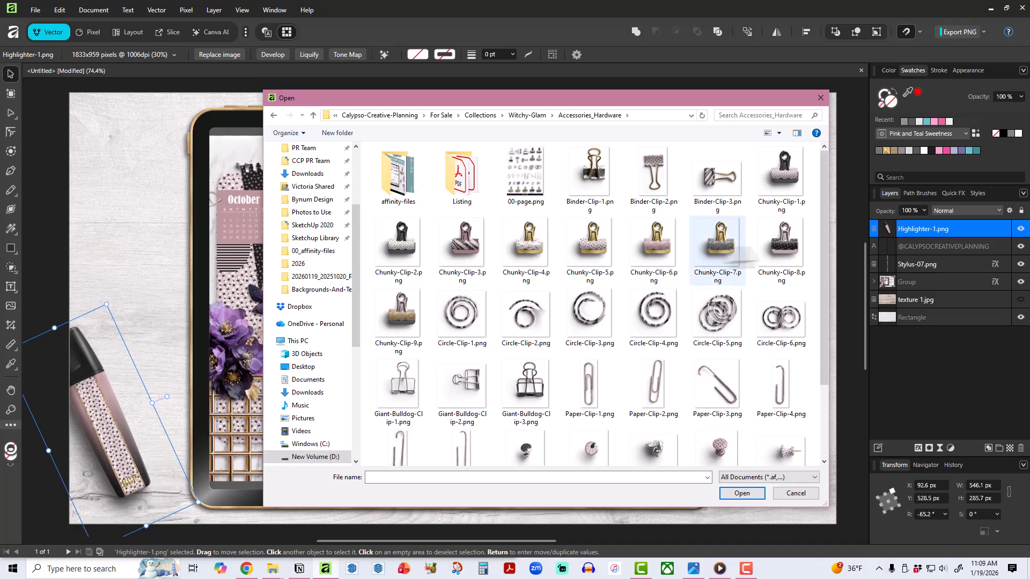
double_click(781, 244)
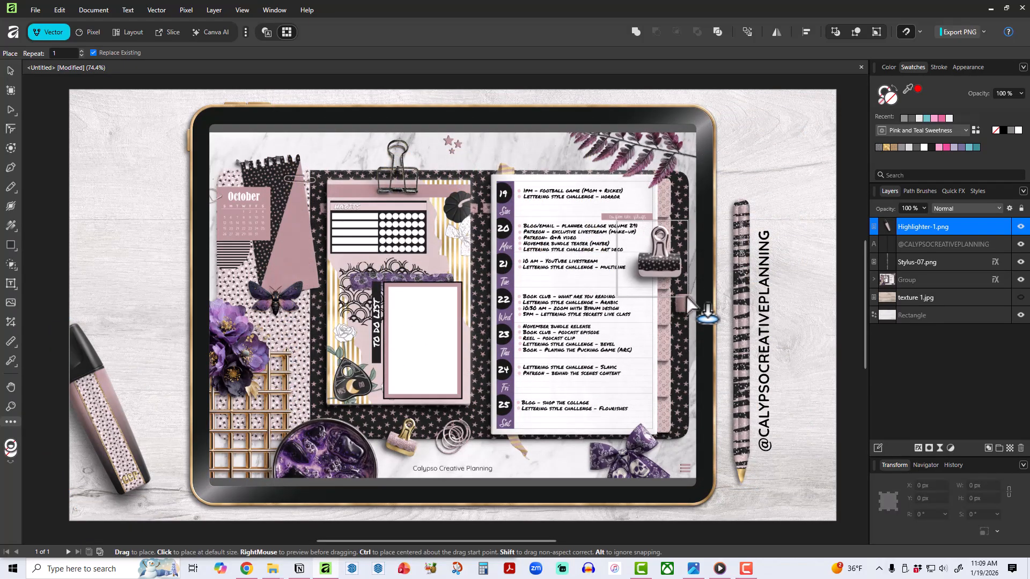
click(616, 223)
drag(652, 208, 672, 211)
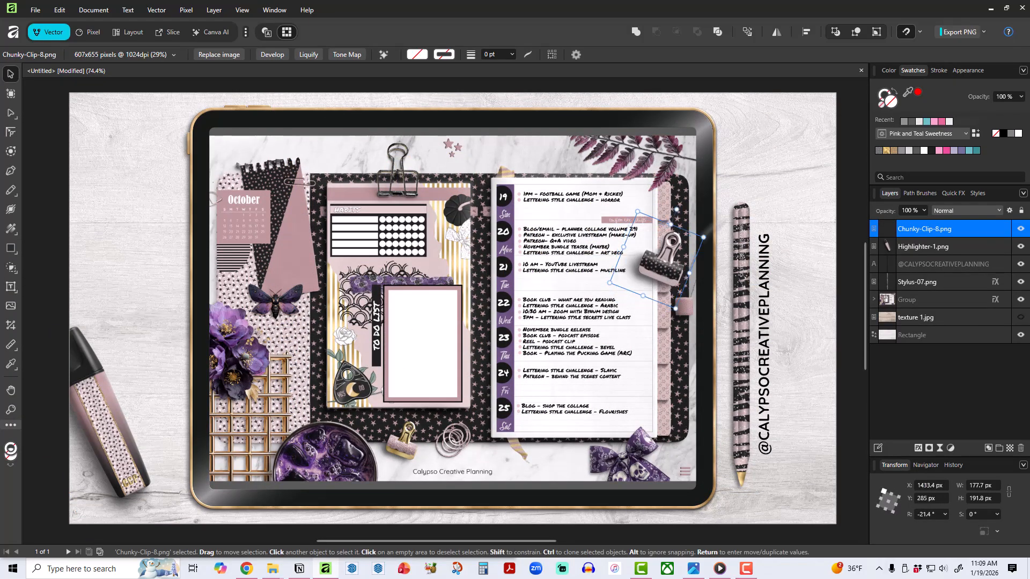
drag(653, 278, 782, 169)
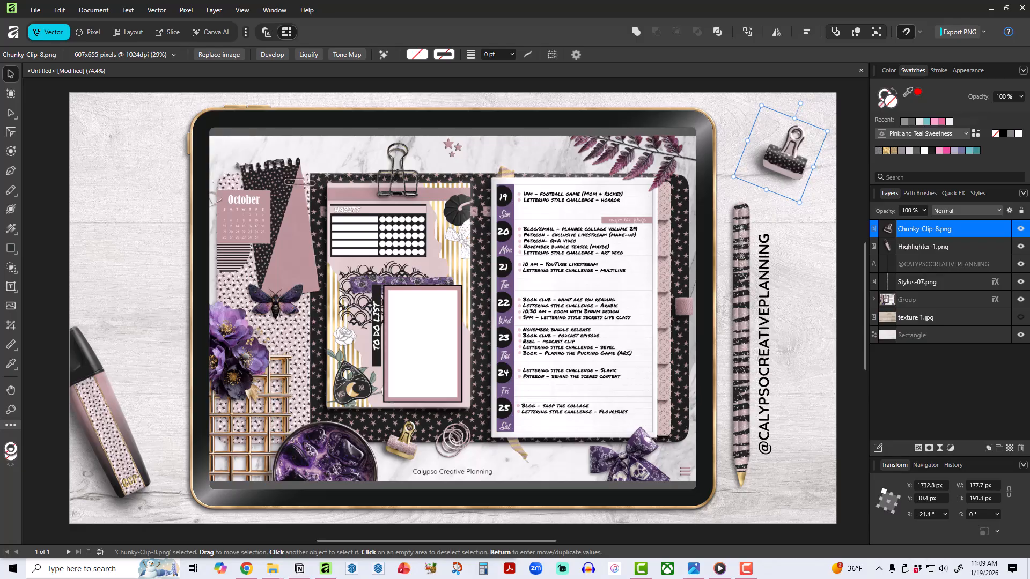
Switch to File Explorer and open the "beach cottage braided desk mats" folder under Planners > Pink Punch Studio, keeping the canvas's left side uncovered.
click(273, 569)
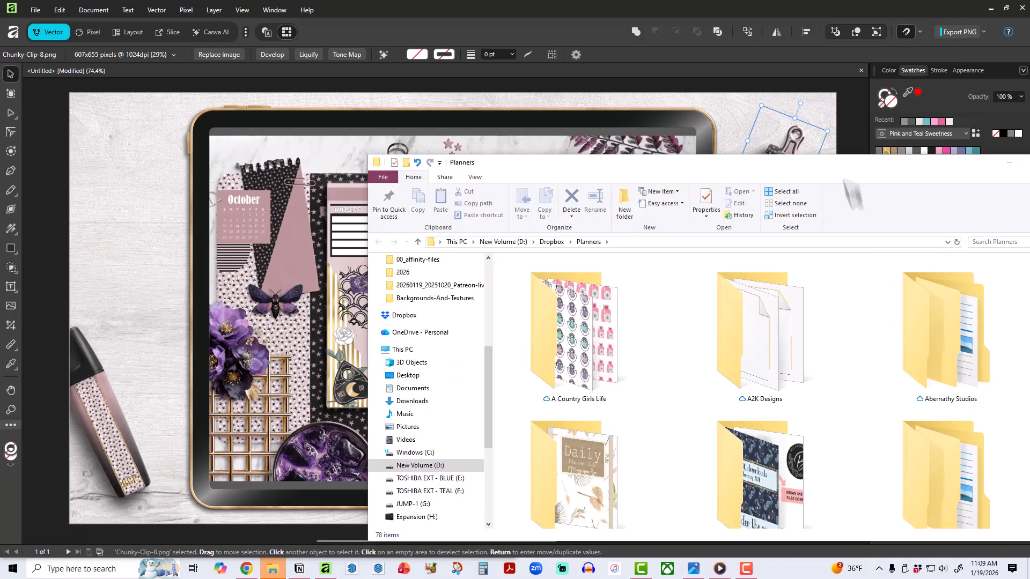
drag(839, 163, 724, 128)
scroll(735, 349, down, 10)
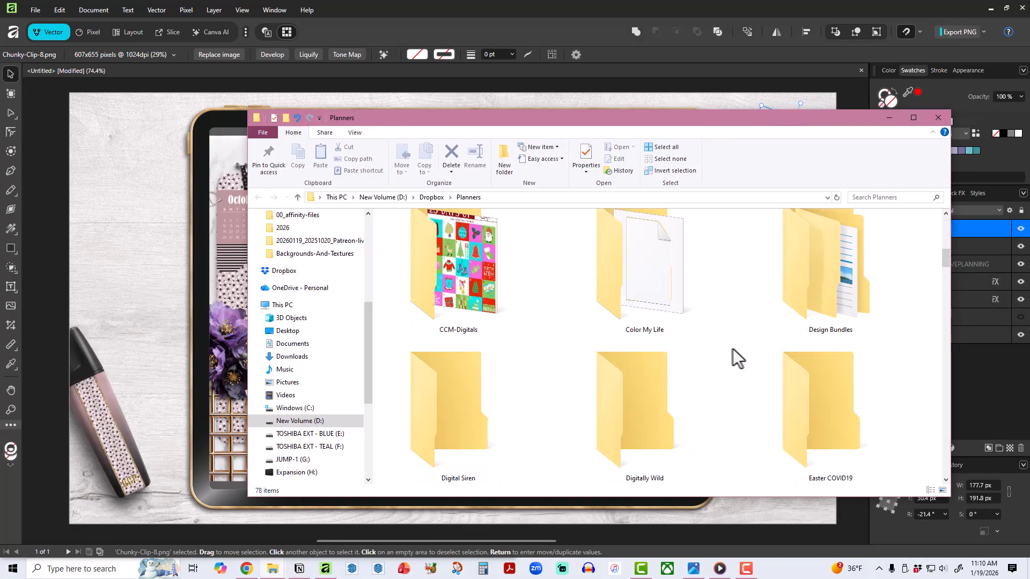
scroll(721, 348, down, 3)
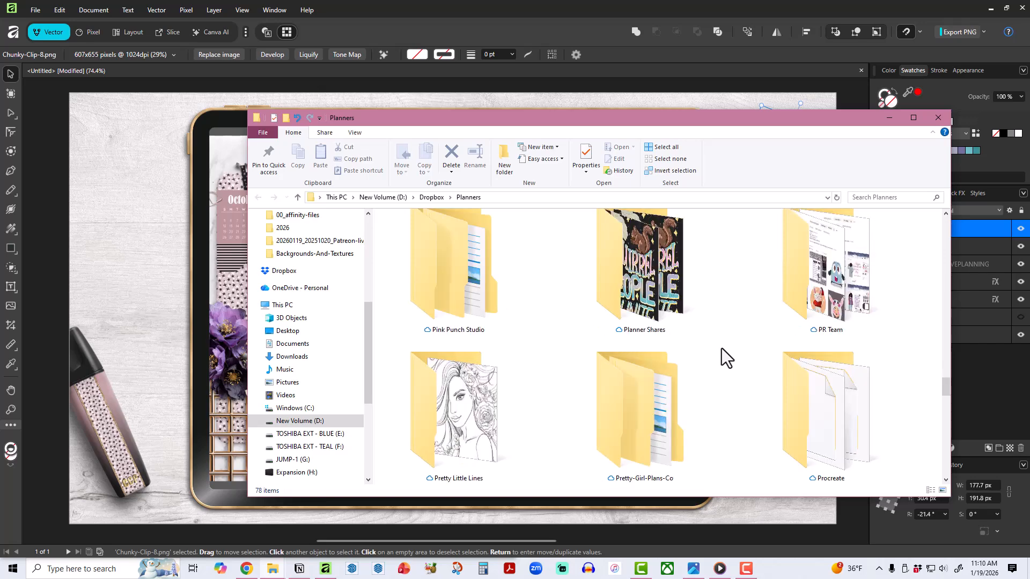
double_click(448, 273)
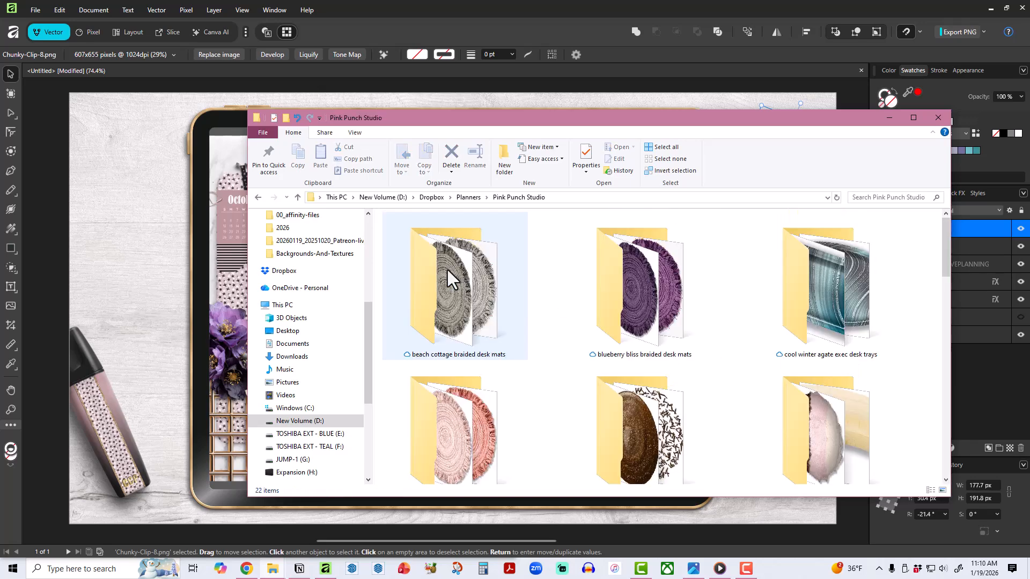
scroll(732, 362, down, 5)
scroll(732, 362, down, 5)
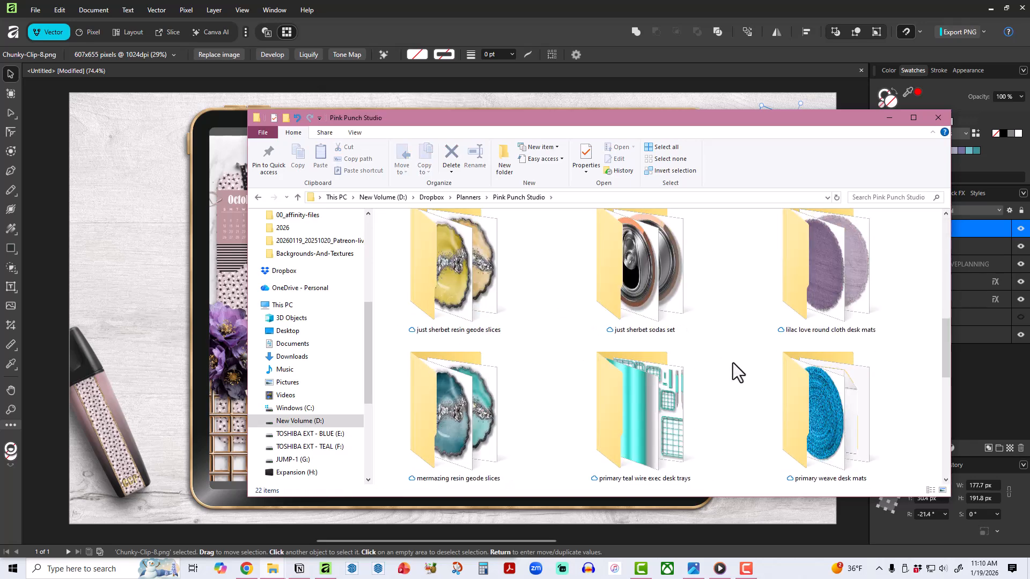
scroll(732, 363, up, 10)
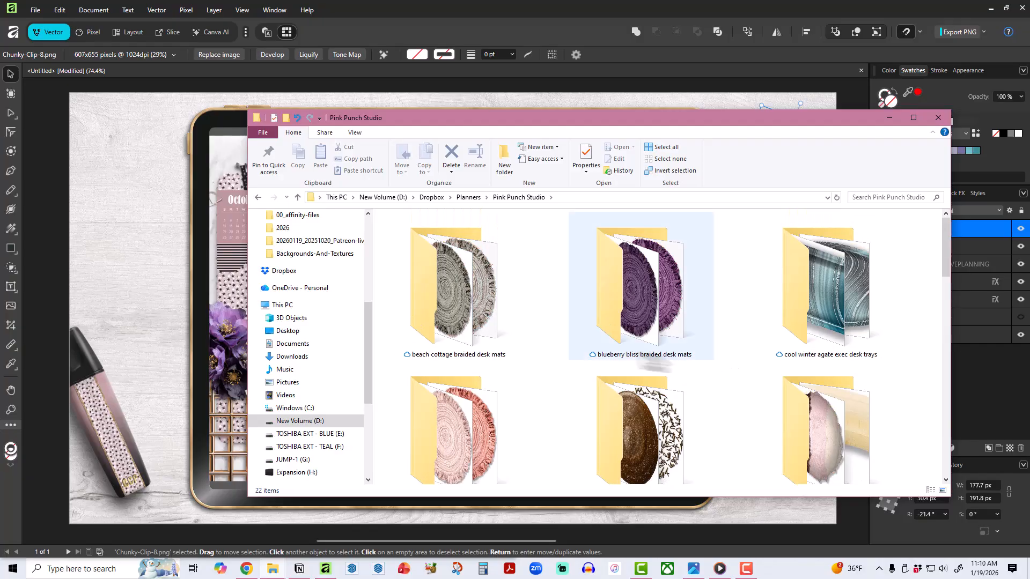
double_click(461, 306)
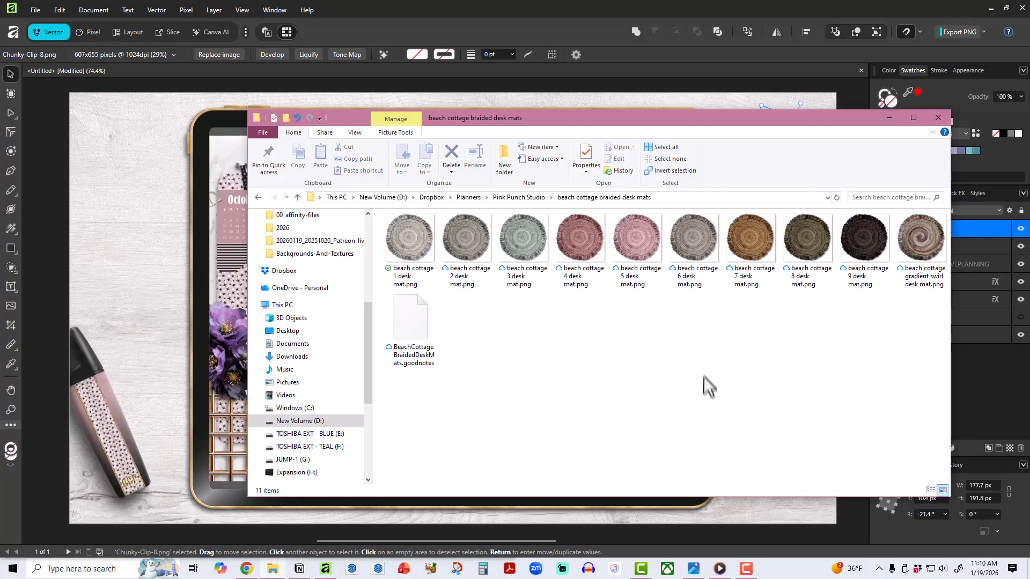
drag(633, 118, 775, 154)
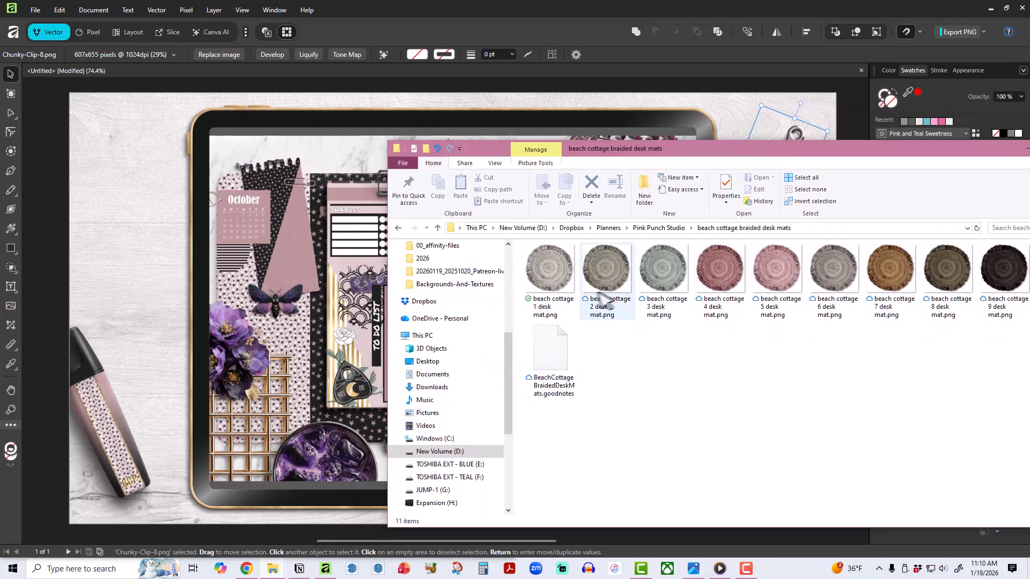
Add "beach cottage 5 desk mat.png" from the folder to the Affinity canvas.
click(776, 279)
drag(775, 279, 185, 217)
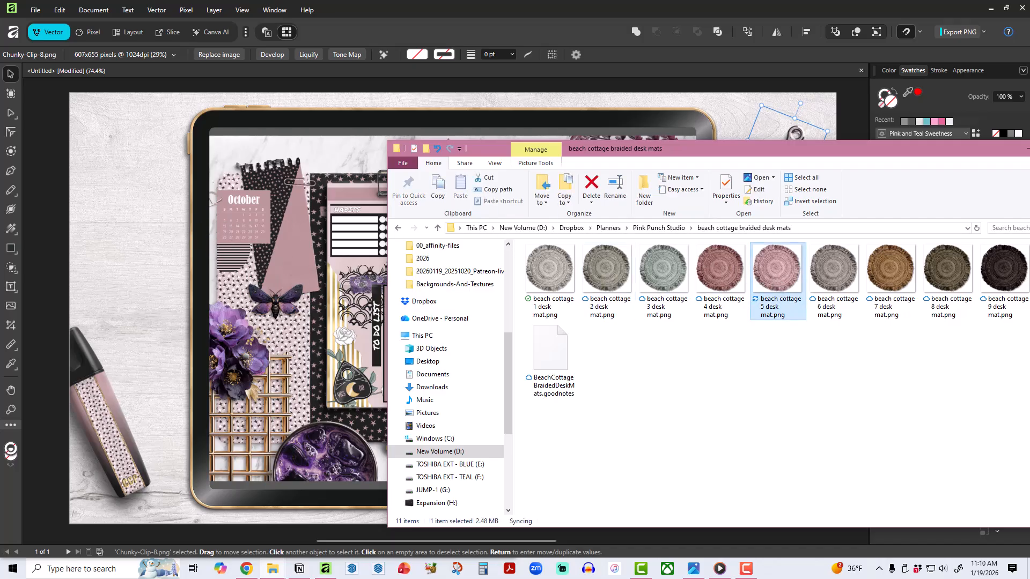
drag(719, 150, 1029, 156)
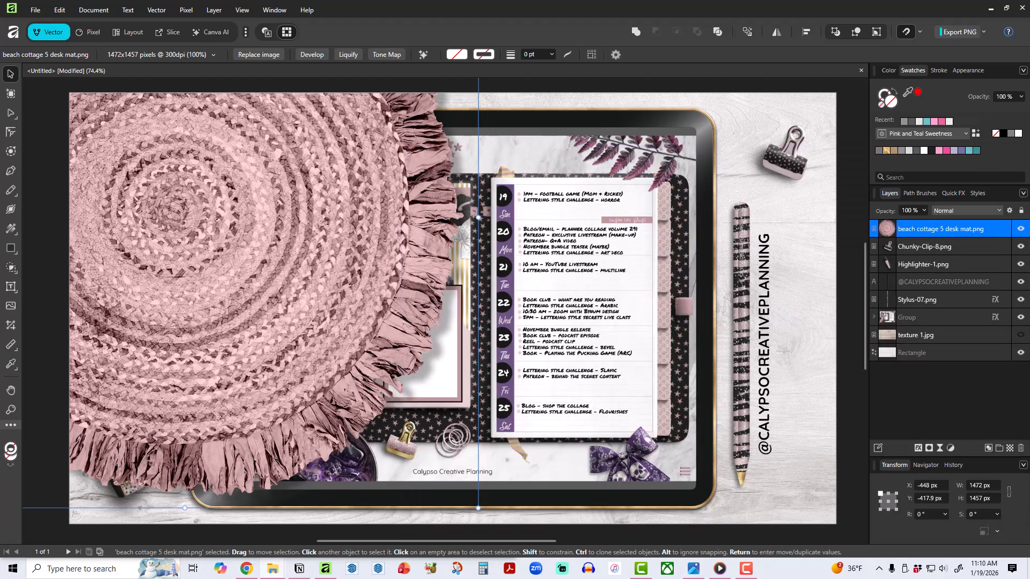
Scale the desk mat to about 910 × 901 px in the canvas's upper left corner and reorder it directly beneath the tablet group.
drag(477, 507, 254, 286)
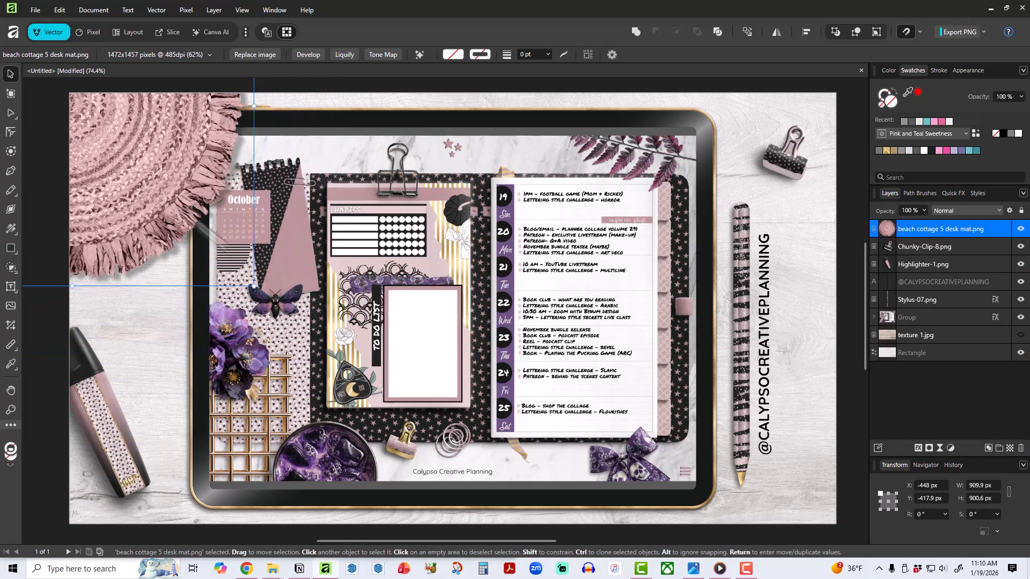
drag(159, 188, 267, 253)
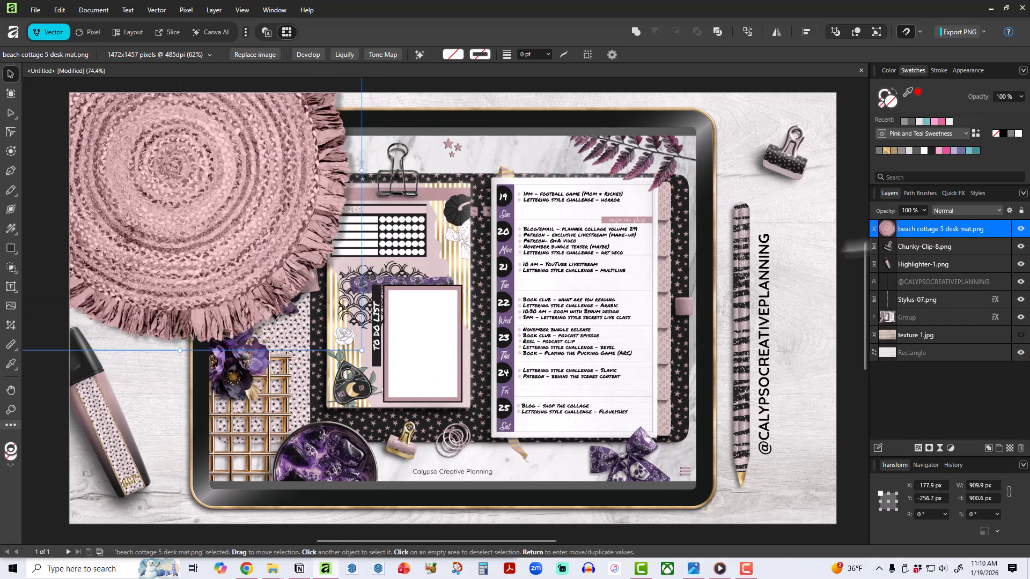
drag(927, 233, 911, 326)
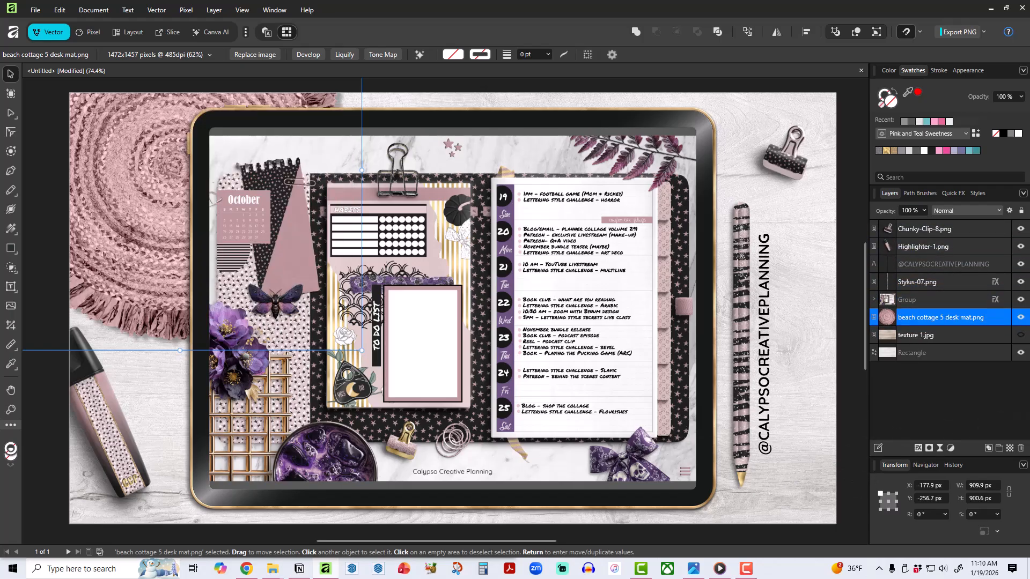
Browse for an image to place, opening the Patreon > Planning-Group > 20250930_Arcane-Beauty-Fantasy-Decor folder.
click(10, 305)
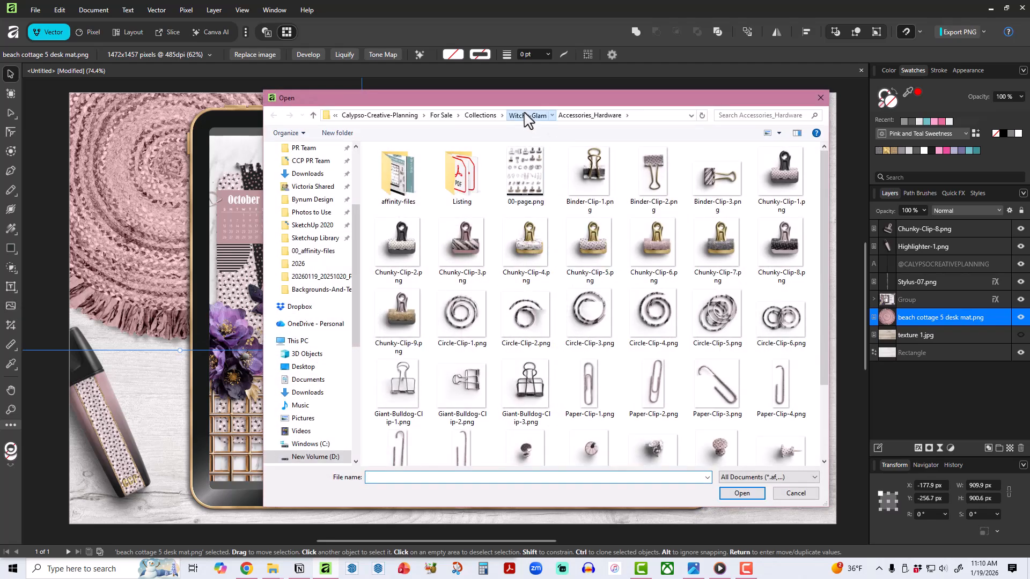
click(525, 116)
click(492, 116)
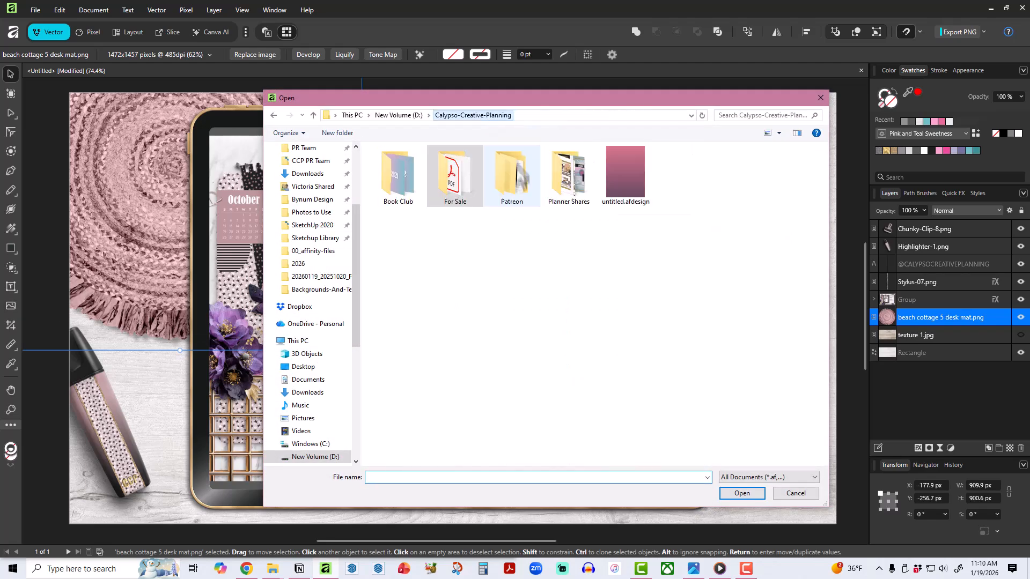
double_click(513, 181)
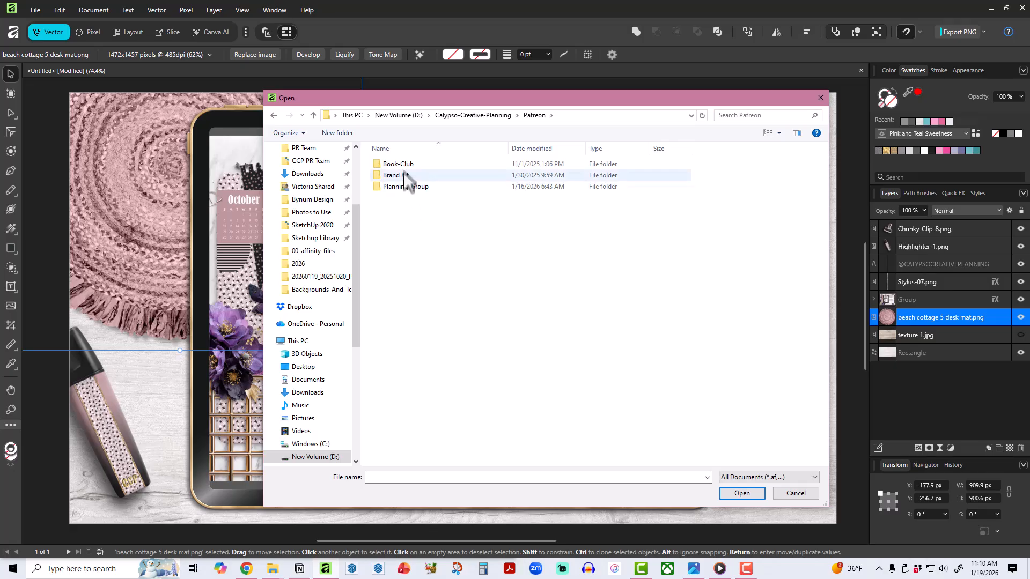
click(408, 188)
key(Return)
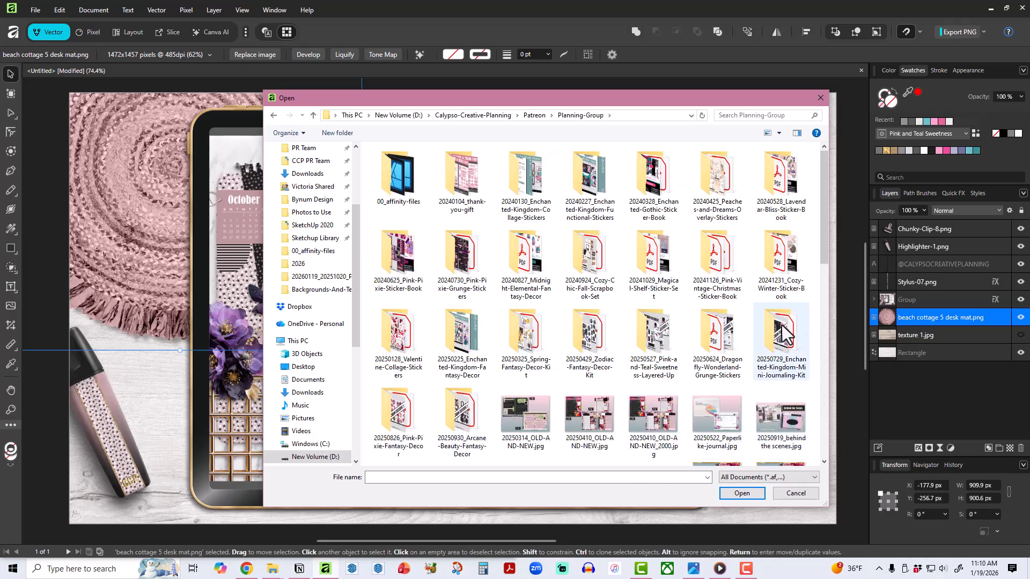
double_click(456, 423)
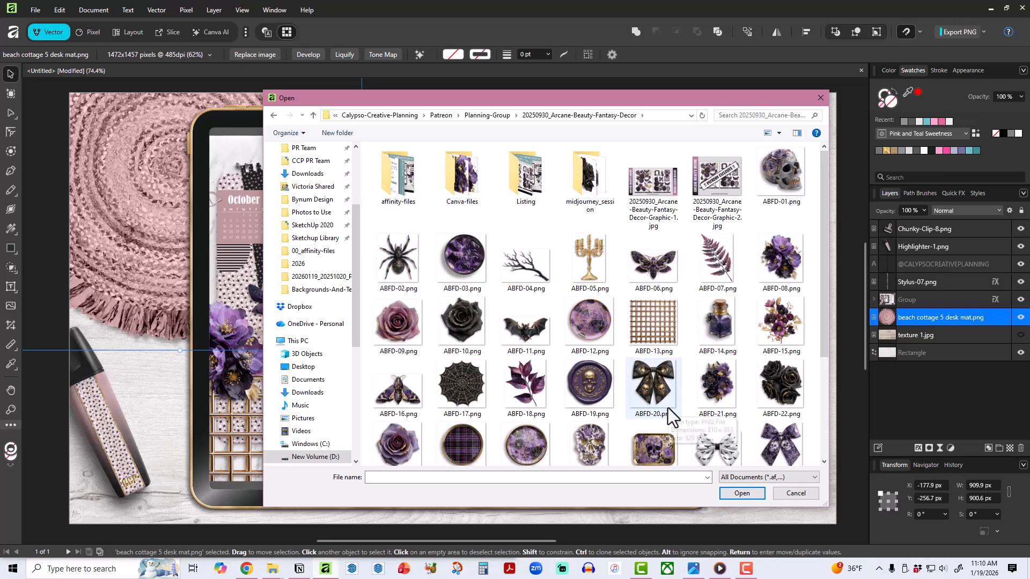
double_click(466, 457)
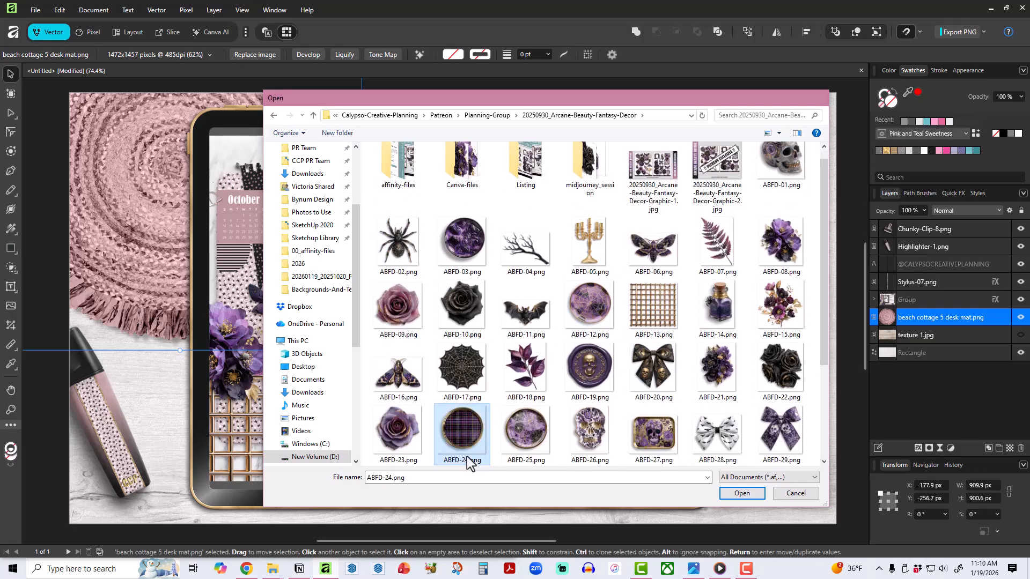
drag(303, 197, 674, 419)
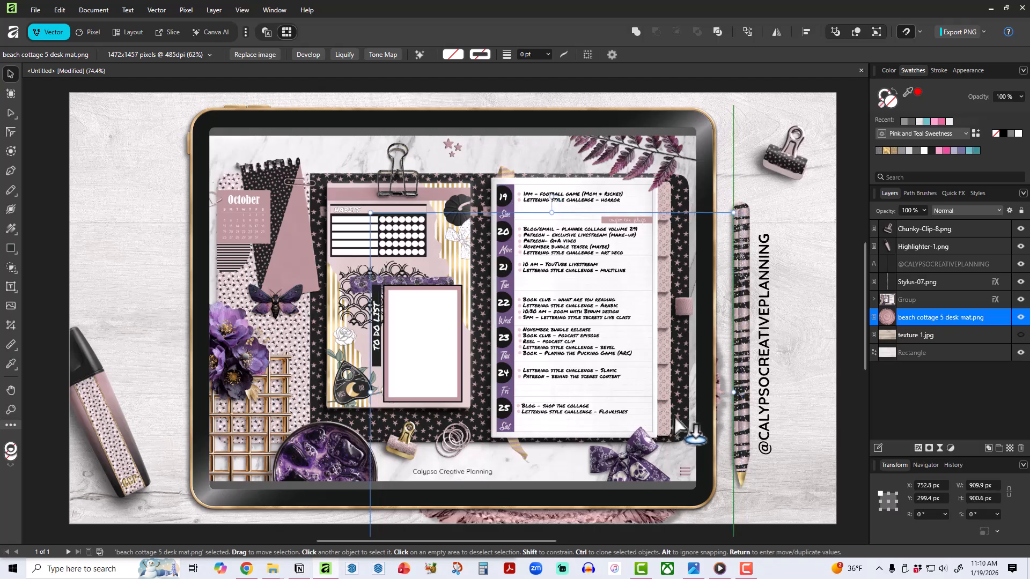
key(ctrl+z)
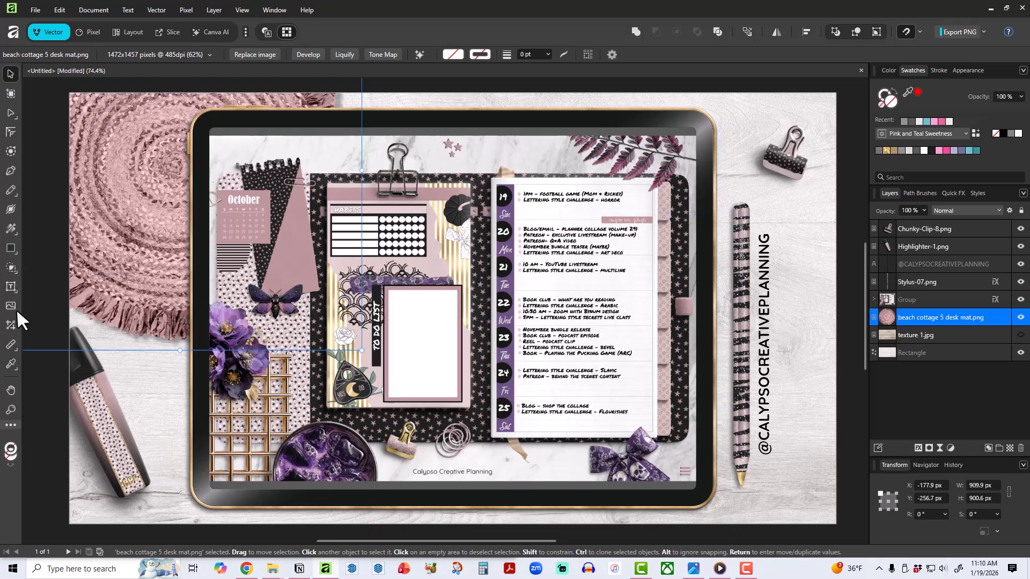
click(169, 431)
click(50, 395)
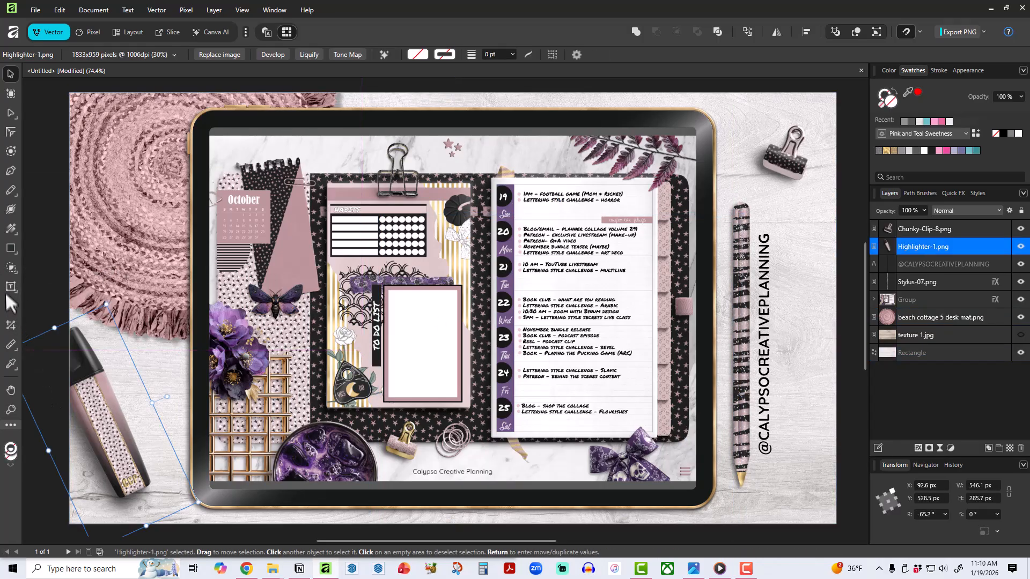
Place ABFD-24.png at about 798 × 798 px over the canvas's upper left corner and reorder it directly beneath the tablet group.
click(11, 306)
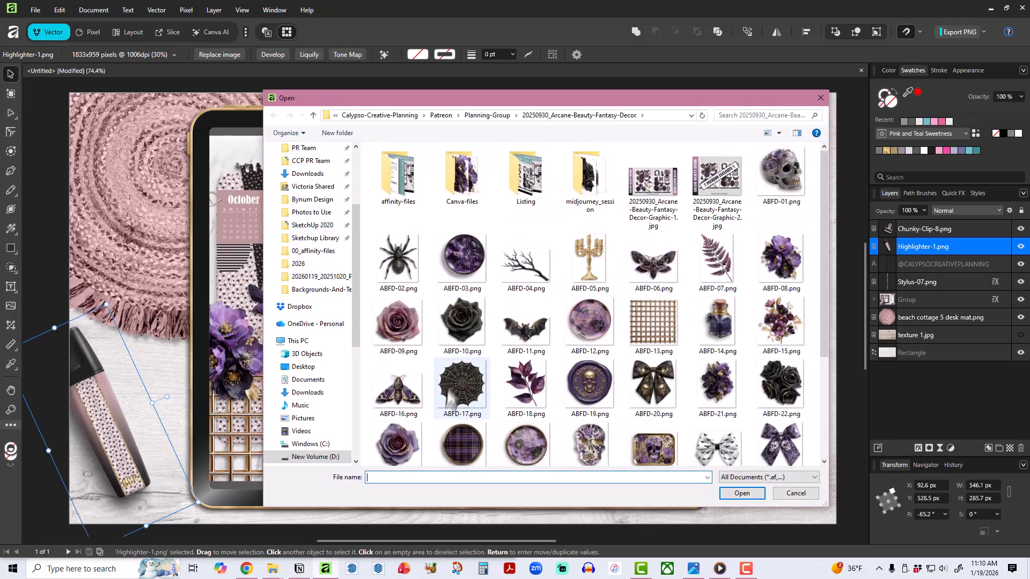
click(472, 449)
double_click(475, 448)
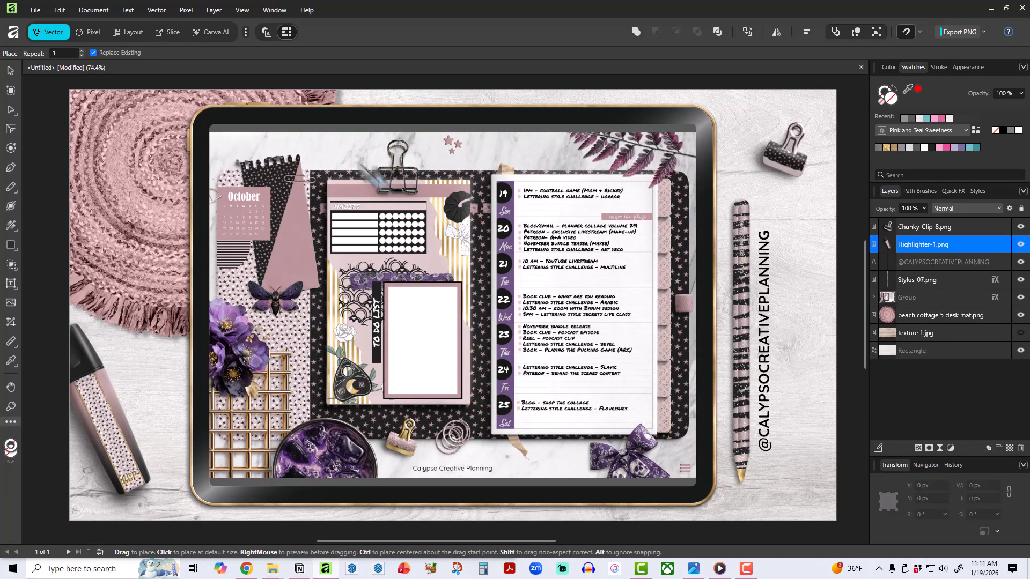
drag(354, 161, 161, 124)
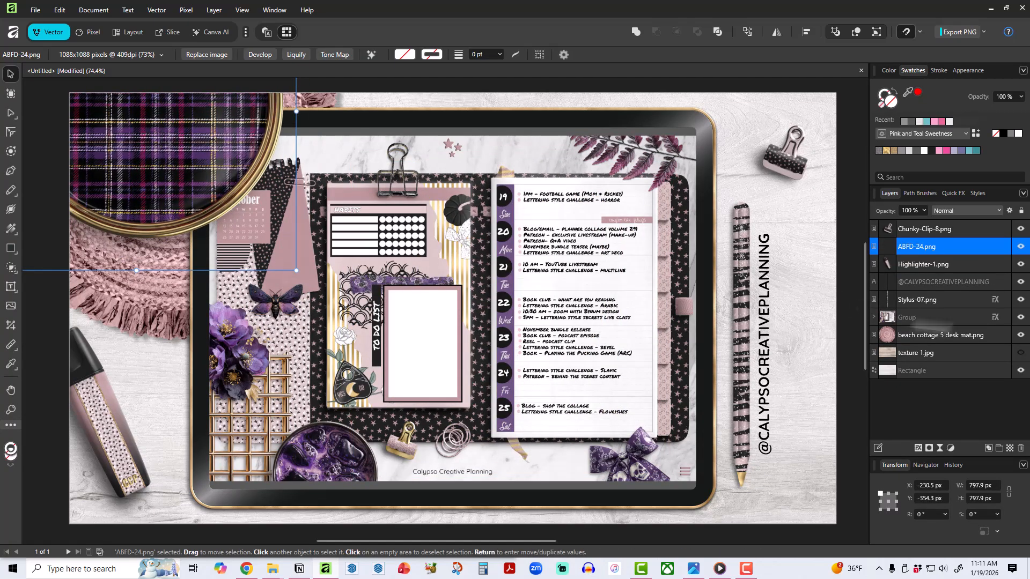
drag(947, 263, 922, 324)
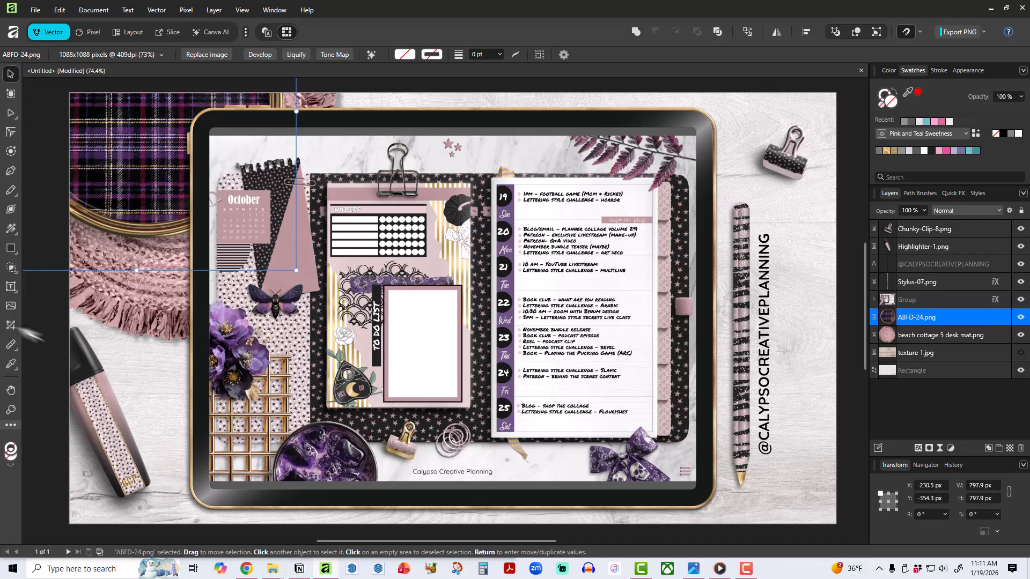
Place the branch image ABFD-04.png at about 659 × 457 px, rotated about 78.5°, in the canvas's lower right corner.
click(11, 309)
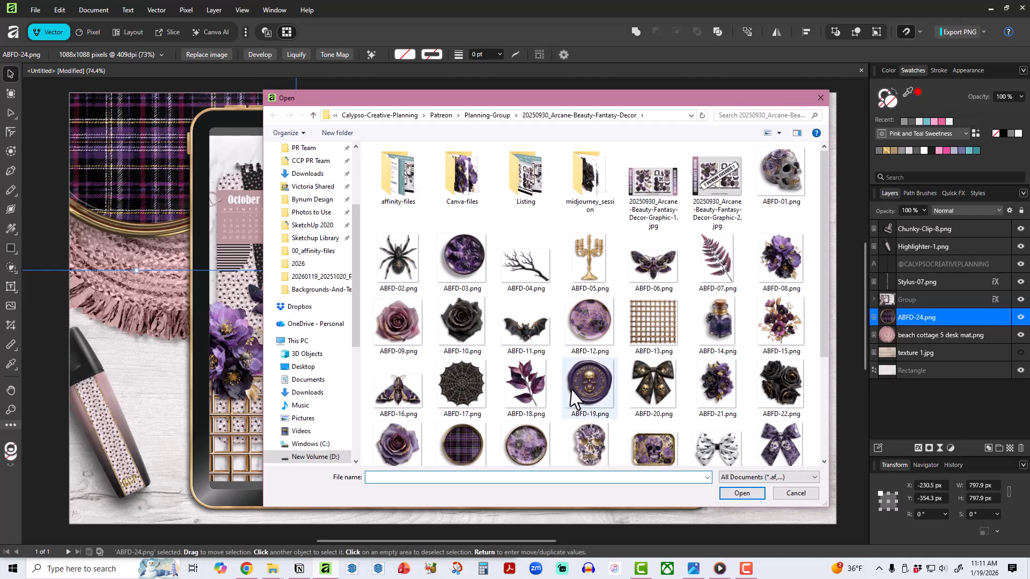
click(528, 268)
double_click(528, 268)
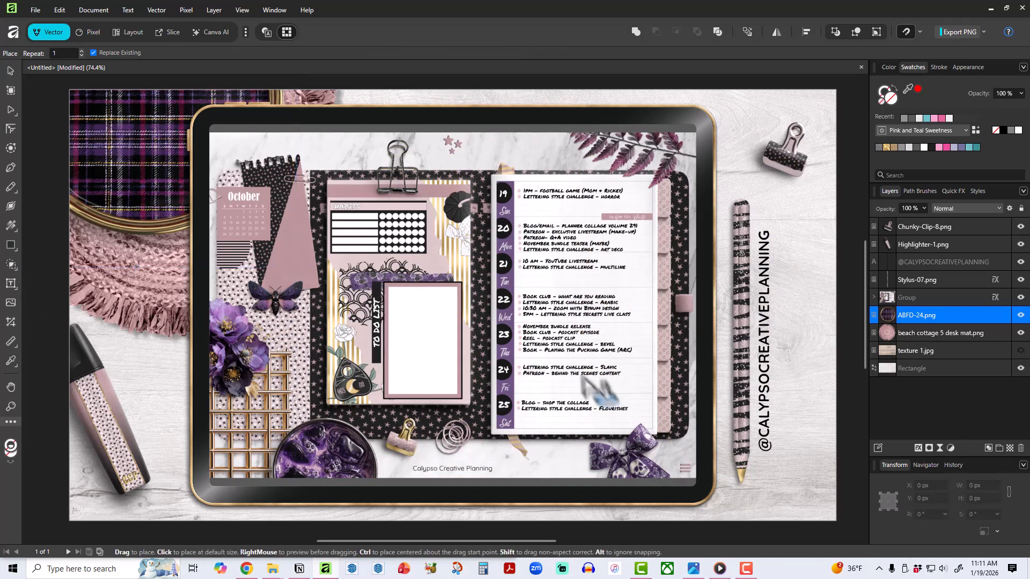
drag(531, 331, 770, 495)
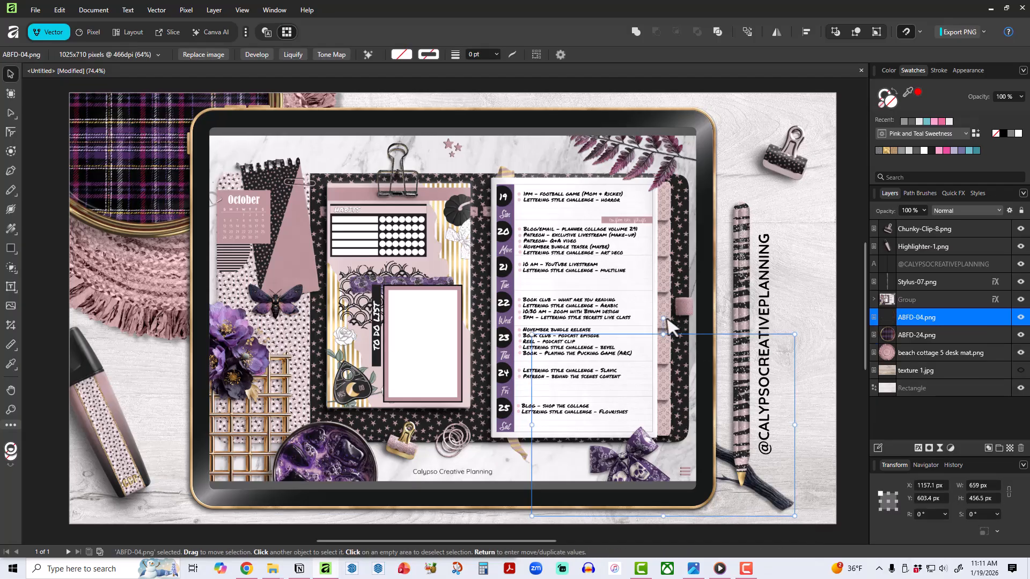
mouse_move(650, 311)
mouse_down()
mouse_move(579, 349)
mouse_move(555, 400)
mouse_up()
drag(639, 411, 791, 416)
Reposition the items beside the tablet: stylus and vertical handle up together, clip farther into the upper right corner, branch slightly down.
click(764, 352)
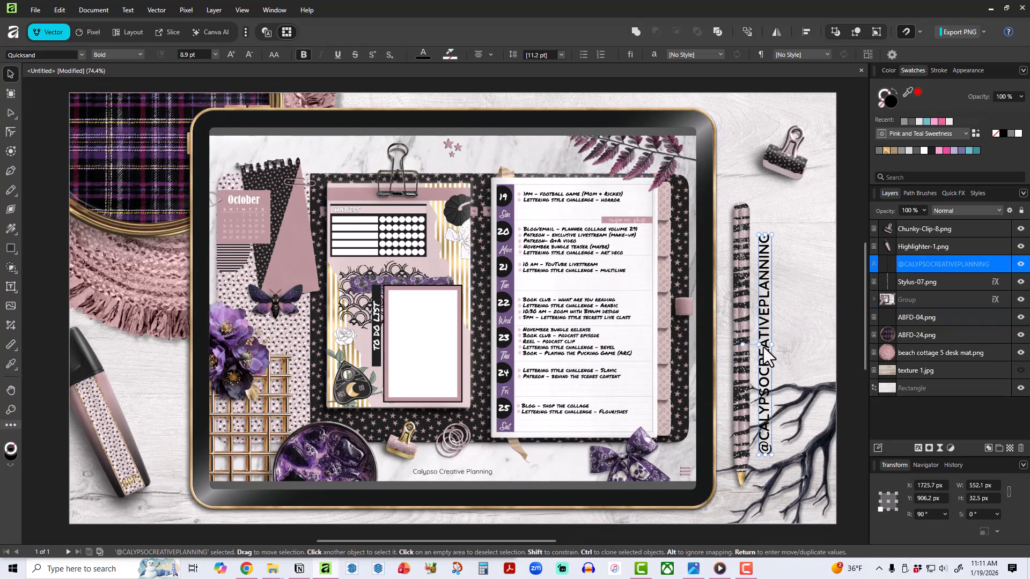
shift+click(742, 368)
drag(747, 305, 741, 273)
mouse_move(795, 156)
mouse_down()
mouse_move(789, 163)
mouse_move(812, 150)
mouse_up()
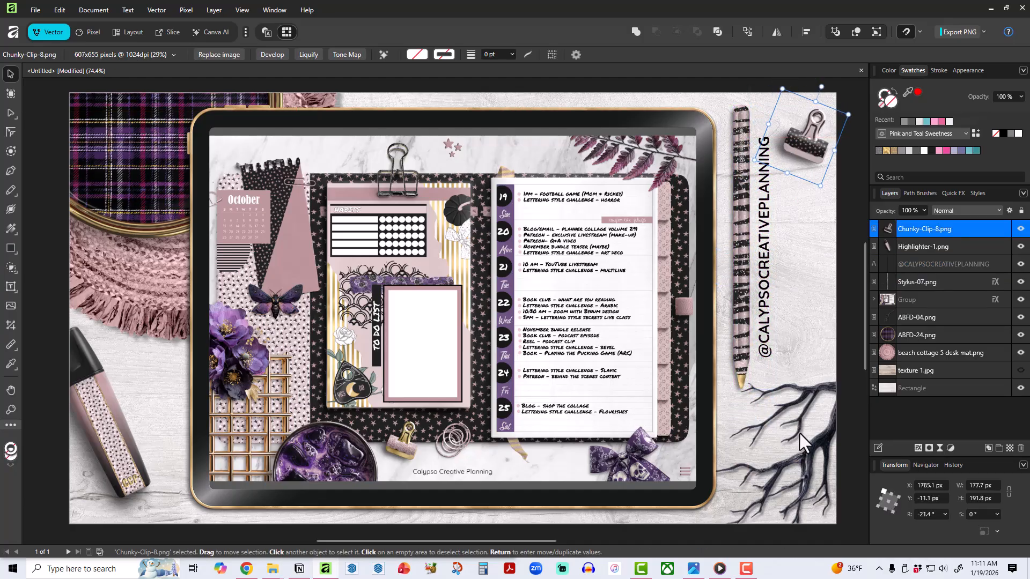
drag(799, 433, 796, 454)
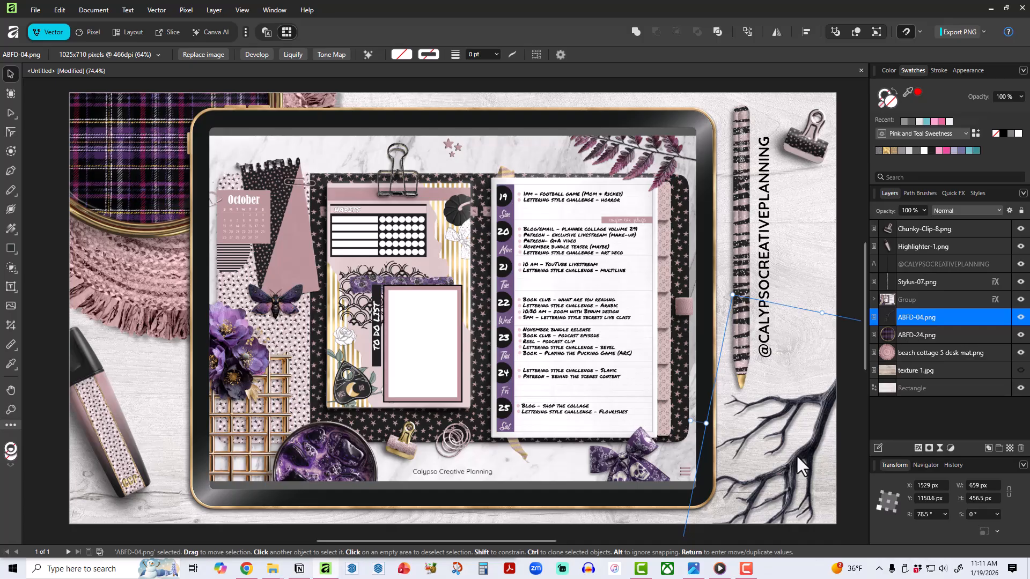
Place the leaf image ABFD-18.png at about 412 × 487 px behind the highlighter in the canvas's lower left corner.
click(11, 308)
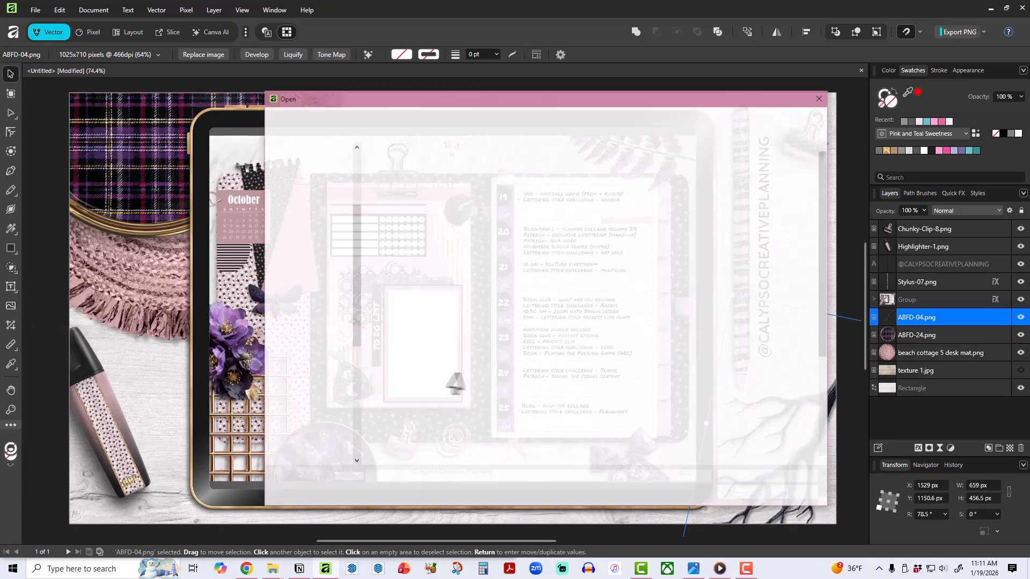
scroll(640, 405, down, 5)
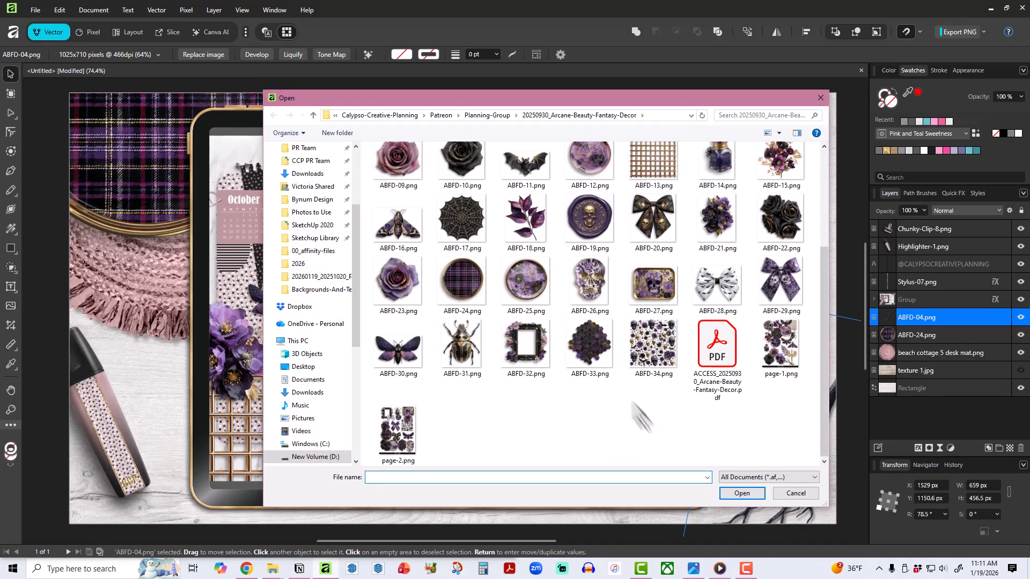
double_click(525, 219)
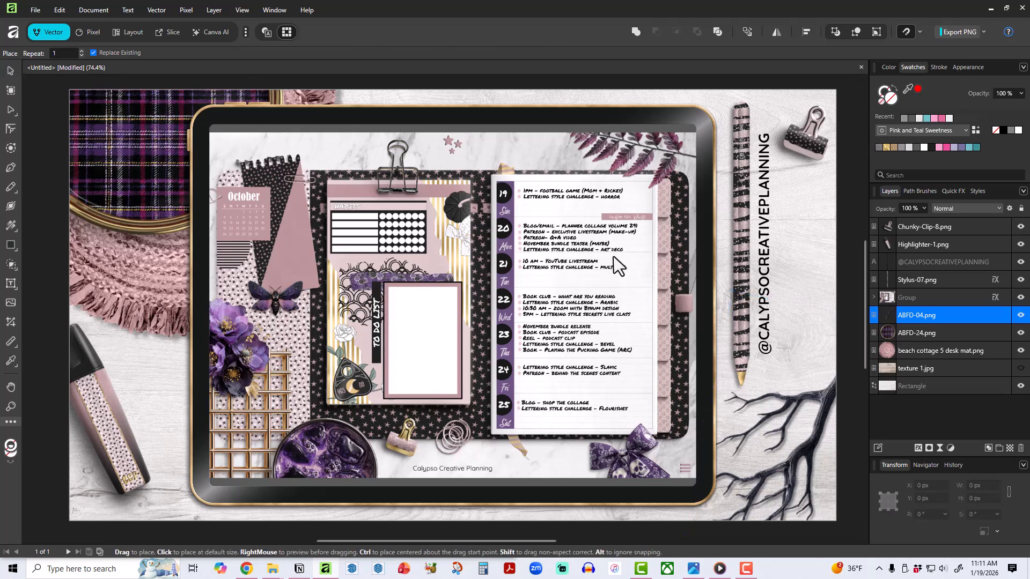
drag(598, 242, 762, 435)
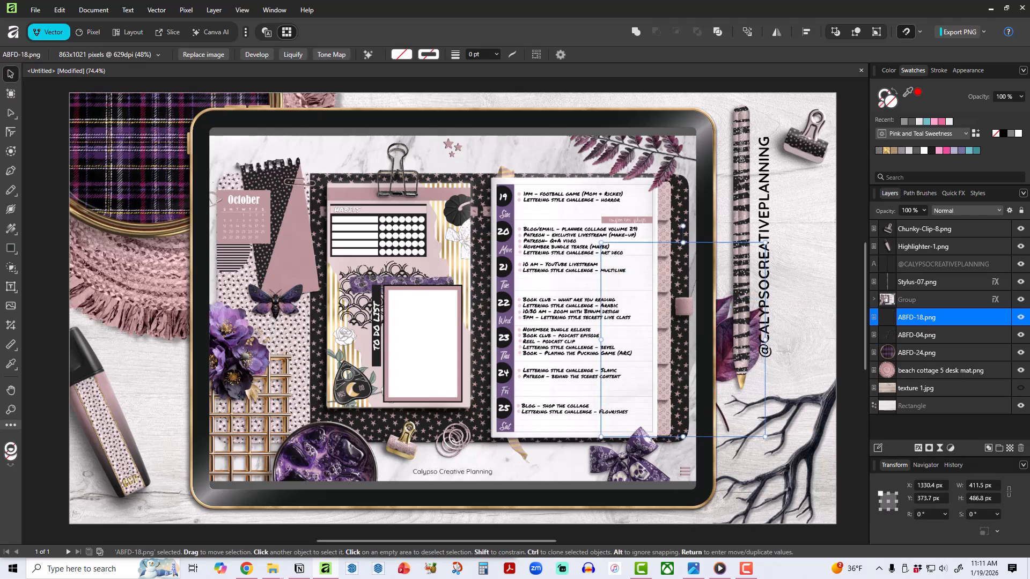
mouse_move(751, 354)
mouse_down()
mouse_move(172, 489)
mouse_move(194, 491)
mouse_move(169, 484)
mouse_up()
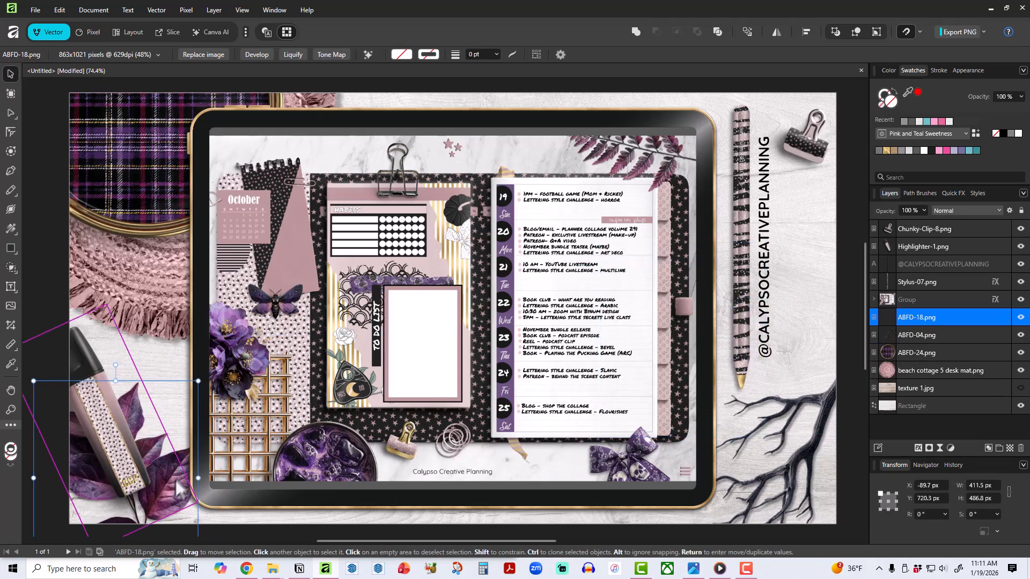
Browse for another image to place, opening the For Sale > Collections > Witchy-Glam > Accessories > images folder.
click(12, 308)
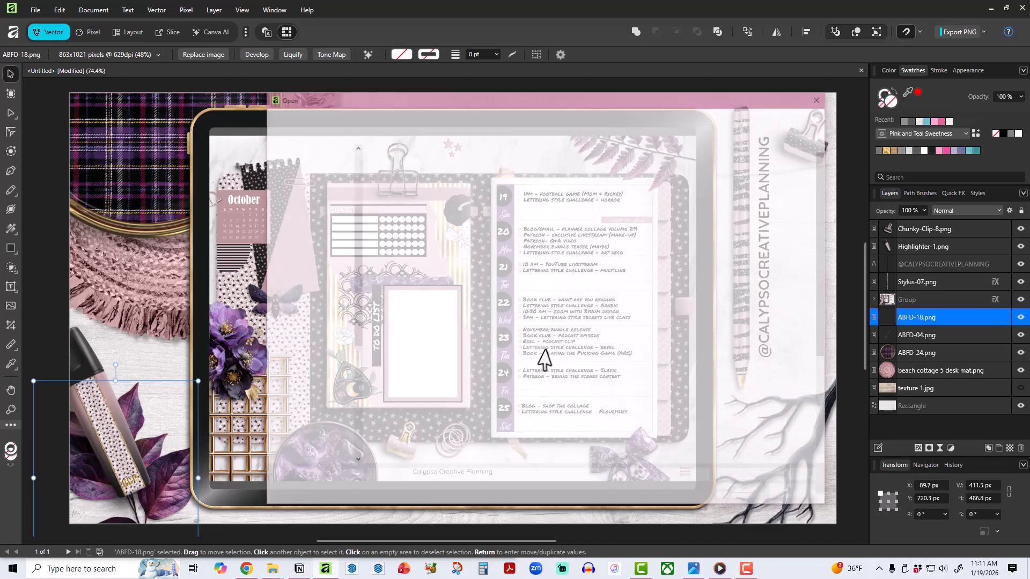
scroll(694, 387, down, 5)
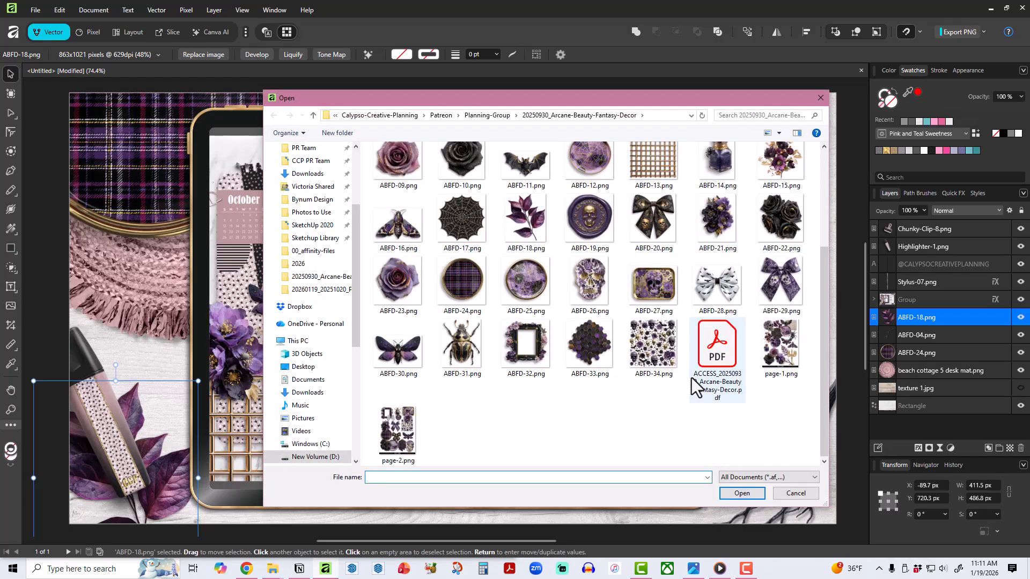
scroll(694, 387, up, 3)
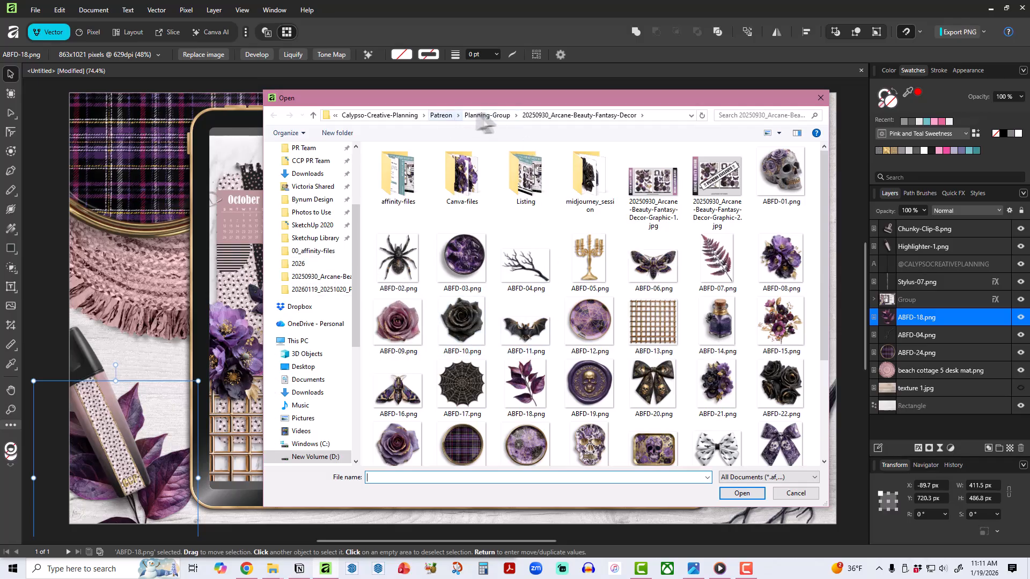
click(415, 116)
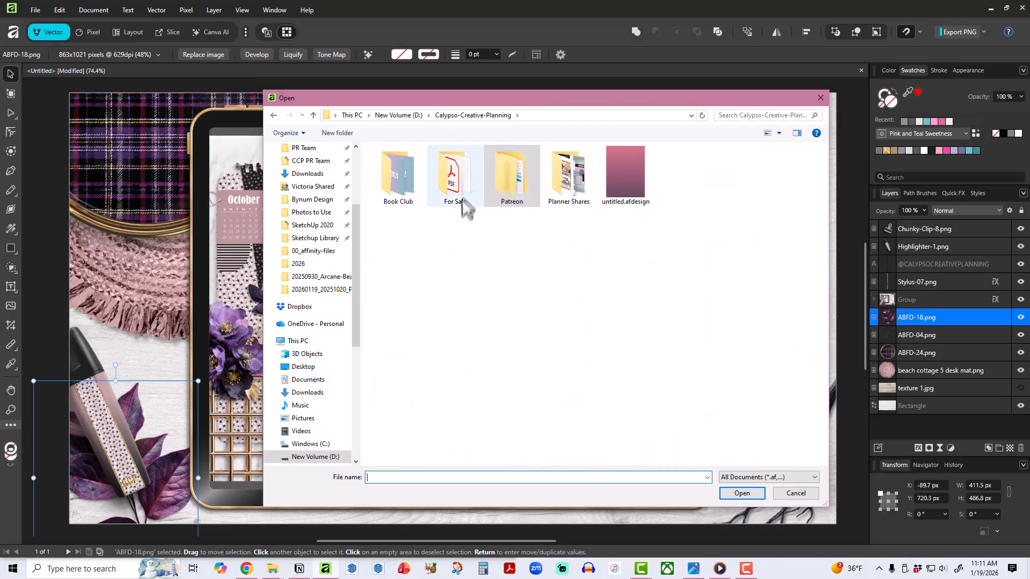
double_click(462, 204)
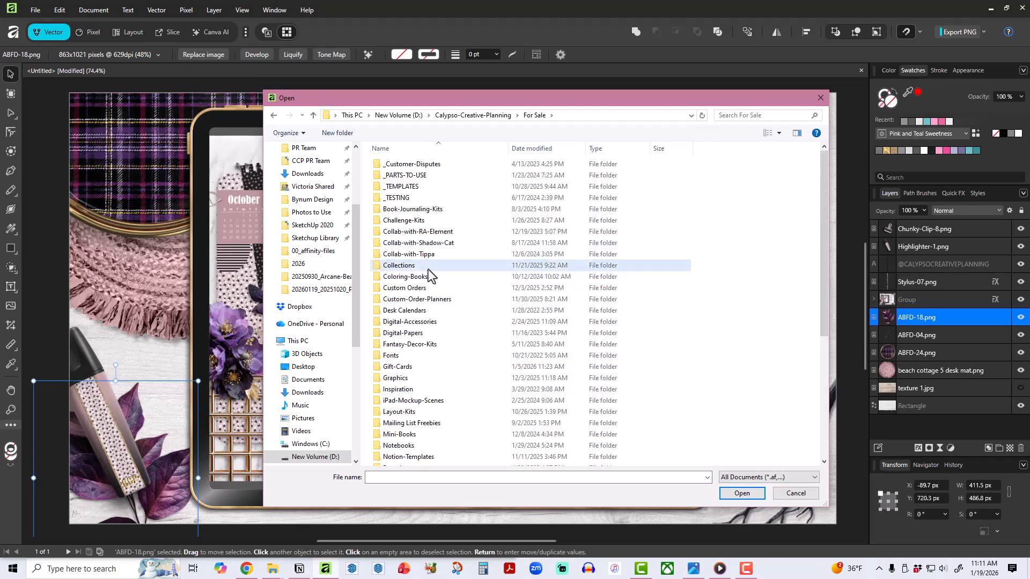
double_click(426, 266)
scroll(476, 422, down, 3)
scroll(472, 421, down, 3)
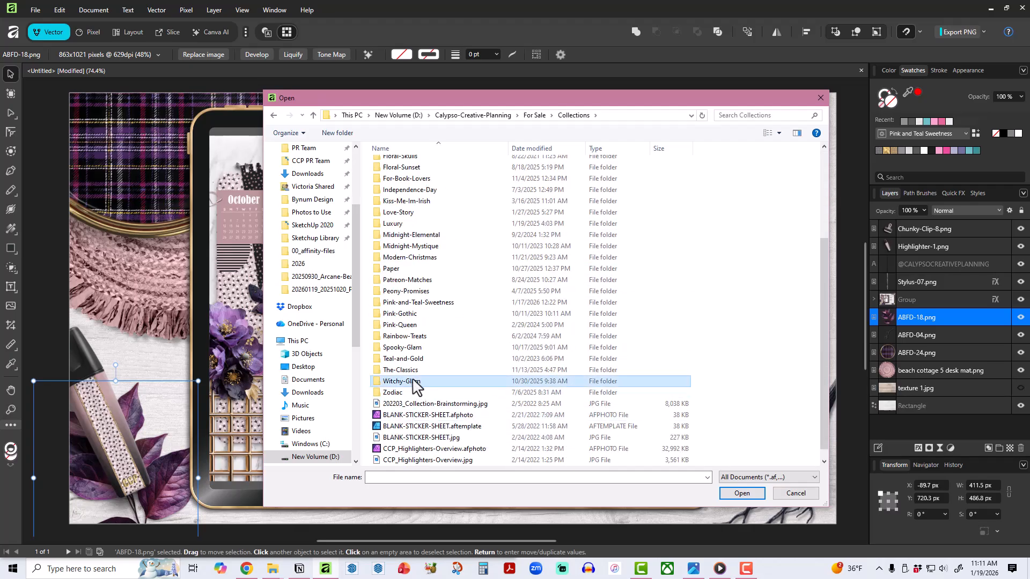
double_click(424, 348)
double_click(437, 199)
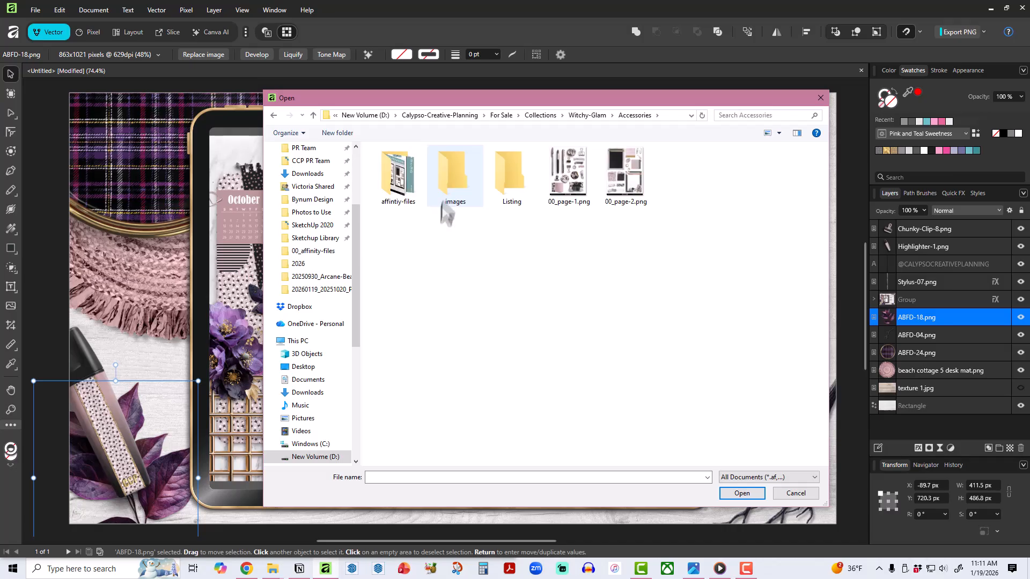
click(458, 185)
double_click(458, 185)
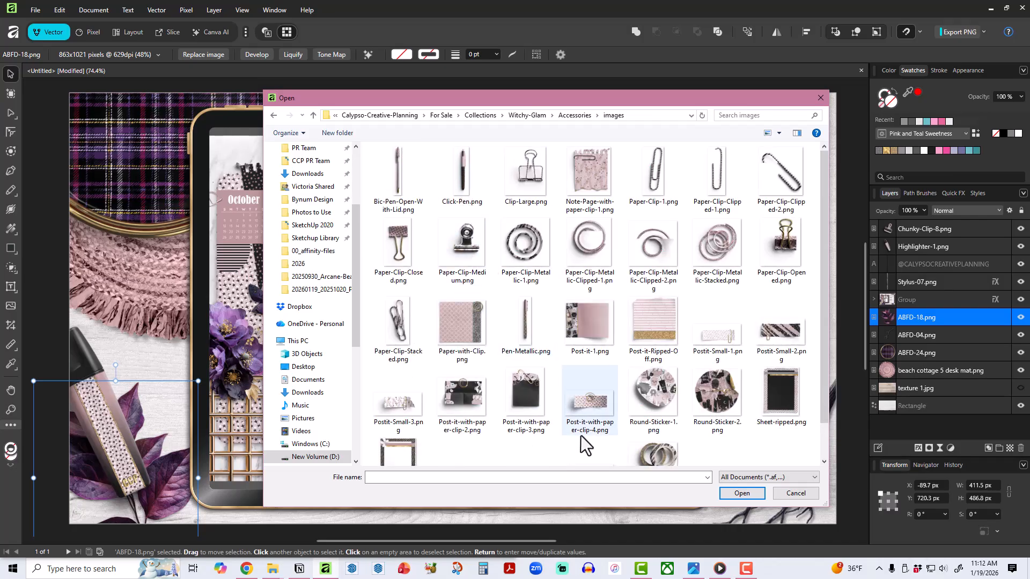
Place Paper-with-Clip.png at about 375 × 348 px, rotated about -9.8°, on the canvas's right edge, and reorder it directly beneath the branch.
double_click(461, 332)
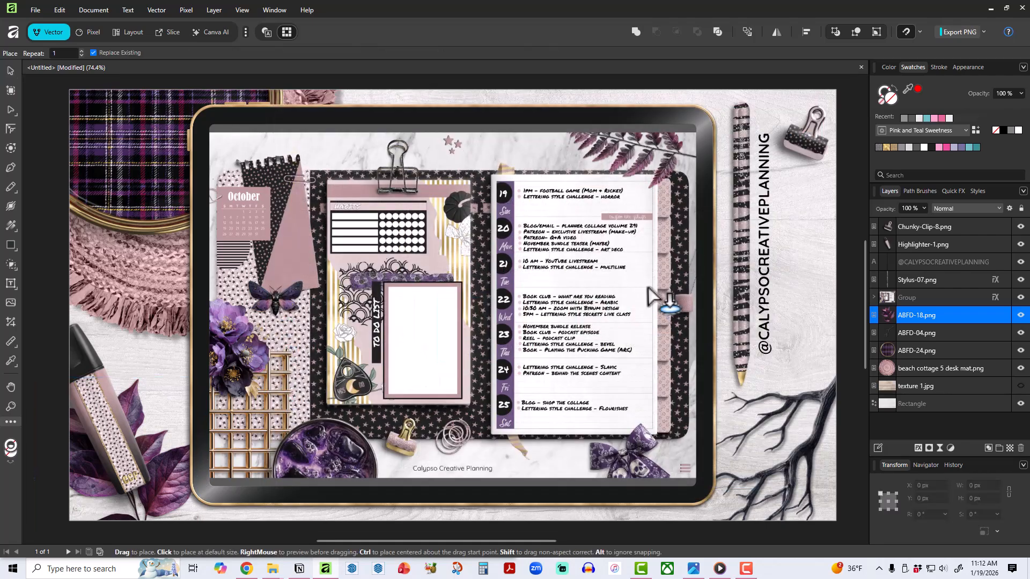
drag(643, 275, 793, 414)
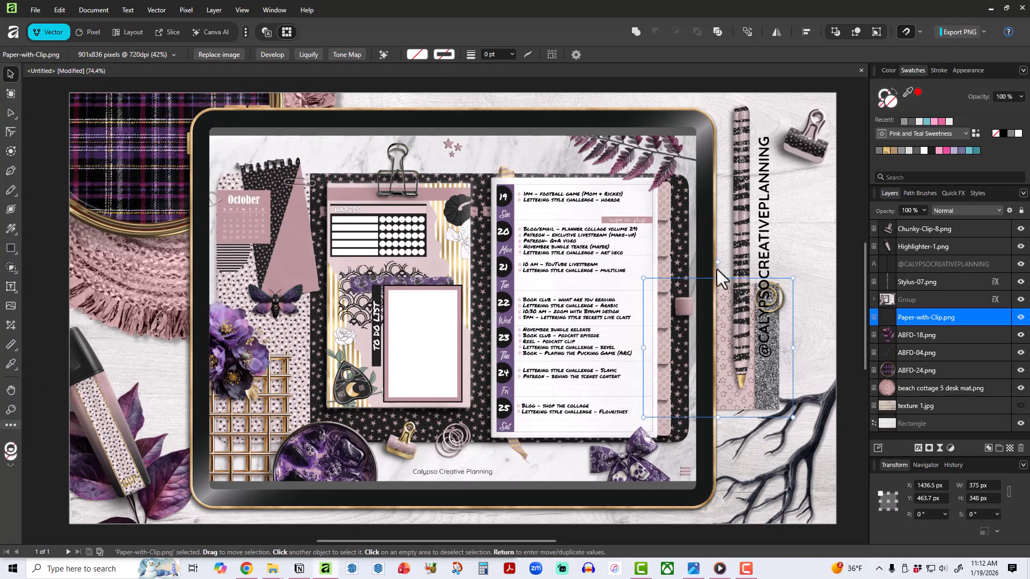
drag(718, 263, 735, 267)
drag(707, 364, 831, 336)
drag(911, 322, 902, 365)
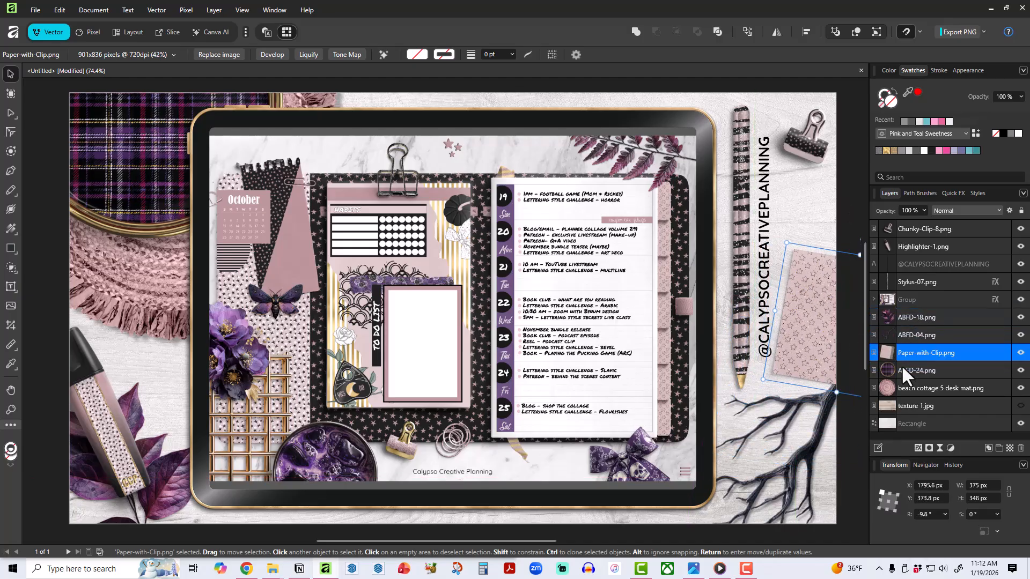
Place Paper-Clip-Metallic-1.png at about 114 × 115 px between the chunky clip and the patterned paper on the canvas's right side.
click(845, 440)
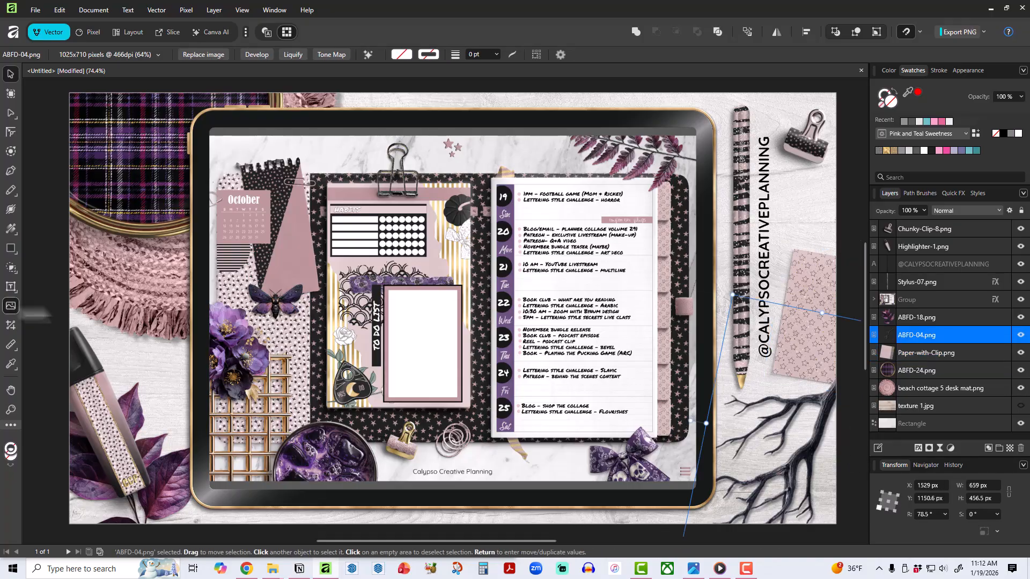
click(10, 306)
double_click(530, 250)
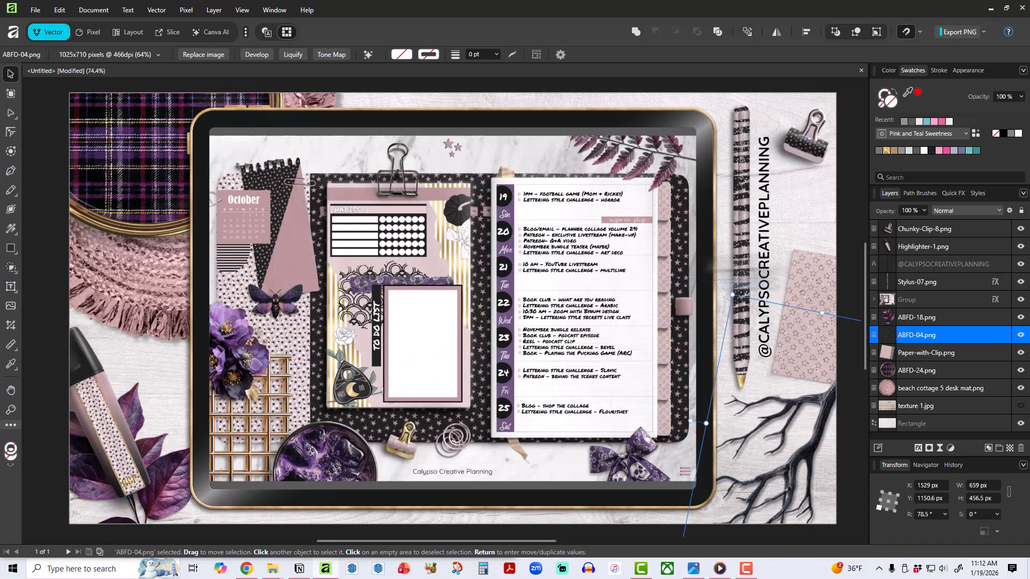
click(819, 236)
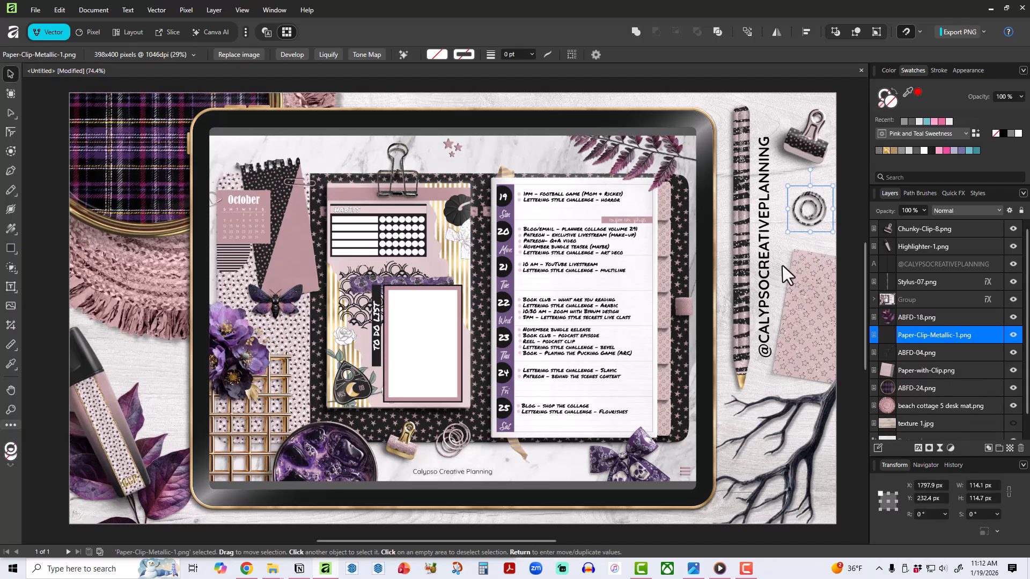
click(764, 85)
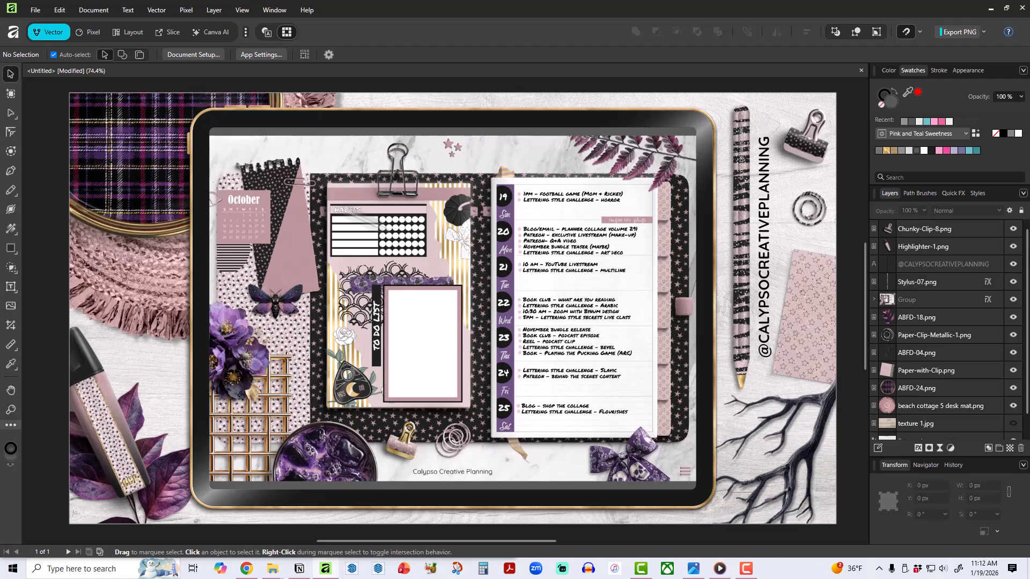
Save the document in the 20260119_20251020_Patreon-live_weekly-plan-with-me_for-tutorial folder, using the folder's name plus _VIDEO-BACKGROUND as the file name.
click(36, 11)
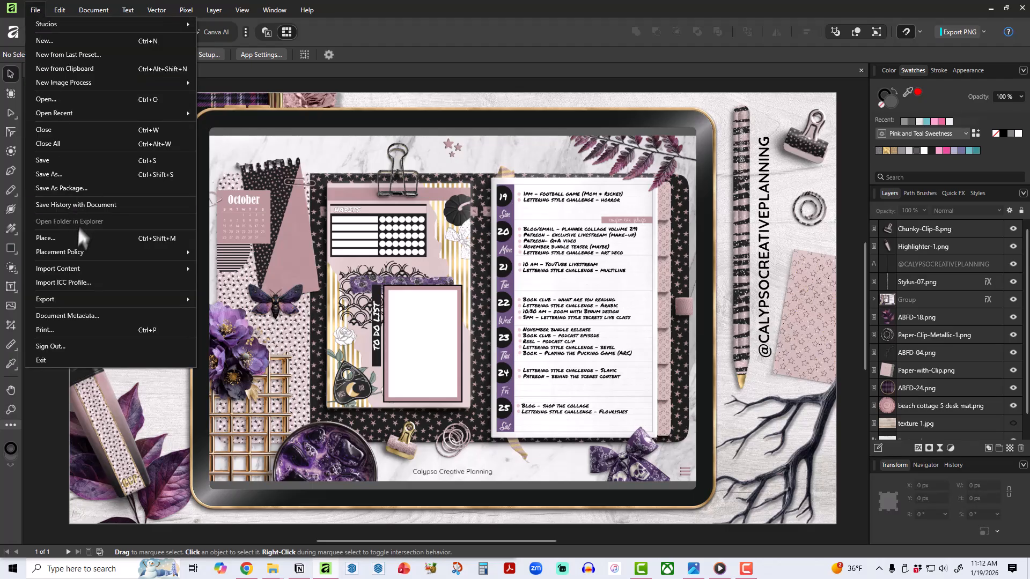
click(405, 33)
click(35, 9)
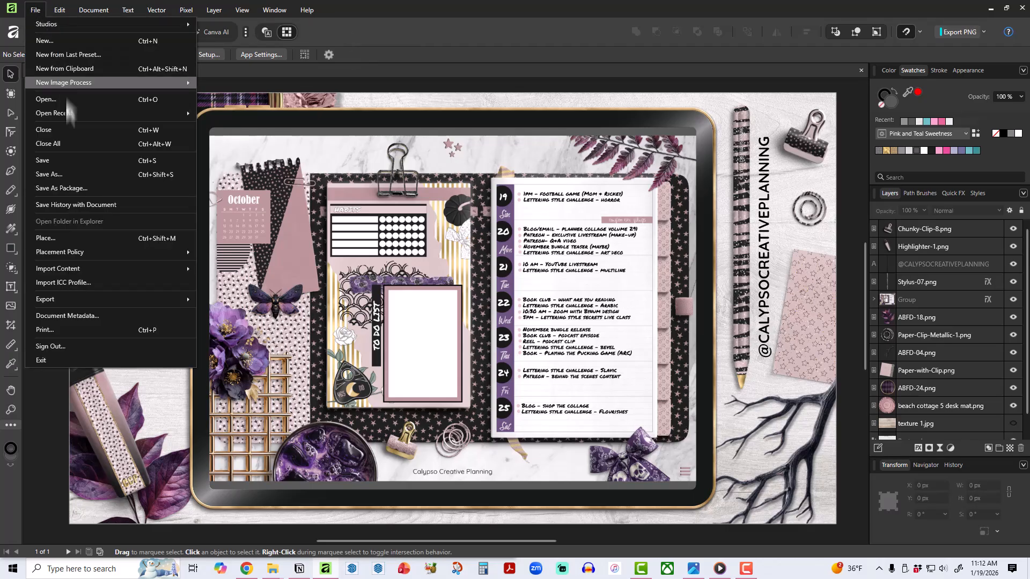
click(66, 162)
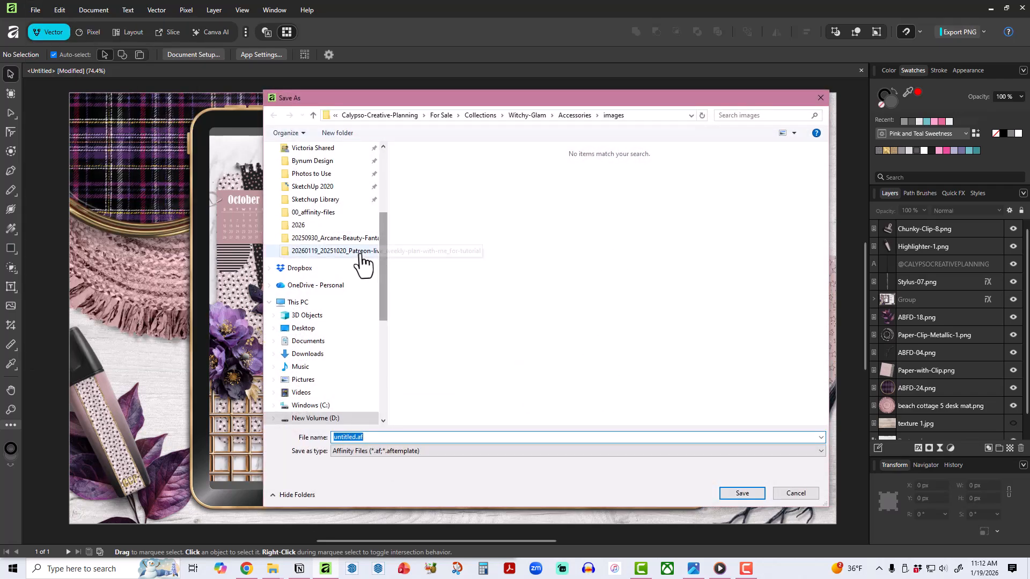
click(360, 252)
click(378, 437)
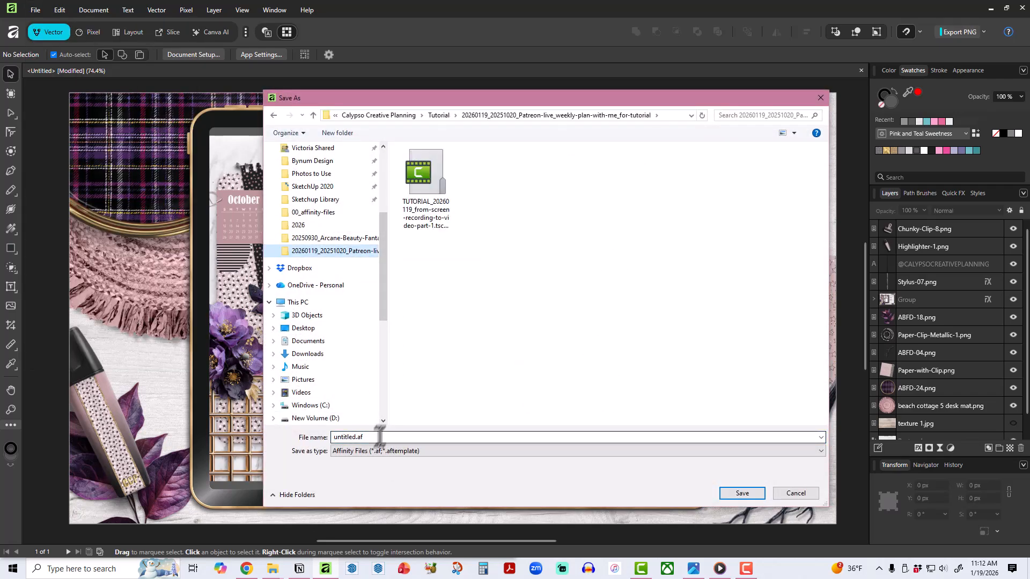
click(671, 115)
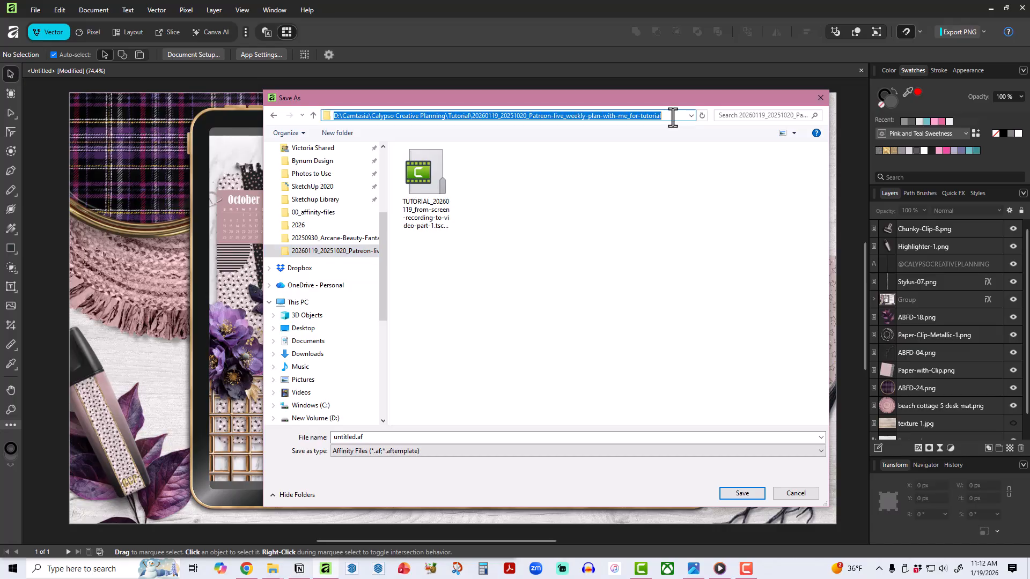
drag(672, 116, 497, 128)
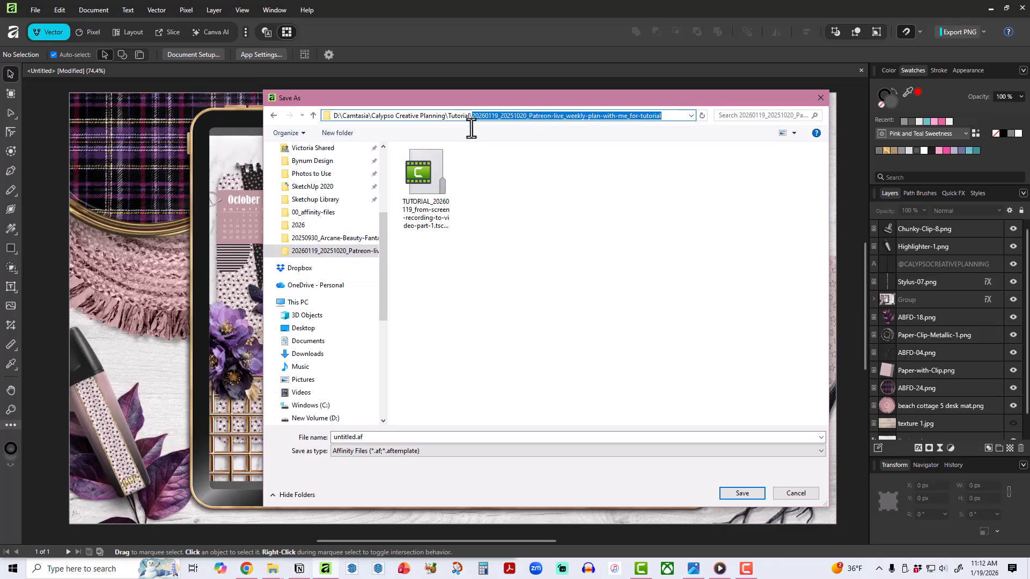
click(396, 438)
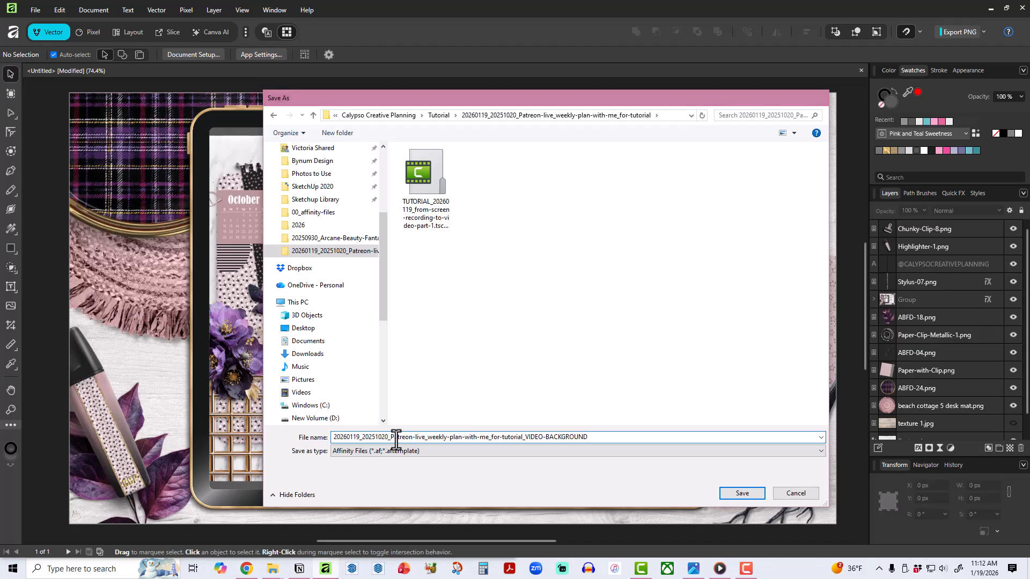
key(Return)
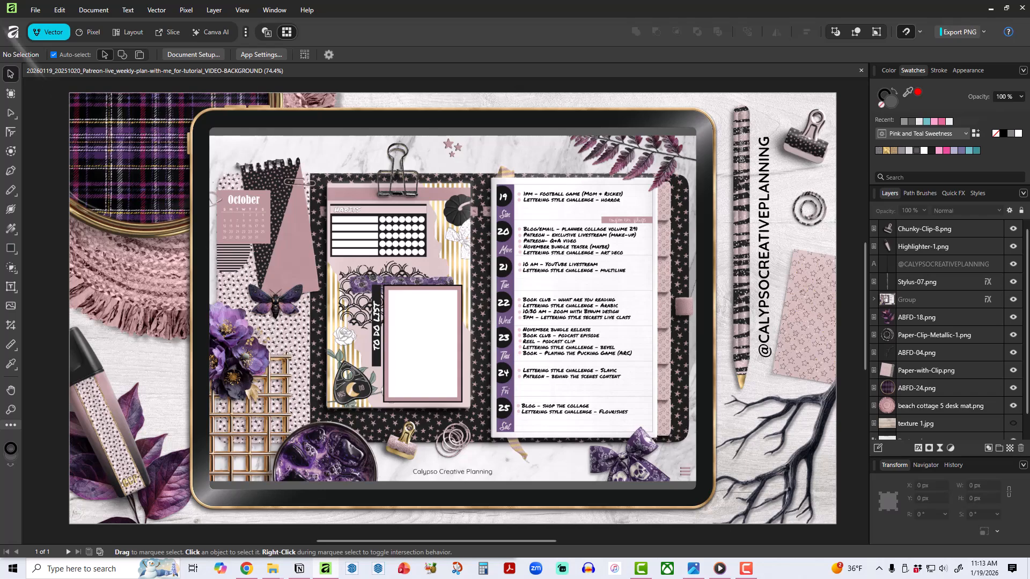
Export the whole document as a best-quality JPEG at 1920 × 1080 px into the project folder, keeping the document's file name.
click(35, 10)
mouse_move(101, 302)
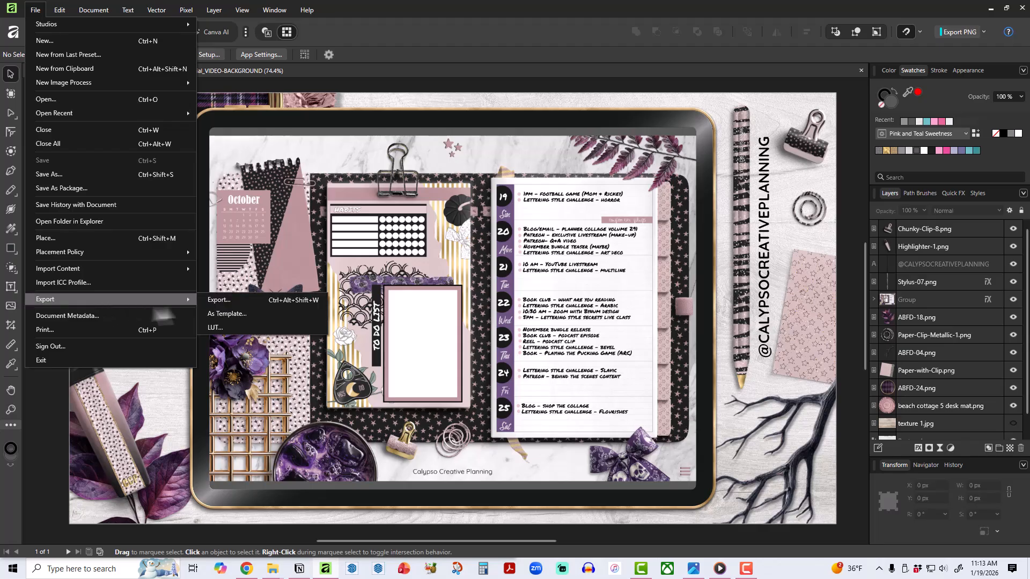
click(219, 300)
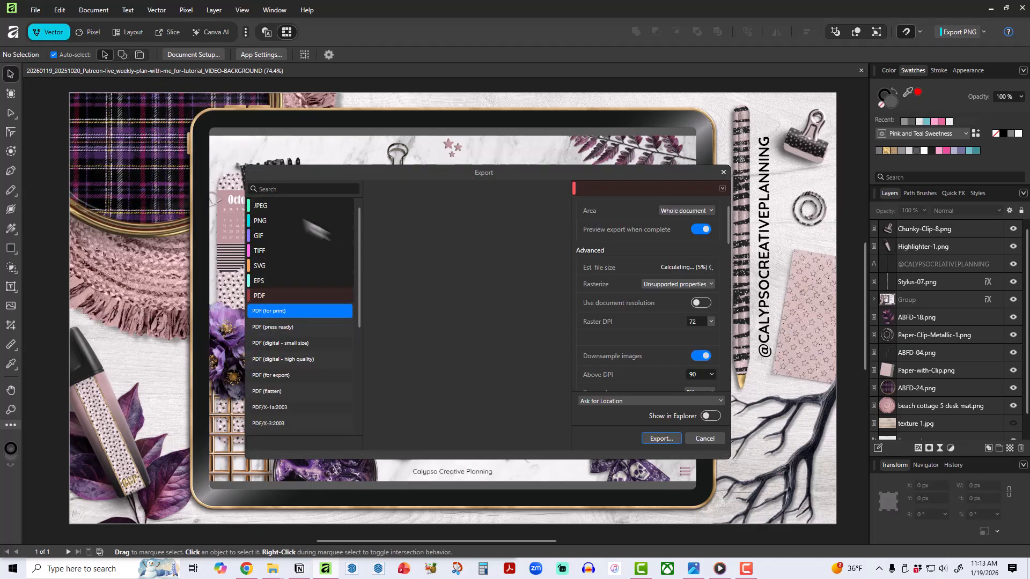
click(291, 206)
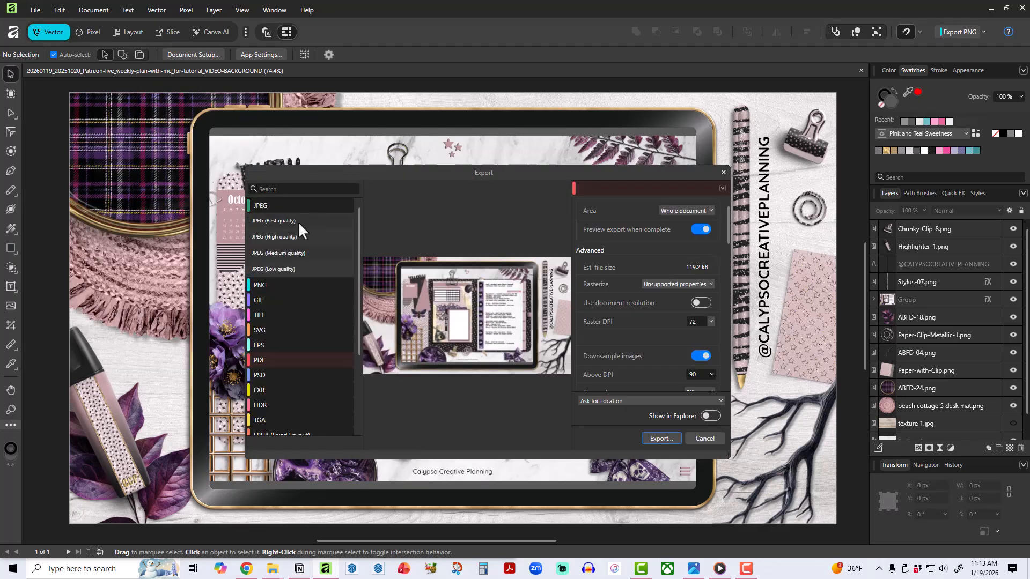
click(298, 221)
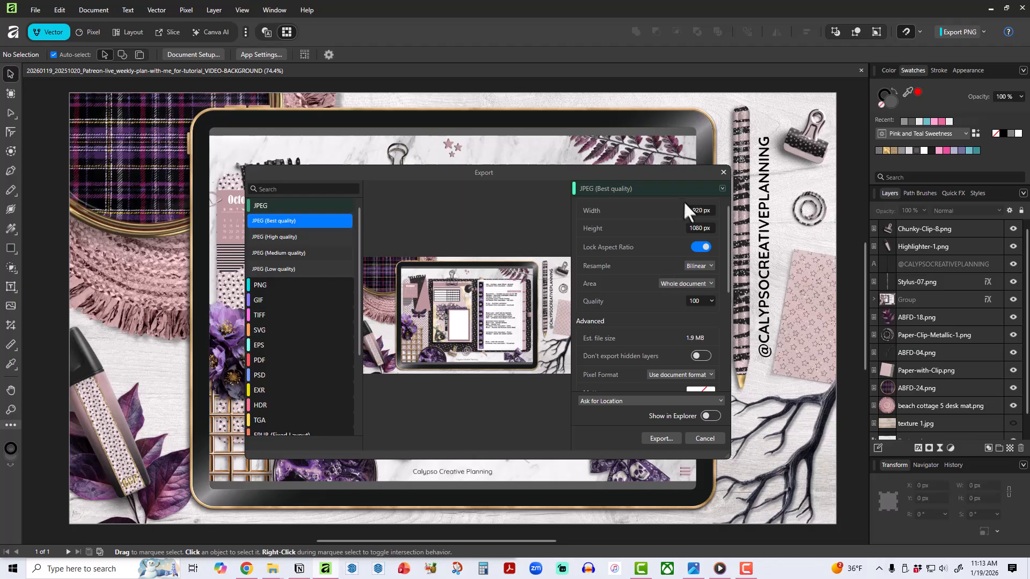
click(659, 438)
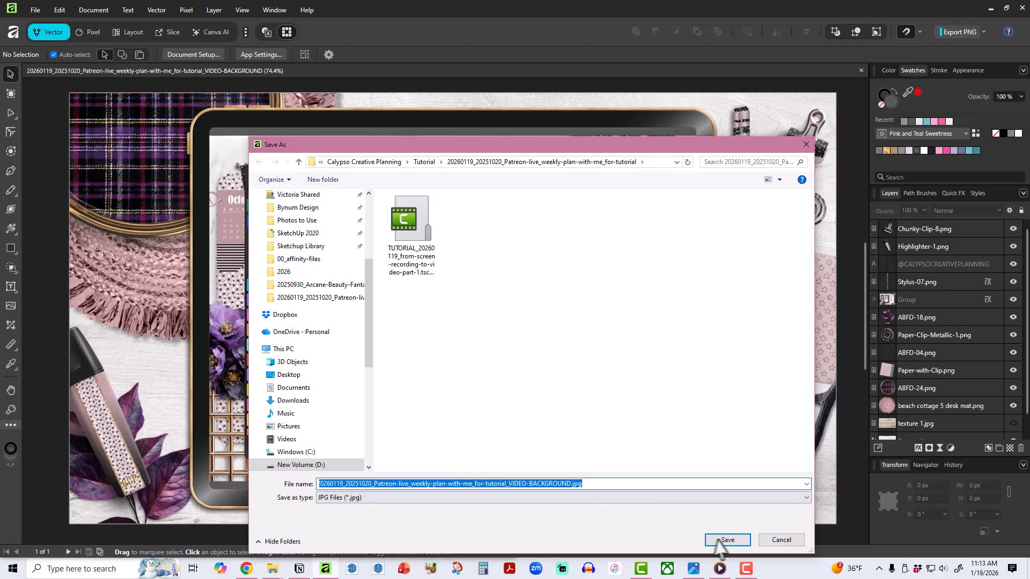
click(733, 543)
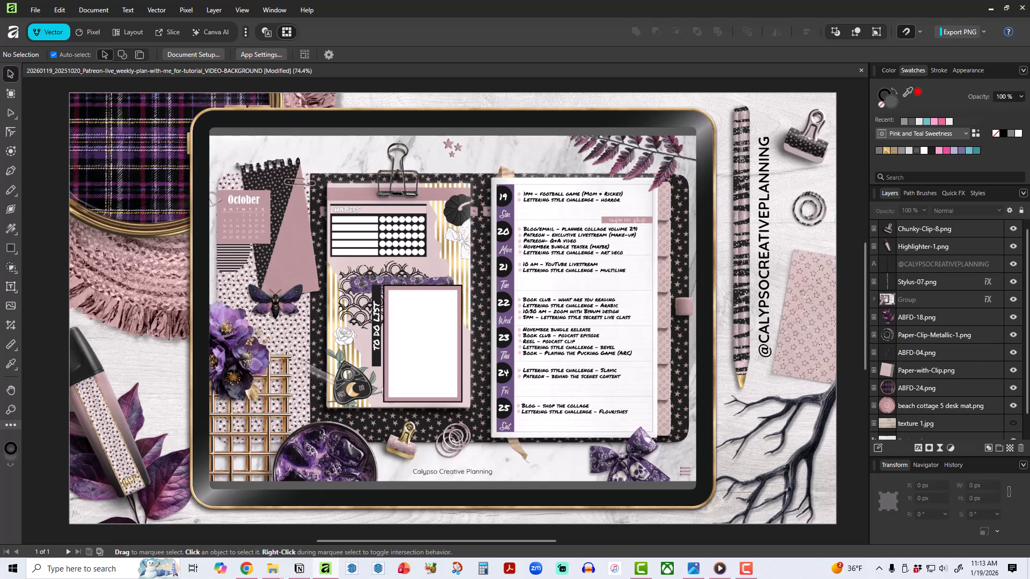
Add artistic text reading DIGITAL / PLAN / WITH ME on three lines in Quicksand Bold, above the Chunky-Clip-8.png layer.
click(926, 234)
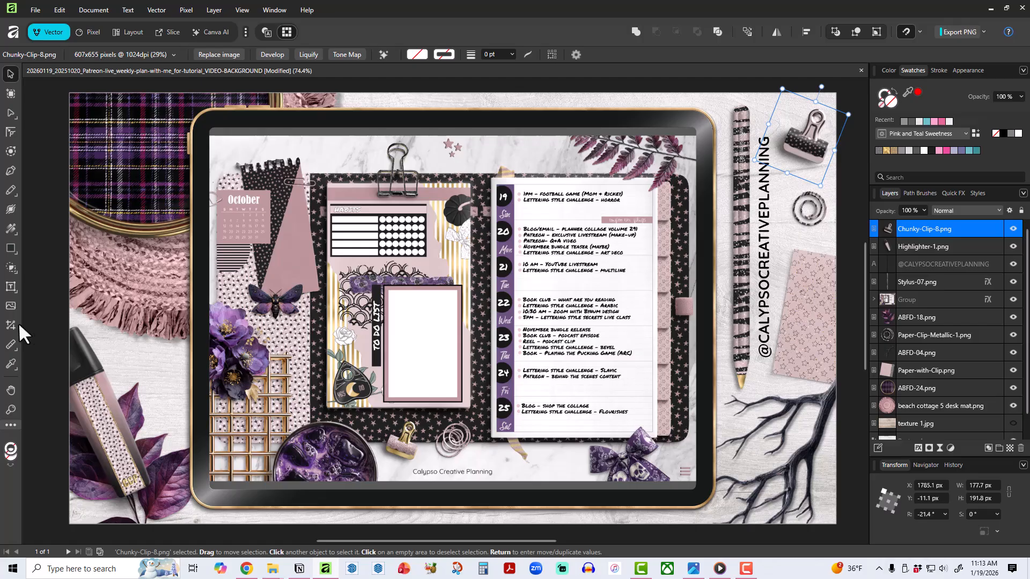
drag(11, 287, 40, 288)
drag(223, 222, 363, 350)
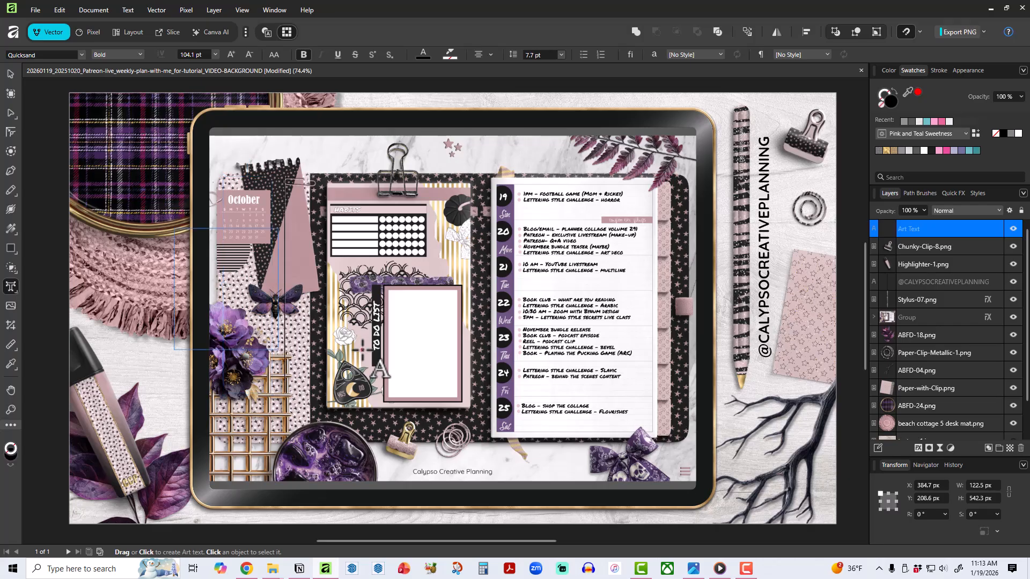
text(DITIGAL)
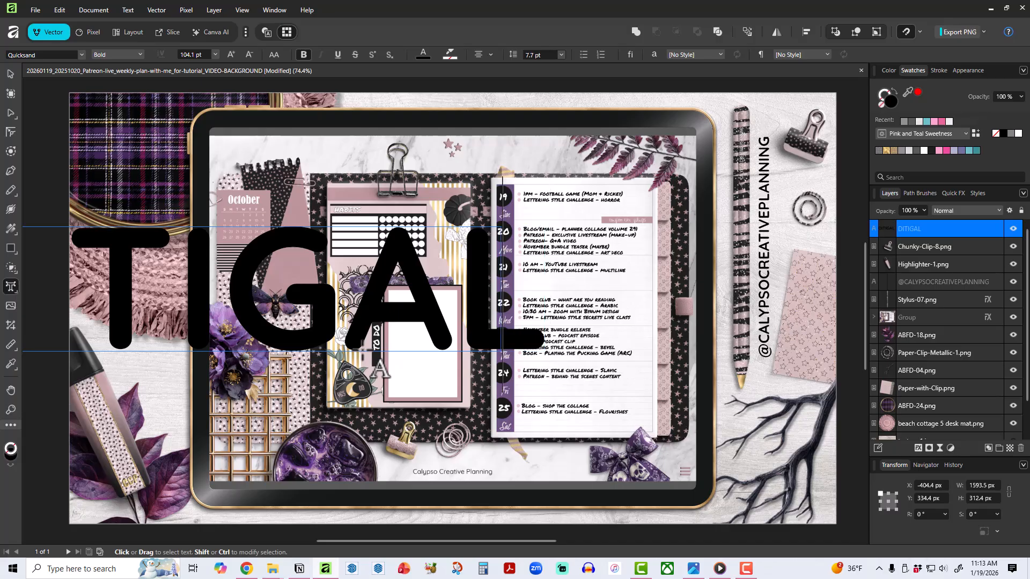
key(BackSpace)
key(BackSpace)
key(BackSpace)
key(BackSpace)
key(BackSpace)
text(GITAL)
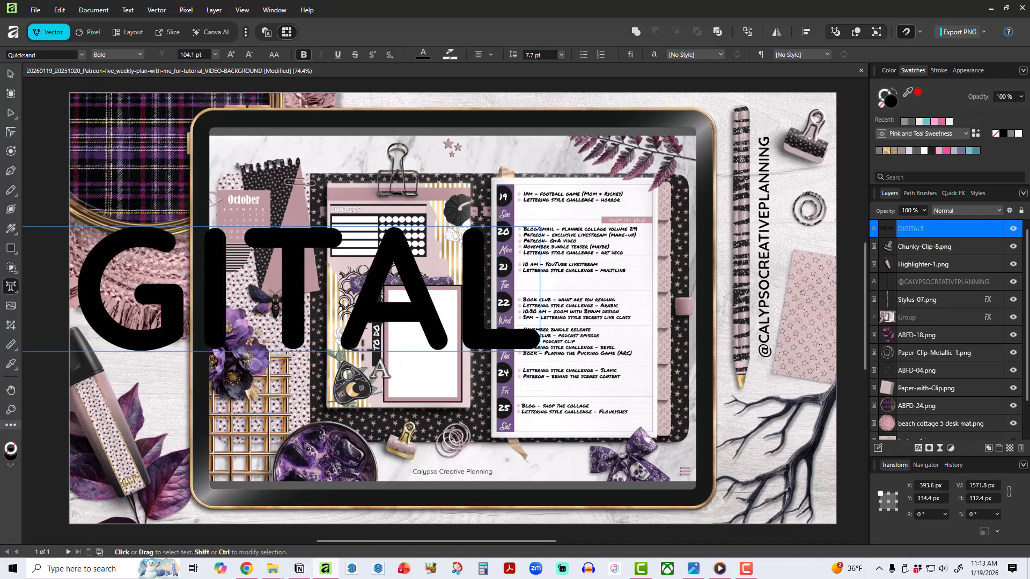
key(Return)
text(PLAN)
key(Return)
text(WITH)
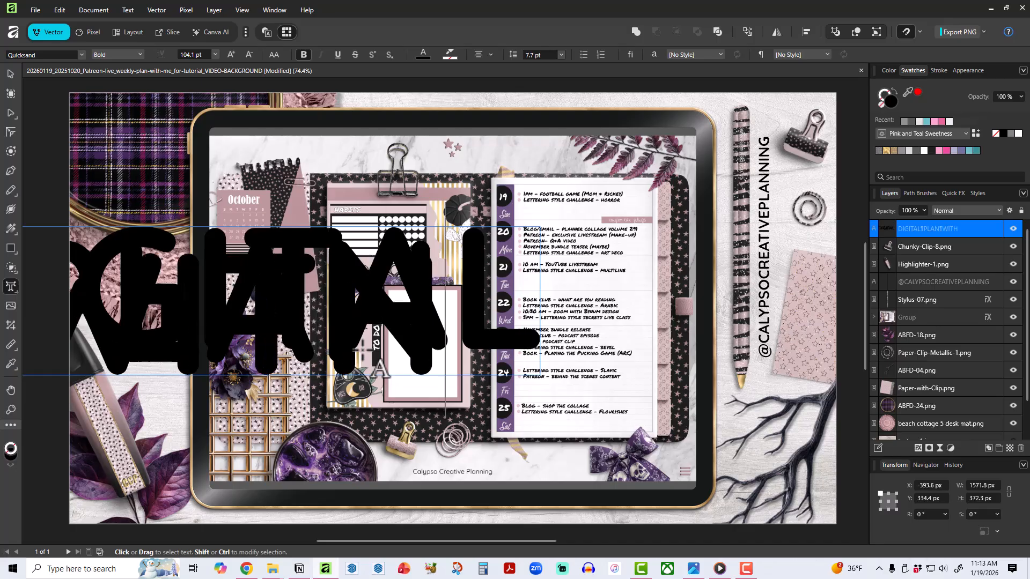
text( ME)
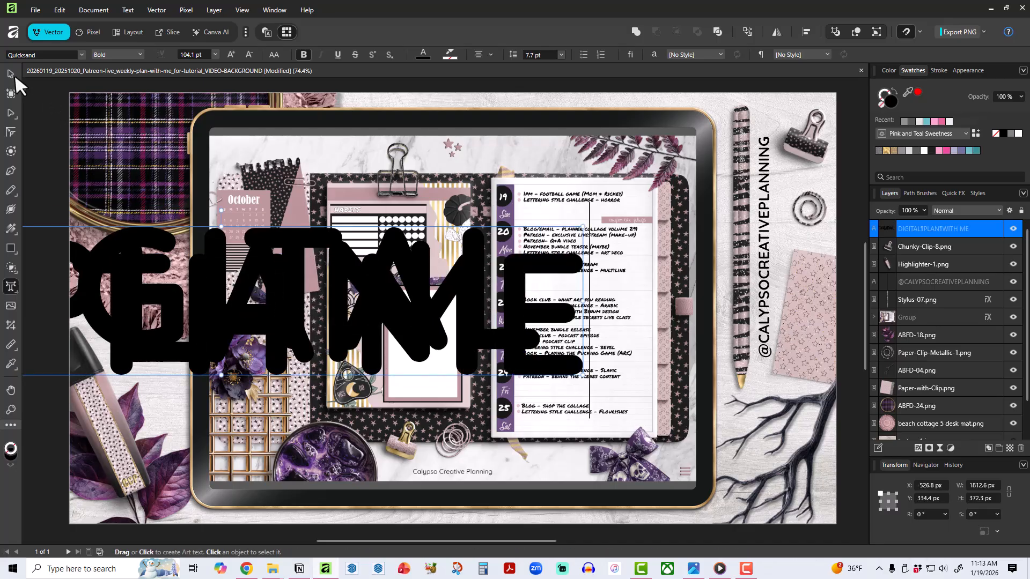
Shrink the title text to about 1256 px wide (72.2 pt) and move it over the tablet.
click(11, 74)
drag(268, 300, 500, 273)
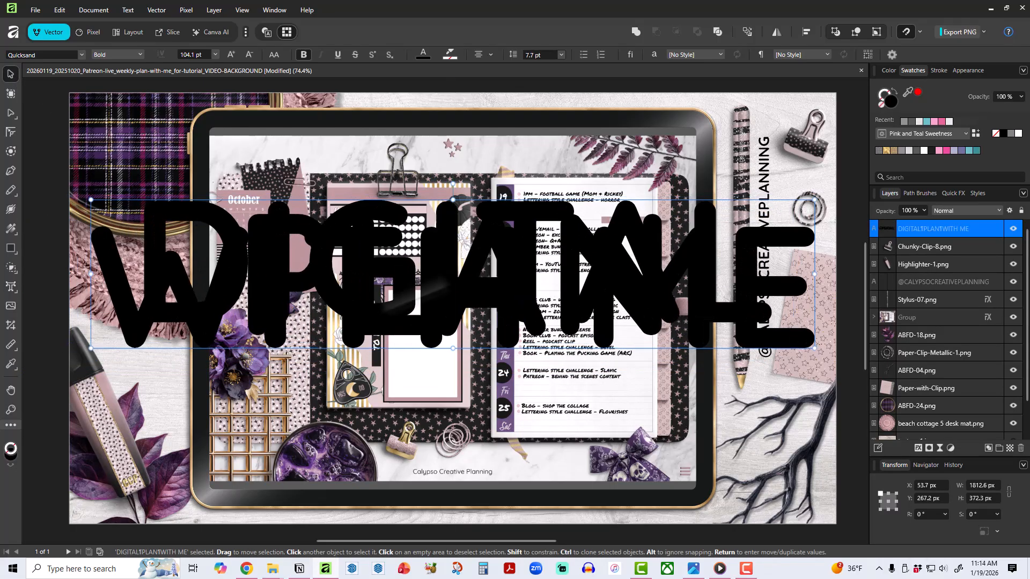
drag(90, 348, 312, 302)
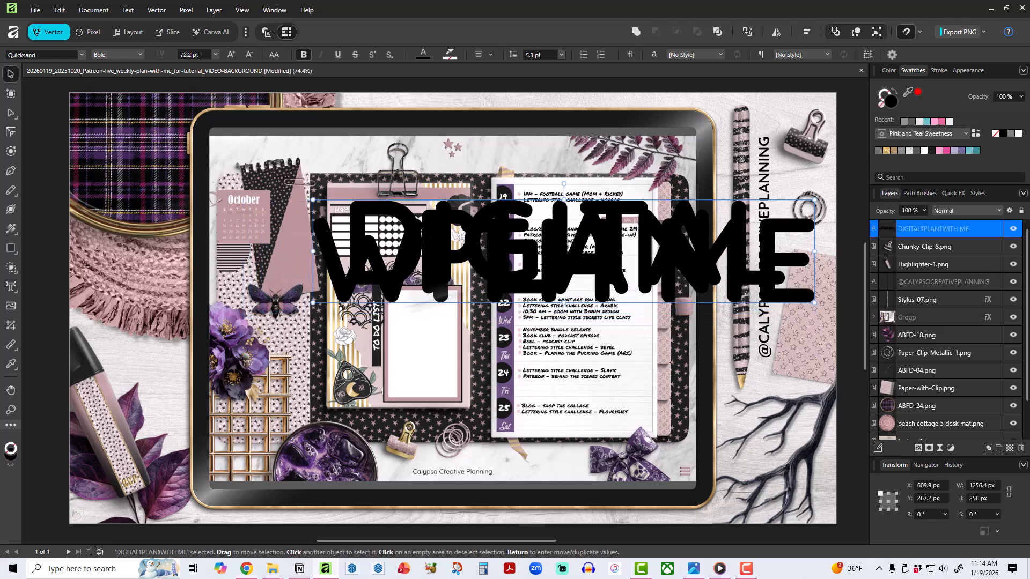
drag(655, 256, 539, 295)
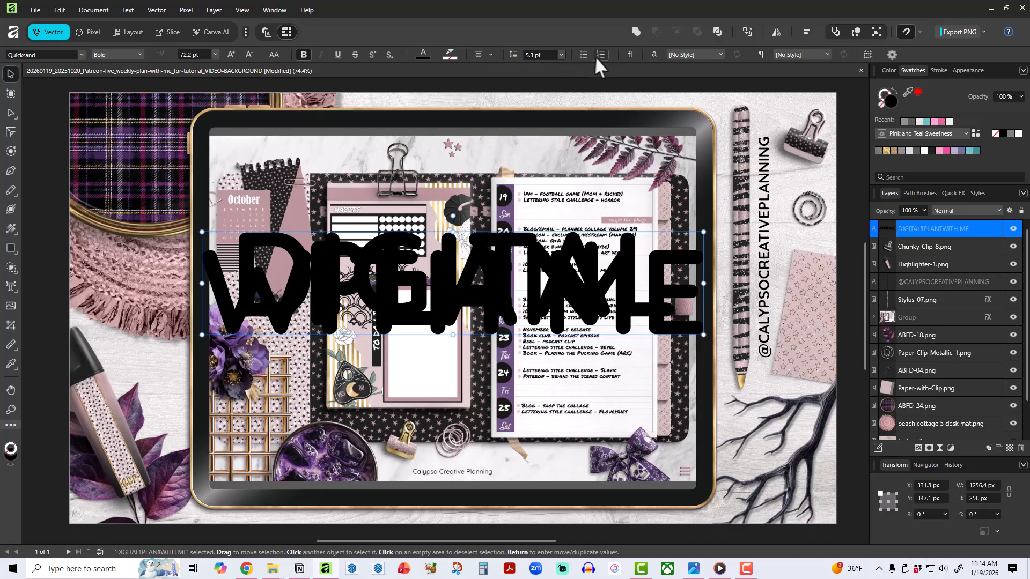
Increase the title text's leading to 55 pt so its three lines no longer overlap.
click(651, 53)
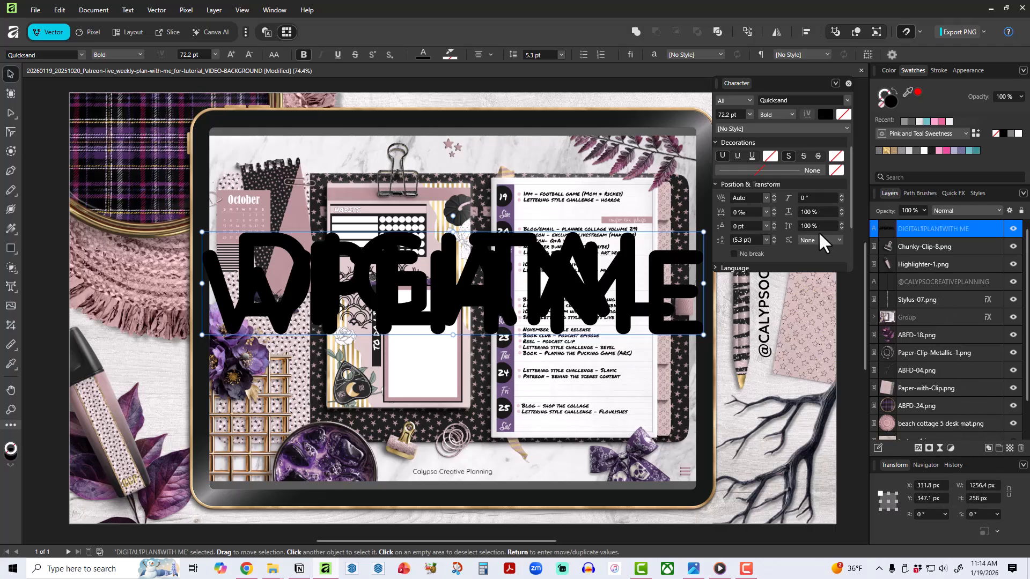
click(773, 237)
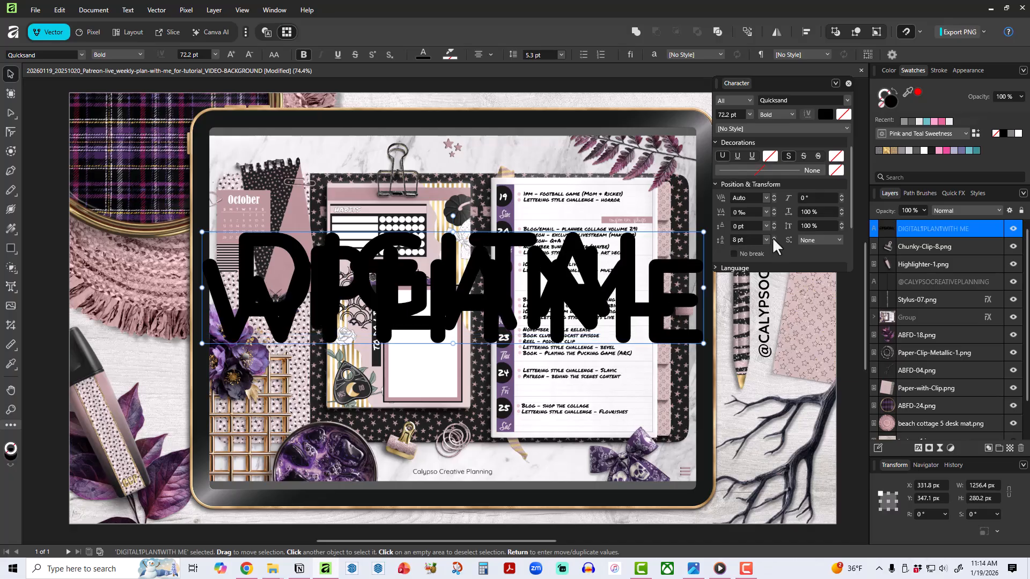
drag(774, 237, 772, 237)
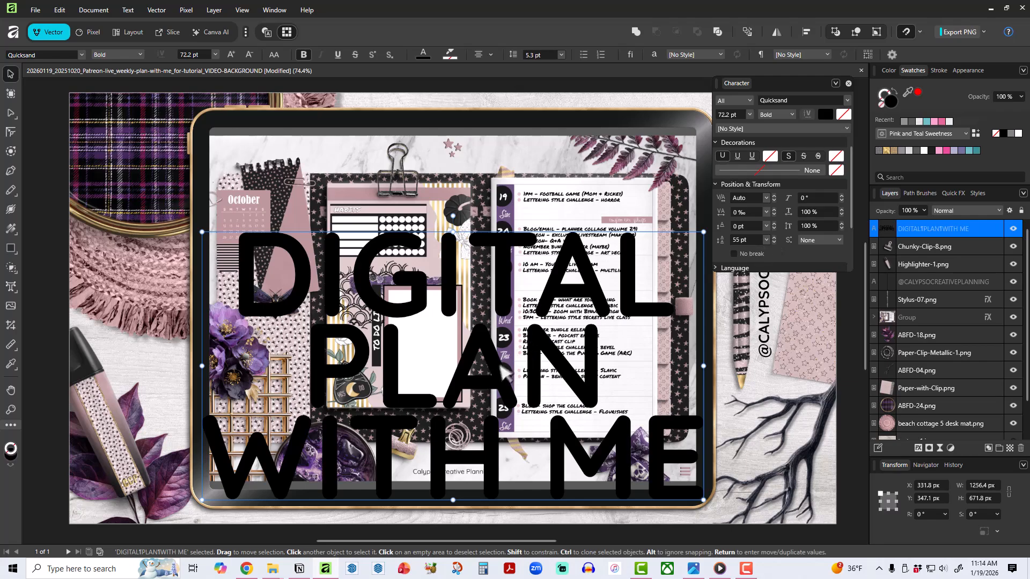
Scale the title text down to about 963 × 515 px (55.3 pt) and centre it on the tablet.
drag(485, 356, 484, 328)
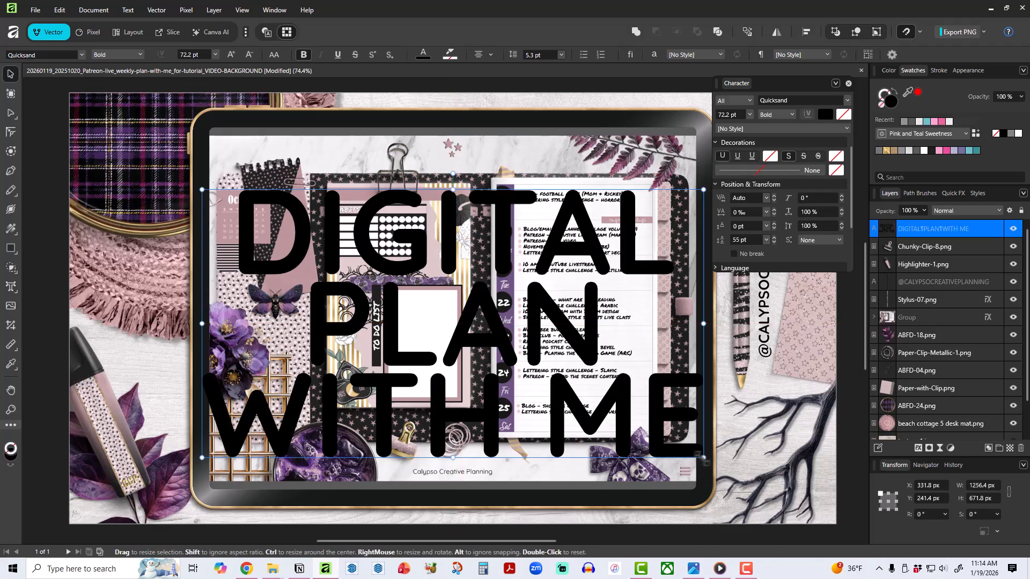
drag(703, 458, 587, 397)
drag(434, 328, 501, 342)
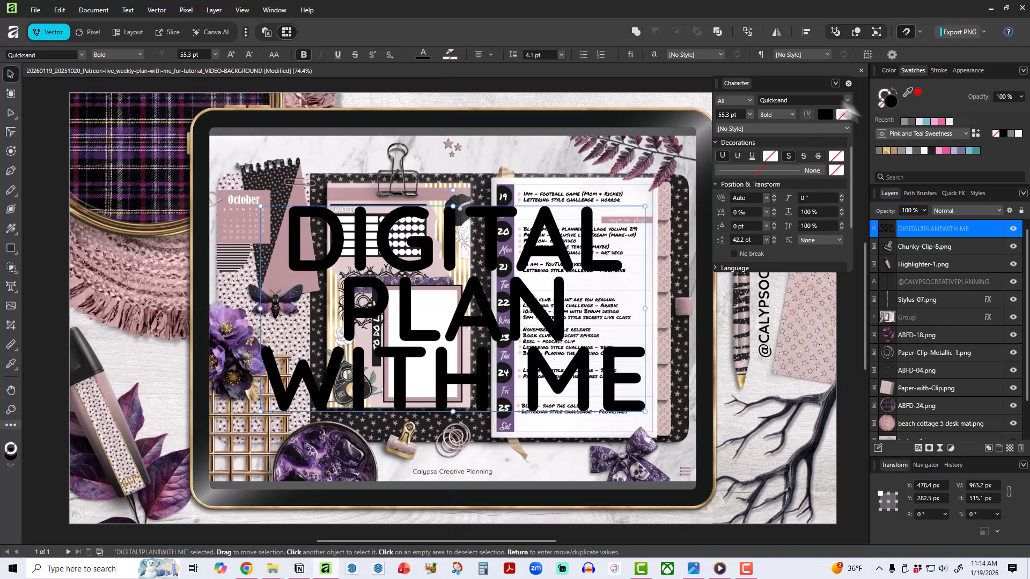
Give the title text a dark mauve outline from the Witchy Glam palette with a radius of about 30 px, and fill the letters white.
click(954, 196)
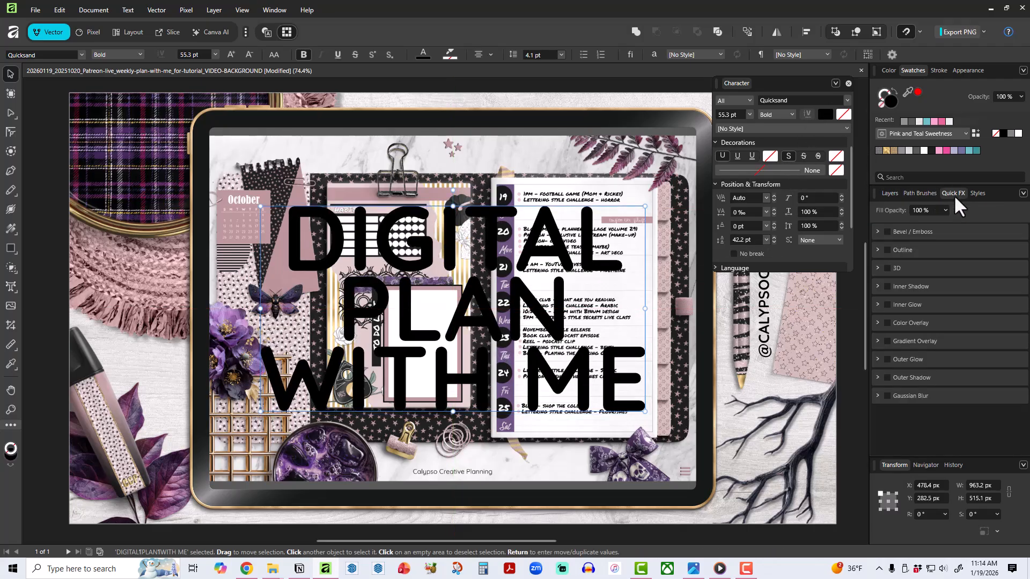
click(897, 249)
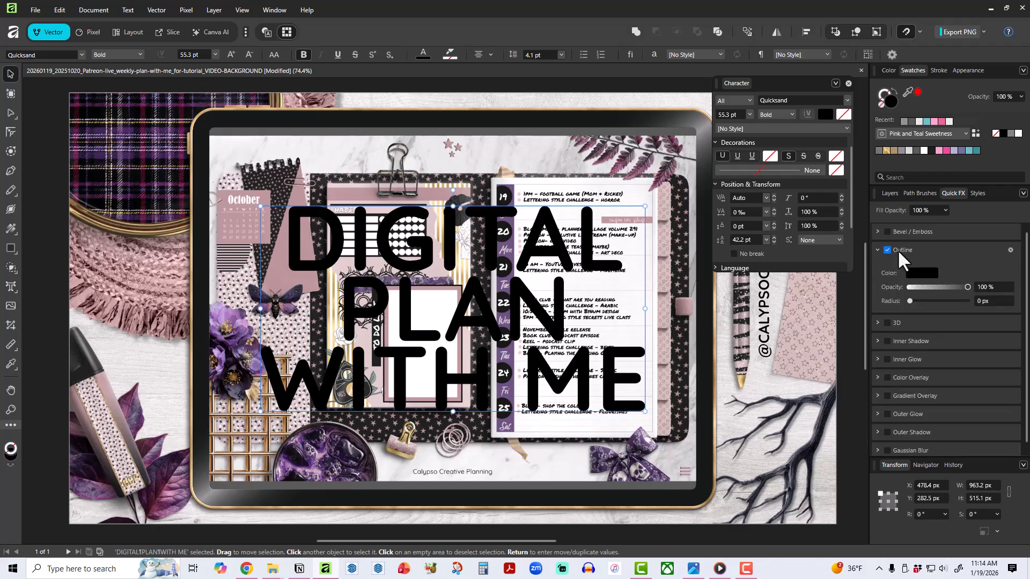
click(923, 272)
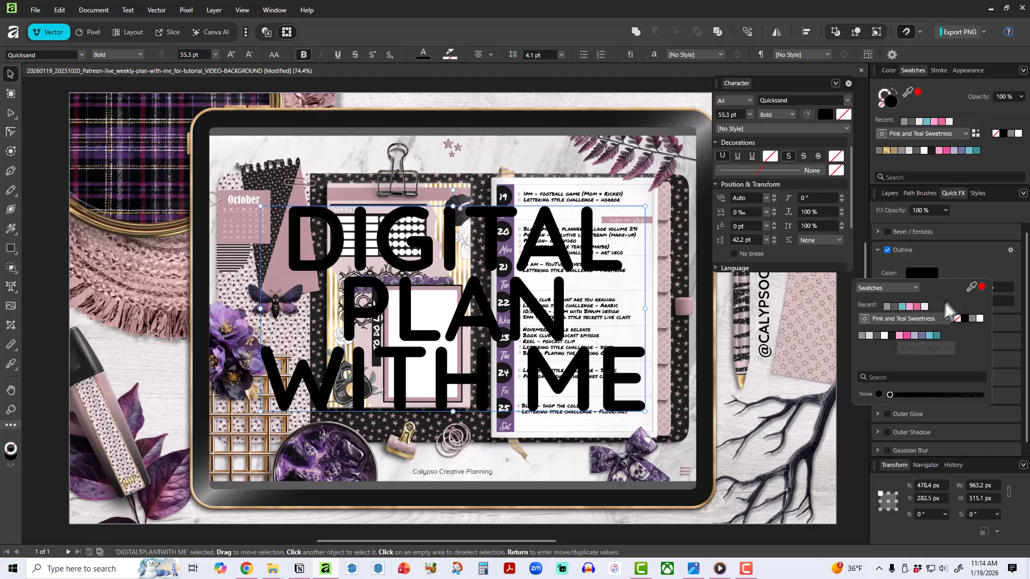
click(925, 319)
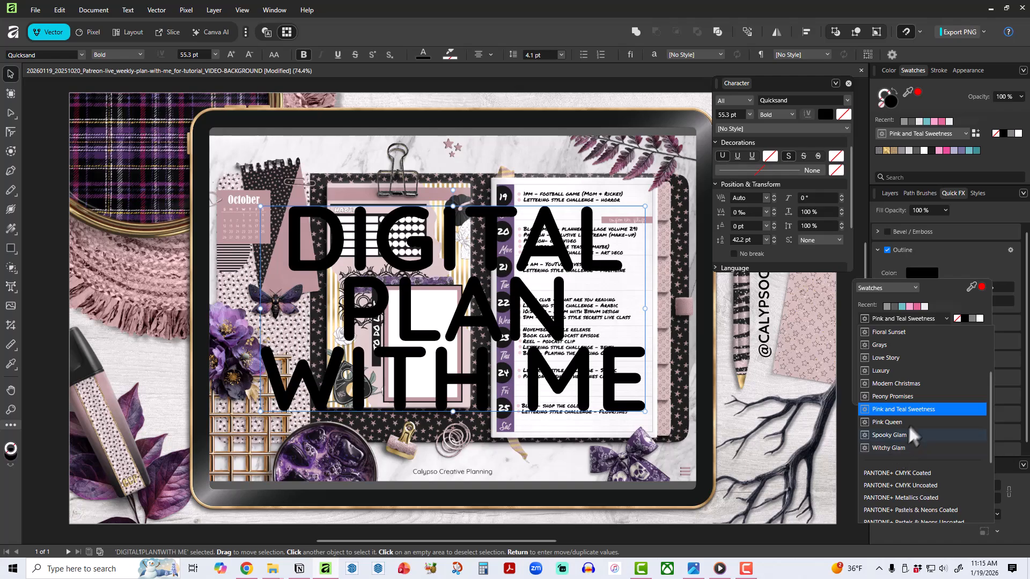
scroll(912, 413, up, 3)
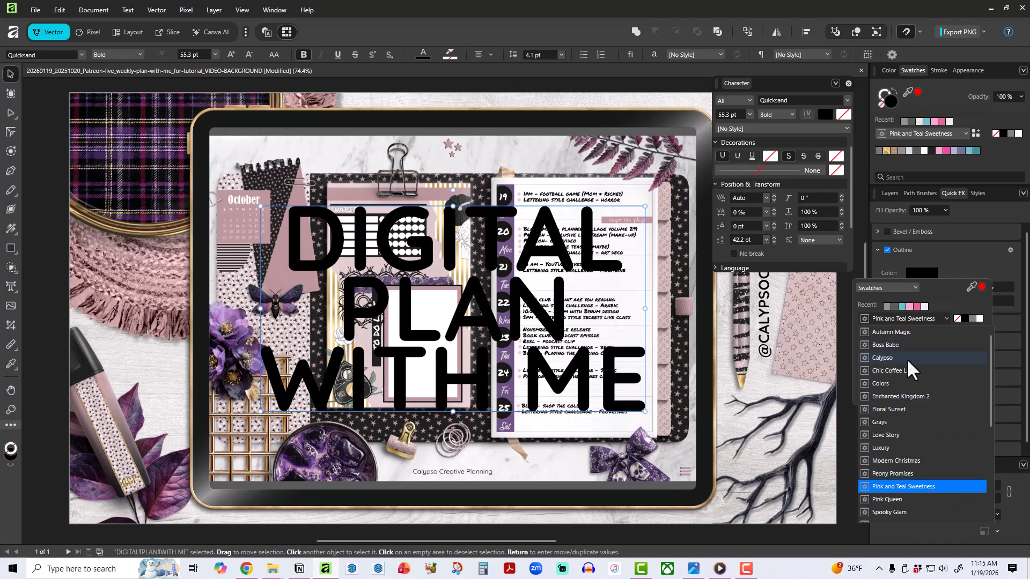
scroll(911, 457, down, 5)
scroll(890, 391, up, 4)
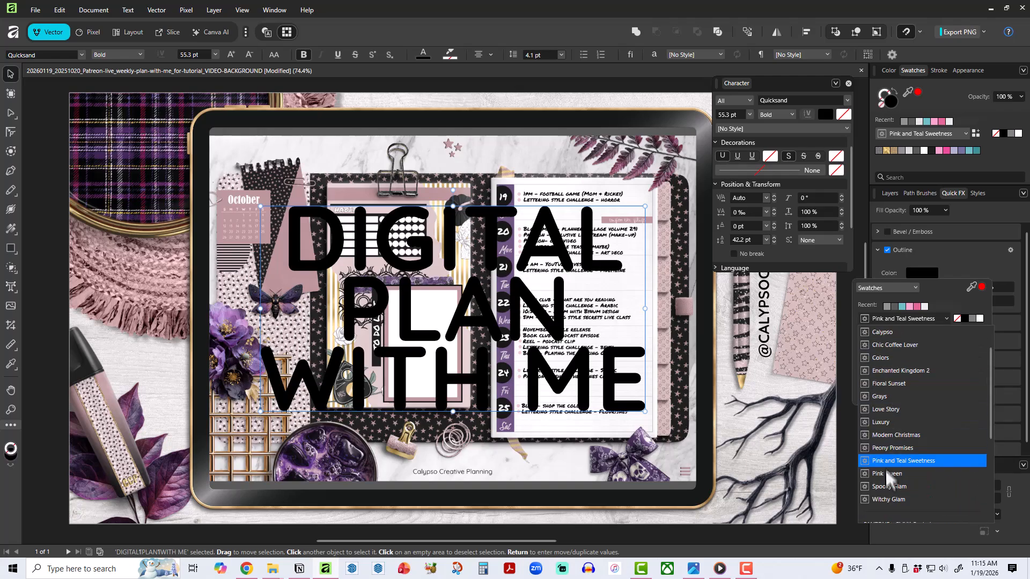
click(890, 499)
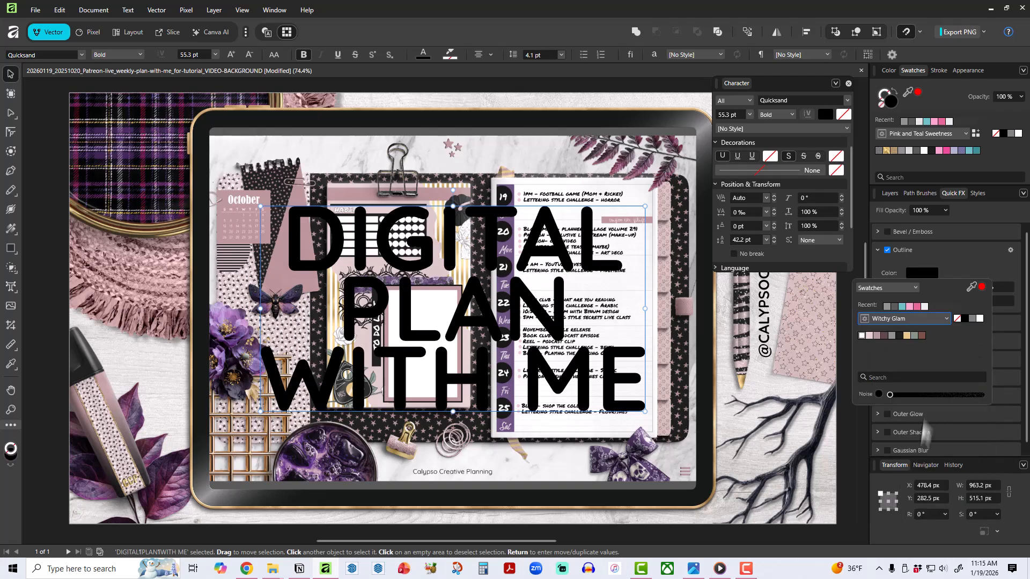
click(883, 334)
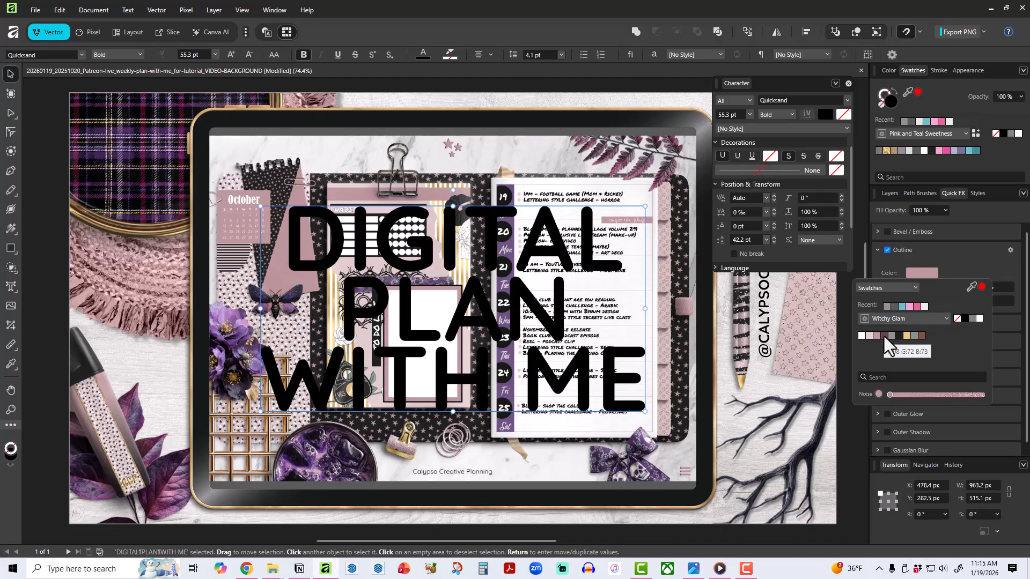
click(883, 334)
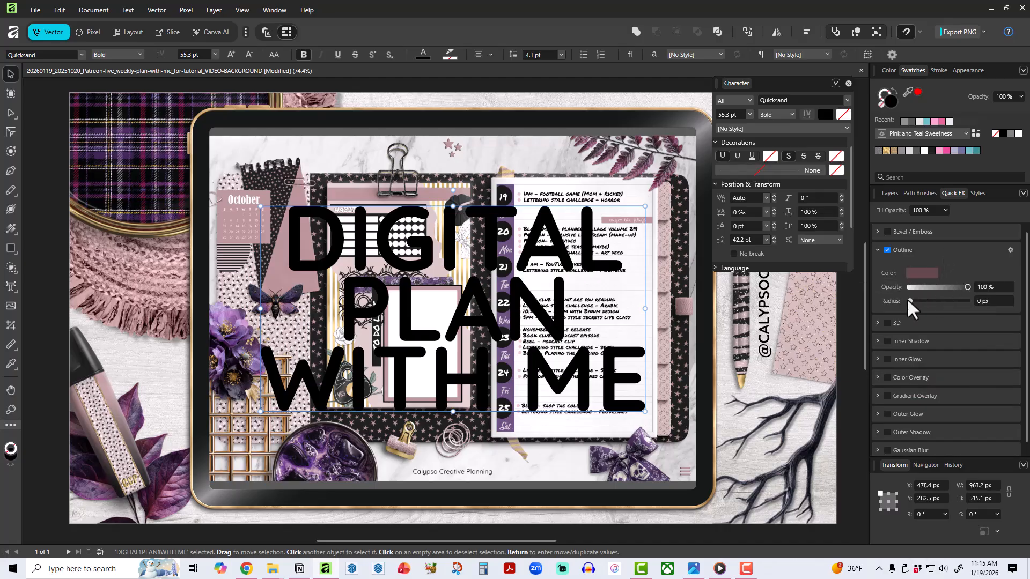
drag(910, 300, 947, 301)
click(923, 151)
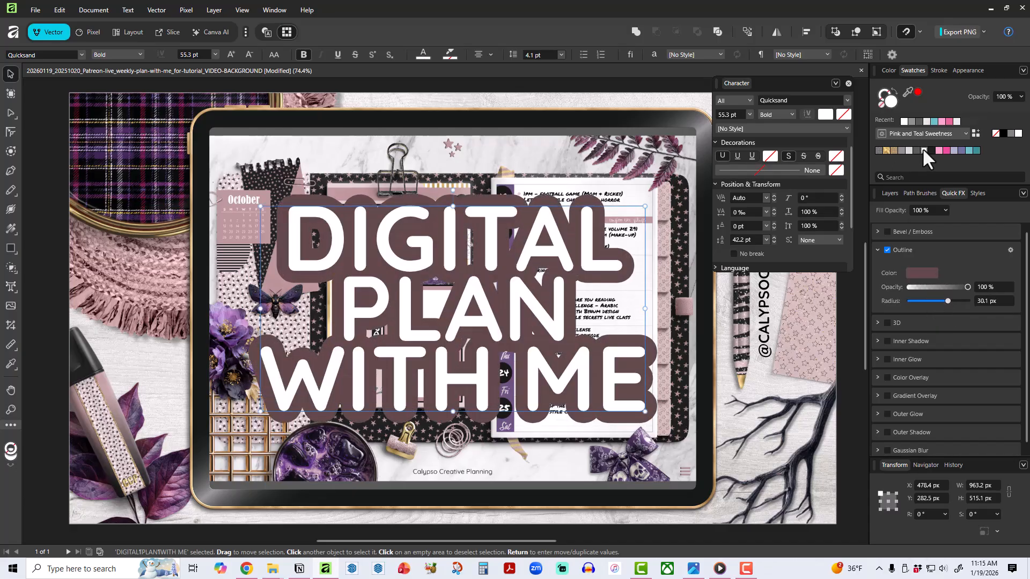
Recolour the title's outline with the purple sampled from the planner's day strip and reduce its radius to about 28.5 px.
click(921, 273)
click(899, 333)
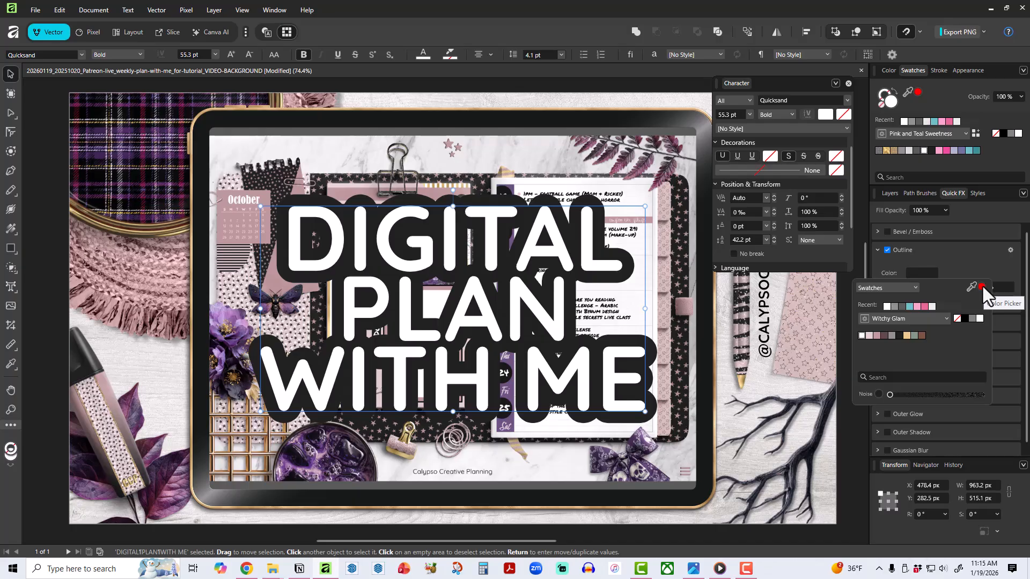
drag(982, 286, 511, 428)
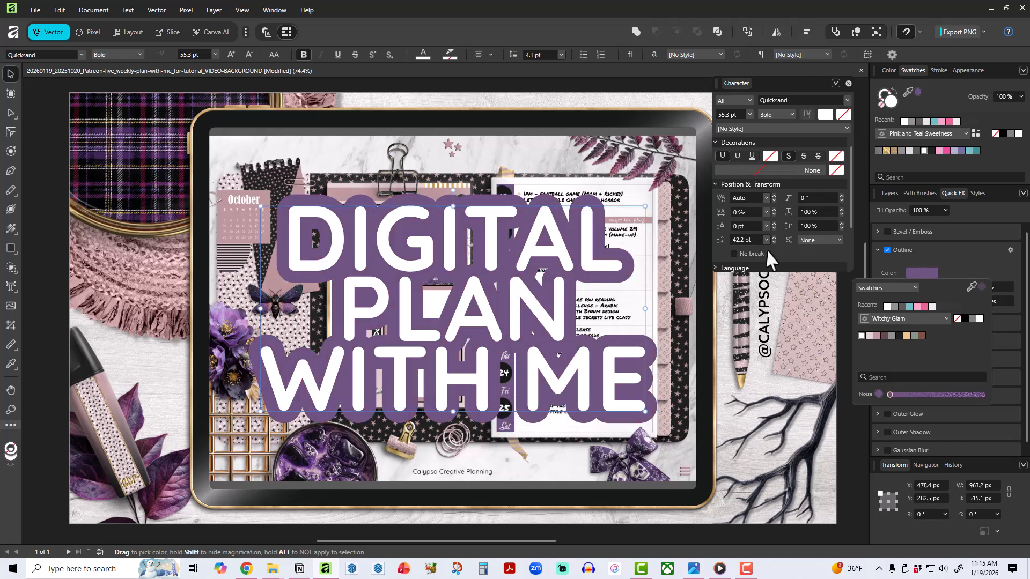
click(949, 251)
mouse_move(947, 300)
mouse_down()
mouse_move(930, 299)
mouse_move(976, 298)
mouse_move(946, 300)
mouse_up()
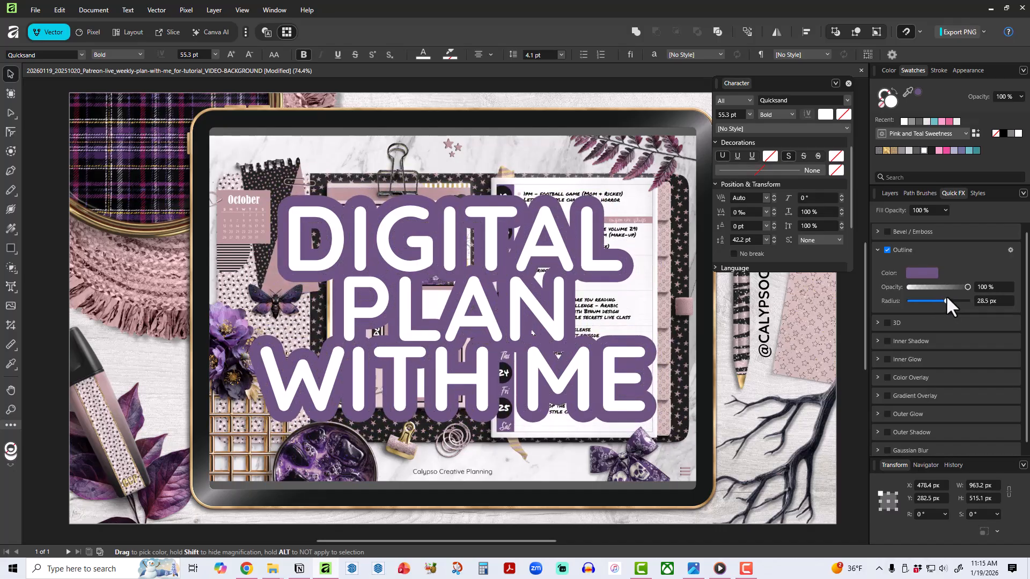
Set the title text's leading to 50 pt to space its three lines evenly.
click(772, 241)
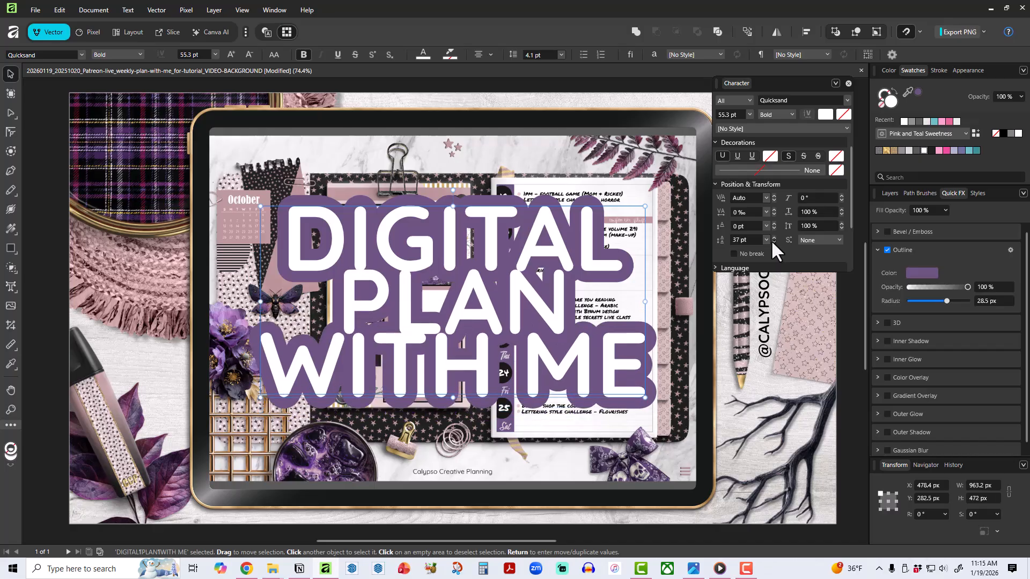
click(773, 237)
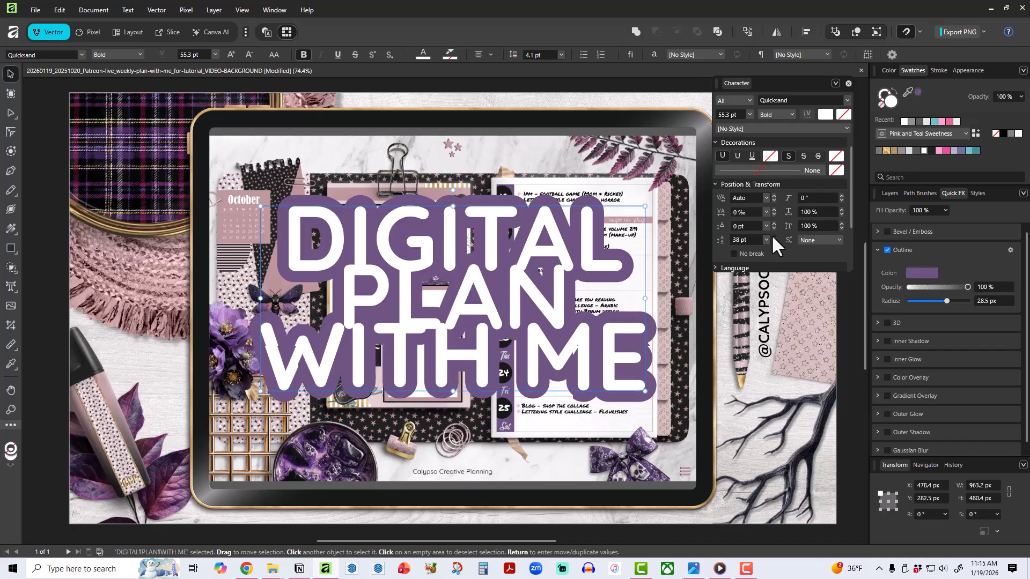
click(773, 237)
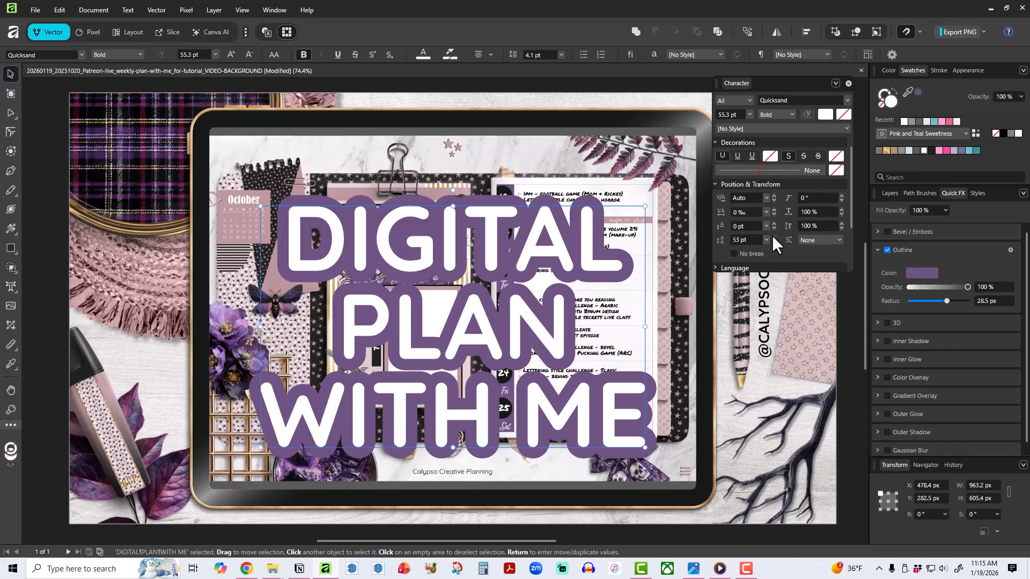
click(774, 241)
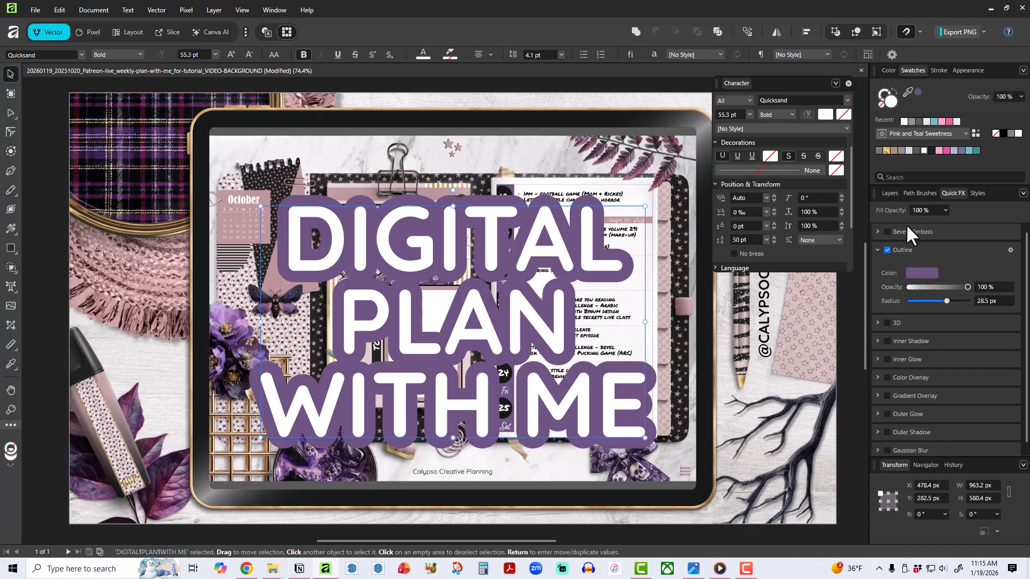
click(878, 250)
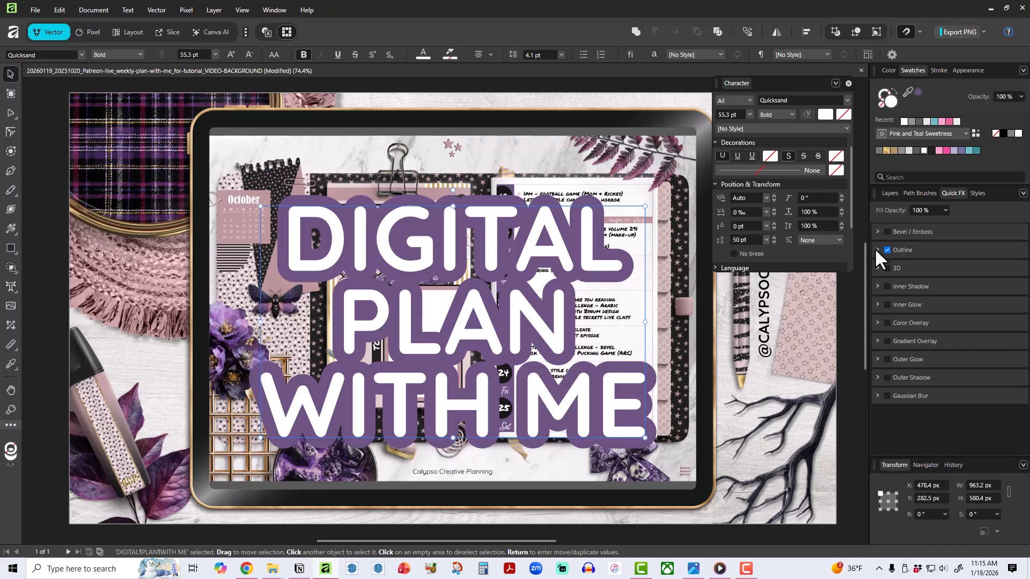
click(886, 378)
scroll(980, 348, down, 2)
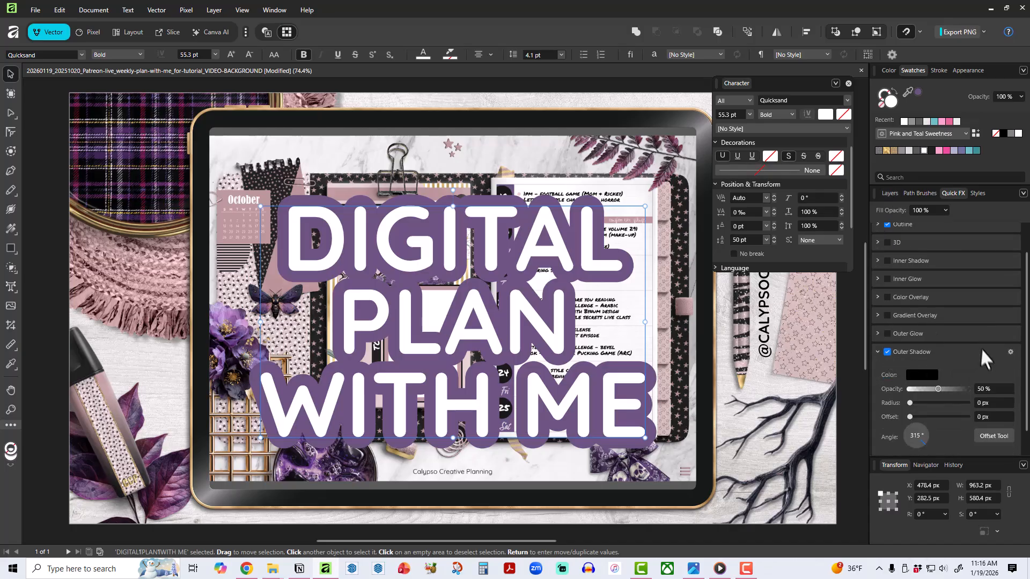
drag(911, 423, 954, 400)
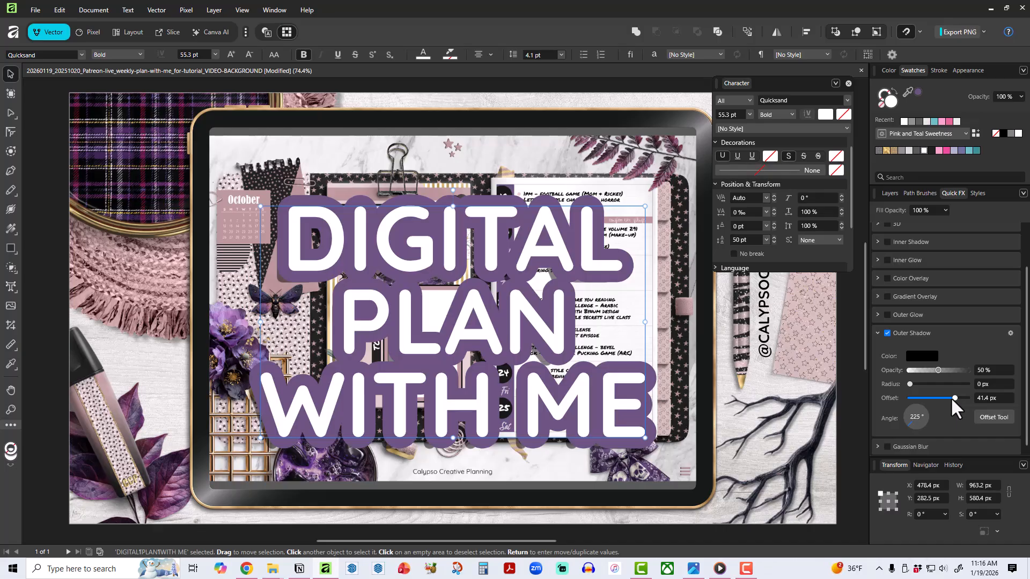
click(887, 333)
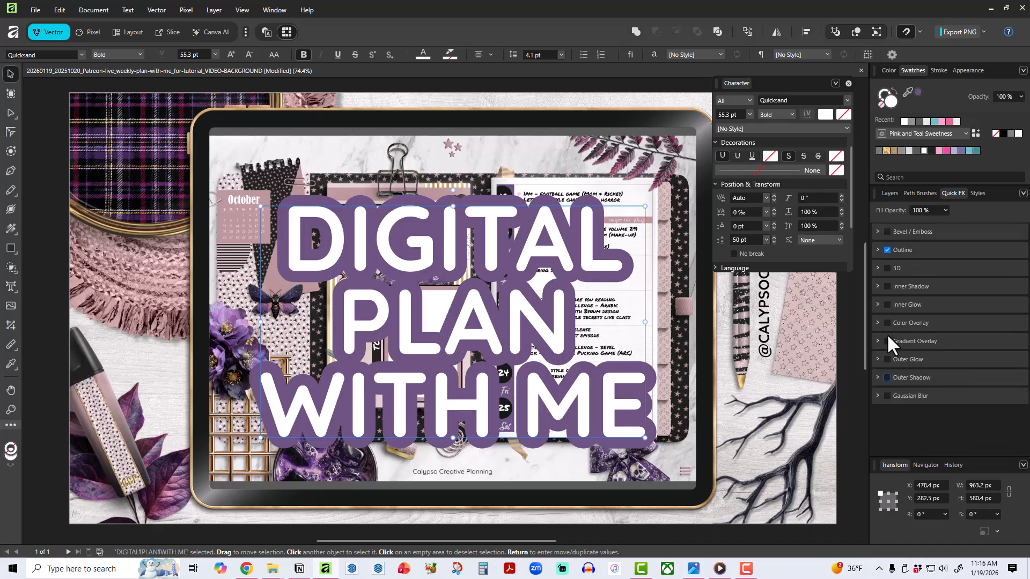
Duplicate the DIGITAL PLAN WITH ME text layer and group the two copies.
click(890, 193)
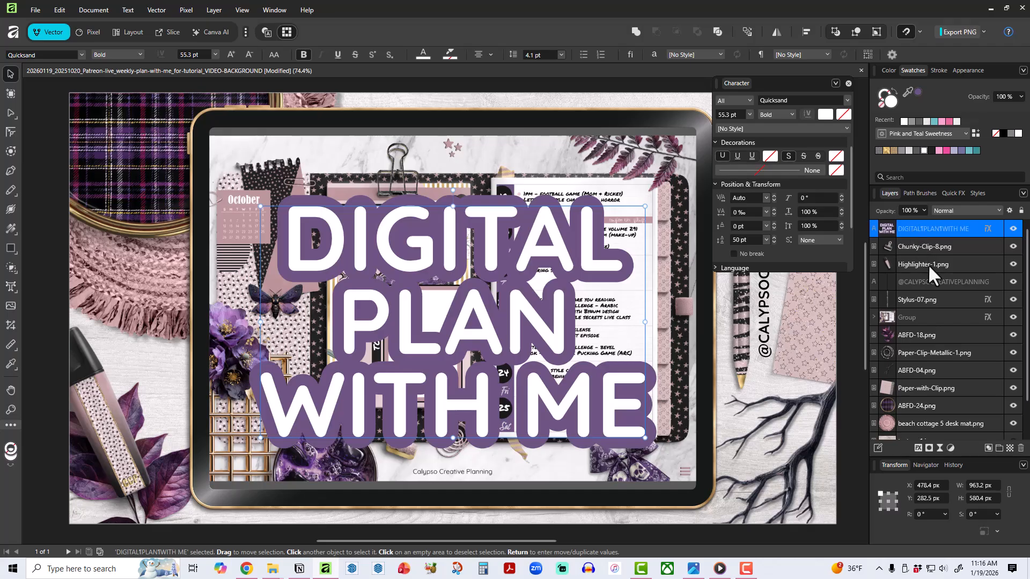
right_click(919, 230)
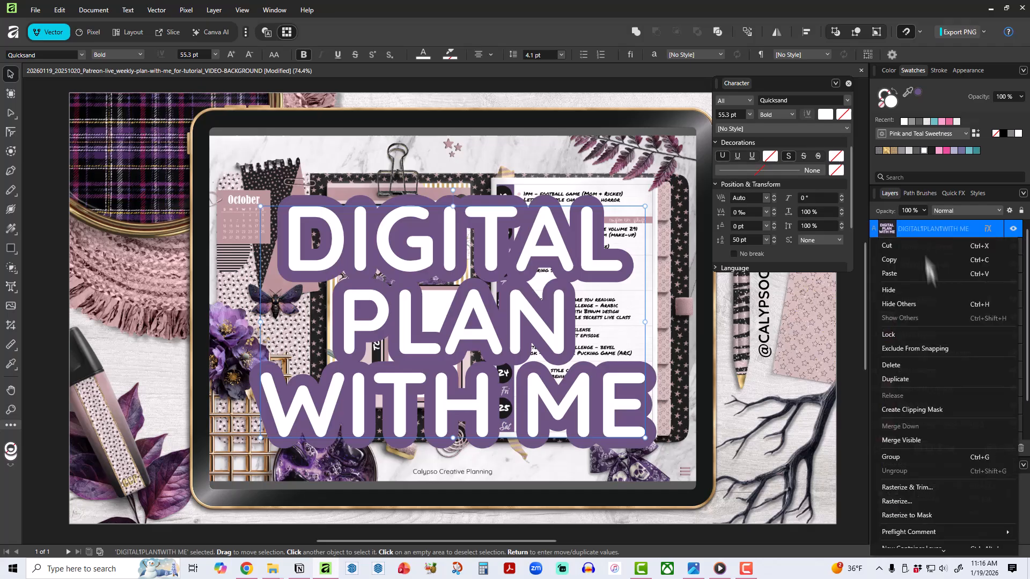
click(915, 378)
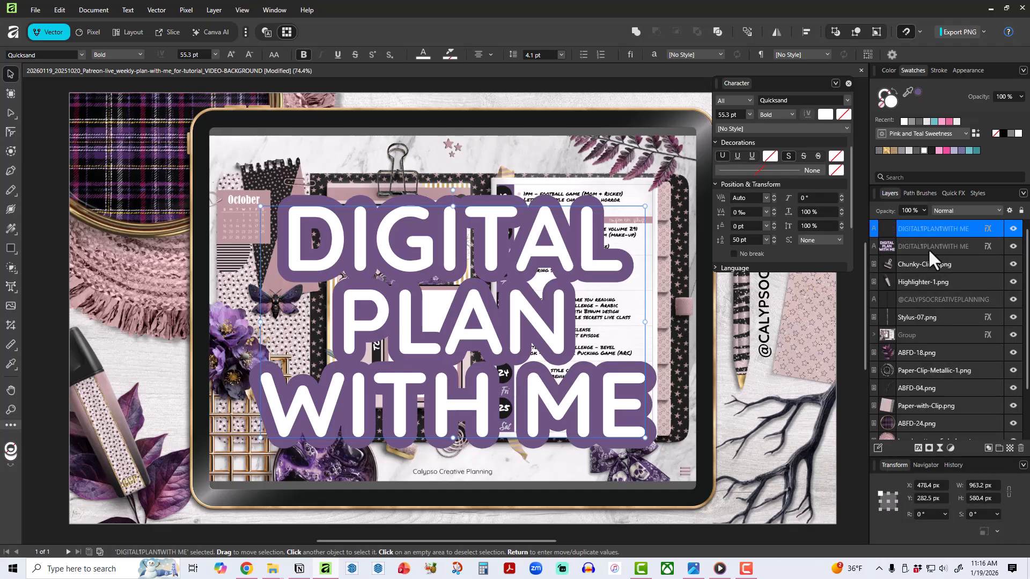
shift+click(927, 248)
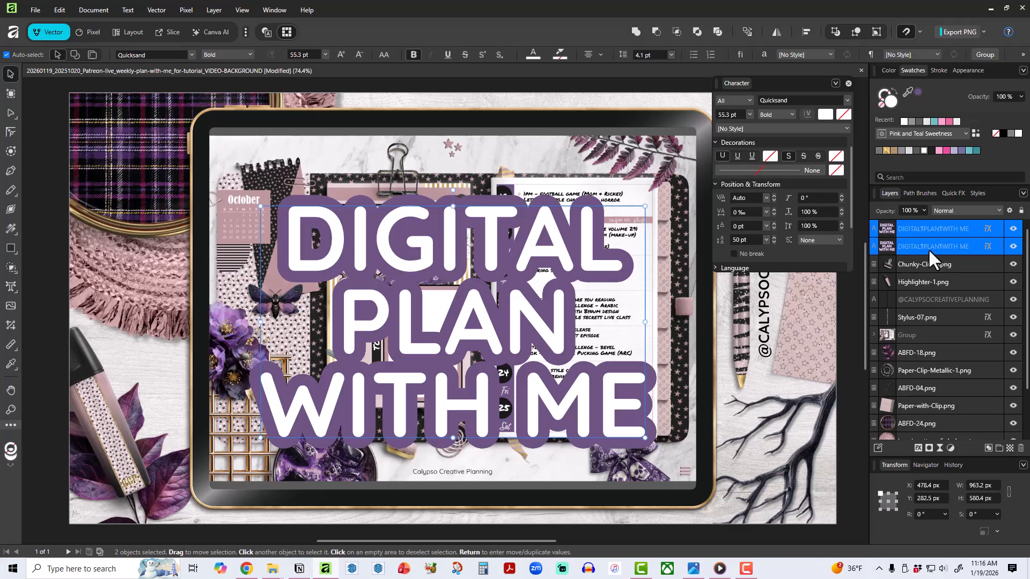
right_click(927, 249)
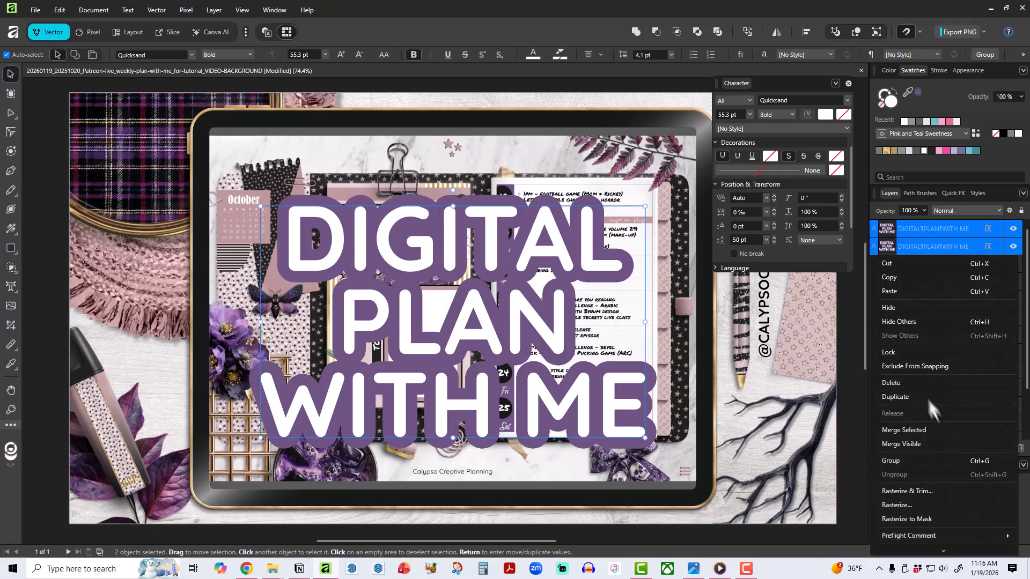
click(908, 459)
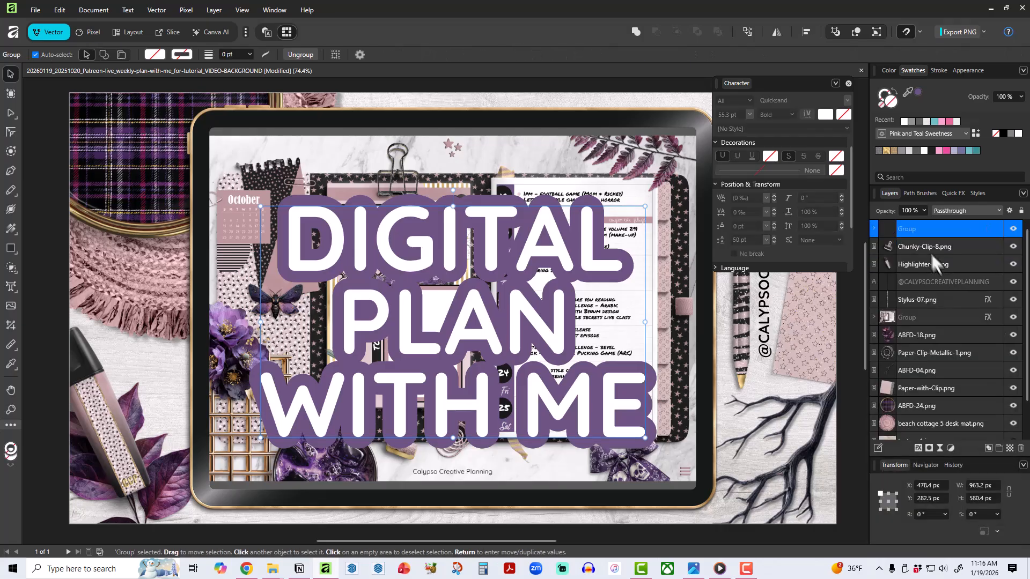
Hide the upper copy of the title text inside the new group as a spare.
click(874, 229)
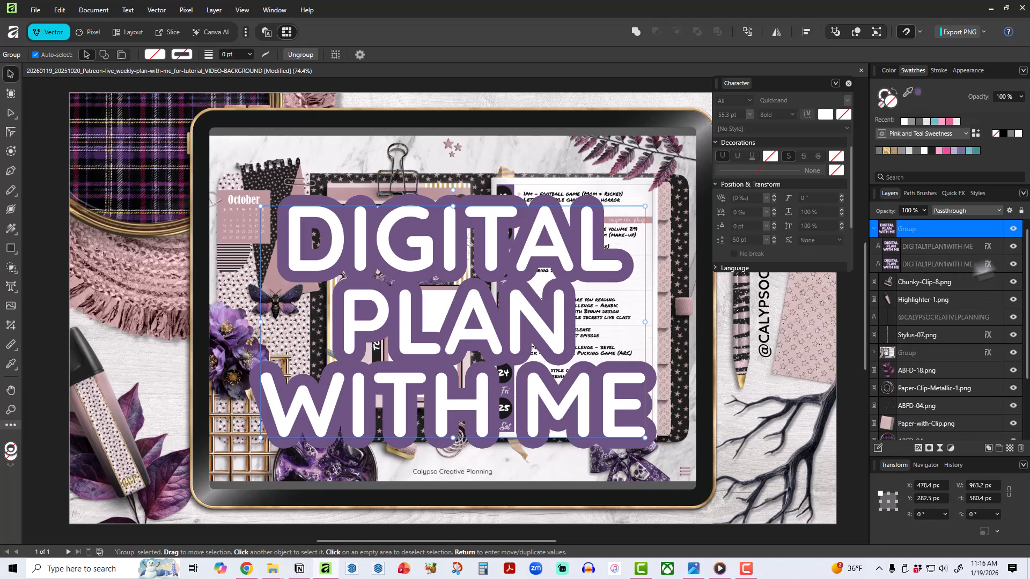
click(1012, 246)
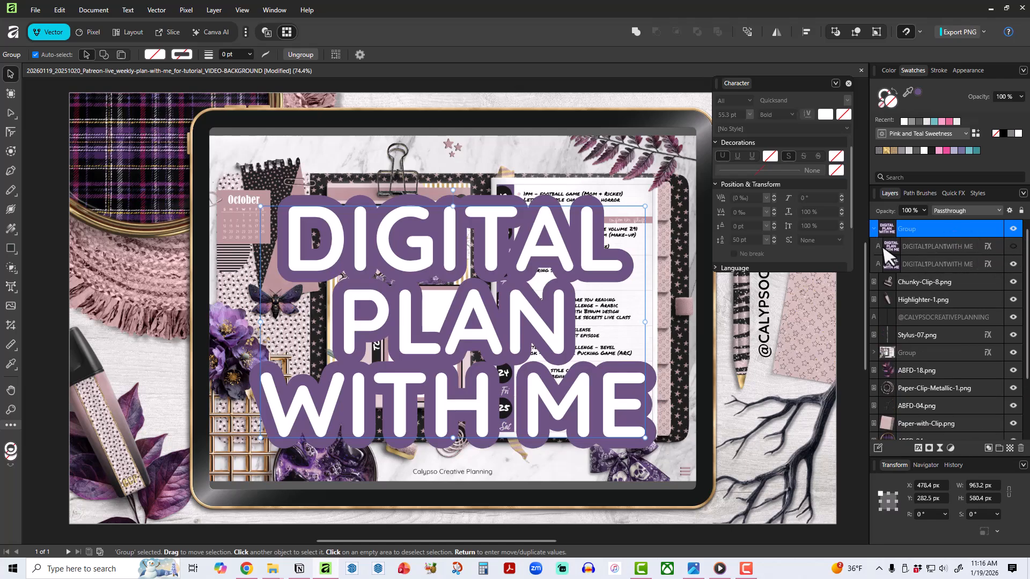
click(874, 230)
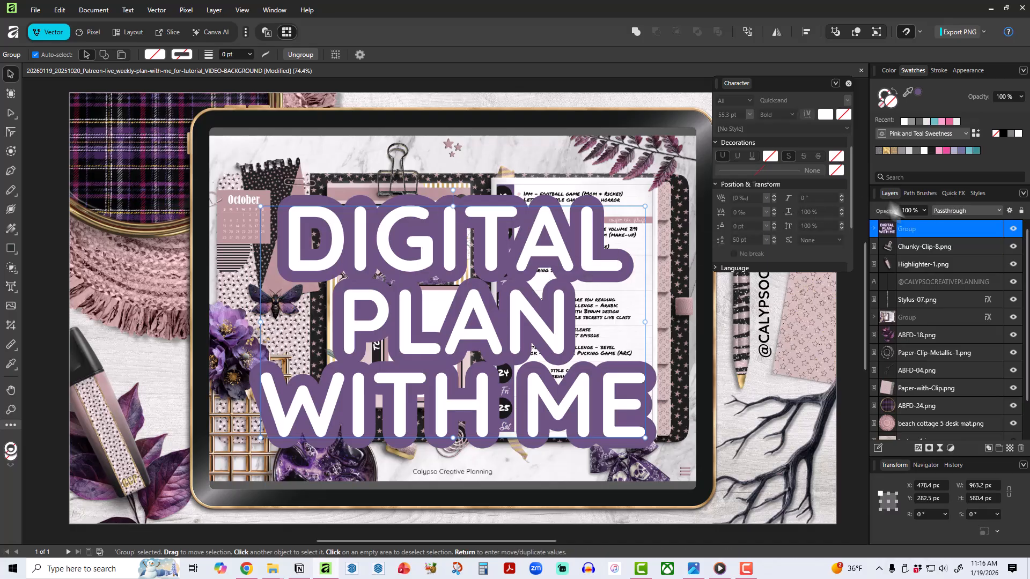
Add a black outer shadow to the title group with 49% opacity, about 3.5 px radius, 10.8 px offset and a 225° angle.
click(956, 194)
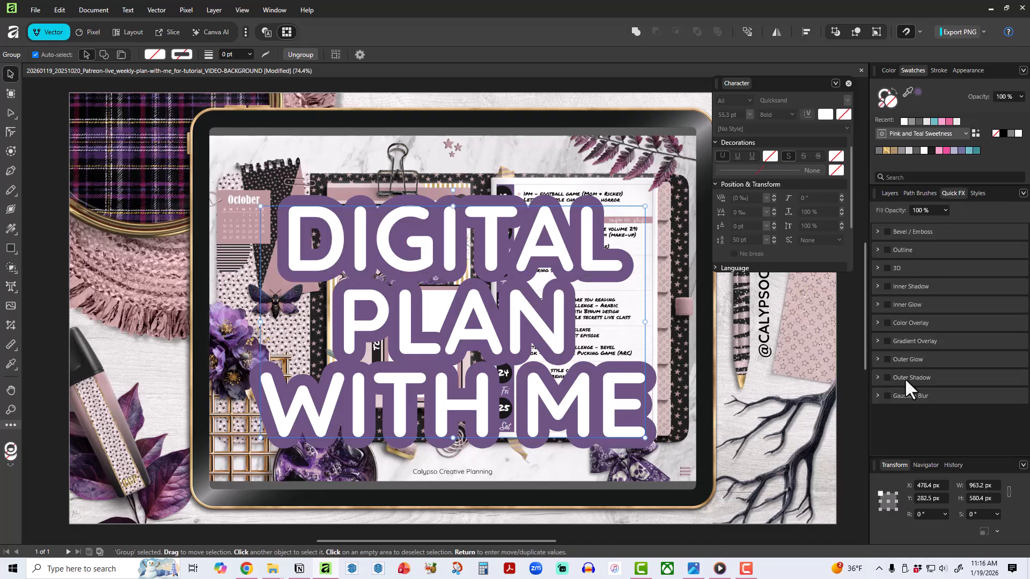
click(887, 377)
scroll(1022, 370, down, 2)
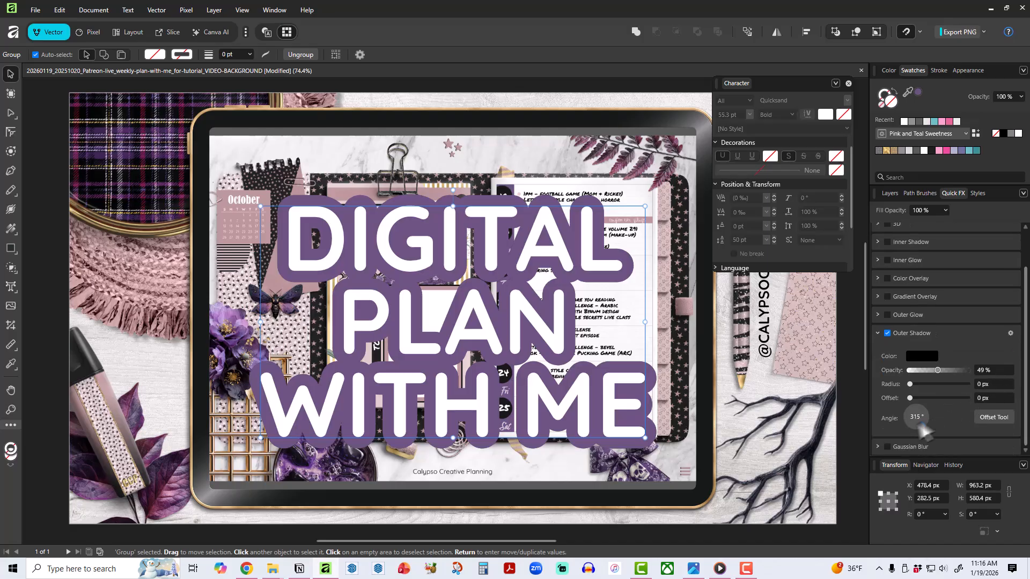
drag(910, 399, 927, 383)
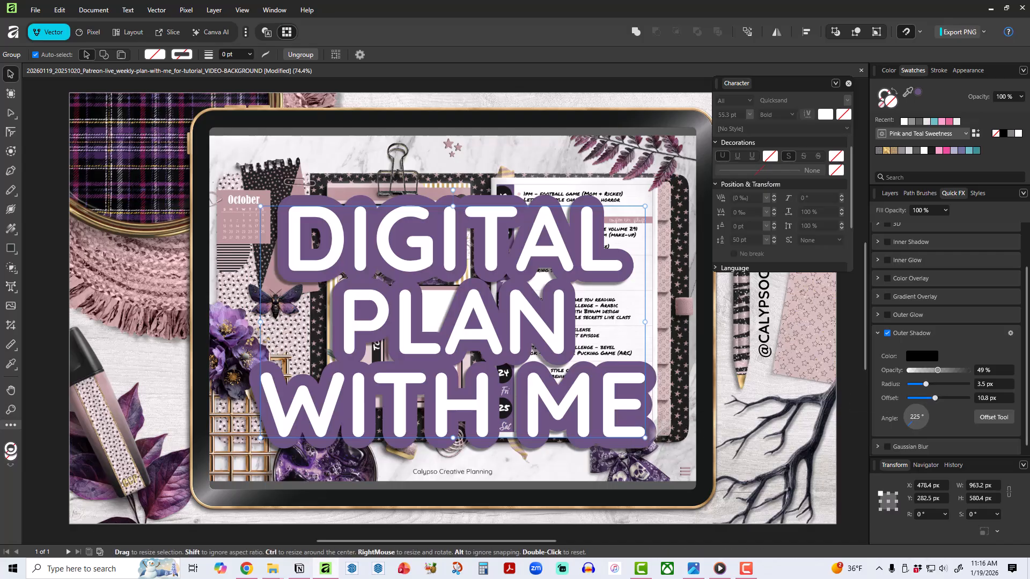
Scale the title group down proportionally to about 795 × 479 px.
click(891, 193)
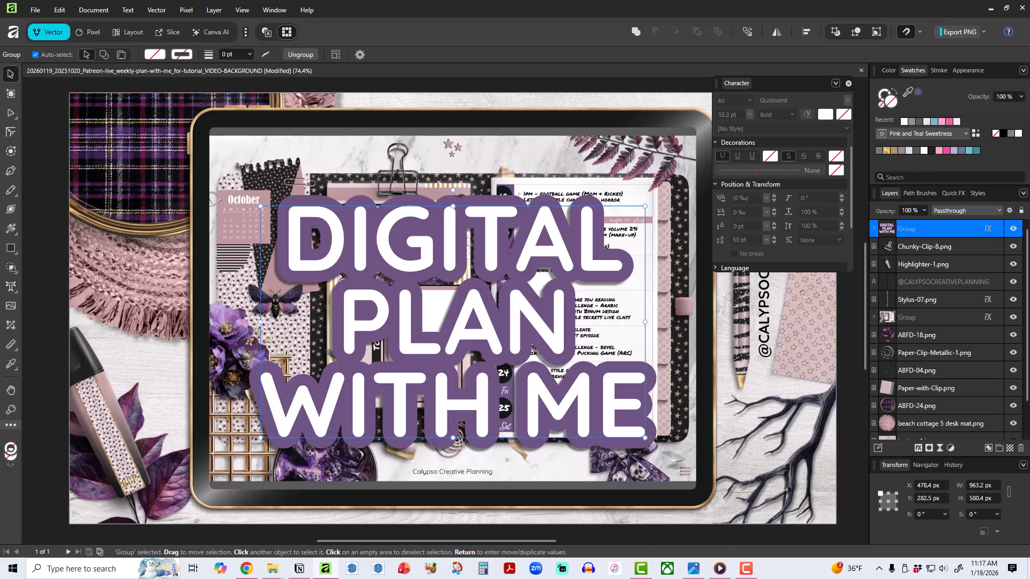
drag(645, 438, 578, 397)
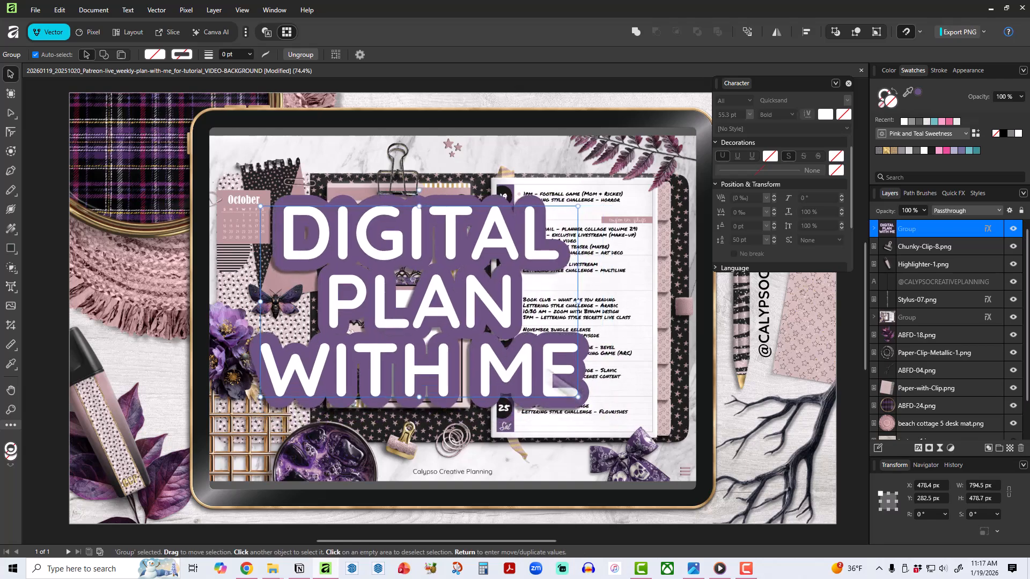
Try the scaled title group lower on the tablet, undo both the move and the scaling, and close the Character panel.
drag(491, 343, 546, 374)
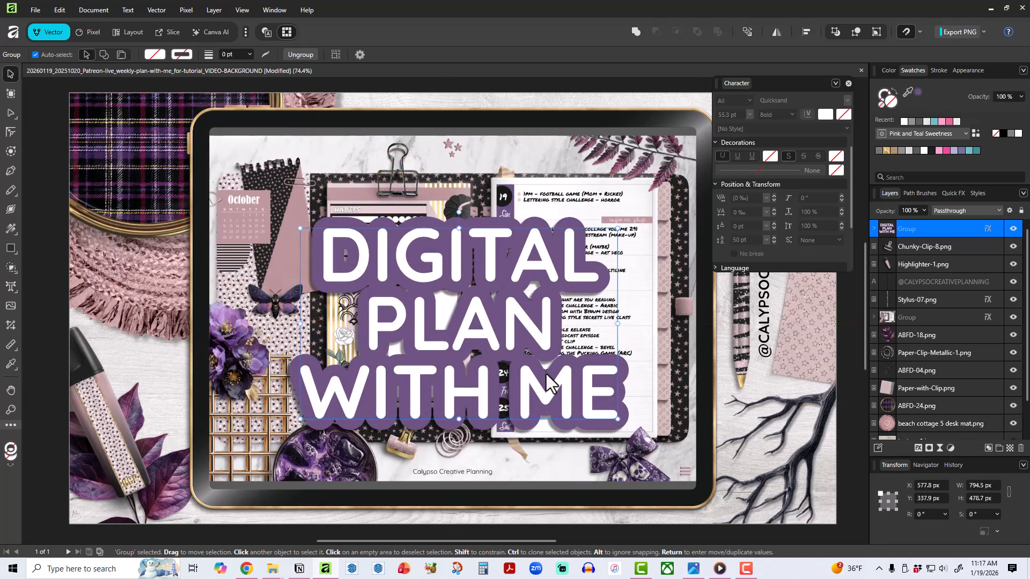
key(ctrl+z)
key(ctrl+z)
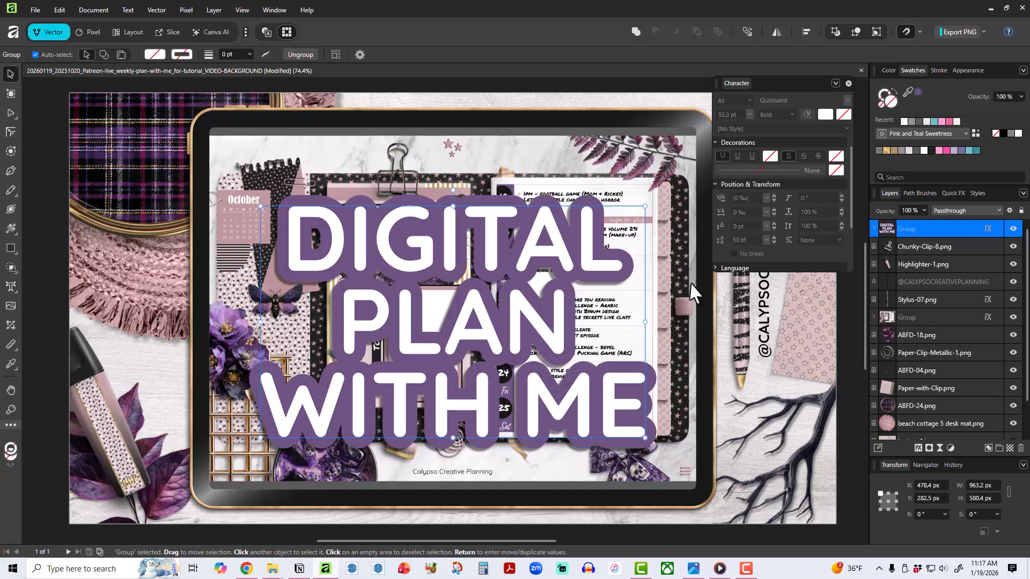
click(847, 83)
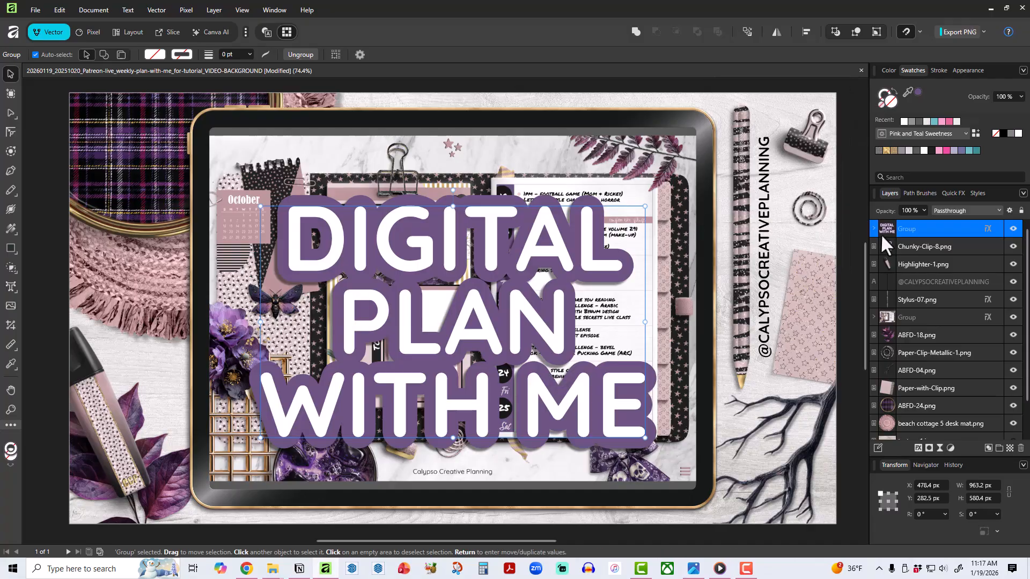
Draw a full-width rectangle about 1920 × 395 px across the middle of the canvas and place it directly beneath the title group.
click(9, 250)
drag(70, 228, 846, 387)
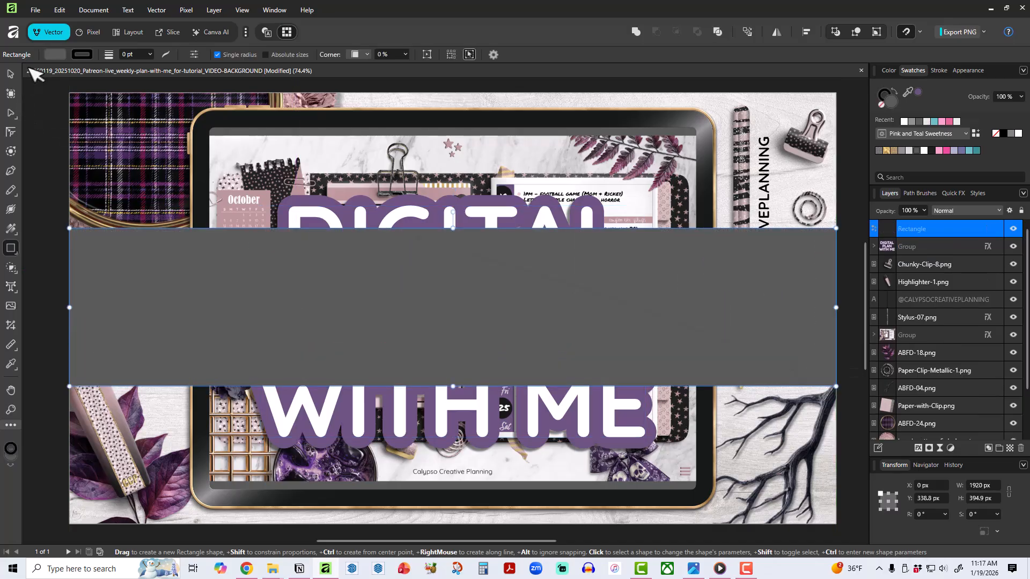
click(11, 74)
drag(426, 301, 431, 304)
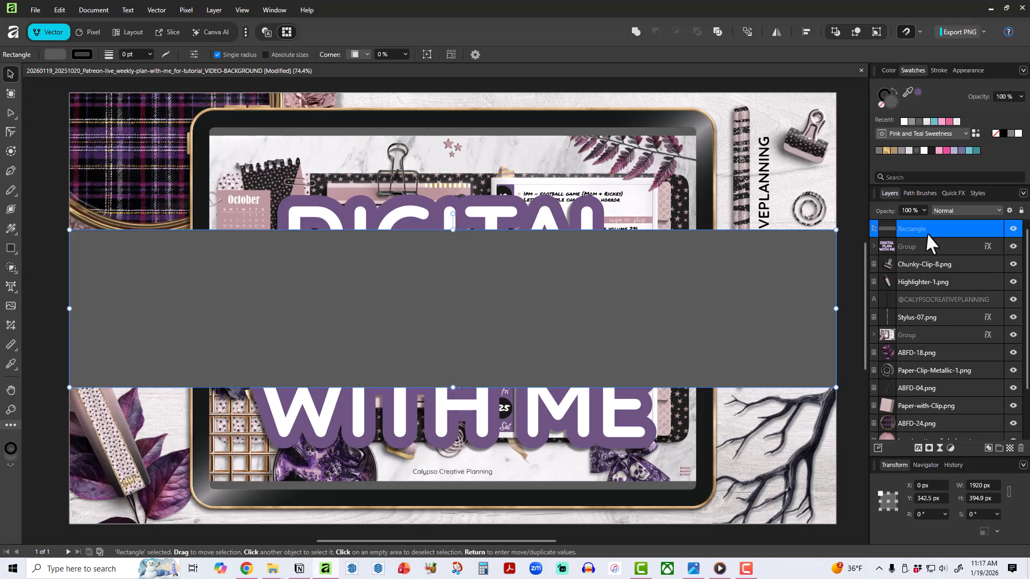
drag(925, 233, 917, 252)
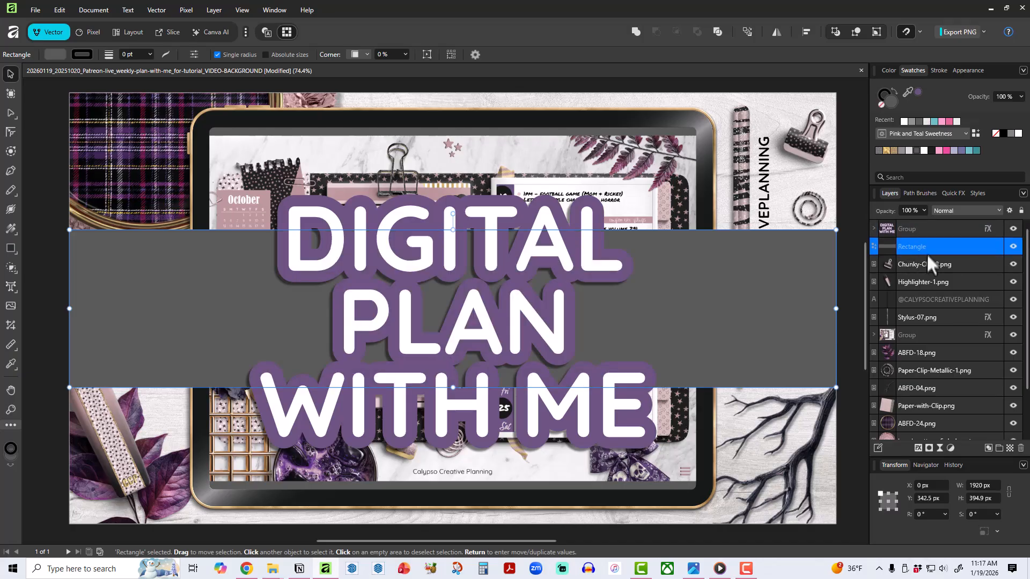
Fill the full-width rectangle with near-black and move it inside the title group, below both text layers.
click(931, 150)
click(32, 235)
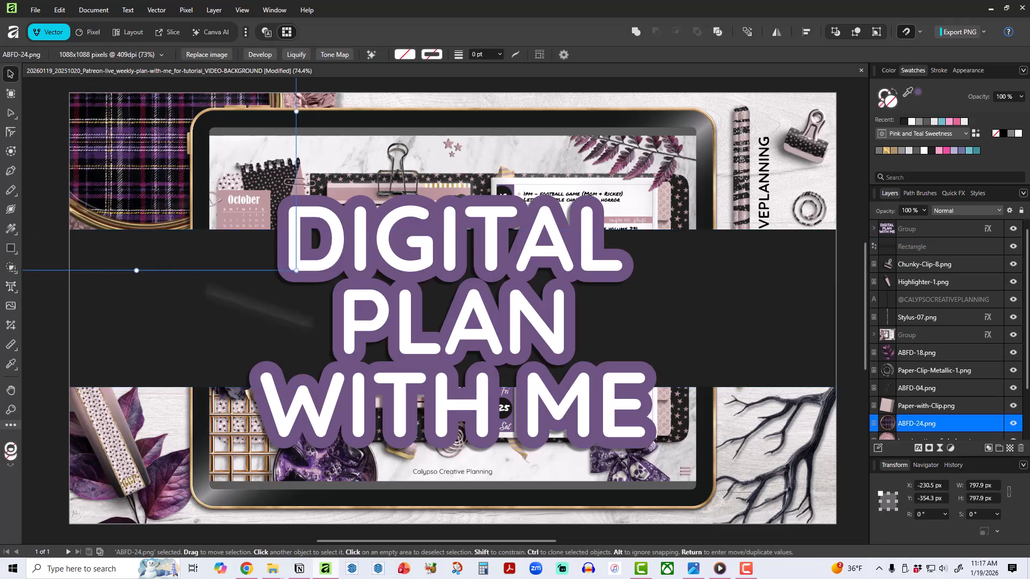
click(756, 269)
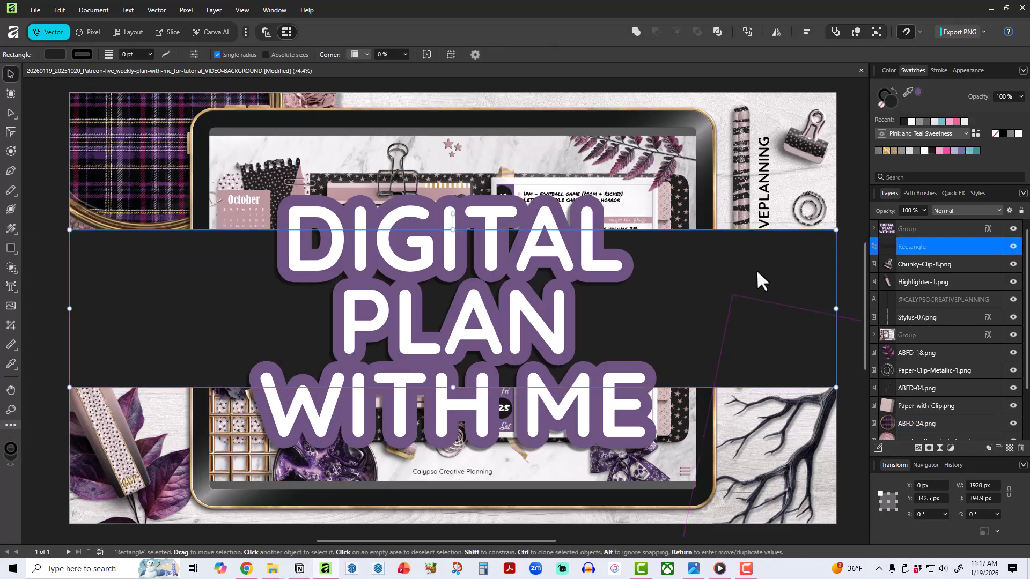
click(872, 228)
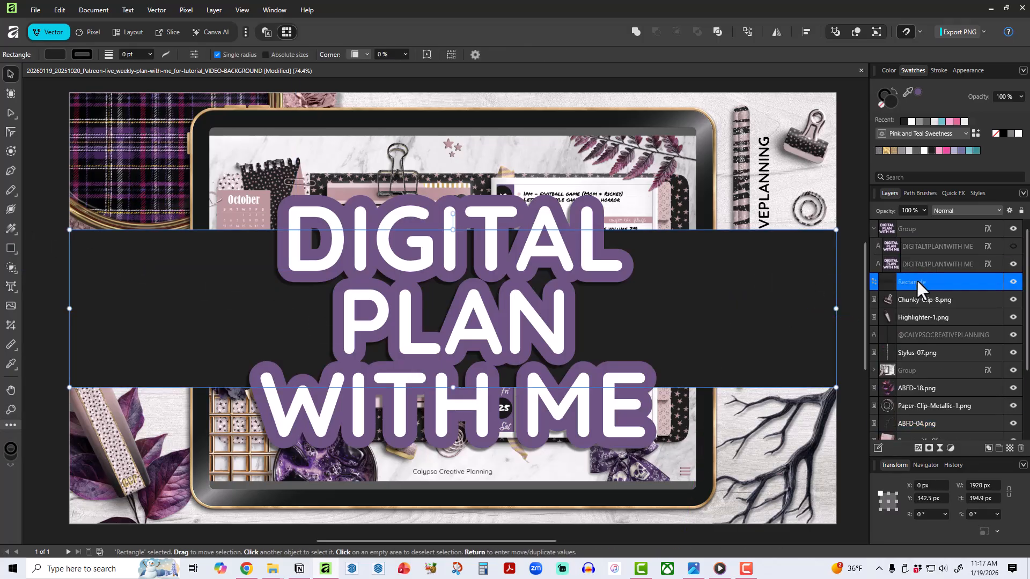
drag(916, 280, 916, 274)
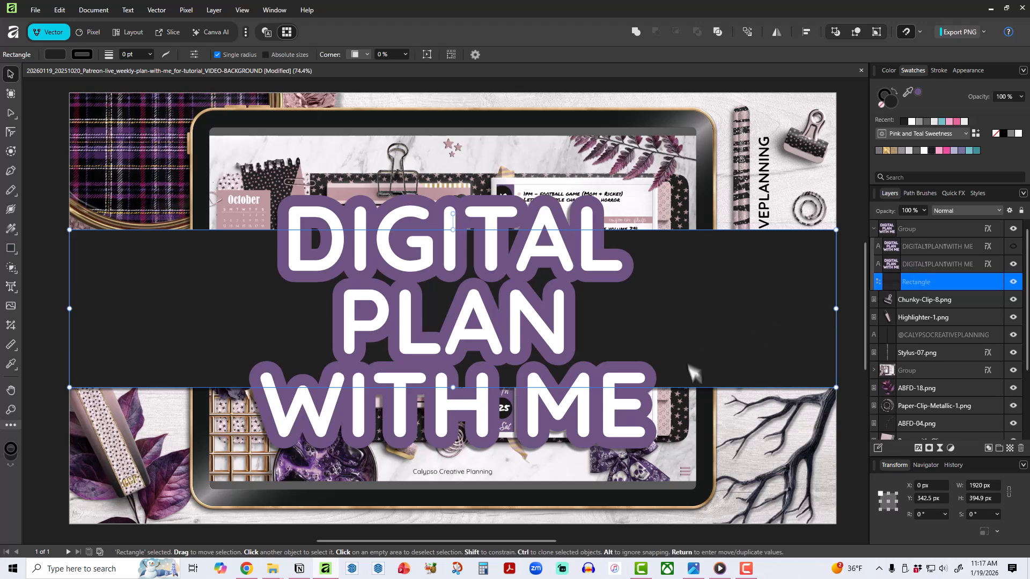
click(40, 248)
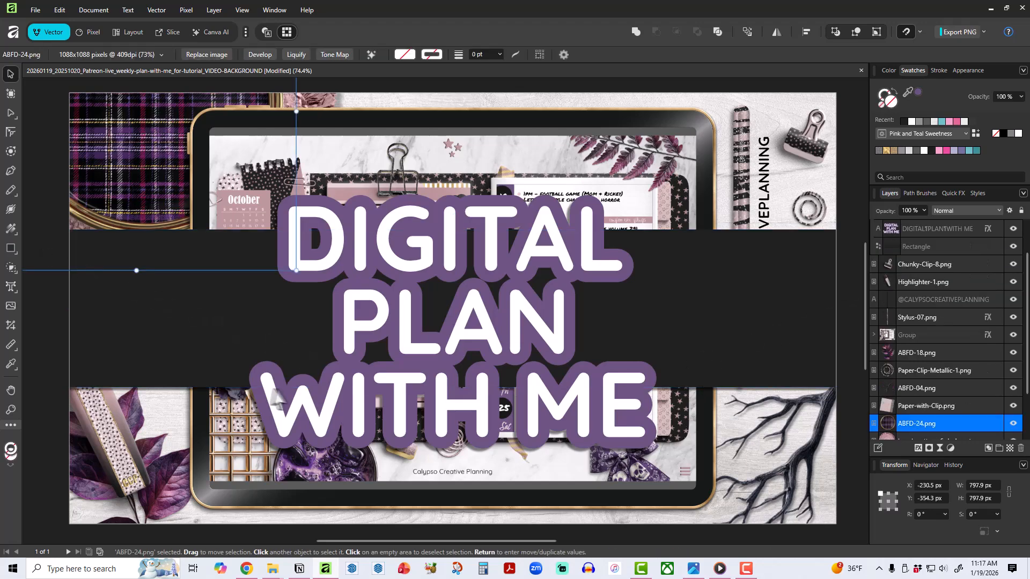
click(847, 213)
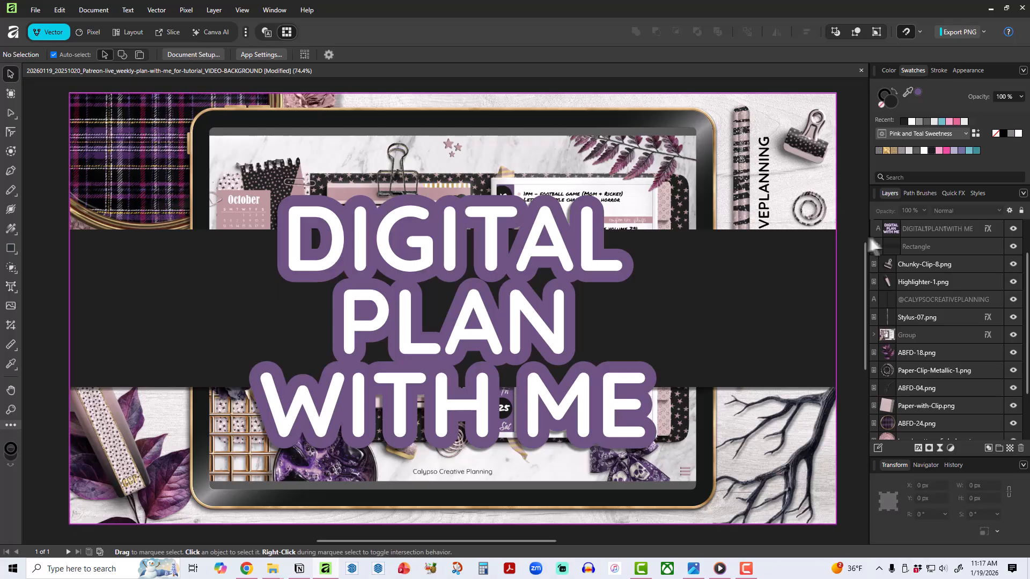
scroll(913, 270, up, 1)
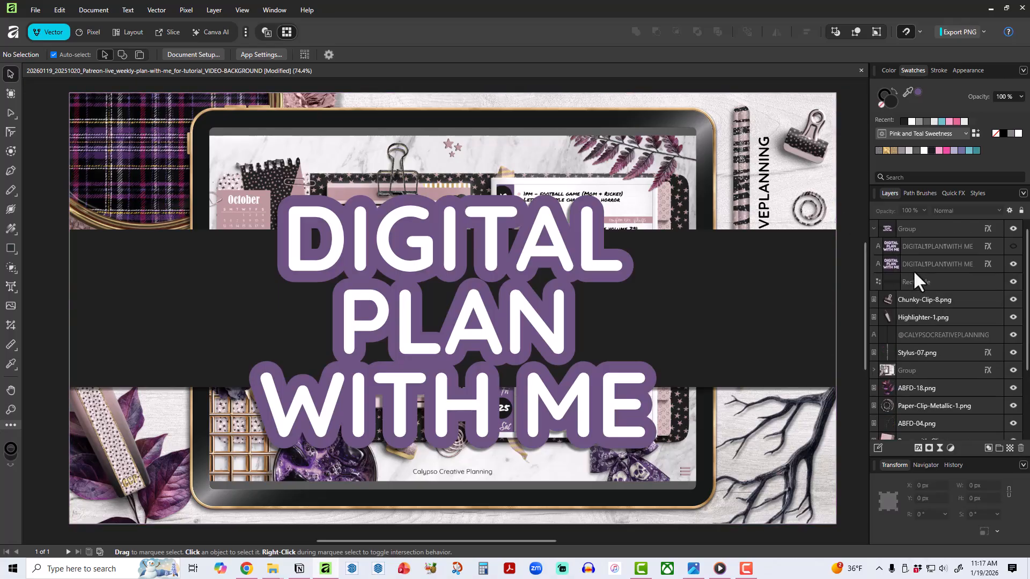
Export the whole document as a best-quality 1920 × 1080 px JPEG, replacing the file name's VIDEO-BACKGROUND ending with one starting THU.
click(35, 10)
mouse_move(120, 298)
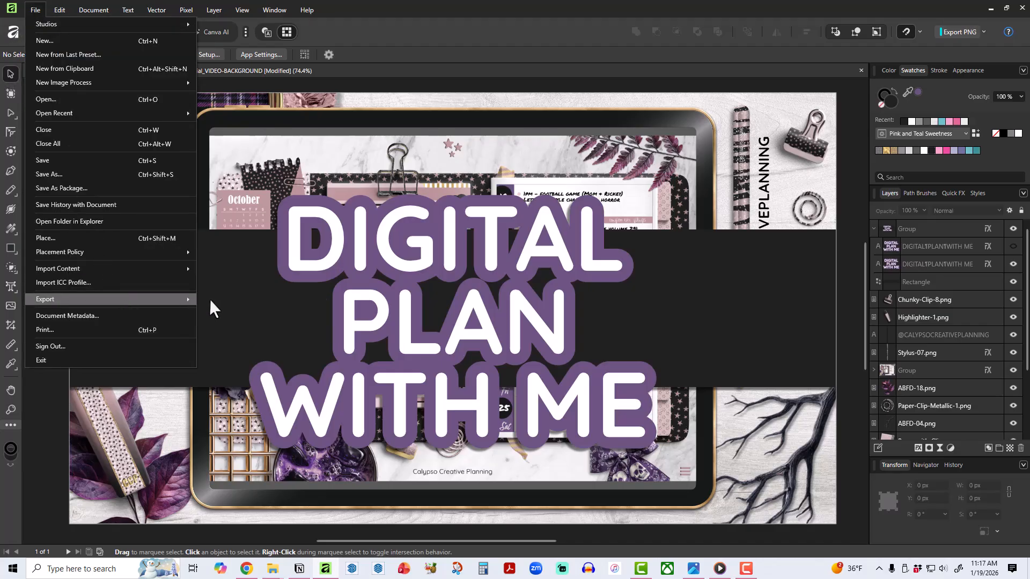
click(209, 299)
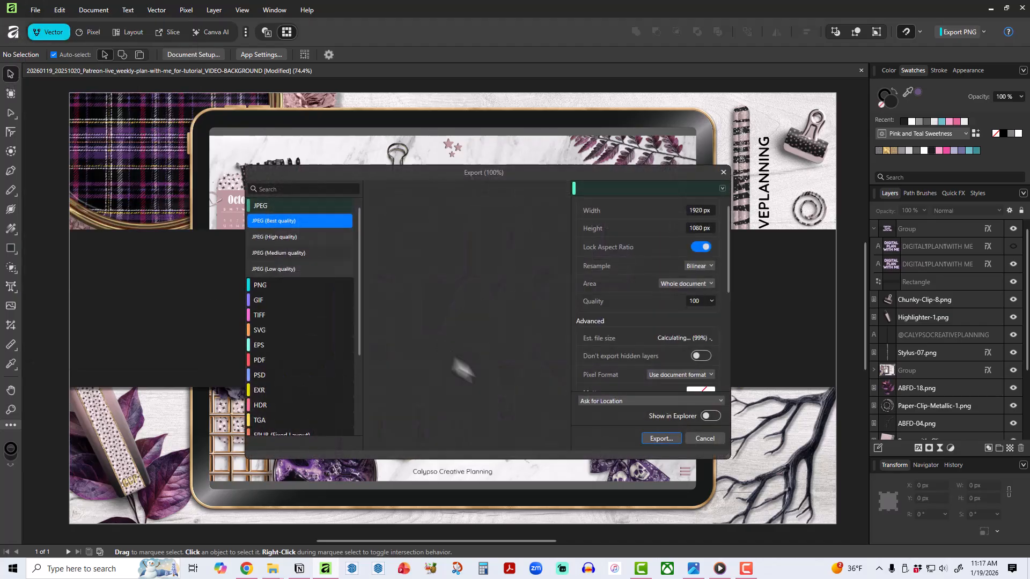
click(659, 438)
key(Right)
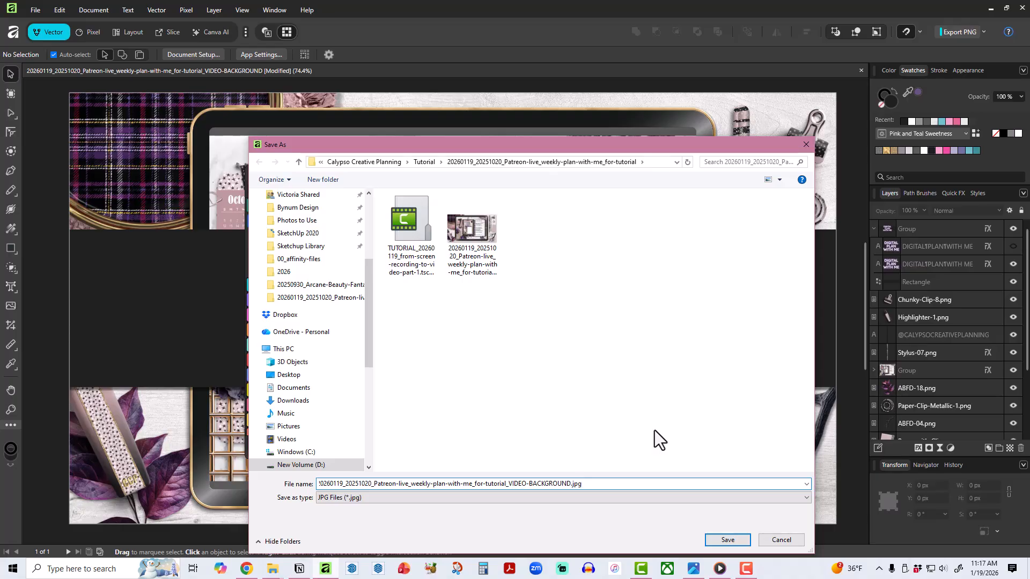
drag(529, 482, 643, 474)
text(THUMBNAIL)
key(Return)
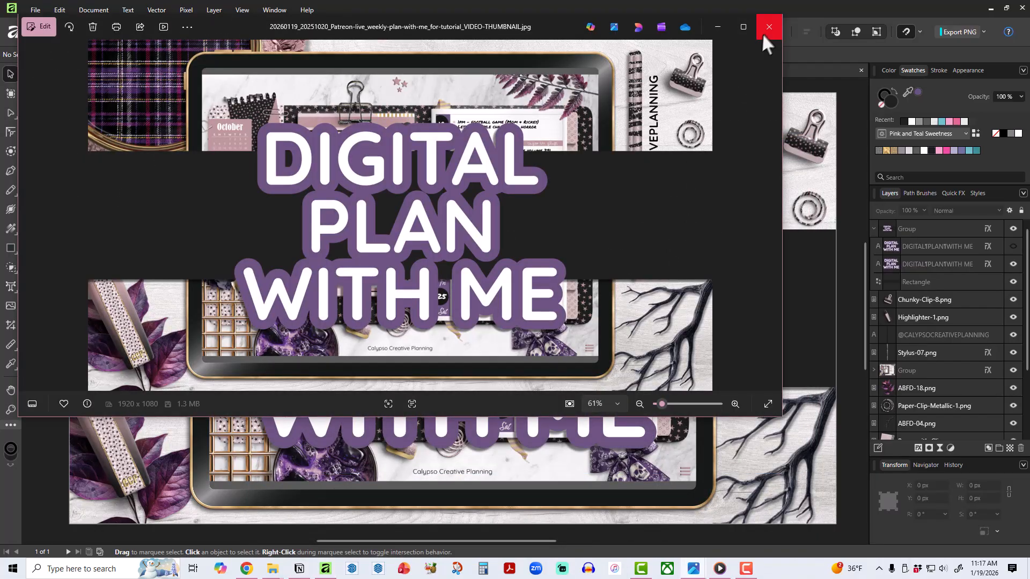
click(768, 28)
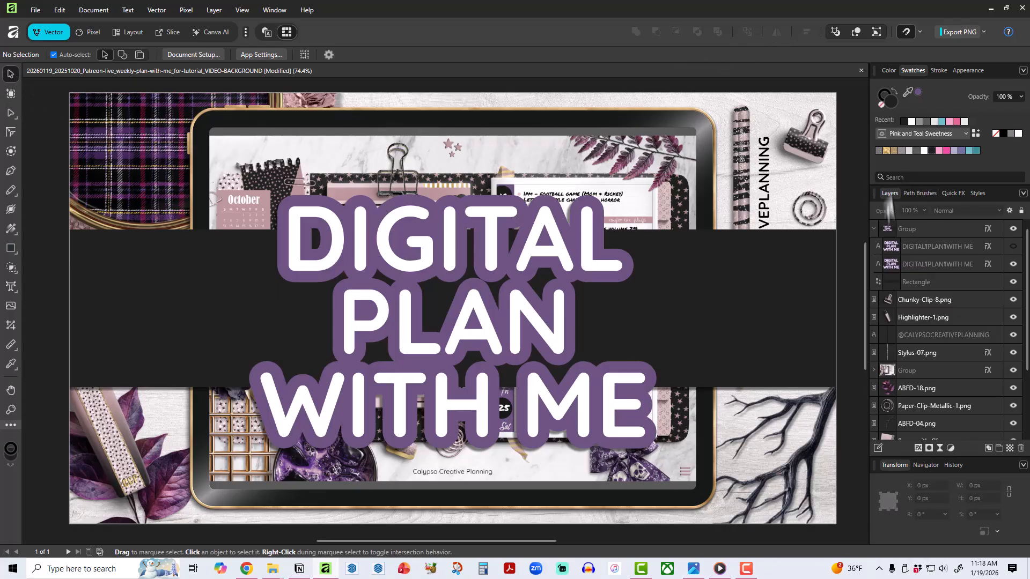
Collapse the title group and hide it to reveal the planner background.
click(873, 228)
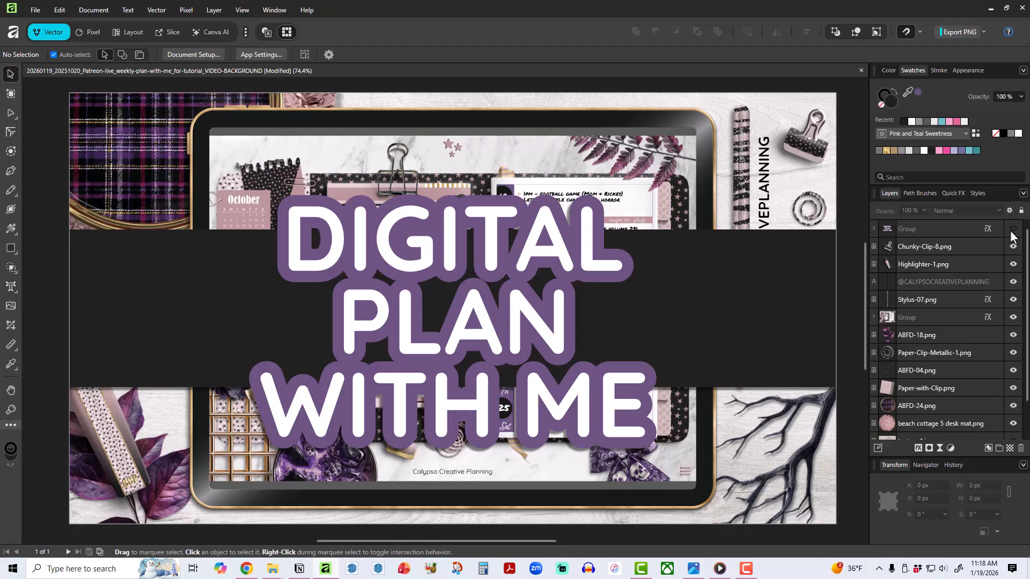
click(1012, 228)
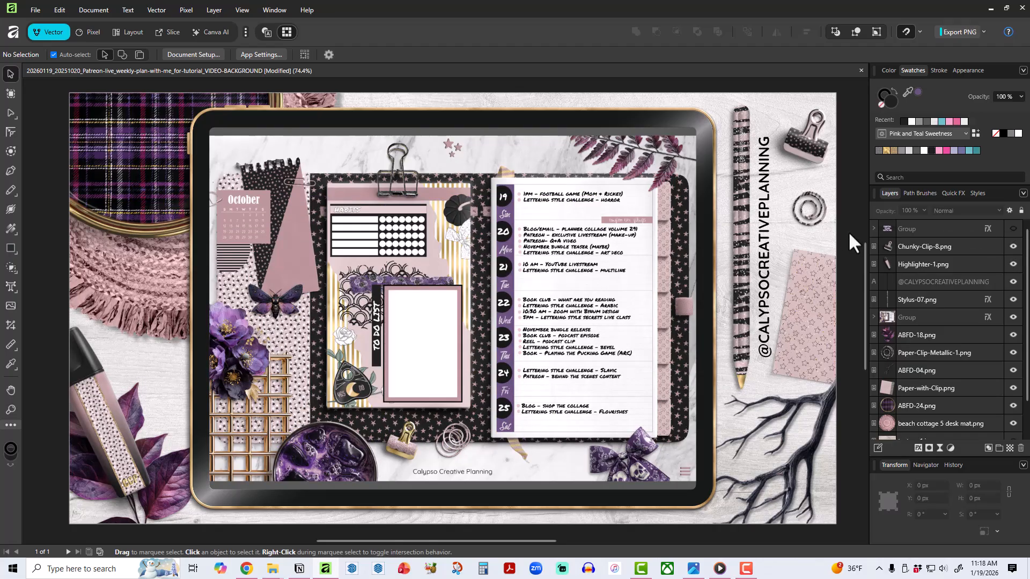
click(942, 246)
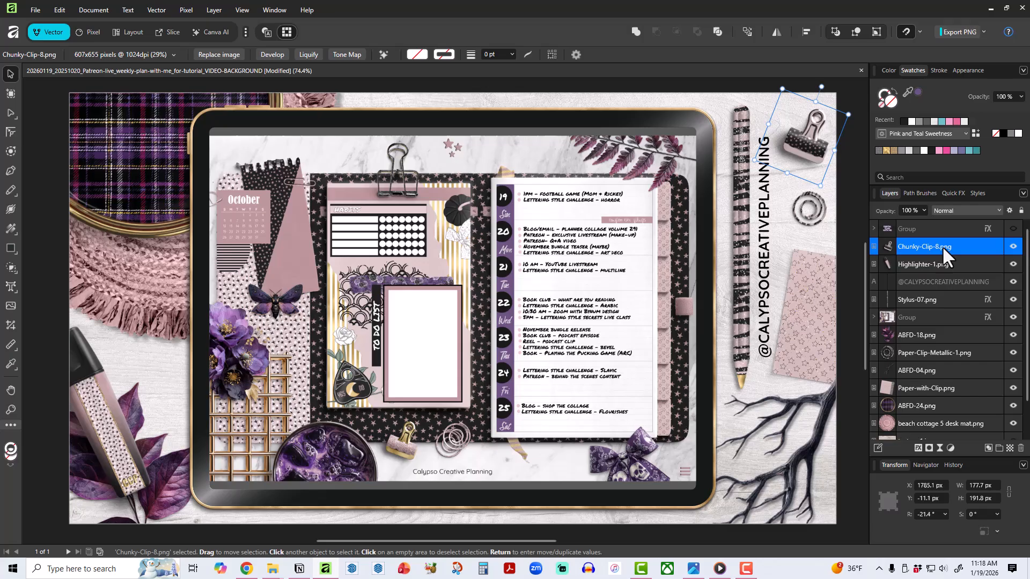
shift+click(932, 299)
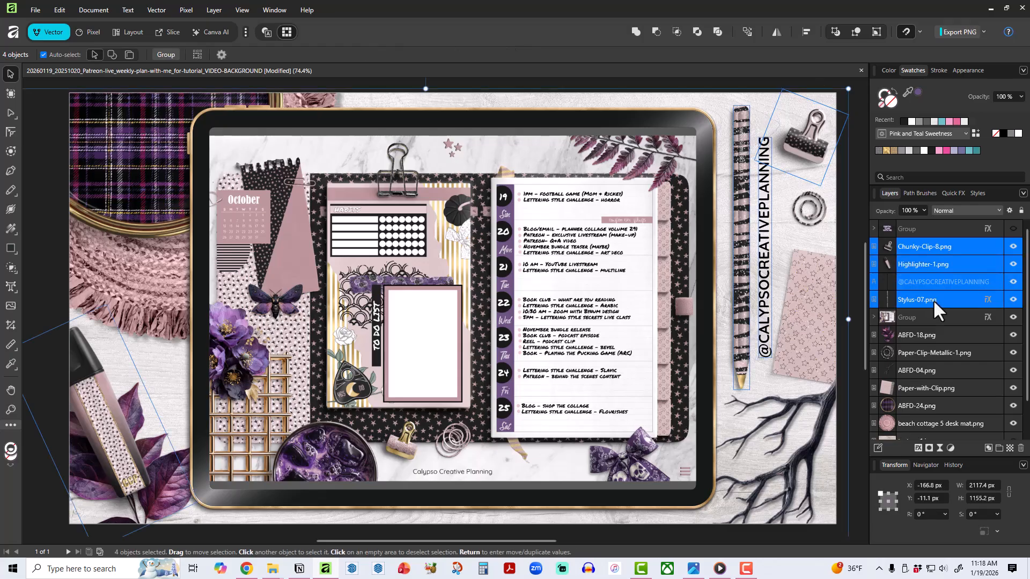
click(1013, 299)
click(947, 334)
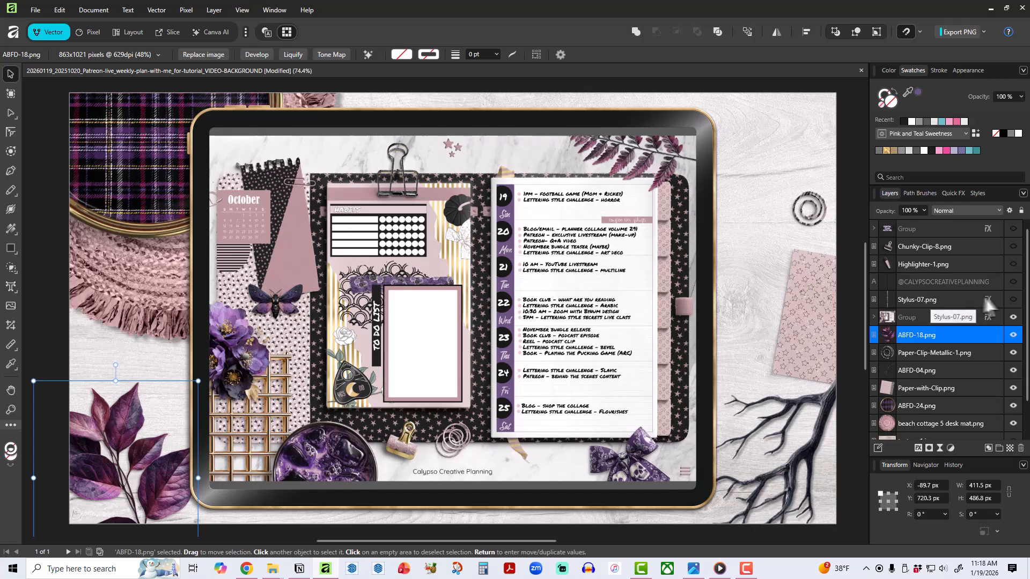
click(1013, 246)
click(1013, 263)
click(1013, 282)
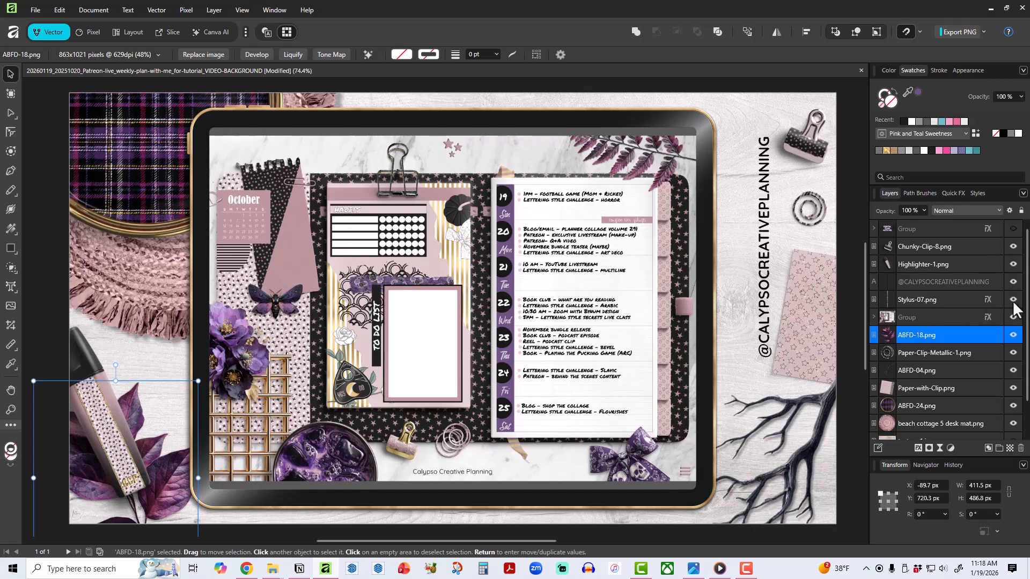
click(1013, 299)
Move the Chunky-Clip-8, Highlighter-1, handle text and Stylus-07 layers below the tablet group in the layer order.
click(902, 245)
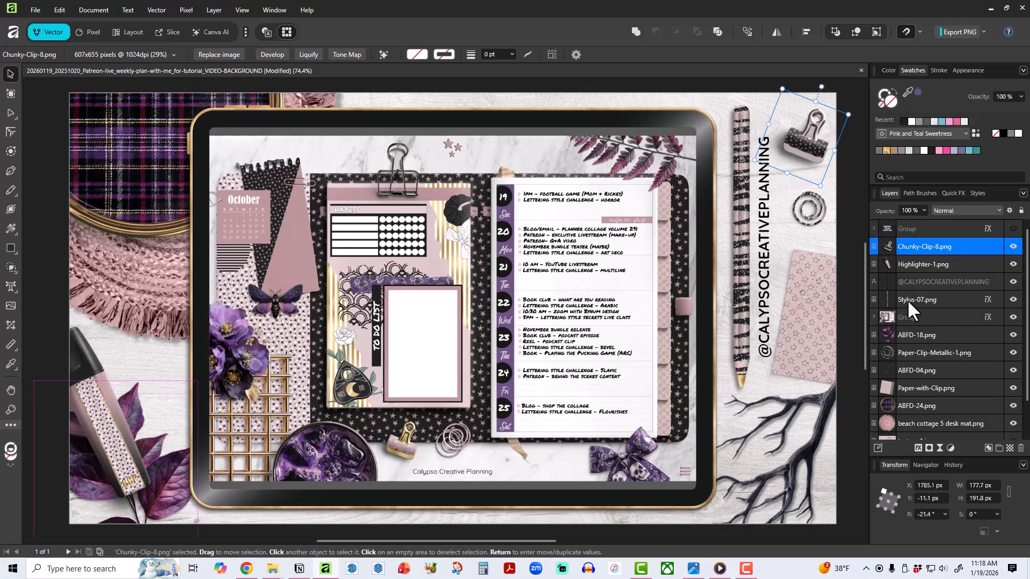
shift+click(906, 299)
drag(912, 302, 903, 327)
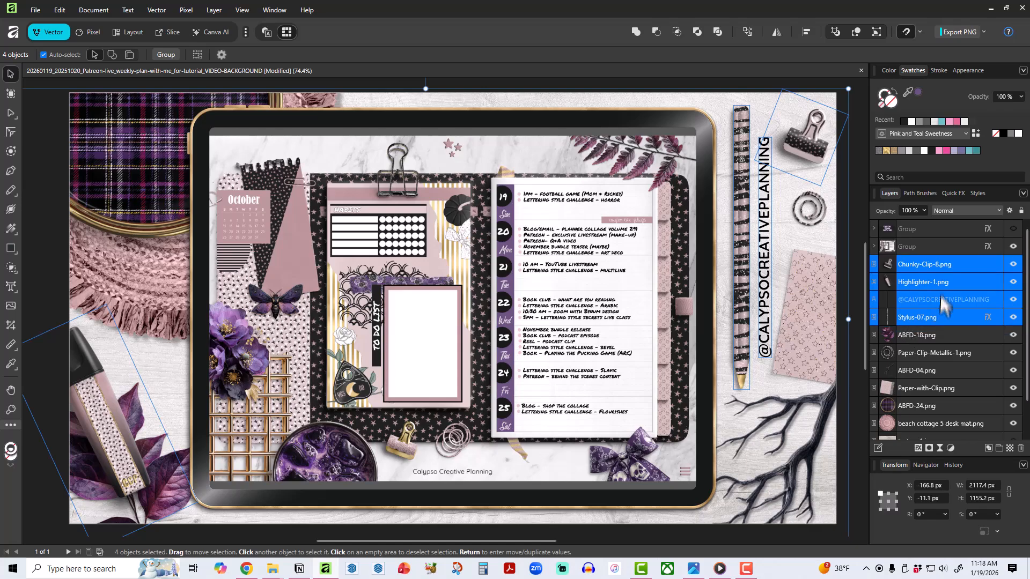
Group the ten decoration layers from Chunky-Clip-8.png through beach cottage 5 desk mat.png.
click(935, 264)
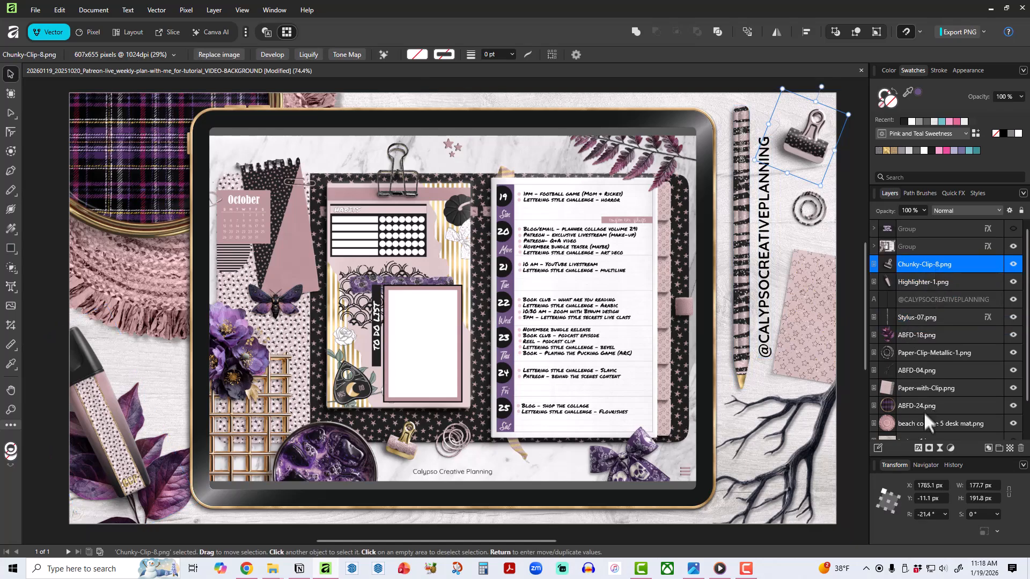
shift+click(922, 421)
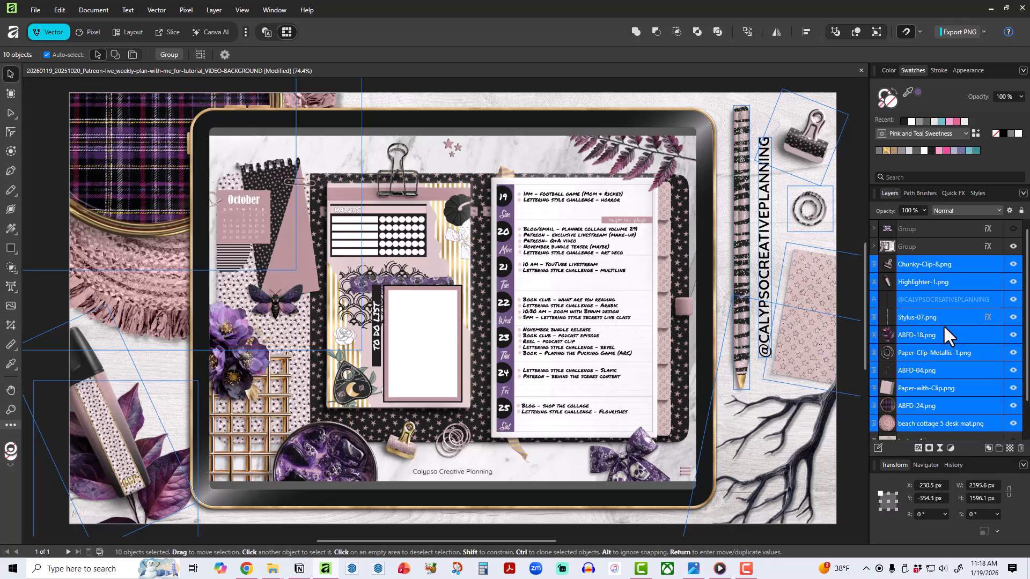
key(ctrl+g)
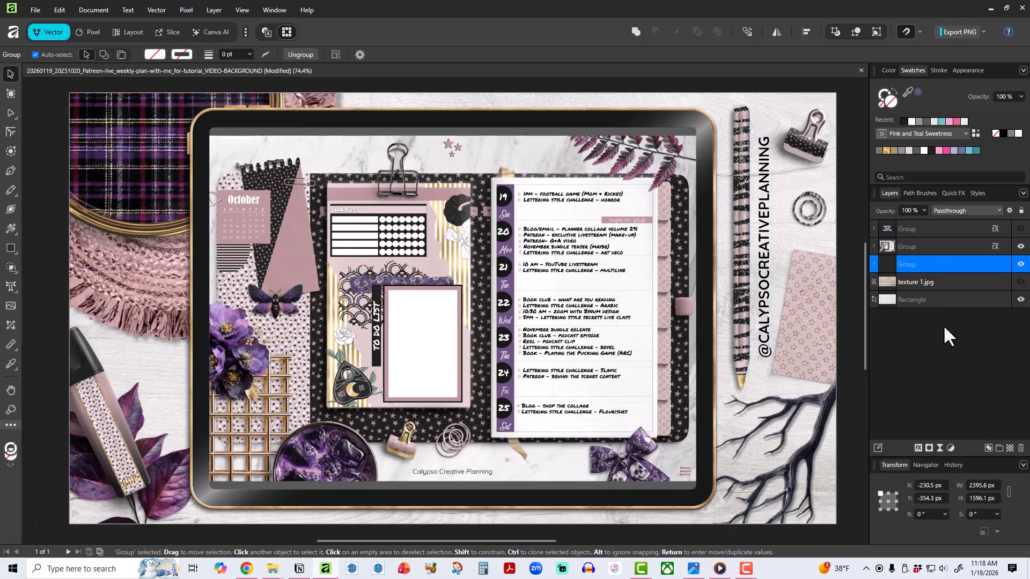
Hide the decoration group, the texture 1.jpg layer and the background rectangle beneath it.
click(1021, 264)
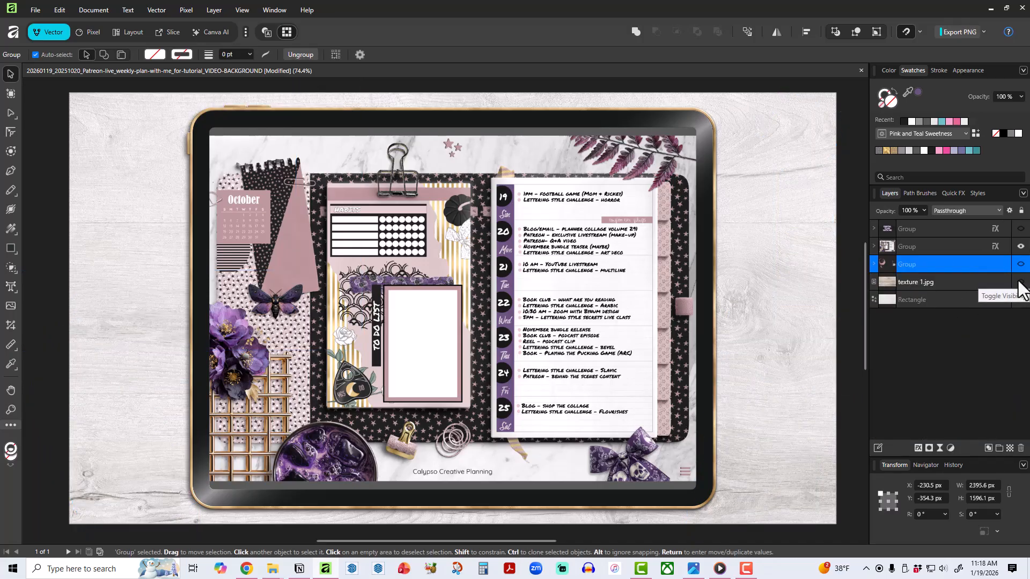
click(1021, 299)
click(1021, 282)
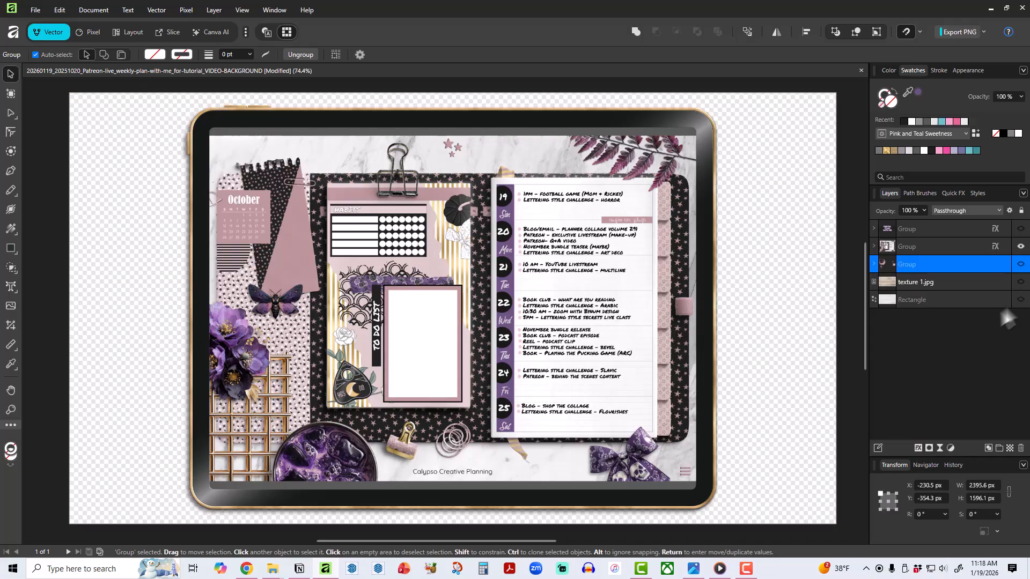
Hide the October planner image and the gray rectangle inside the tablet group, keeping only the tablet frame shown.
click(873, 246)
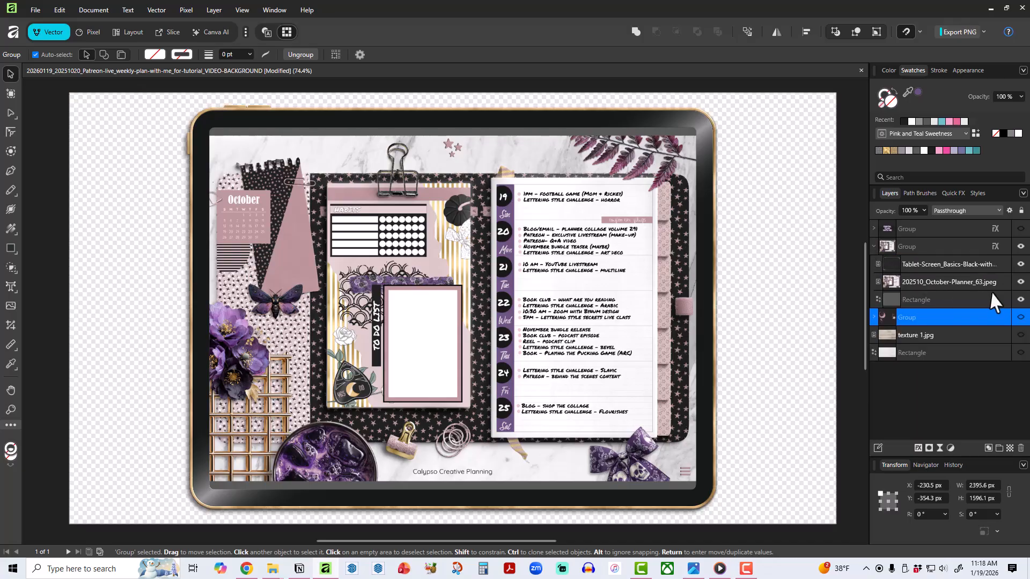
click(1020, 281)
click(1020, 299)
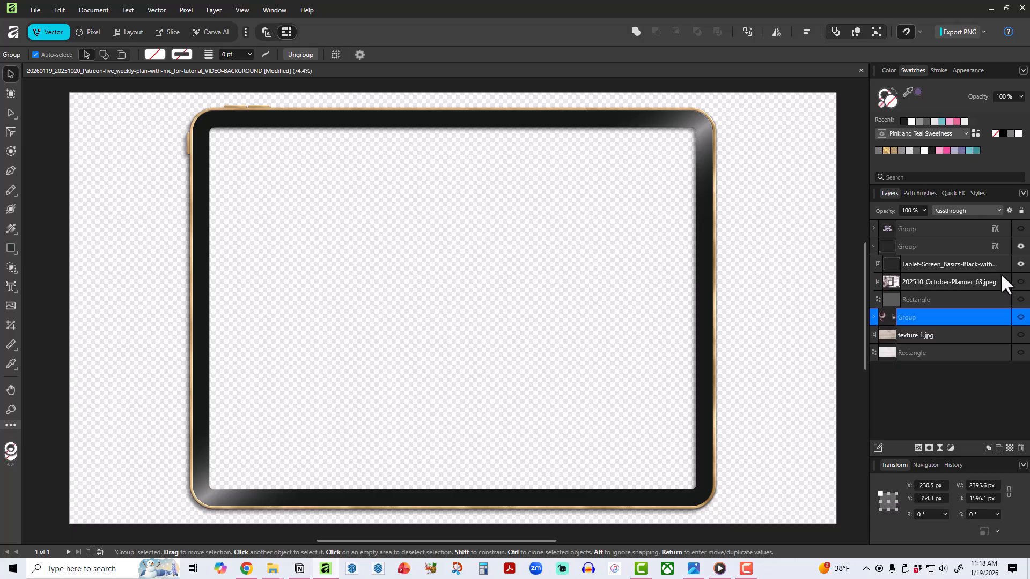
Turn off the Outer Shadow layer effect on the tablet group and deselect the group.
click(994, 246)
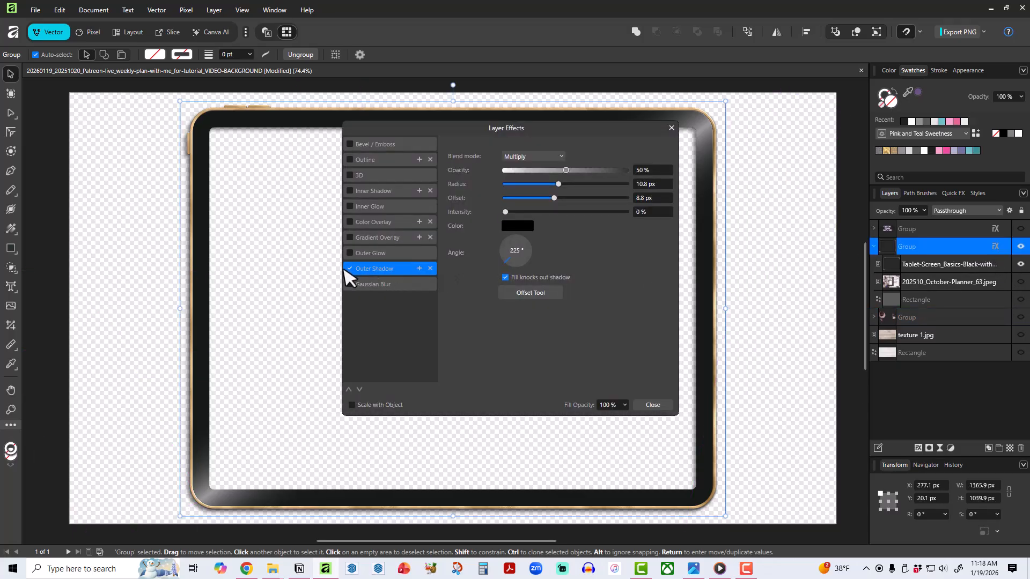
click(350, 268)
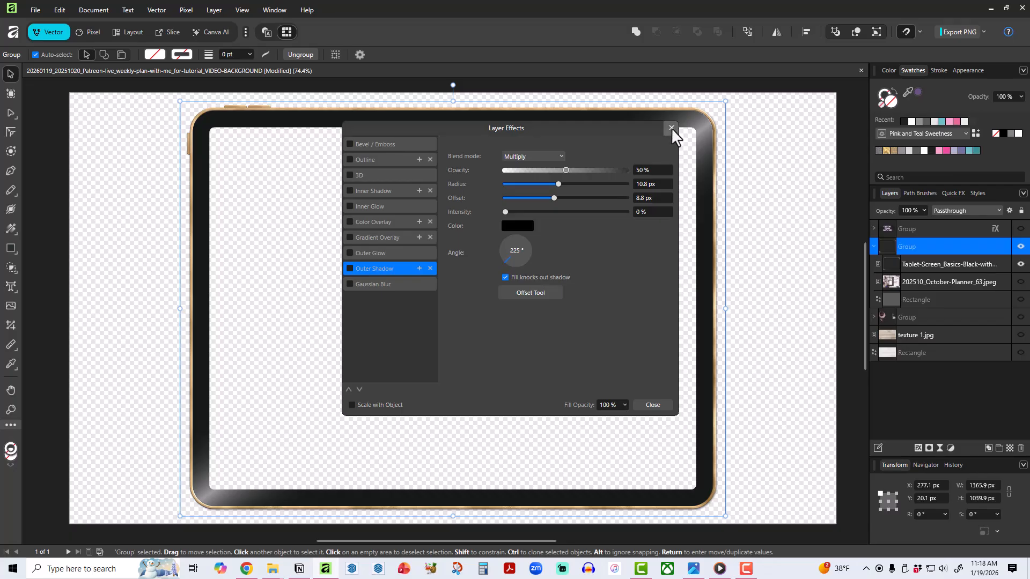
click(670, 127)
click(848, 165)
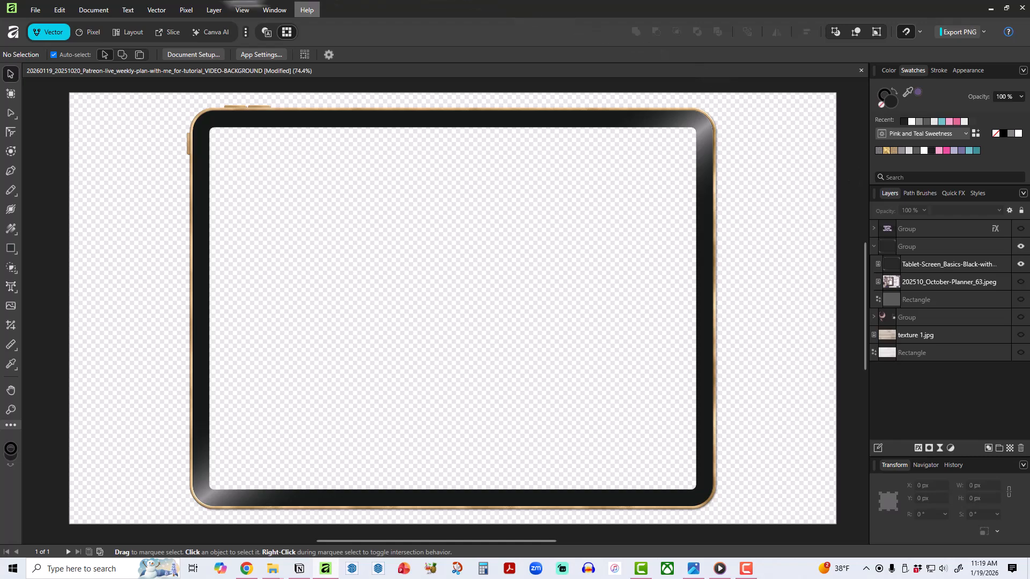
Export the 1920 × 1080 px document as a PNG named TABLET-SCREEN and close the exported image's preview.
click(36, 10)
mouse_move(123, 299)
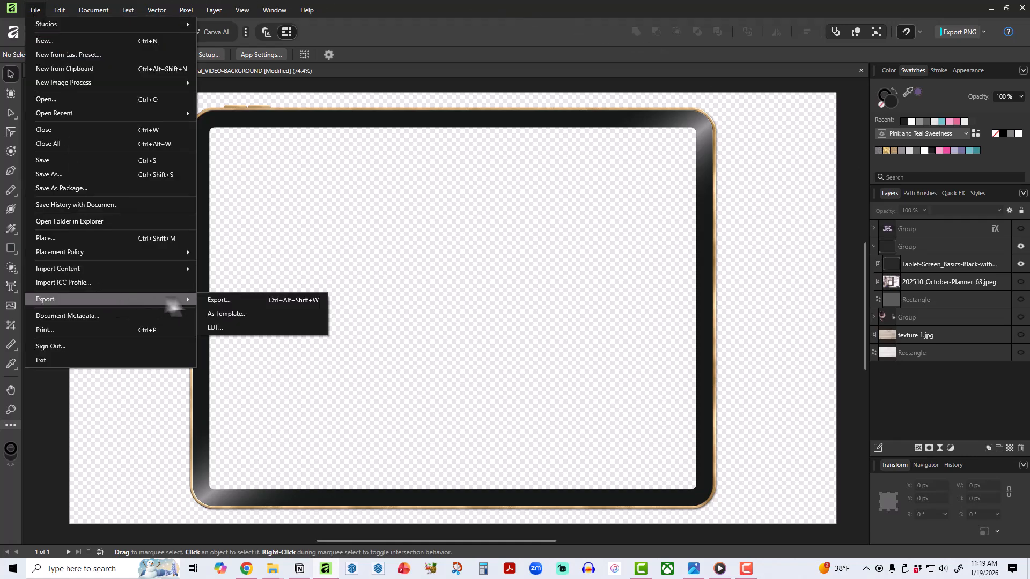
click(205, 297)
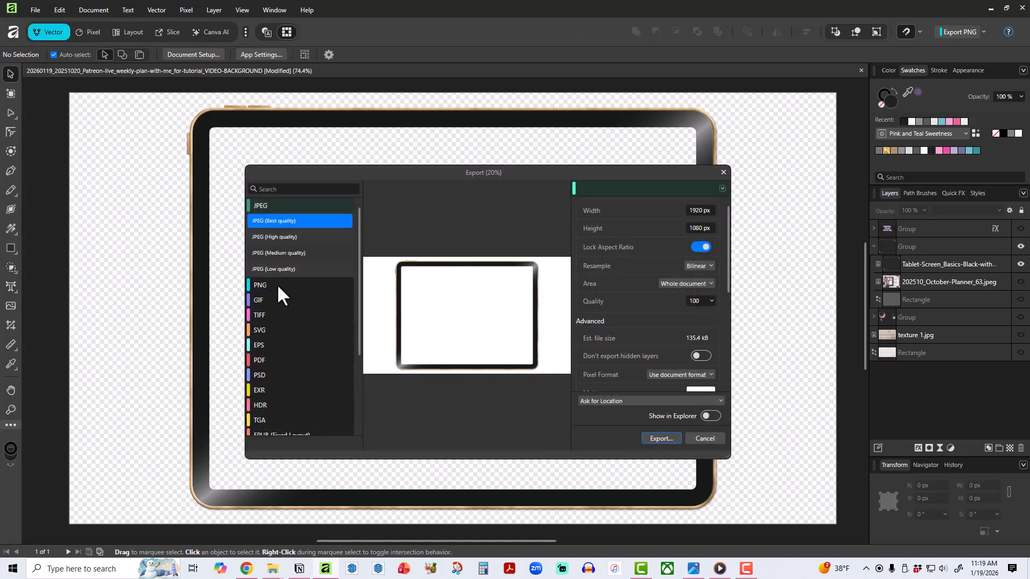
click(277, 284)
click(276, 237)
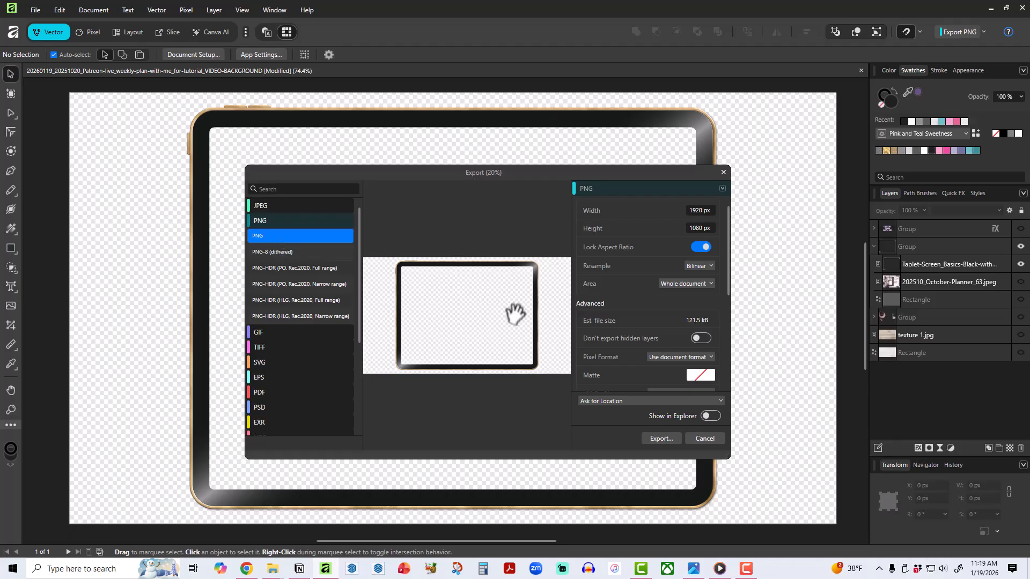
click(662, 440)
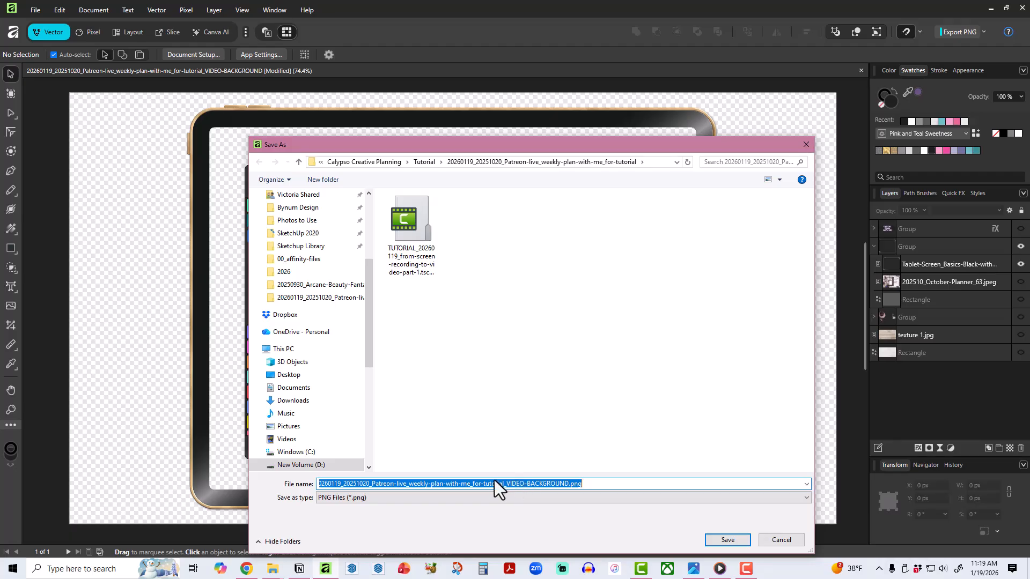
text(TABLET)
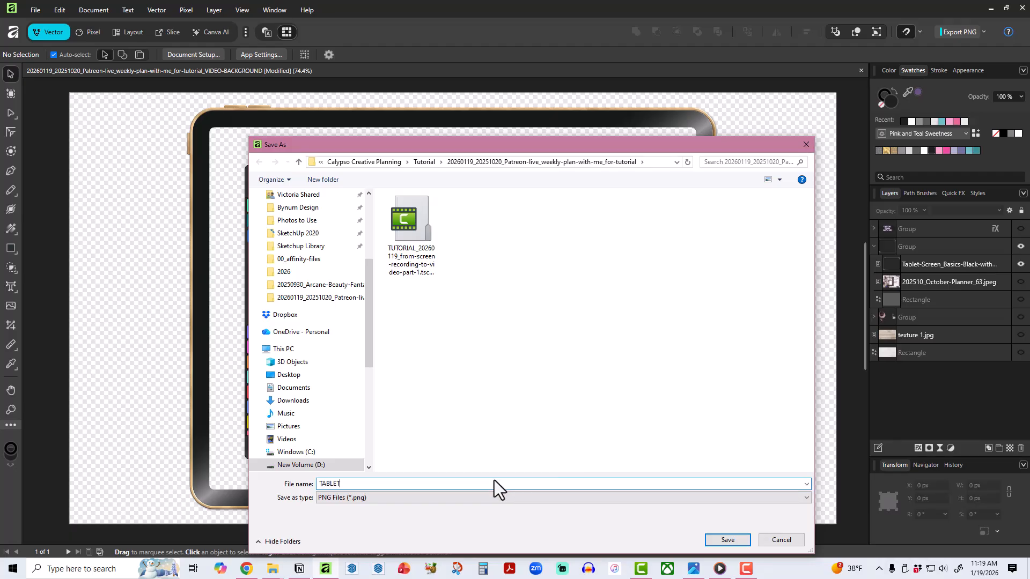
text(-SCREEN)
key(Return)
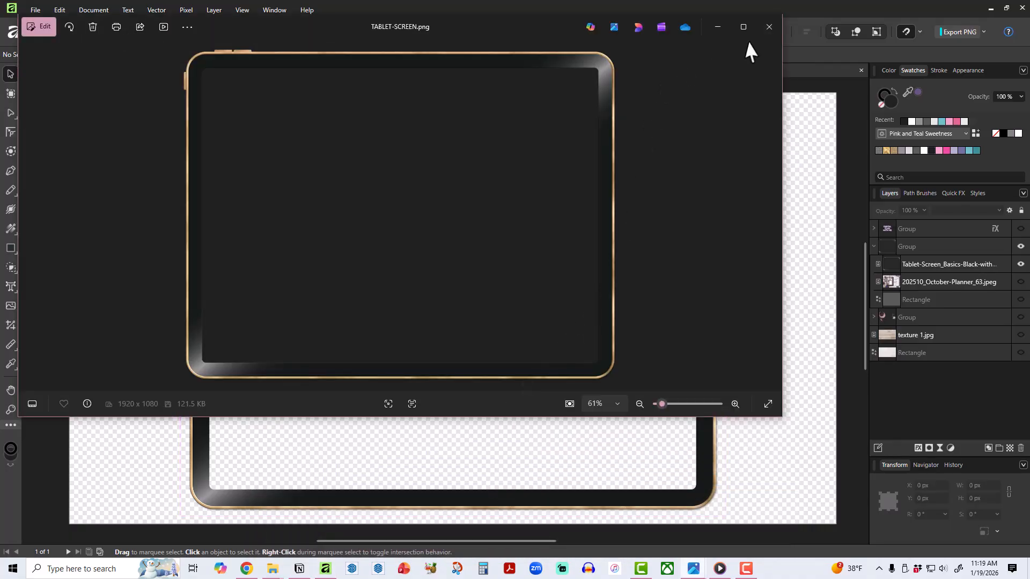
click(772, 24)
Examine the available export formats, including the PDF presets and JPEG, and leave without exporting.
click(35, 9)
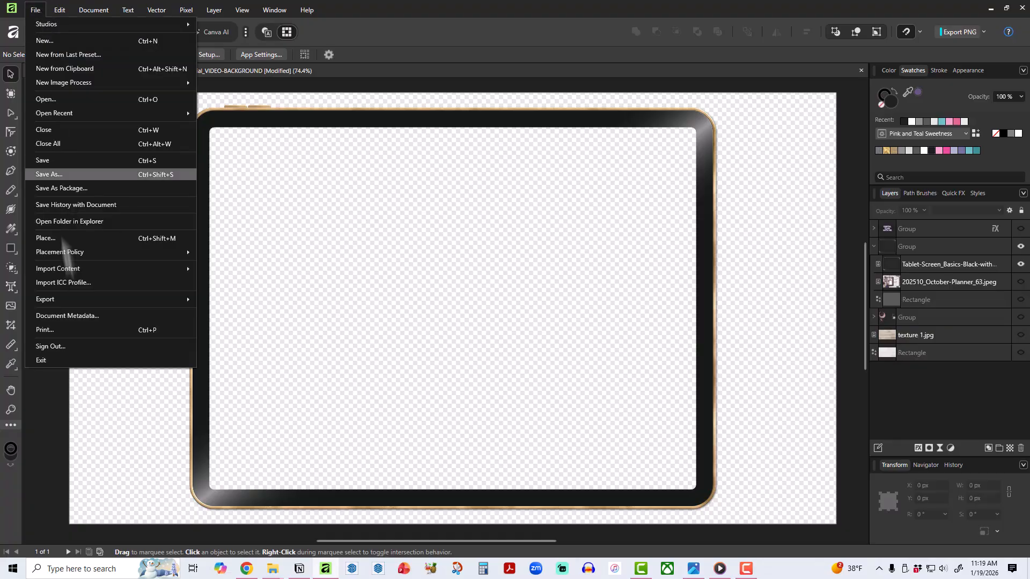
mouse_move(108, 299)
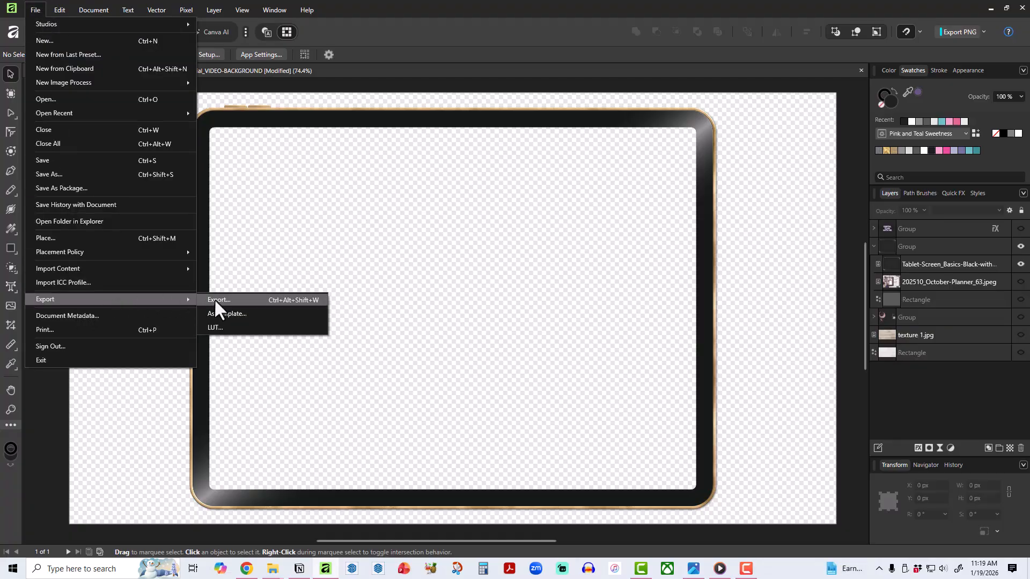
click(216, 300)
scroll(298, 408, down, 3)
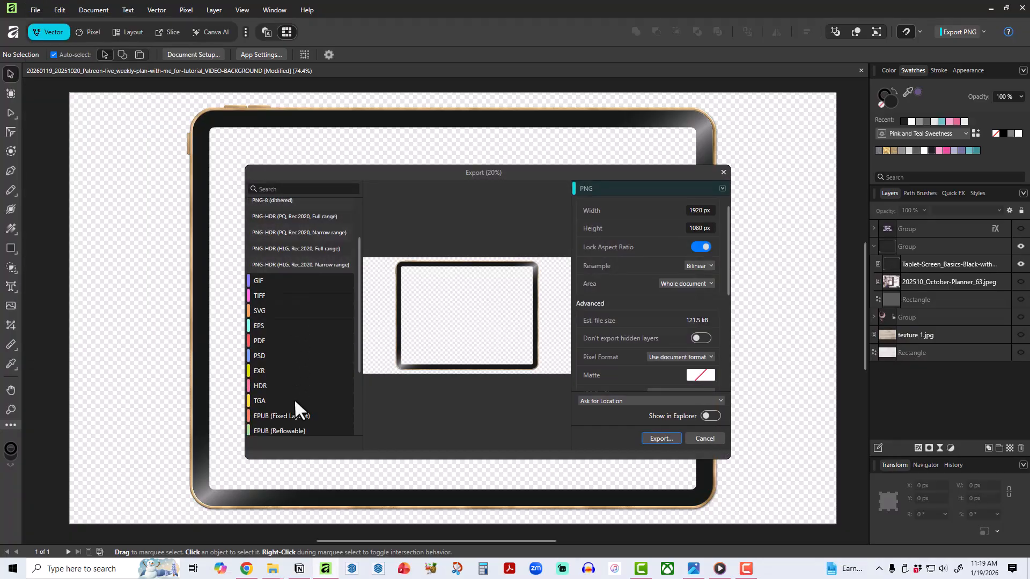
click(268, 318)
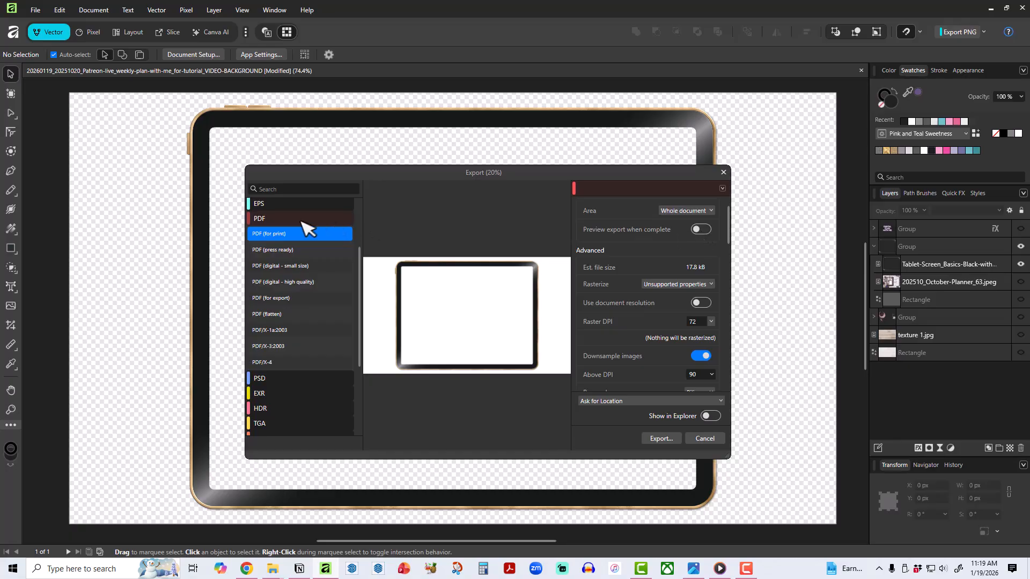
scroll(299, 253, up, 3)
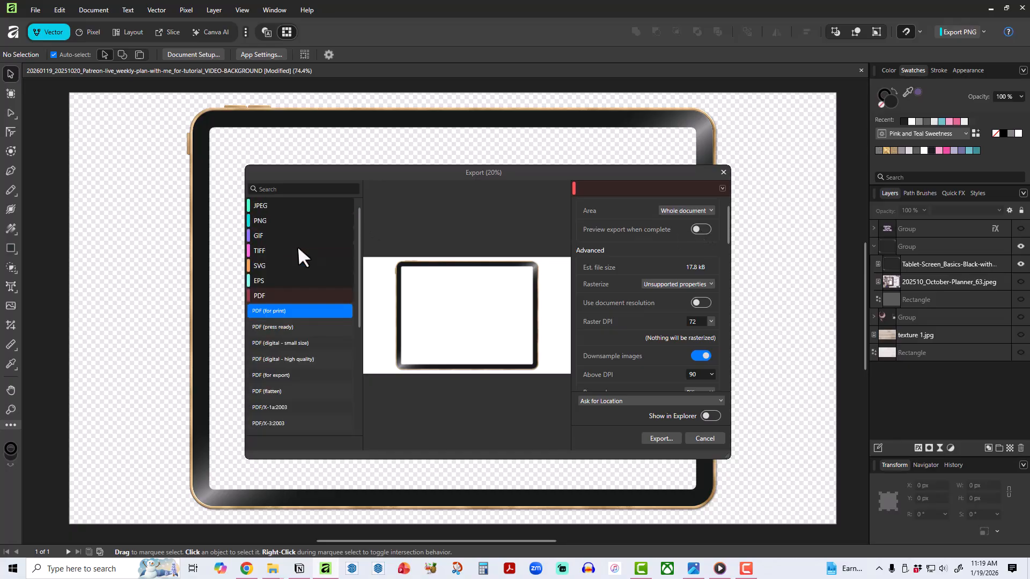
click(294, 207)
click(704, 438)
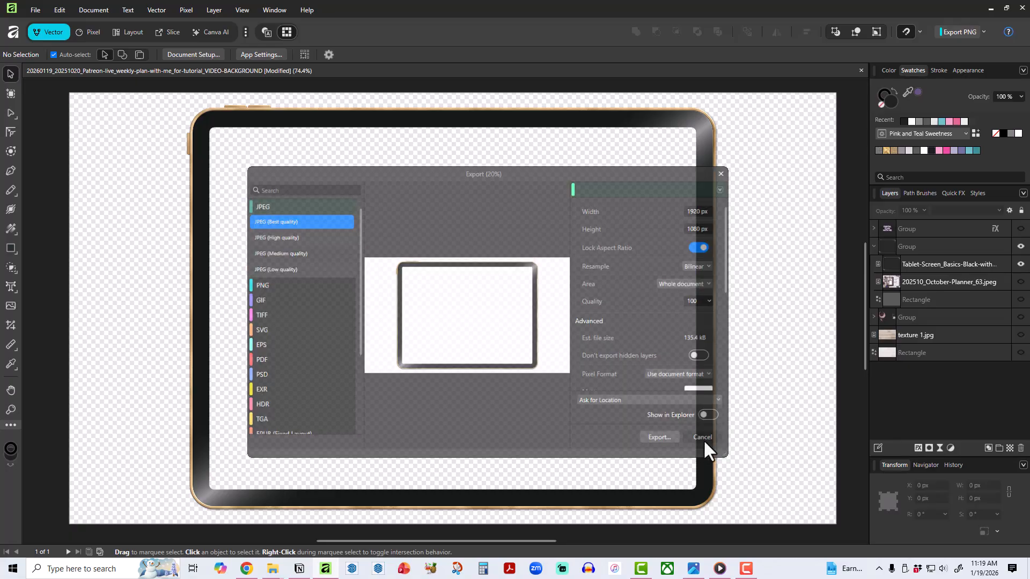
Show the October planner image, the gray rectangle in the tablet group, the decoration group and the texture 1.jpg layer.
click(1020, 282)
click(1020, 299)
click(1020, 317)
click(1020, 335)
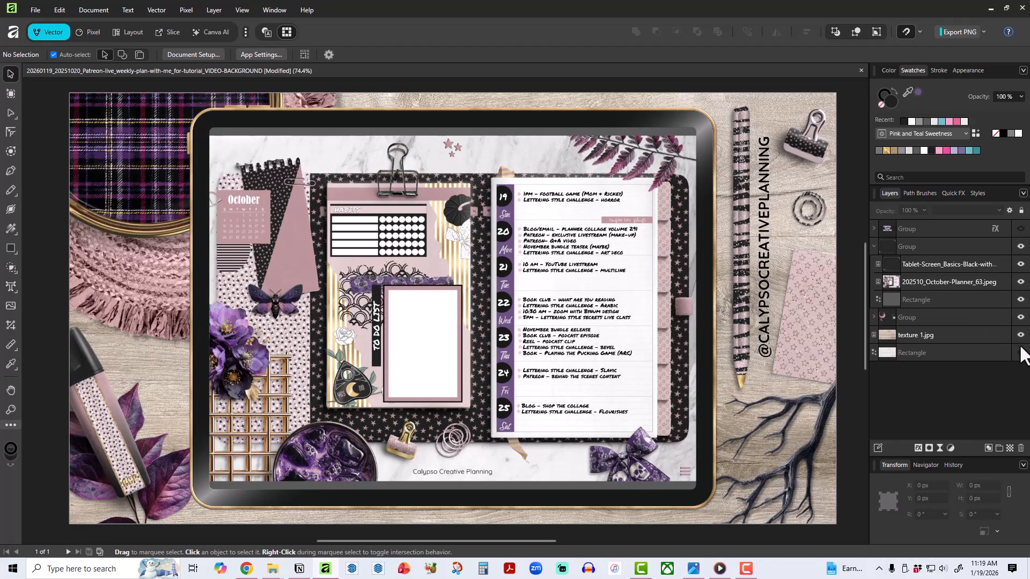
Preview the design without the texture 1.jpg layer and with the bottom background rectangle shown, and restore both layers' visibility.
click(1020, 336)
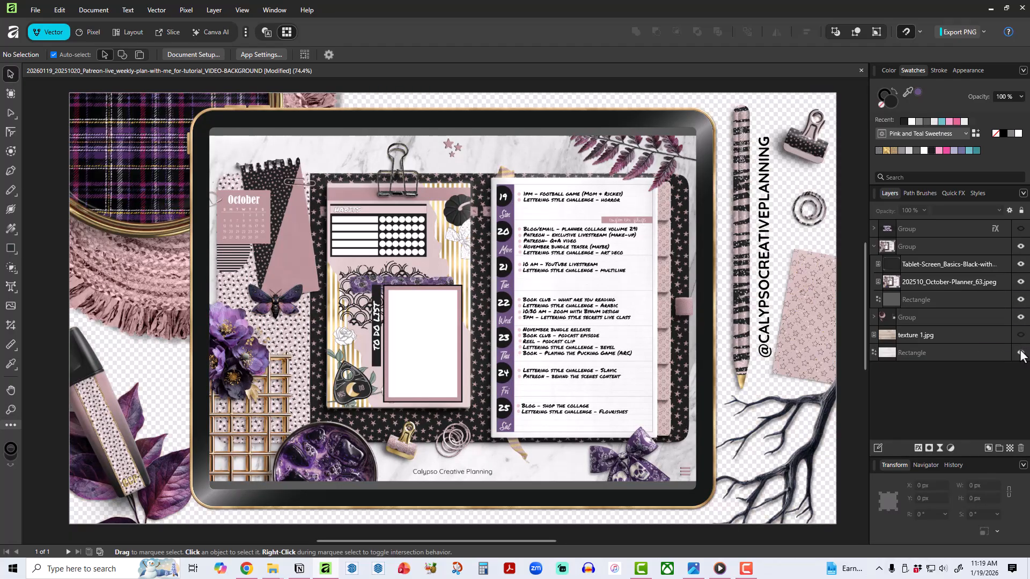
click(1020, 352)
click(1021, 352)
click(1021, 335)
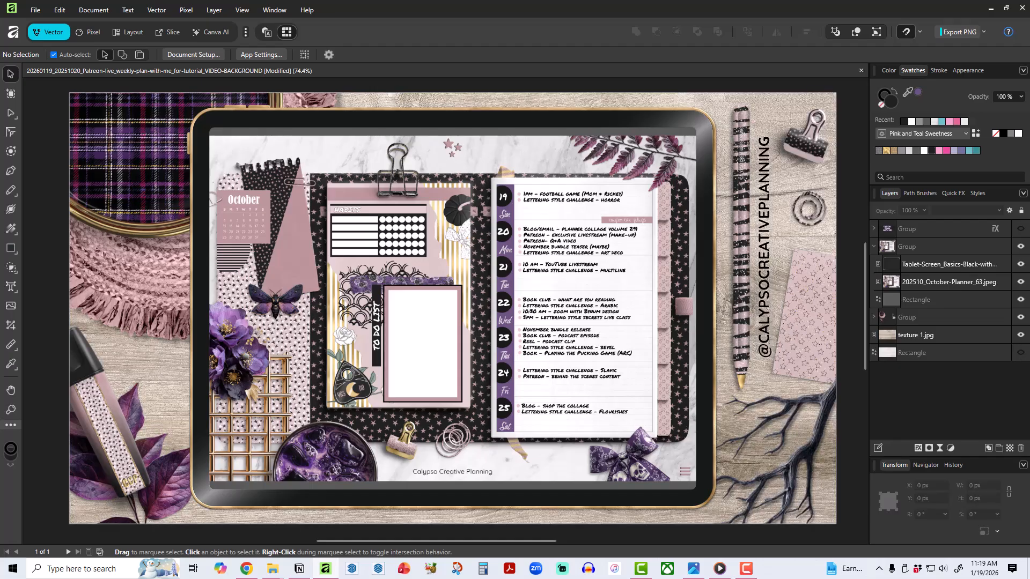
Check the exported files in the project folder, swap texture 1.jpg for the bottom background rectangle by visibility, and save the document.
key(alt+Tab)
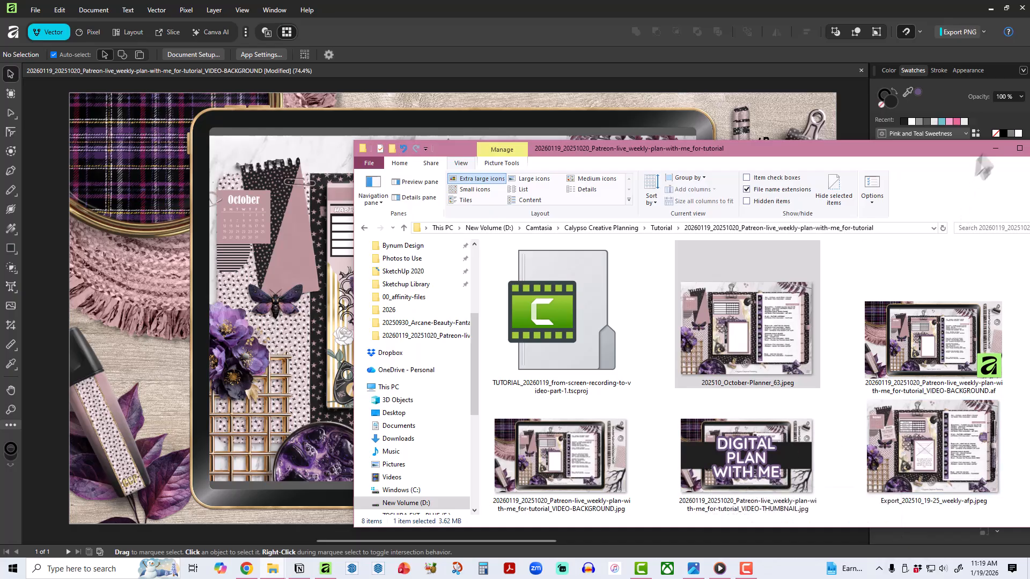
click(995, 149)
click(1021, 335)
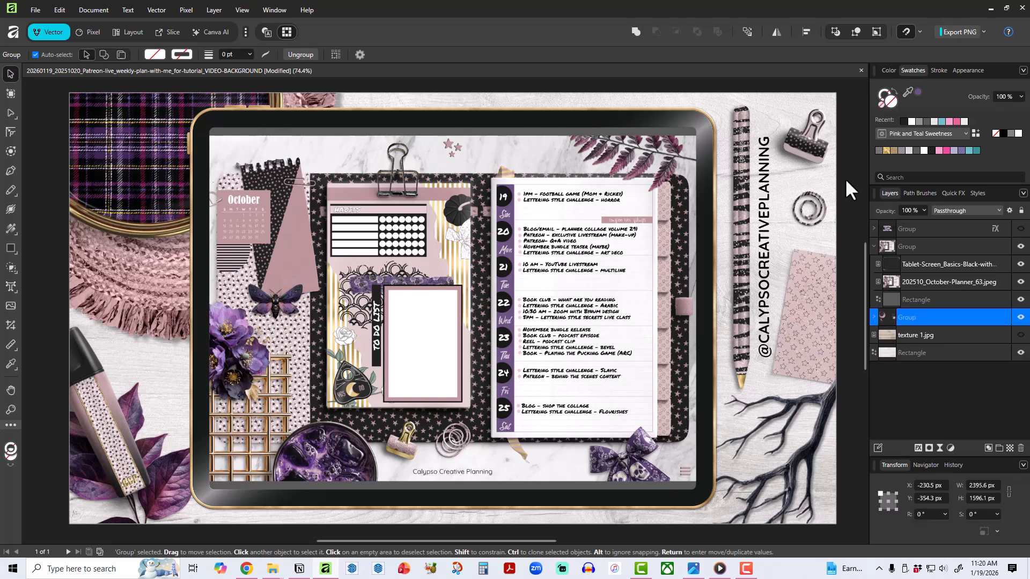
key(ctrl+s)
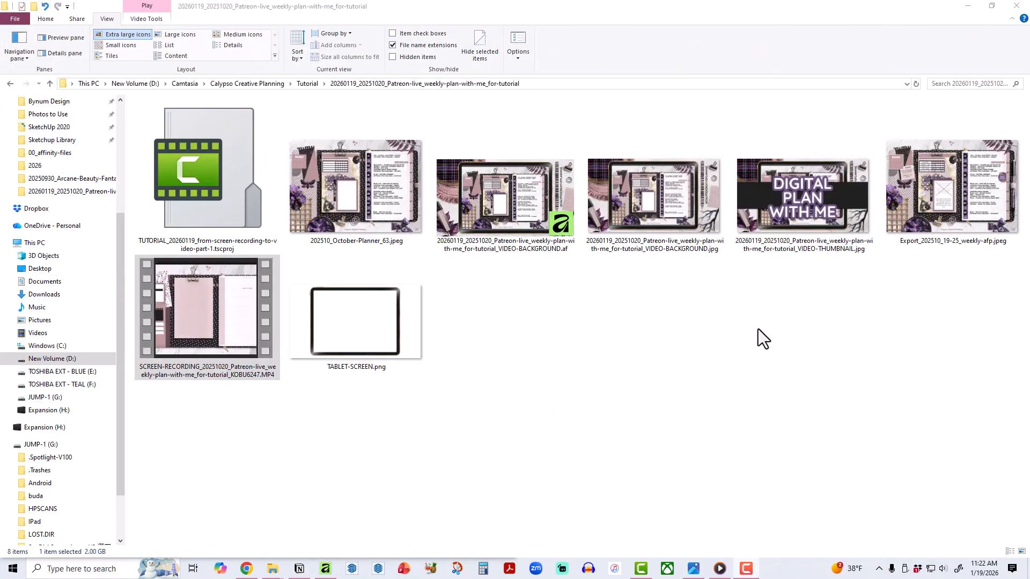
Switch to Media Player, play the weekly plan-with-me screen recording from the start, and close the player.
click(719, 567)
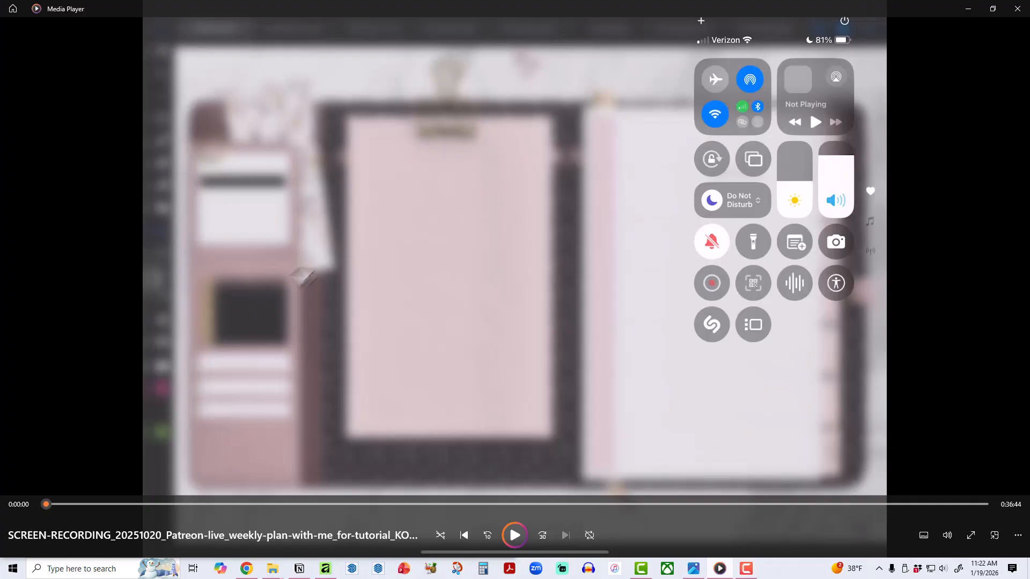
click(515, 535)
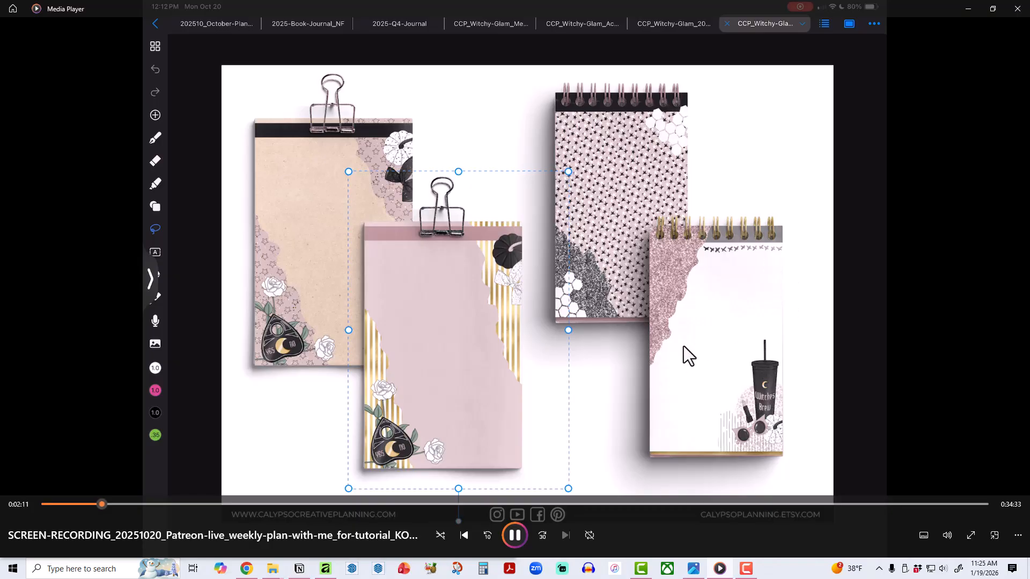
click(1018, 10)
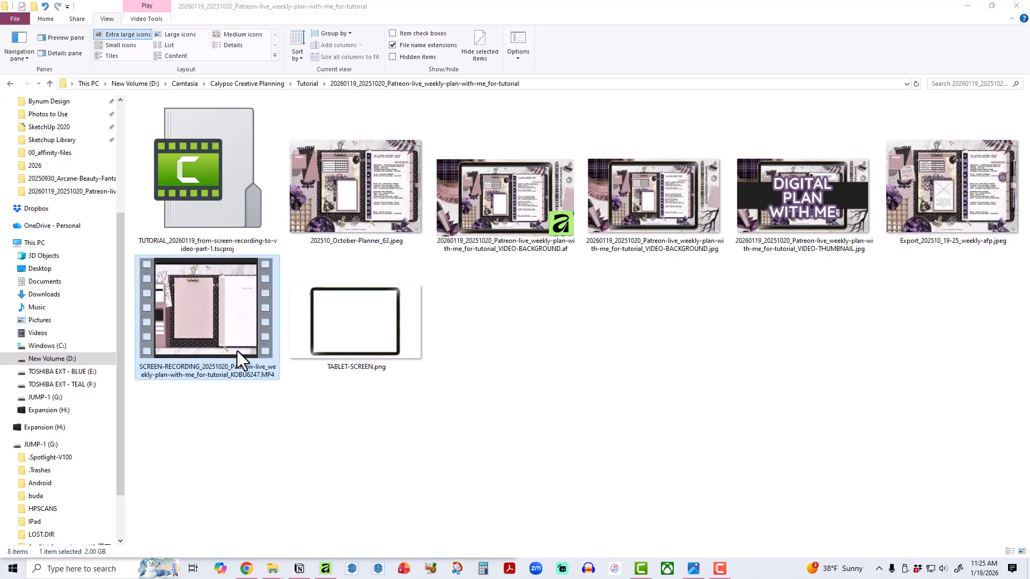
Open HandBrake and load the SCREEN-RECORDING MP4 from the project folder as the source video.
click(431, 570)
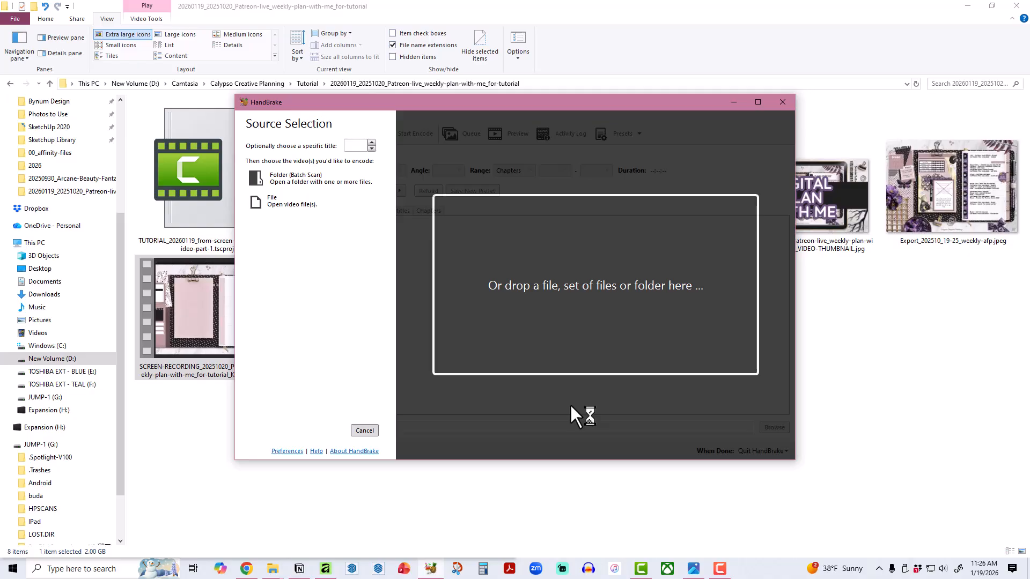
drag(648, 10, 766, 48)
drag(474, 171, 311, 105)
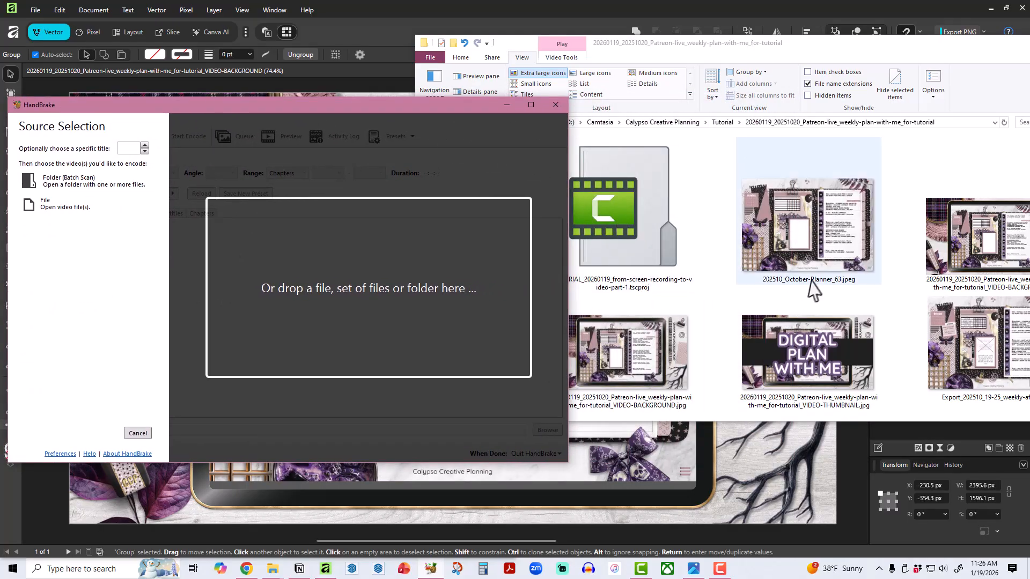
scroll(815, 290, down, 2)
drag(633, 354, 381, 301)
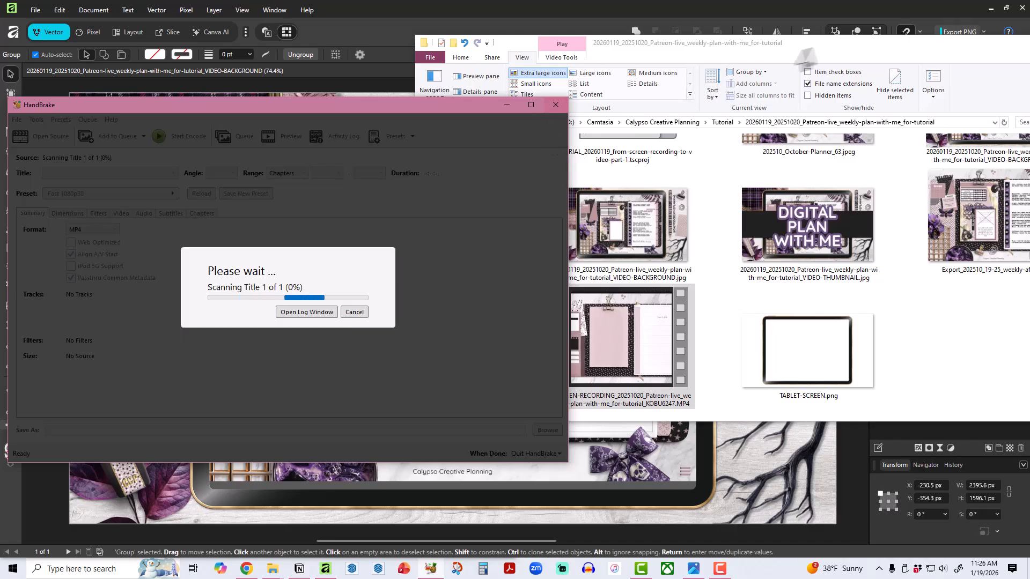
Minimize the Affinity and File Explorer windows, close the October planner image, and move the HandBrake window to the middle of the desktop.
drag(813, 47, 1028, 126)
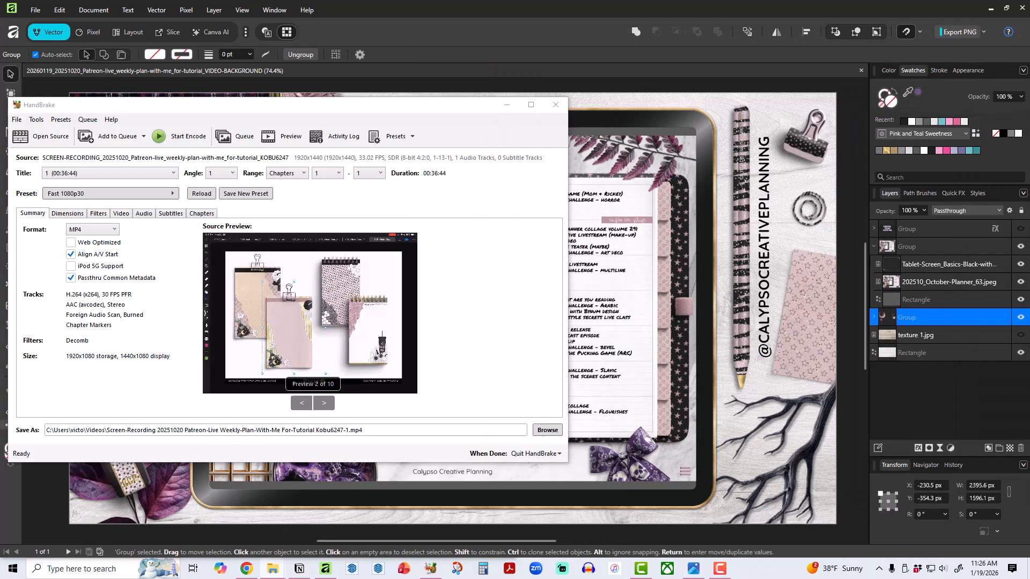
click(990, 7)
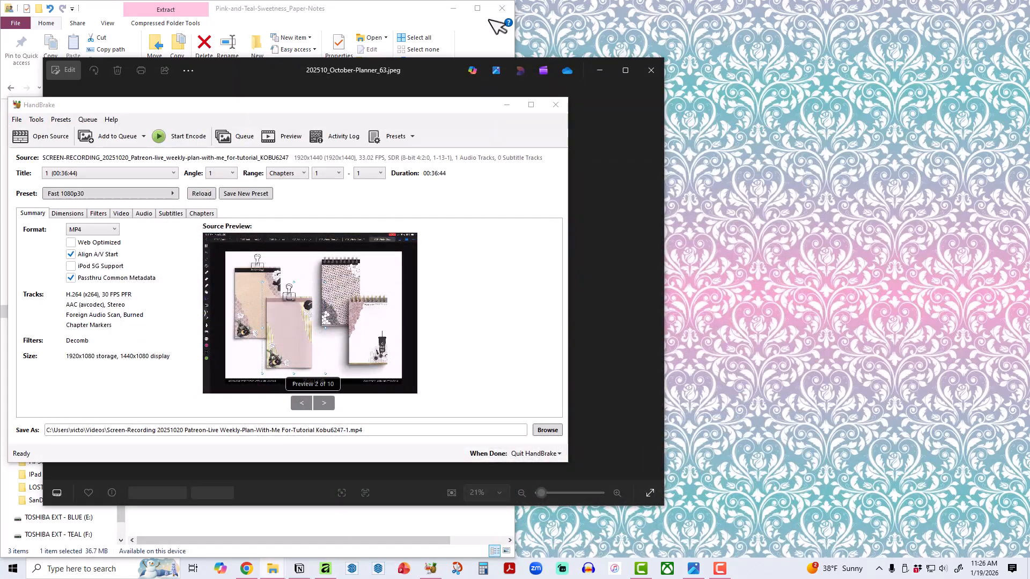
click(453, 8)
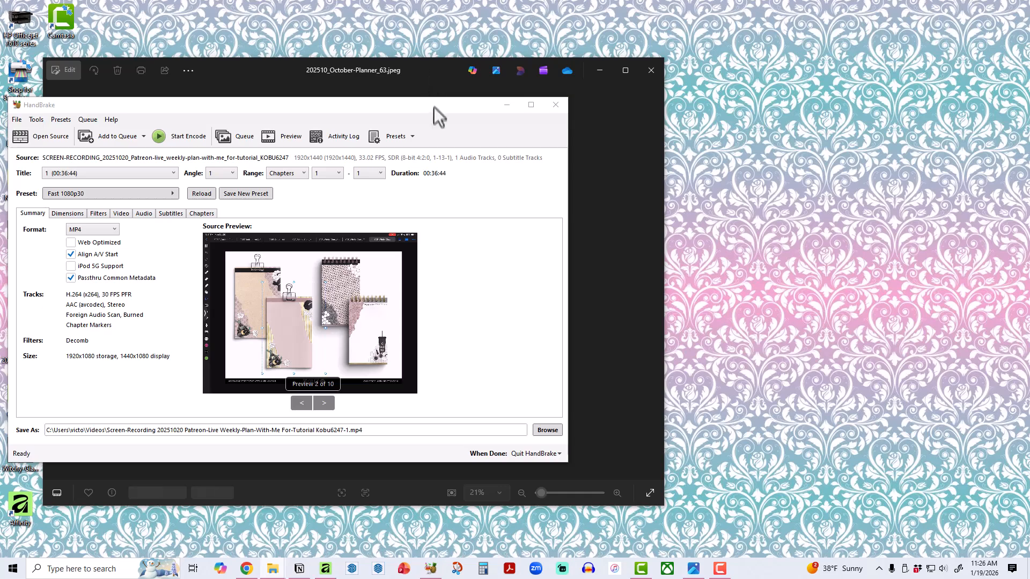
click(651, 70)
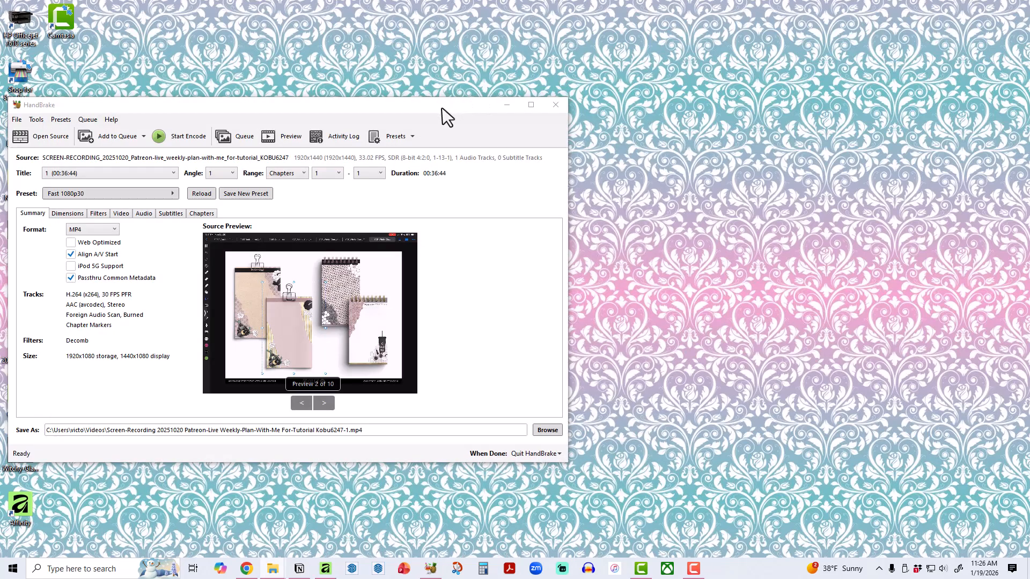
drag(444, 115, 645, 100)
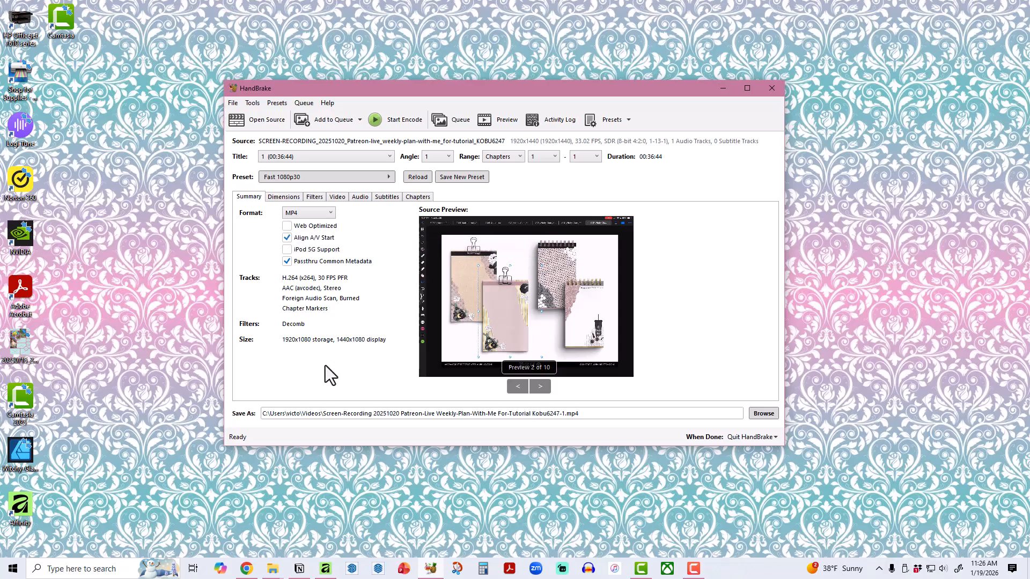
Turn off Optimal Size and set the output to the original recording's file name prefixed with "HB-" in the 20260119_20251020_Patreon-live_weekly-plan-with-me_for-tutorial folder.
click(283, 197)
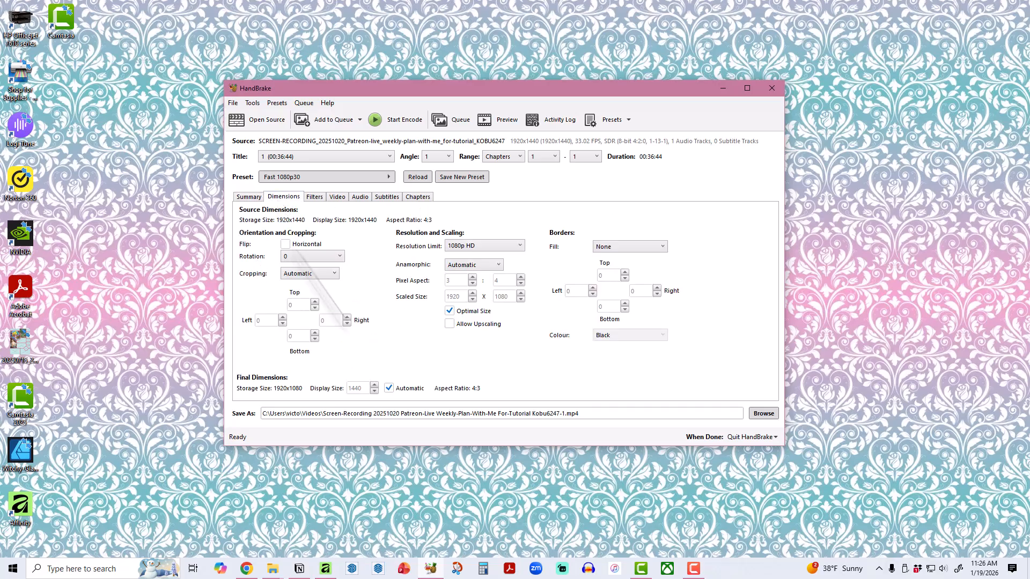
click(448, 313)
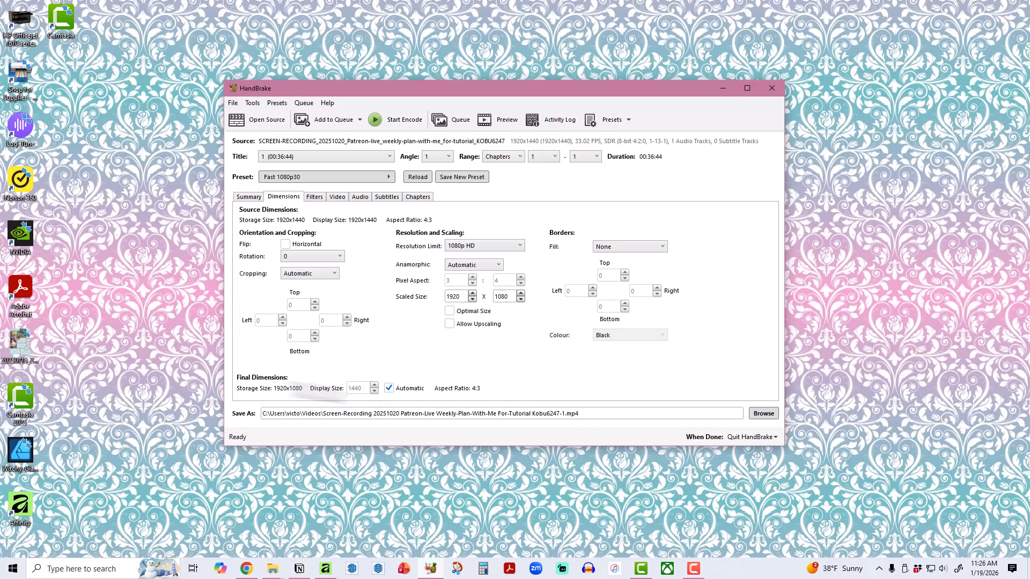
click(764, 414)
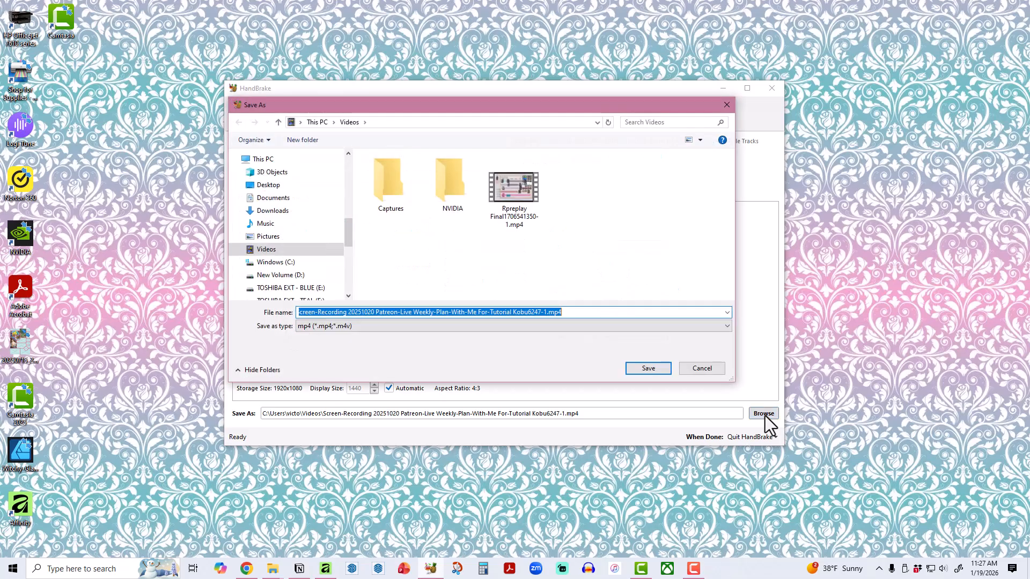
scroll(273, 249, up, 3)
click(299, 194)
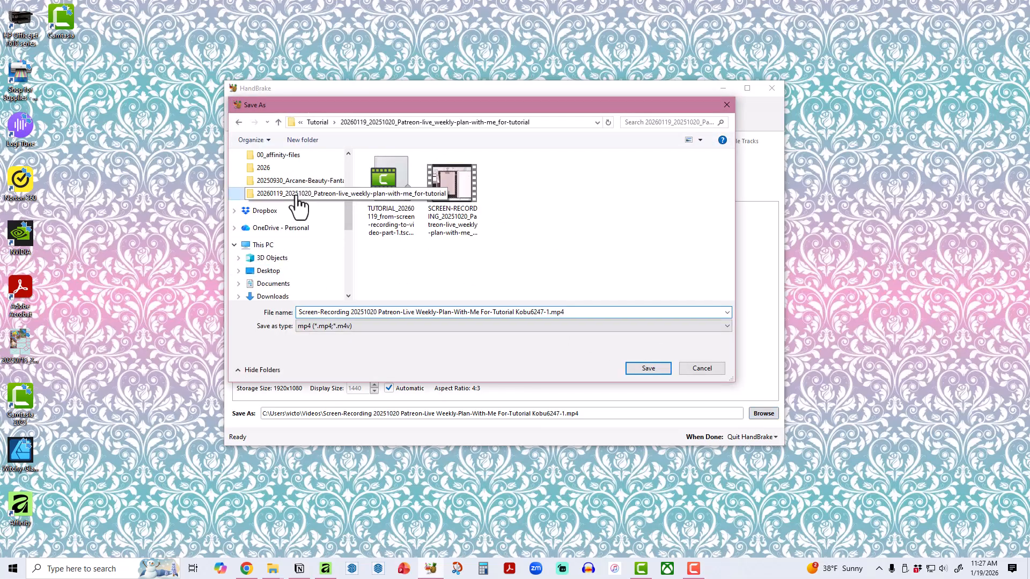
click(455, 212)
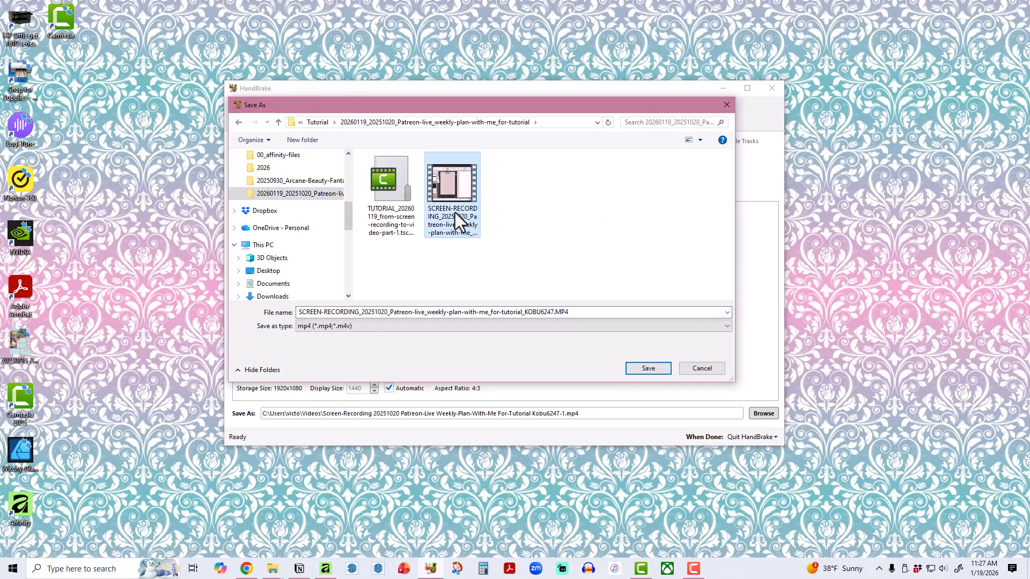
click(299, 312)
click(299, 312)
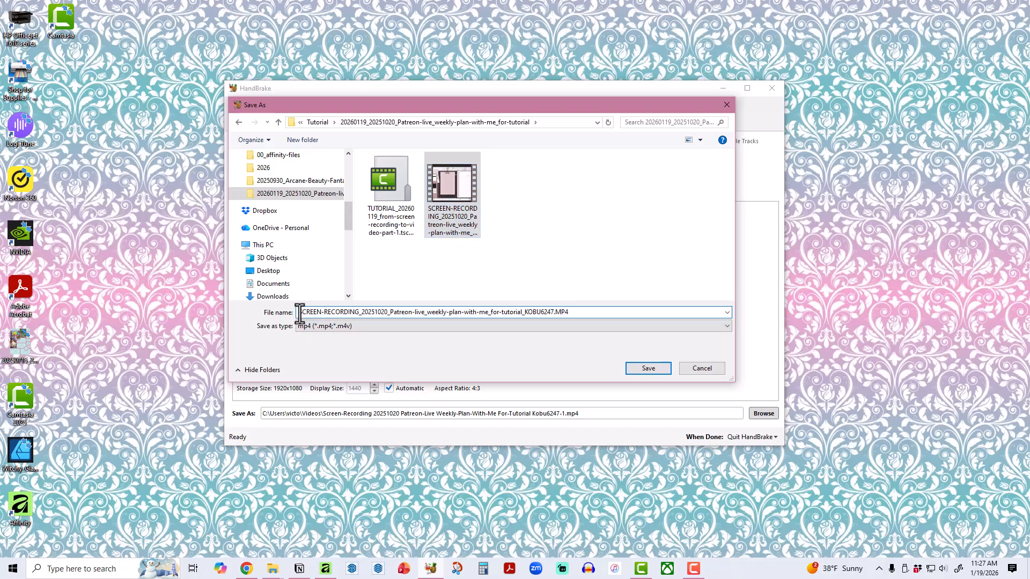
text(HB-)
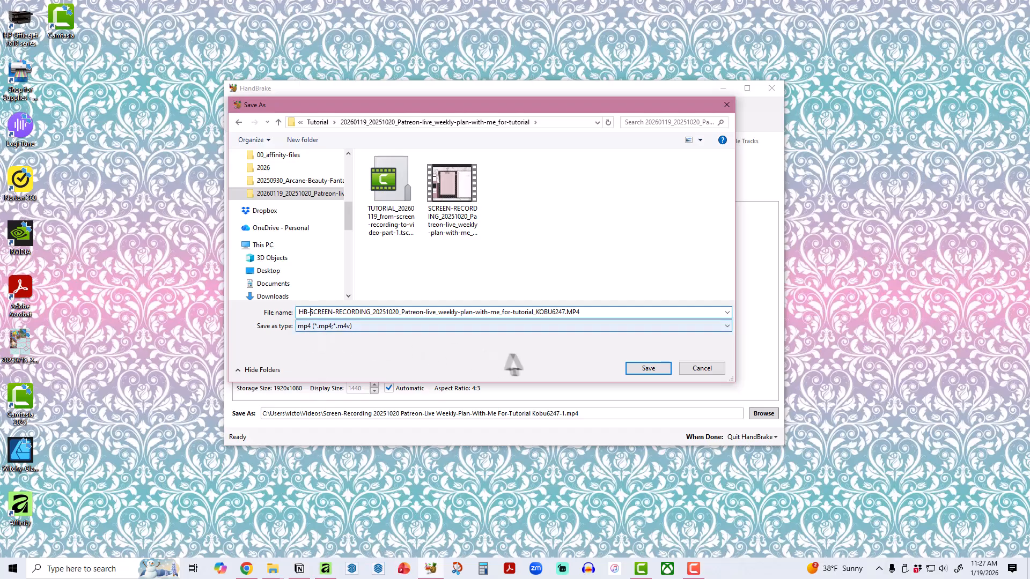
click(648, 369)
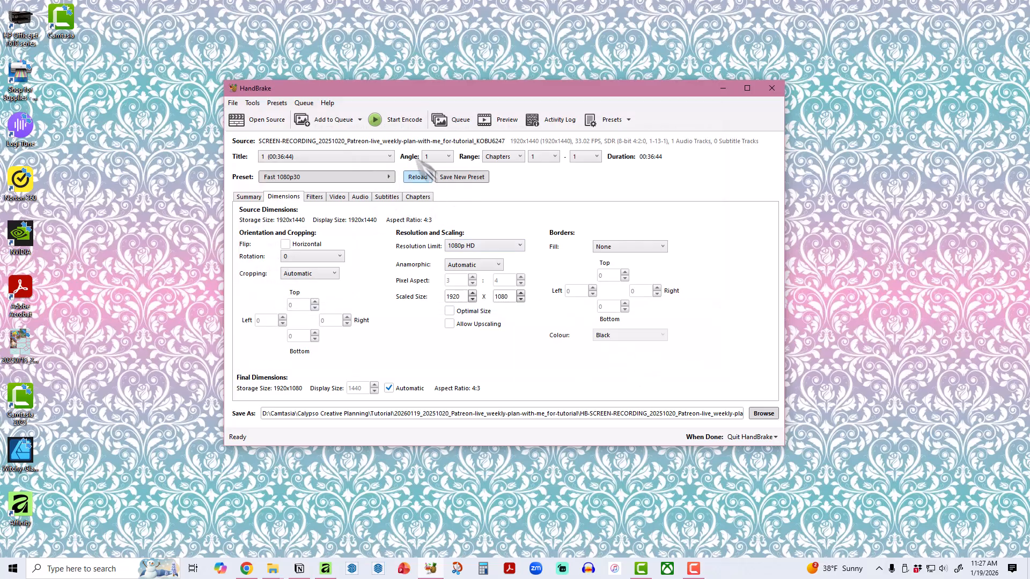
Encode the screen recording and proceed with quitting HandBrake when the job is done.
click(389, 123)
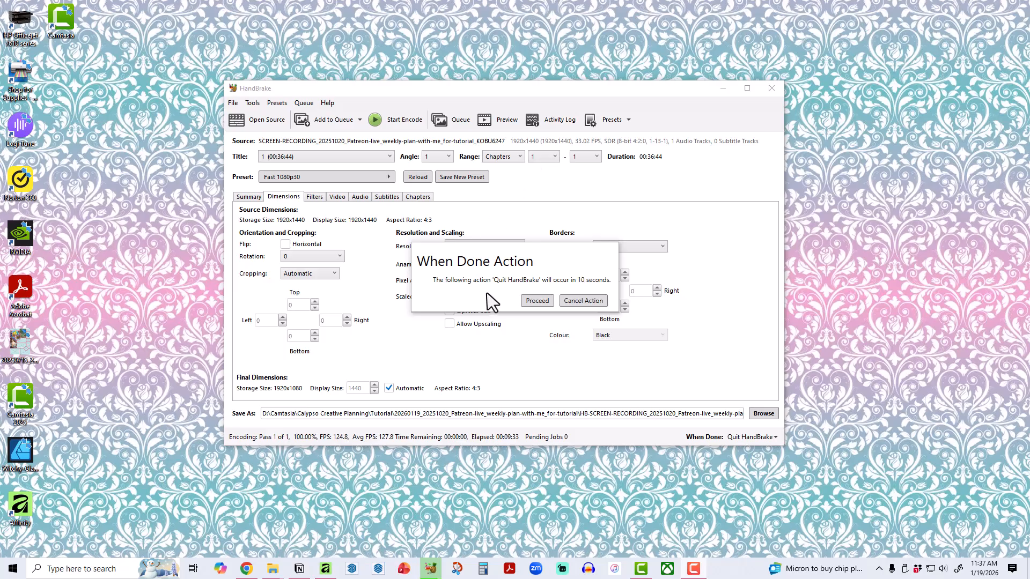
click(537, 302)
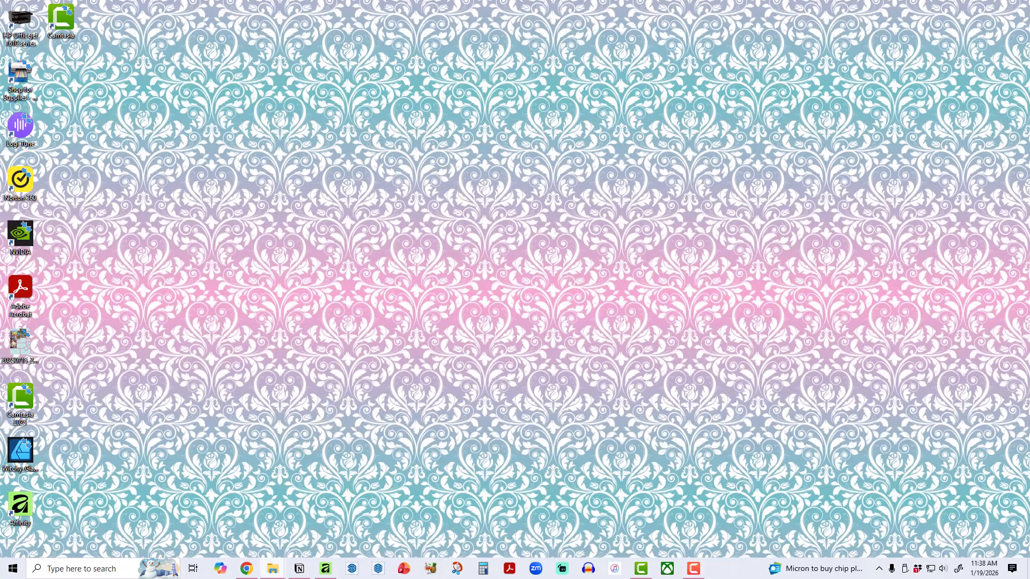
Switch to the project folder in File Explorer and compare the HB-SCREEN-RECORDING MP4's file size with the original SCREEN-RECORDING MP4.
drag(1029, 102, 534, 53)
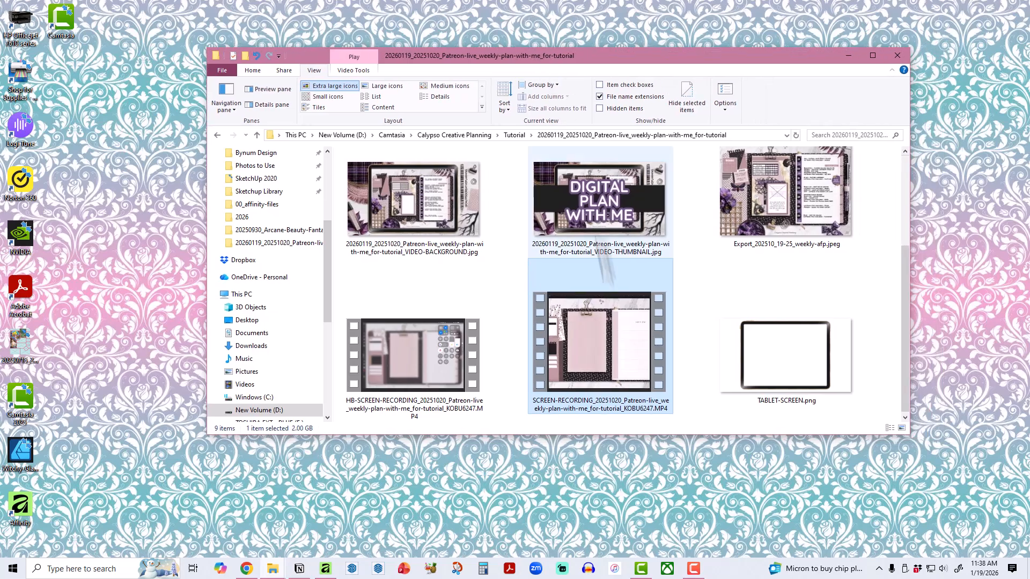
click(432, 361)
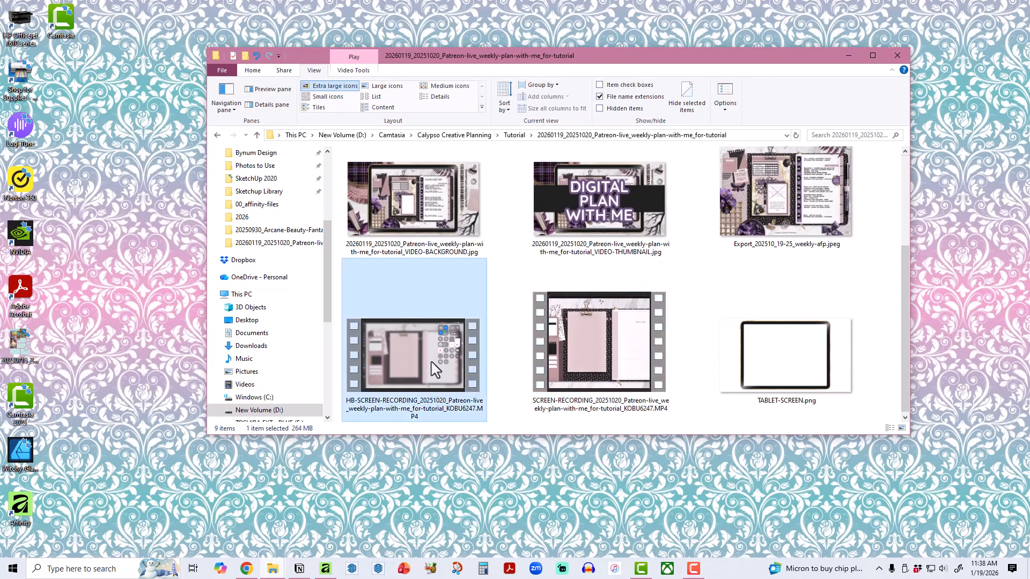
click(583, 335)
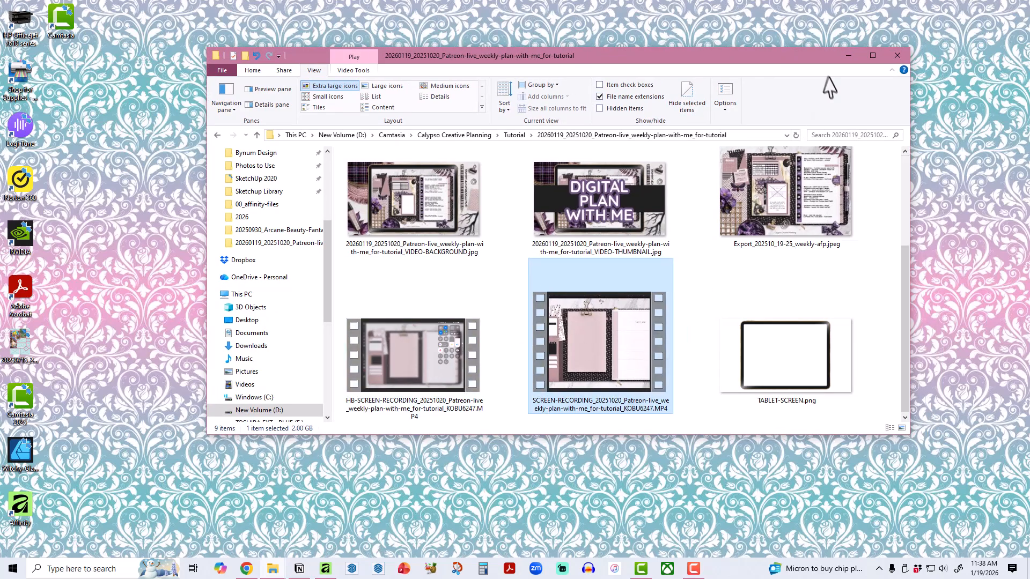
click(873, 55)
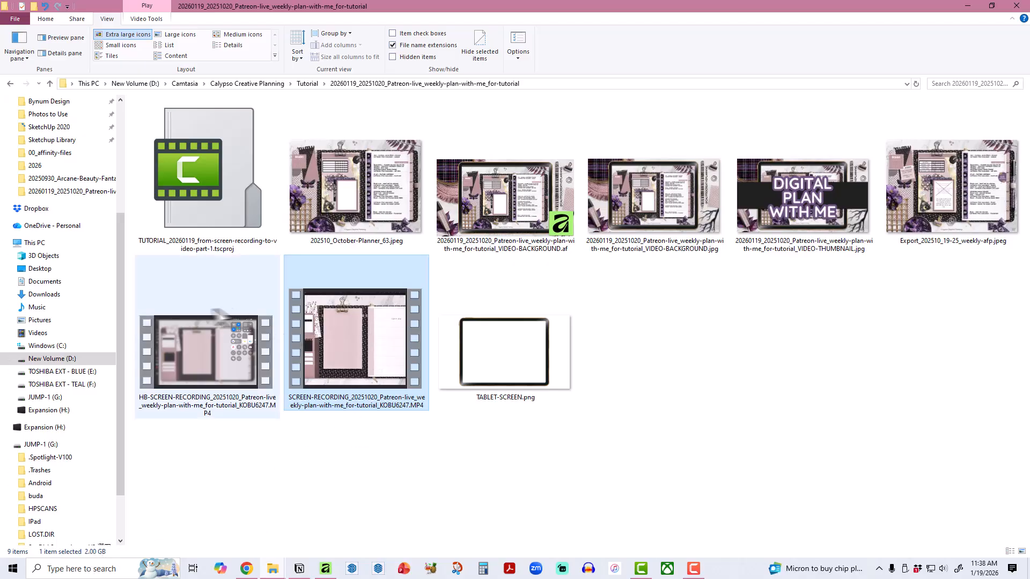
click(187, 342)
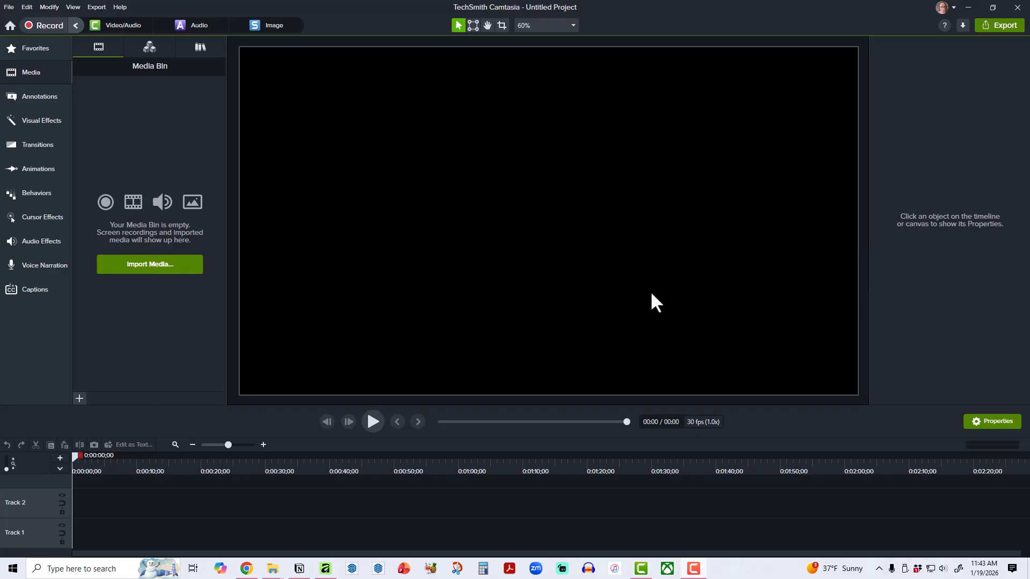
Check the canvas dimensions and frame rate in the untitled Camtasia project's settings, leaving them without applying changes.
right_click(591, 268)
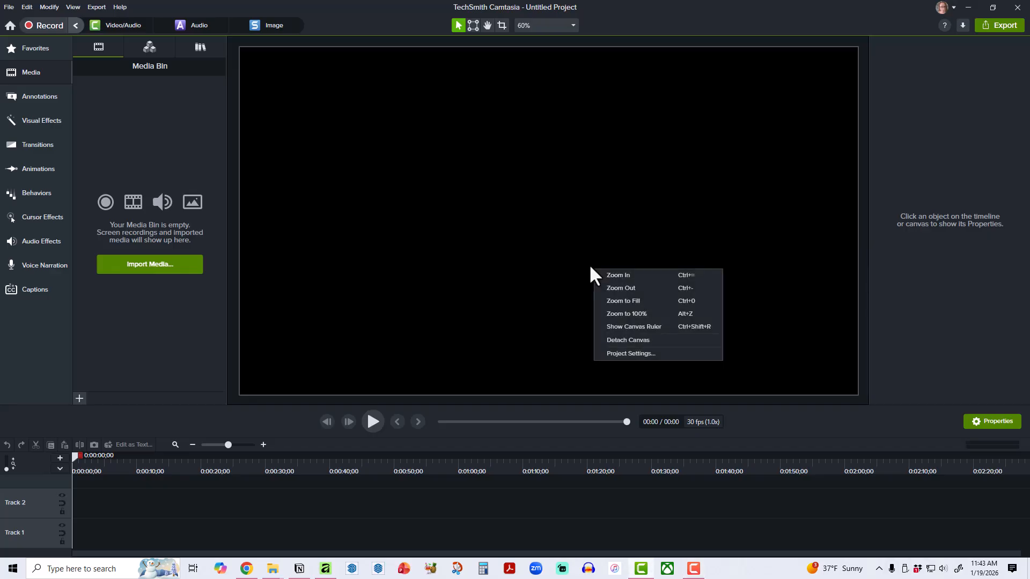
click(639, 354)
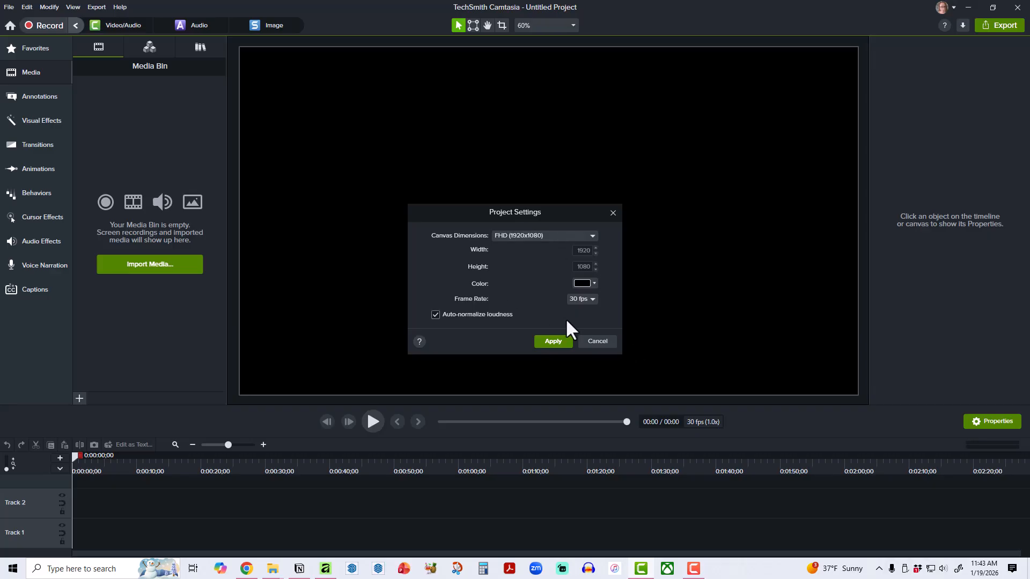
click(596, 341)
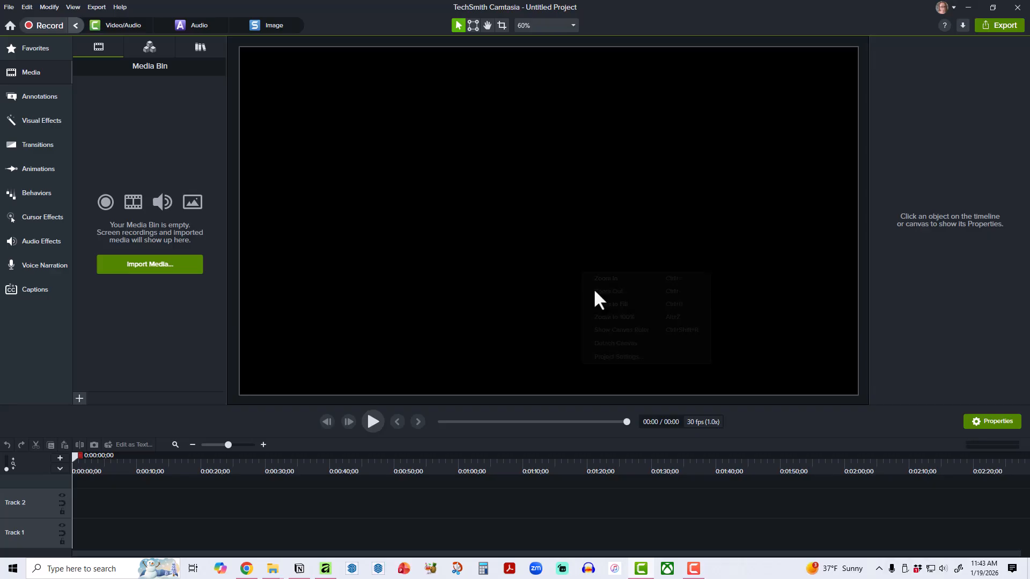
right_click(582, 271)
click(614, 355)
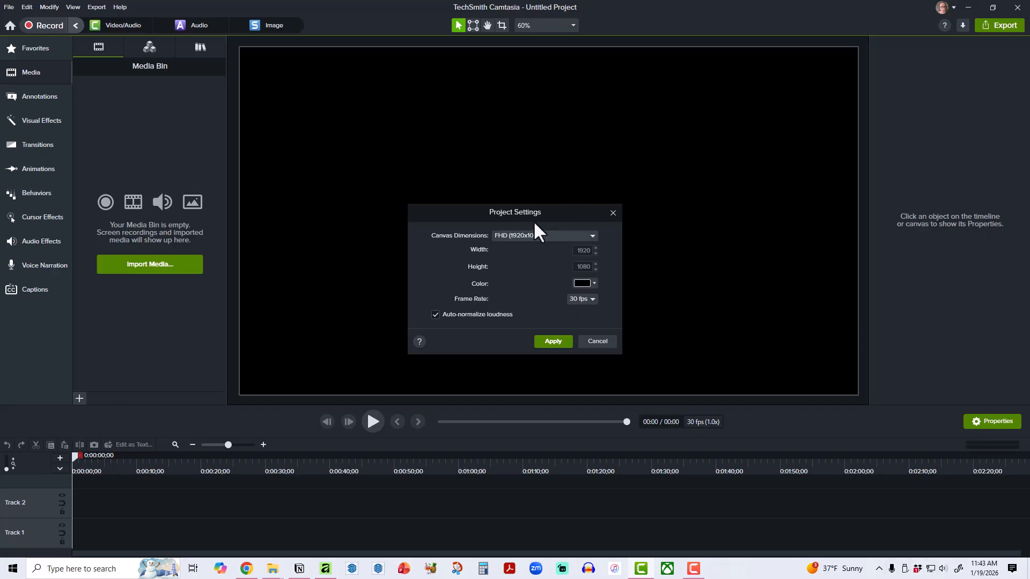
click(608, 342)
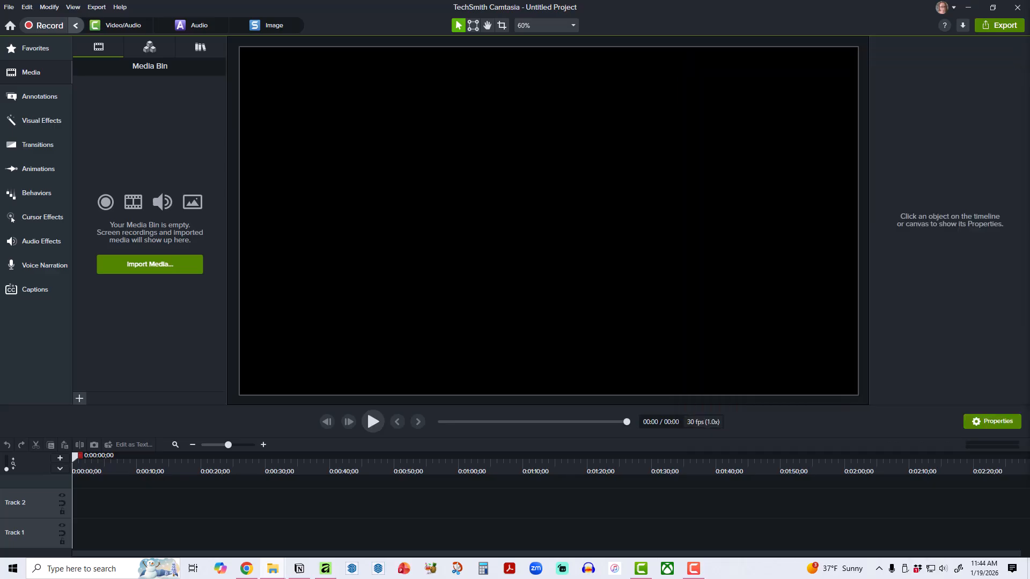
Add the HB-SCREEN-RECORDING MP4 from the project folder to Track 1 of the Camtasia timeline and clear File Explorer out of the way.
drag(1029, 19, 925, 59)
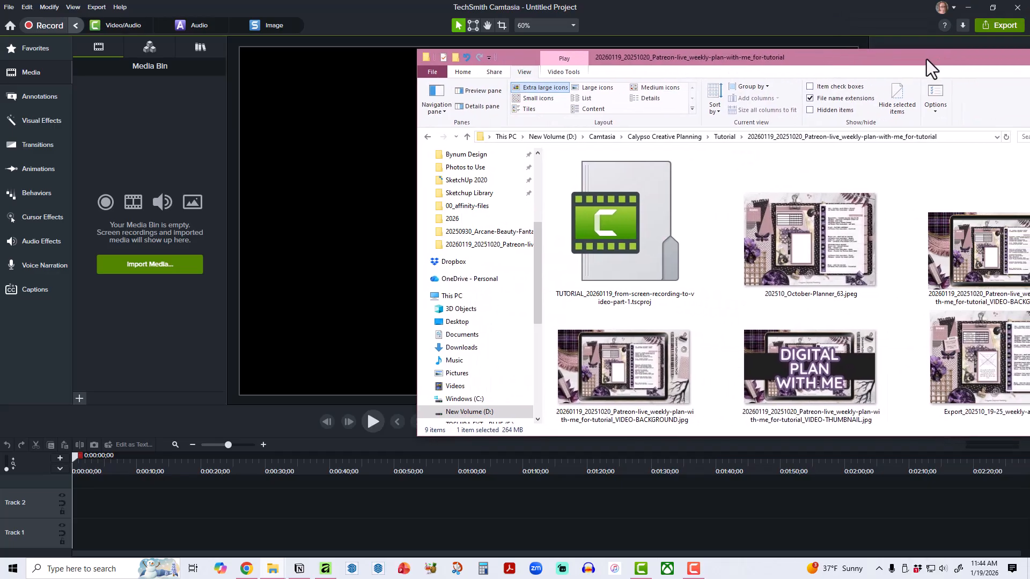
scroll(895, 279, down, 3)
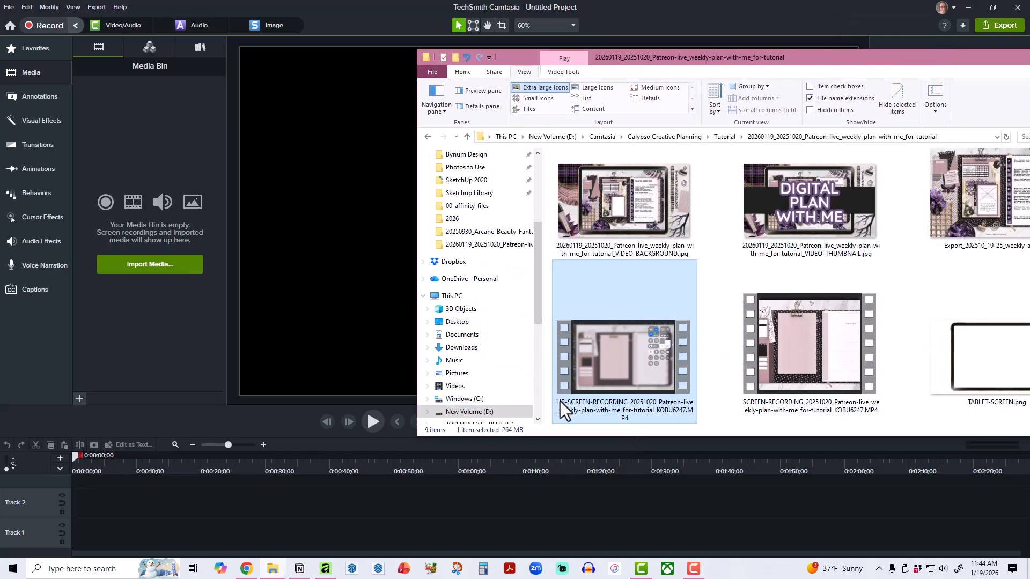
drag(584, 397, 140, 529)
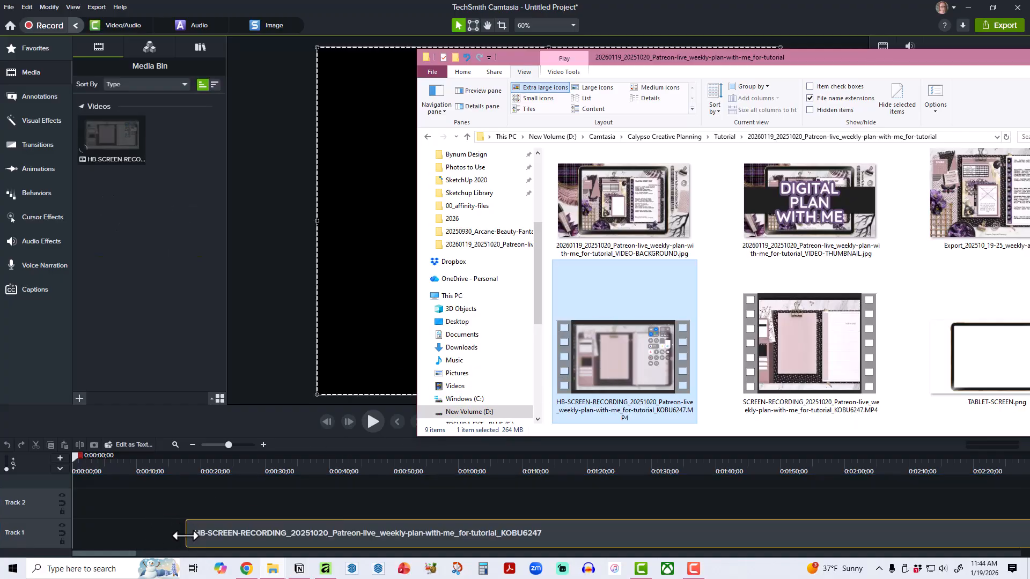
drag(690, 61, 1029, 120)
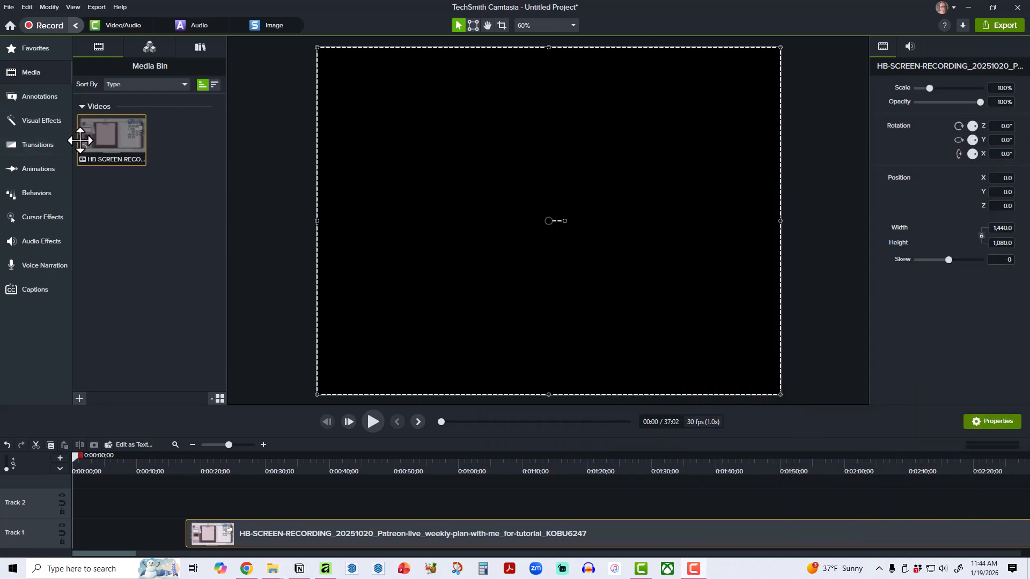
Turn on the magnet for Track 1 to snap the screen recording clip to the start of the timeline, and deselect the clip.
click(86, 149)
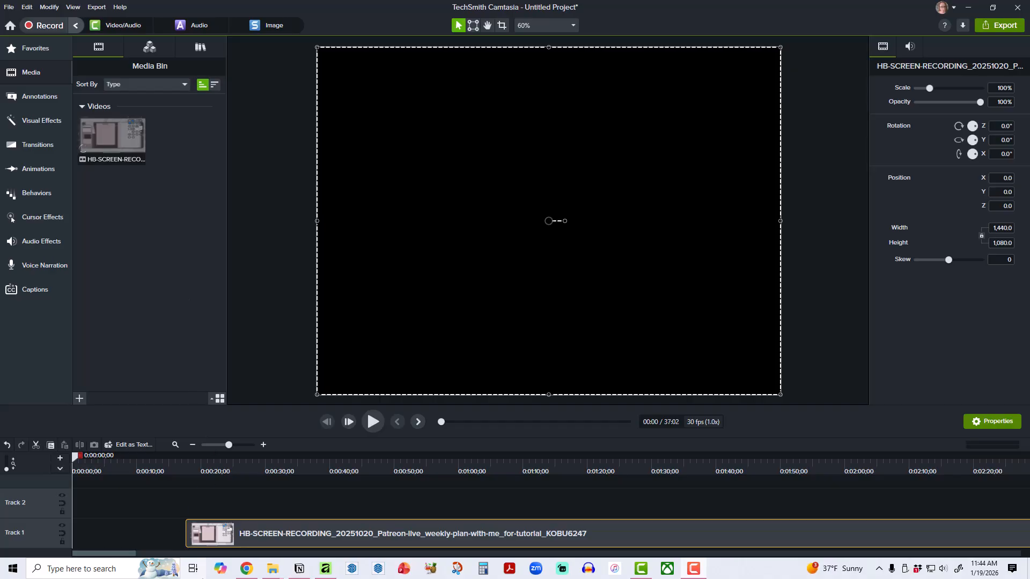
drag(326, 534, 325, 534)
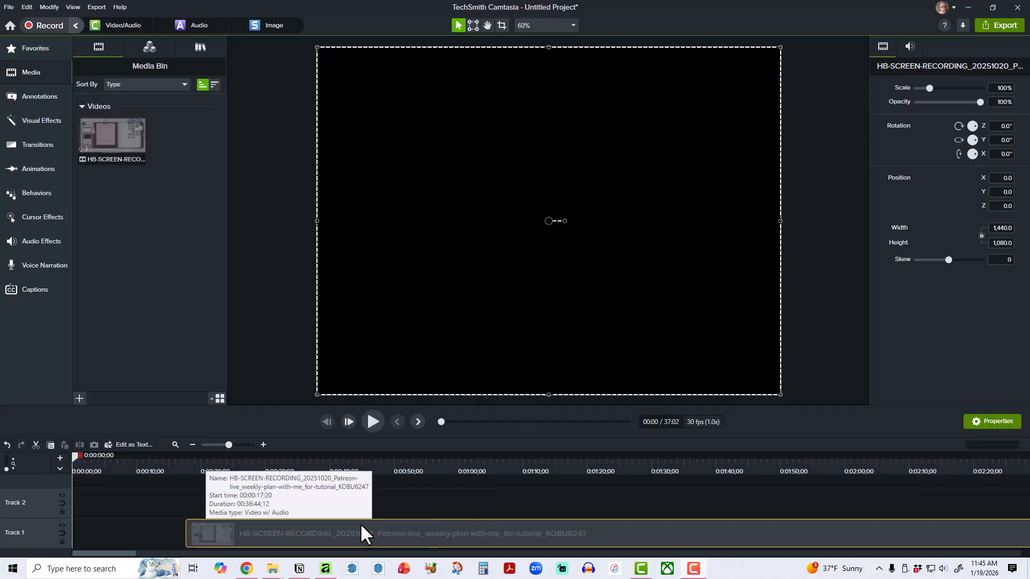
mouse_move(291, 533)
mouse_down()
mouse_move(564, 532)
mouse_move(199, 530)
mouse_move(469, 533)
mouse_move(290, 532)
mouse_up()
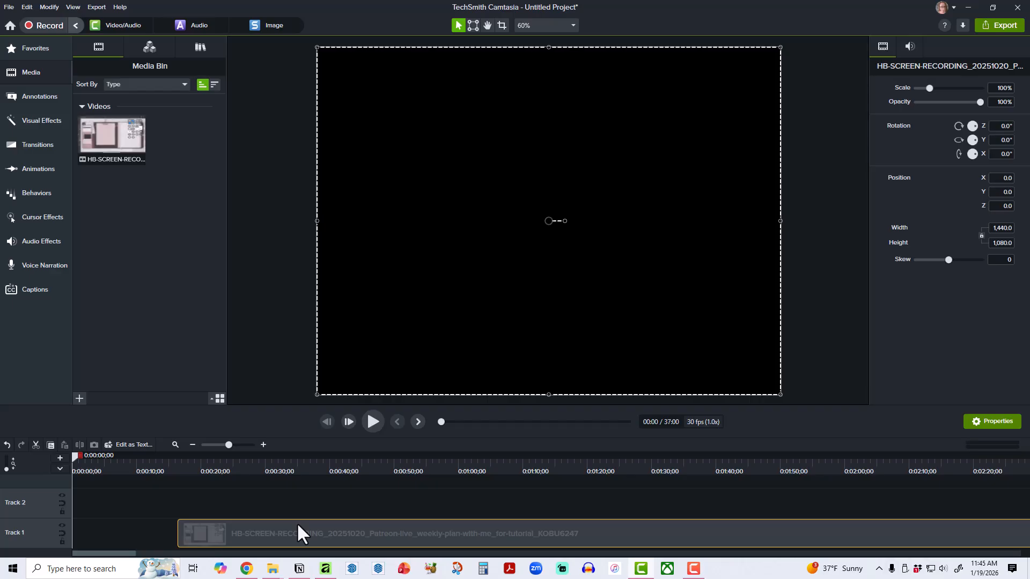
click(61, 534)
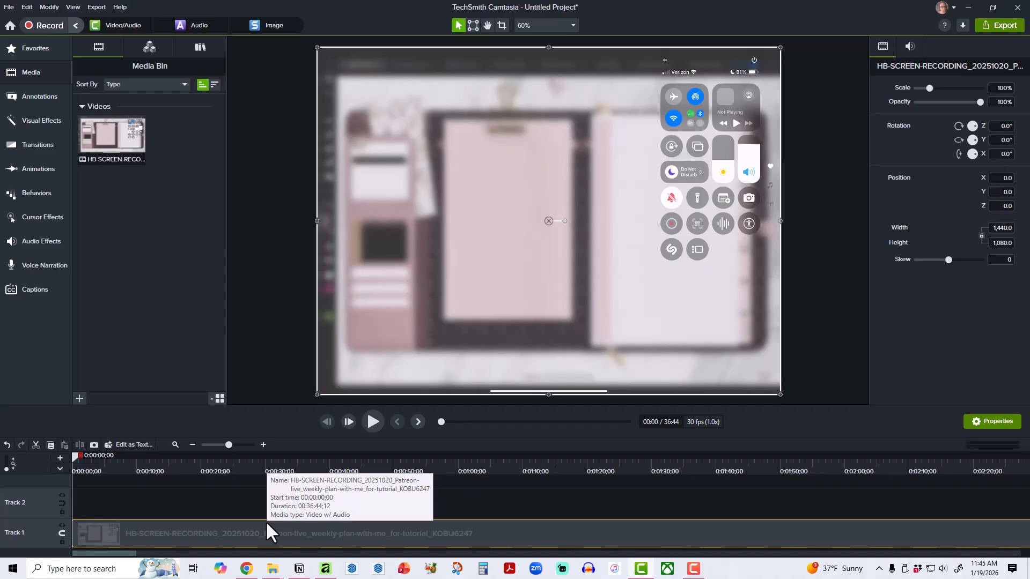
click(558, 500)
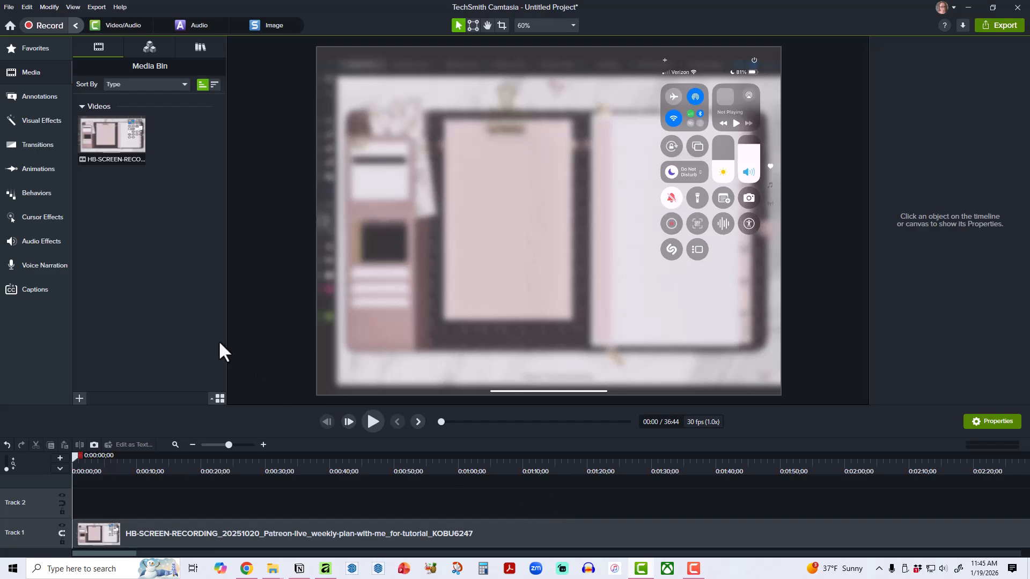
Apply the Clip Speed visual effect to the HB-SCREEN-RECORDING clip on Track 1.
click(427, 525)
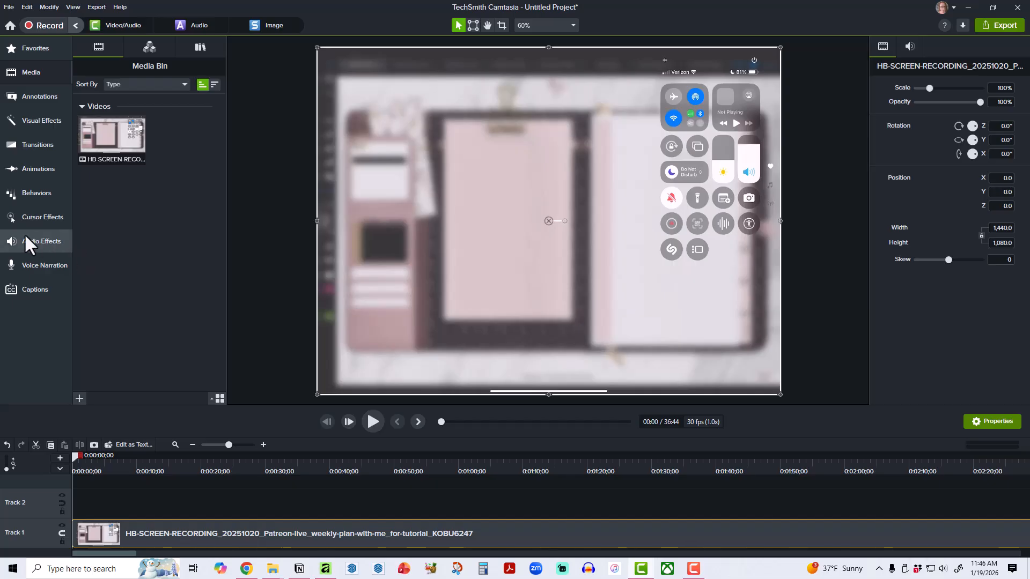
click(30, 115)
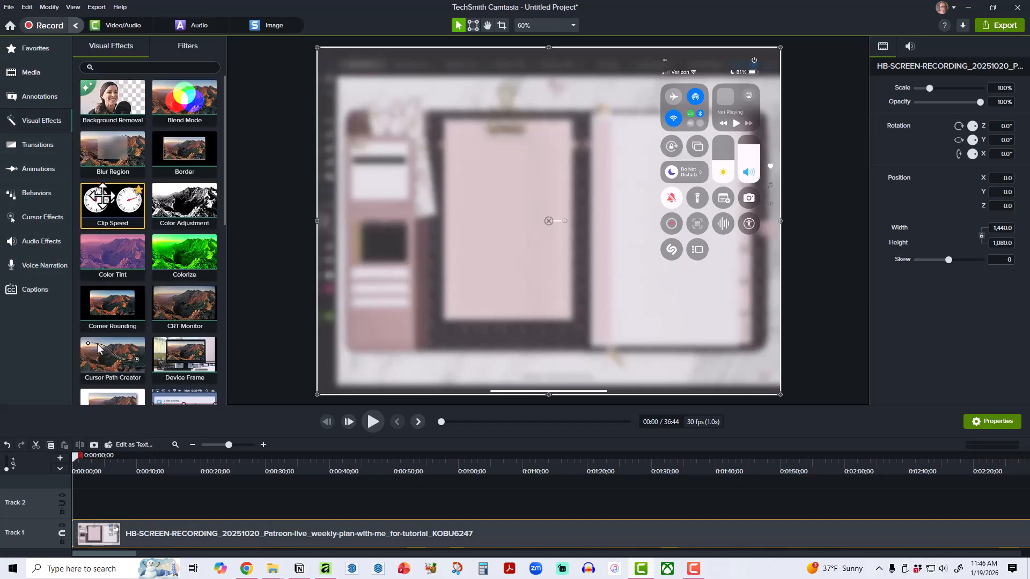
click(39, 47)
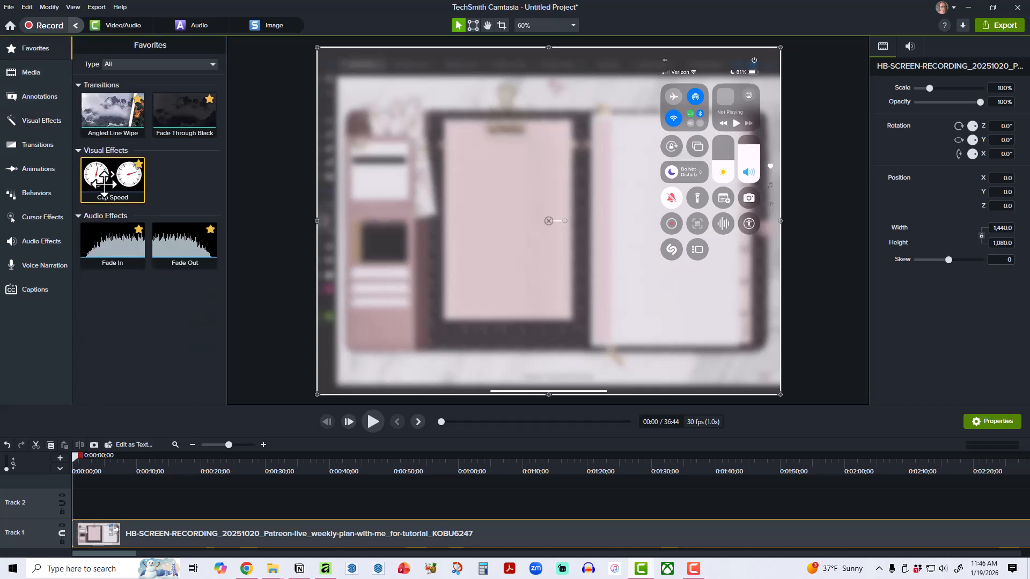
click(33, 127)
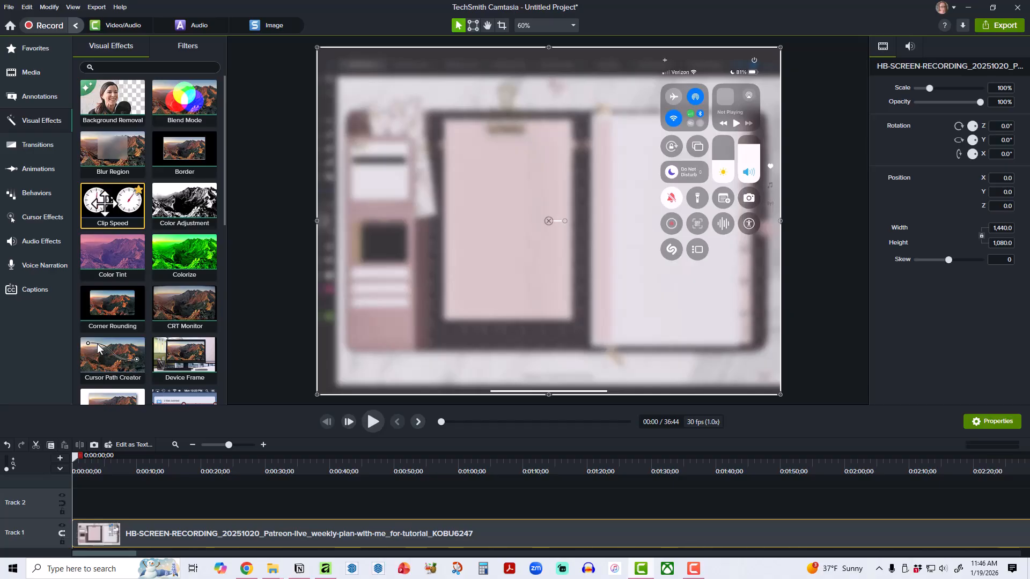
drag(108, 198, 205, 535)
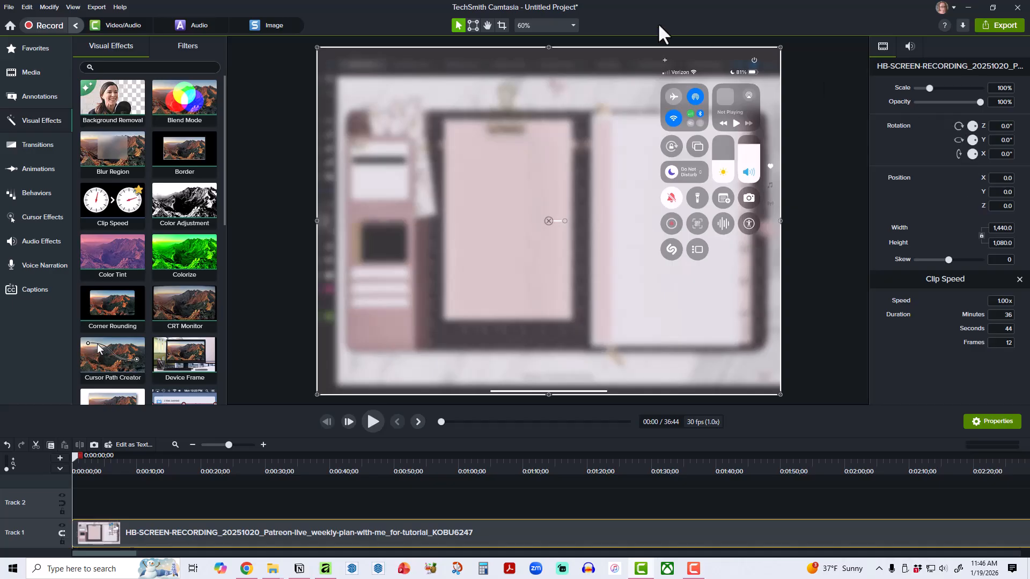
Set the screen recording clip's speed to 1.5x.
click(996, 301)
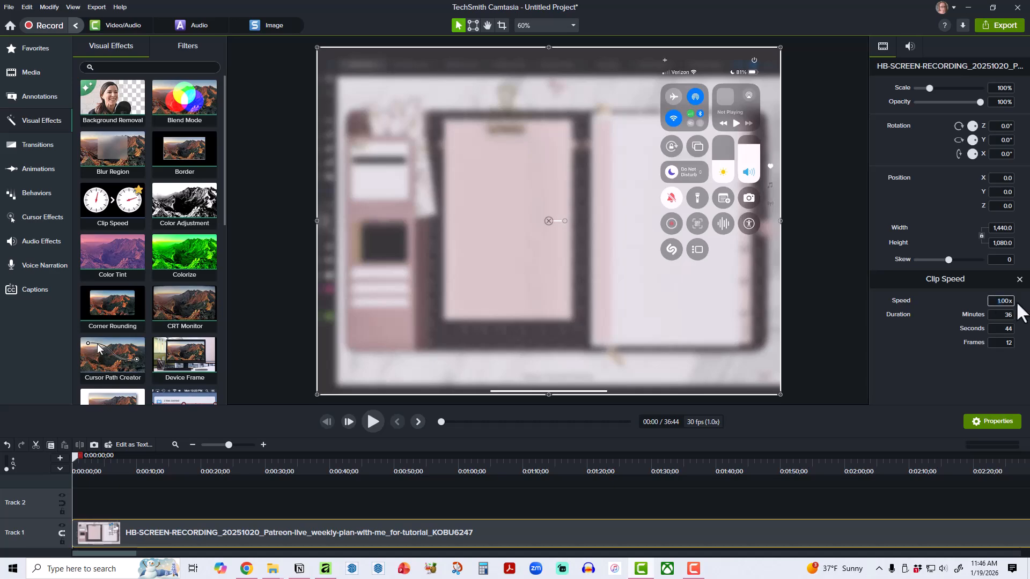
text(1.5)
key(Return)
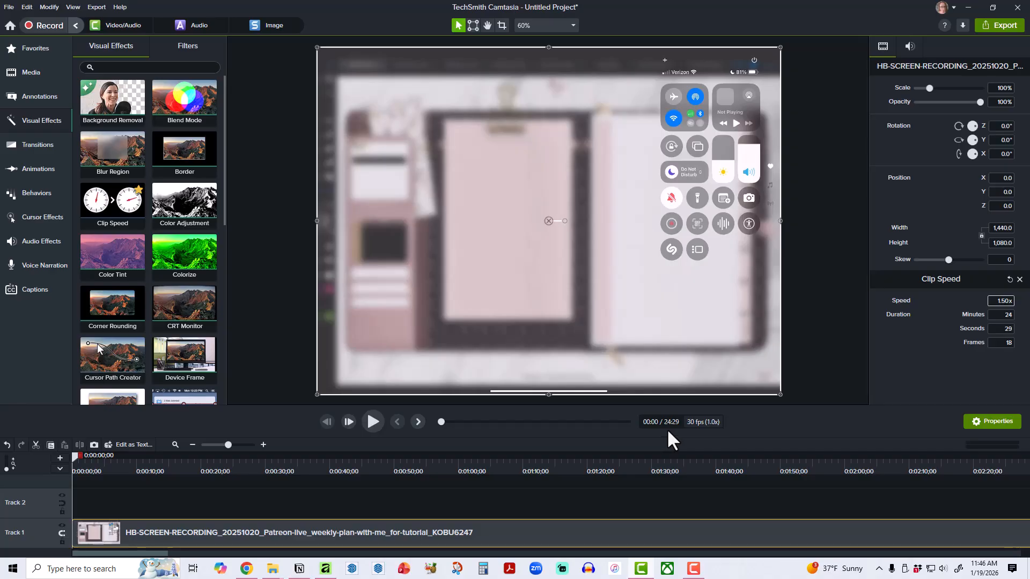
Try a clip speed of 2x on the screen recording, and set it back to 1.5x.
double_click(998, 300)
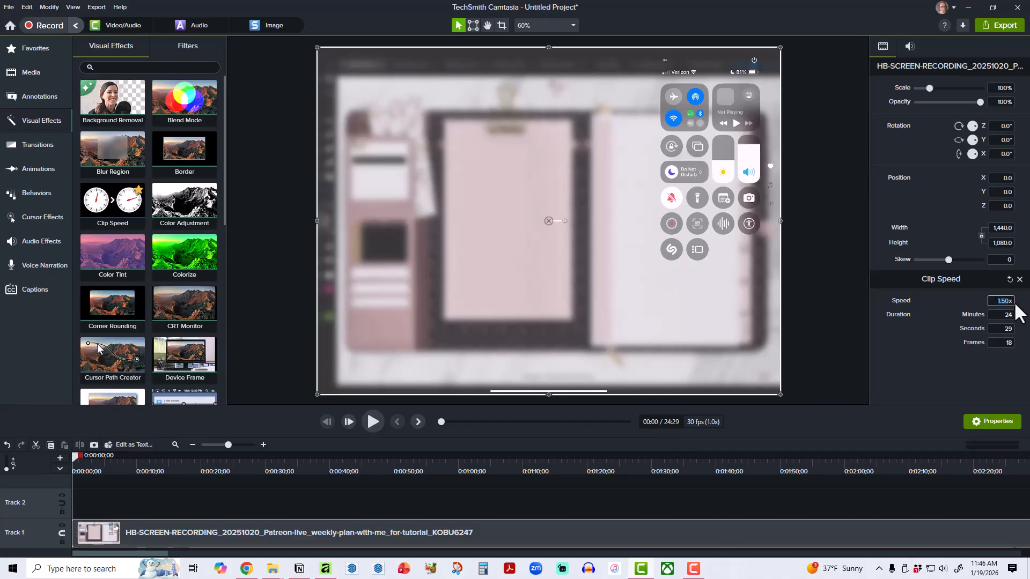
text(2)
key(Return)
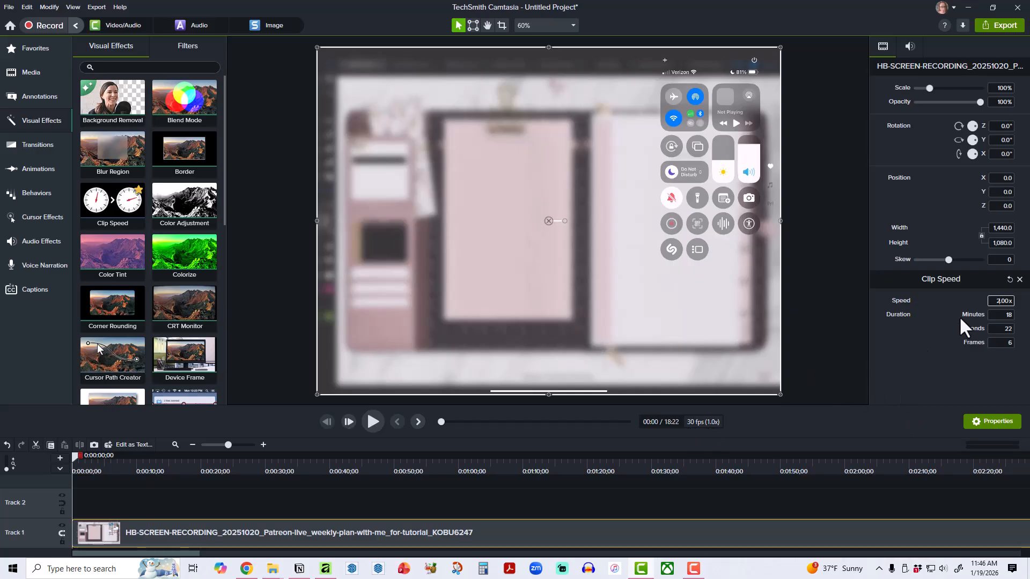
double_click(995, 301)
text(1.5)
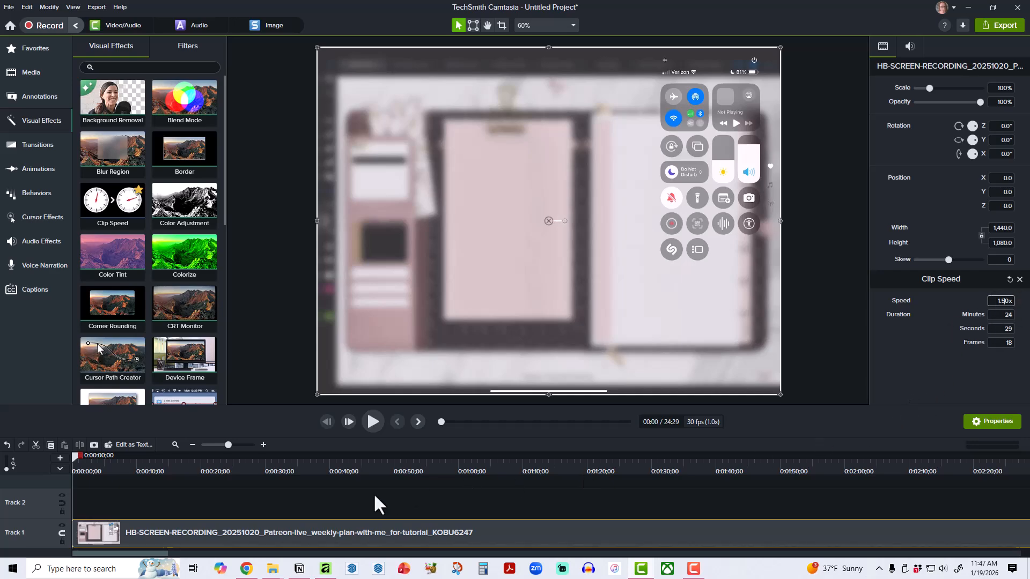
Scrub and play the opening of the sped-up recording to examine its start, and return the playhead to the beginning.
click(262, 444)
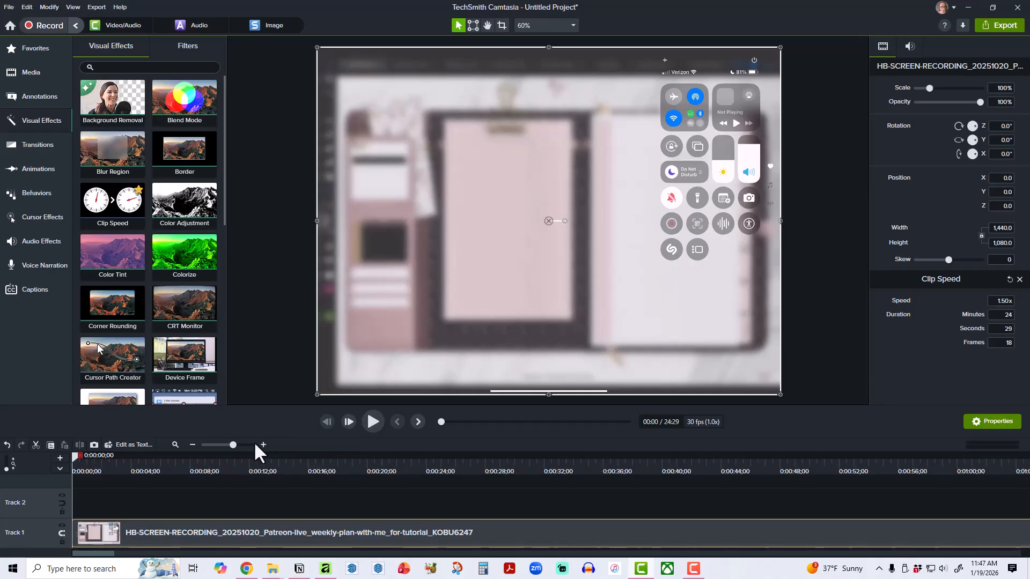
click(174, 444)
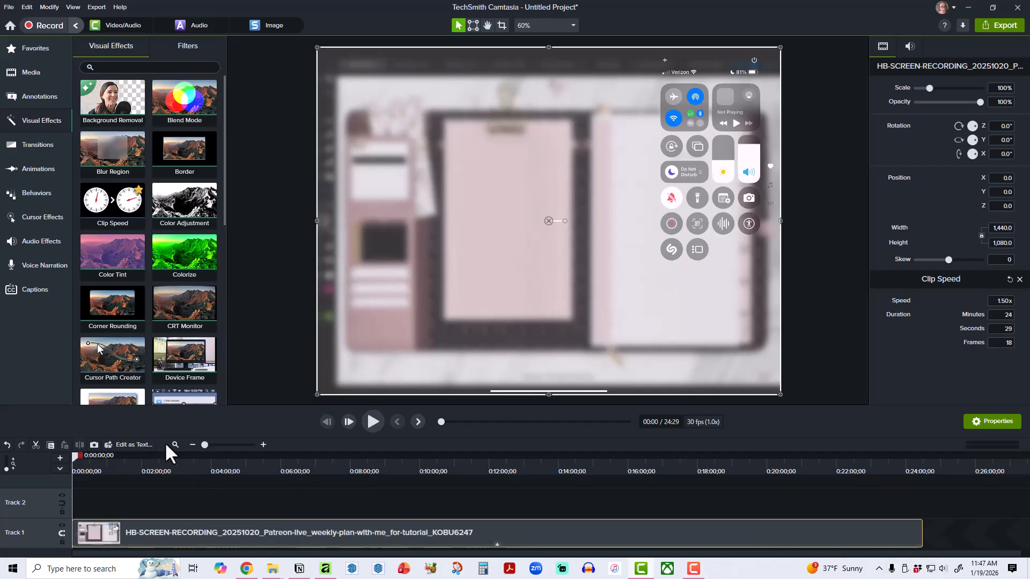
click(262, 443)
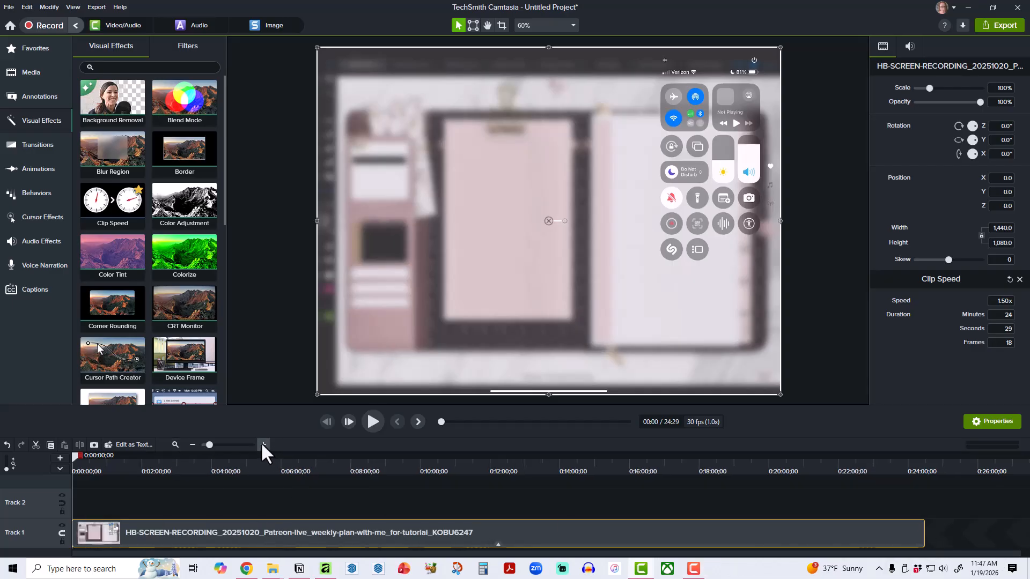
click(262, 444)
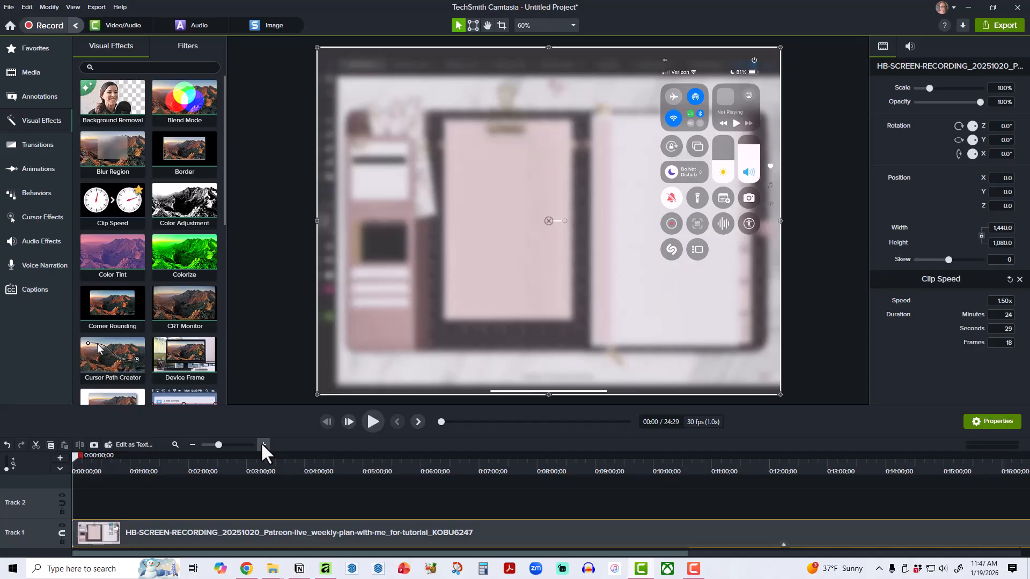
drag(72, 454, 274, 461)
drag(327, 464, 24, 467)
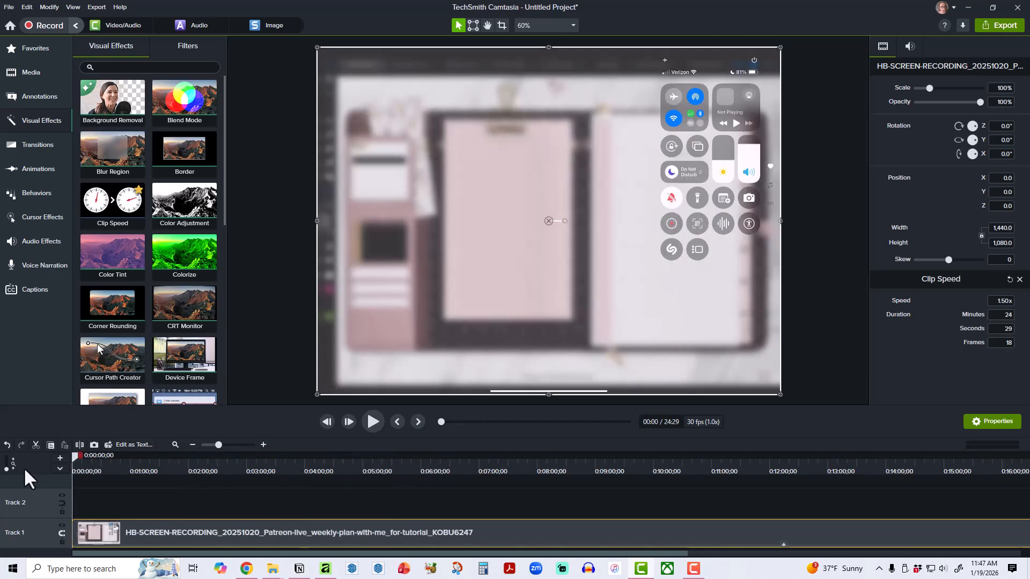
click(263, 445)
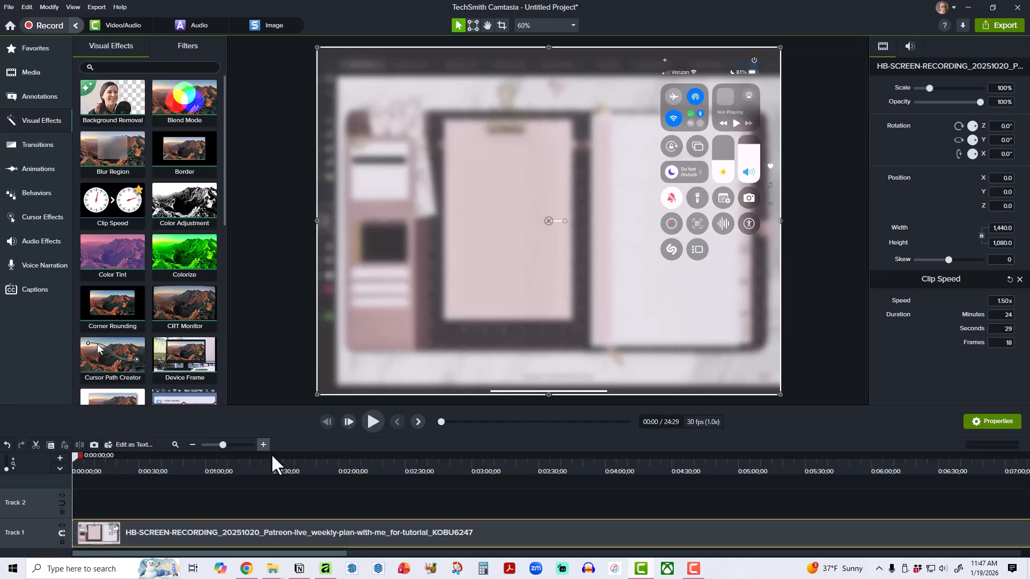
click(373, 422)
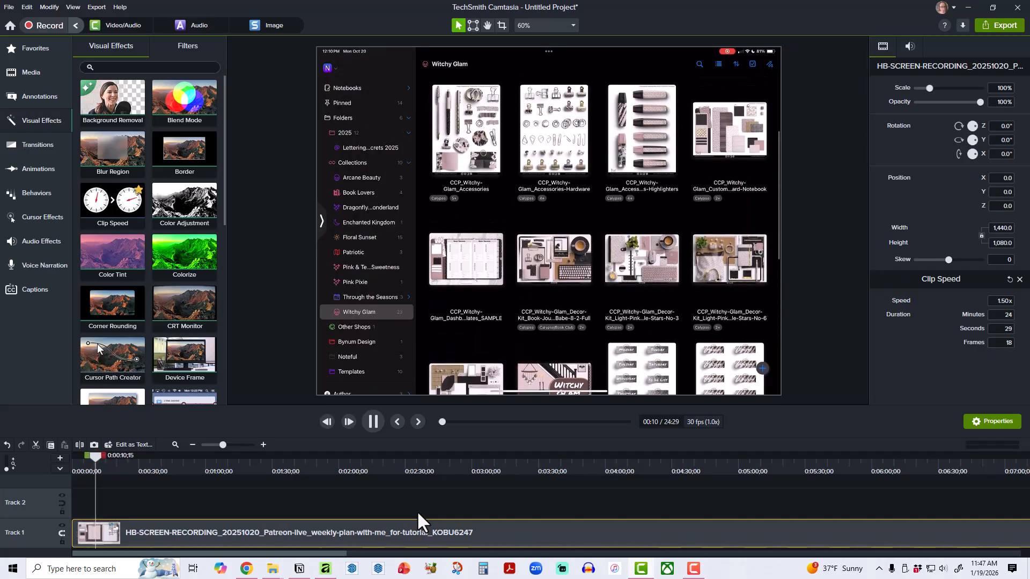
drag(97, 455, 57, 459)
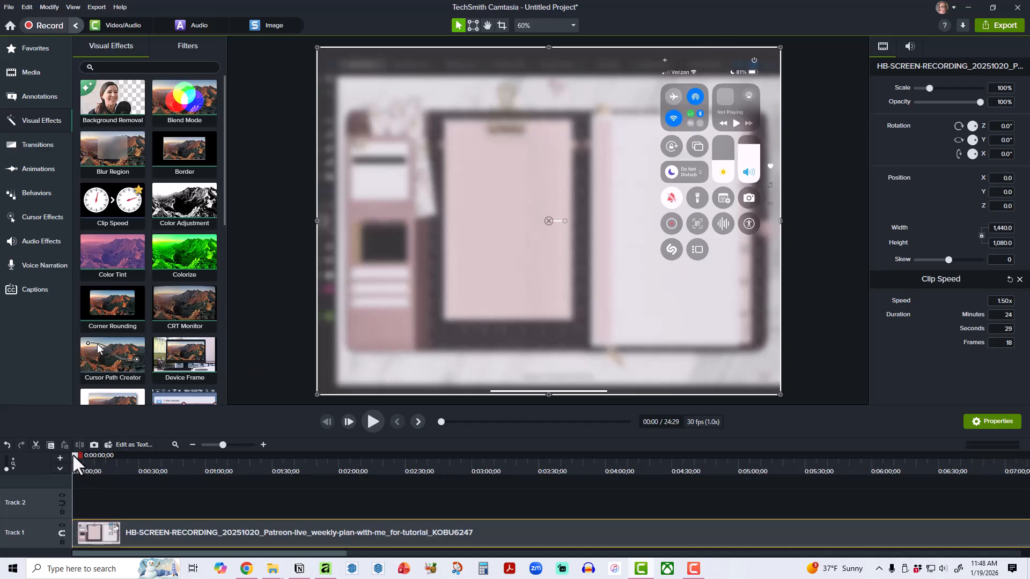
Split the recording at 0:00:02;20, delete the short opening piece with the iPad control center, and play the clip from the start.
drag(74, 455, 80, 455)
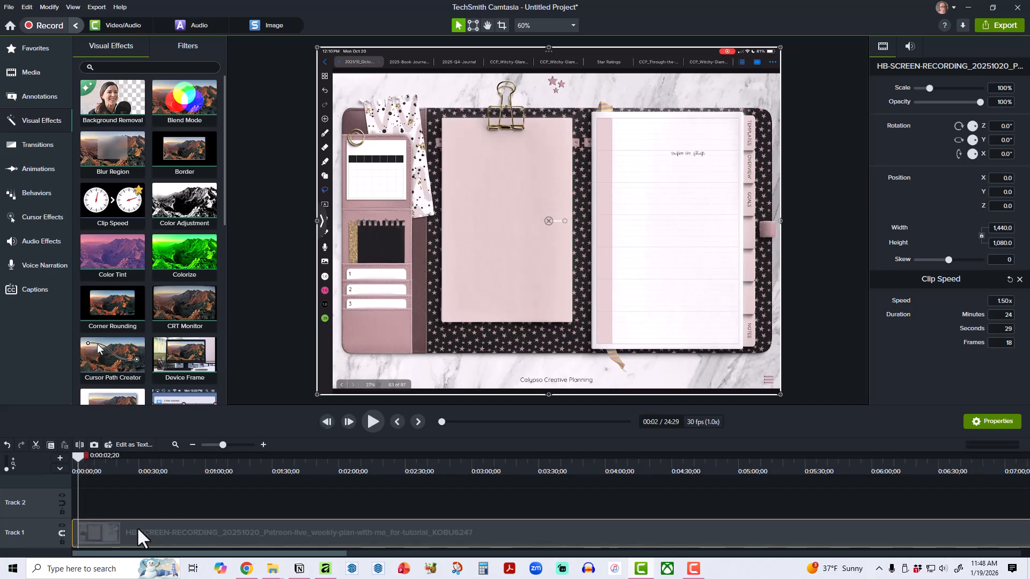
click(79, 444)
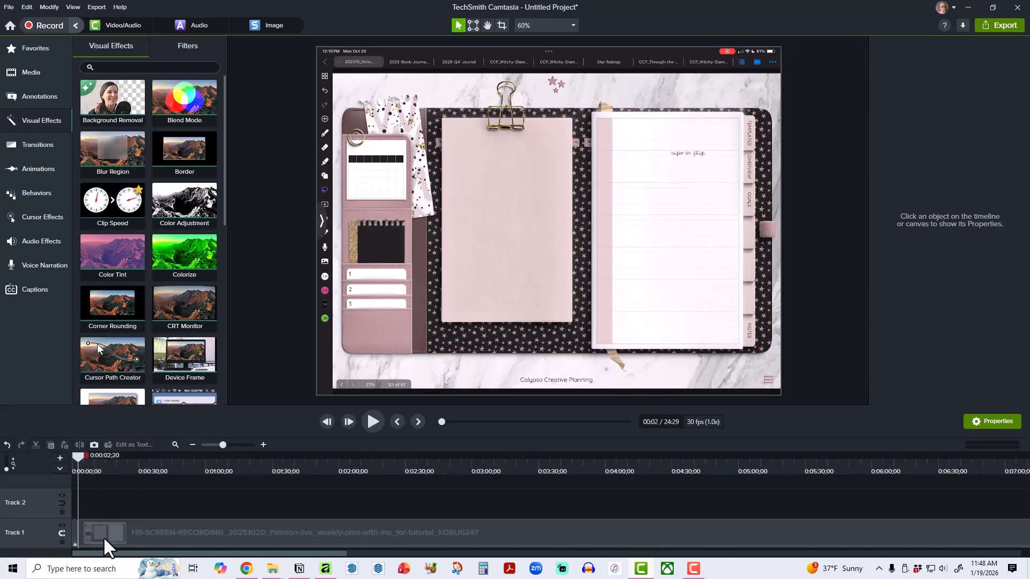
click(75, 535)
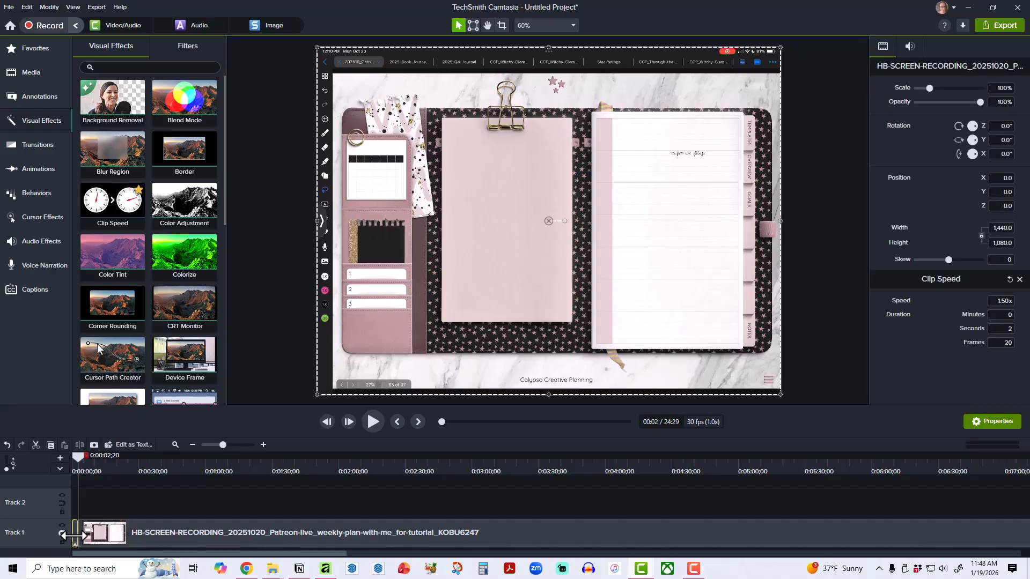
key(Delete)
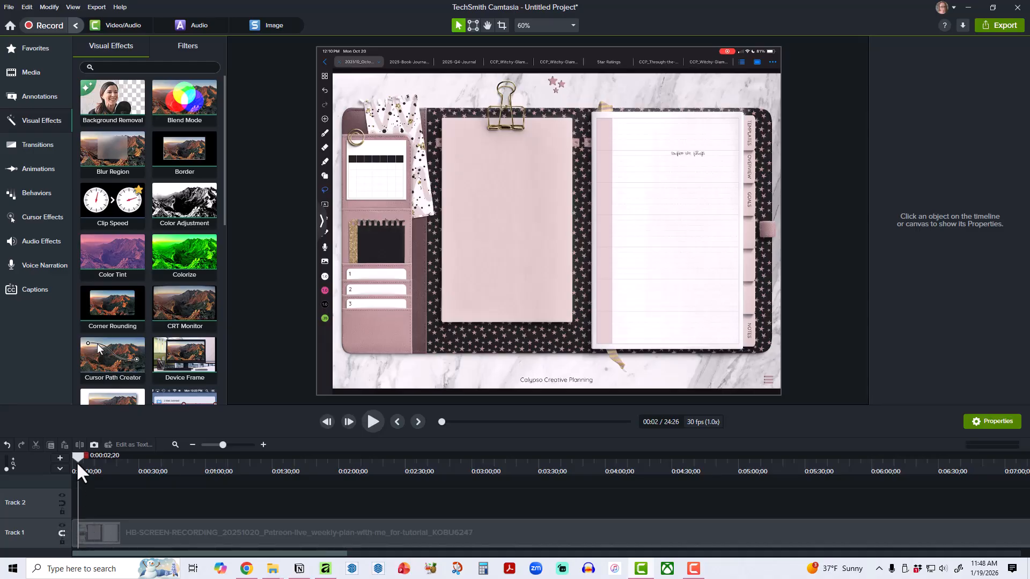
drag(76, 461, 56, 455)
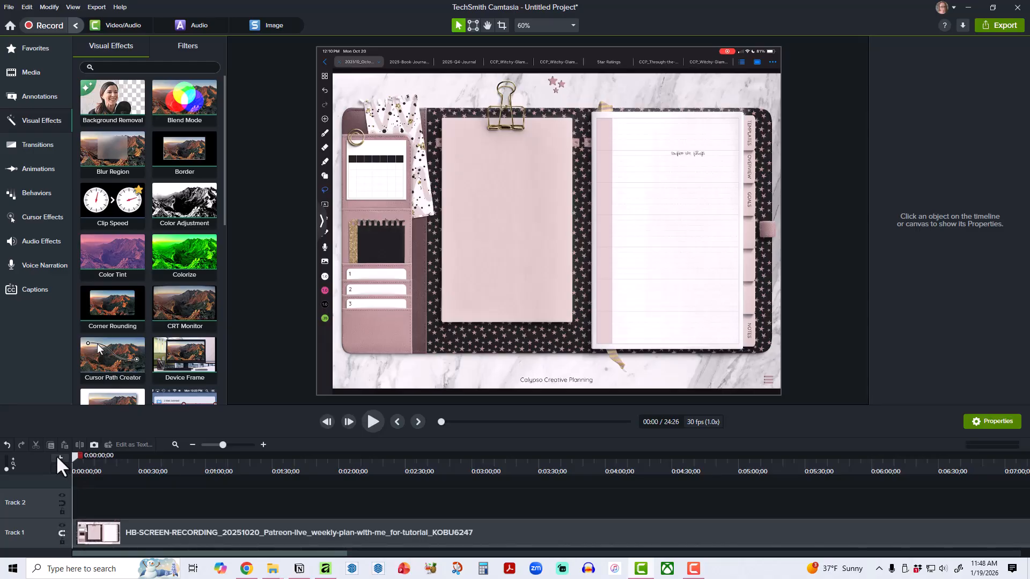
click(372, 422)
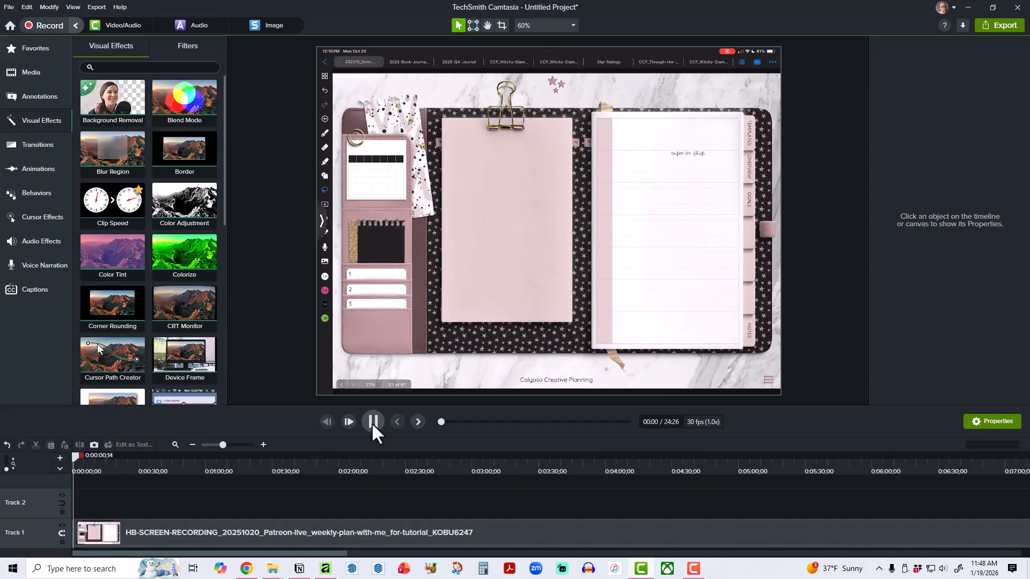
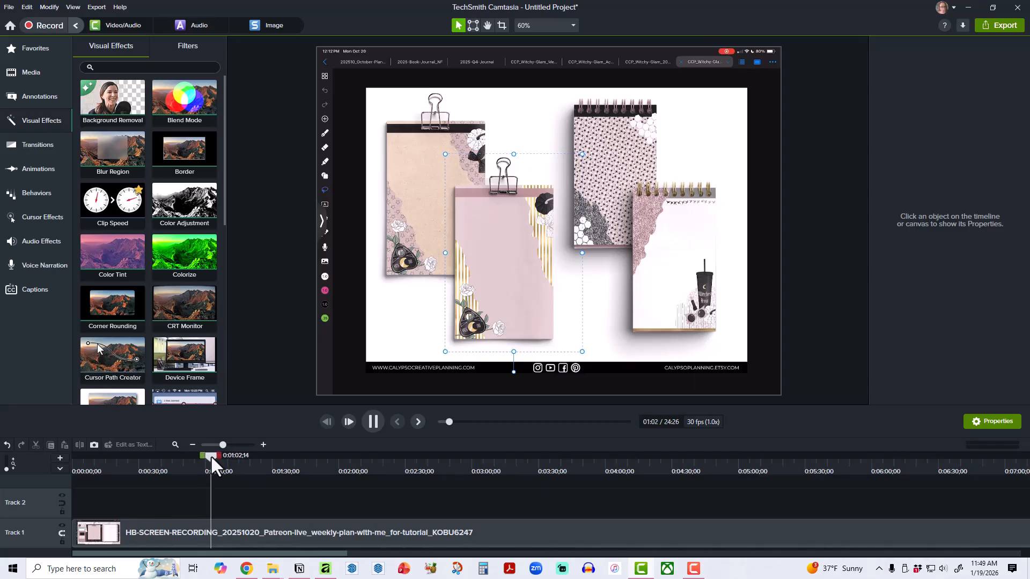
Find the start of the unneeded stretch after the page overview and split the recording at 0:00:44;03.
drag(209, 455, 163, 456)
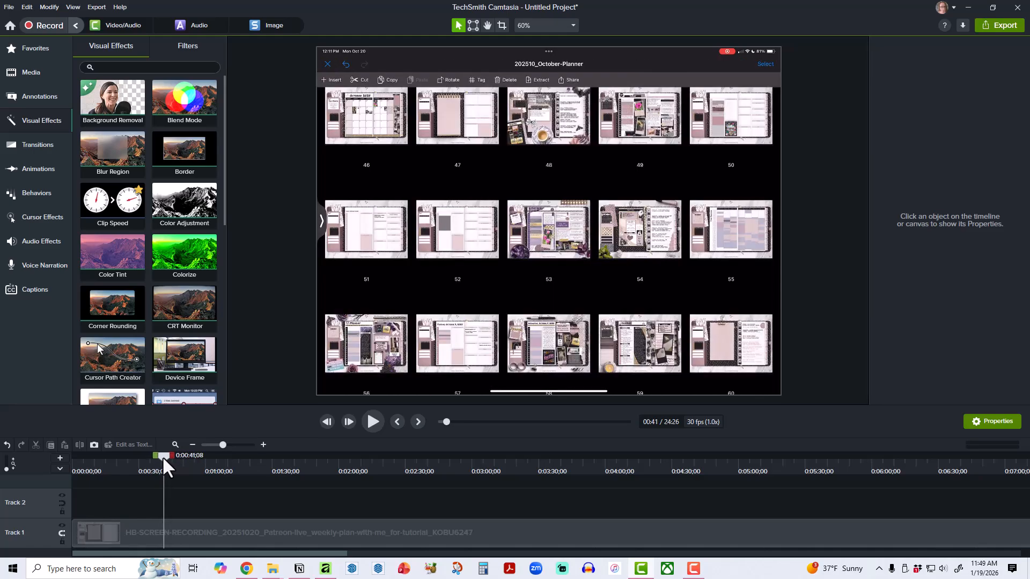
click(374, 422)
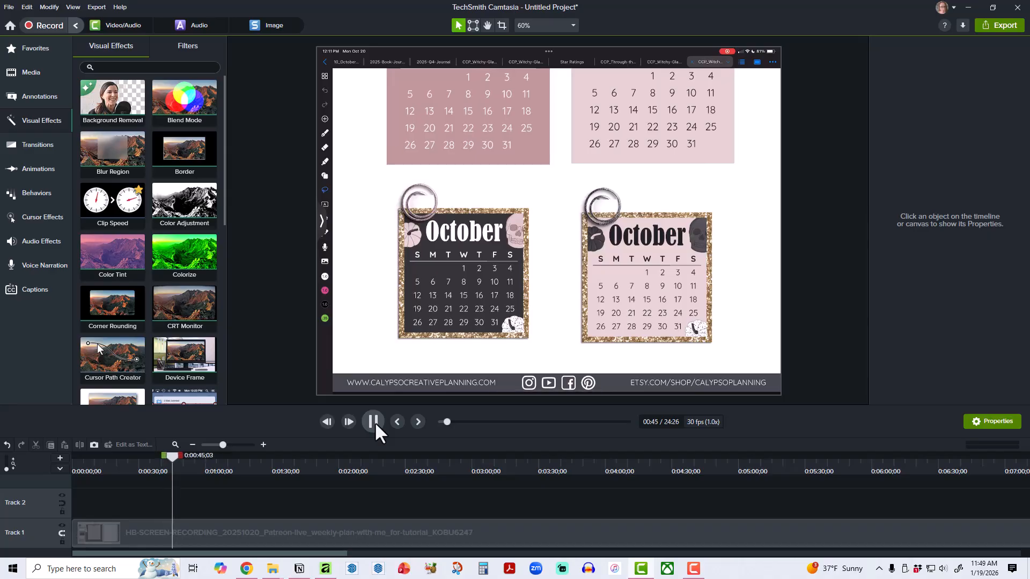
click(374, 422)
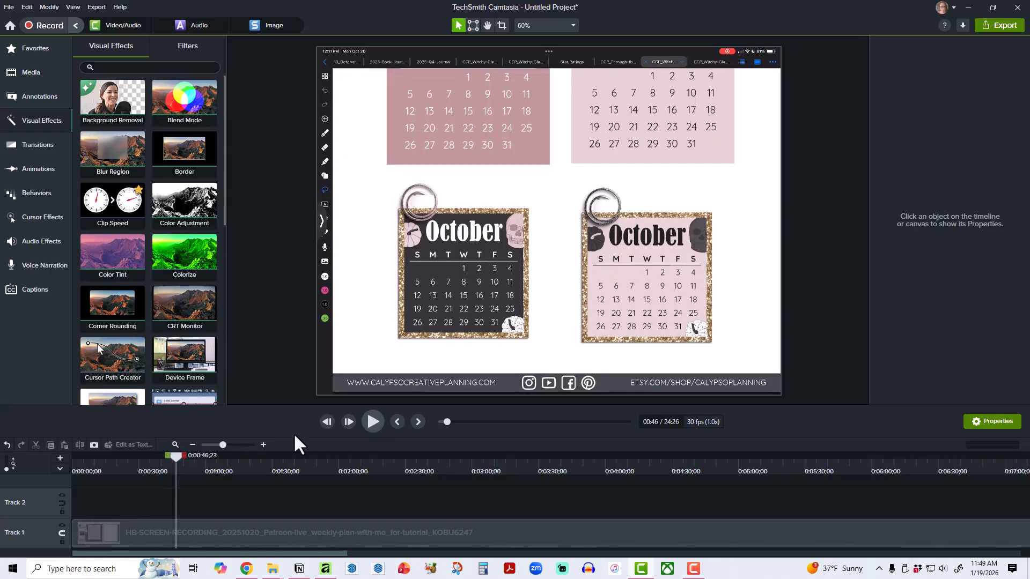
drag(176, 456, 170, 456)
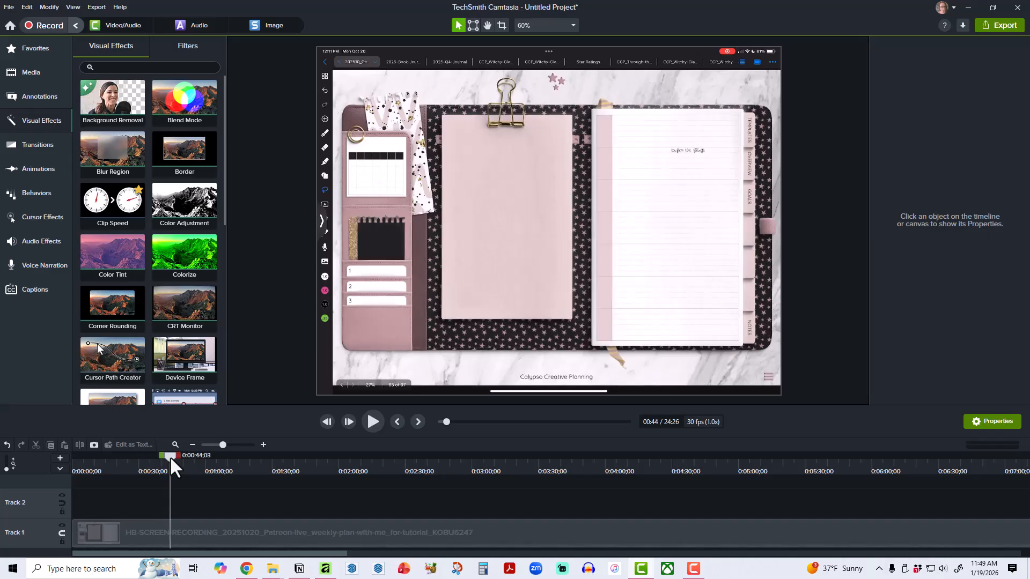
click(191, 527)
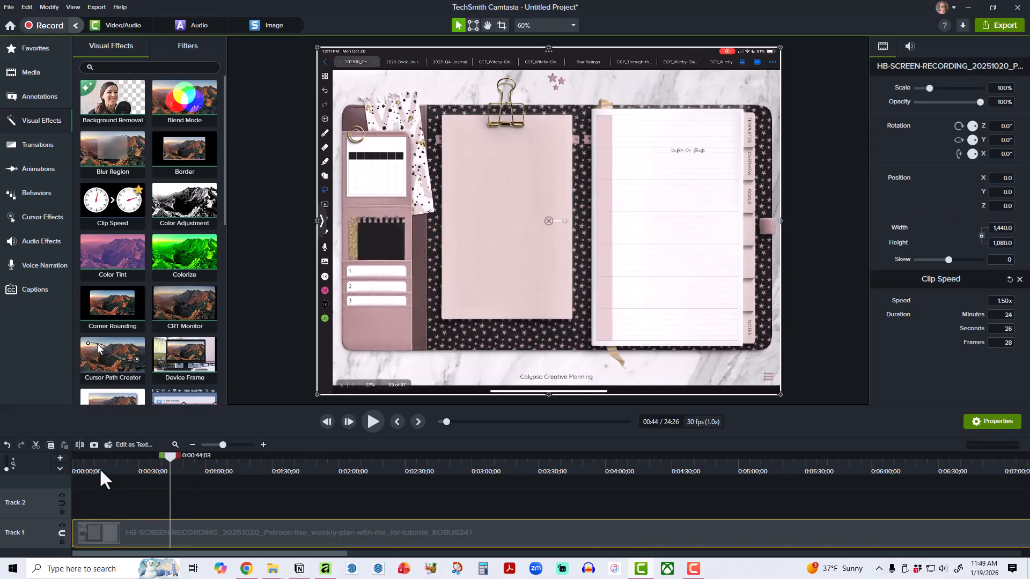
click(79, 445)
Split the recording again at 0:00:56;04 and delete the piece between the two cuts.
drag(170, 459, 286, 464)
click(263, 445)
click(263, 445)
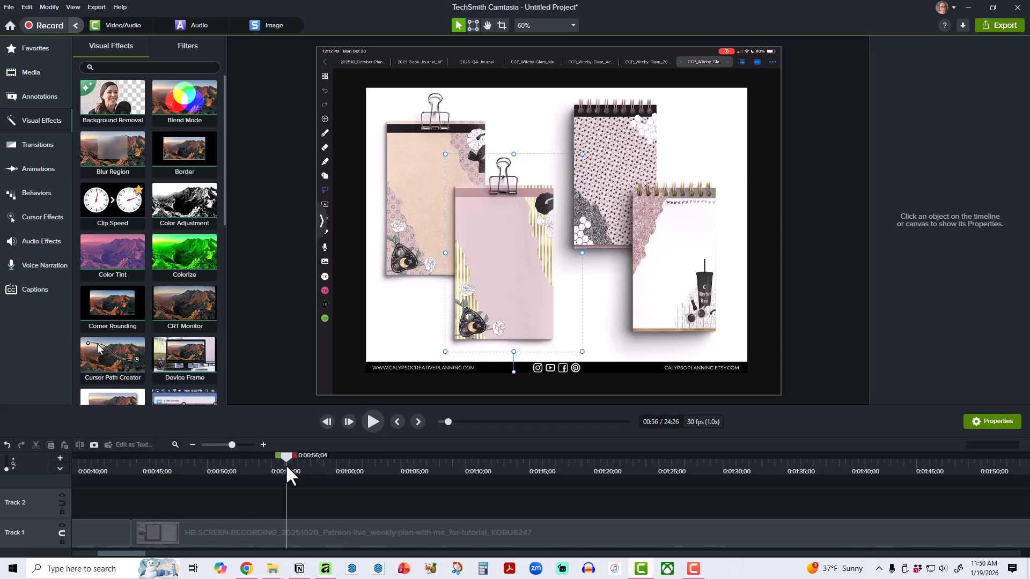
click(266, 532)
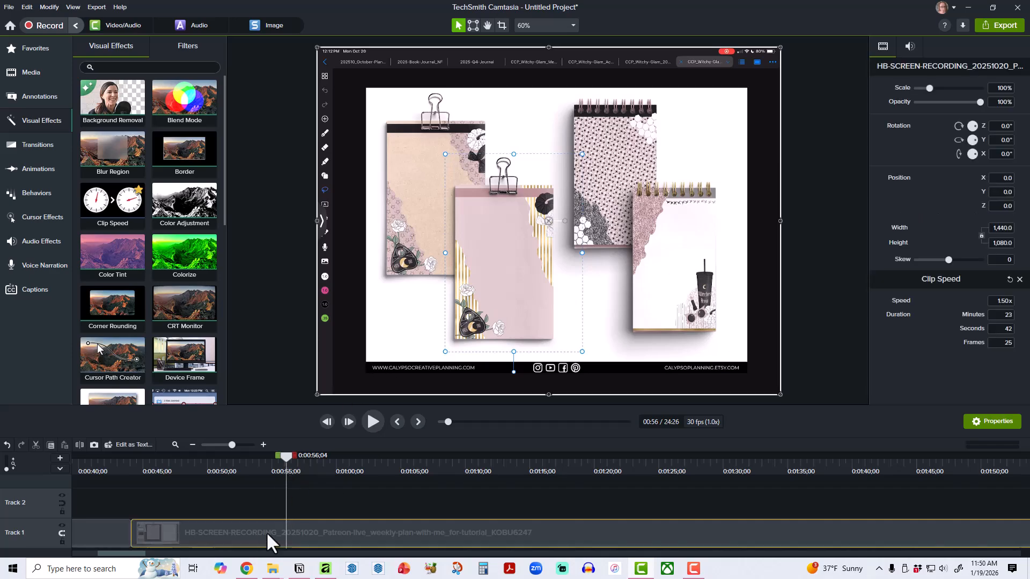
click(78, 445)
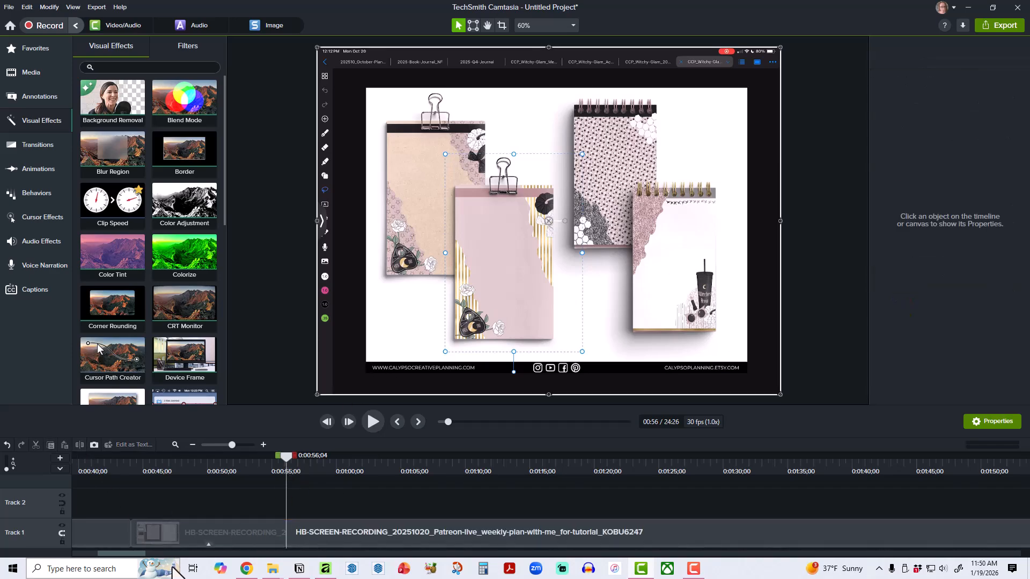
click(119, 461)
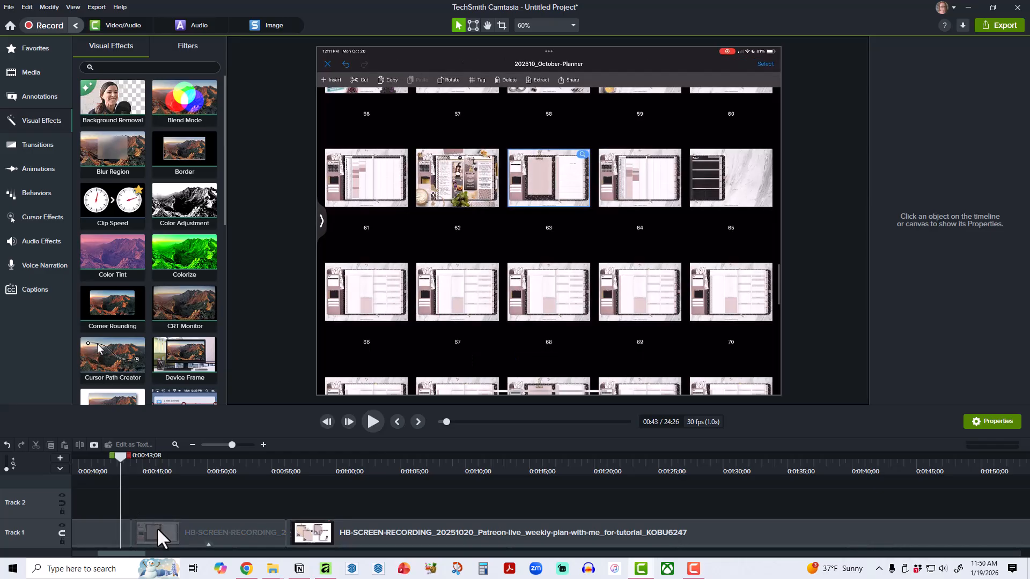
click(156, 526)
key(Delete)
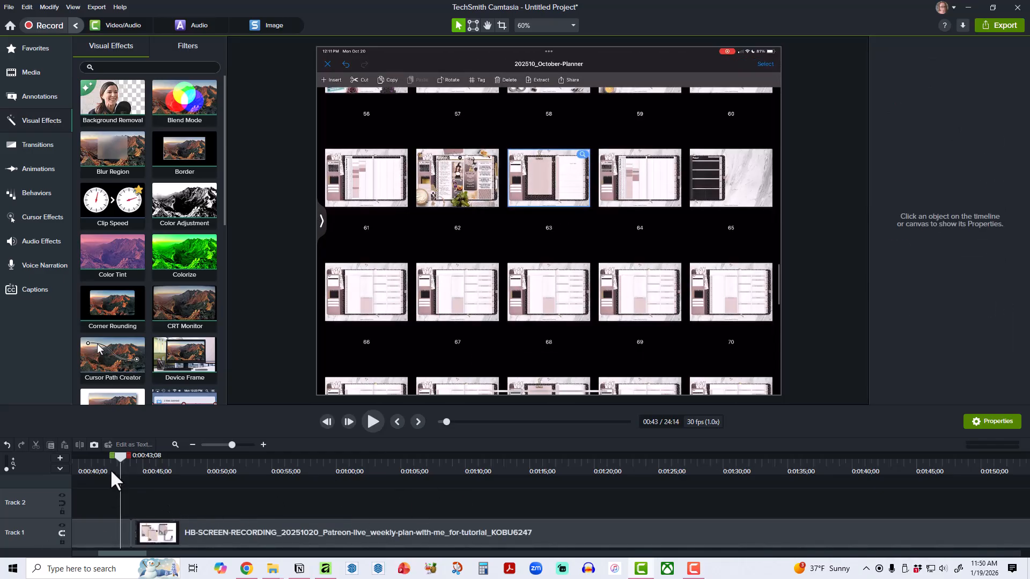
Play across the new cut to check it, and split the recording at 0:00:46;18 on the still notepad page.
drag(119, 456, 94, 455)
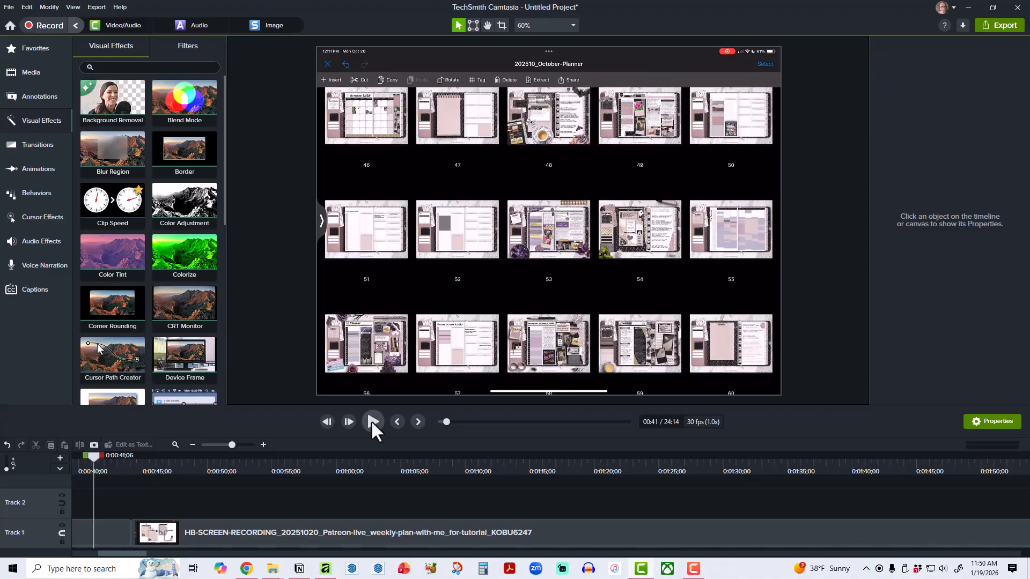
click(373, 423)
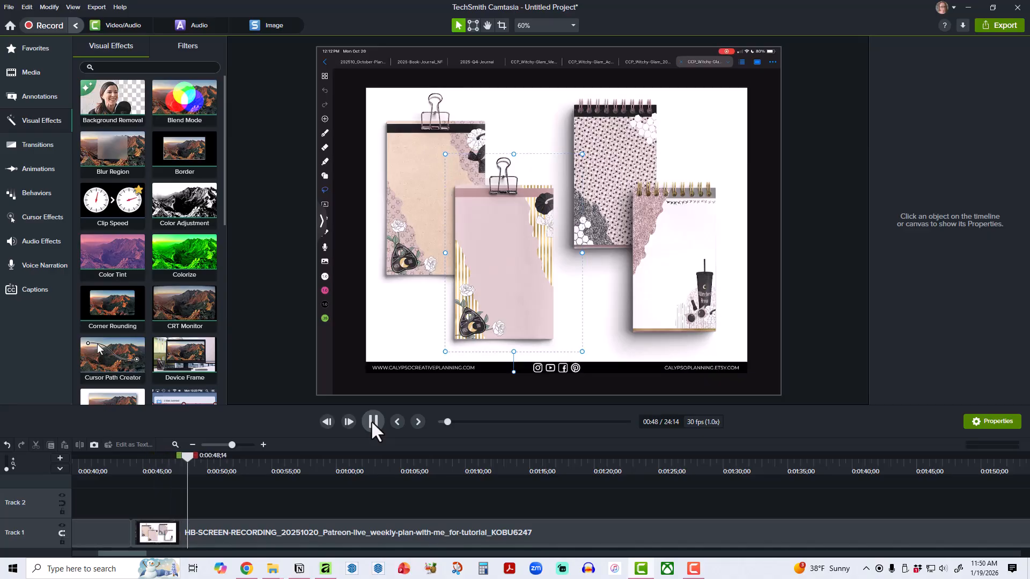
click(374, 423)
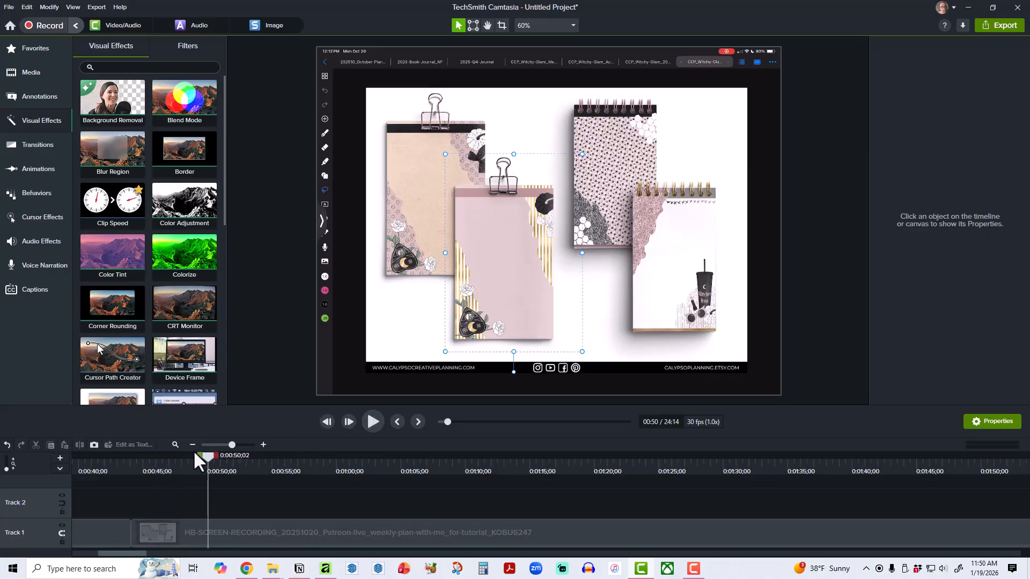
drag(209, 455, 124, 455)
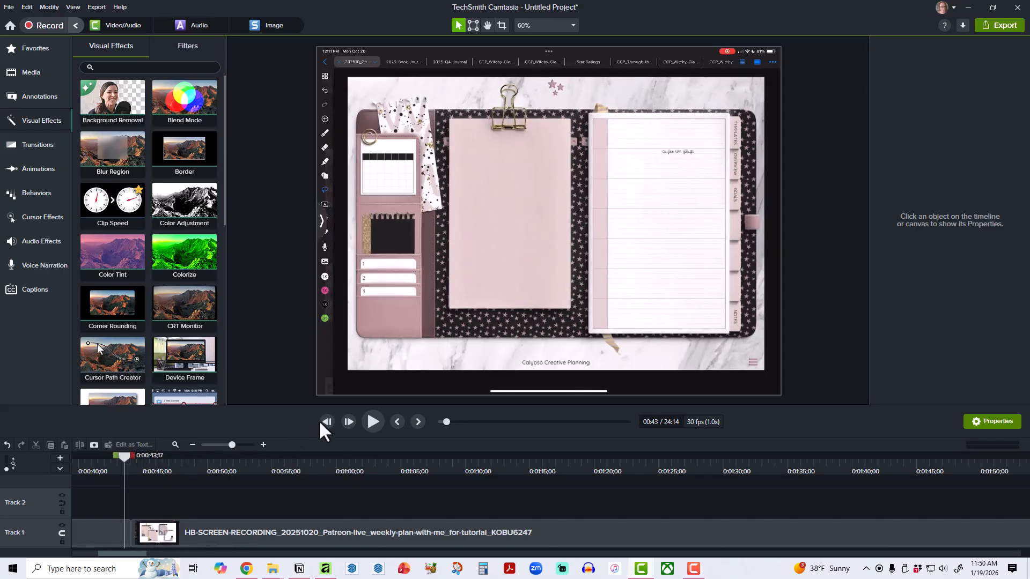
click(380, 427)
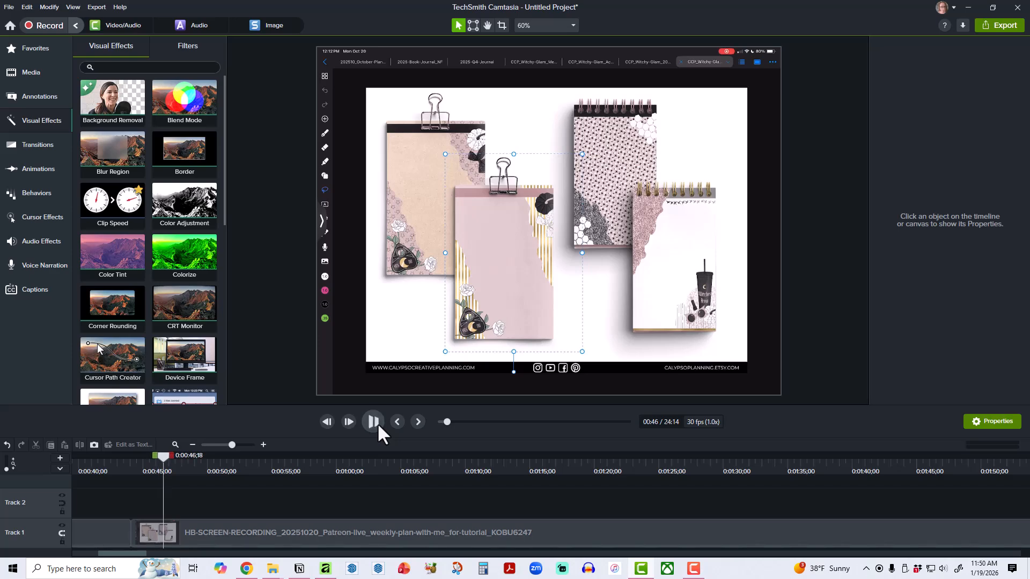
click(379, 429)
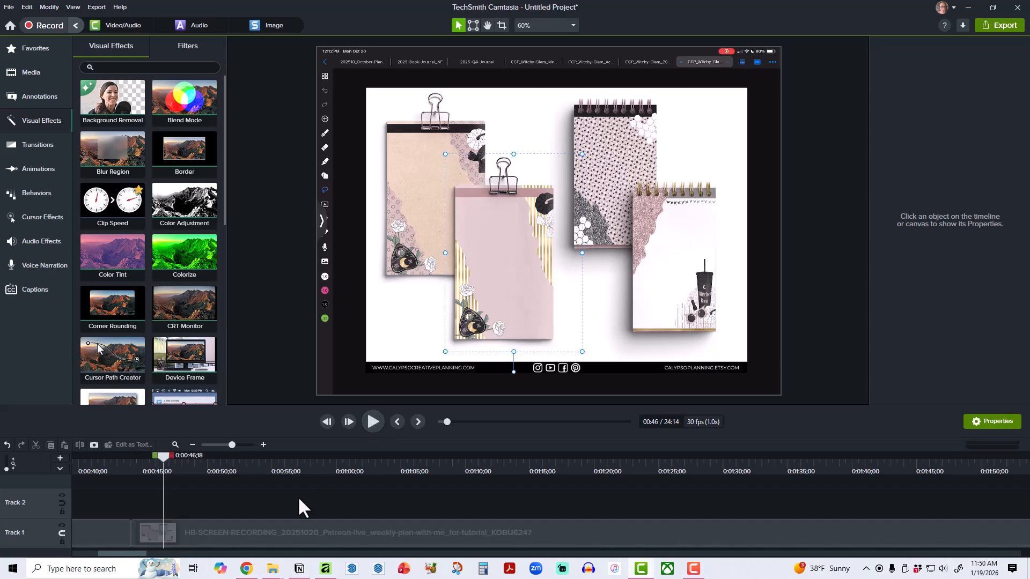
click(250, 526)
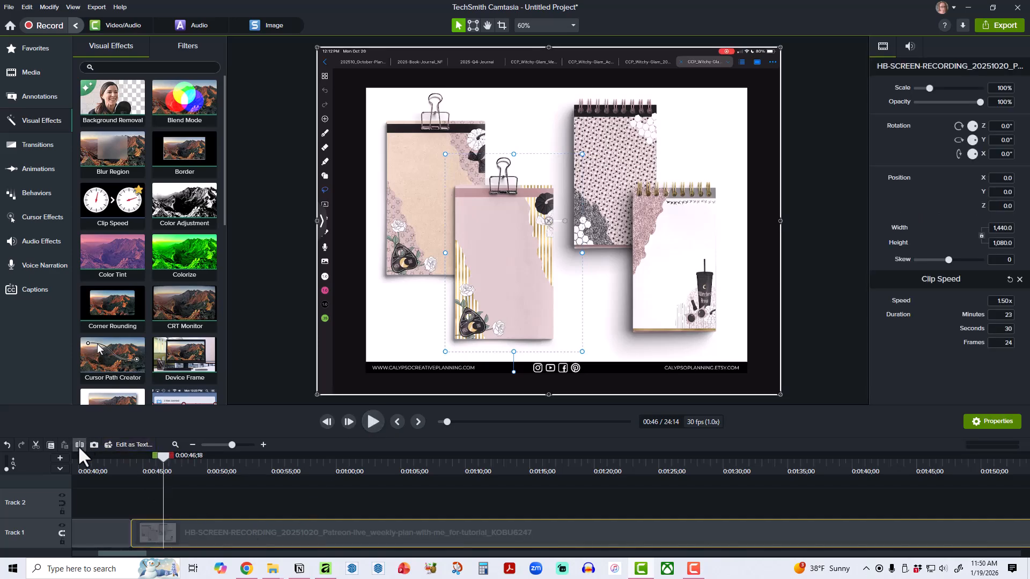
click(79, 444)
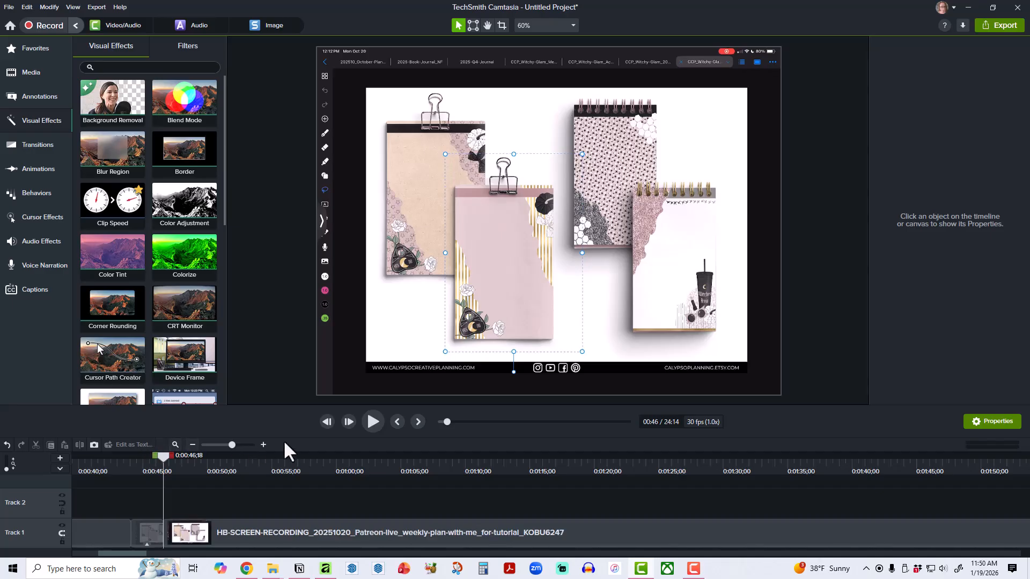
Find the end of the motionless notepad section and split the recording at 0:02:38;26.
click(381, 423)
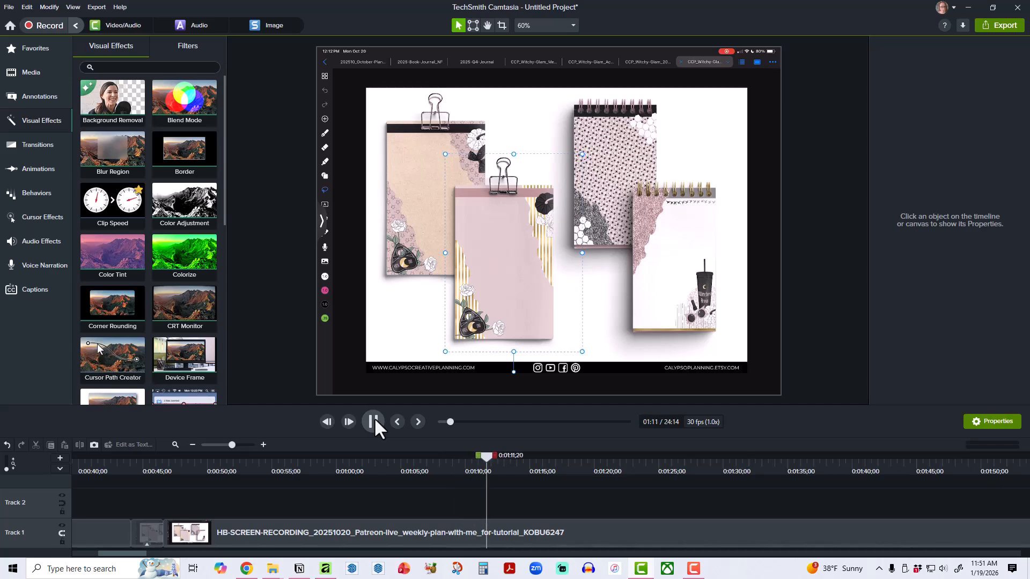
click(375, 422)
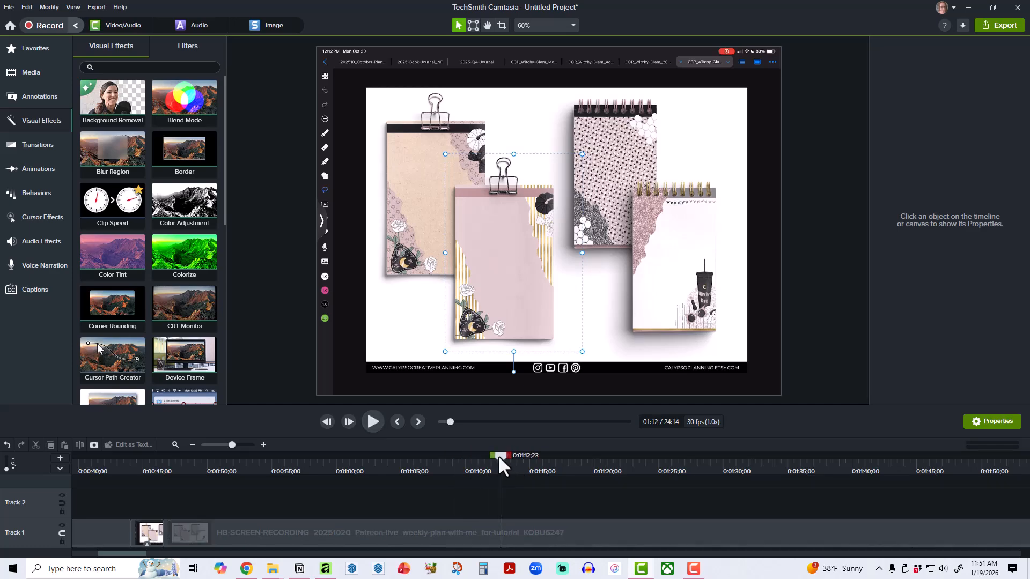
drag(497, 455, 986, 471)
drag(127, 553, 155, 556)
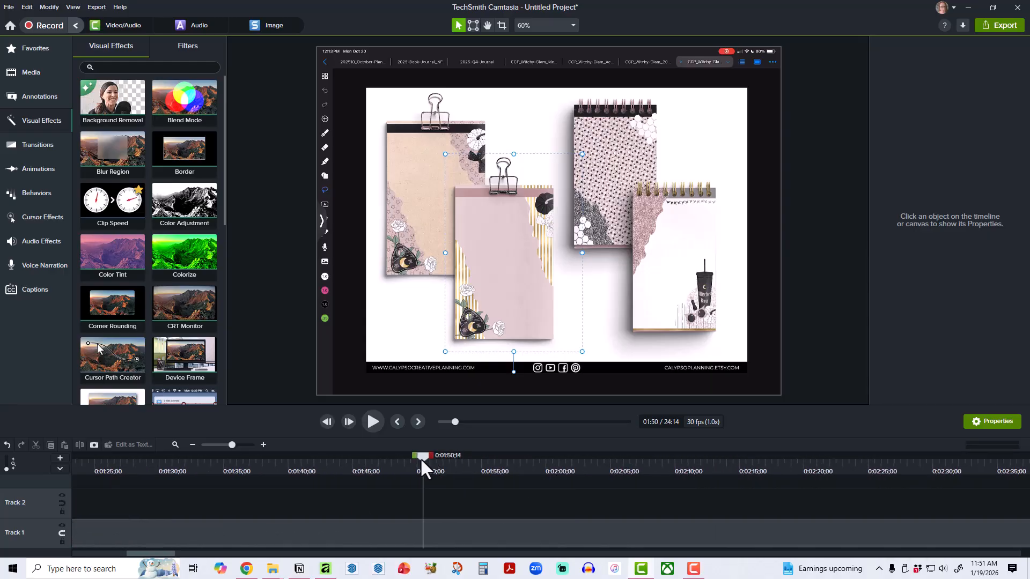
drag(421, 457, 952, 472)
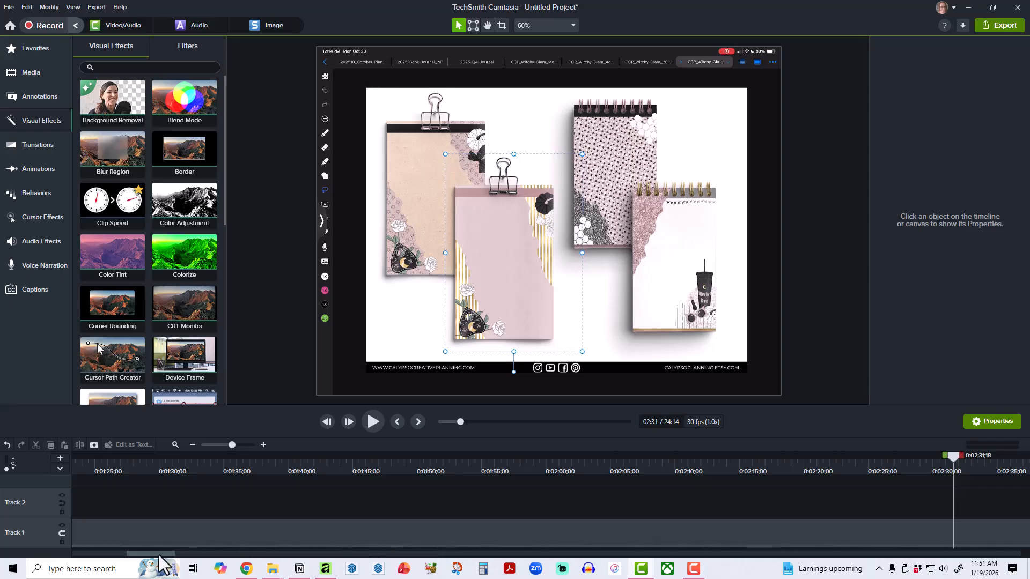
drag(159, 555, 193, 556)
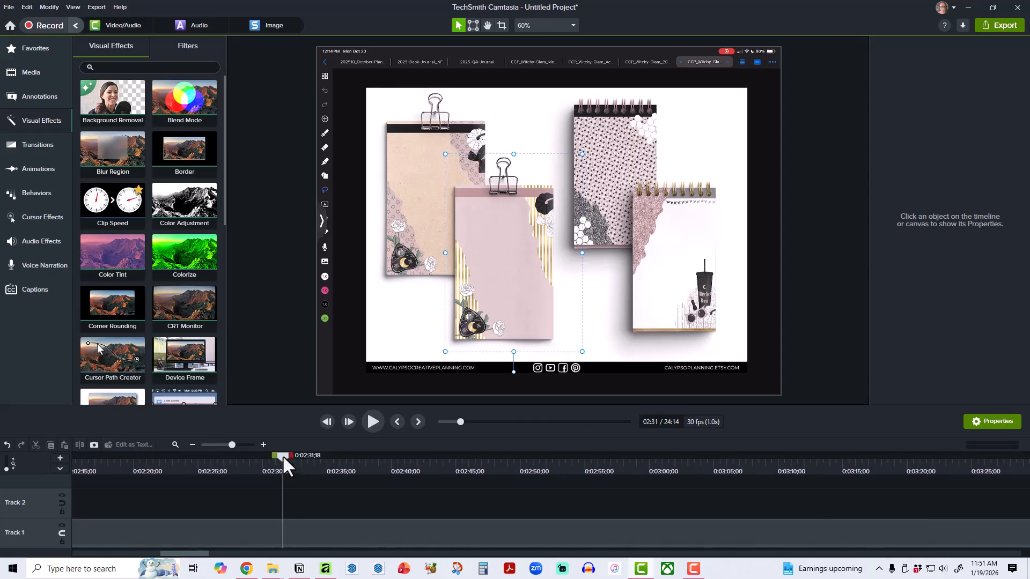
drag(282, 456, 377, 452)
click(360, 530)
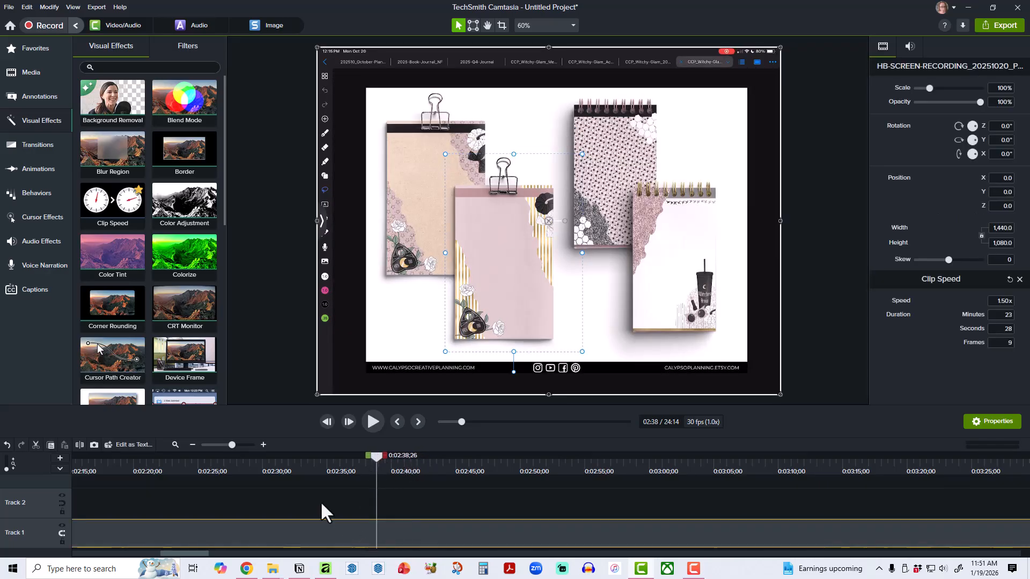
click(80, 444)
Delete the motionless notepad piece between the cuts at 0:00:46;18 and 0:02:38;26.
drag(202, 553, 149, 553)
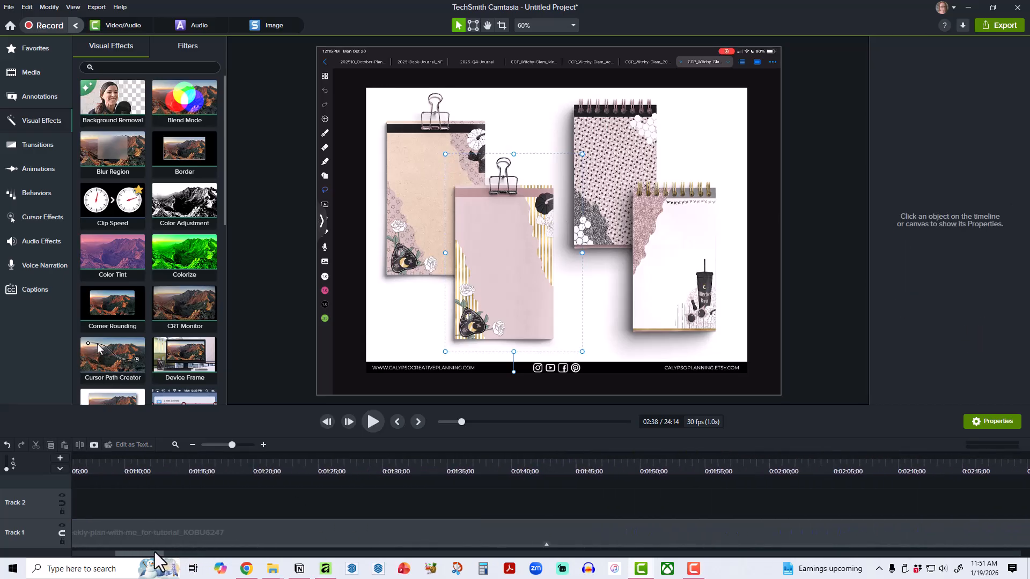
click(172, 445)
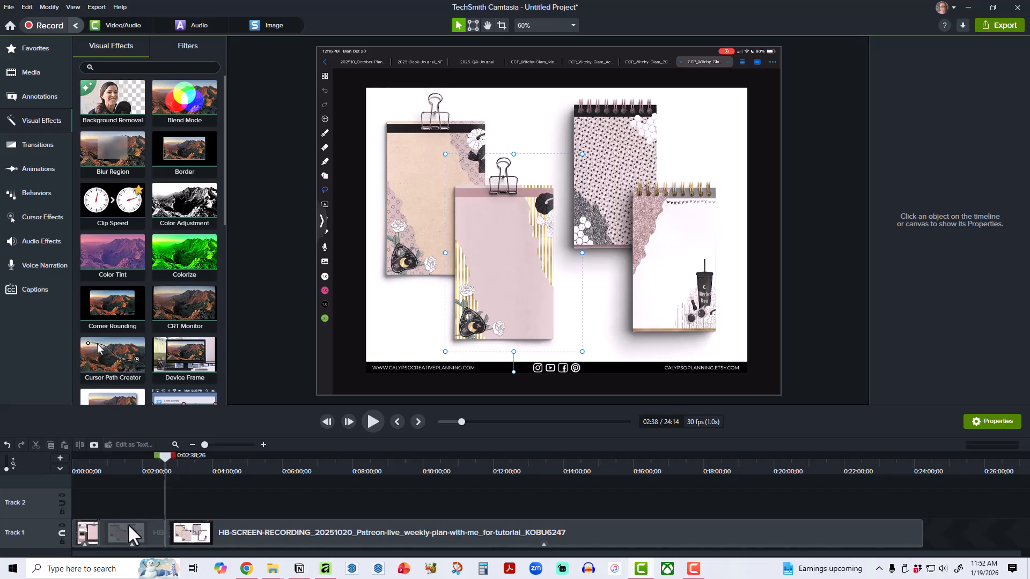
click(88, 462)
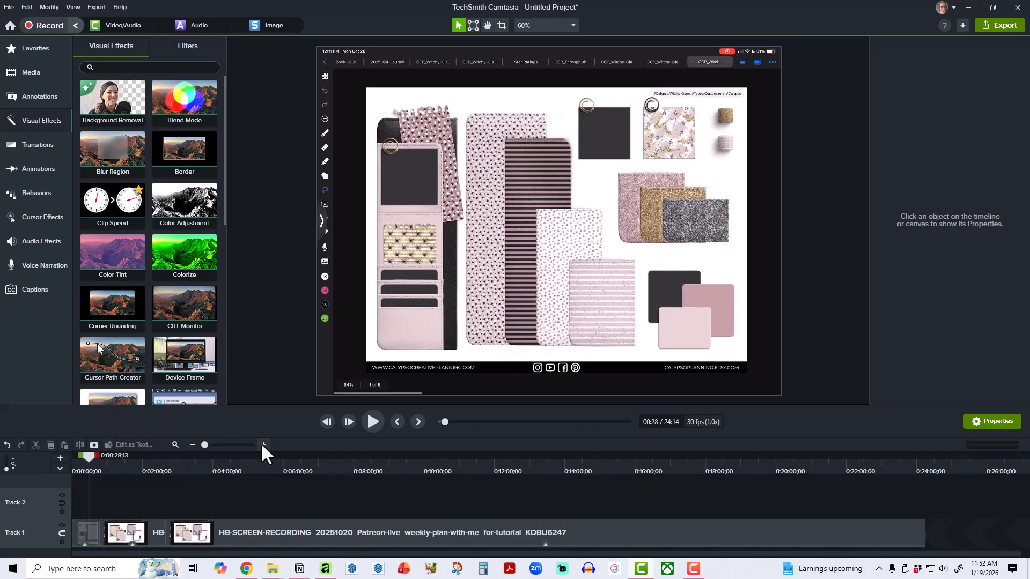
click(263, 444)
click(263, 445)
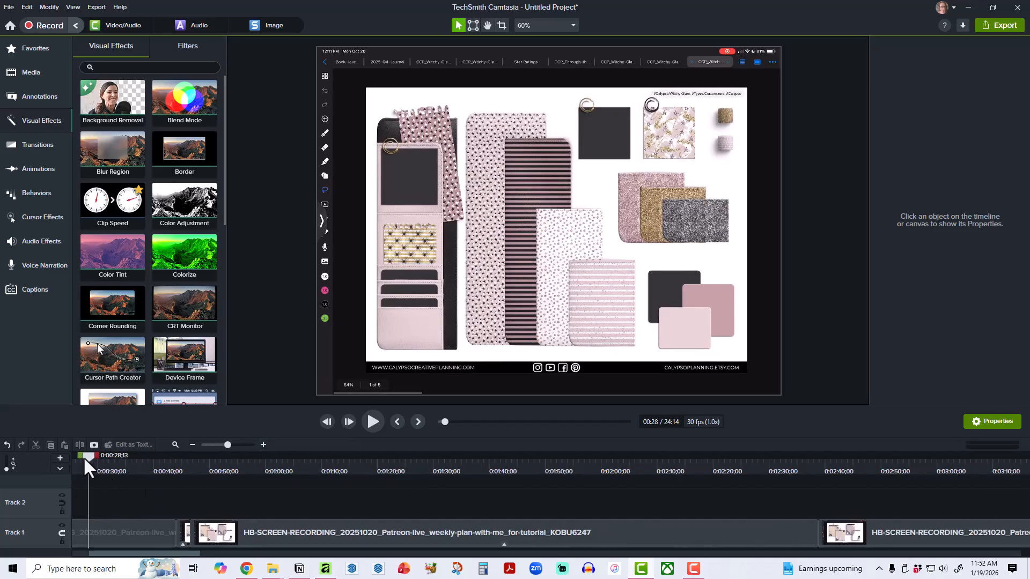
drag(84, 460, 179, 465)
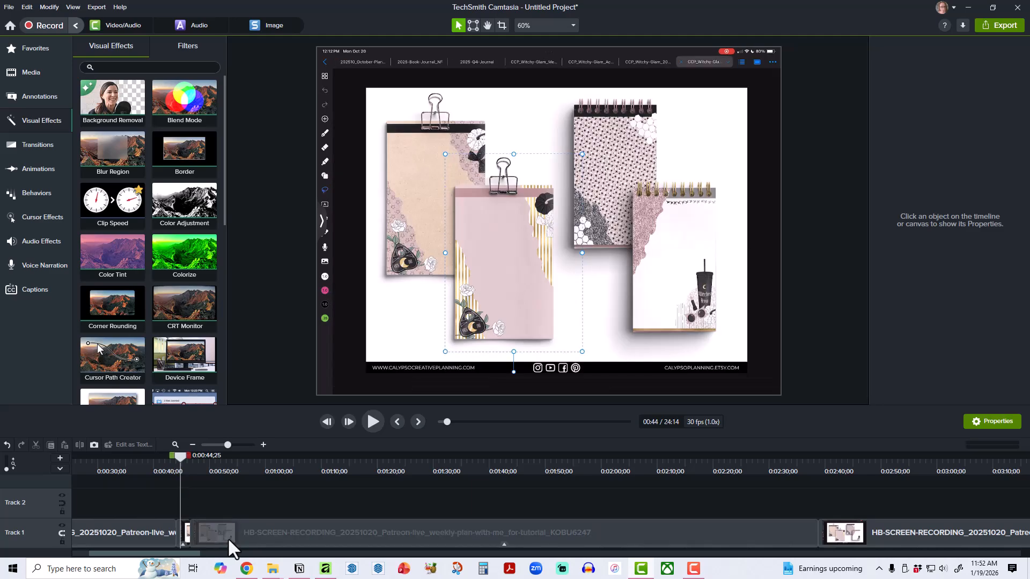
click(227, 537)
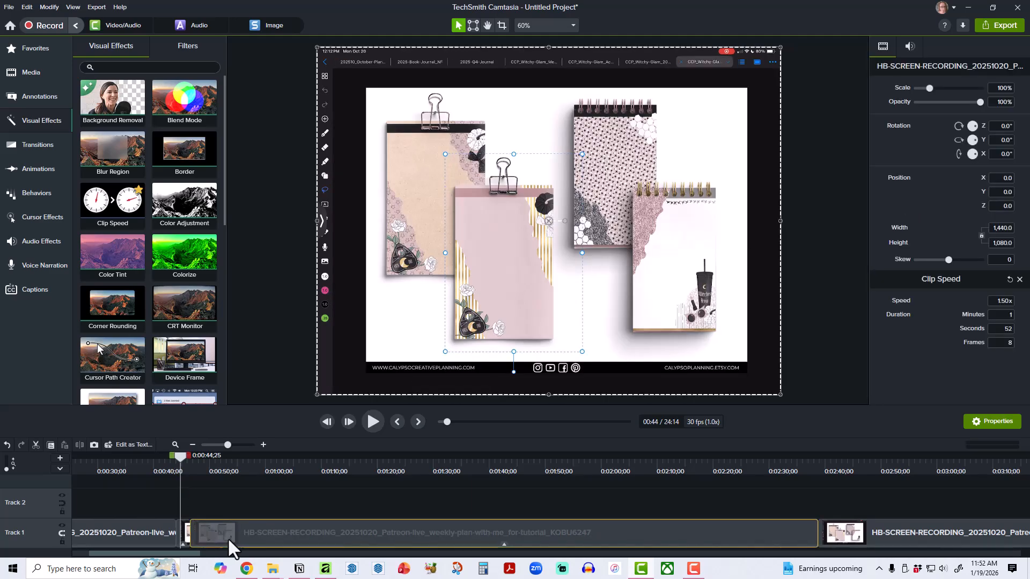
key(Delete)
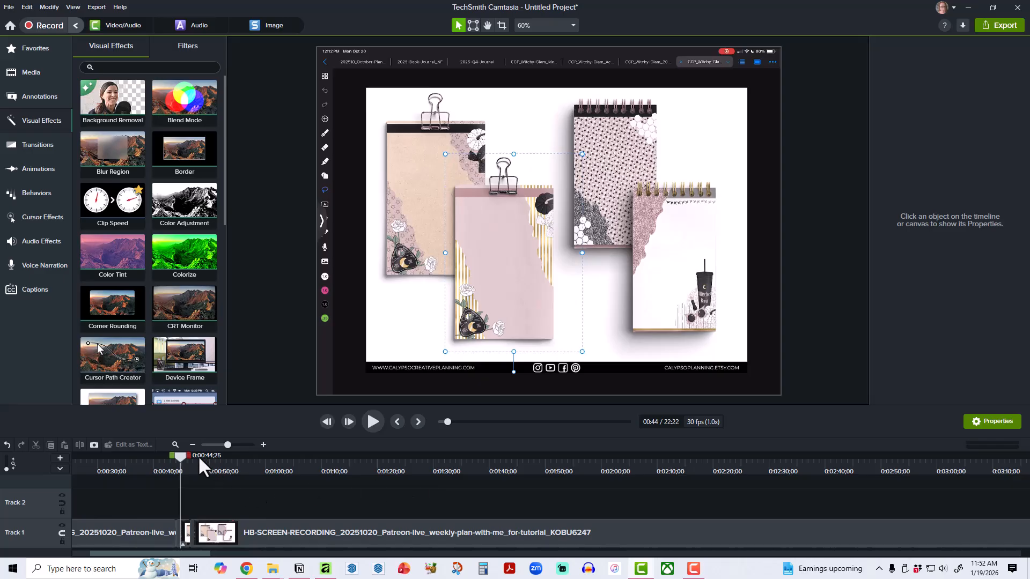
Play on from the last cut to find where the motionless planner page ends and split the recording at 0:01:12;25.
drag(182, 454, 187, 454)
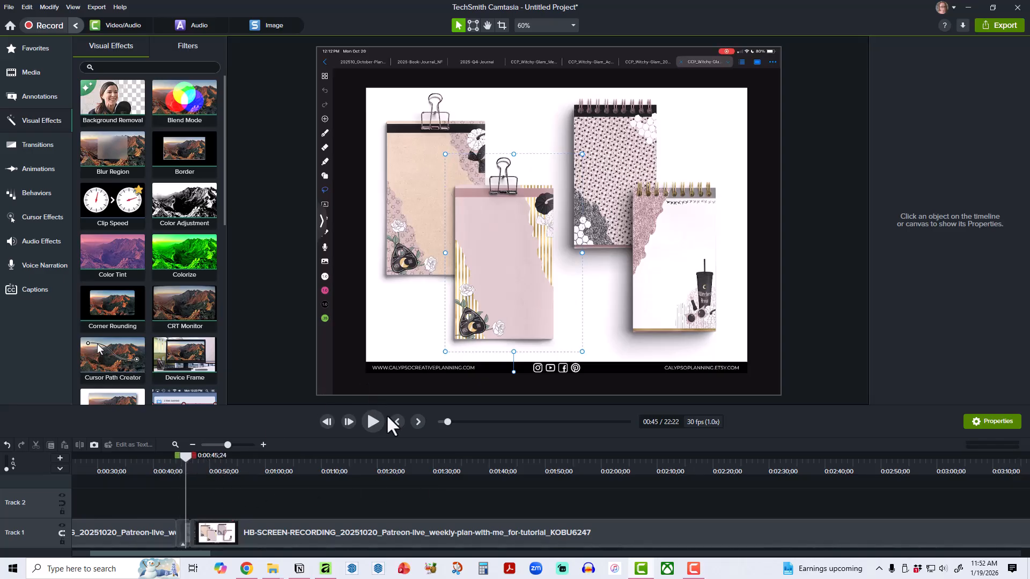
click(375, 422)
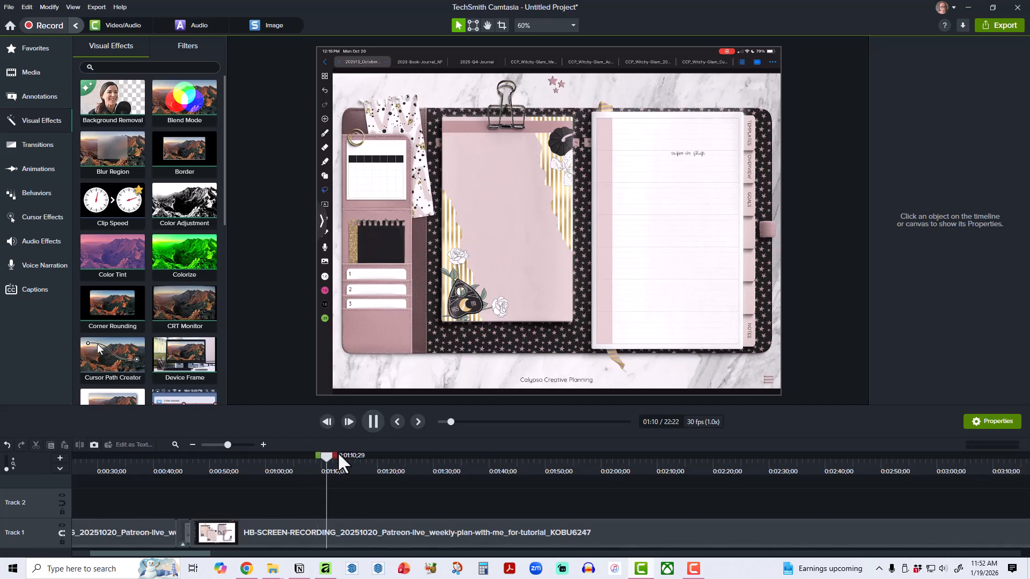
click(373, 421)
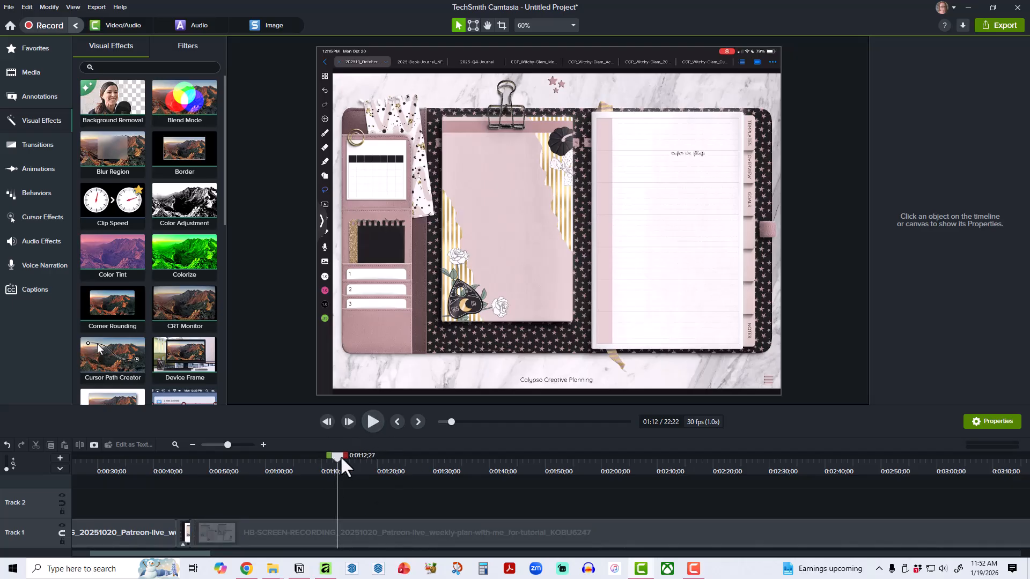
click(372, 422)
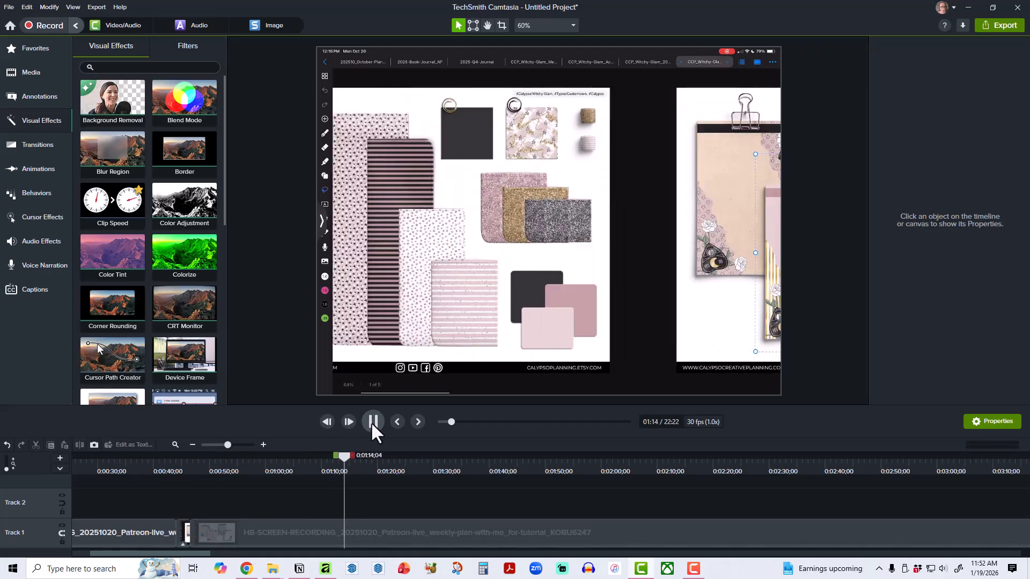
click(373, 421)
drag(343, 457, 334, 456)
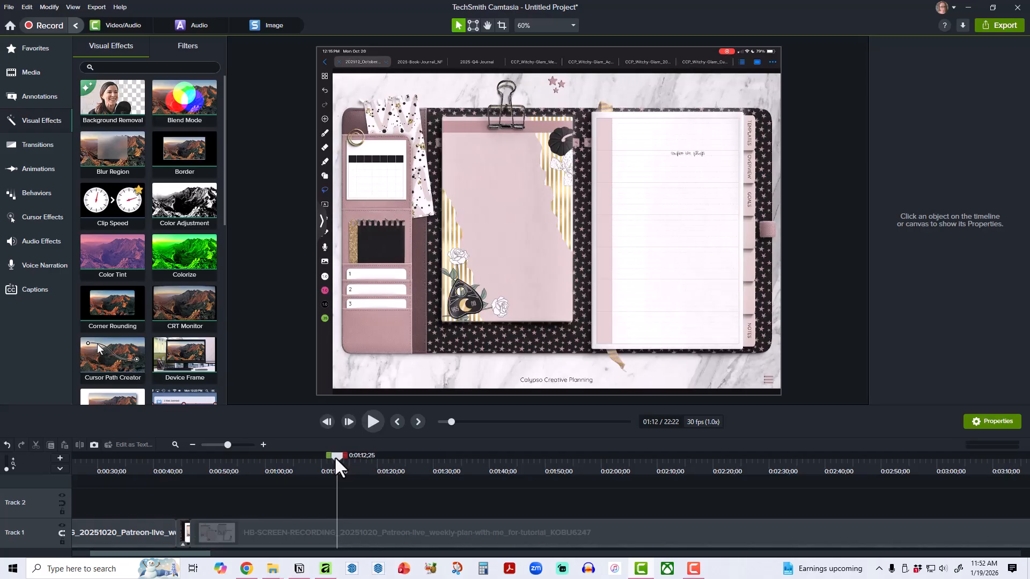
click(323, 534)
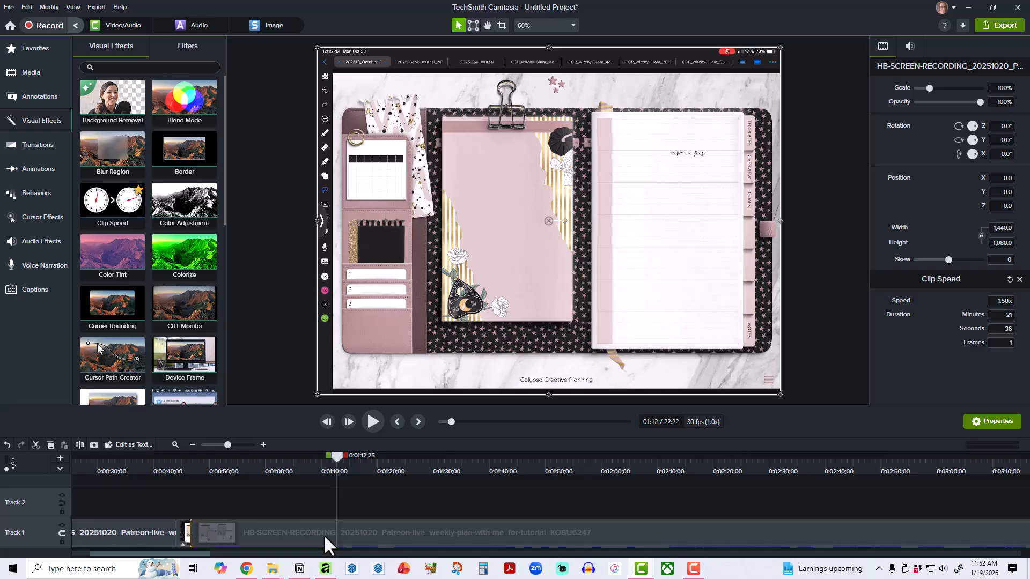
key(s)
Split the recording at 0:01:06;09 and ripple delete the motionless planner piece up to the cut at 0:01:12;25.
drag(334, 454, 299, 464)
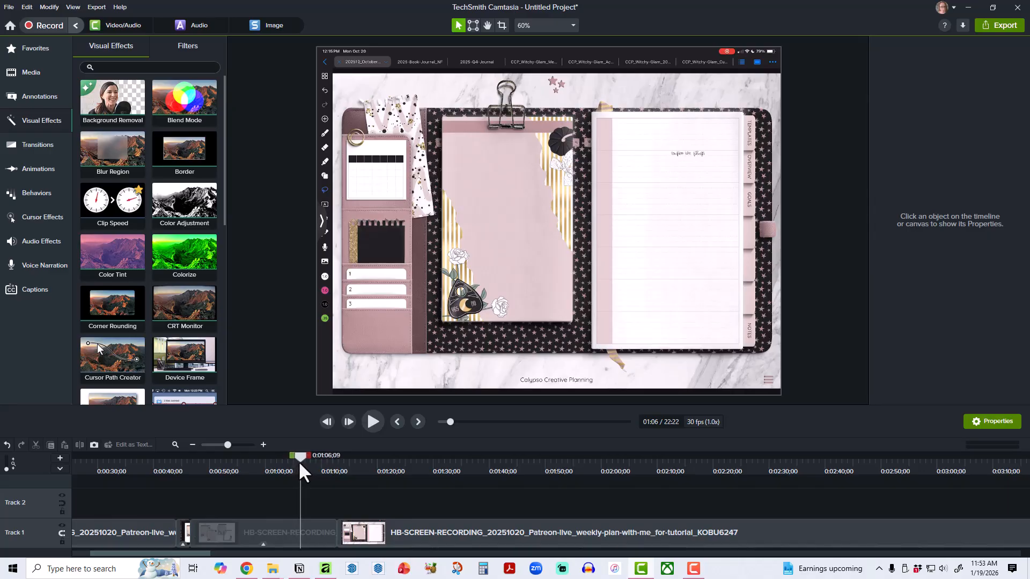
click(312, 535)
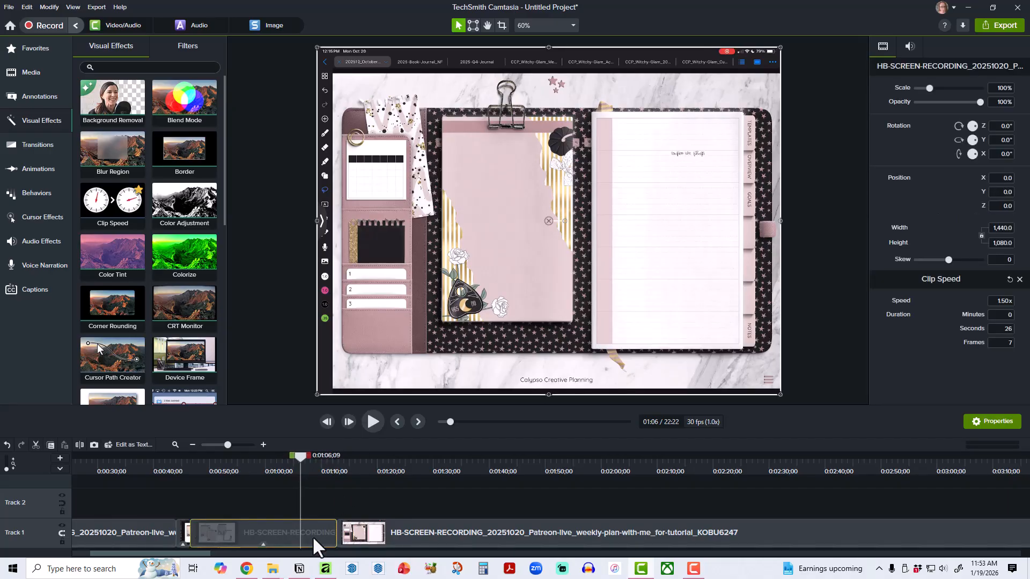
key(s)
click(314, 529)
key(ctrl+Delete)
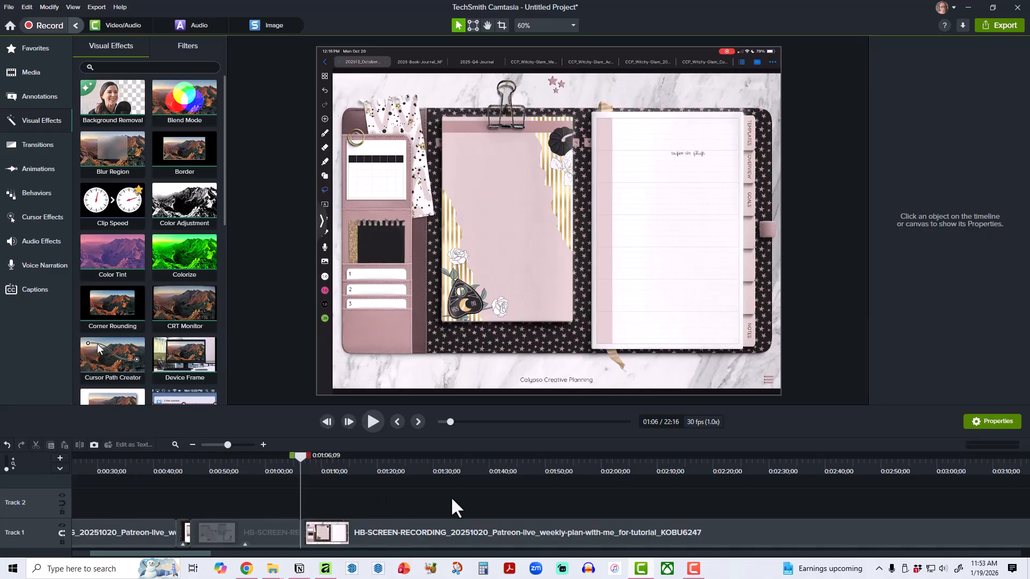
Save the project as EDITED_20251020_Patreon-live_weekly-plan-with-me_for-tutorial in the tutorial folder, reusing the folder's name after the EDITED_ prefix.
click(8, 7)
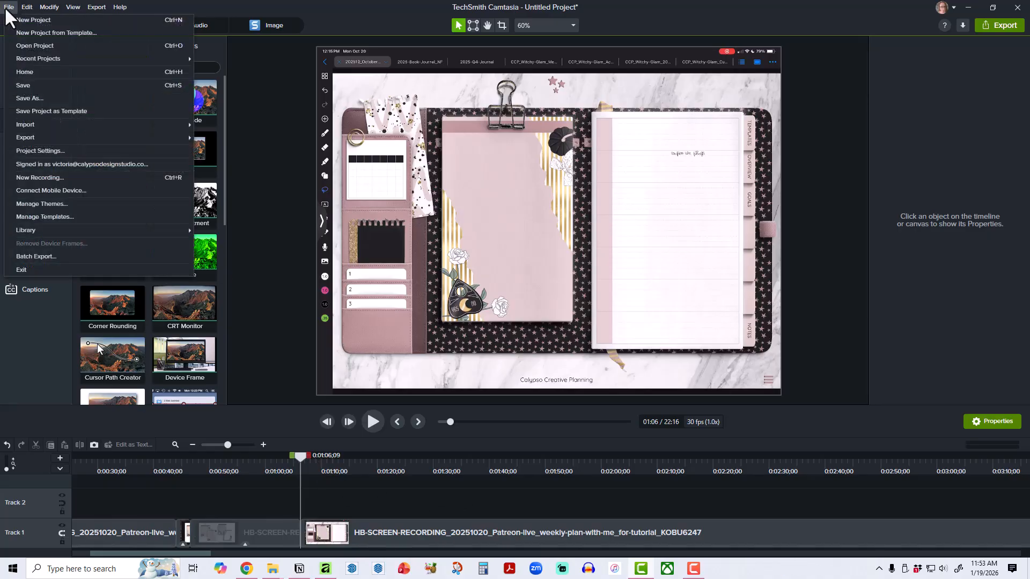
click(44, 94)
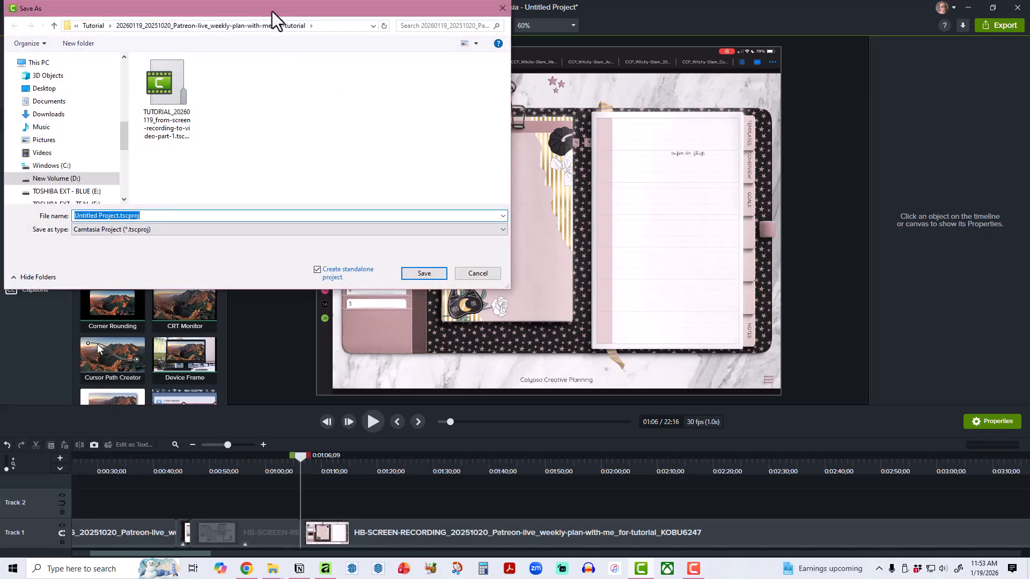
drag(272, 11, 595, 178)
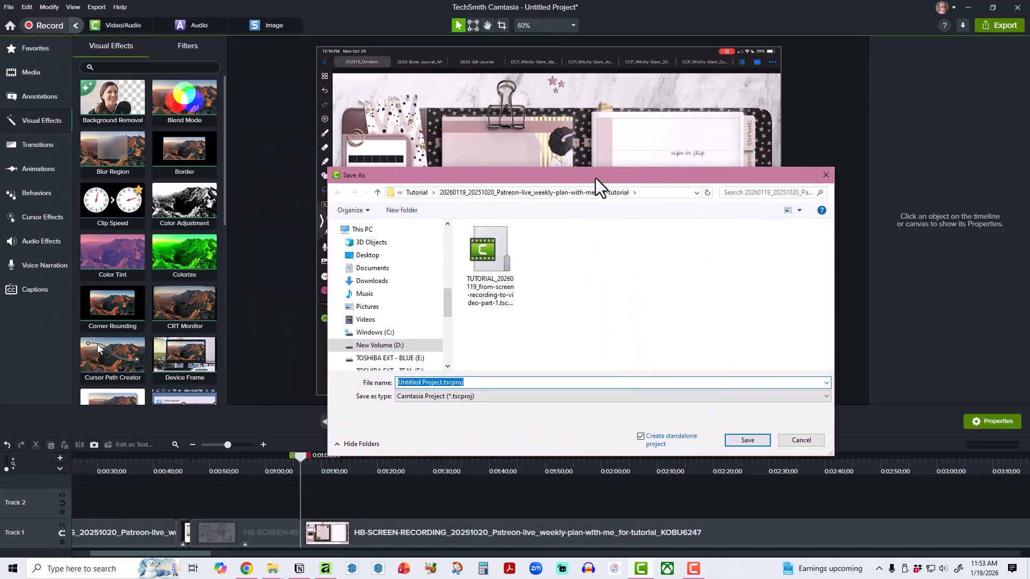
click(655, 192)
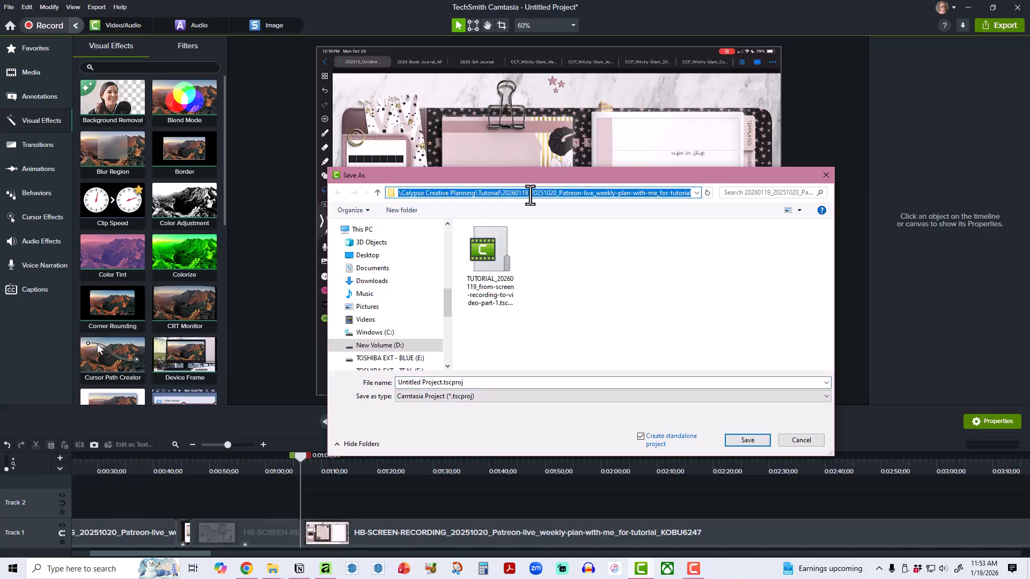
drag(529, 194, 701, 198)
key(ctrl+c)
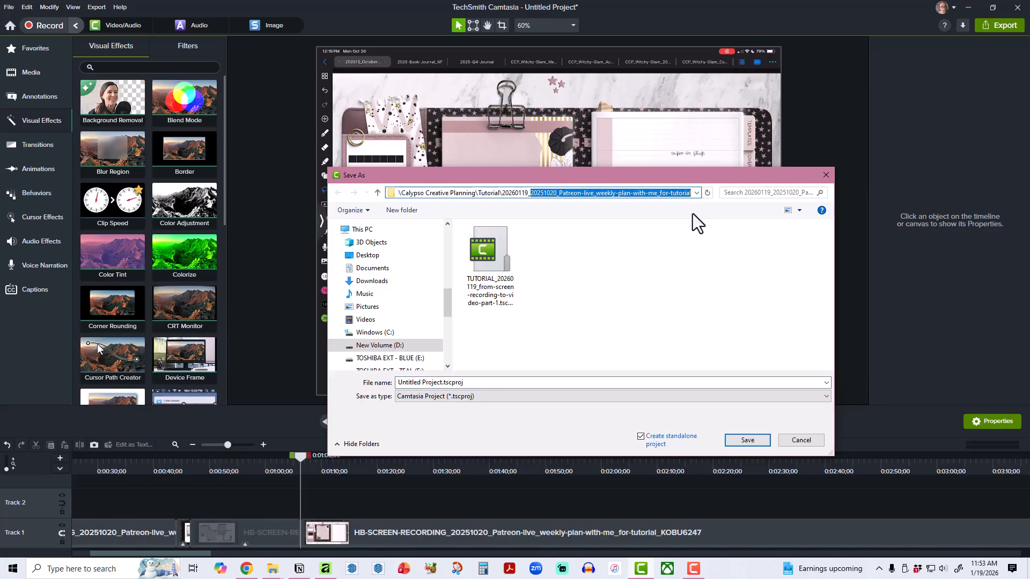
click(480, 382)
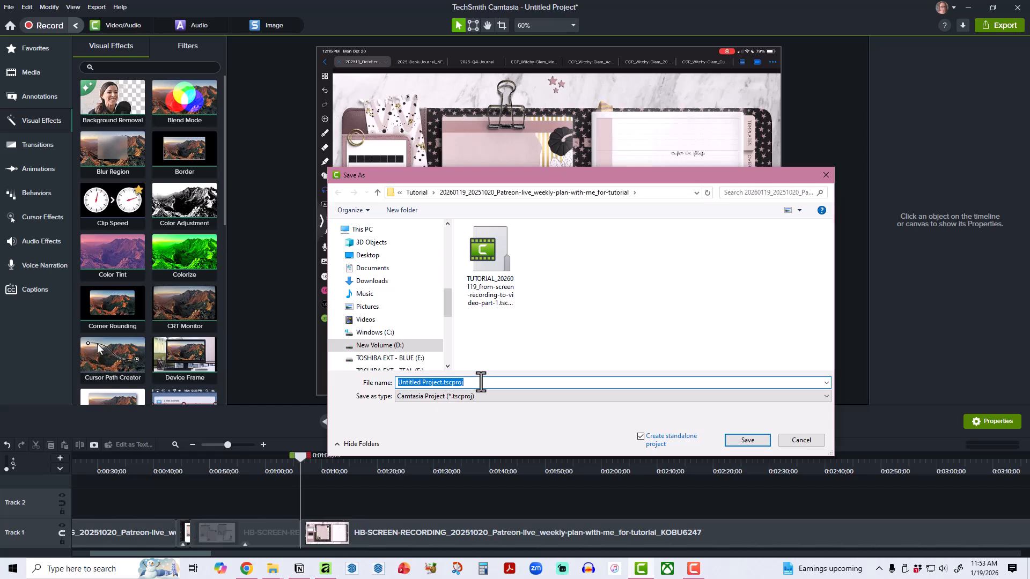
text(EDITED_)
key(ctrl+v)
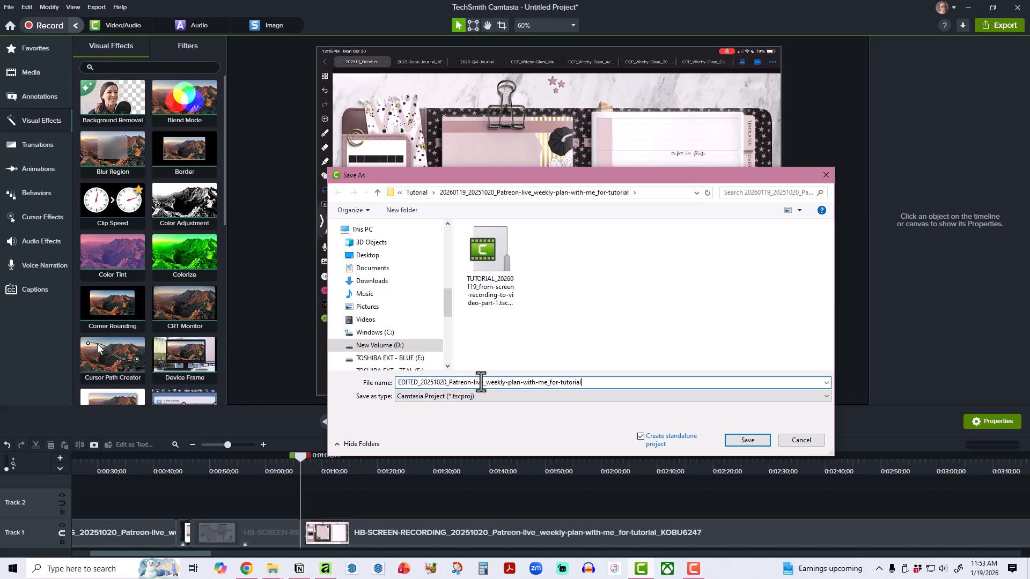
click(755, 442)
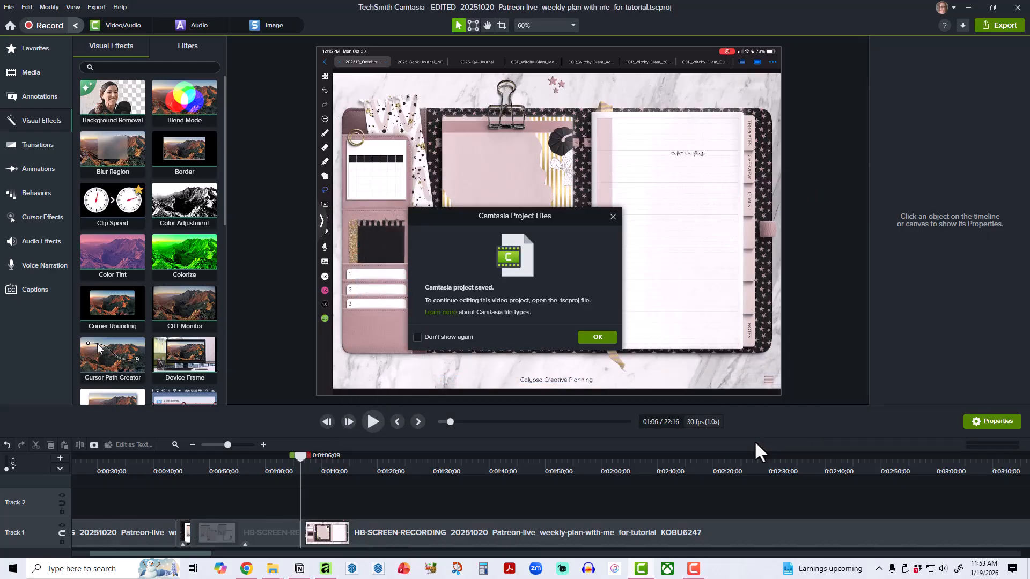
click(597, 338)
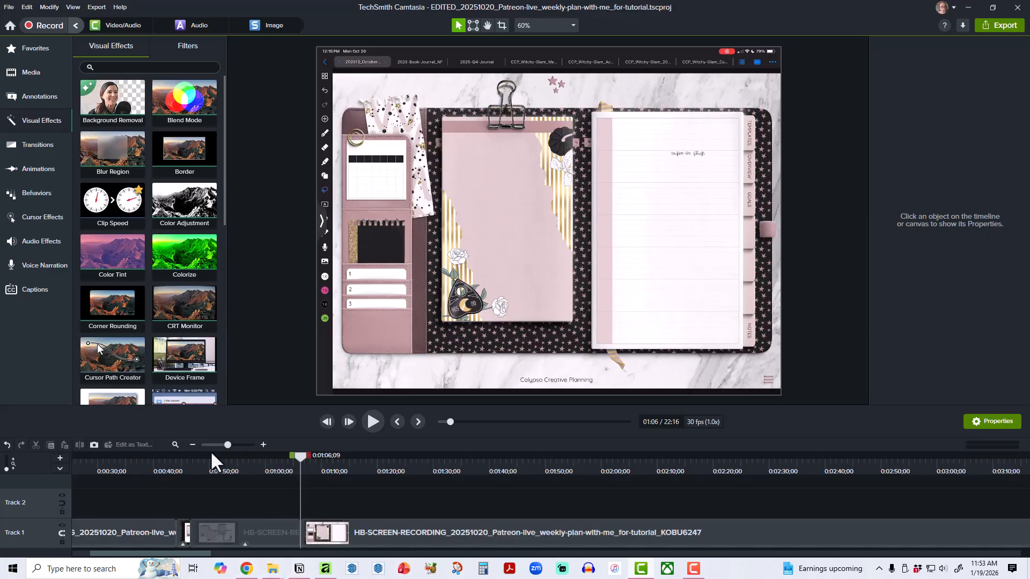
Fit the whole project in the timeline and inspect the long uncut remainder of the recording on Track 1.
click(175, 445)
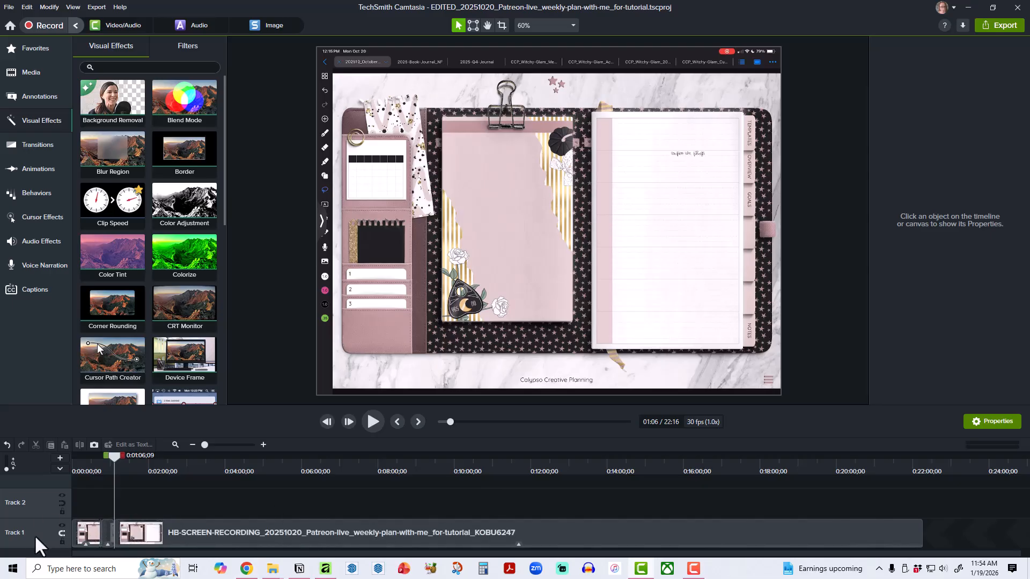
click(66, 534)
click(843, 539)
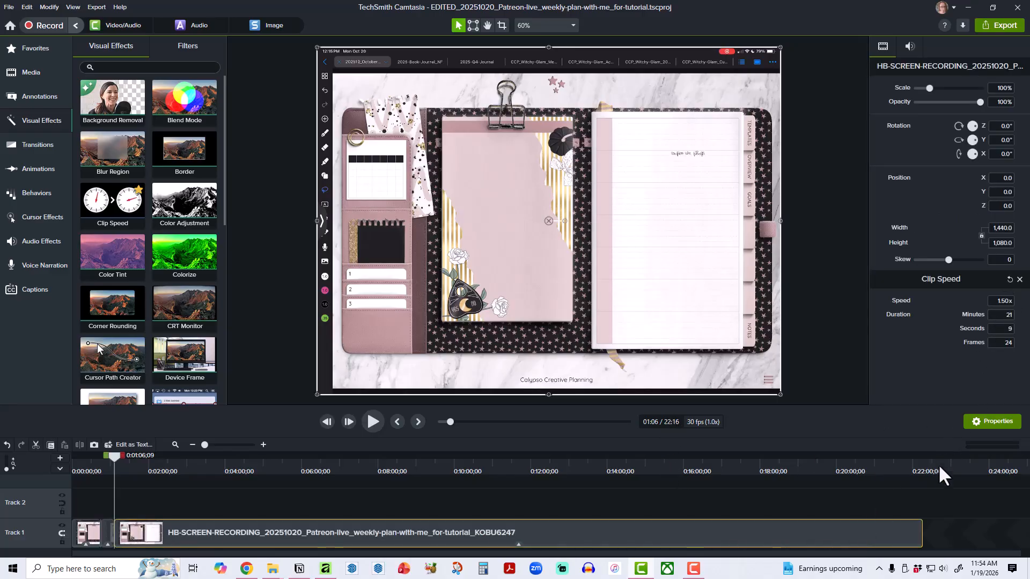
click(816, 367)
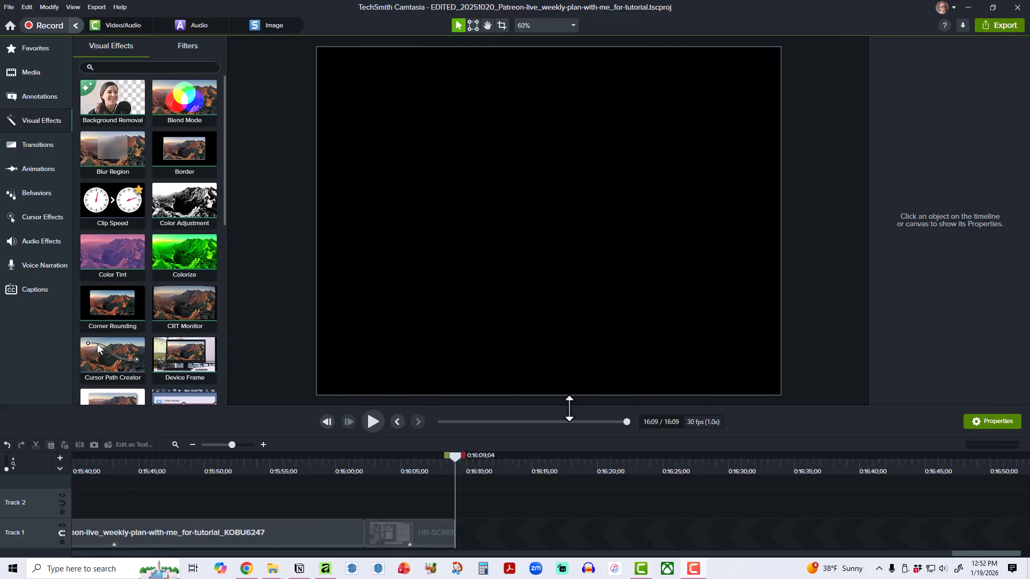
Fit the finished edit in the timeline and select all Track 1 clips to examine their shared clip speed.
click(172, 445)
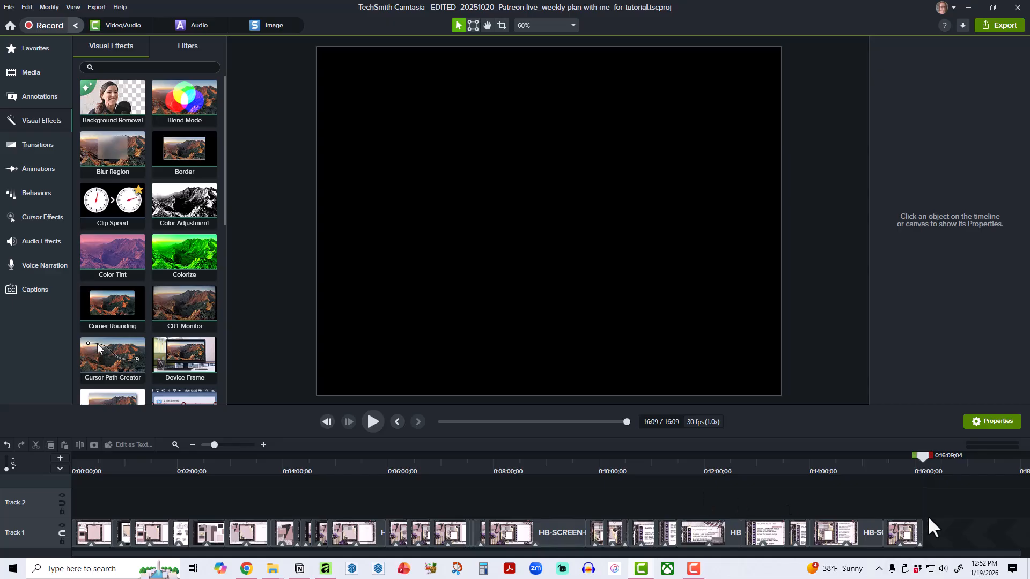
drag(953, 538, 73, 499)
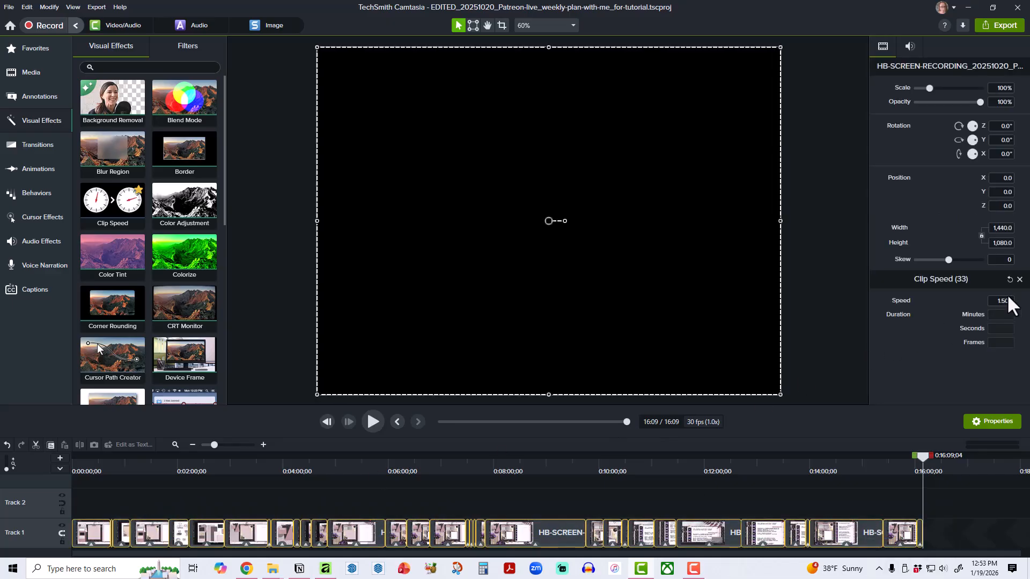
click(683, 507)
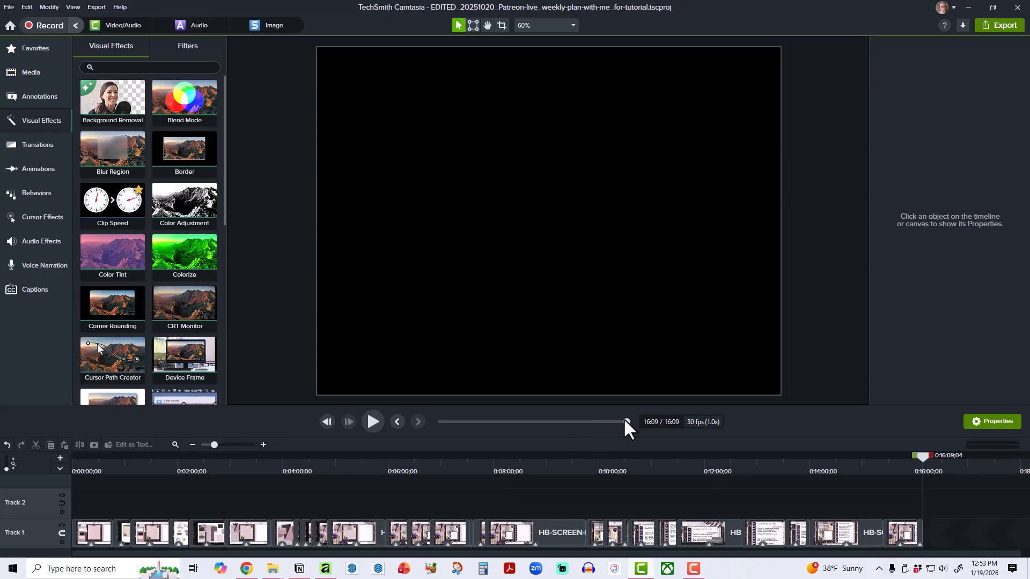
Play the edited video from the beginning to review its pace, stop, and jump to 0:04:28;27.
drag(625, 421, 425, 420)
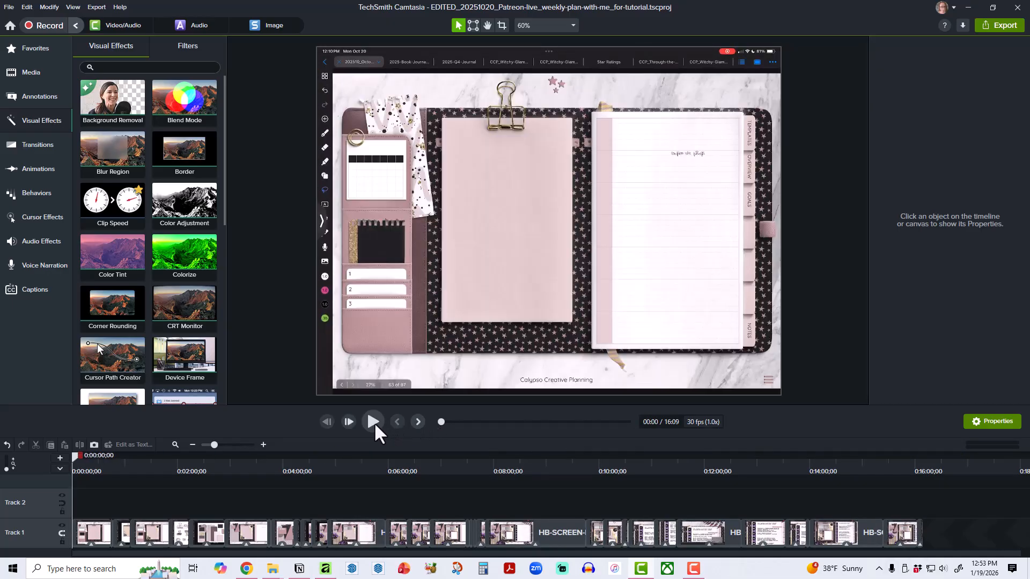
click(372, 421)
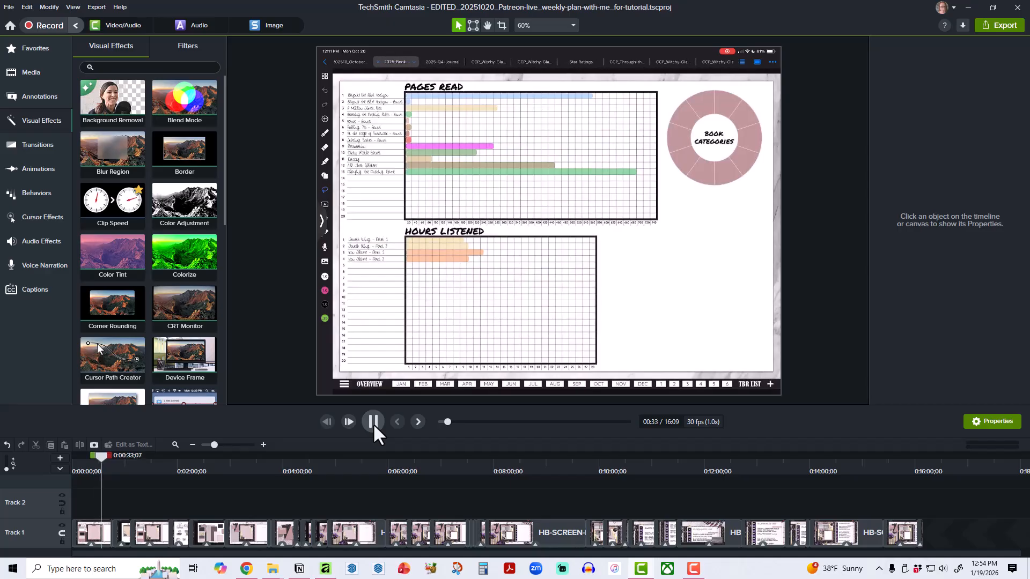
click(372, 423)
click(492, 422)
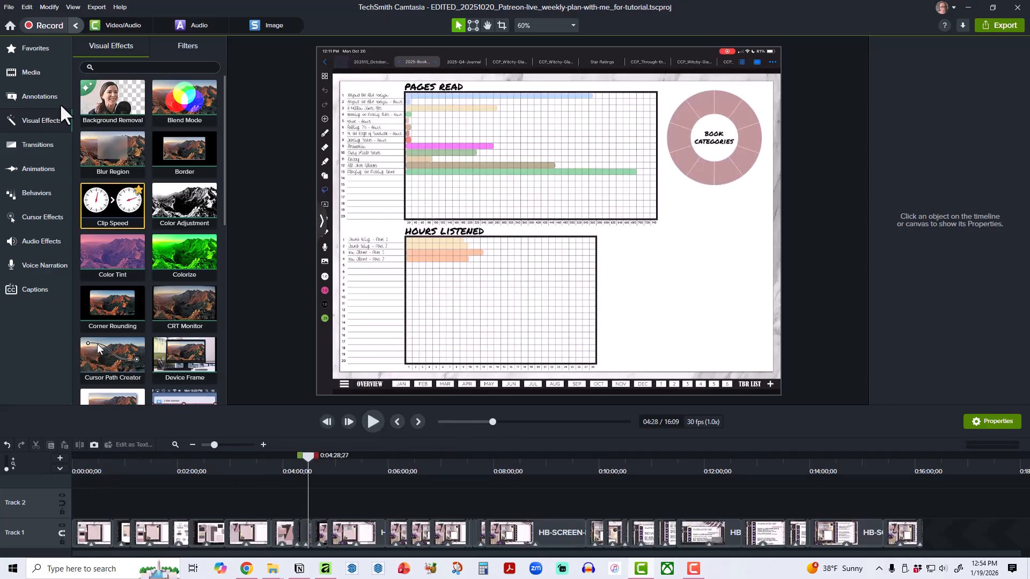
Save the project and scrub through the edit from 0:15:54;14 back to 0:04:44;04.
click(9, 7)
click(31, 85)
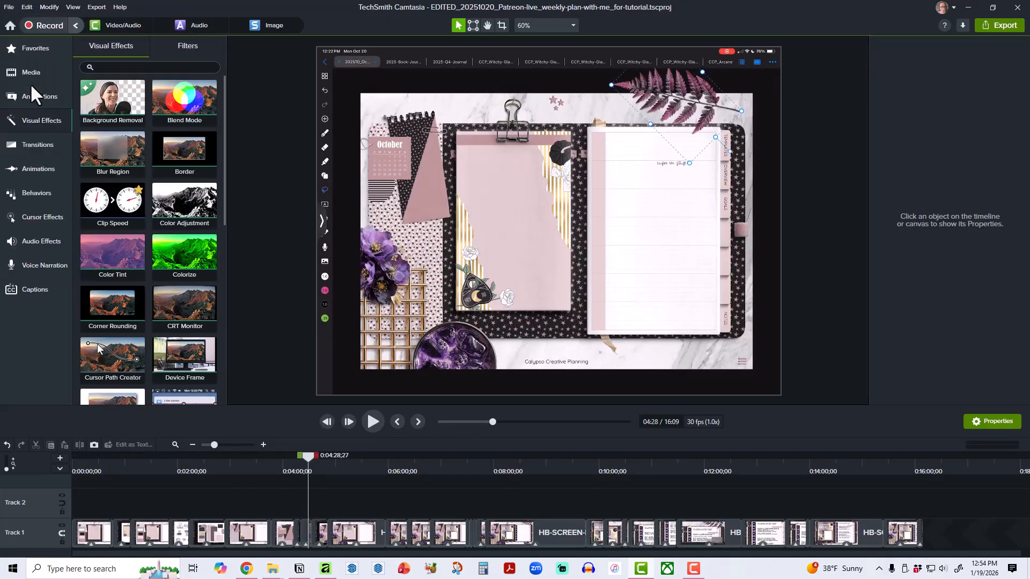
click(909, 463)
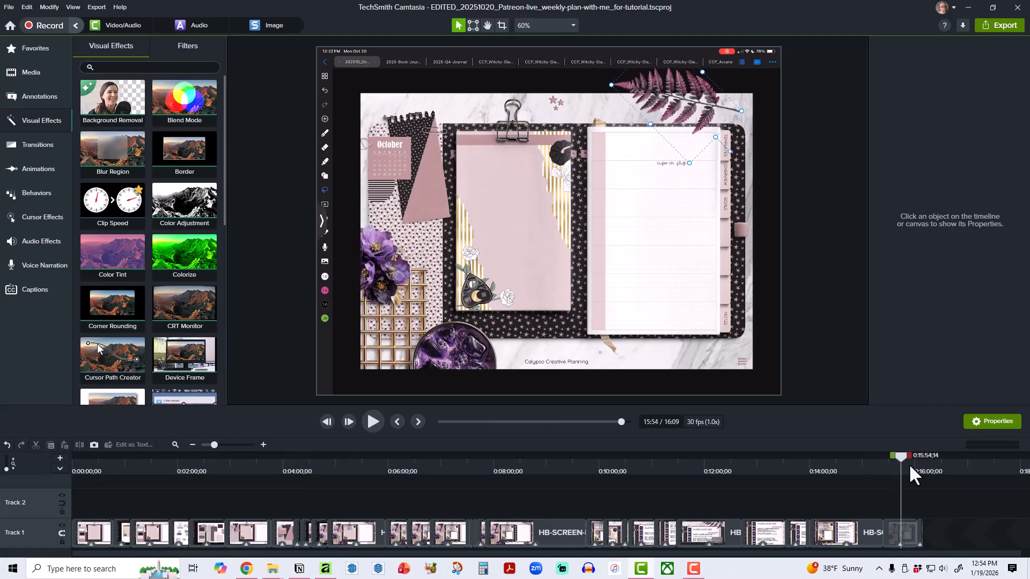
drag(910, 455, 322, 457)
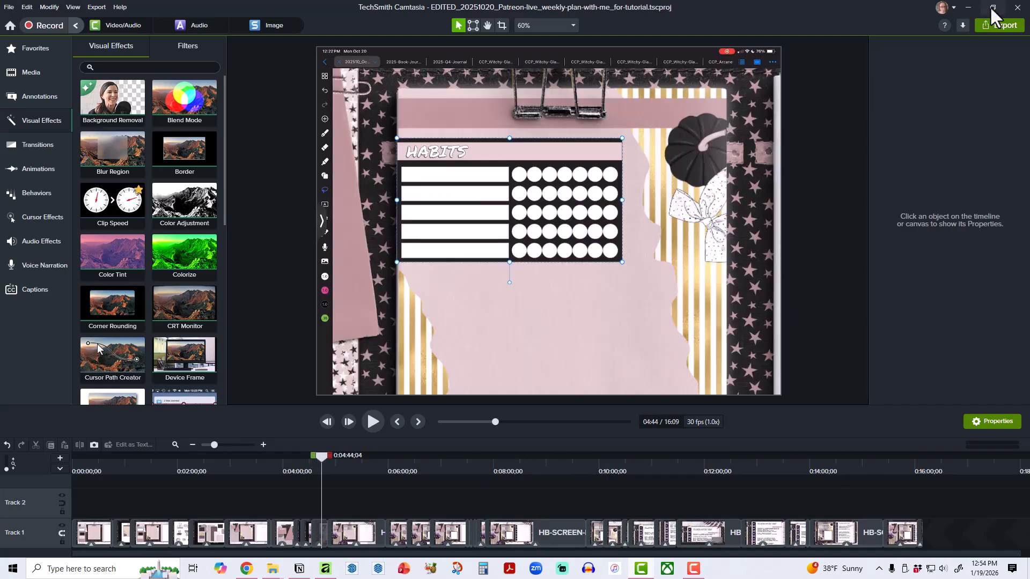
Export the video as a local MP4 named EDITED_20251020_Patreon-live_weekly-plan-with-me_for-tutorial into the project's tutorial folder.
click(1002, 25)
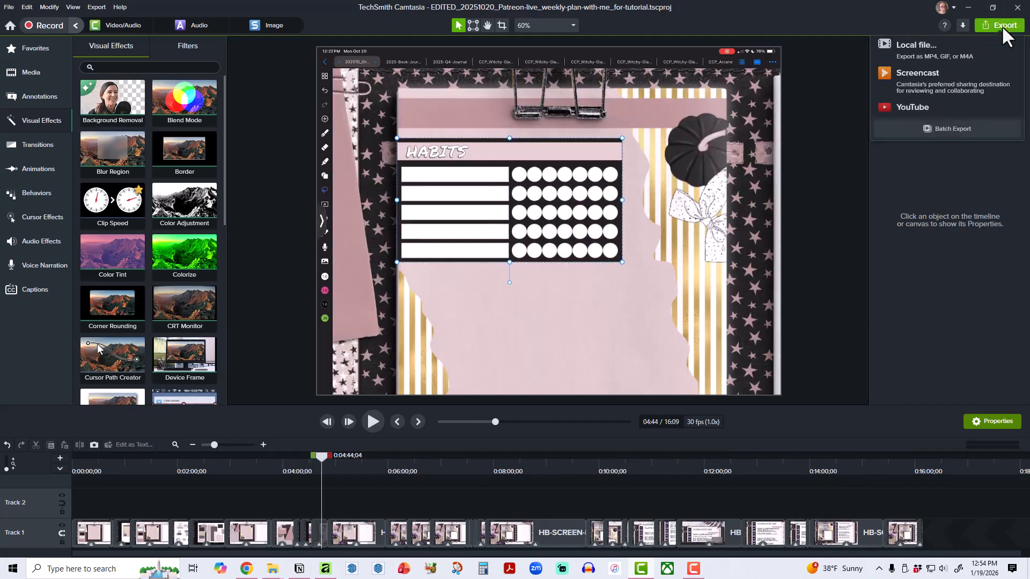
click(965, 44)
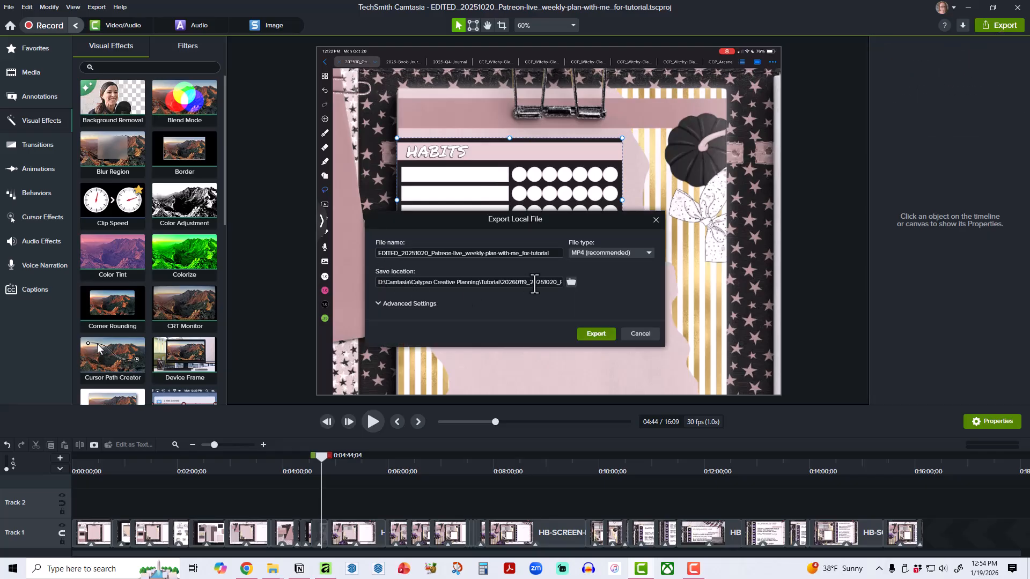
click(572, 281)
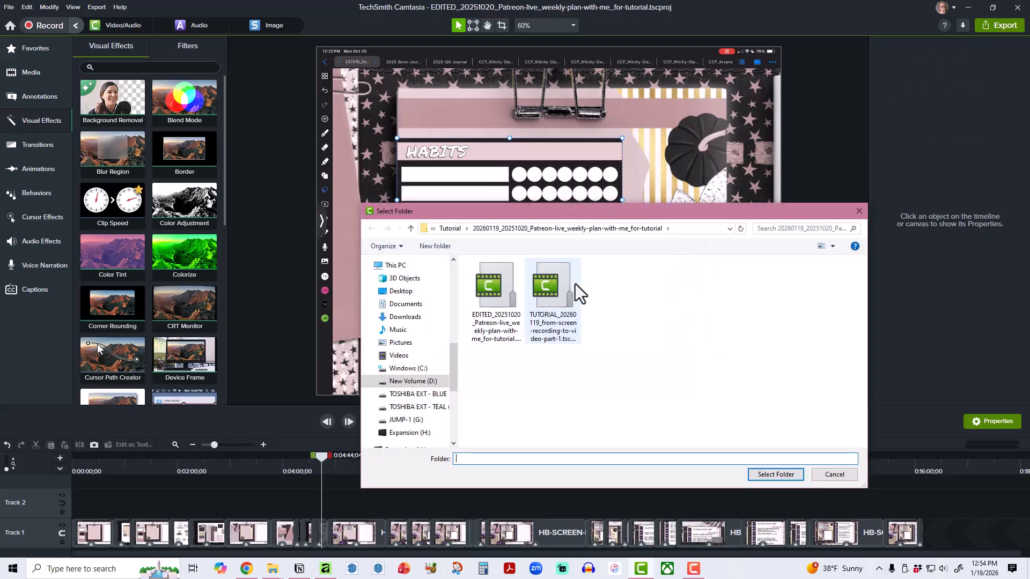
click(784, 473)
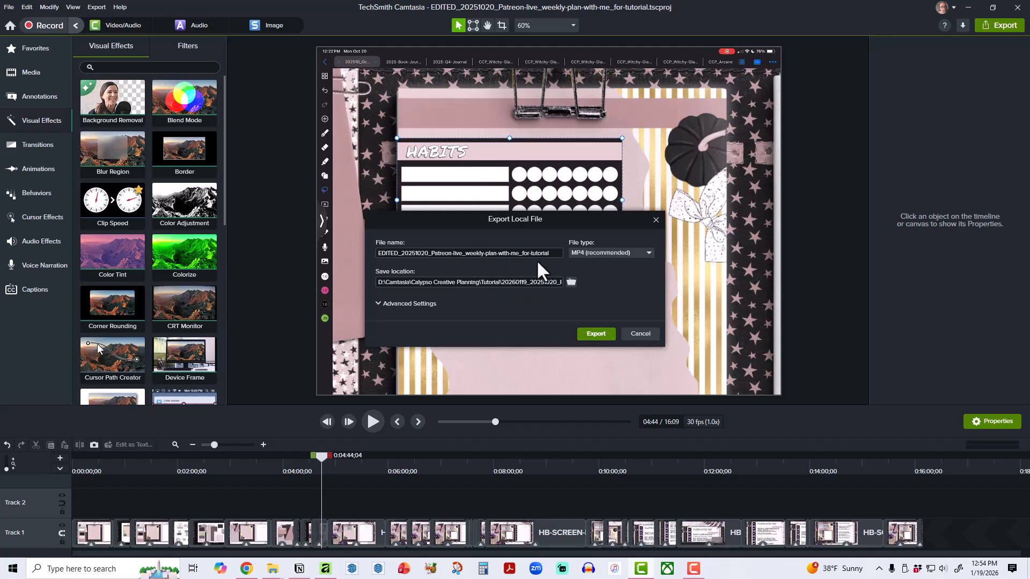
click(596, 334)
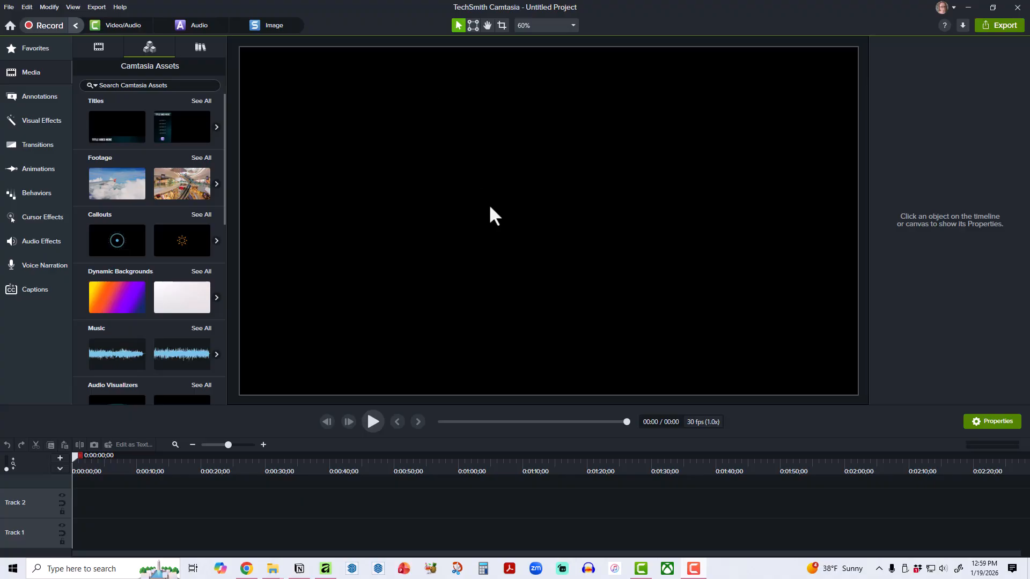
Check the new project's canvas dimensions and frame rate in the project settings without changing them.
right_click(502, 244)
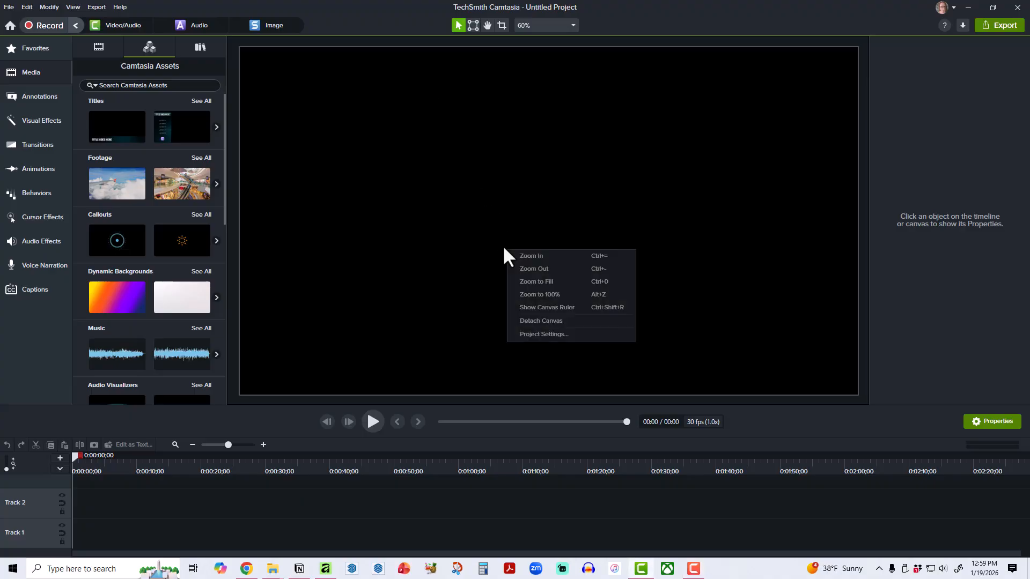
click(549, 335)
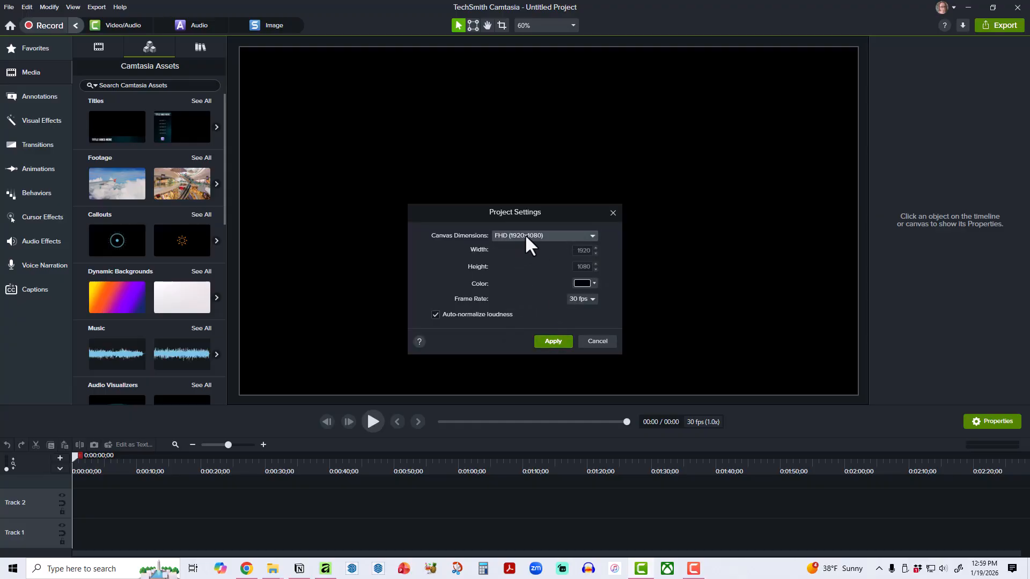
click(598, 342)
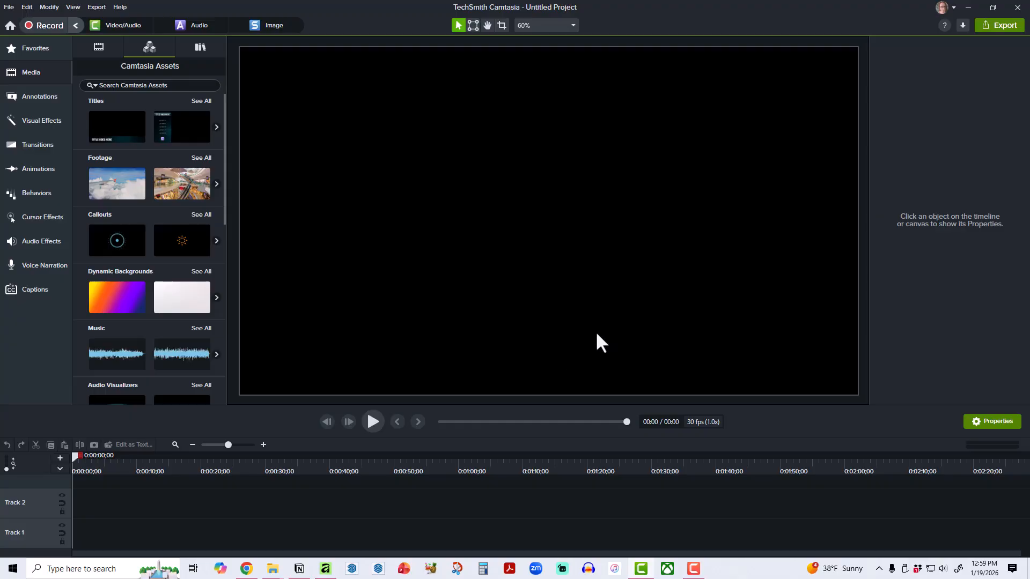
Try to save the project in the tutorial folder as PLAN-WITH-ME_20251020_Patreon-live_weekly-plan-with-me_for-tutorial.
click(10, 7)
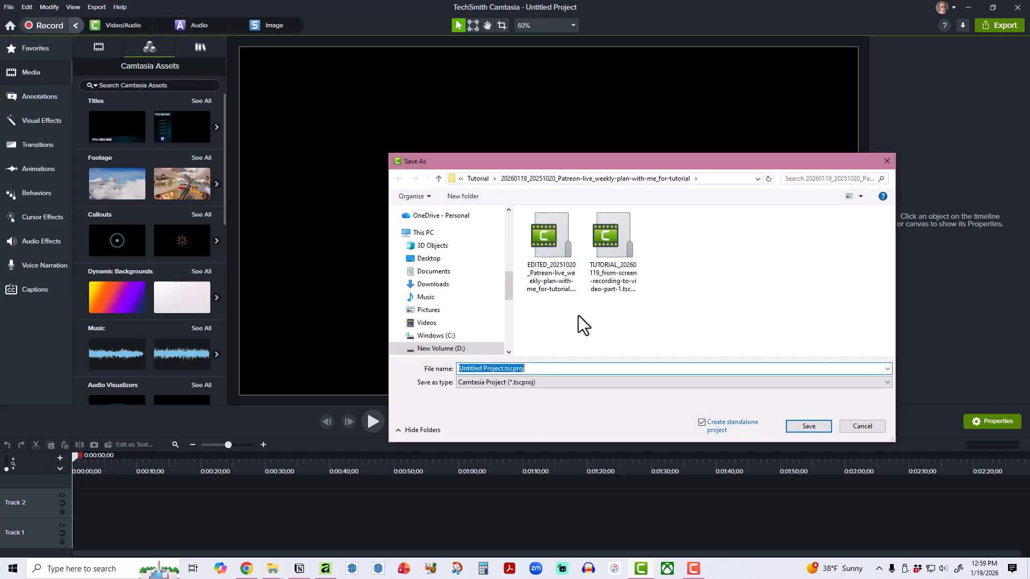
click(723, 179)
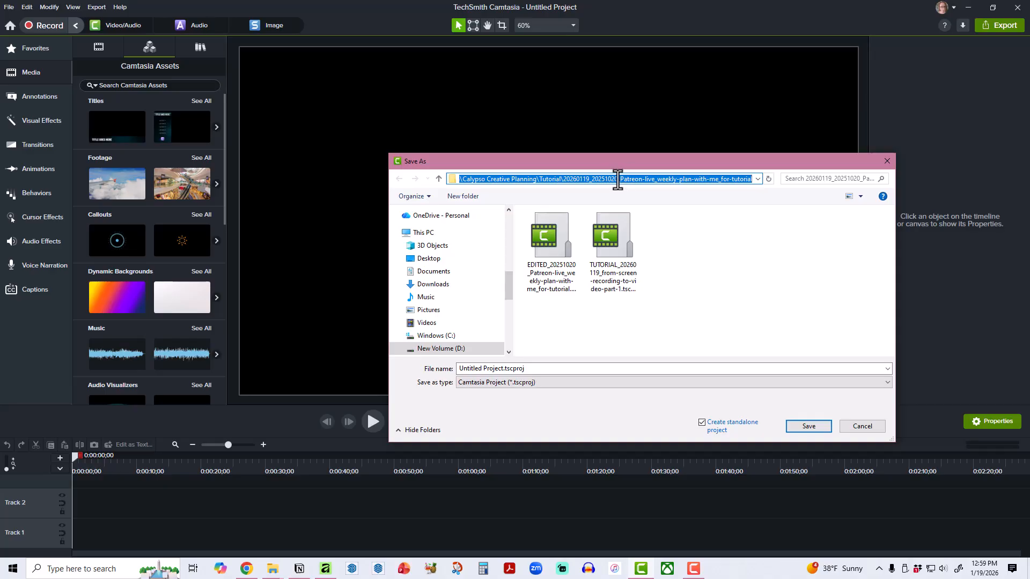
drag(590, 179, 770, 181)
key(ctrl+c)
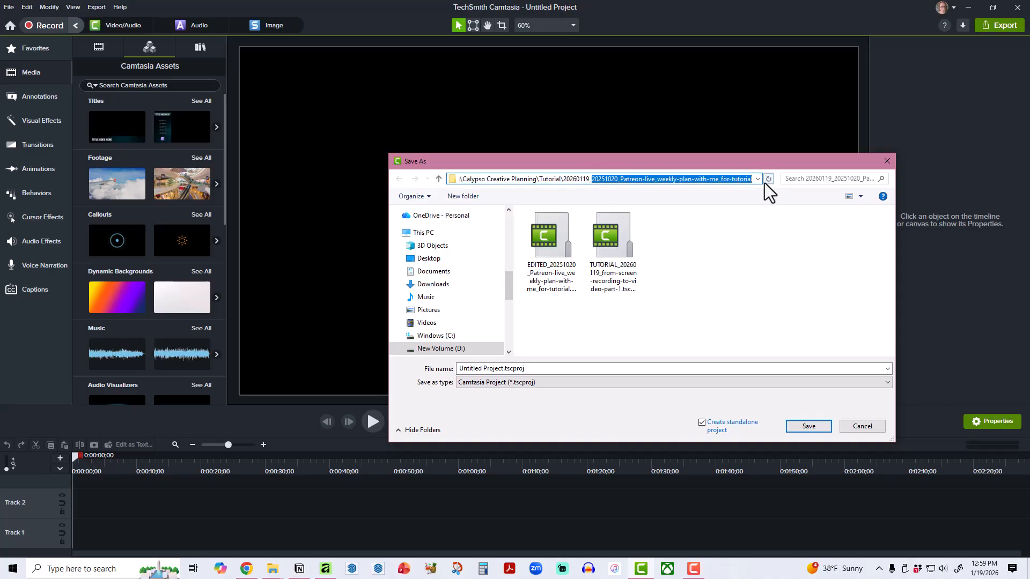
click(551, 369)
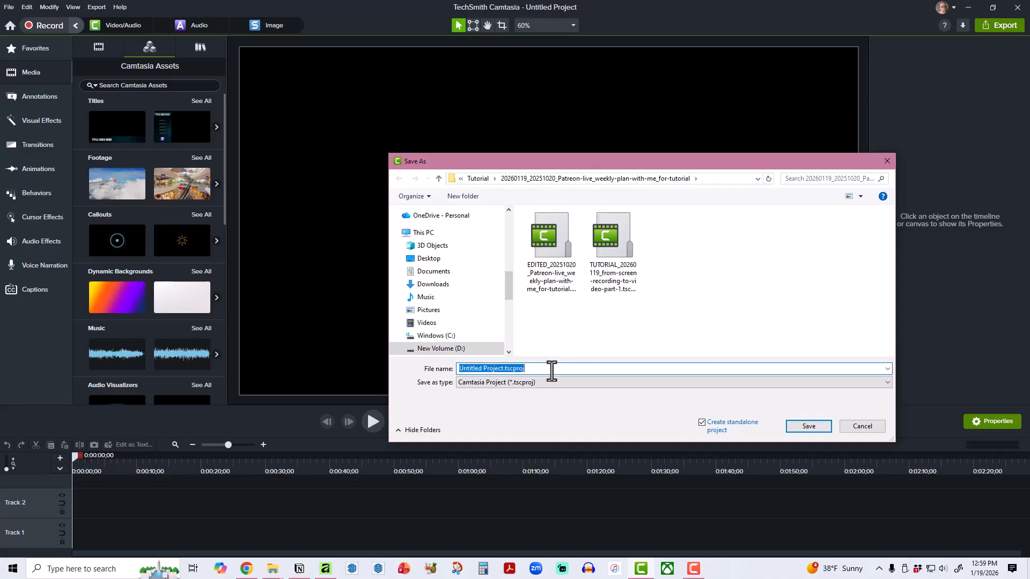
text(PLAN-WITH-ME)
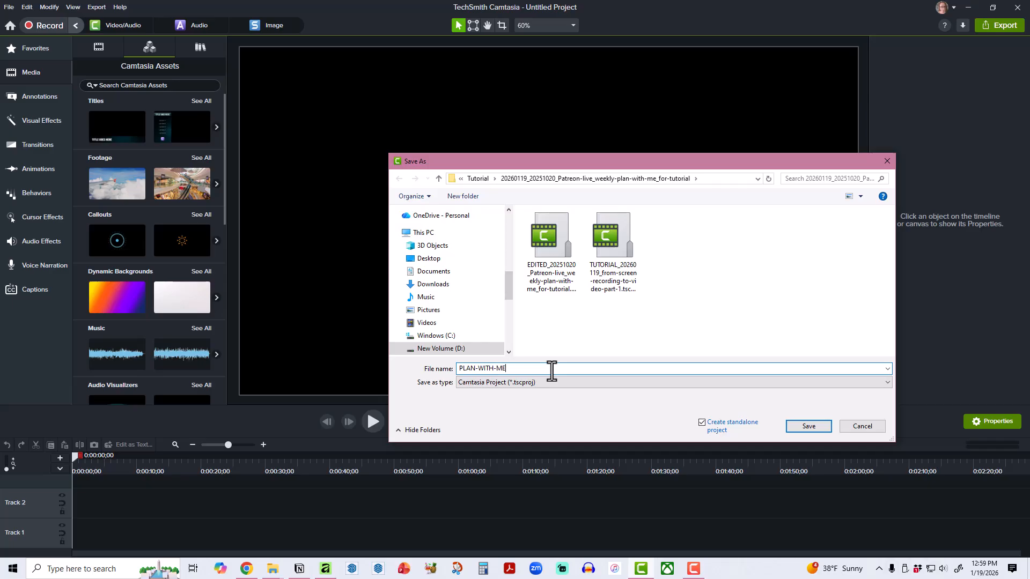
text(_)
key(ctrl+v)
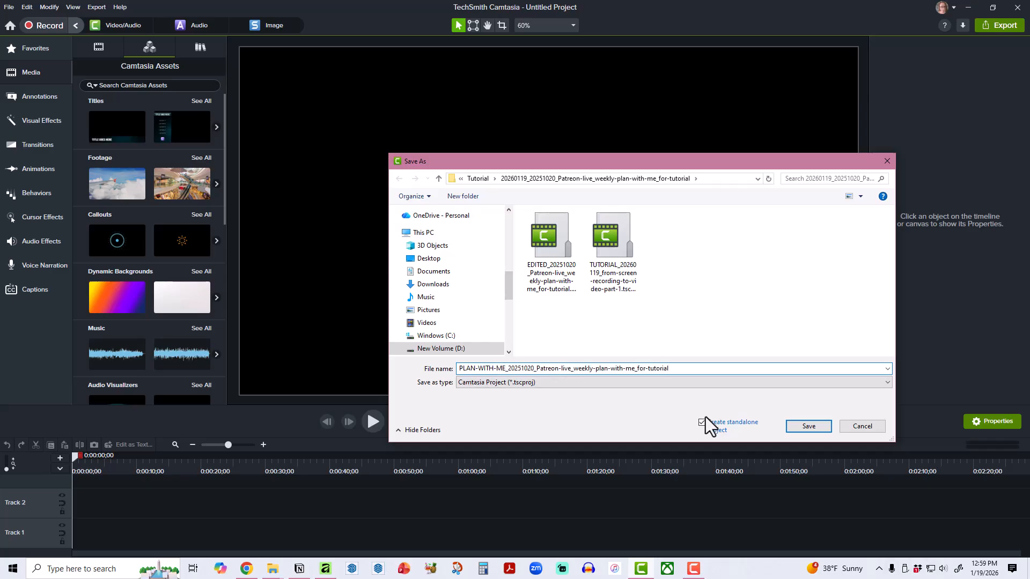
click(809, 426)
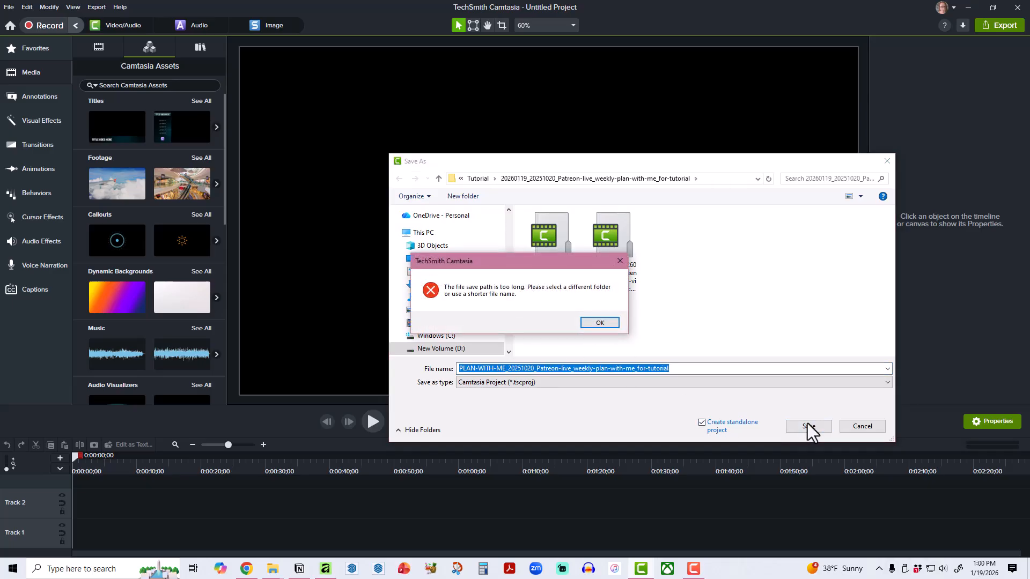
Shorten the project file name to PLAN-WITH-ME_20251020_weekly-plan-with-me and save it in the tutorial folder.
click(597, 323)
click(537, 368)
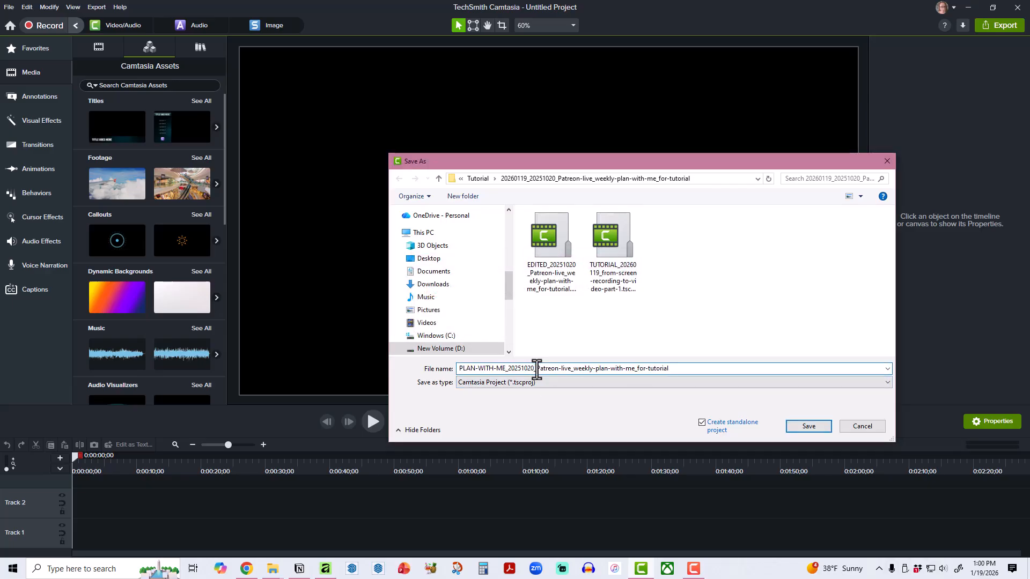
drag(537, 369, 686, 368)
key(BackSpace)
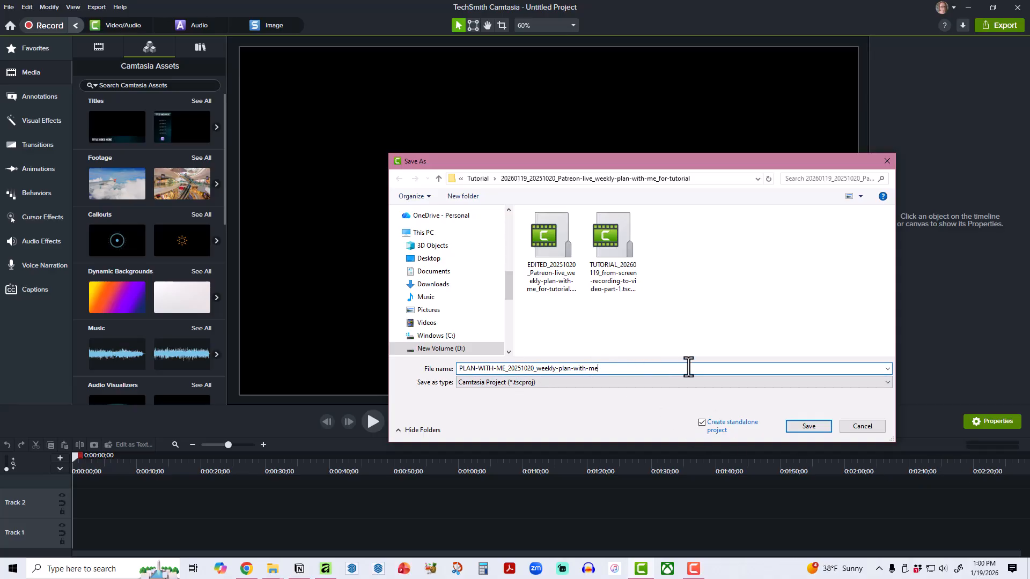
click(813, 426)
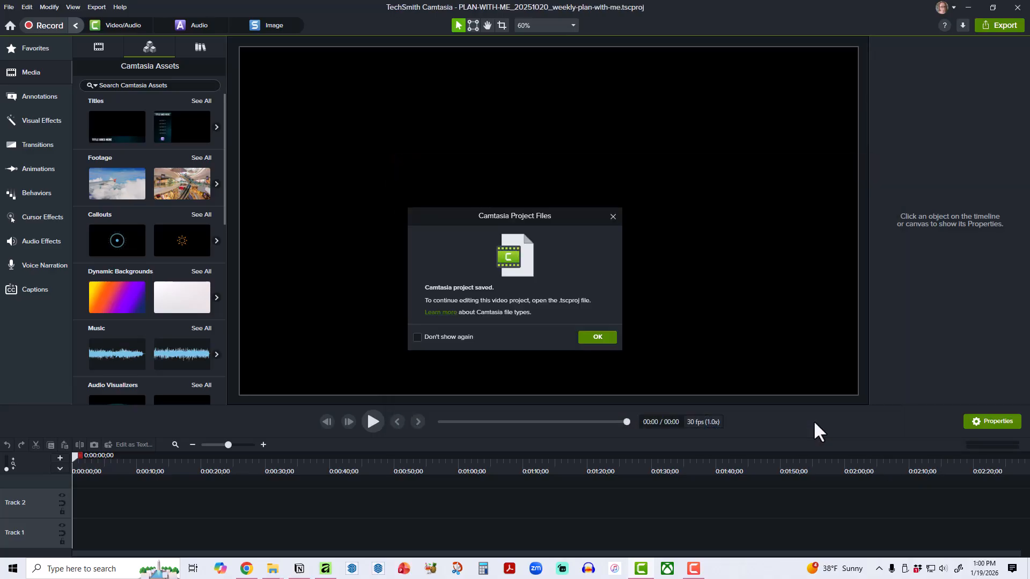
click(597, 339)
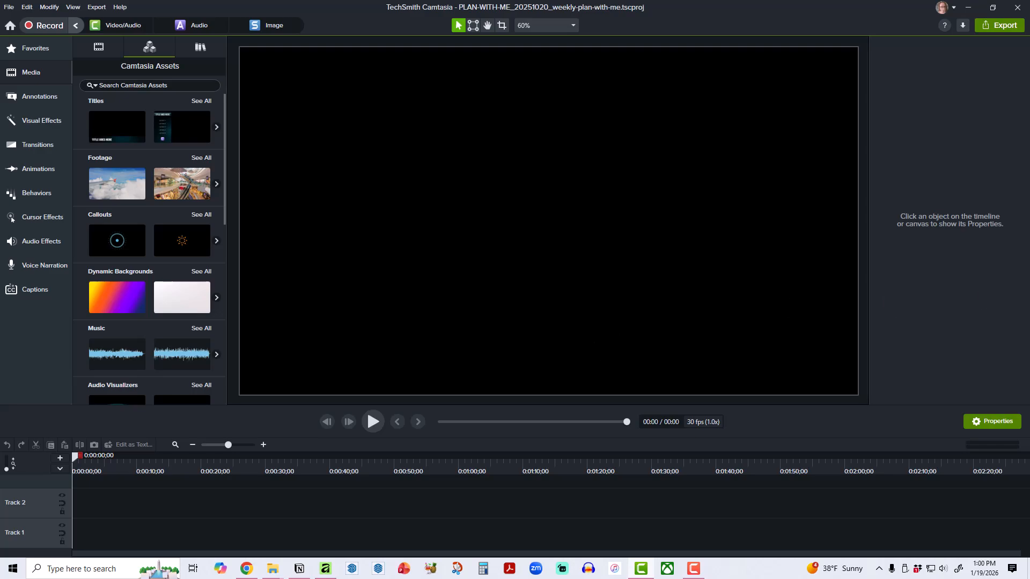
Add the VIDEO-BACKGROUND.jpg image from the tutorial folder to the start of Track 1.
drag(1029, 161, 633, 89)
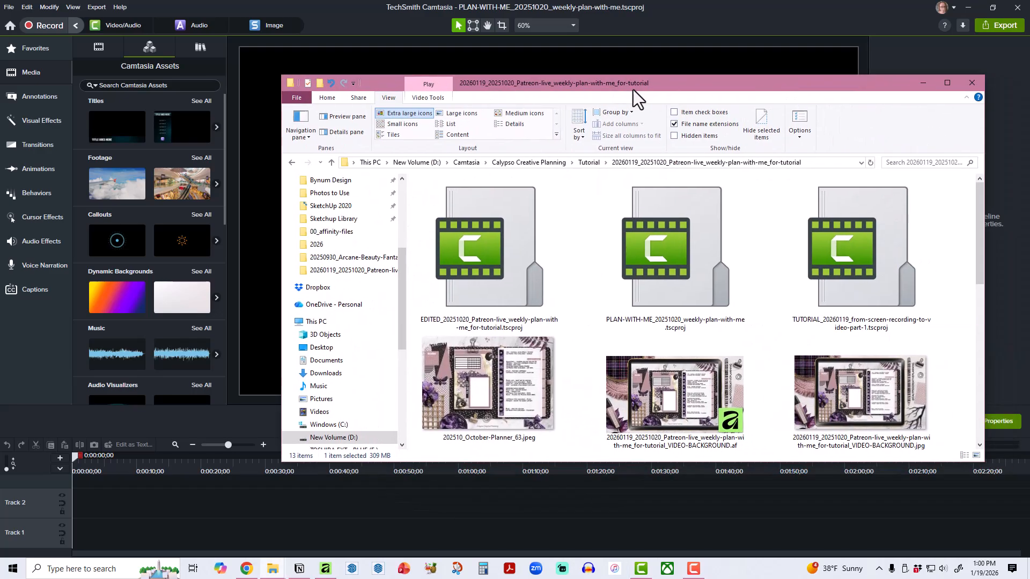
scroll(854, 314, down, 3)
scroll(740, 359, down, 2)
scroll(760, 352, up, 4)
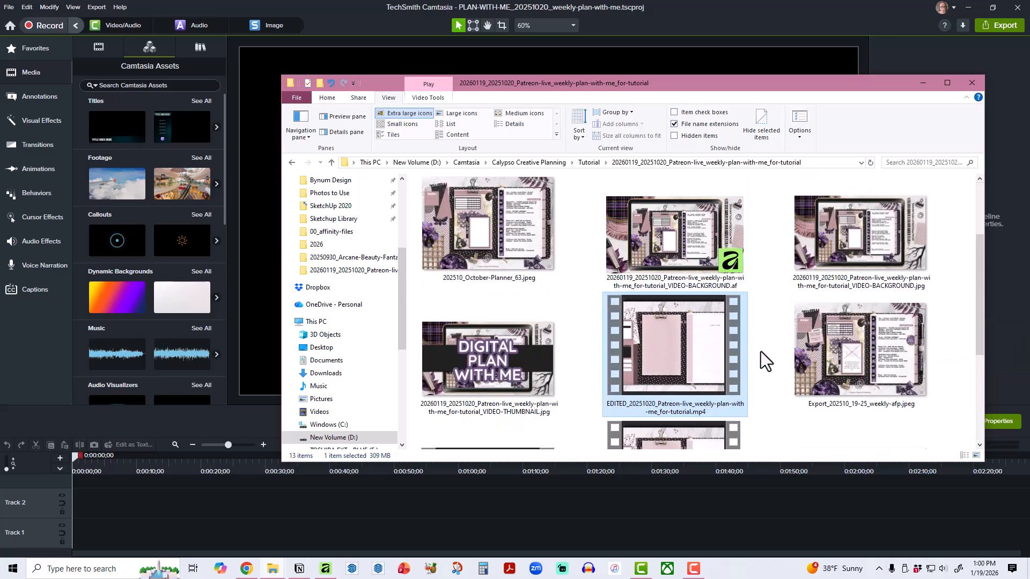
click(854, 236)
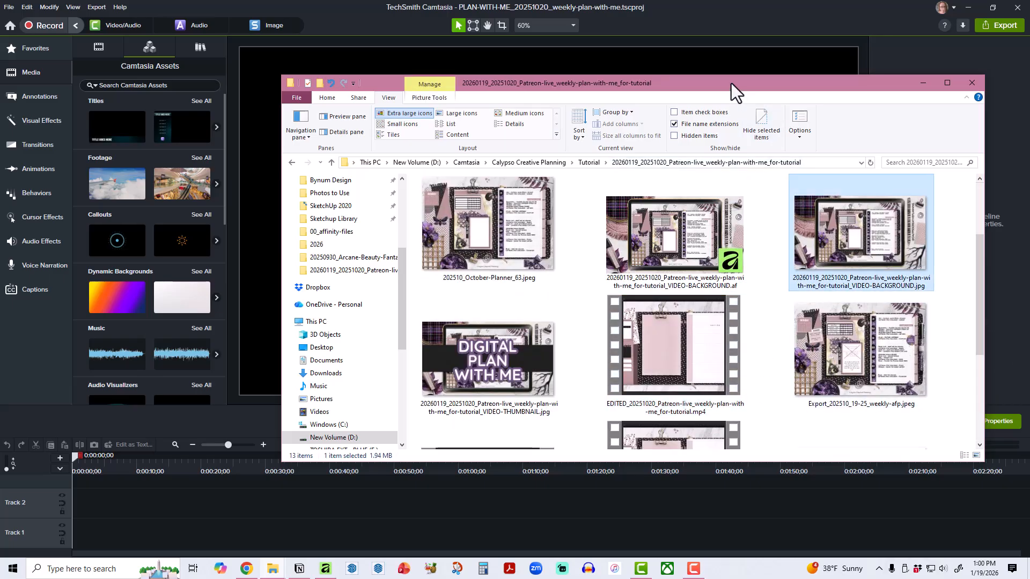
drag(731, 83, 1029, 141)
drag(1029, 498, 78, 535)
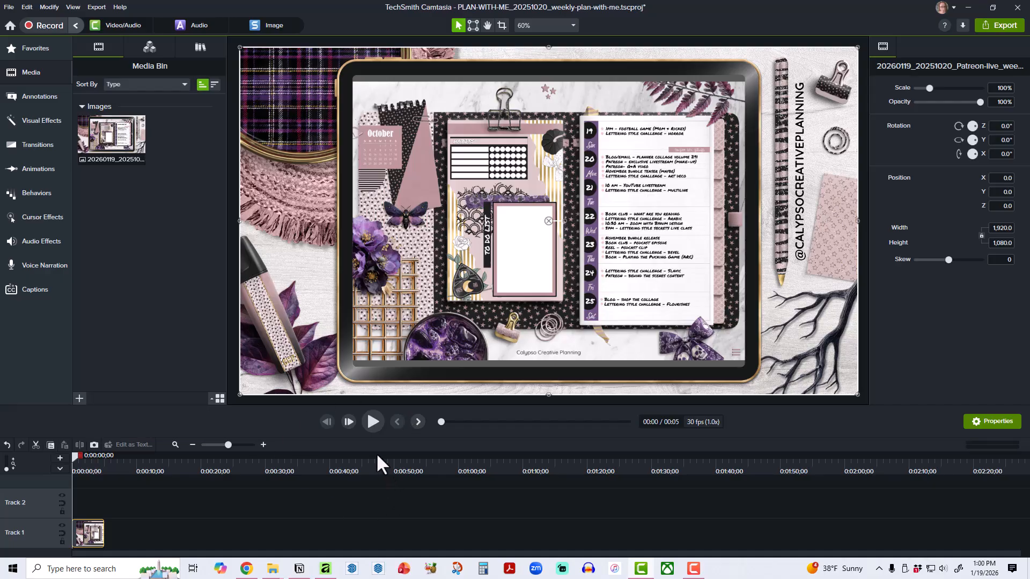
Import 20251221_Calypso-Creative-Planning_Intro.mp4 from the Video Parts folder into the project media.
click(79, 398)
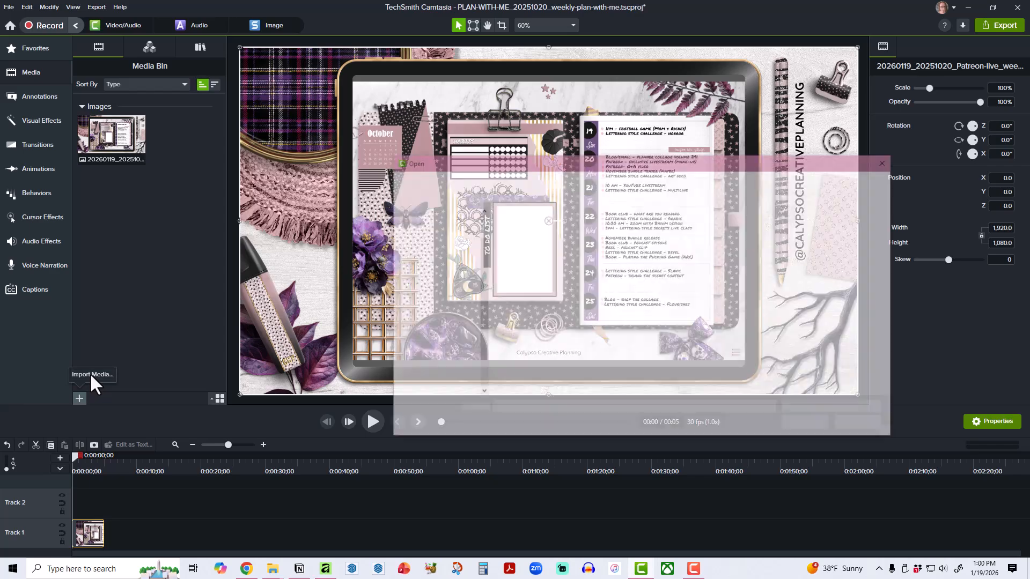
click(582, 180)
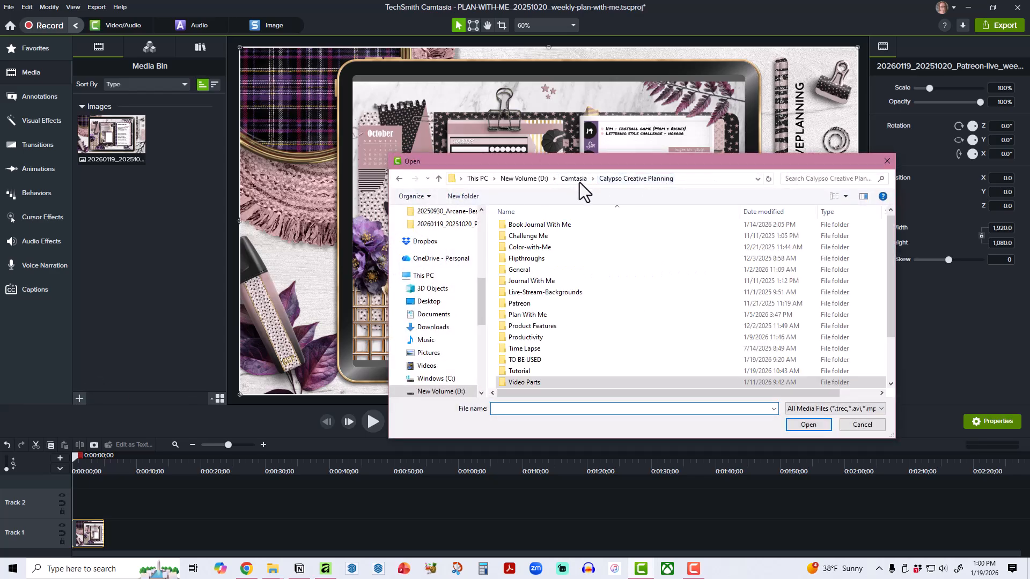
double_click(542, 385)
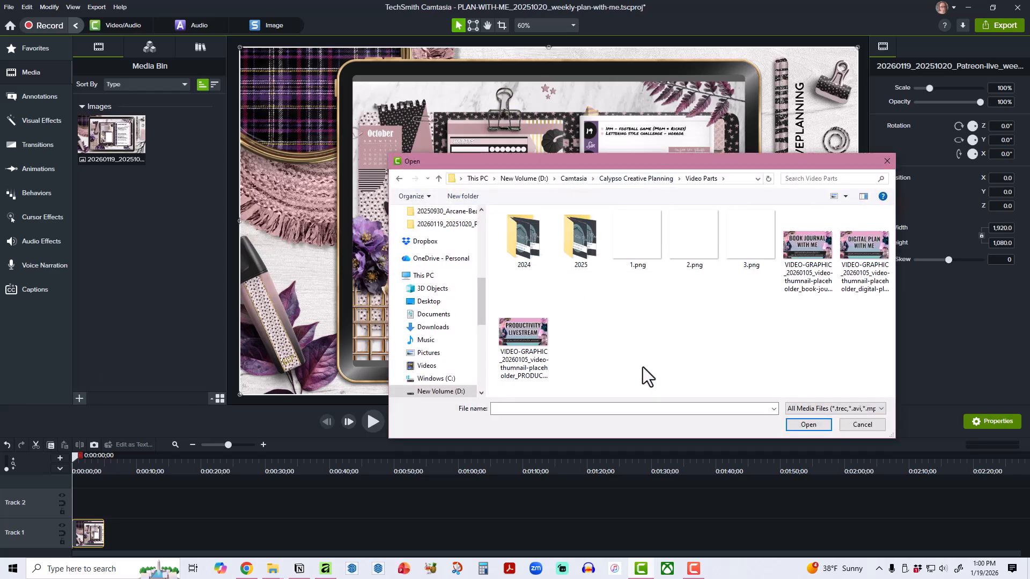
double_click(585, 262)
double_click(698, 257)
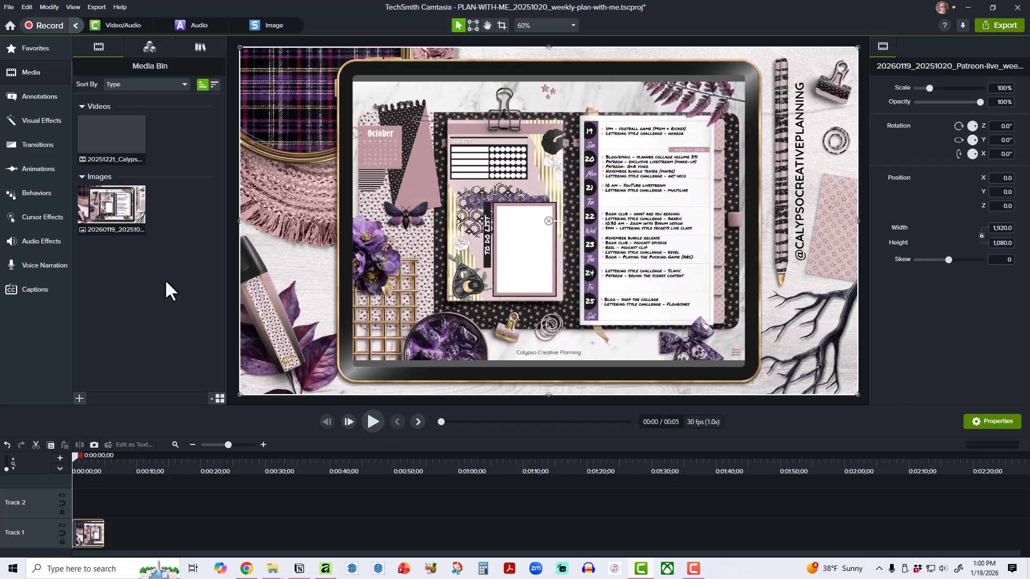
Place the intro video directly after the background image on Track 1 and scrub through it to 0:00:32;05.
click(108, 138)
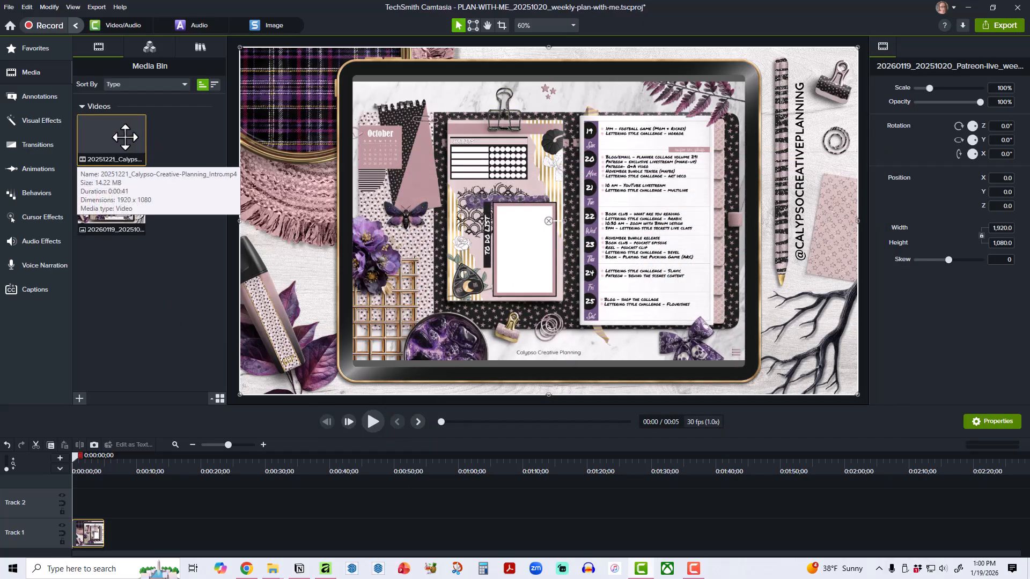
drag(124, 133, 110, 541)
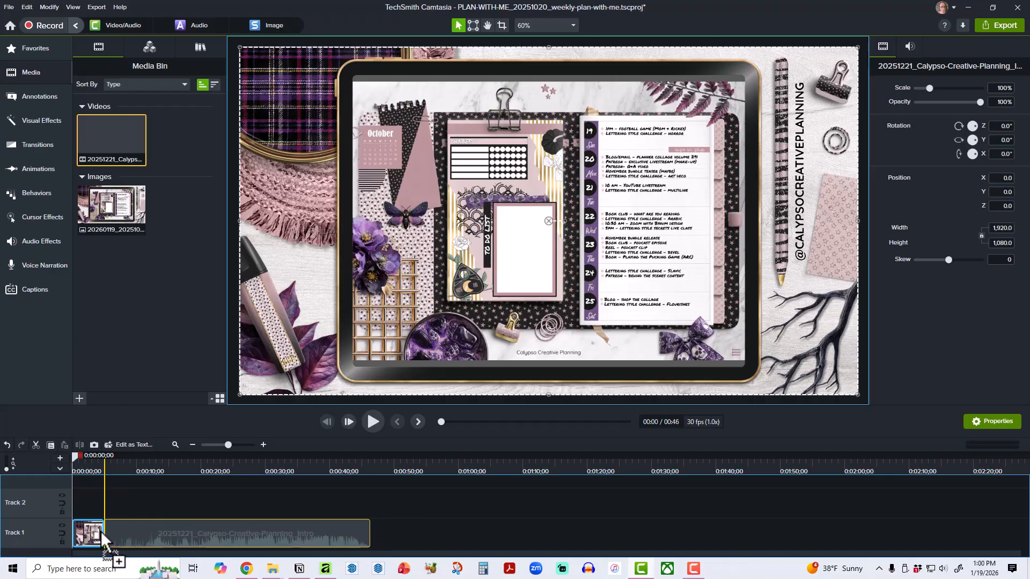
click(594, 320)
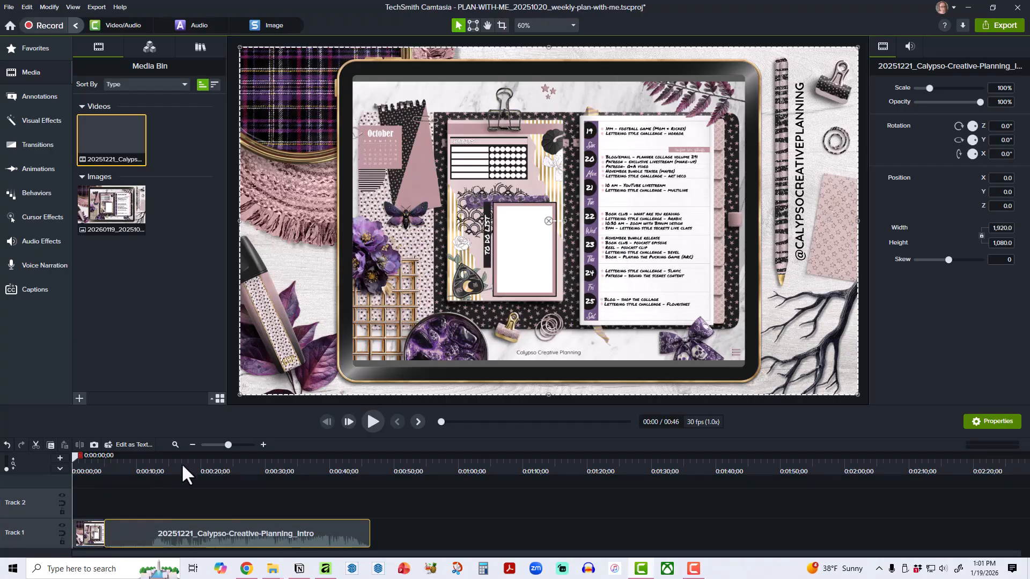
drag(181, 462, 276, 482)
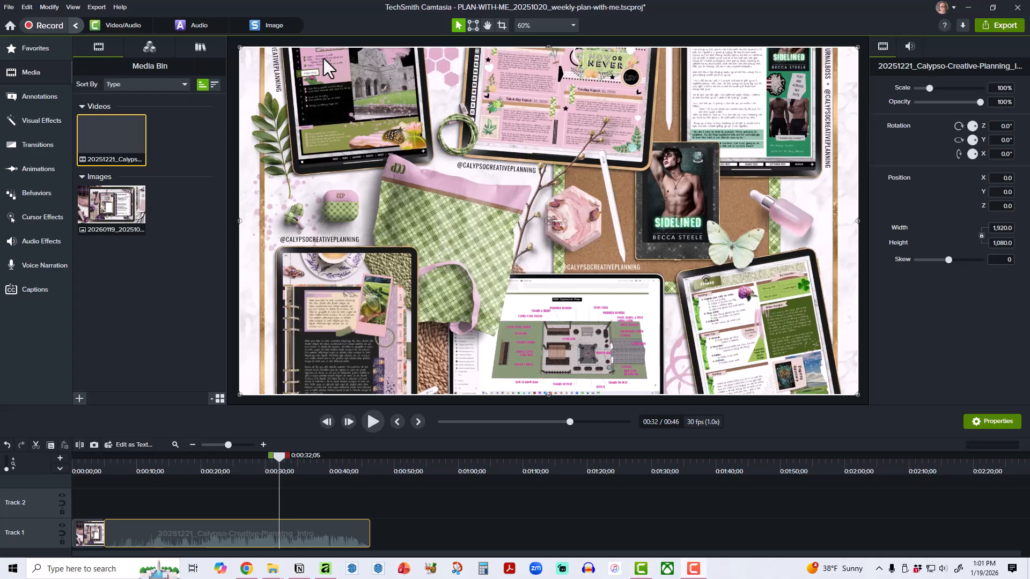
Add the Flashy Subscribe library asset to Track 2 above the background image, starting at about 3 seconds.
click(200, 47)
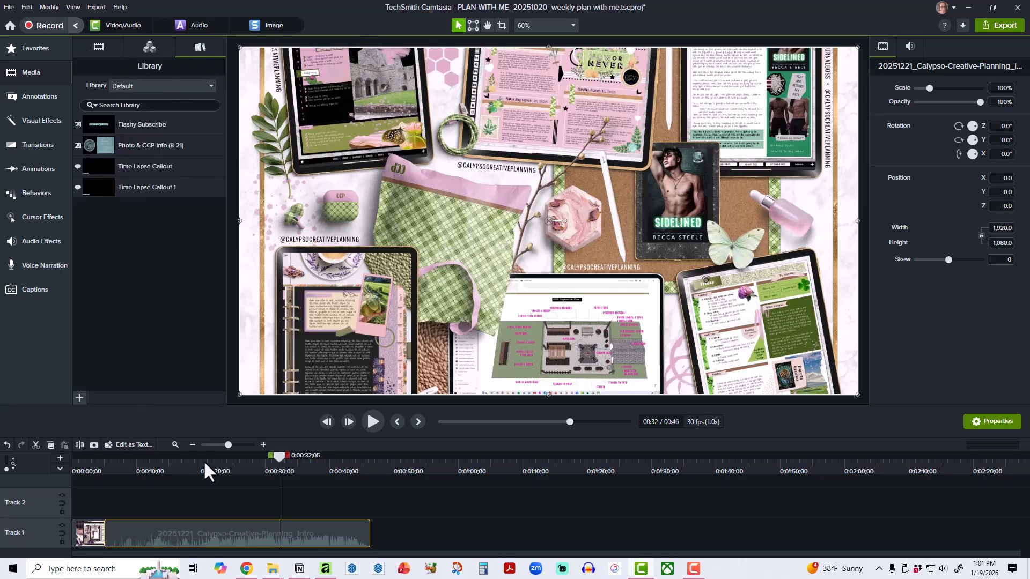
click(262, 444)
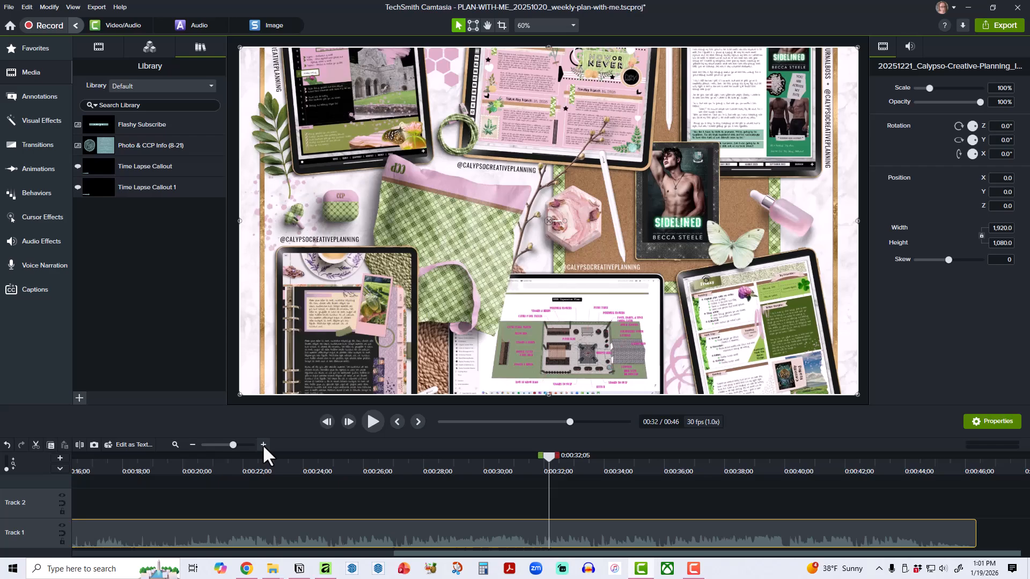
click(397, 422)
click(398, 421)
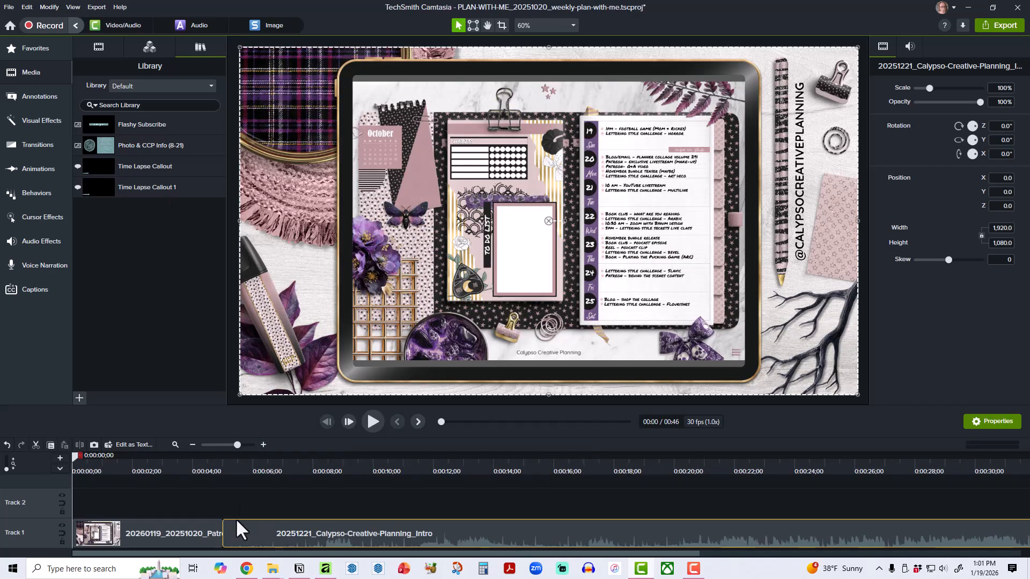
drag(130, 120, 167, 507)
drag(283, 502, 298, 503)
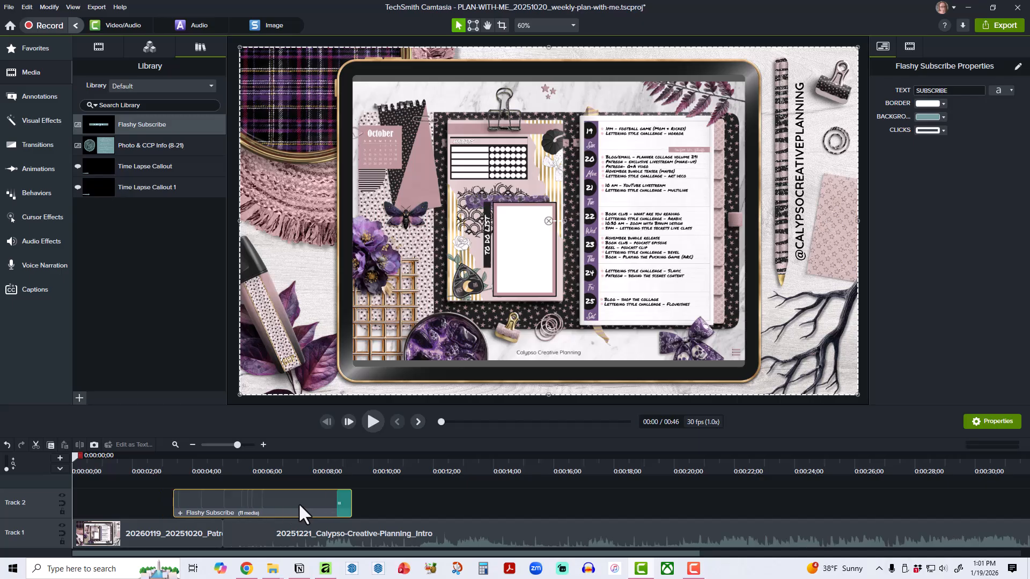
Make Track 1 magnetic and set the background image's duration to 20 seconds.
click(62, 533)
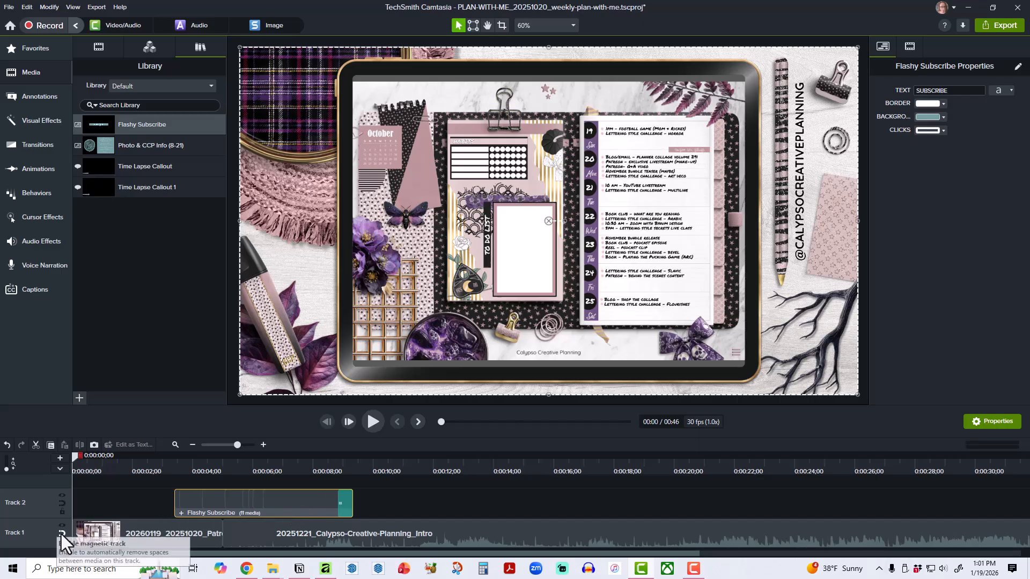
right_click(174, 531)
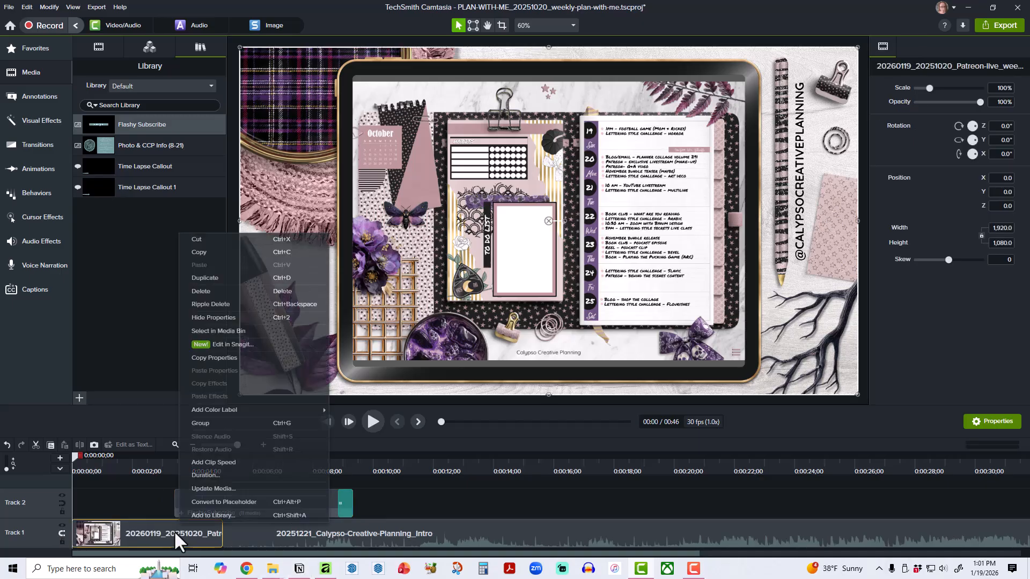
click(198, 475)
text(20)
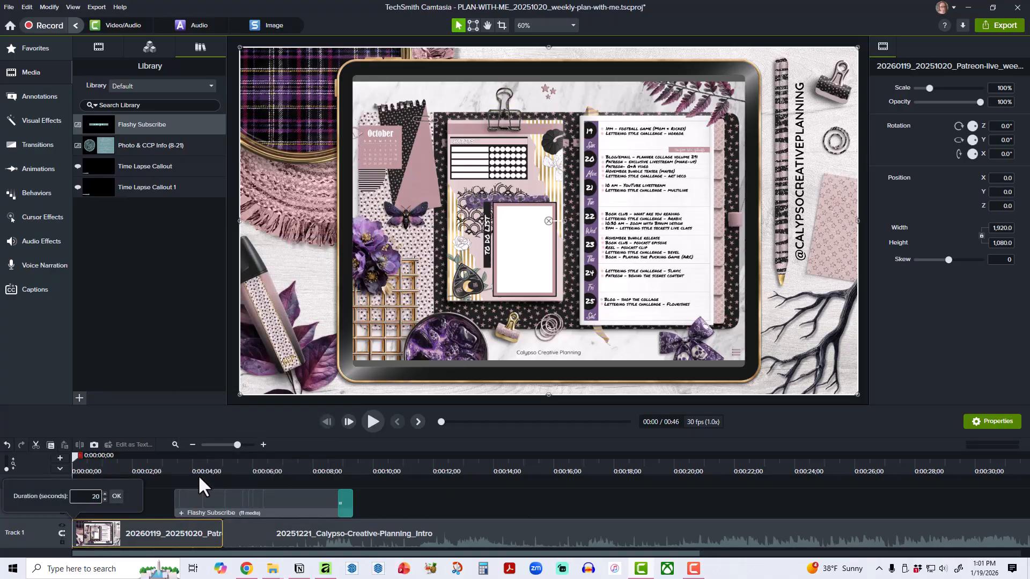
click(116, 497)
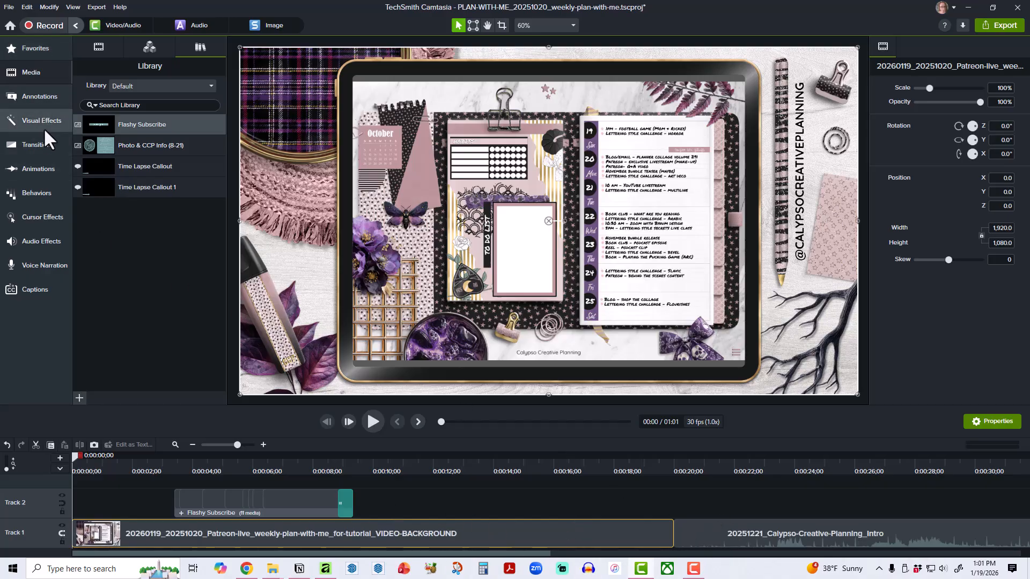
Add an Angled Line Wipe transition between the background image and the intro video on Track 1, and reverse it.
click(44, 144)
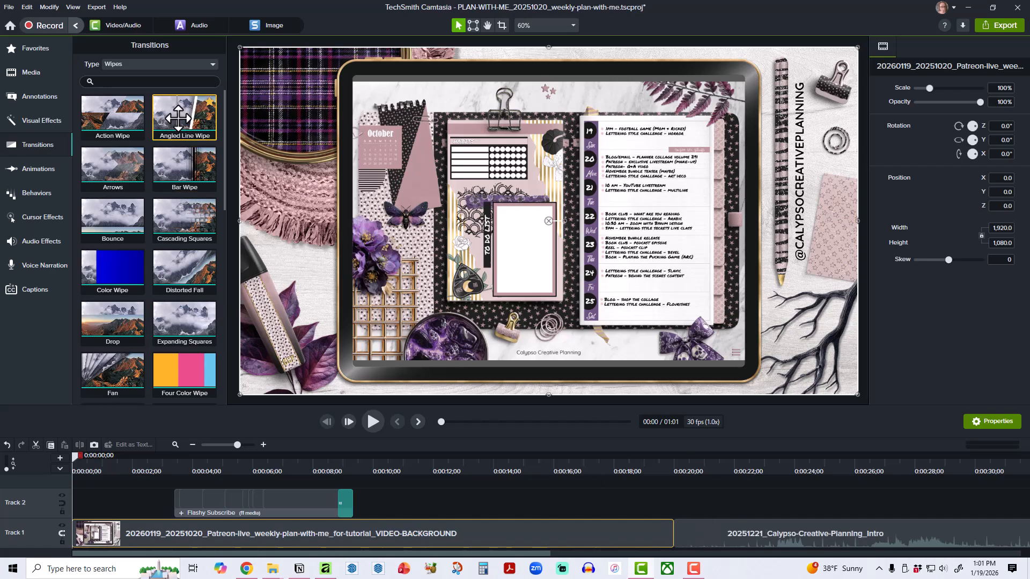
drag(185, 127, 670, 544)
click(665, 534)
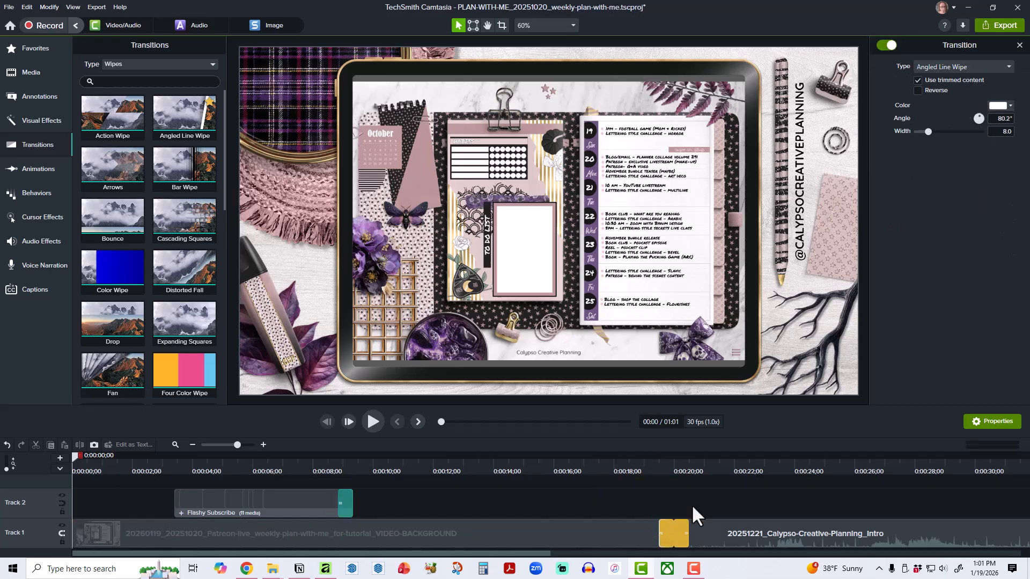
click(918, 91)
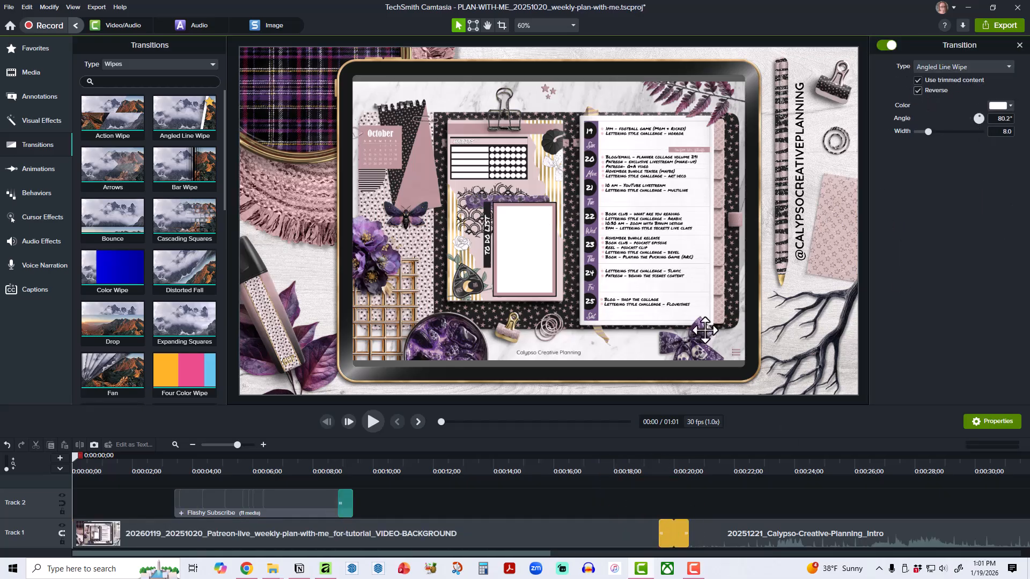
Move the Flashy Subscribe callout on Track 2 to end where the wipe transition begins, and play back the section through the intro's start.
mouse_move(634, 457)
mouse_down()
mouse_move(697, 459)
mouse_move(643, 456)
mouse_up()
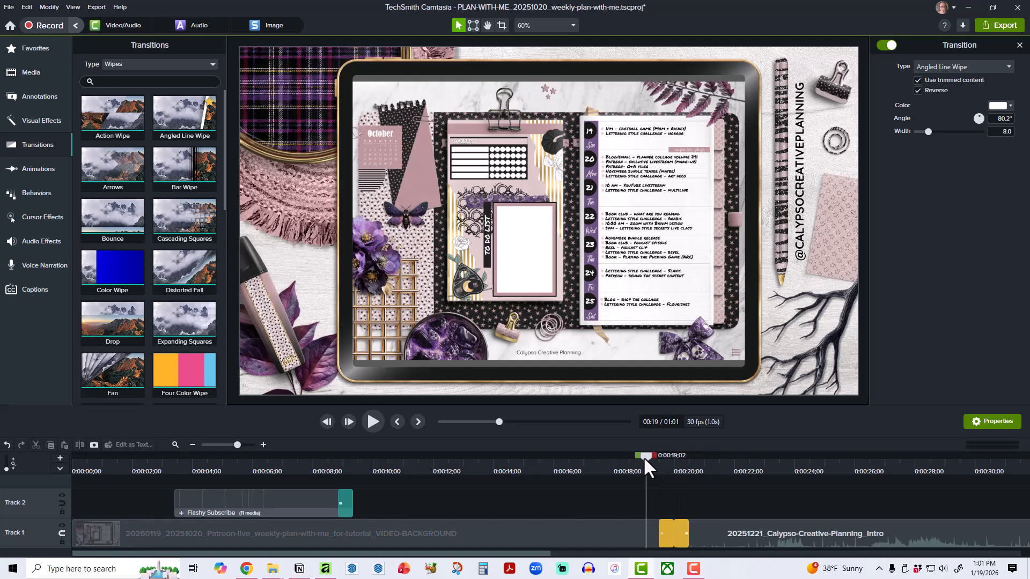
drag(253, 487, 574, 499)
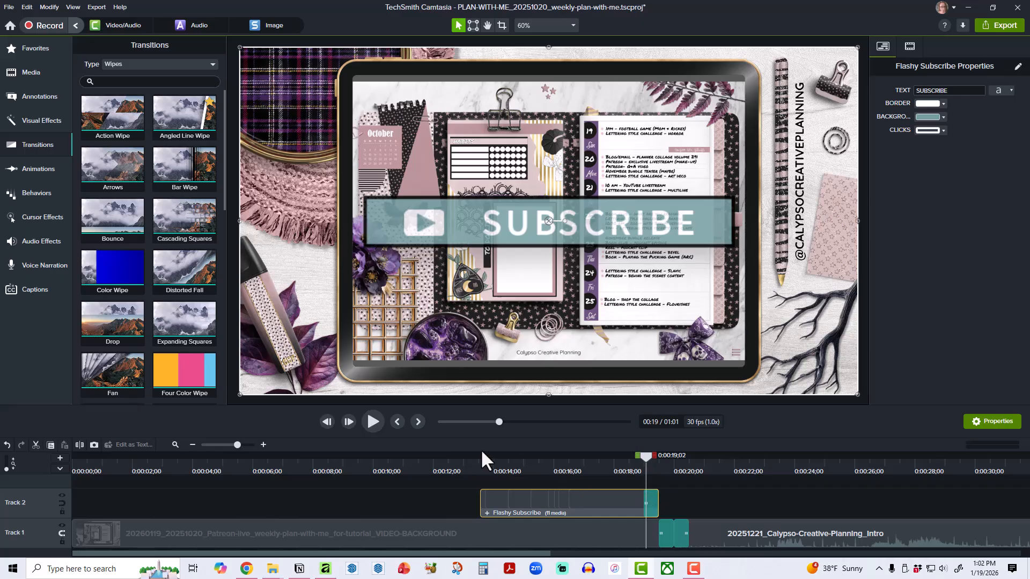
drag(499, 421, 432, 419)
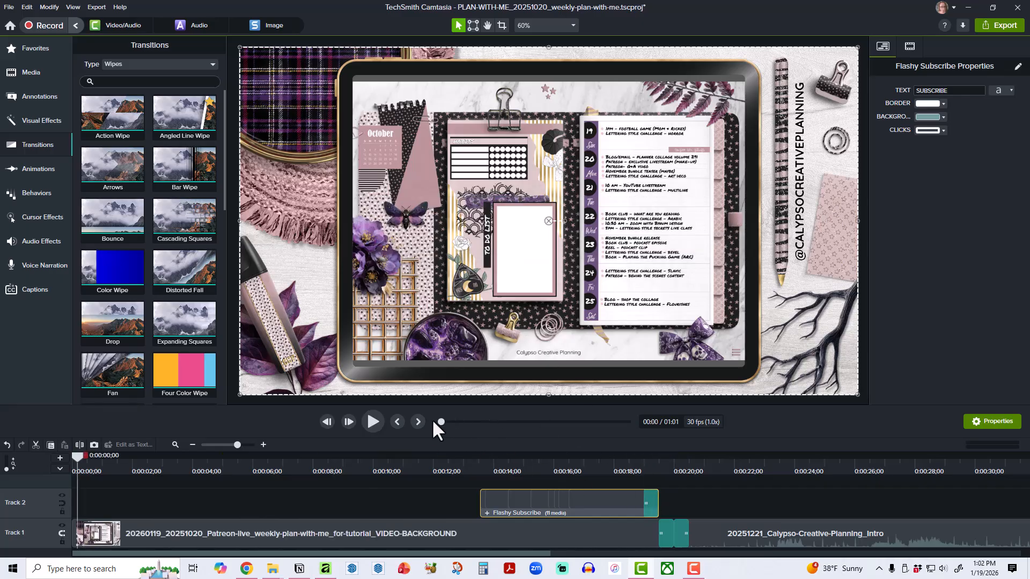
click(372, 421)
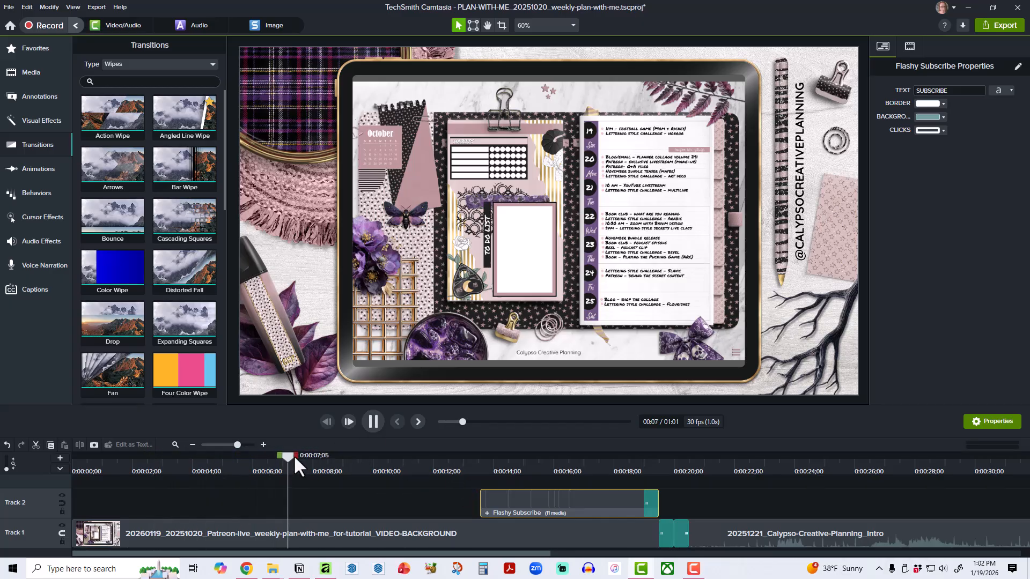
click(465, 470)
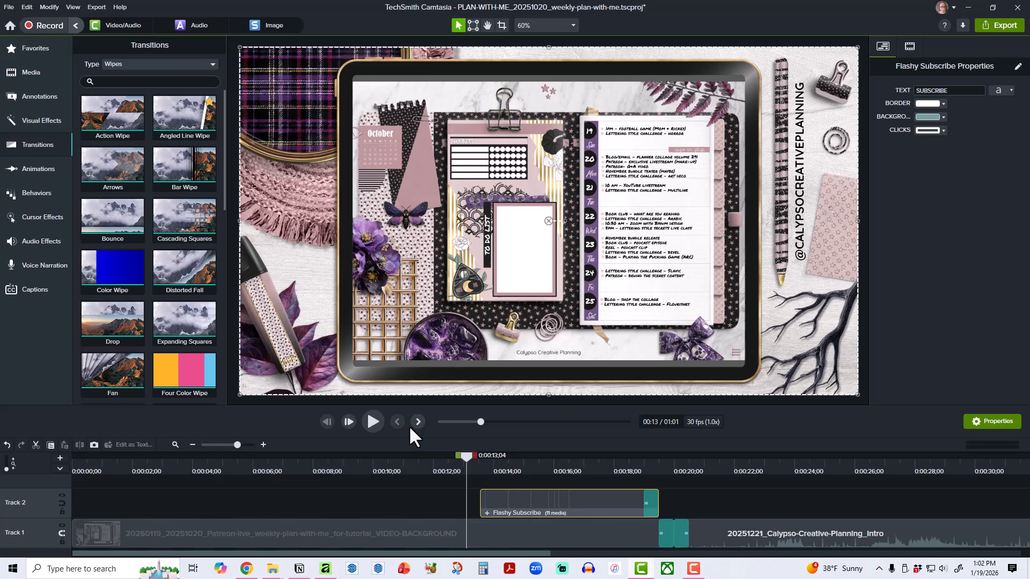
click(373, 421)
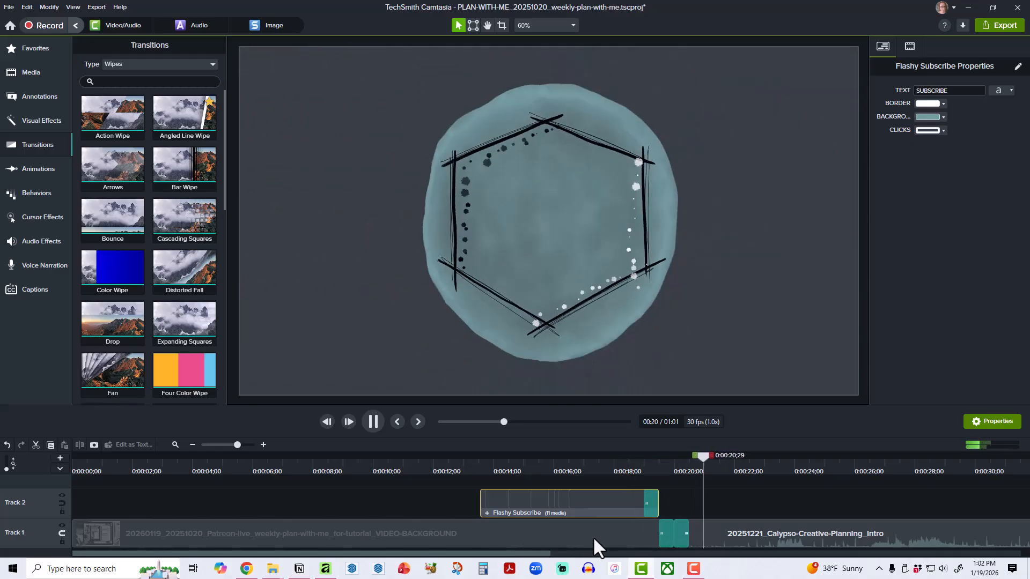
click(372, 422)
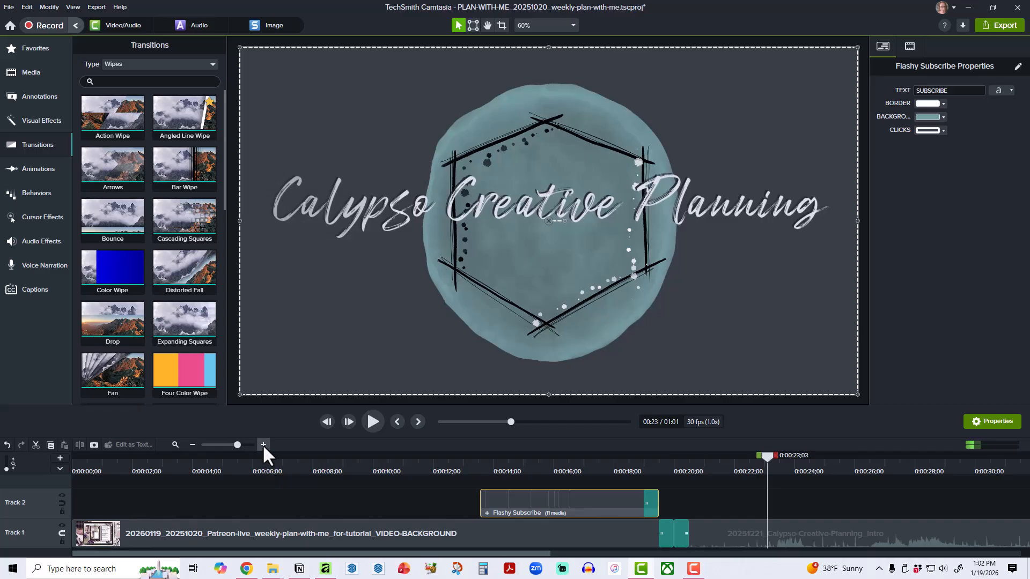
Add the background image from the media bin to Track 1 again, directly after the intro video.
click(192, 444)
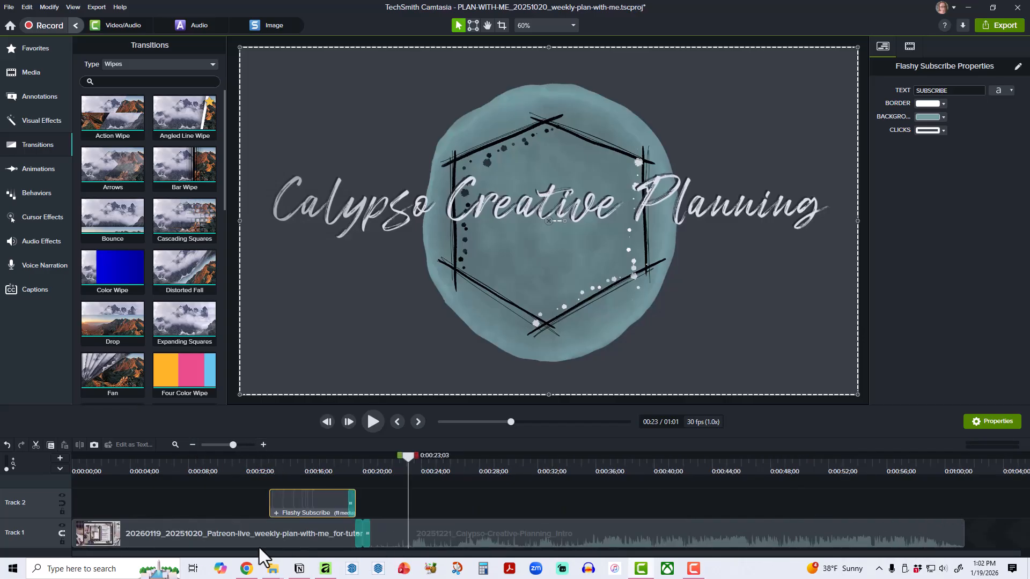
click(30, 47)
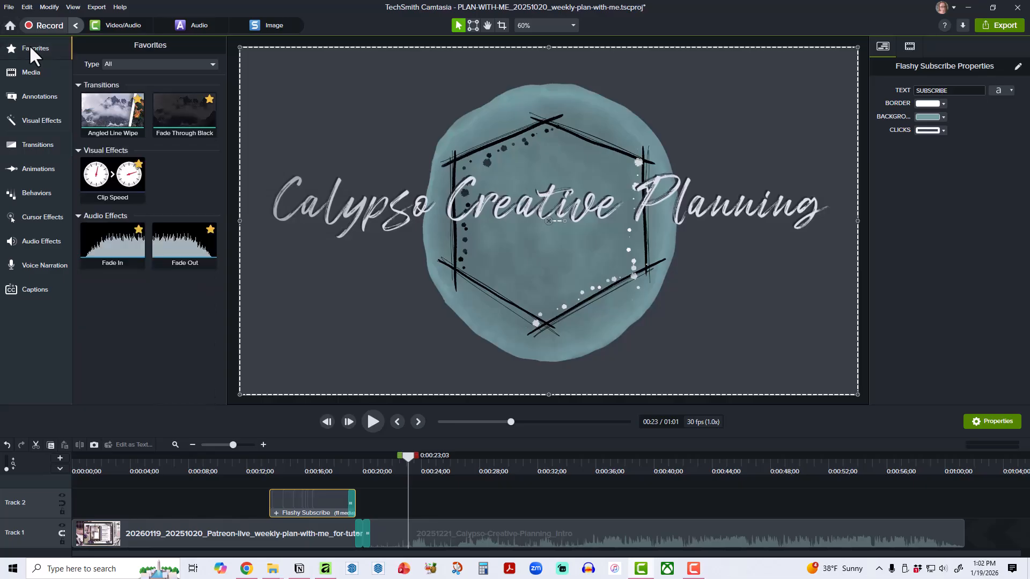
click(31, 70)
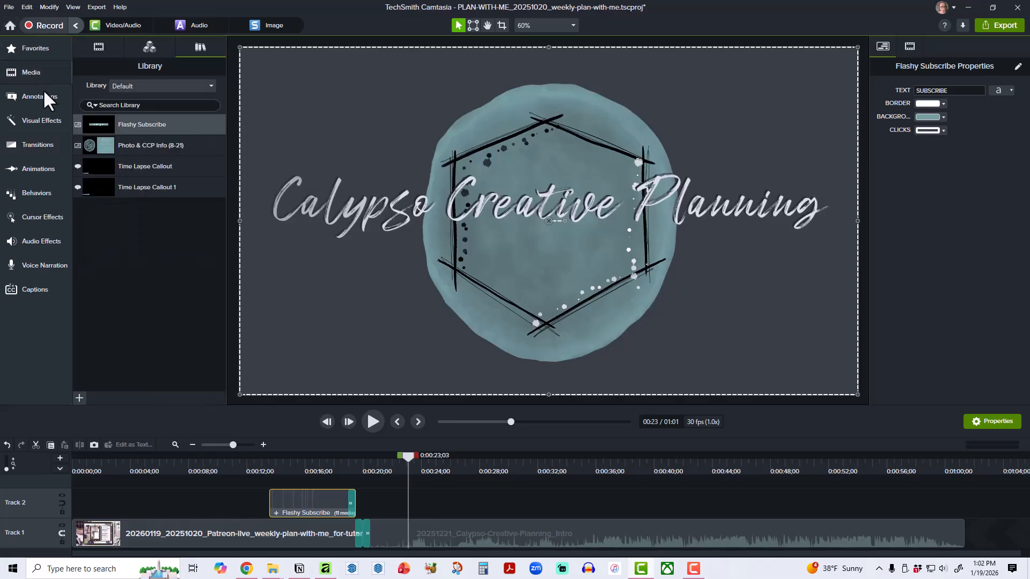
click(100, 47)
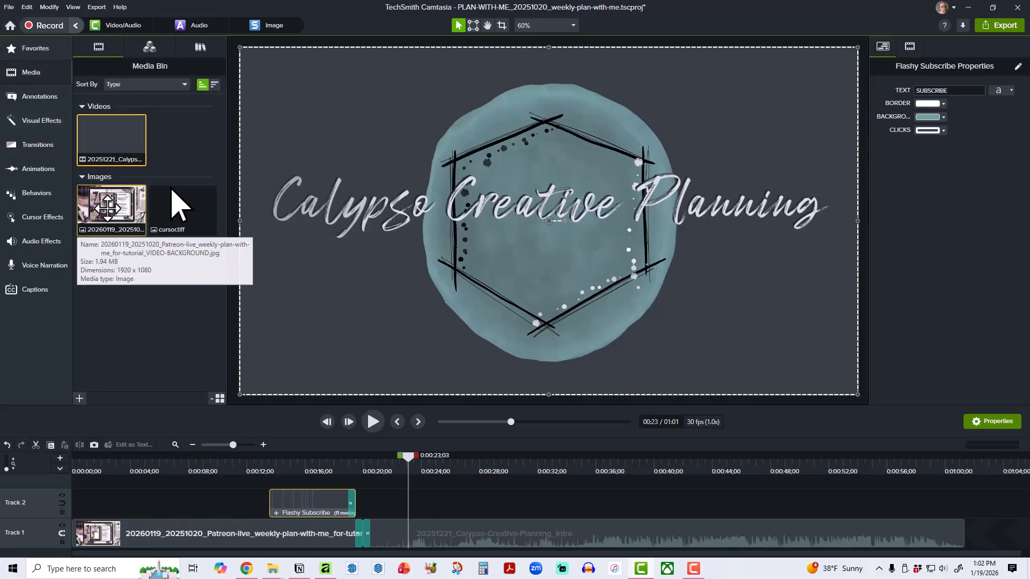
drag(106, 201, 968, 536)
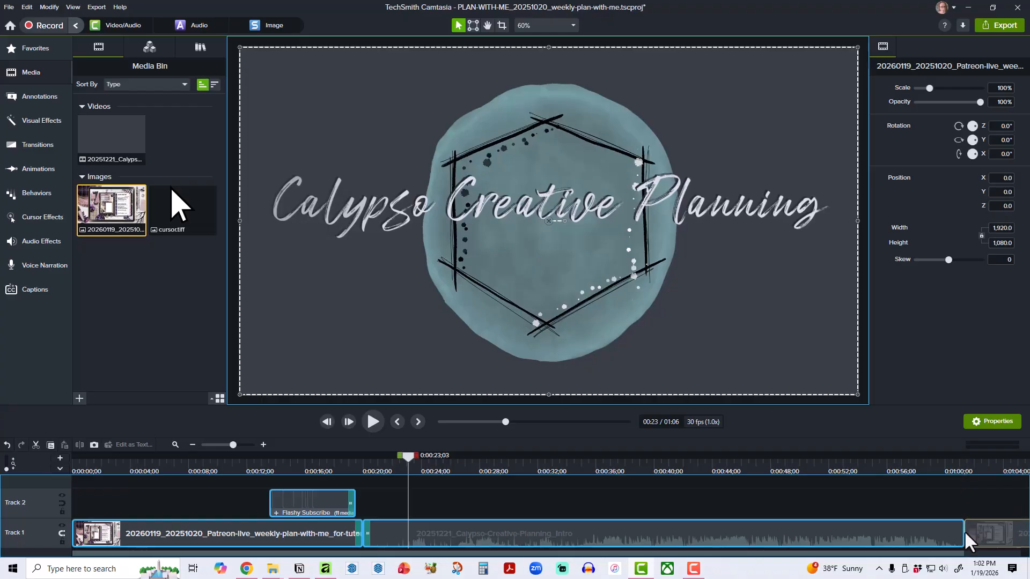
Extend the second background image clip to end at about 3:12, and move the playhead to 0:00:58;15 near the intro's end.
drag(354, 556, 574, 553)
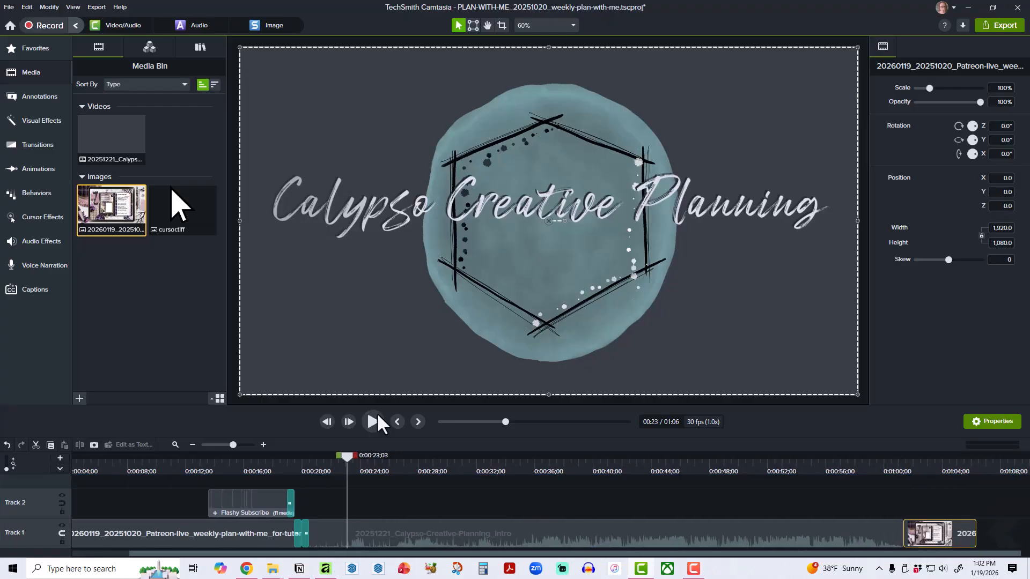
click(193, 444)
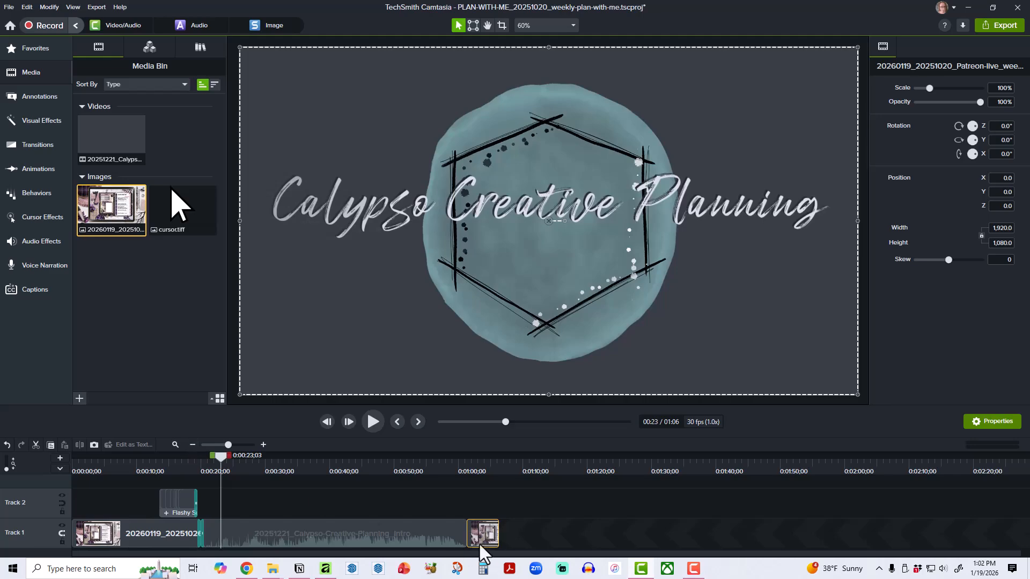
drag(498, 539, 937, 534)
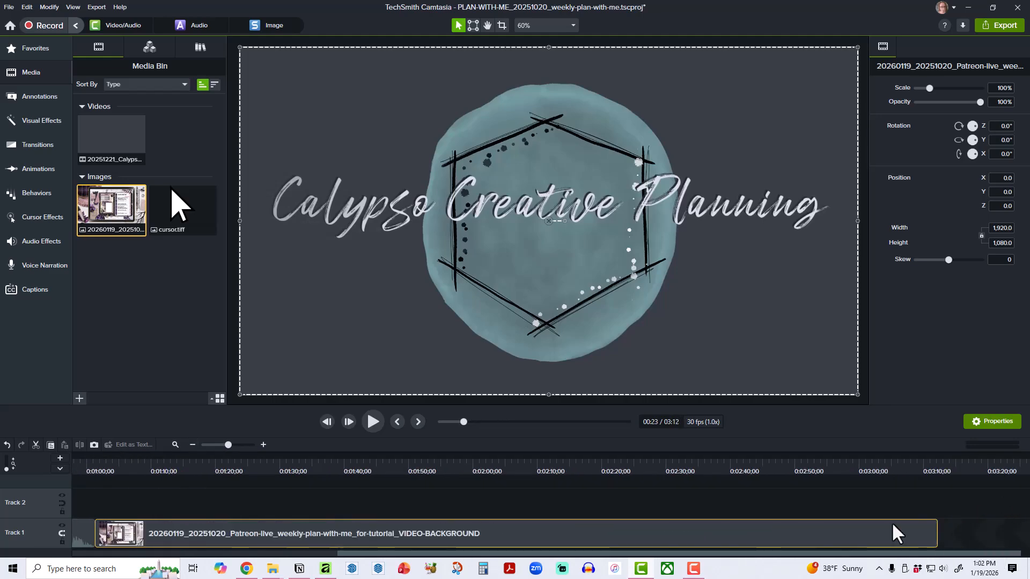
drag(544, 555, 470, 556)
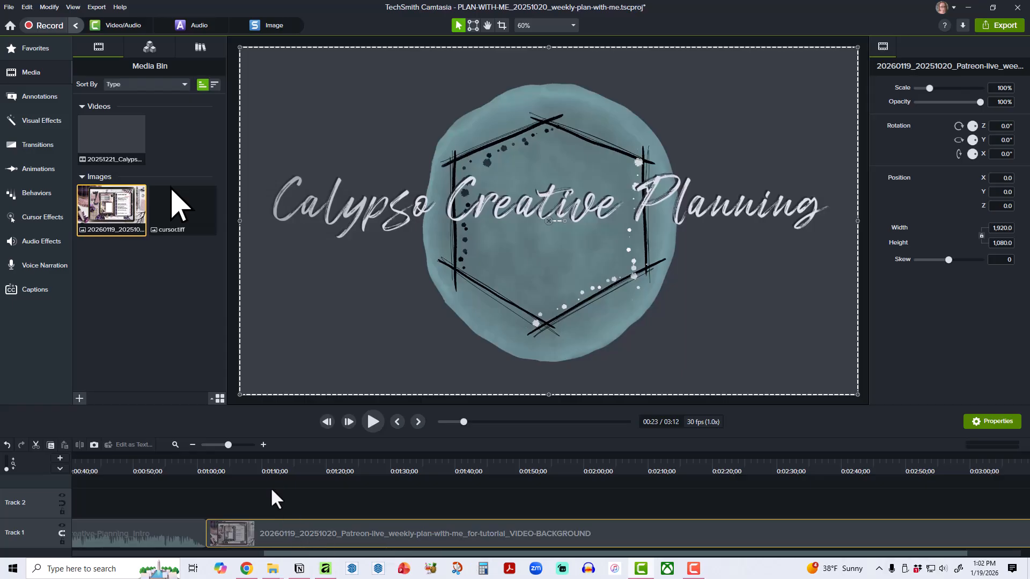
click(252, 464)
drag(255, 473, 189, 465)
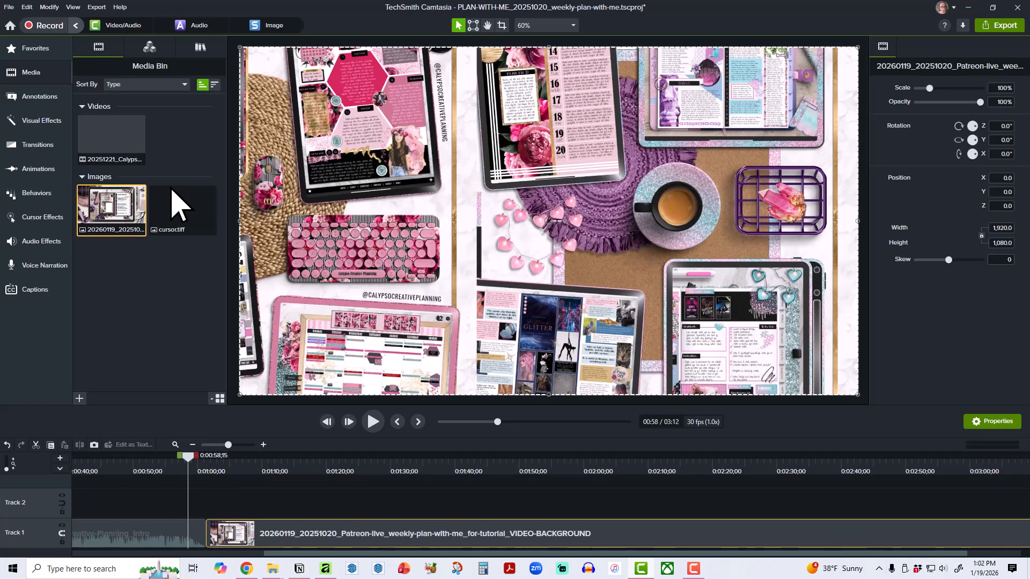
Add EDITED_20251020_Patreon-live_weekly-plan-with-me_for-tutorial.mp4 from File Explorer to Track 2, aligned with the start of the second background image.
drag(1029, 113, 898, 120)
scroll(838, 360, up, 2)
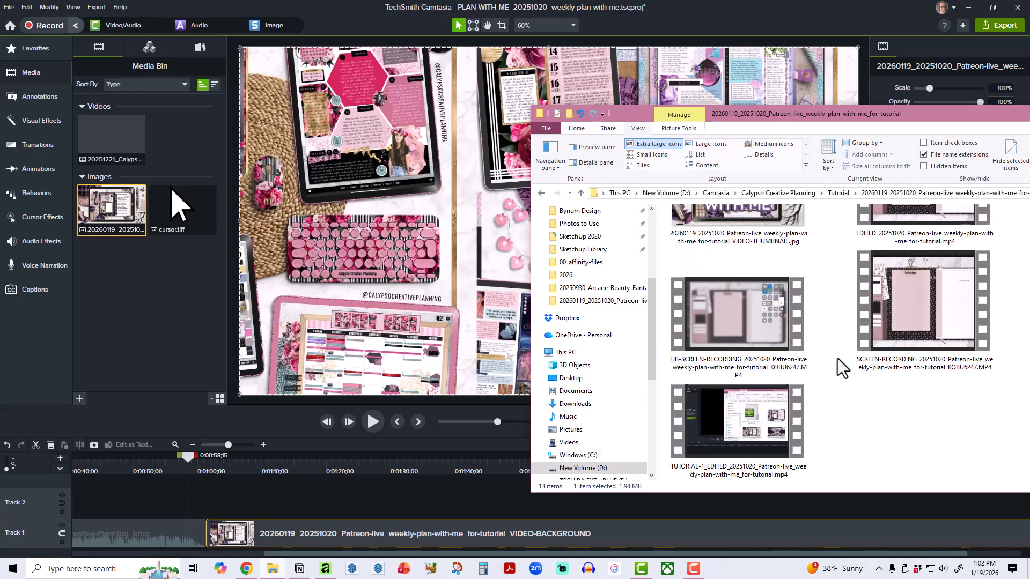
scroll(842, 367, up, 2)
scroll(868, 359, down, 2)
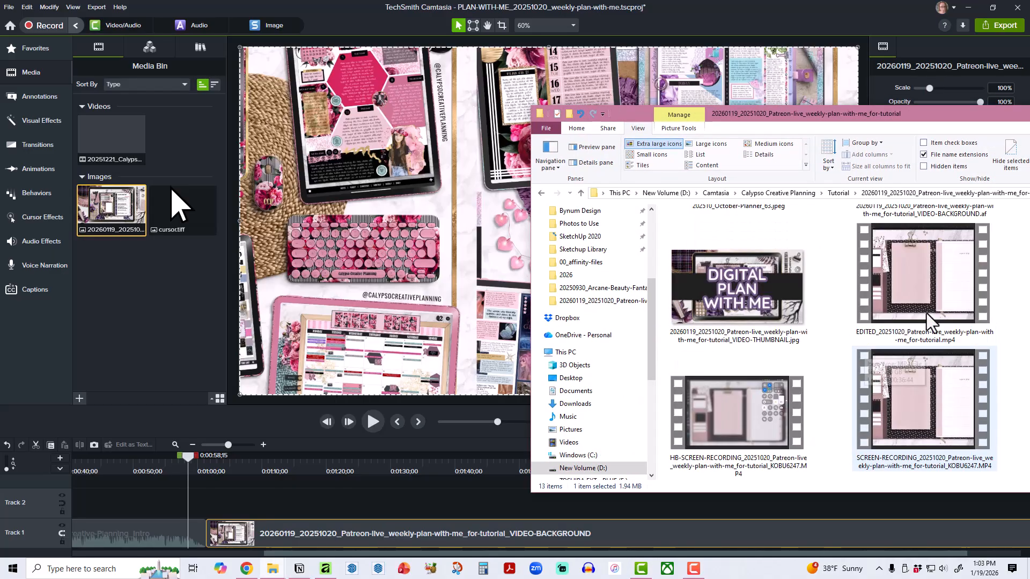
click(904, 290)
drag(899, 284, 375, 512)
drag(273, 506, 247, 505)
Scale the iPad recording down to about 85.4% at 0:01:16;18 so it fits inside the tablet frame of the background image.
click(273, 468)
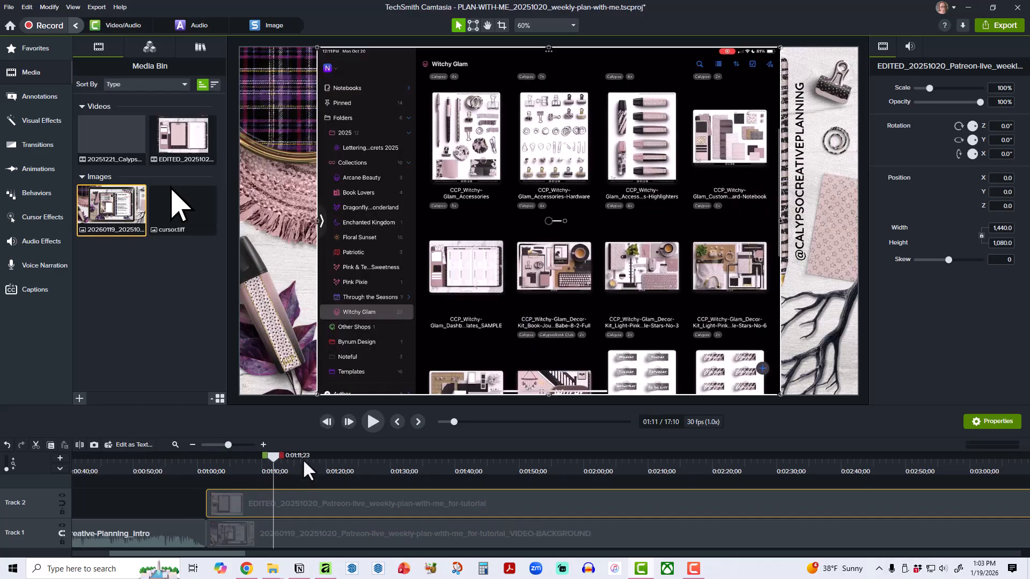
drag(272, 452, 303, 458)
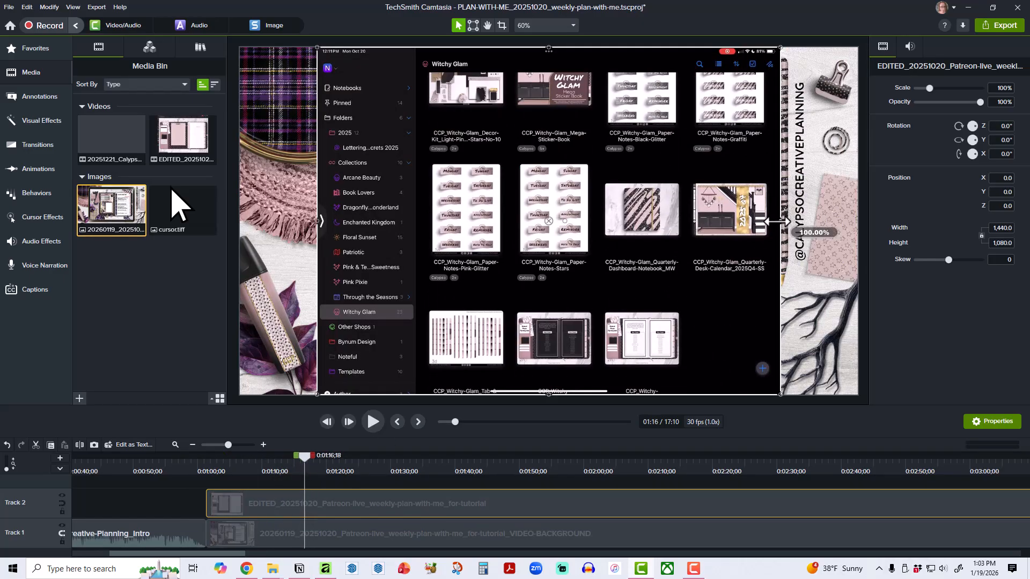
drag(780, 220, 746, 221)
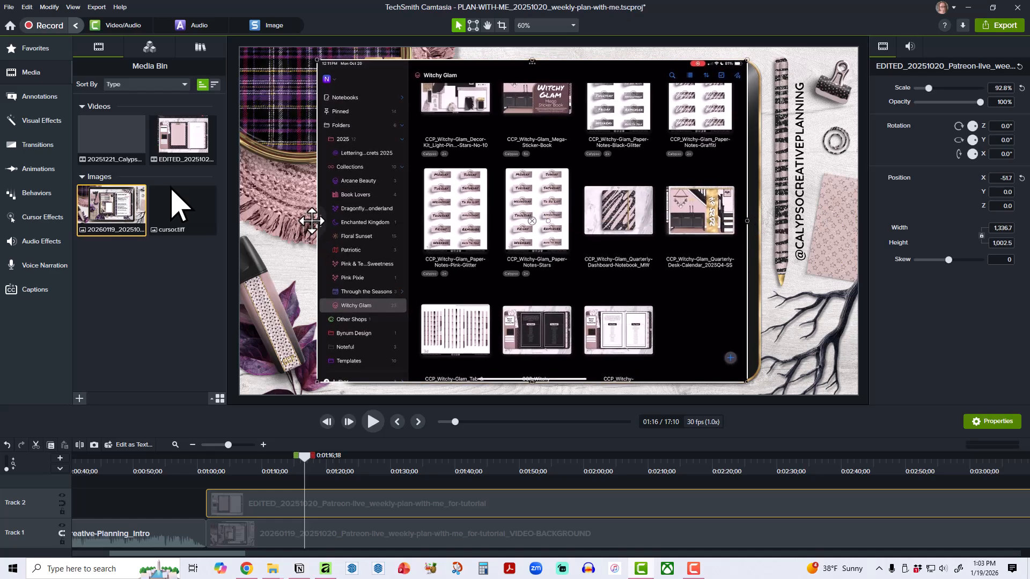
drag(321, 221, 352, 221)
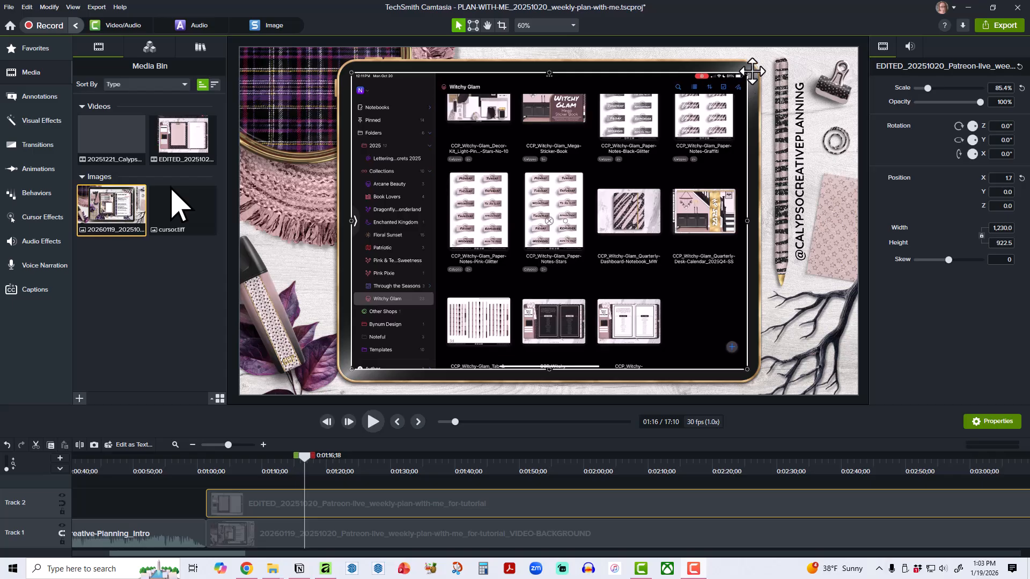
click(827, 224)
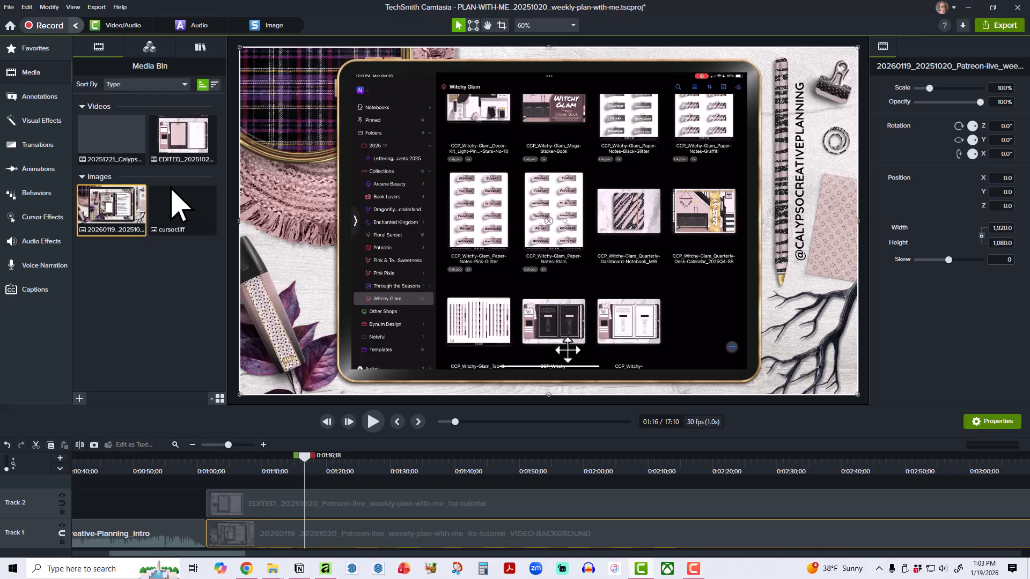
Import TABLET-SCREEN.png from the 20260119_20251020_Patreon-live_weekly-plan-with-me_for-tutorial folder into the project media, and make the timeline area taller.
key(alt+Tab)
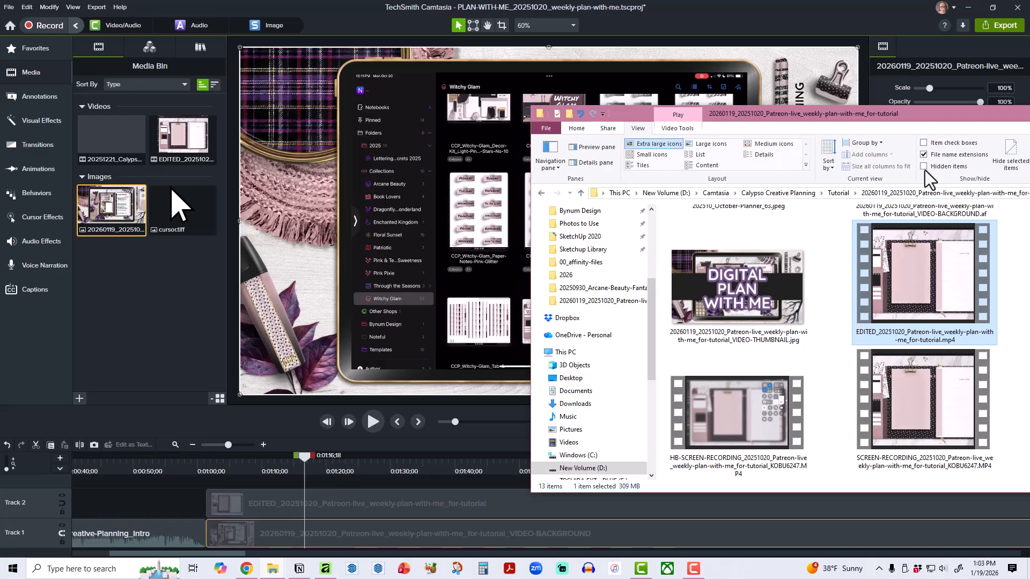
drag(906, 112, 574, 88)
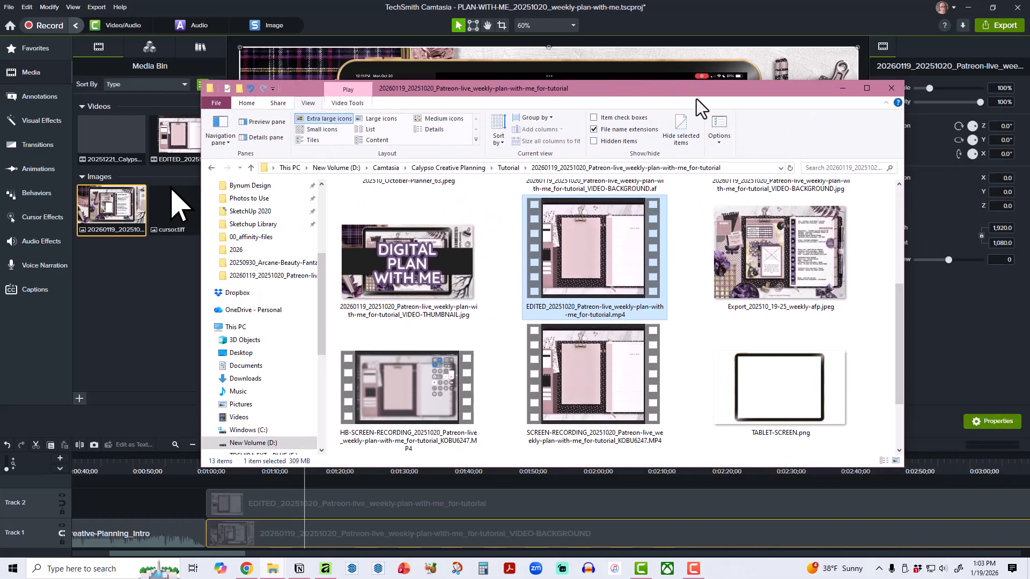
drag(696, 90, 1029, 129)
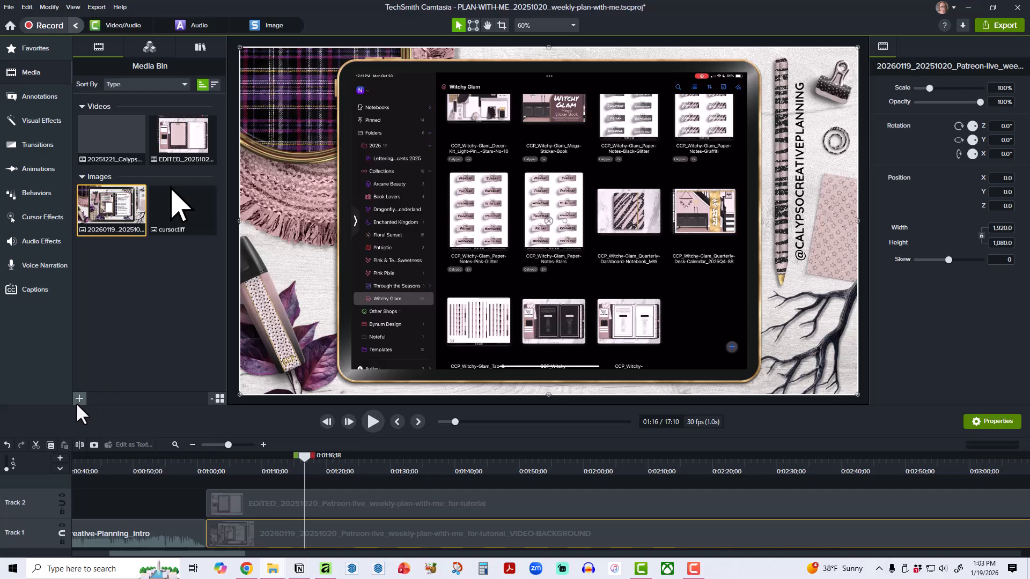
click(93, 375)
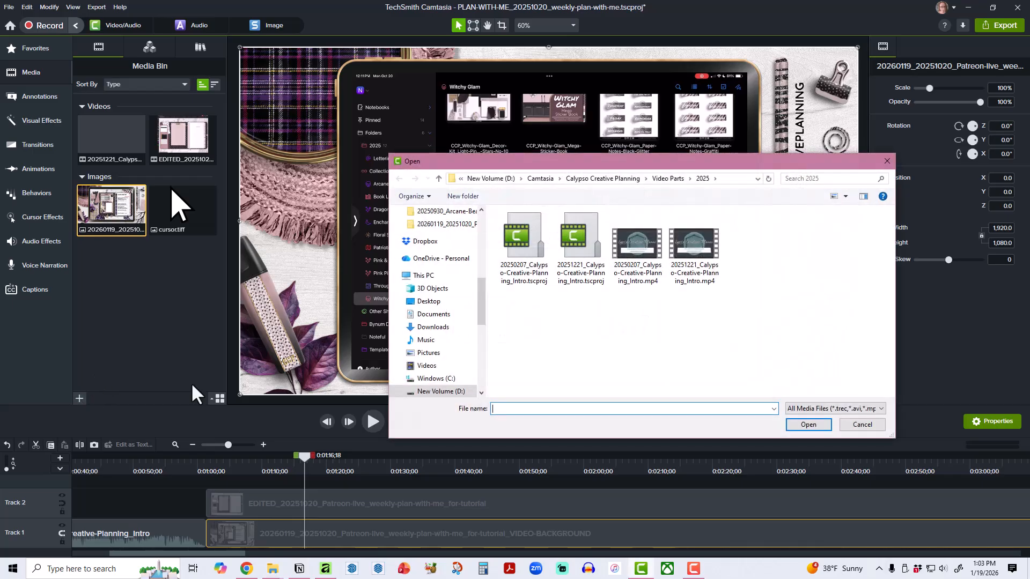
click(599, 178)
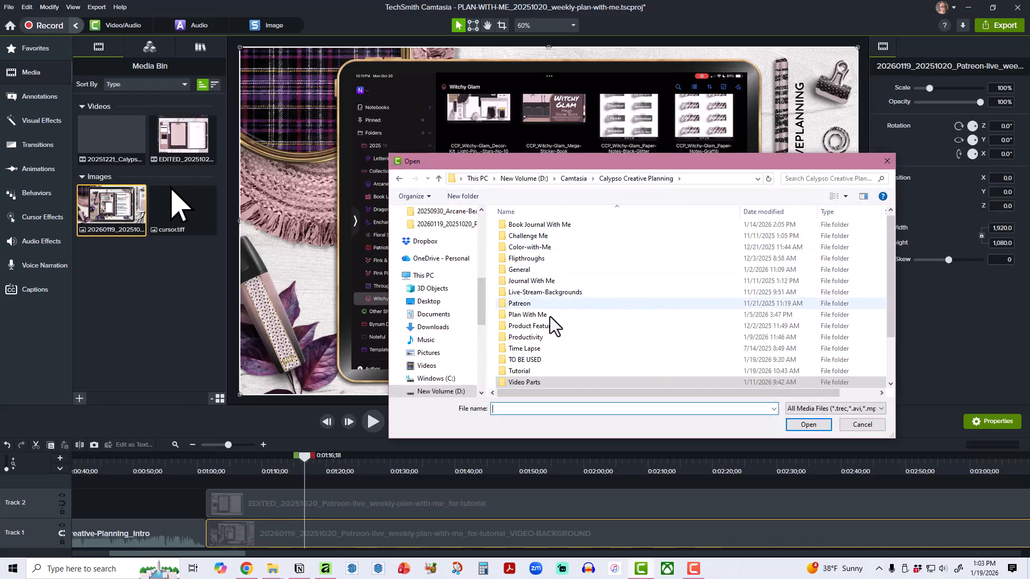
double_click(536, 369)
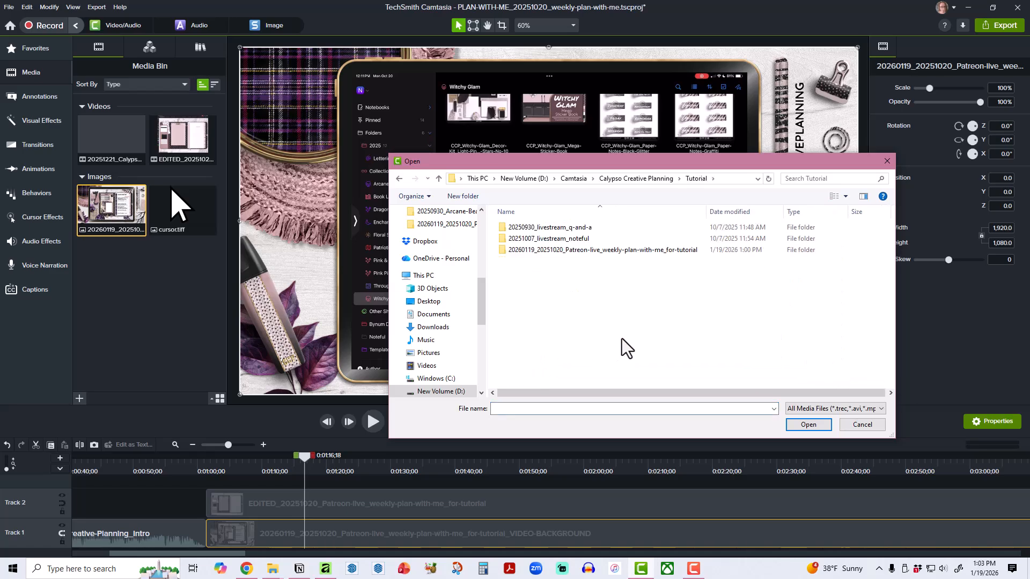
double_click(639, 252)
double_click(697, 340)
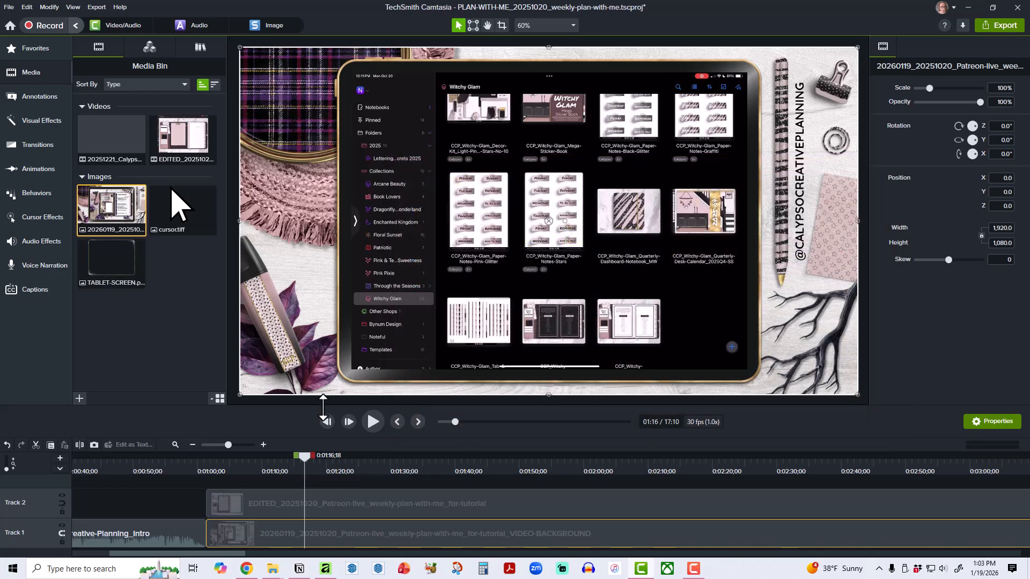
drag(322, 407, 319, 370)
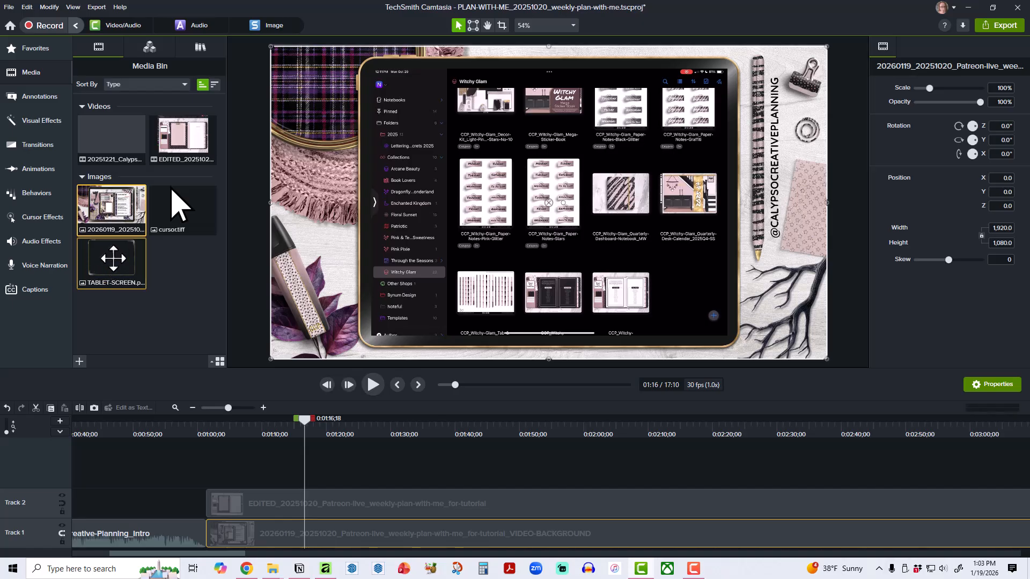
Place TABLET-SCREEN.png on Track 3 aligned with the iPad recording's start, and scale the recording to 85% to fit the tablet screen.
drag(103, 270, 405, 464)
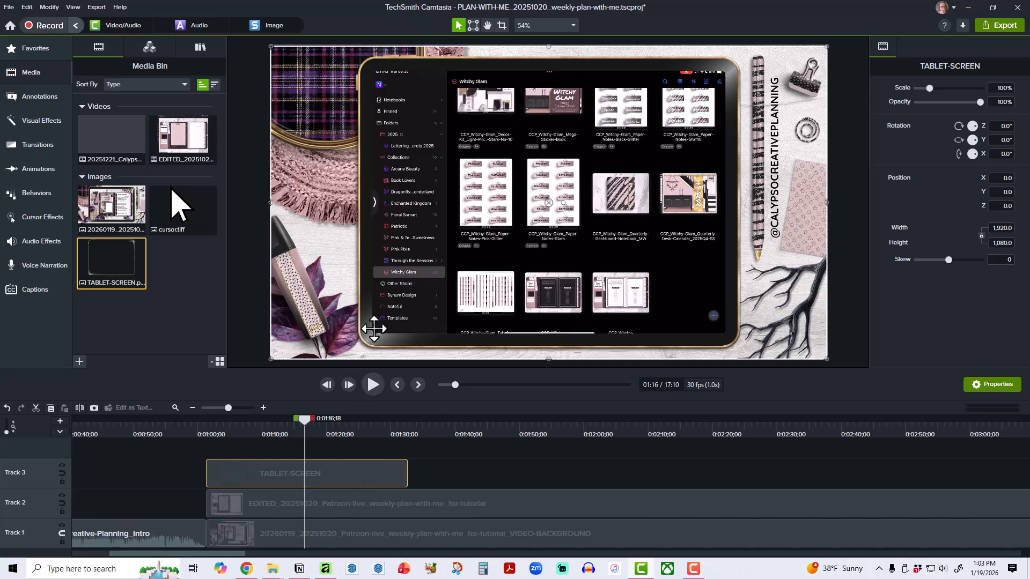
click(452, 508)
scroll(370, 61, up, 3)
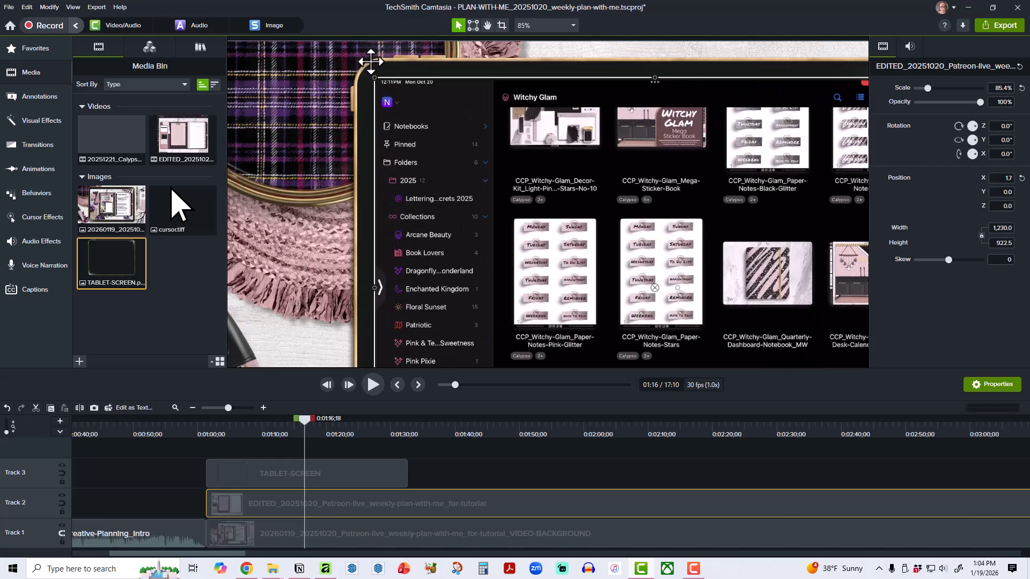
scroll(369, 67, up, 5)
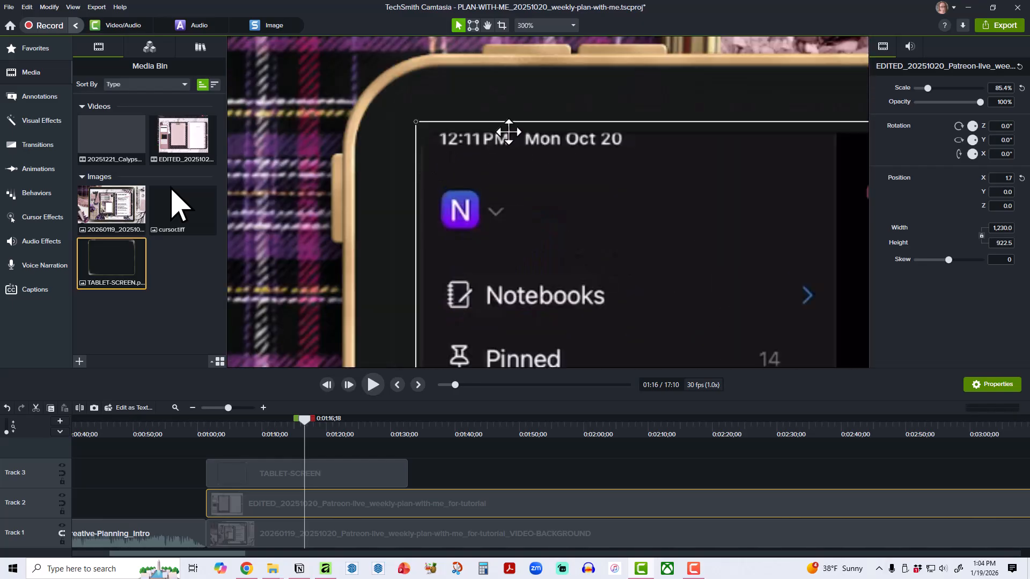
drag(416, 122, 415, 122)
scroll(333, 156, down, 3)
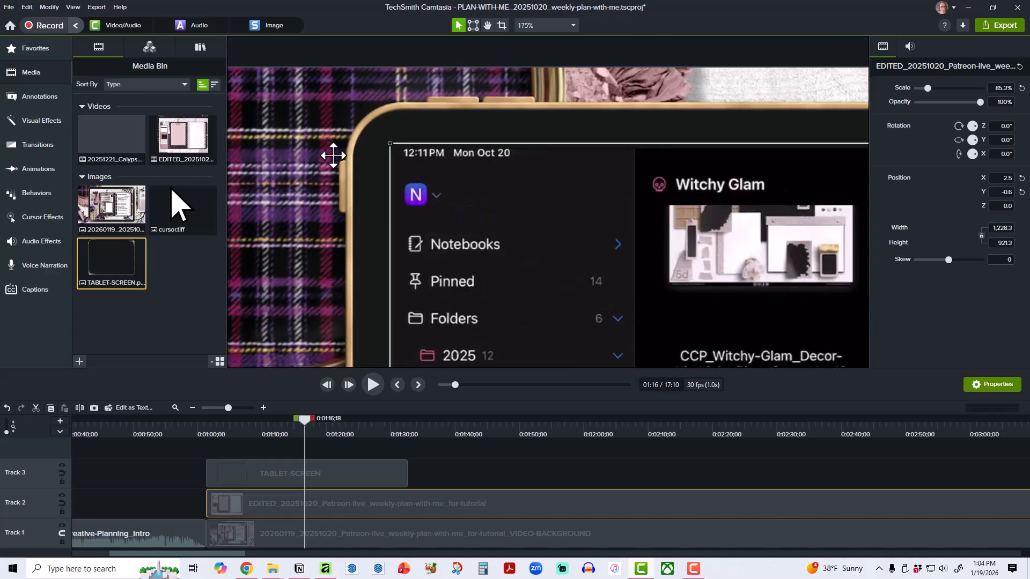
scroll(333, 156, down, 5)
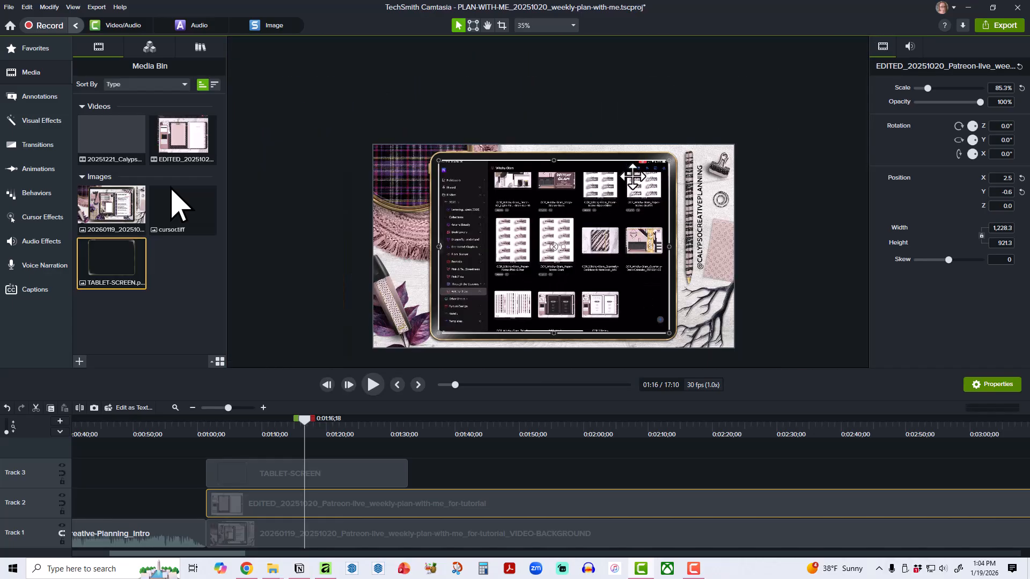
scroll(633, 177, up, 8)
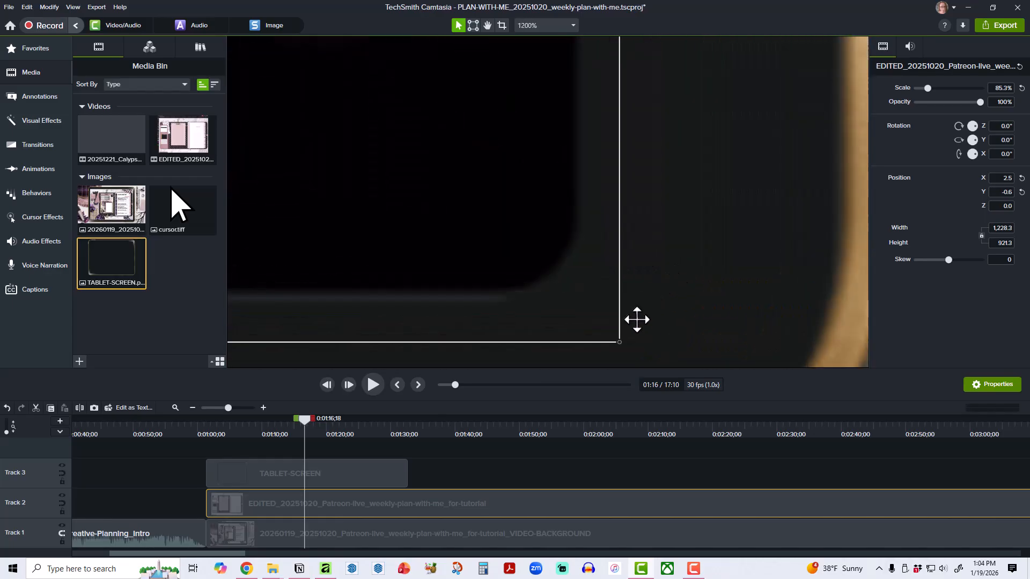
drag(618, 341, 586, 305)
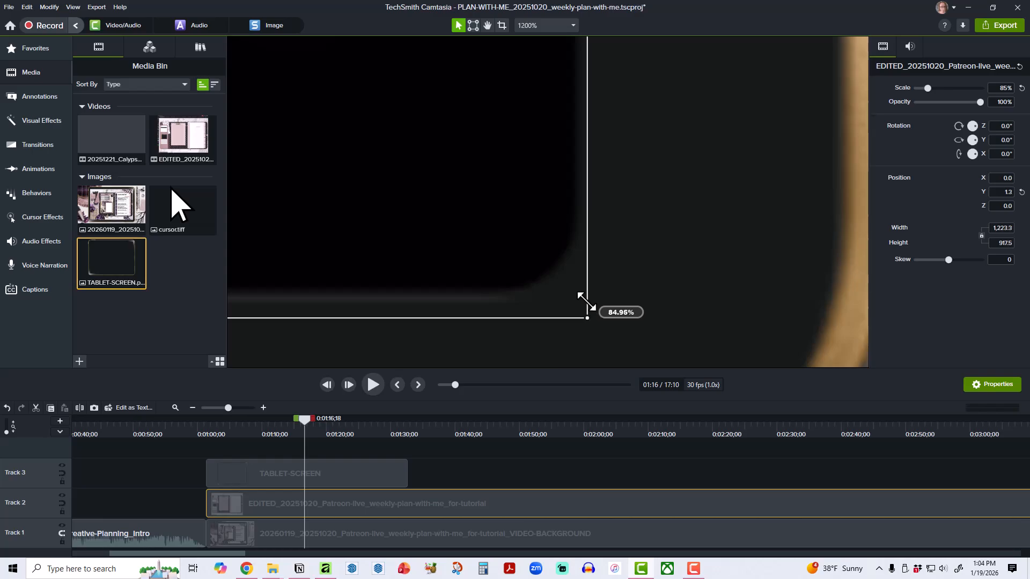
scroll(692, 282, down, 5)
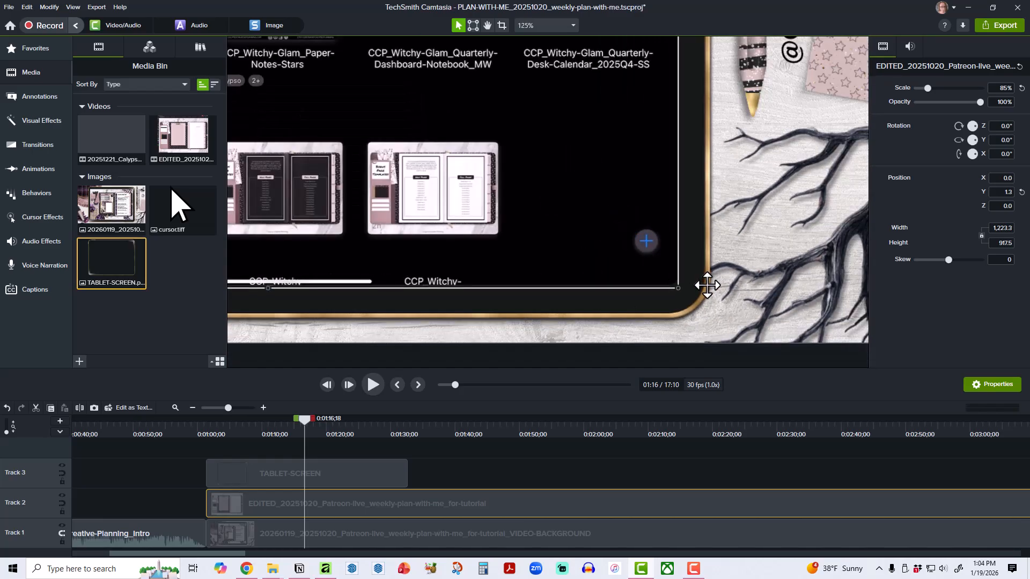
scroll(706, 285, down, 4)
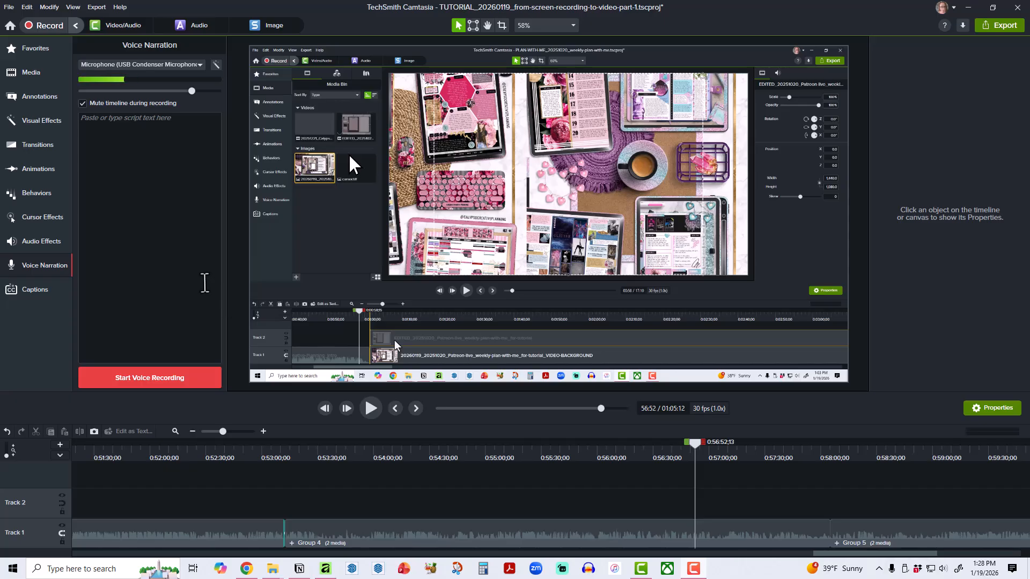
Switch to the tutorial project and scrub its timeline through 0:57:08;17 and 0:57:48;18 to review the recorded tablet overlay edits.
click(38, 72)
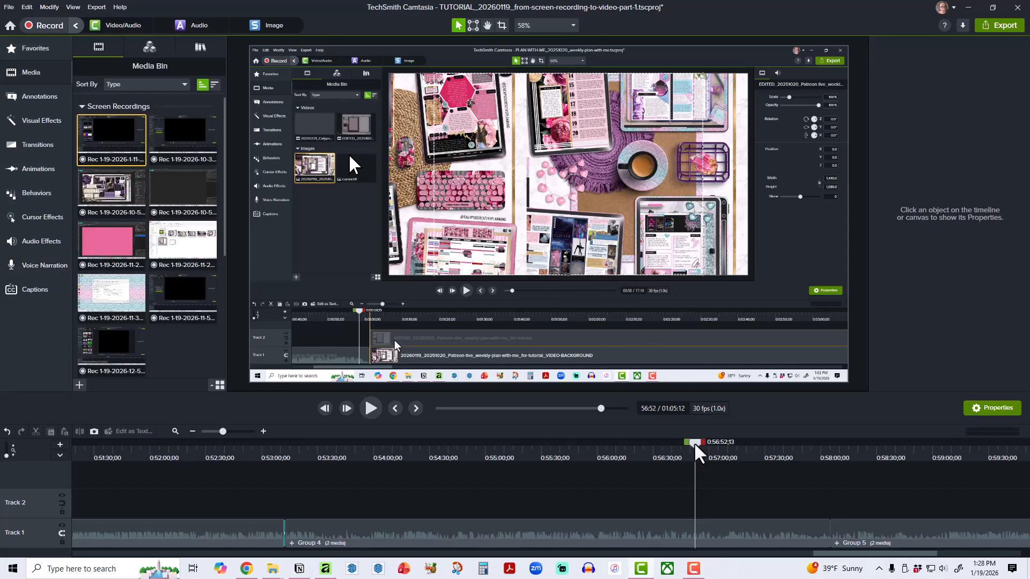
drag(695, 449, 728, 453)
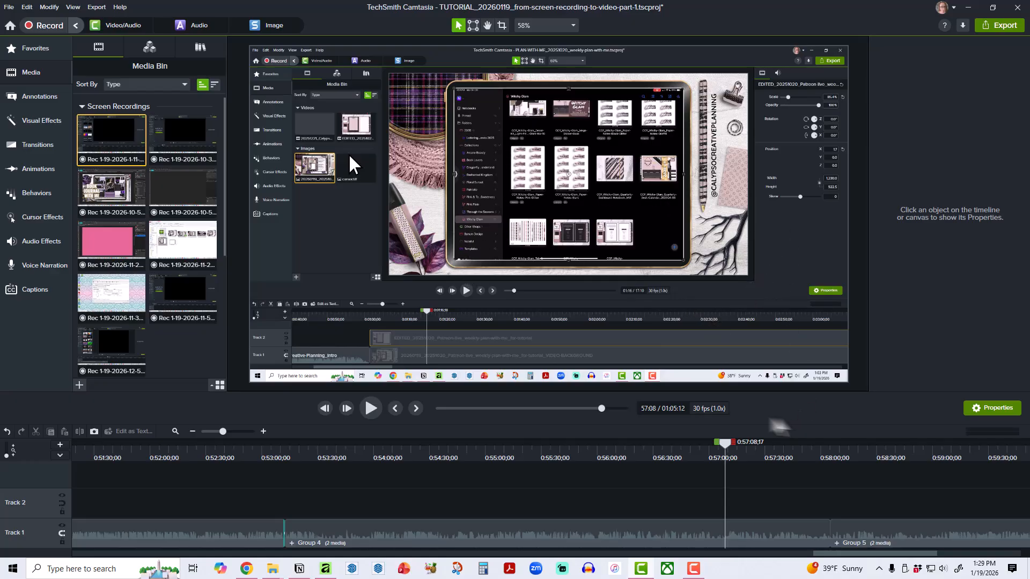
drag(728, 450, 800, 452)
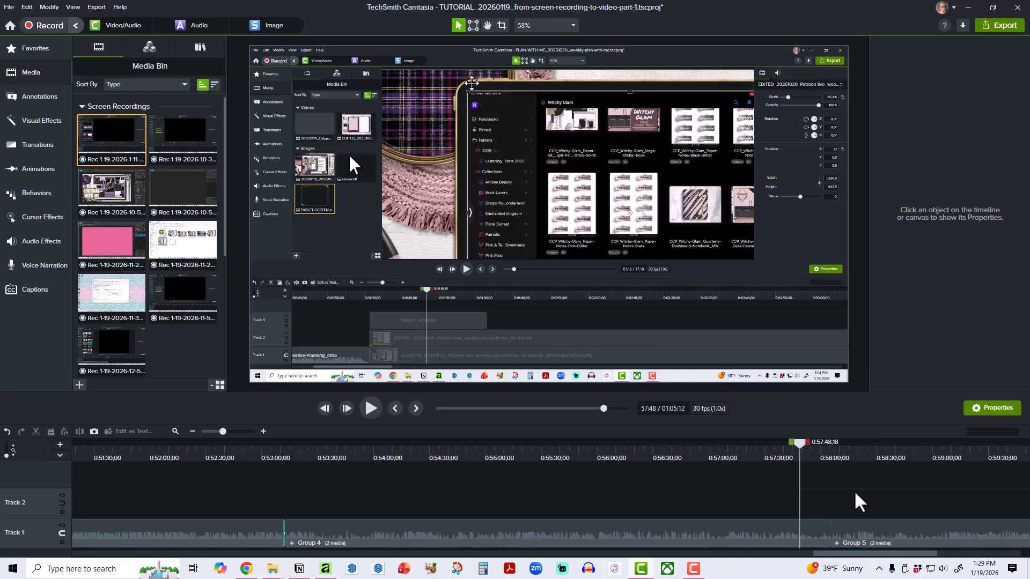
click(743, 531)
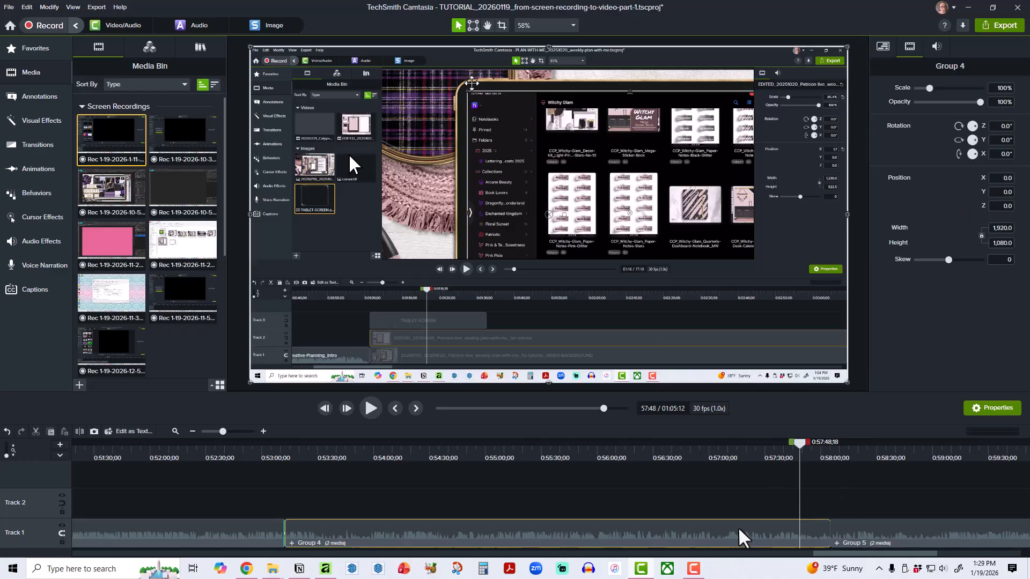
right_click(742, 532)
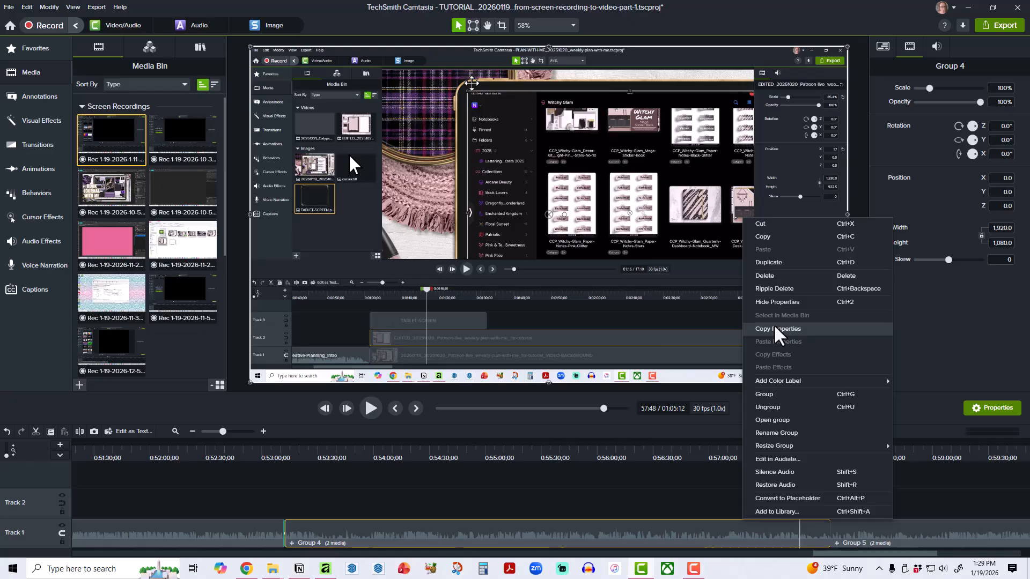
click(973, 506)
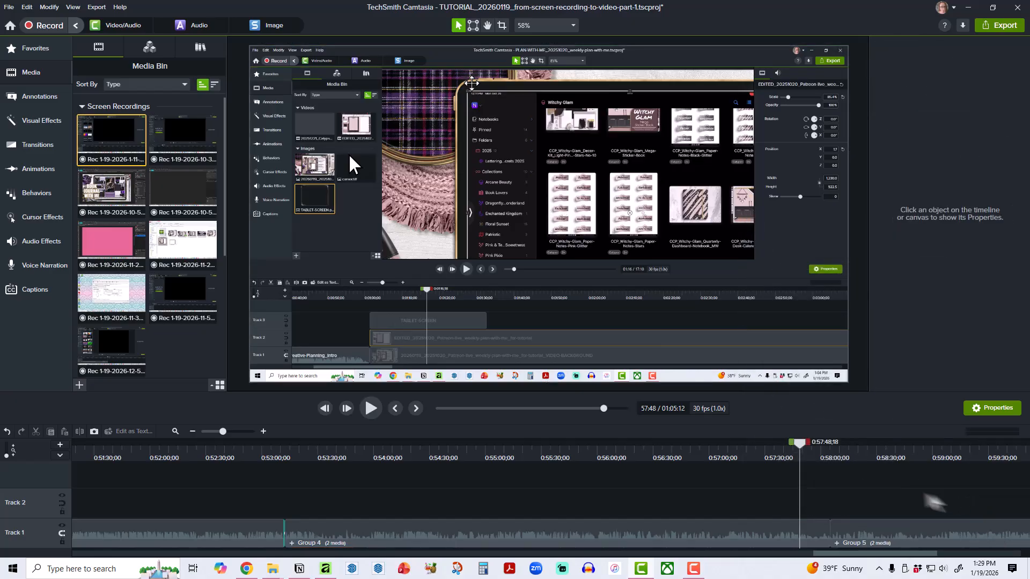
drag(803, 453, 827, 454)
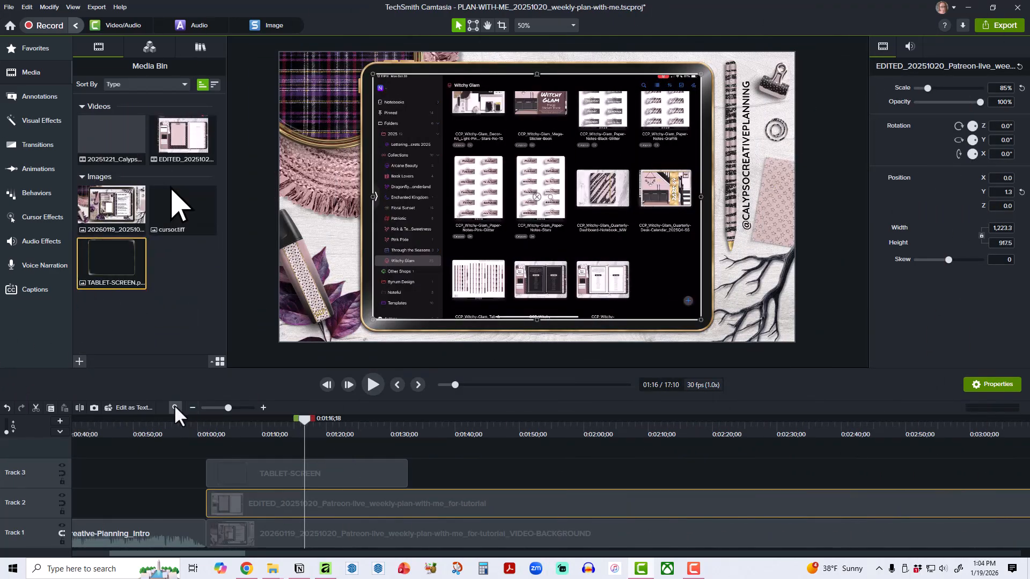
Extend the Track 1 background image and the TABLET-SCREEN overlay to the end of the iPad recording, checking the frame at 0:16:48;10.
click(174, 404)
drag(229, 533, 922, 530)
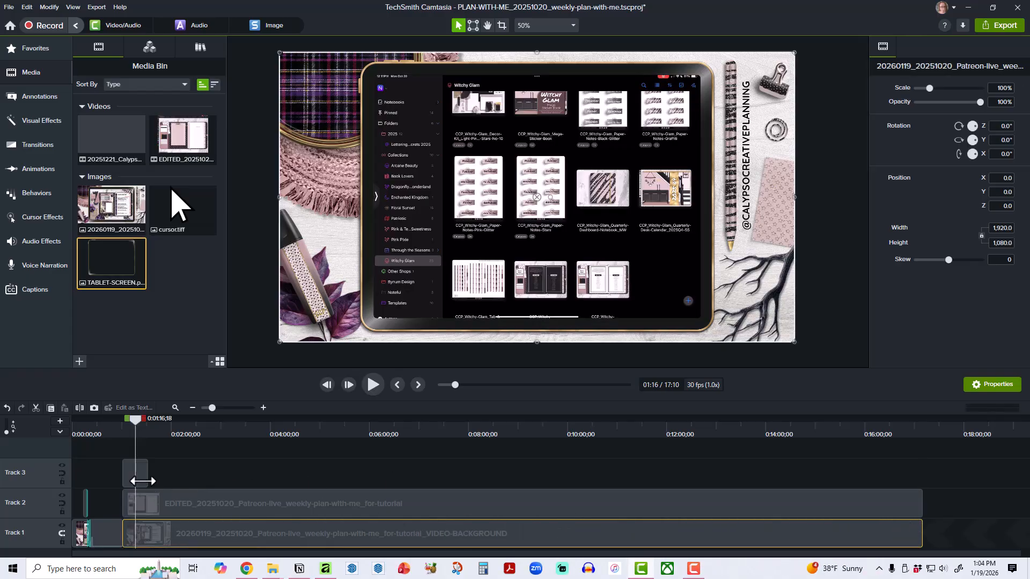
drag(146, 480, 921, 481)
drag(117, 420, 904, 463)
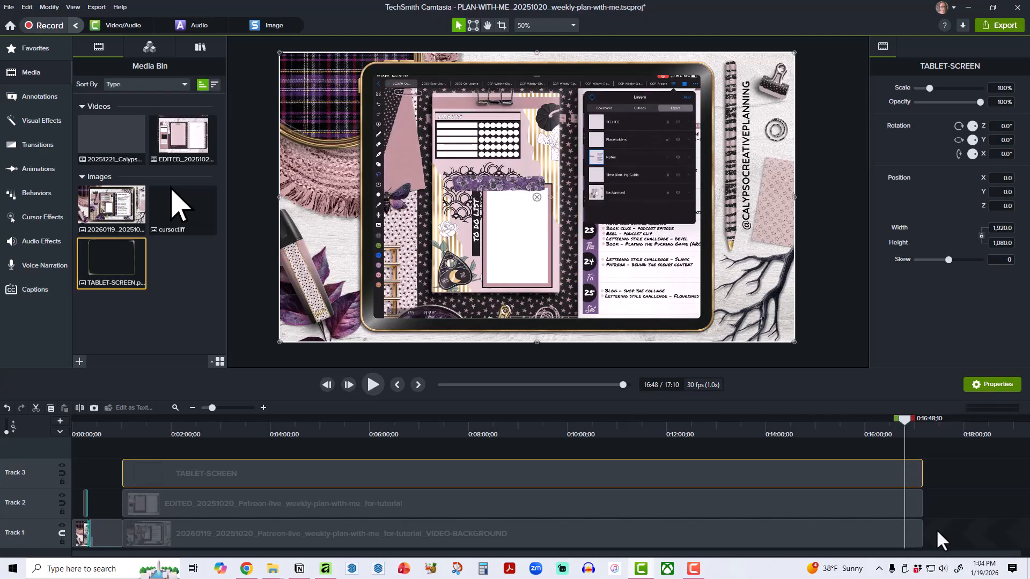
Group the TABLET-SCREEN overlay, the iPad recording and the background image clip together.
drag(936, 531, 861, 462)
right_click(861, 468)
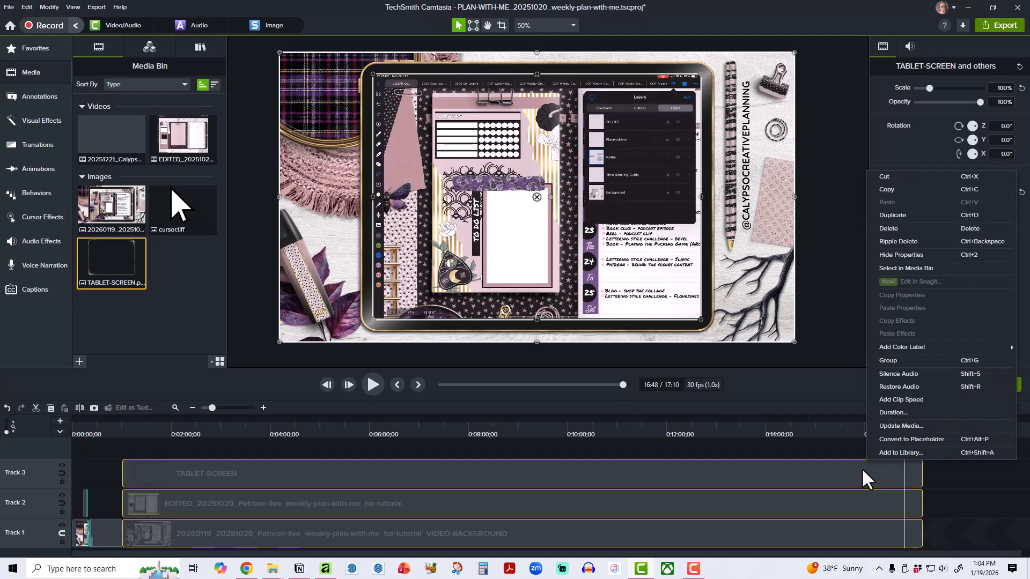
click(900, 360)
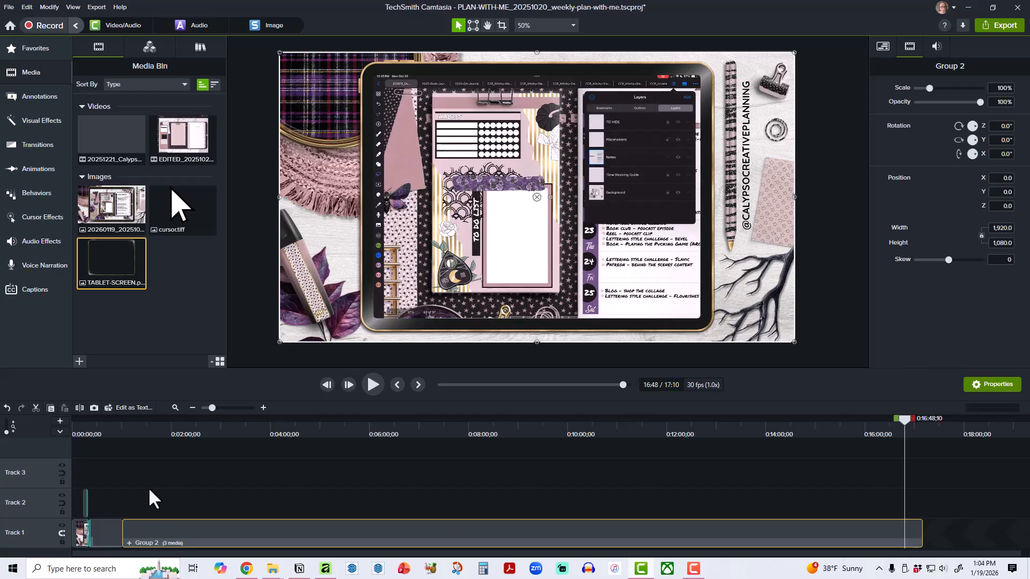
Add an Angled Line Wipe transition on Track 1 between the intro clip and the grouped recording.
click(112, 430)
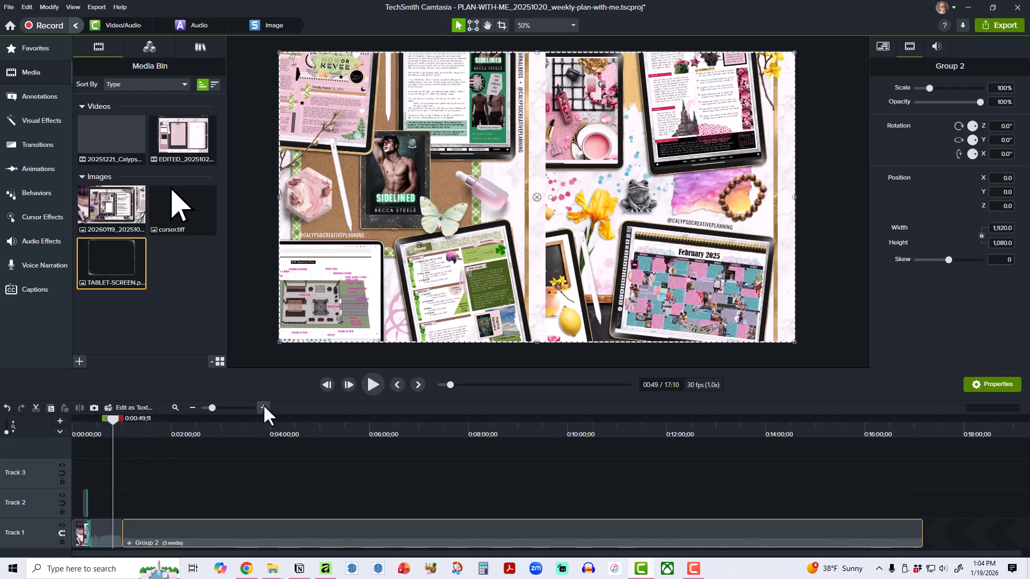
click(264, 407)
click(264, 407)
click(263, 407)
click(263, 407)
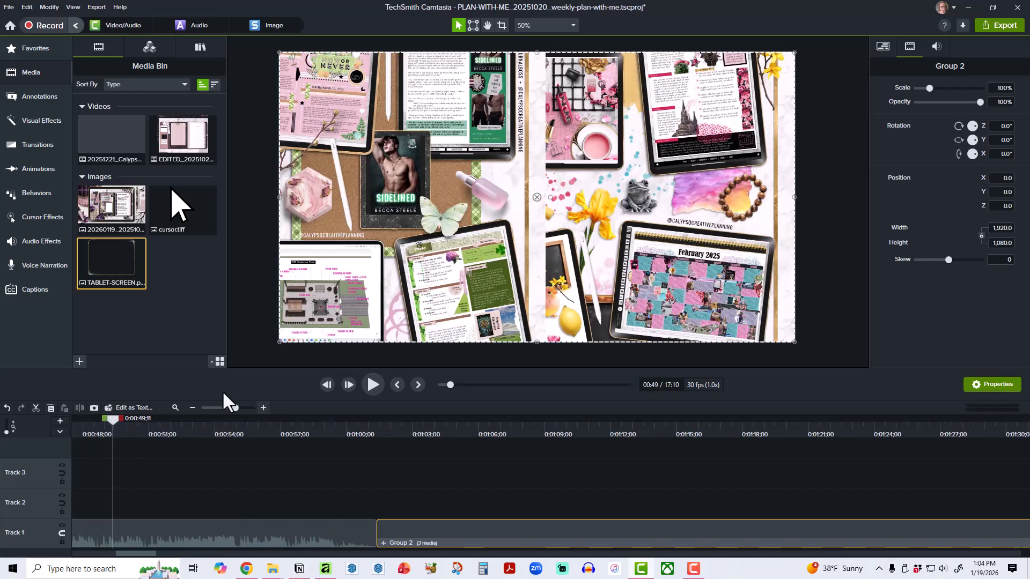
click(27, 49)
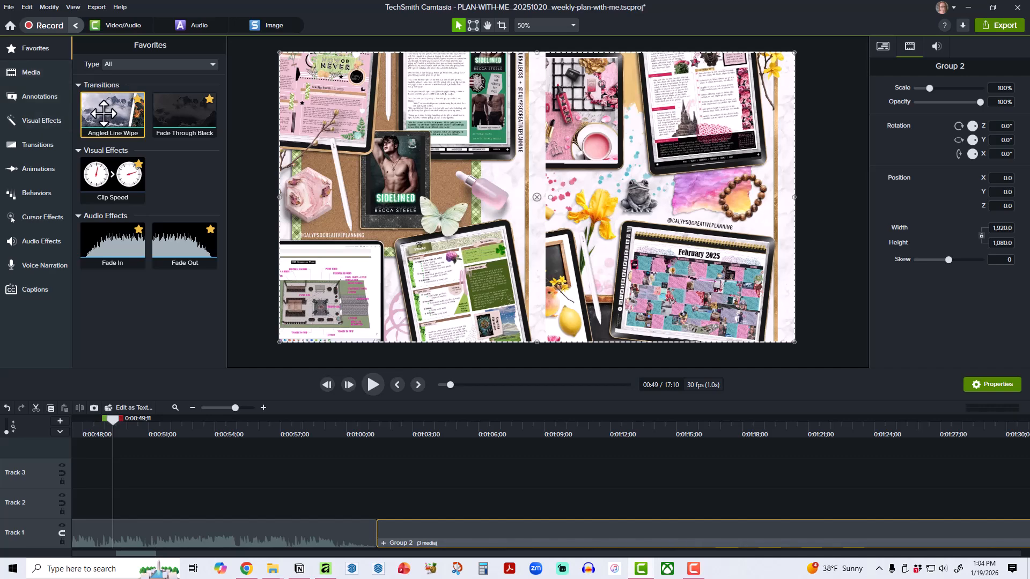
drag(113, 110, 376, 533)
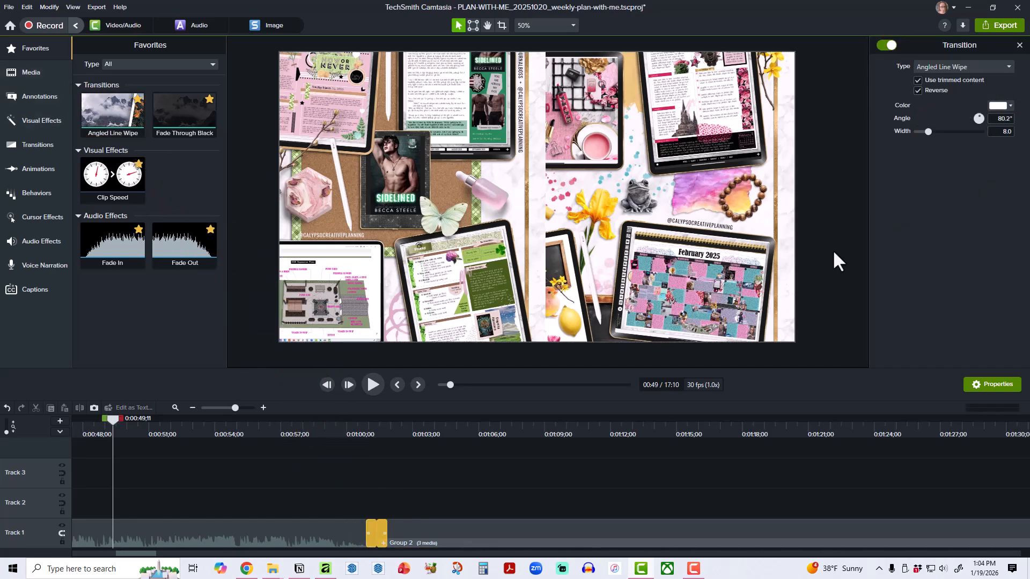
Add the Photo & CCP Info (8-21) library asset to Track 1 directly after the grouped recording at the project's end.
click(421, 385)
click(420, 385)
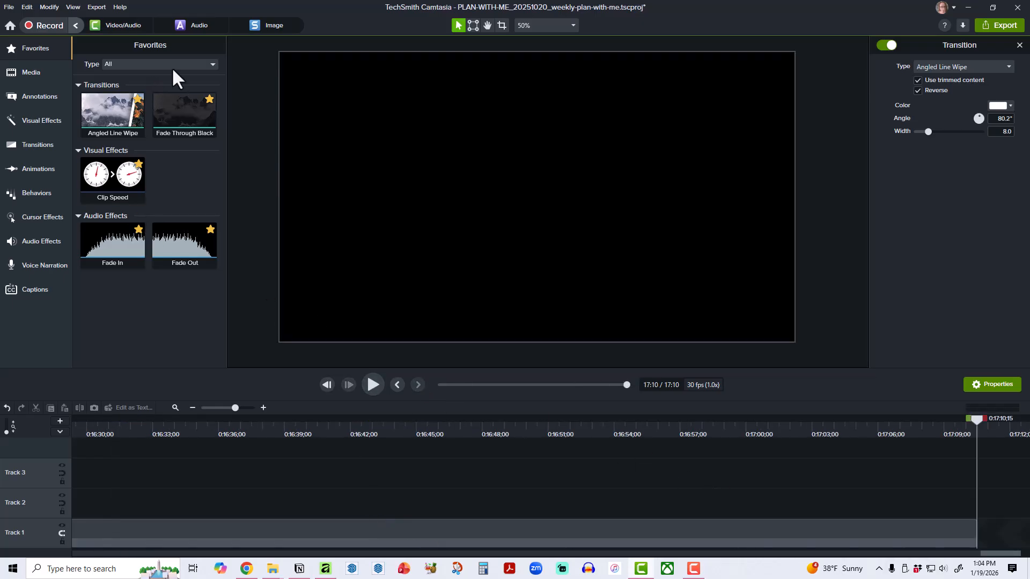
click(49, 70)
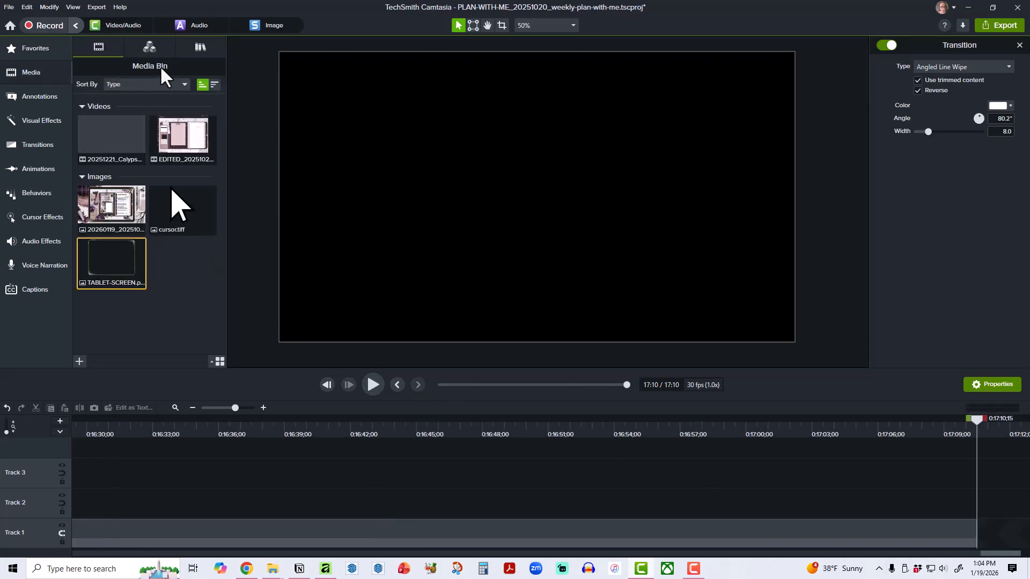
click(199, 47)
drag(130, 145, 993, 501)
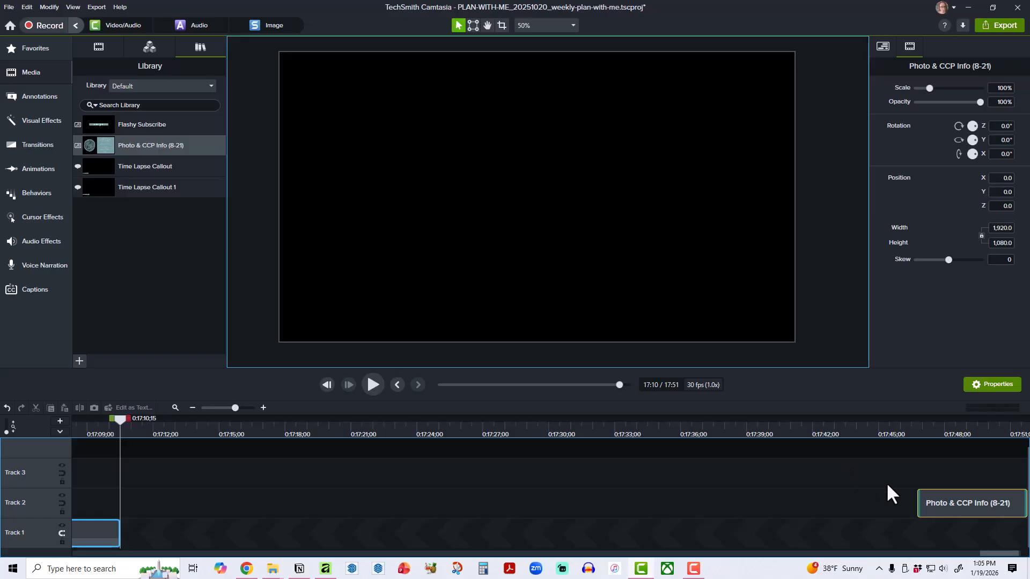
drag(917, 502, 910, 533)
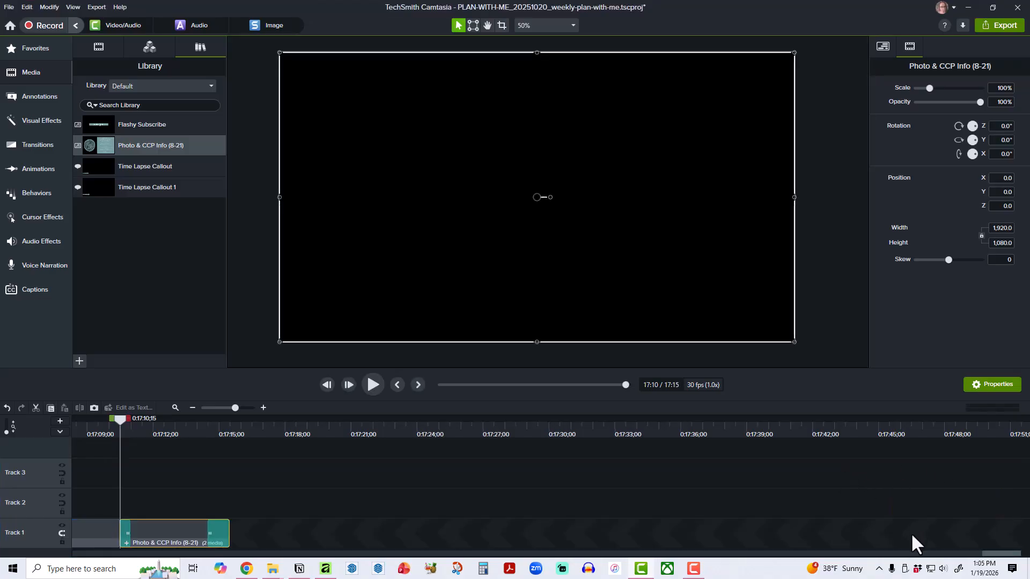
Replace the Photo & CCP Info clip's opening transition with a reversed Angled Line Wipe joining it to the grouped recording.
click(124, 530)
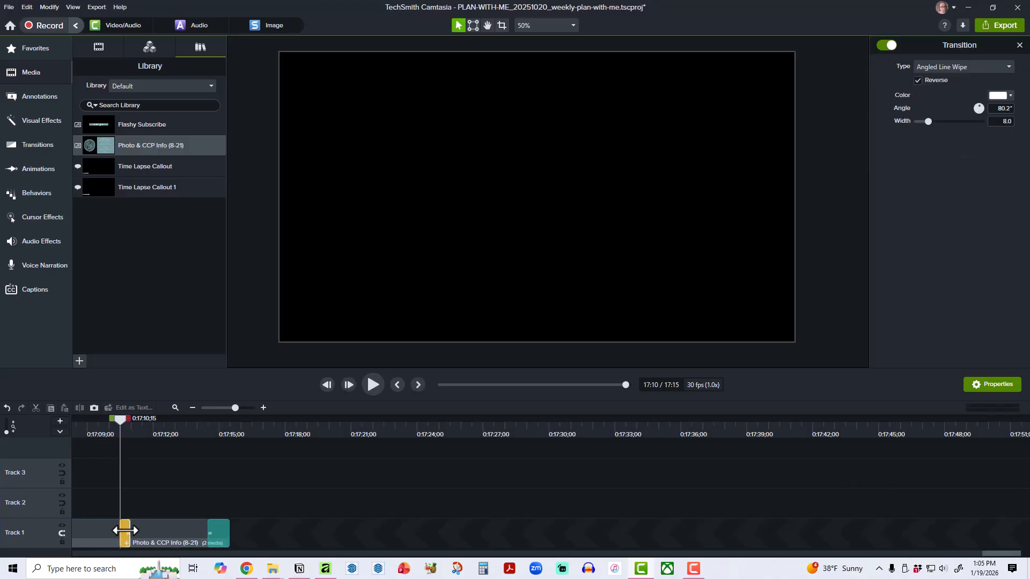
key(Delete)
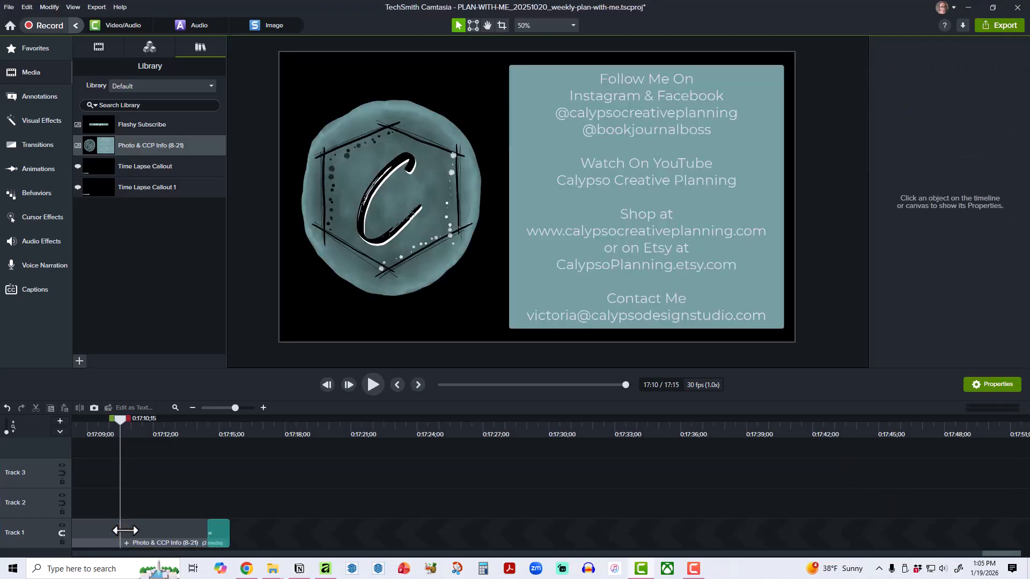
click(39, 48)
drag(112, 113, 110, 527)
click(113, 527)
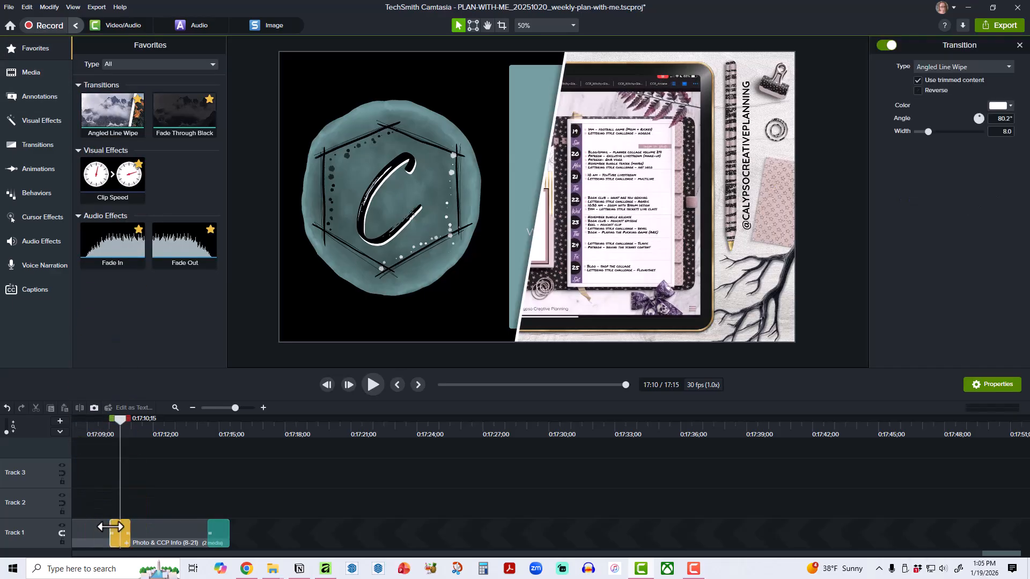
click(917, 90)
mouse_move(115, 420)
mouse_down()
mouse_move(98, 419)
mouse_move(139, 420)
mouse_move(101, 421)
mouse_up()
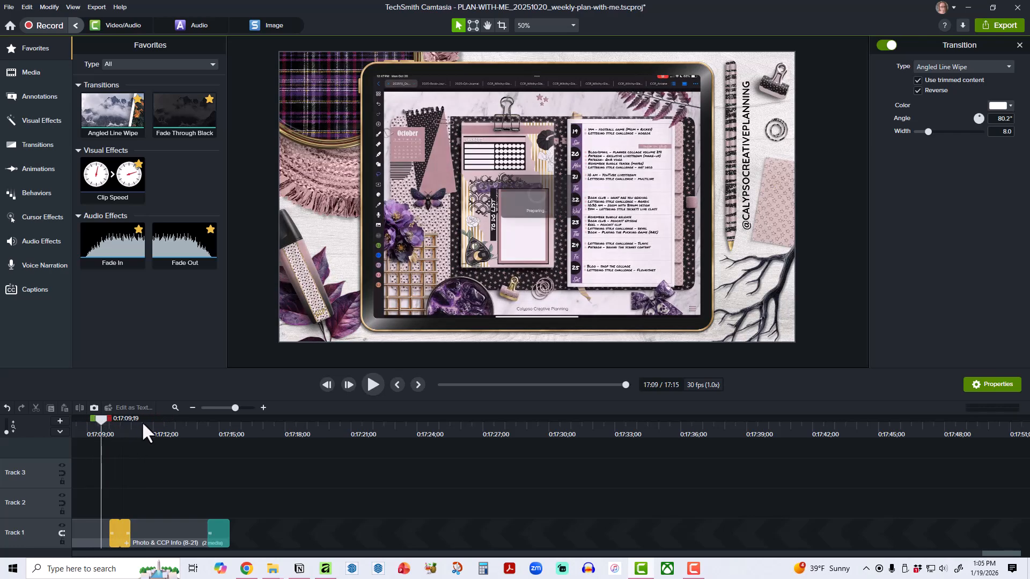
Return the playhead to the start of the project and open the voice narration tool, with the opening clips enlarged on the timeline.
click(175, 408)
click(340, 451)
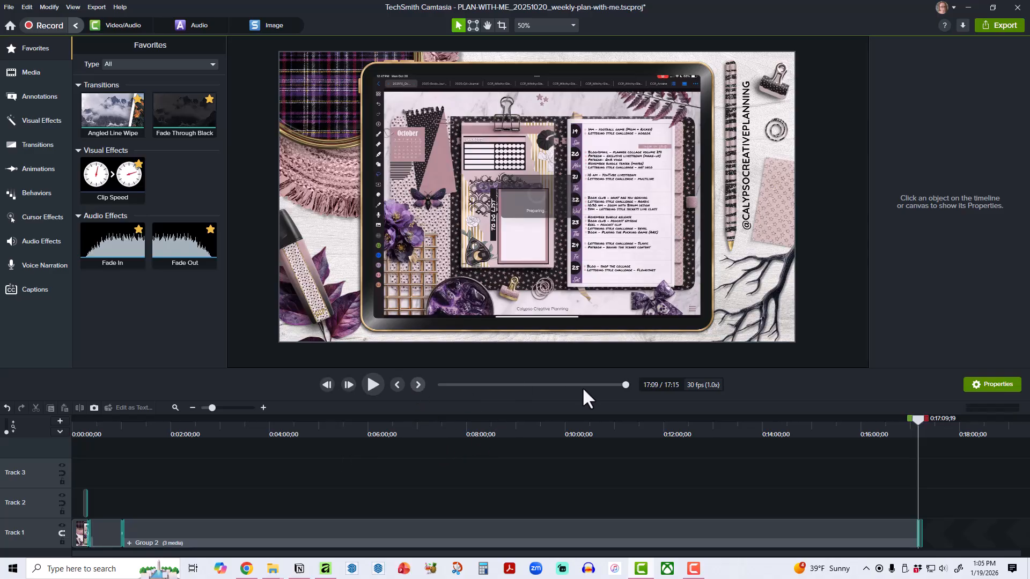
drag(624, 384, 397, 394)
click(22, 263)
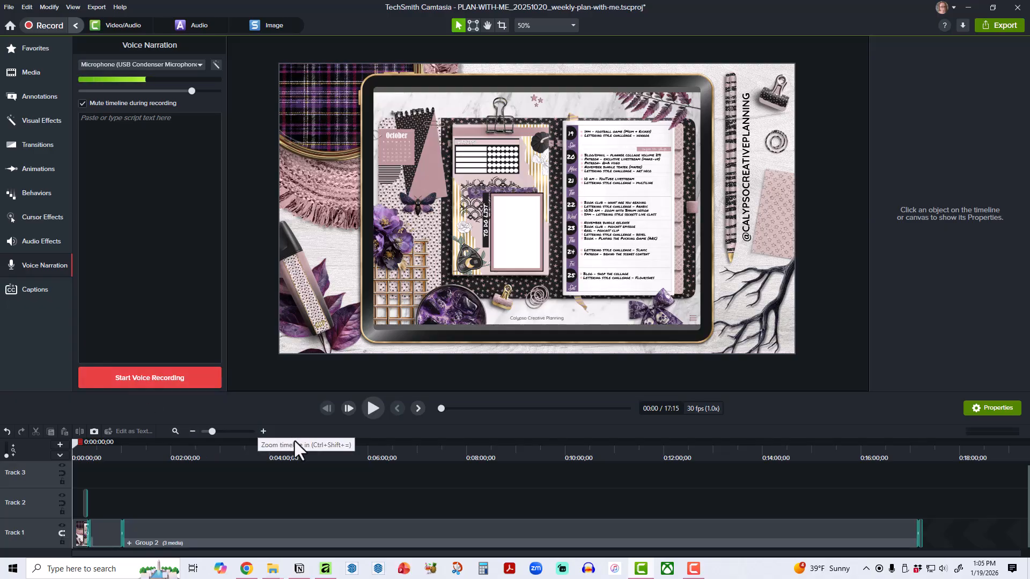
click(263, 431)
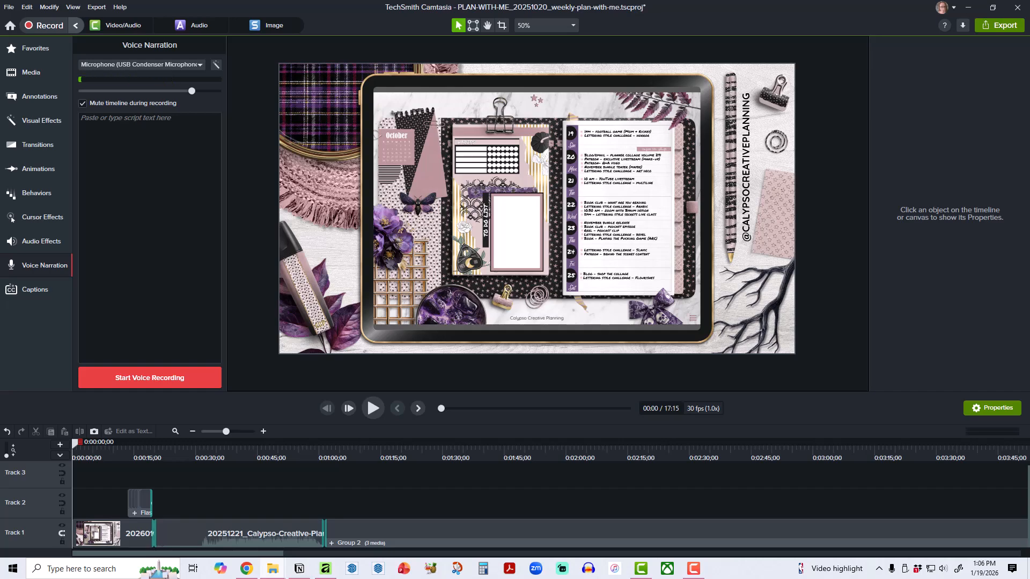
Add the 01 Avatar audio file to Track 2, aligned with the start of the grouped recording.
drag(792, 342, 370, 513)
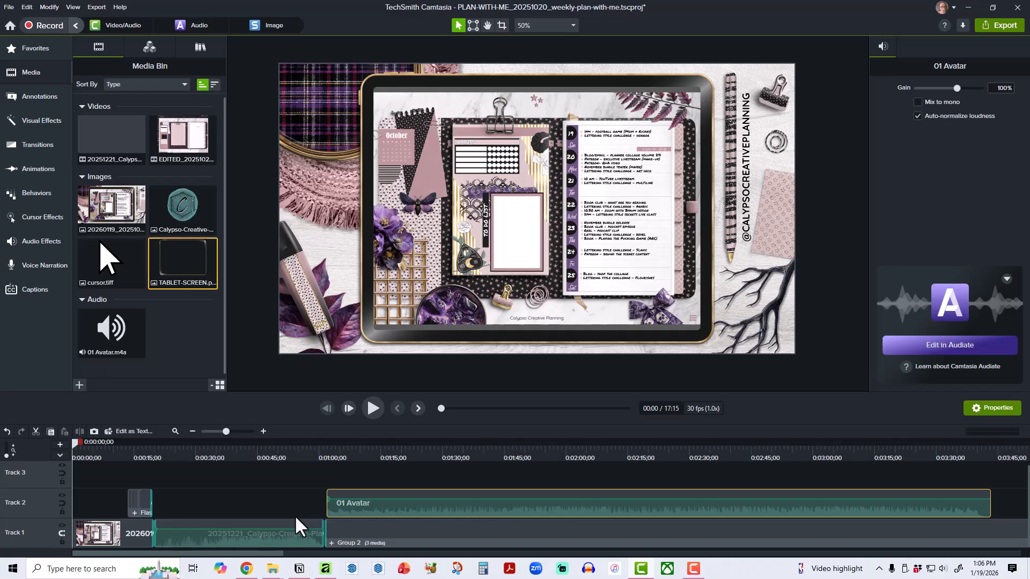
click(263, 431)
click(658, 457)
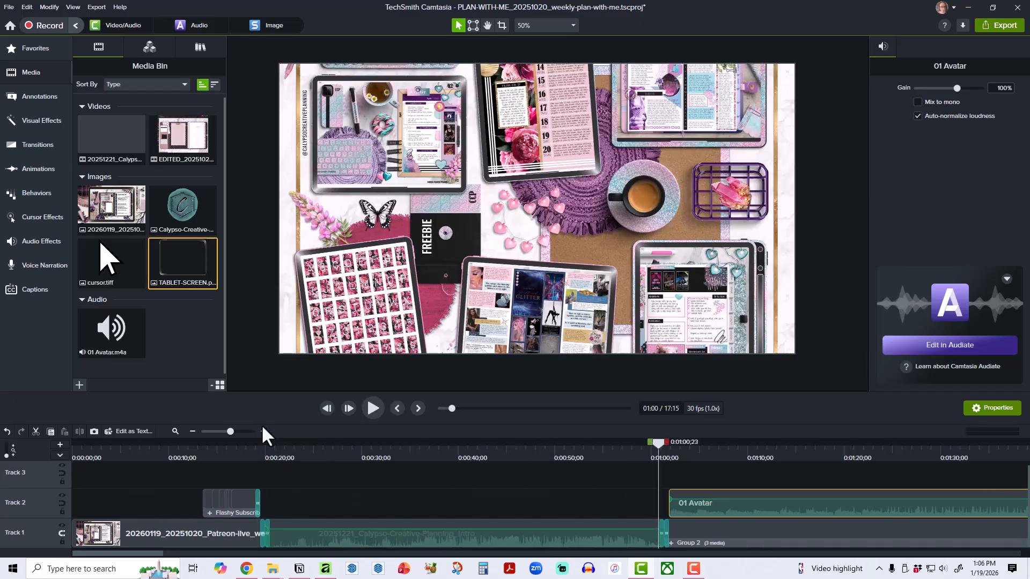
click(263, 431)
drag(731, 517, 707, 515)
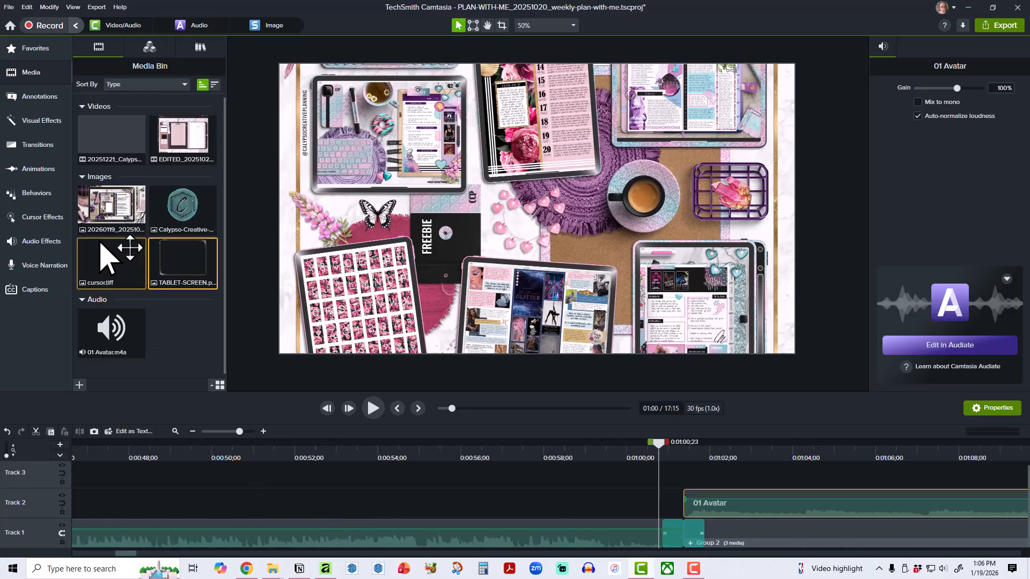
Apply the Fade In audio effect to the 01 Avatar clip and play back its opening seconds.
click(29, 244)
drag(112, 182, 705, 501)
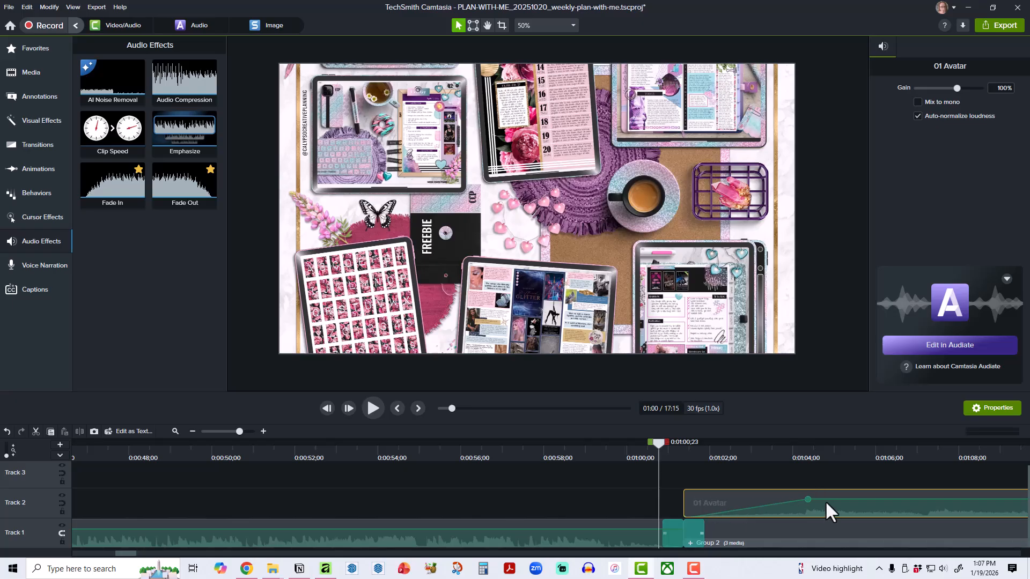
click(371, 409)
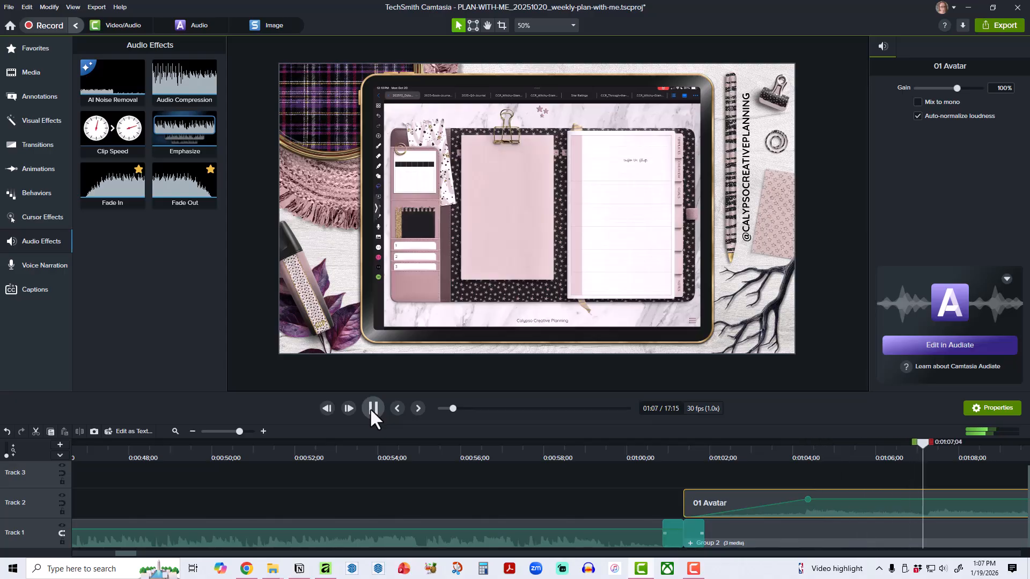
click(373, 408)
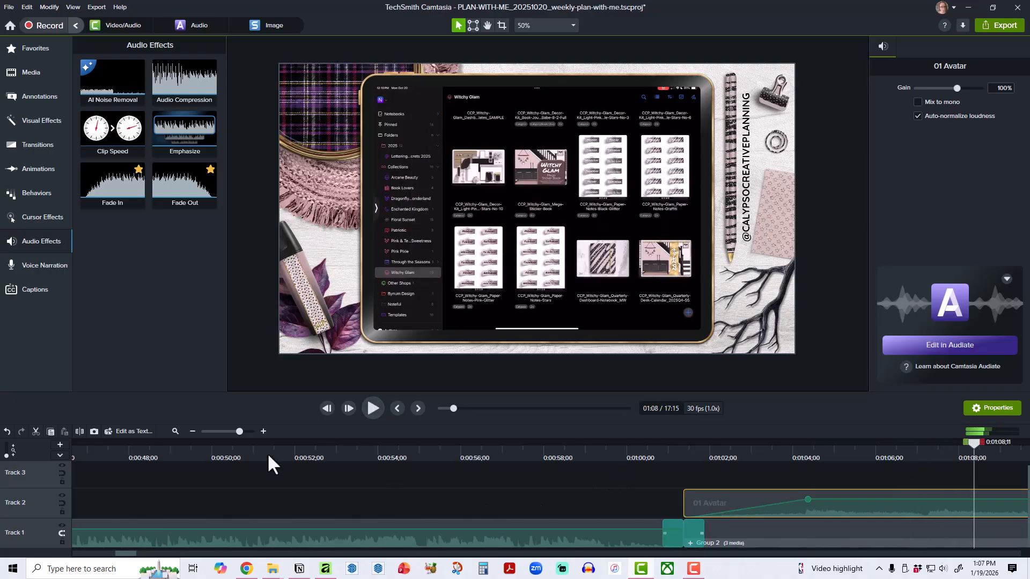
Delete the 01 Avatar clip from Track 2 and clear the unused media from the media bin.
click(175, 431)
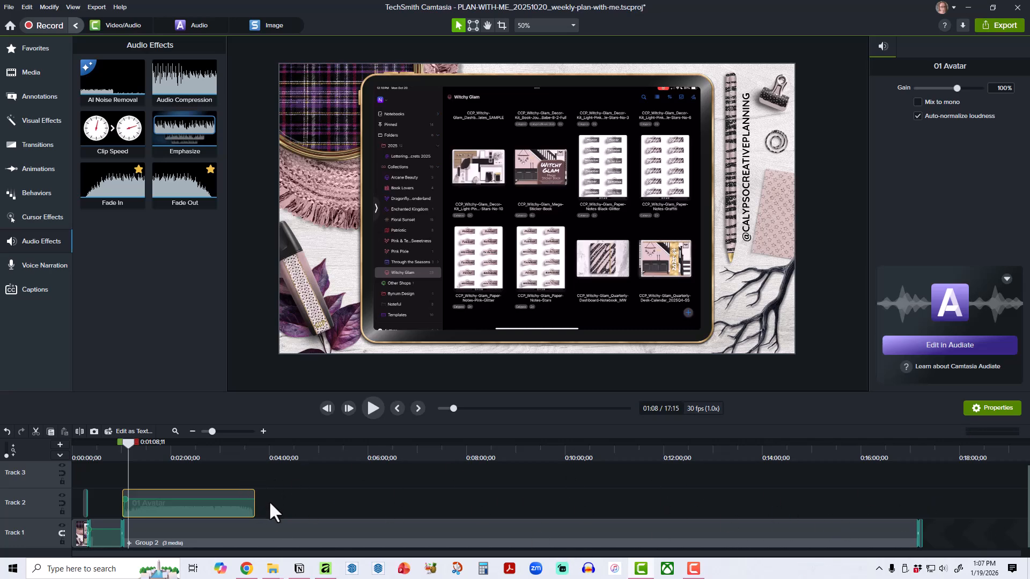
key(Delete)
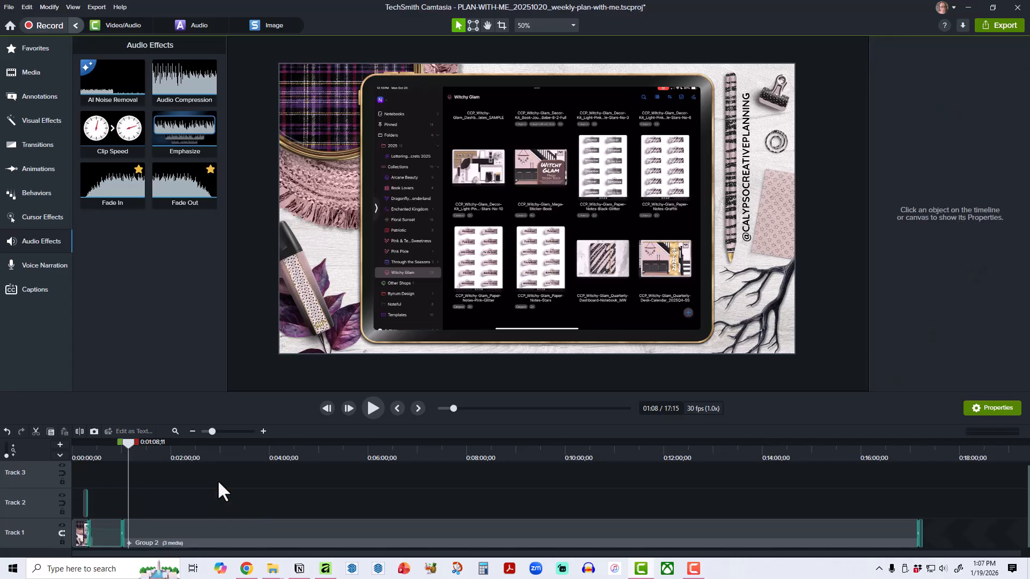
click(40, 48)
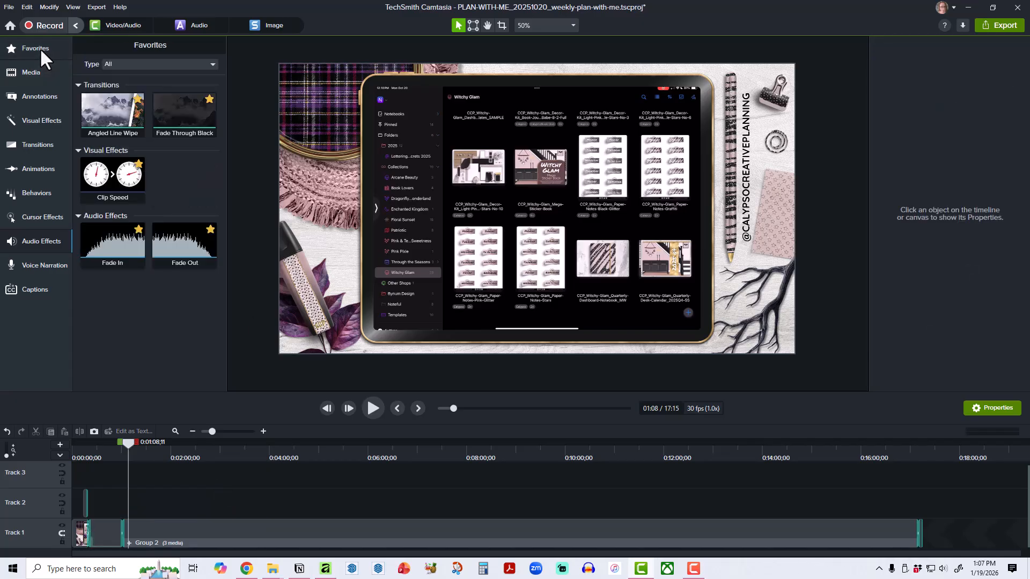
click(41, 75)
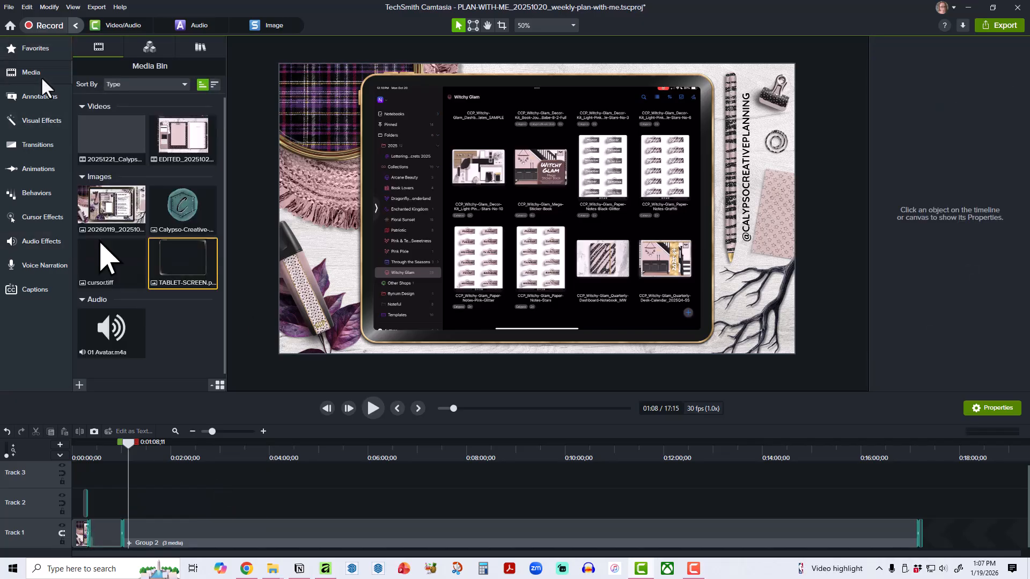
right_click(190, 325)
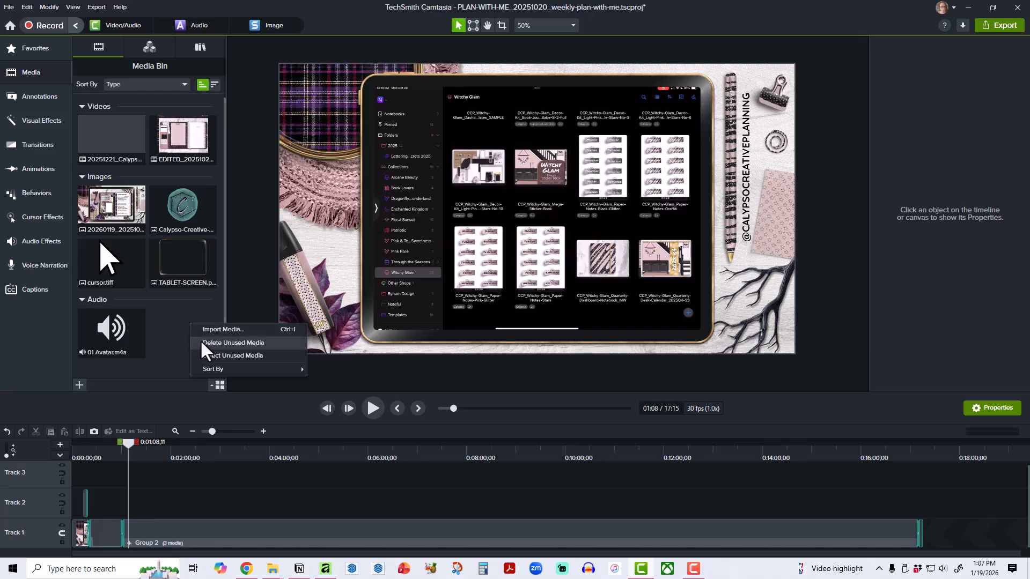
click(203, 343)
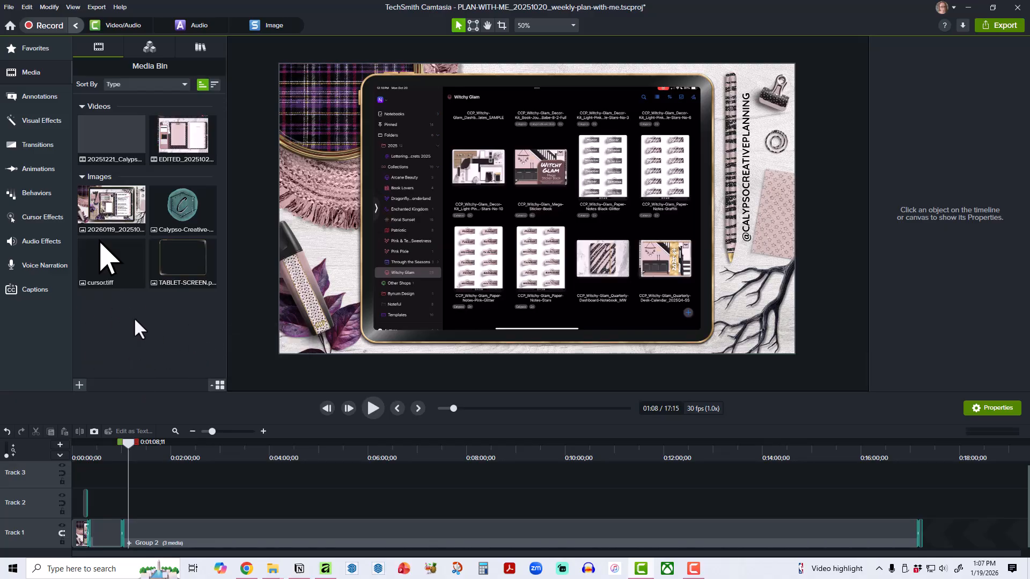
Remove all empty tracks from the timeline and set the canvas zoom to Fit with the playhead at the project start.
right_click(248, 476)
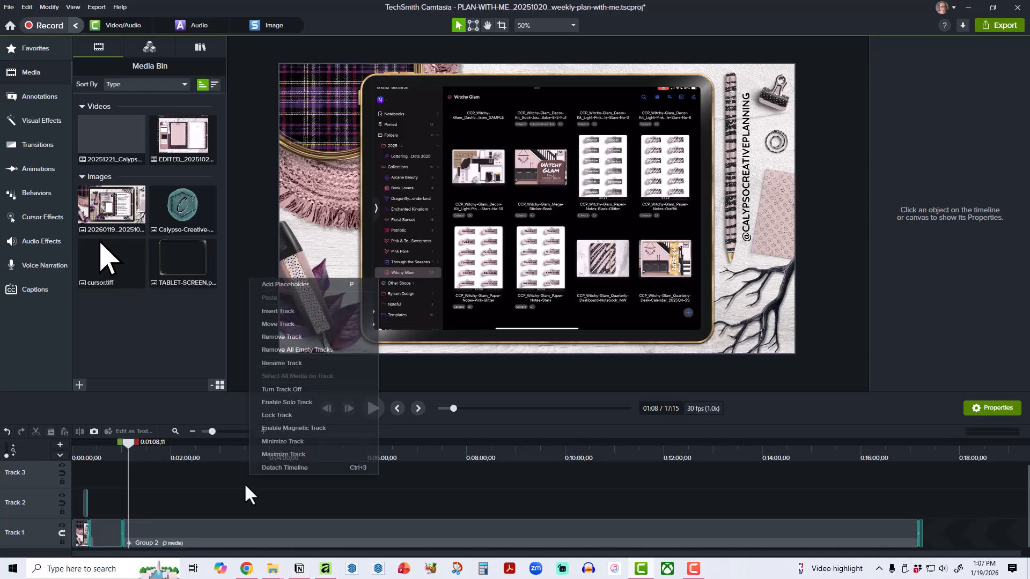
click(310, 350)
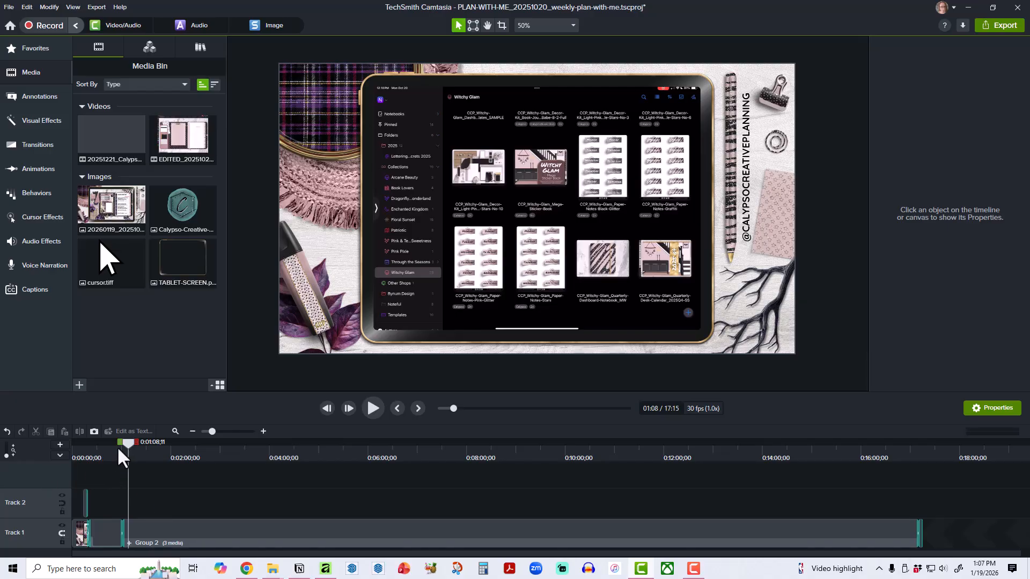
drag(128, 455, 69, 453)
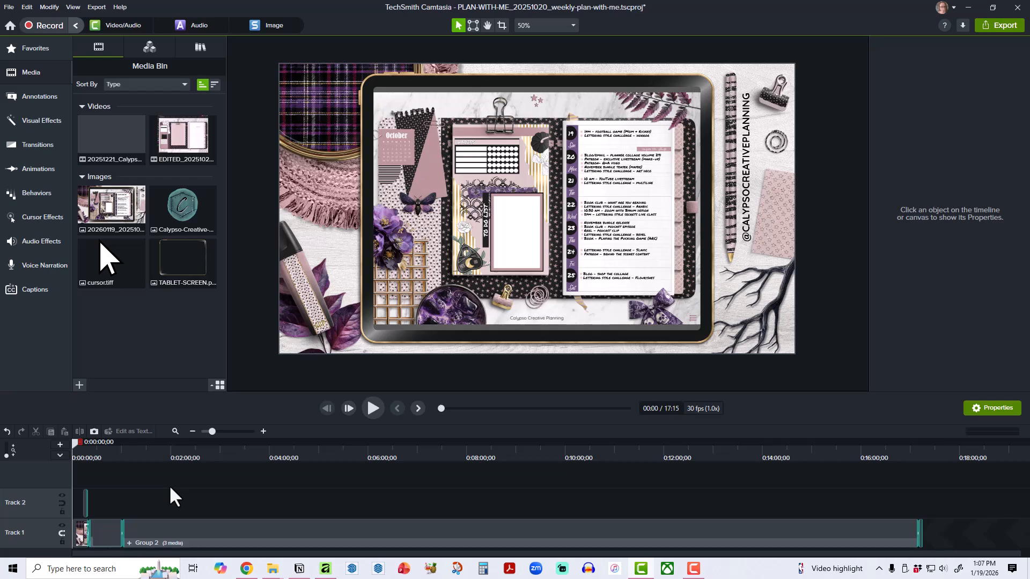
click(555, 27)
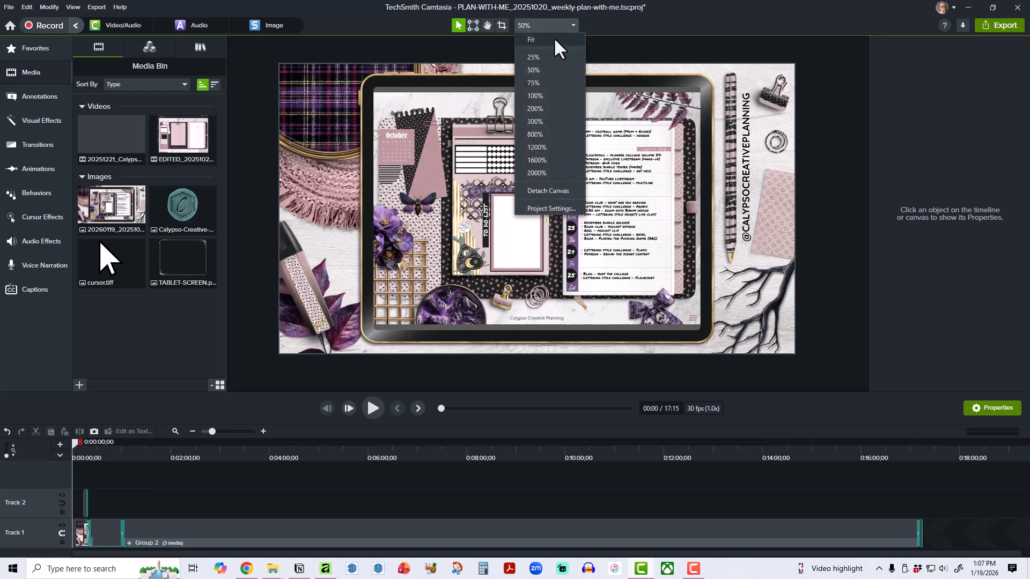
click(555, 41)
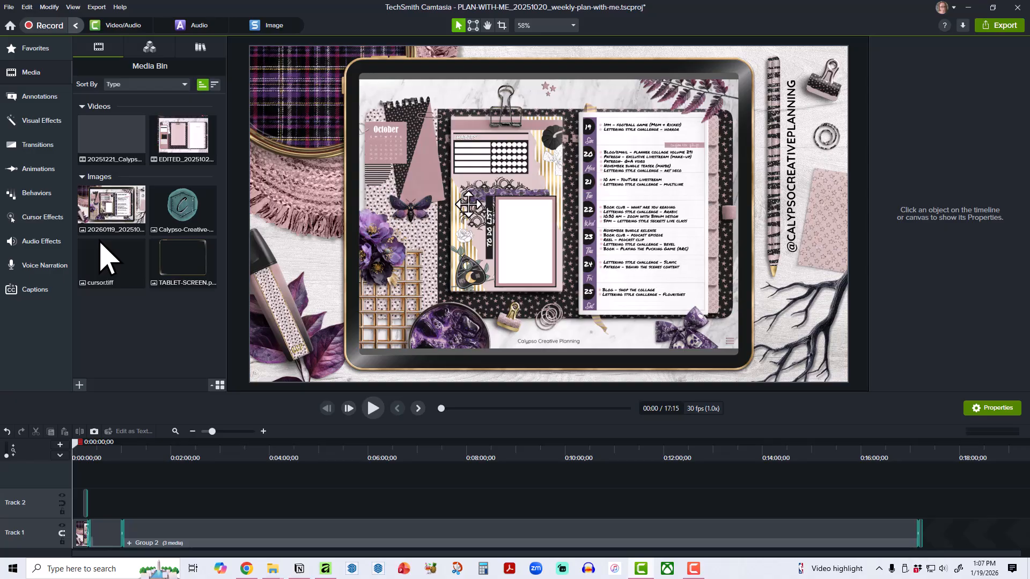
Browse the available callout annotations and the visual effects.
click(26, 97)
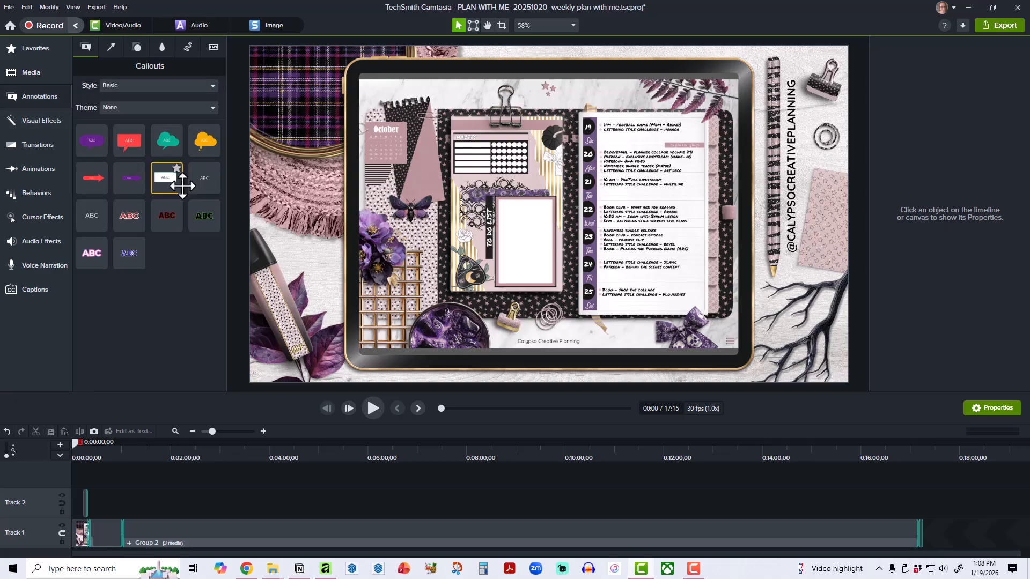
click(35, 118)
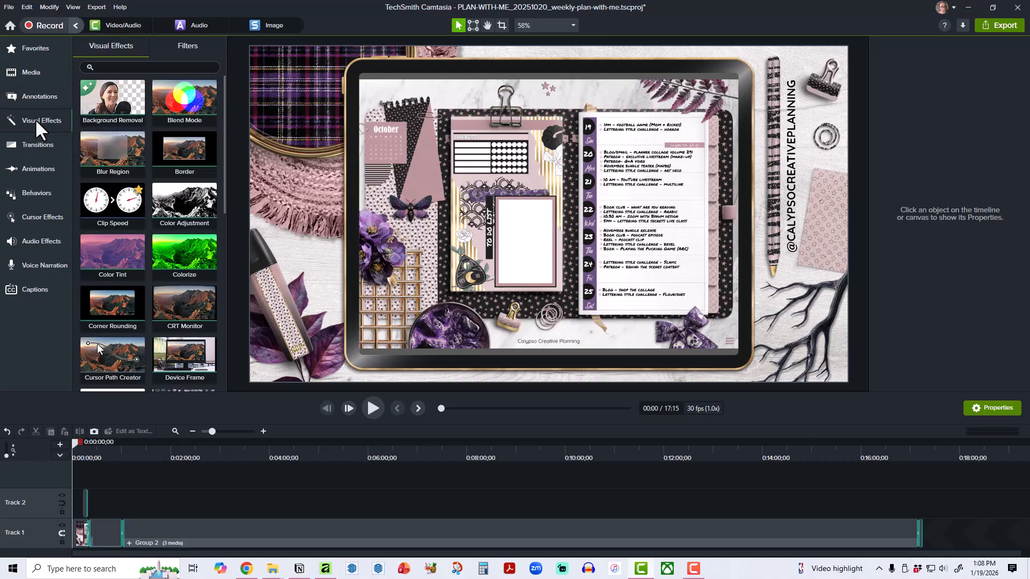
scroll(165, 266, down, 2)
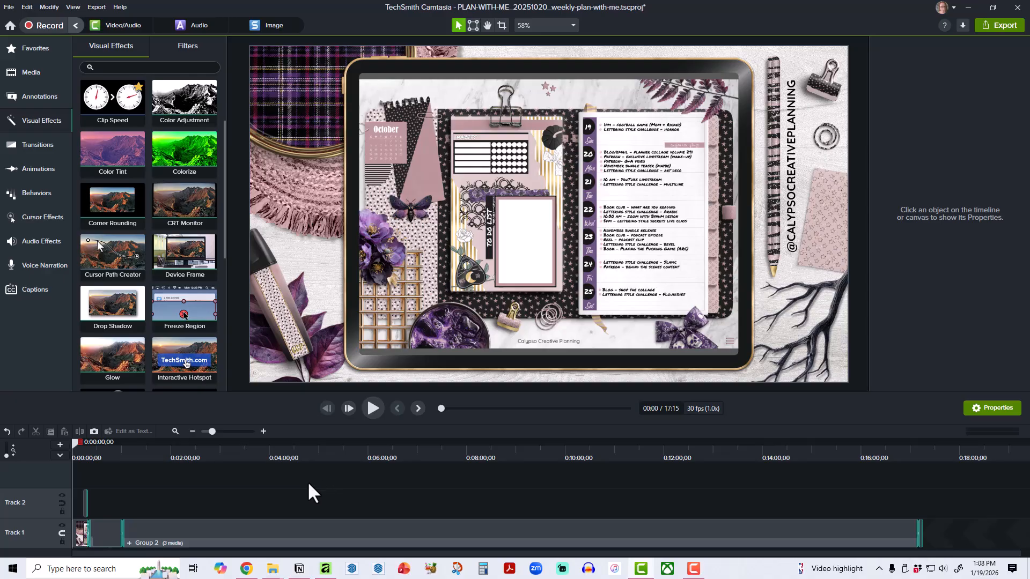
Review the local file export settings for name, MP4 file type and save location, and close them without exporting.
click(994, 27)
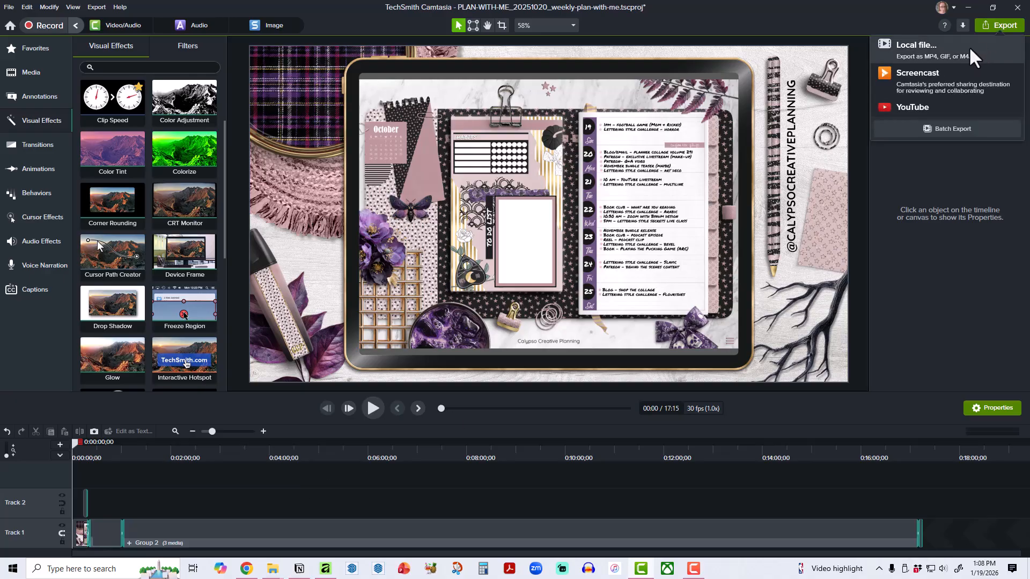
click(969, 46)
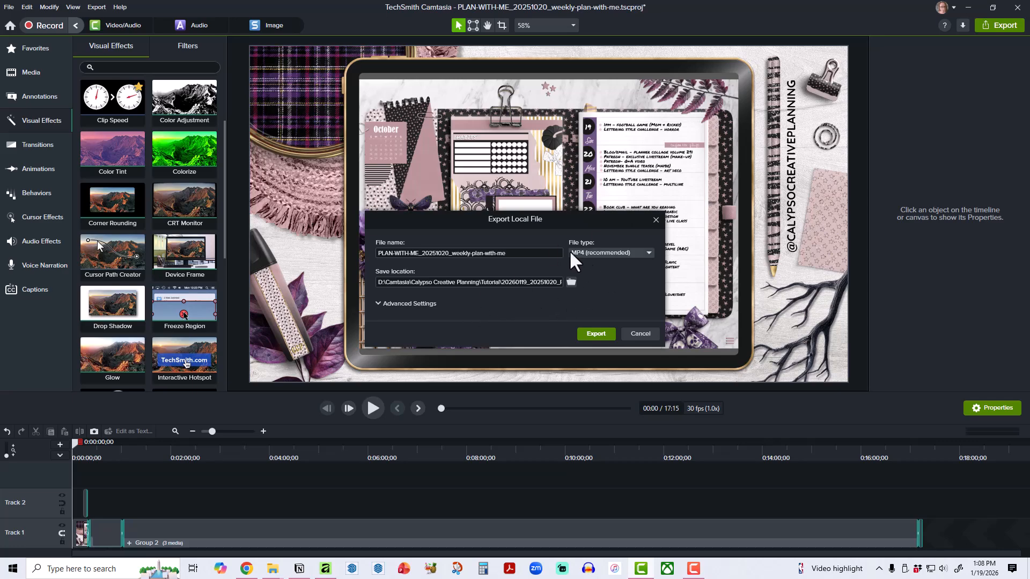
click(640, 333)
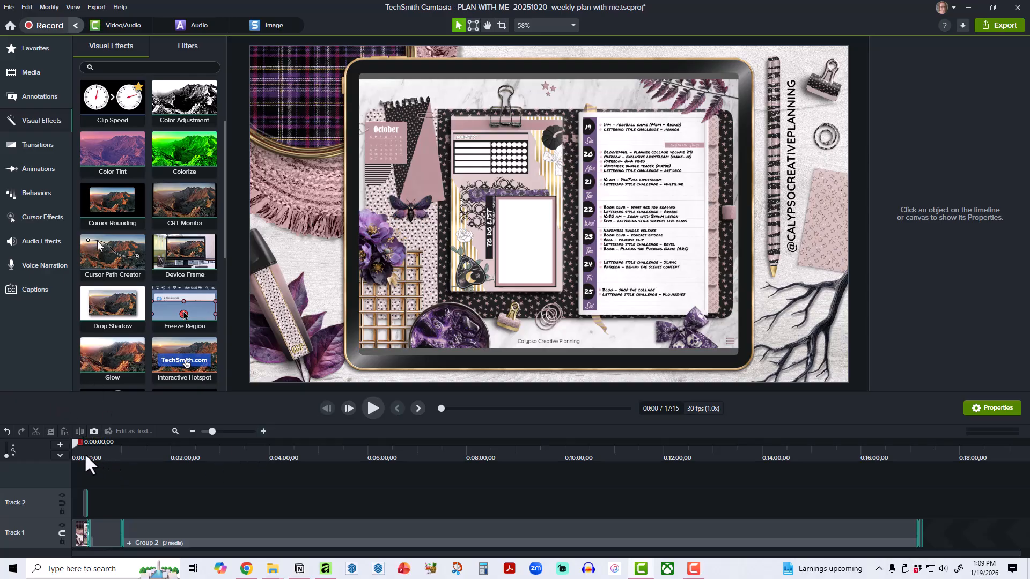
Play back the project from the subscribe animation into the intro, and scrub through the grouped recording to check it.
drag(74, 442, 89, 444)
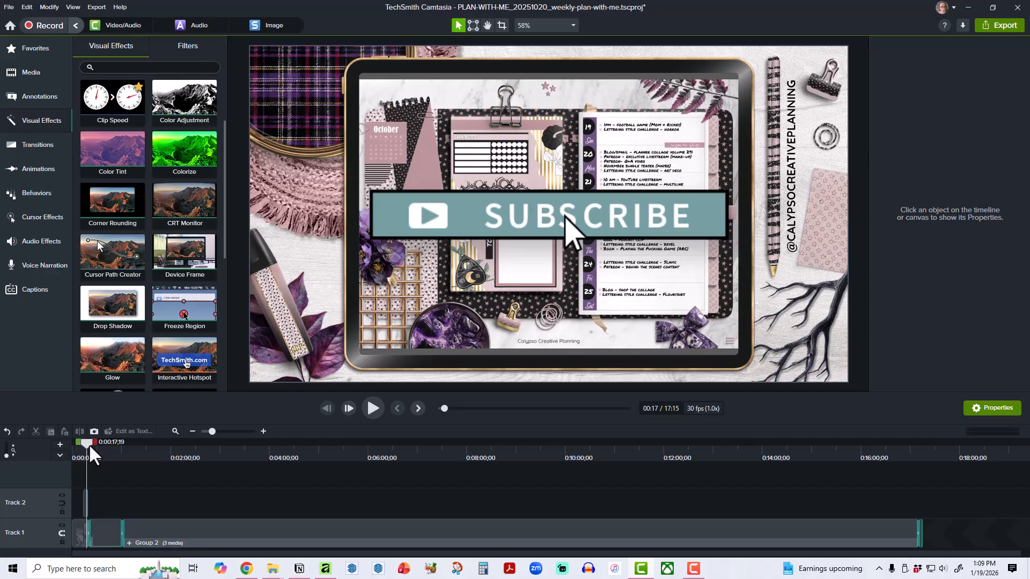
click(373, 410)
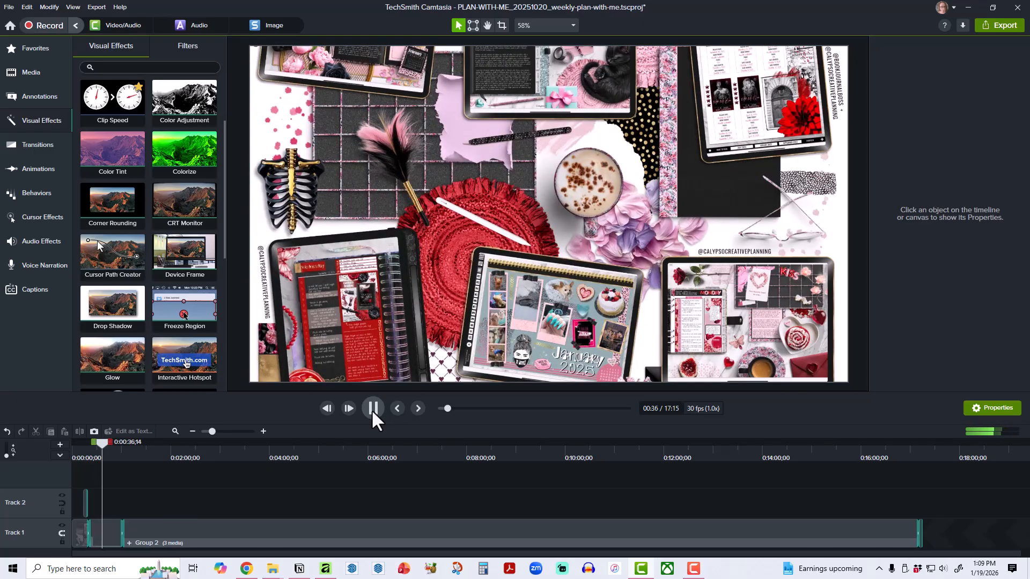
click(372, 408)
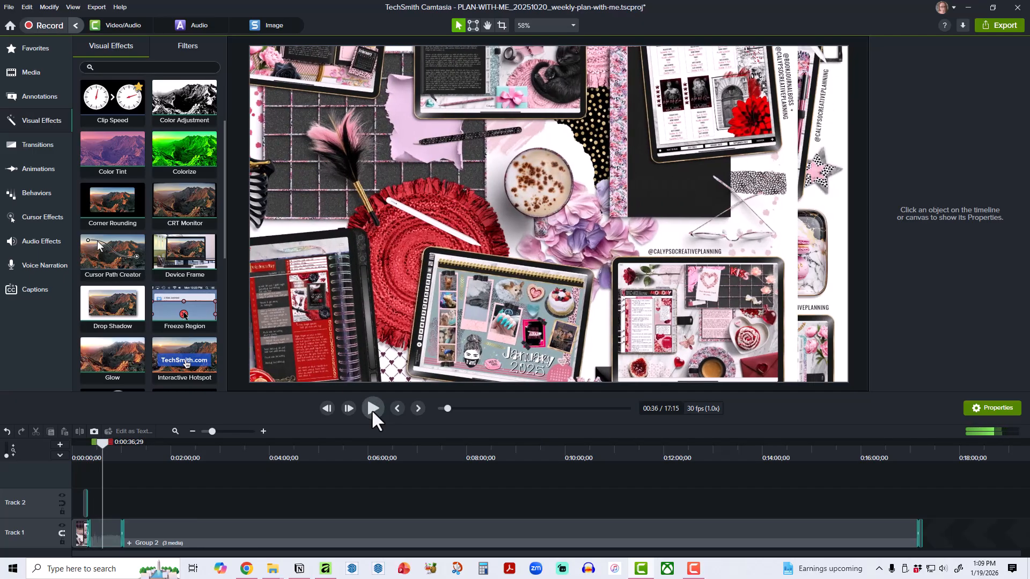
click(401, 452)
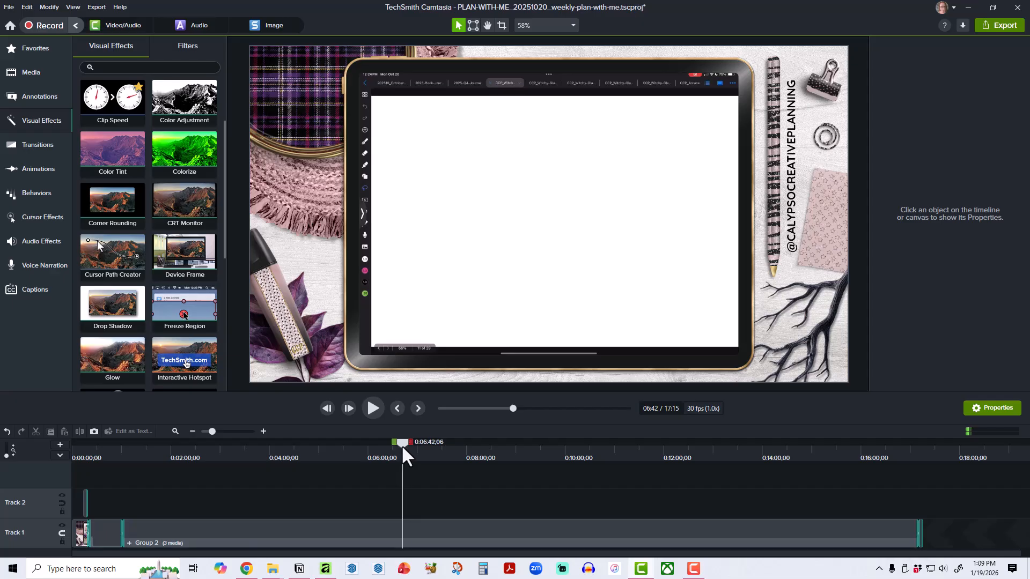
drag(403, 446, 905, 500)
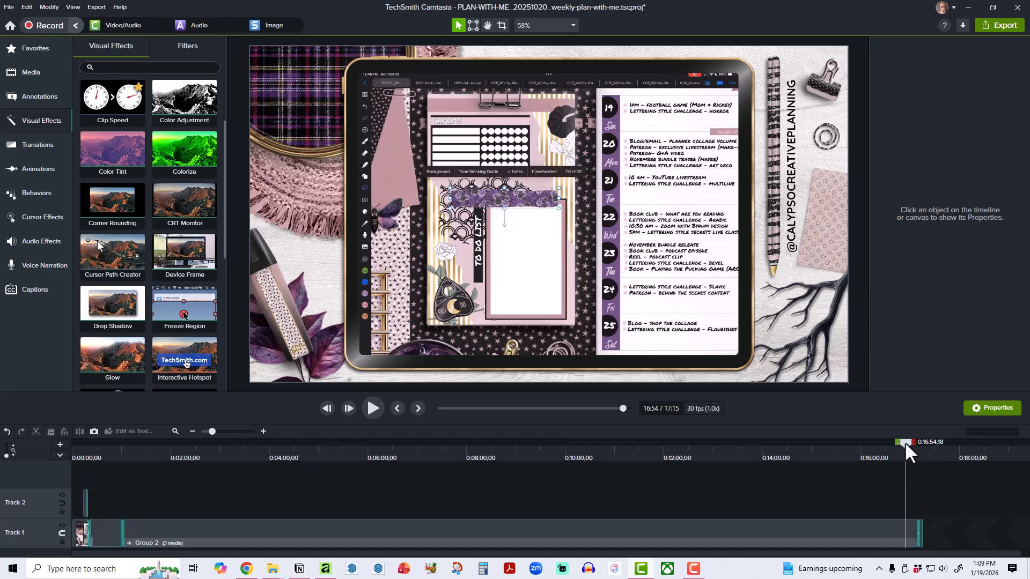
drag(905, 442, 878, 474)
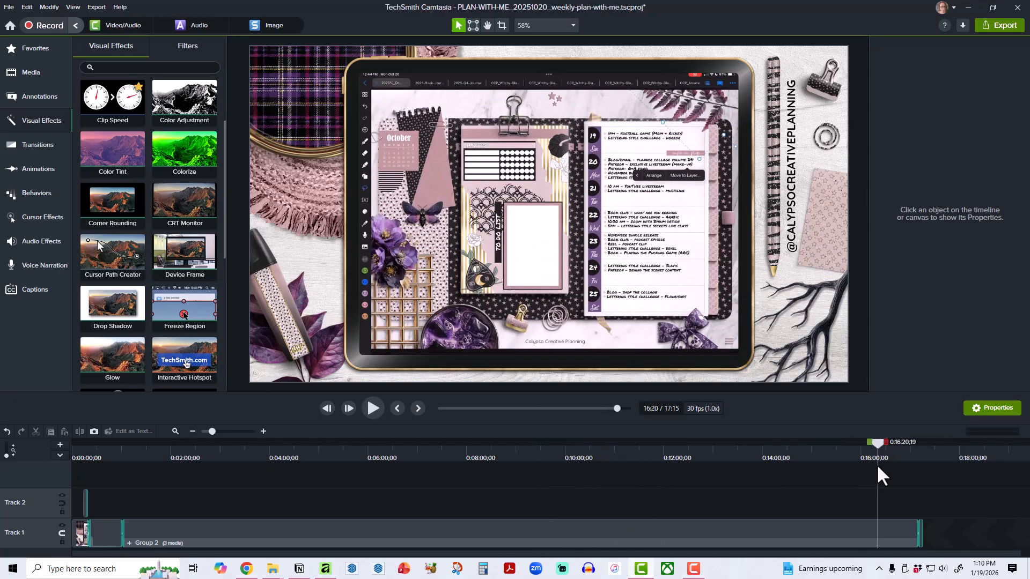
Select the opening background image clip at the start of Track 1.
click(76, 535)
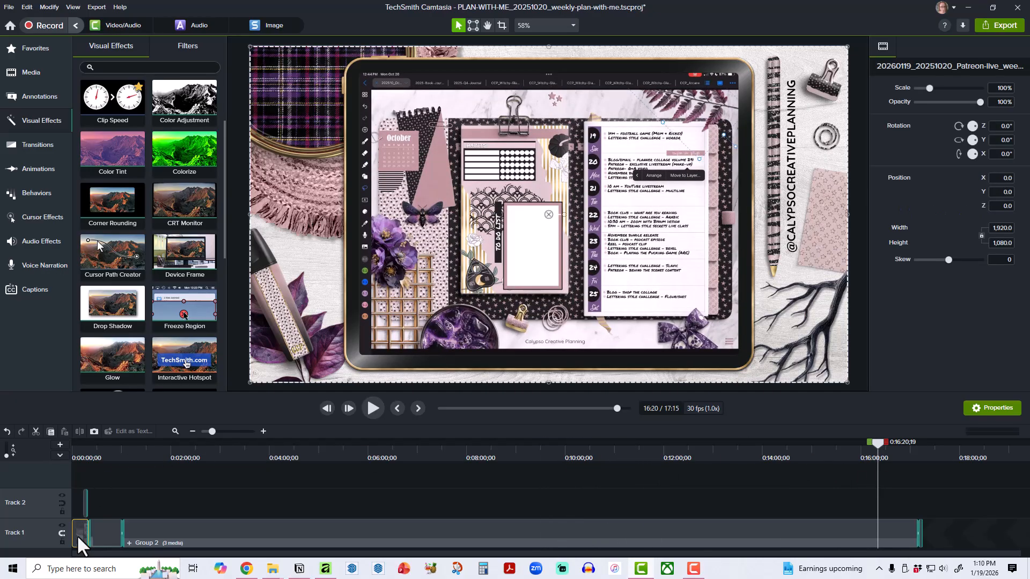